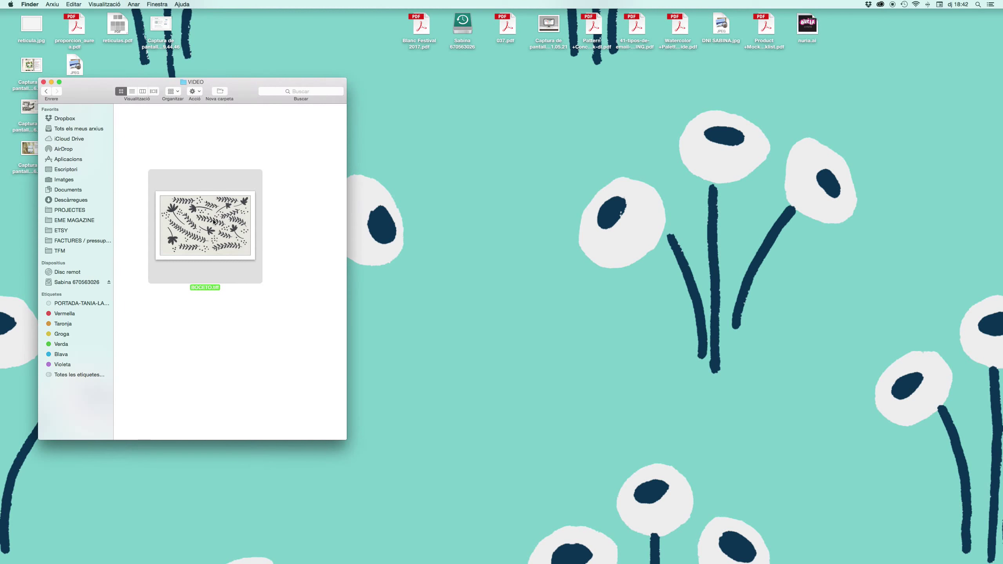
Step: Quick Look BOCETO.tiff from the VIDEO folder, then drag it onto Illustrator in the Dock
key("space")
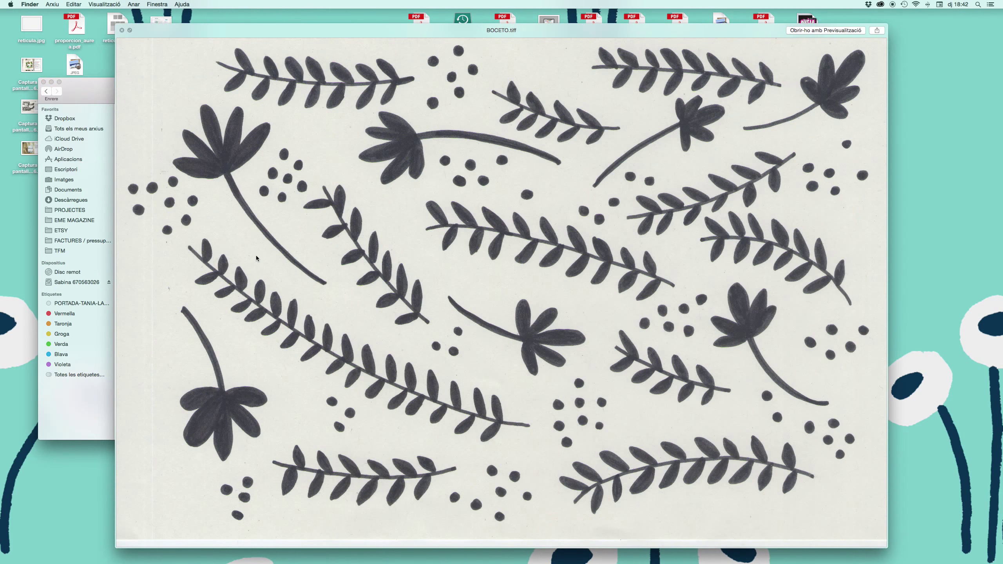
key("space")
mouse_move(211, 220)
left_mouse_down()
mouse_move(529, 559)
mouse_move(494, 557)
left_mouse_up()
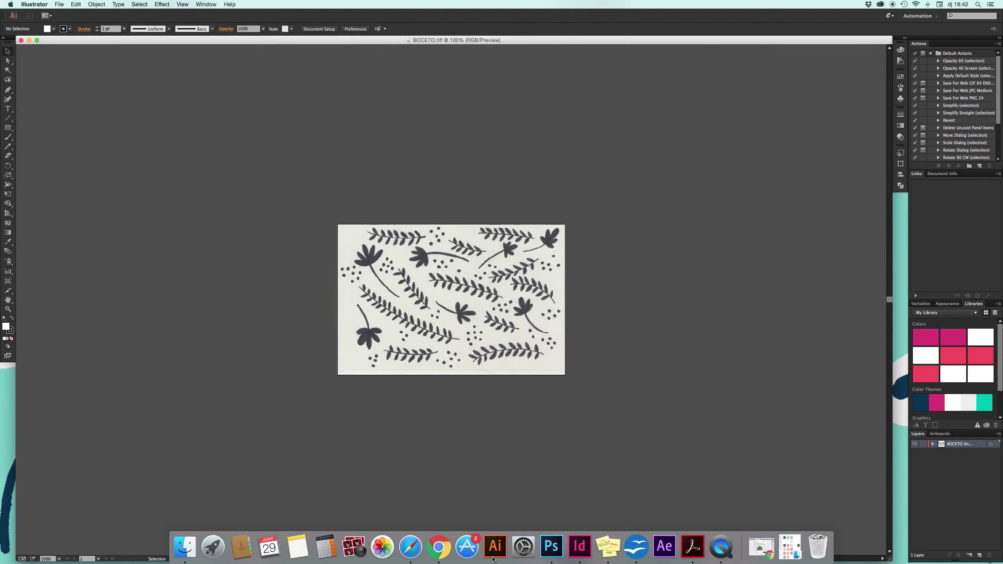
Step: Zoom to 200% and Image Trace the sketch, then expand the tracing into paths
key("super+plus")
left_click(381, 274)
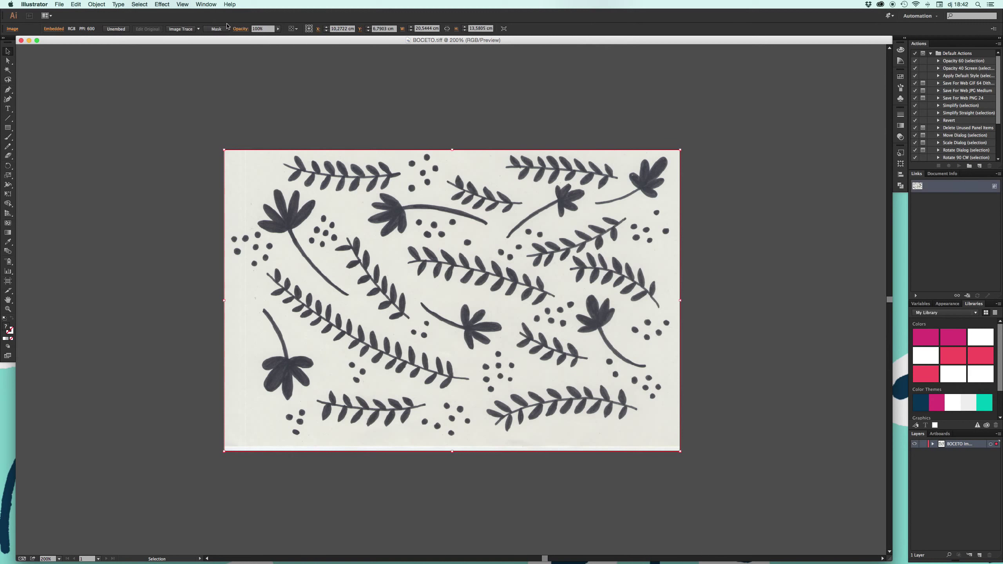
left_click(184, 31)
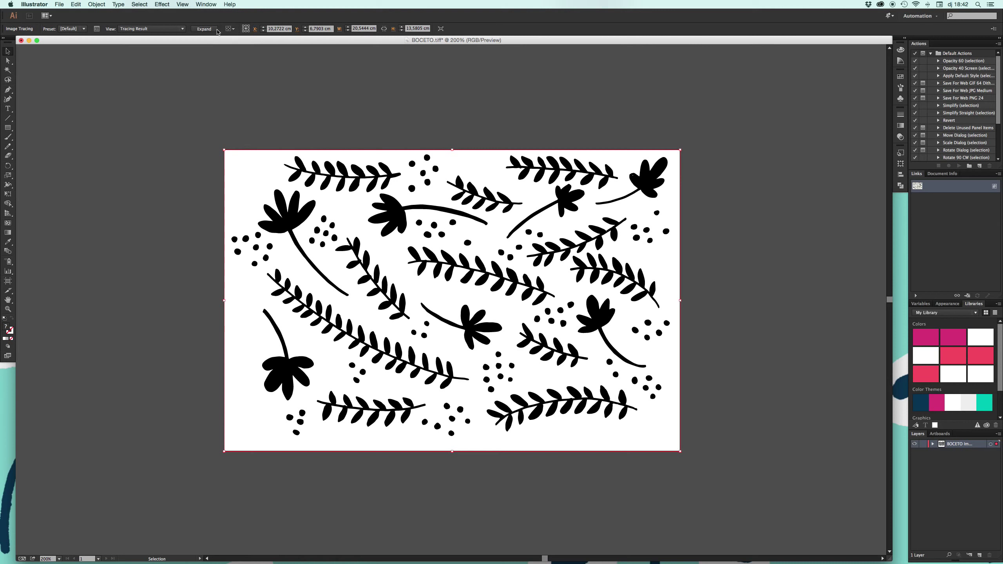
left_click(204, 29)
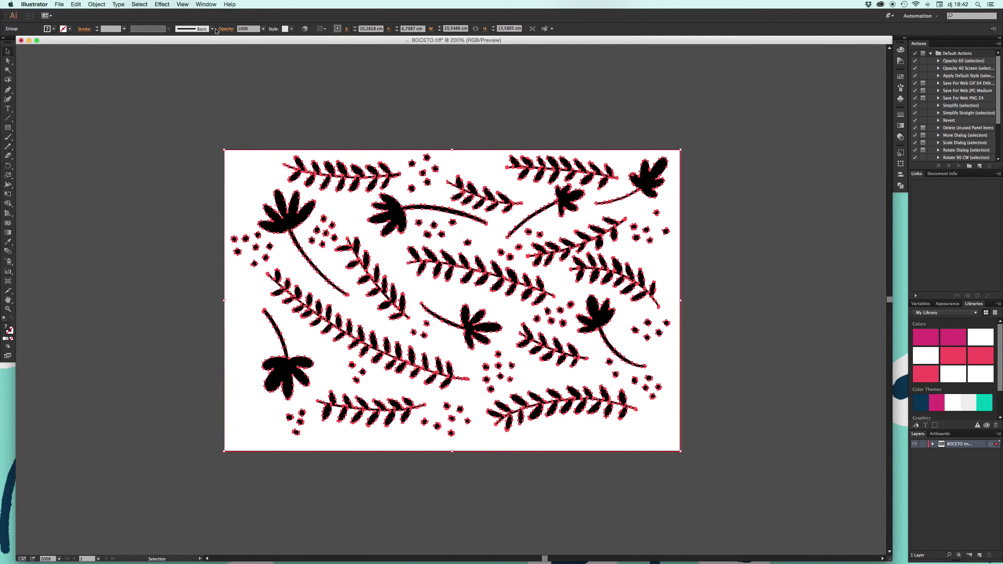
Step: Ungroup the traced shapes, delete the white background, and select all the black artwork
left_click(97, 4)
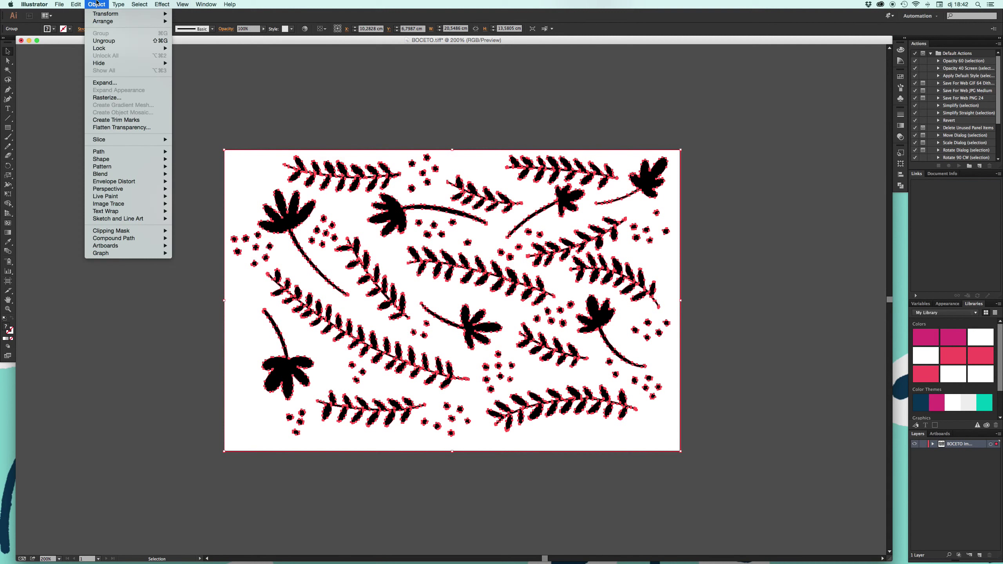
left_click(111, 84)
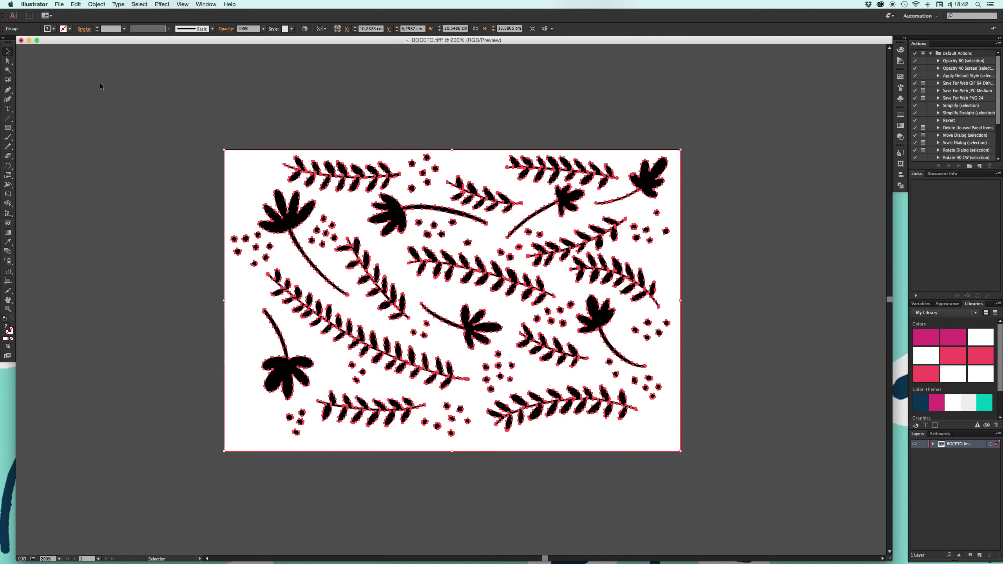
left_click(97, 4)
left_click(107, 39)
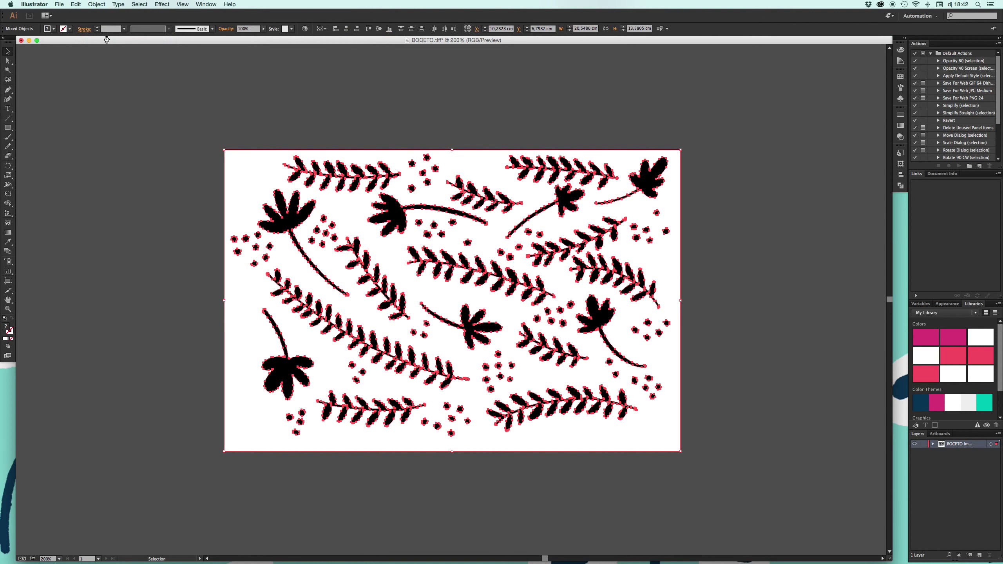
left_click(228, 109)
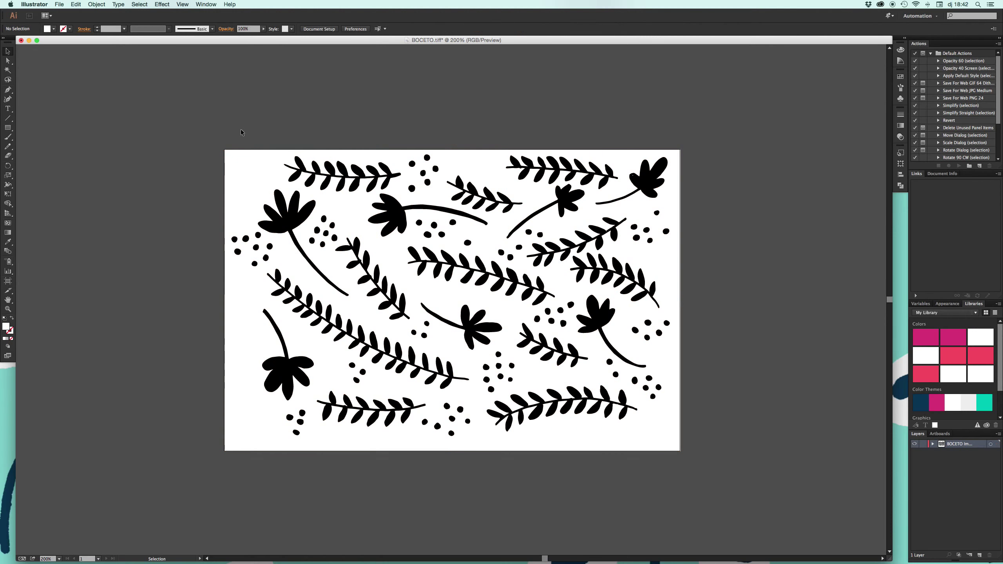
left_click(248, 168)
key("Delete")
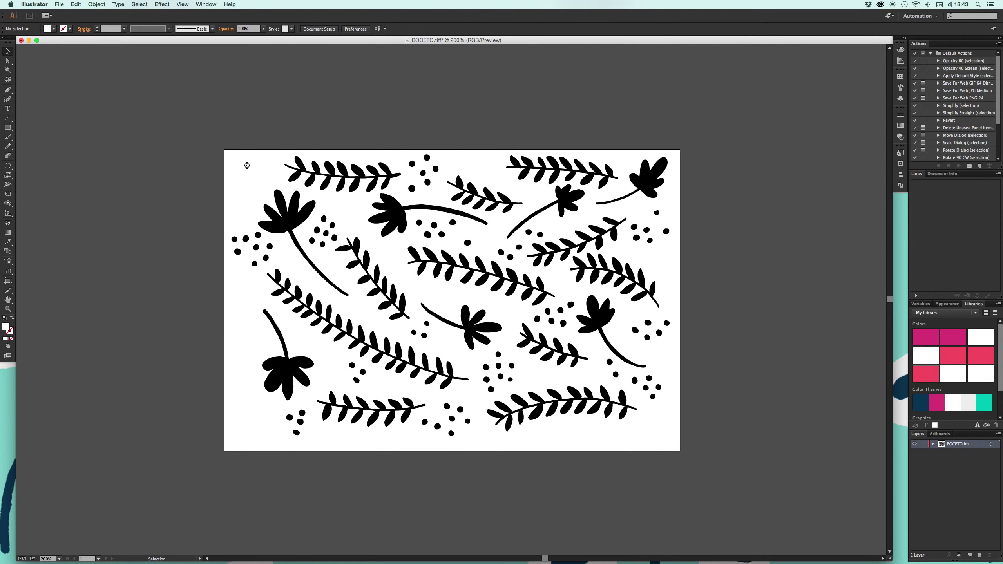
left_click_drag(248, 167, 761, 526)
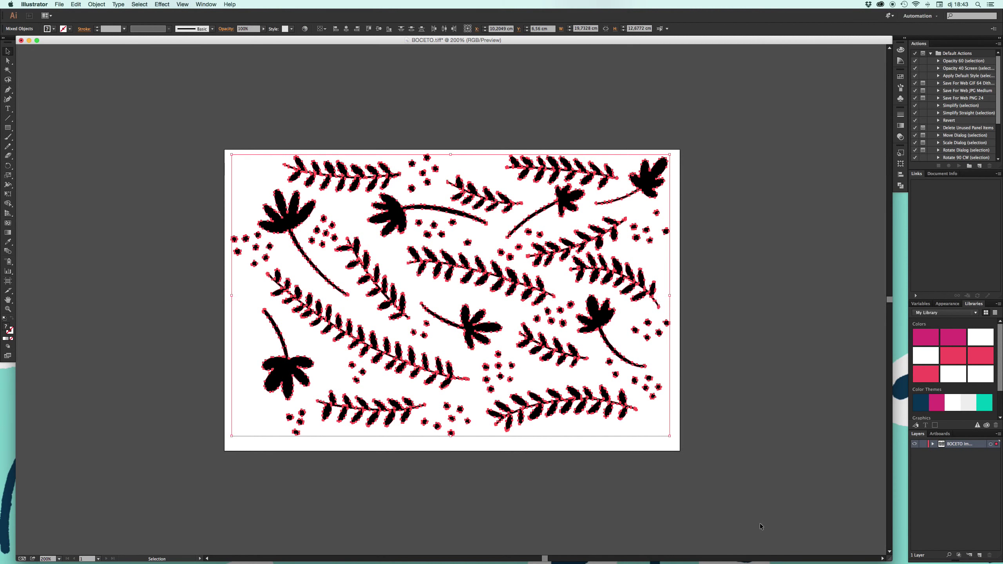
Step: Set the artboard to W 20 cm and H 14 cm using the Artboard tool
left_click(8, 281)
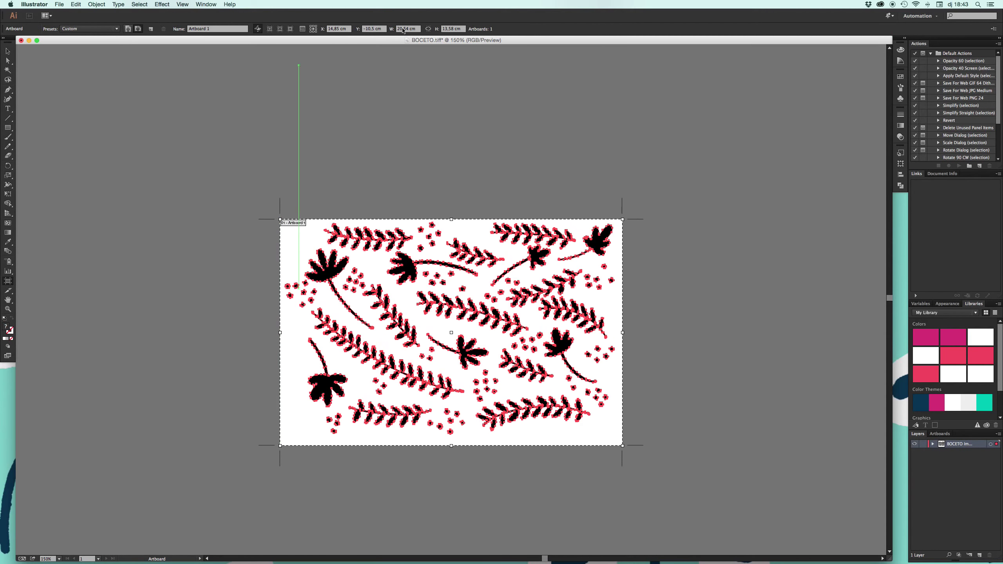
left_click(403, 29)
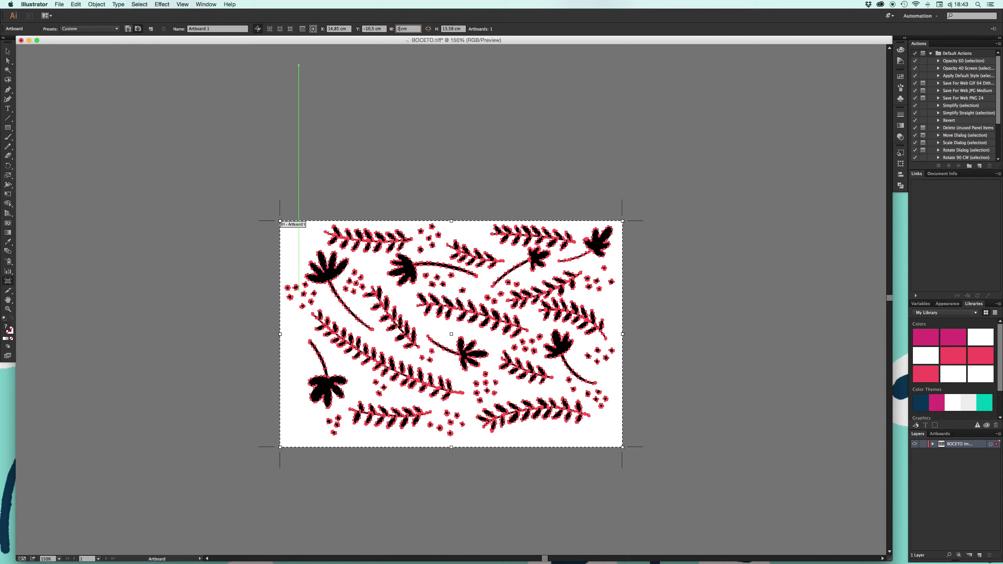
type("20")
key("Tab")
type("14")
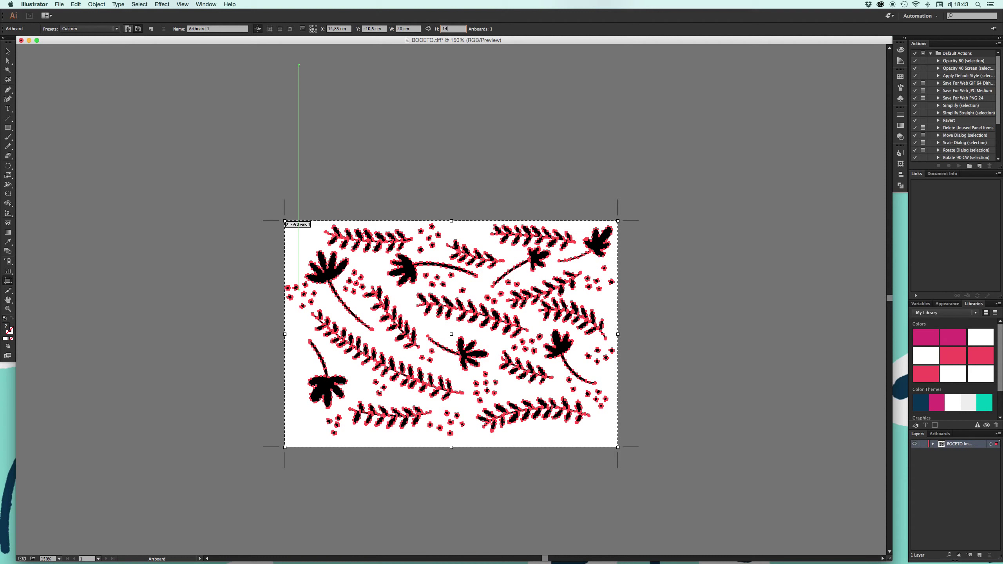
key("Return")
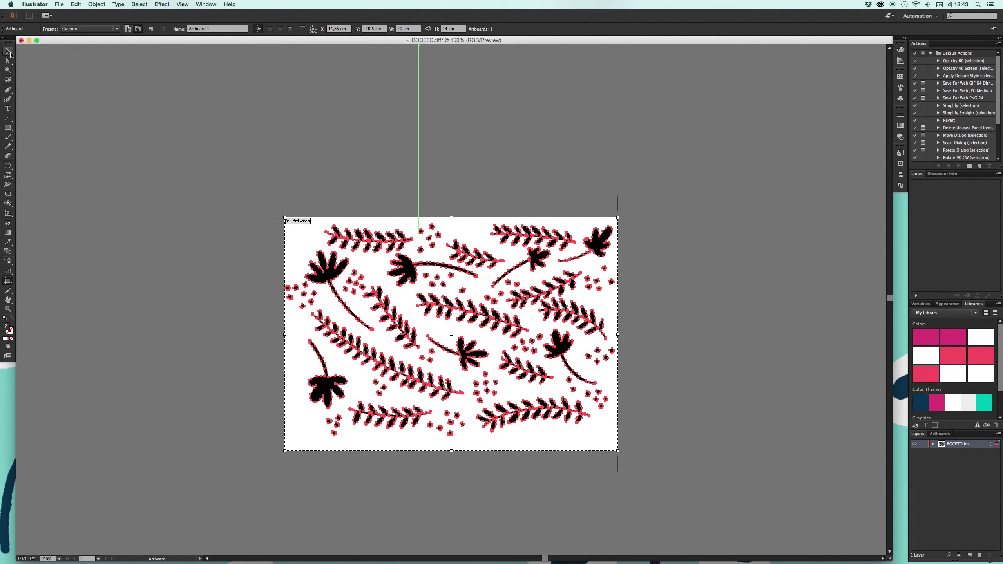
left_click(8, 51)
Step: Rotate the traced leaf artwork 90° with Object > Transform > Rotate
left_click(97, 4)
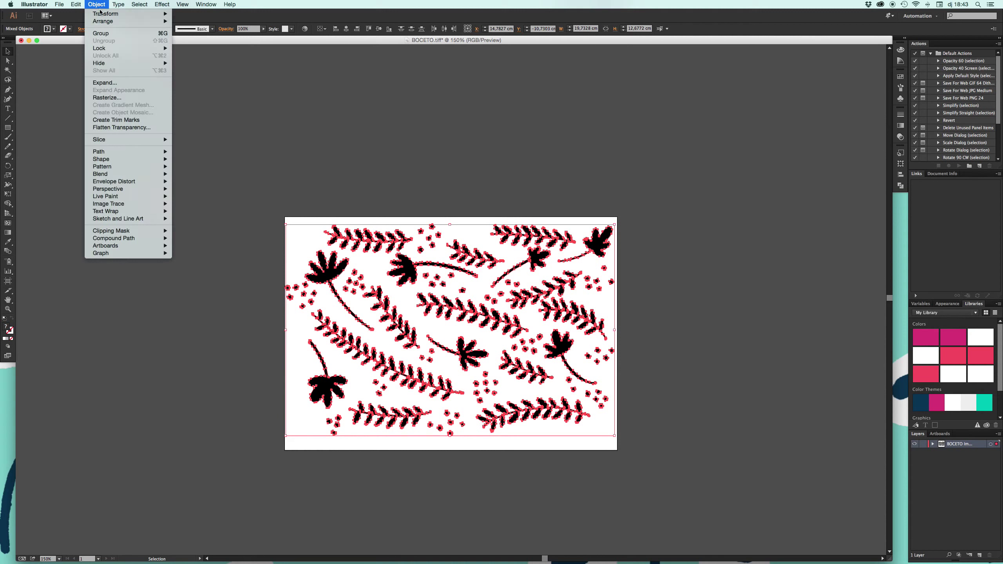
left_click(218, 44)
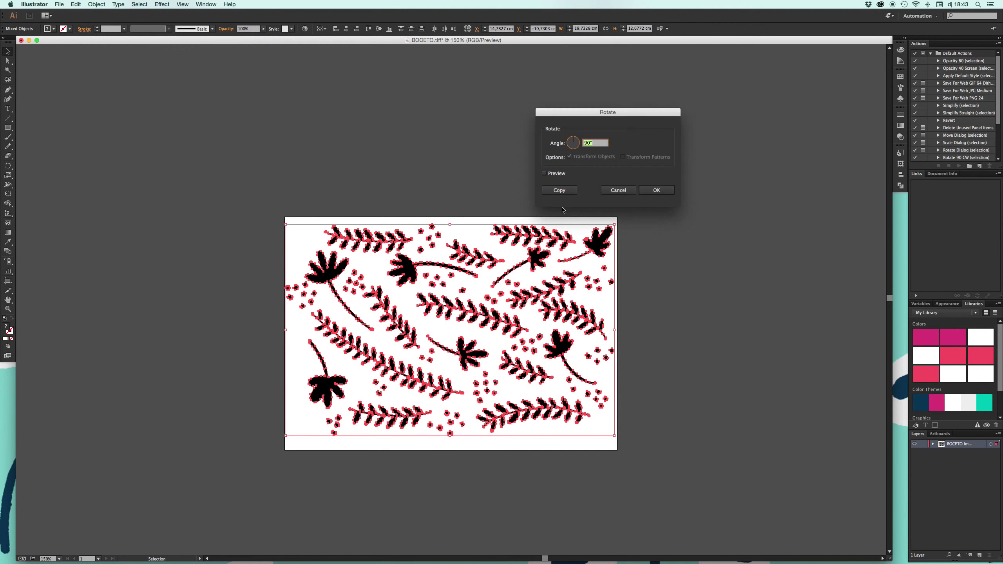
left_click(672, 188)
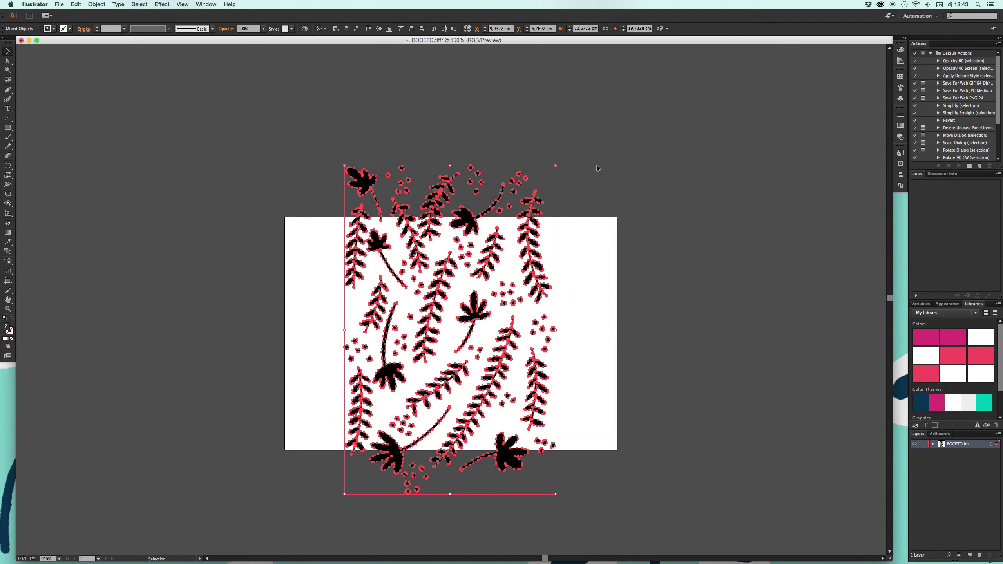
left_click(226, 154)
left_click(8, 281)
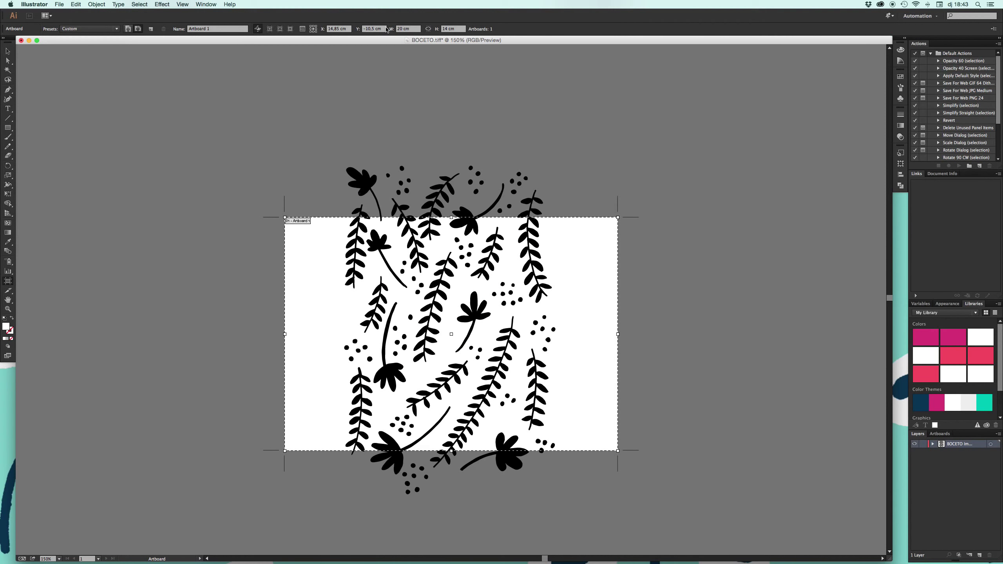
Step: Set the artboard to W 15 cm and H 20 cm, portrait
type("15")
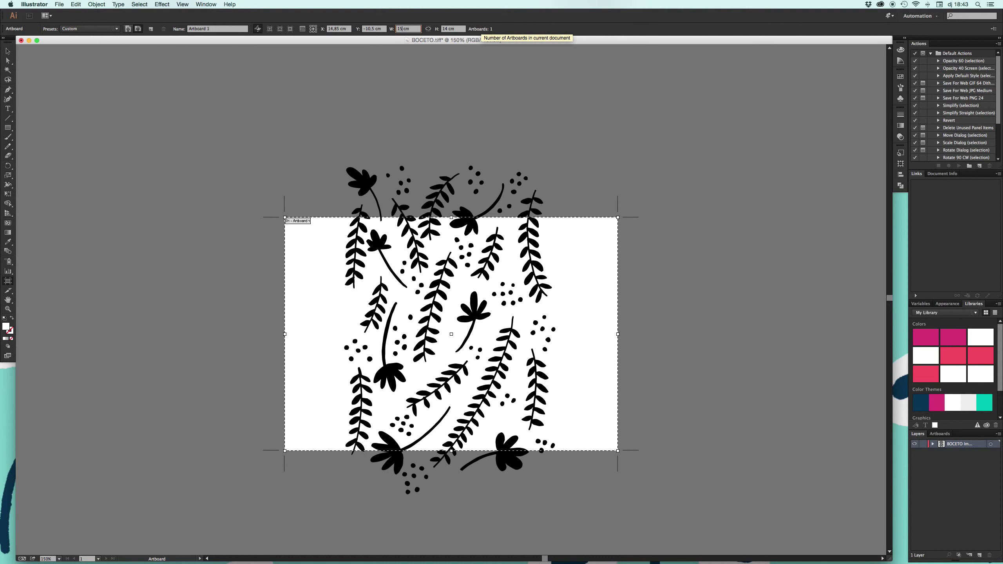
key("Tab")
type("2")
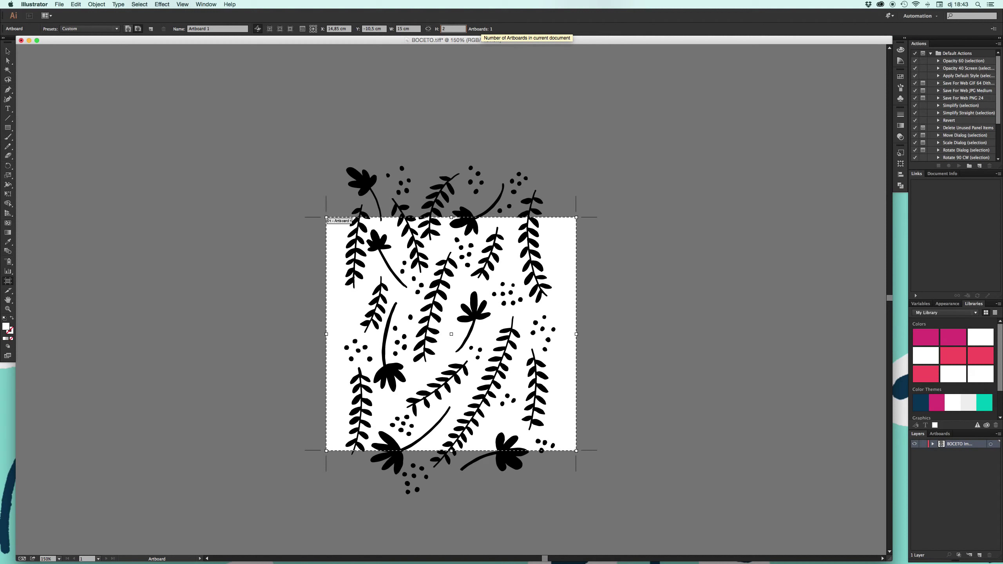
type("0")
key("Return")
key("Escape")
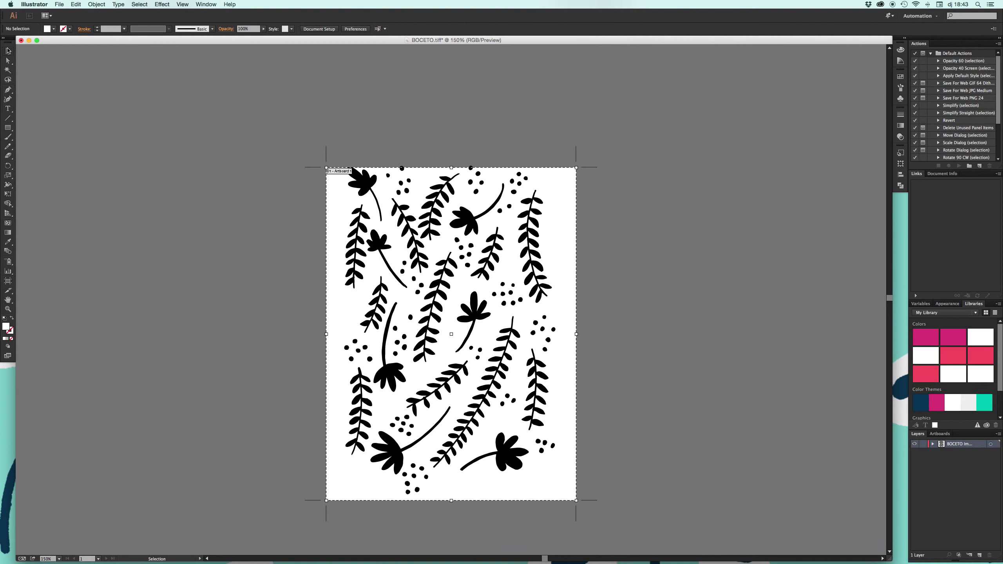
Step: Zoom to 200%, select all the artwork, and move it down onto the artboard
key("super+equal")
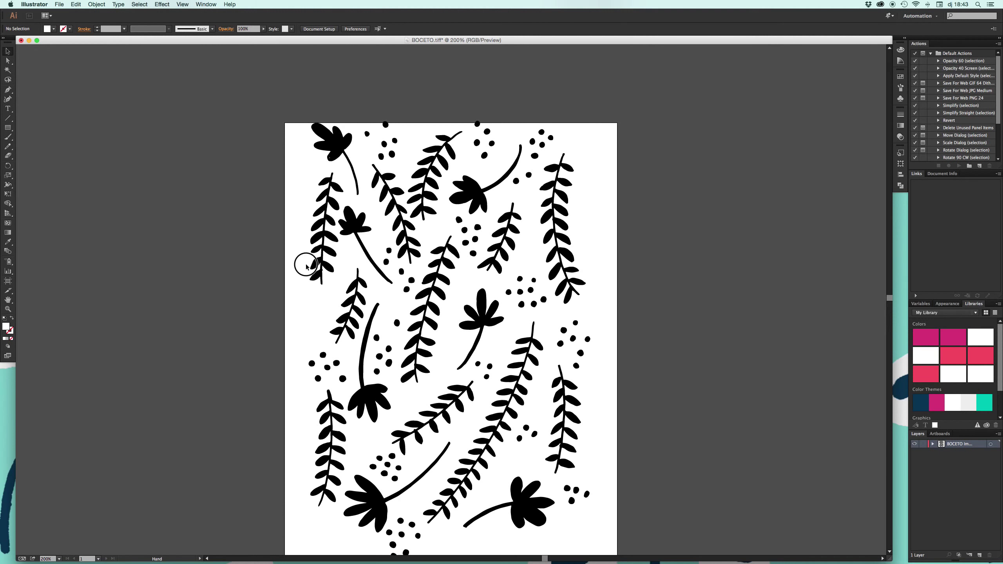
left_click_drag(306, 267, 294, 173)
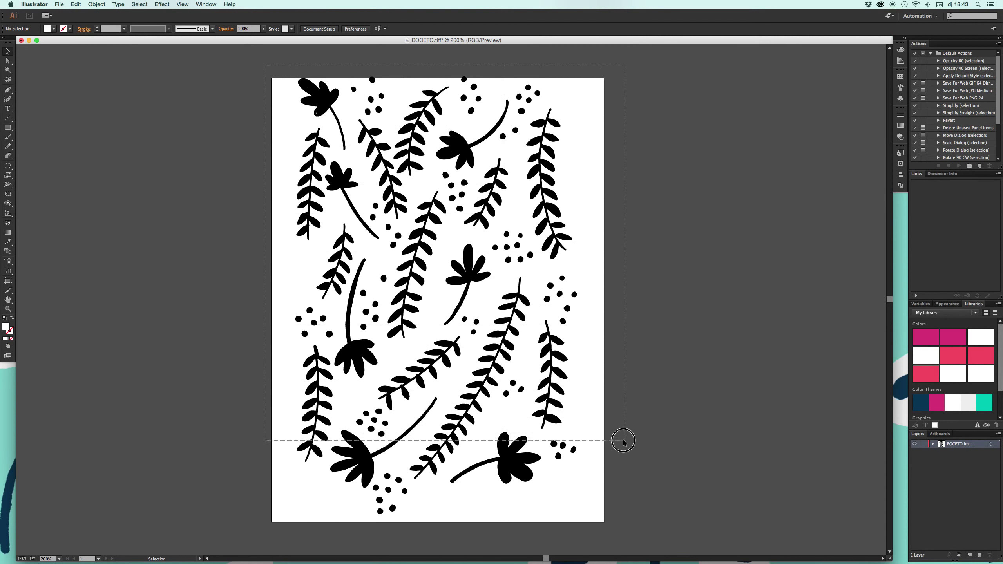
key("super+a")
left_click_drag(513, 468, 567, 462)
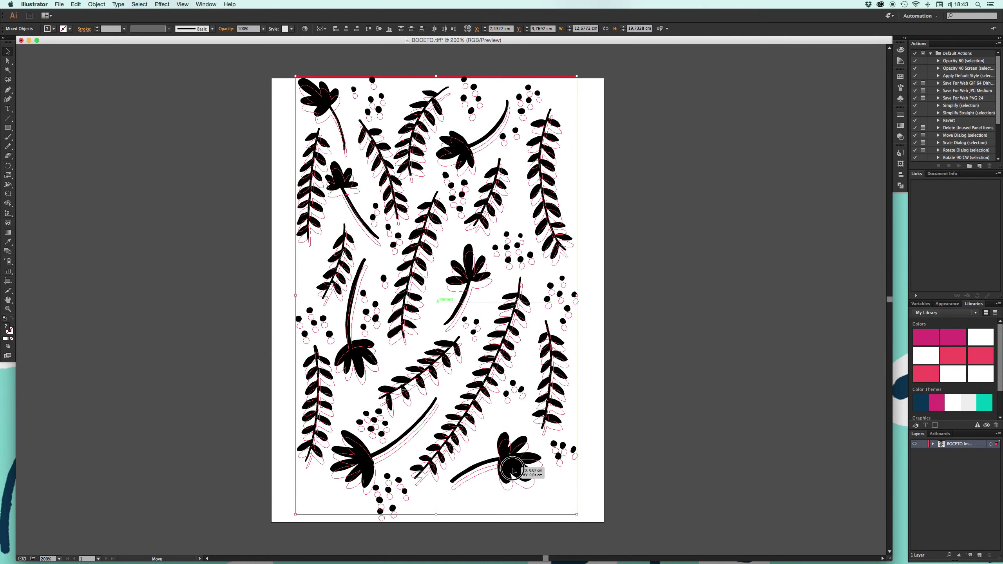
left_click(618, 451)
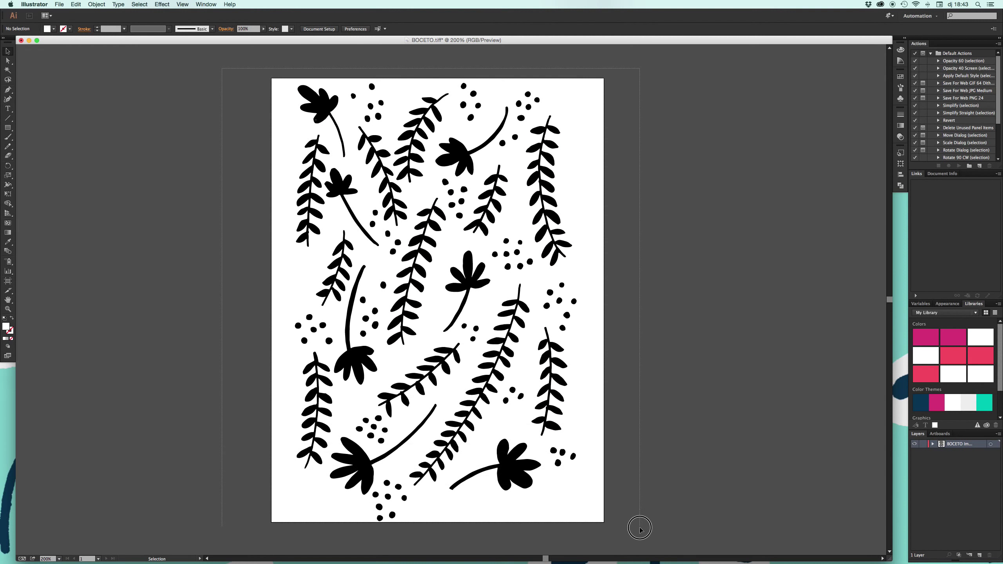
left_click_drag(638, 529, 395, 62)
Step: Rotate all the artwork 180° with Object > Transform > Rotate
left_click(96, 4)
mouse_move(106, 14)
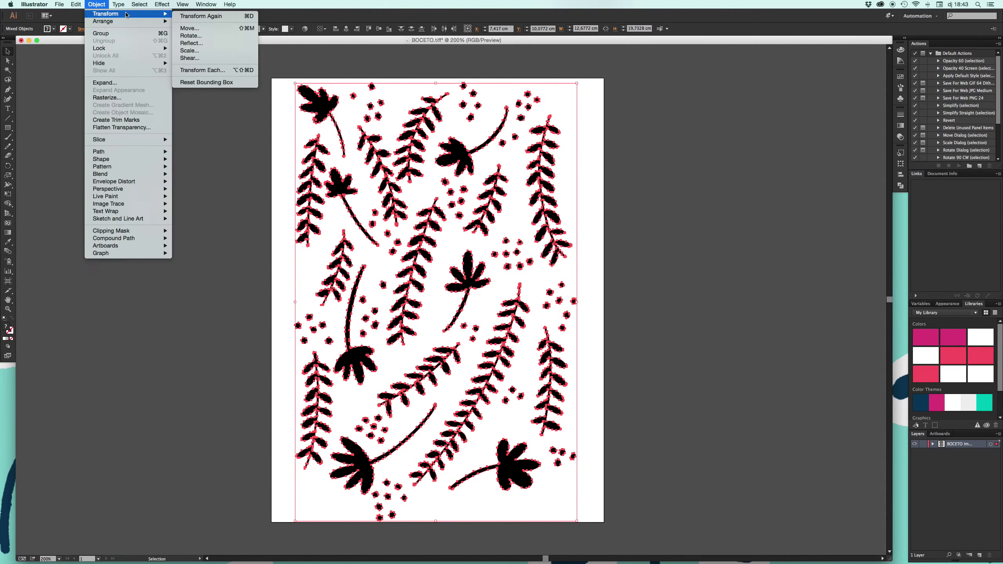
left_click(190, 36)
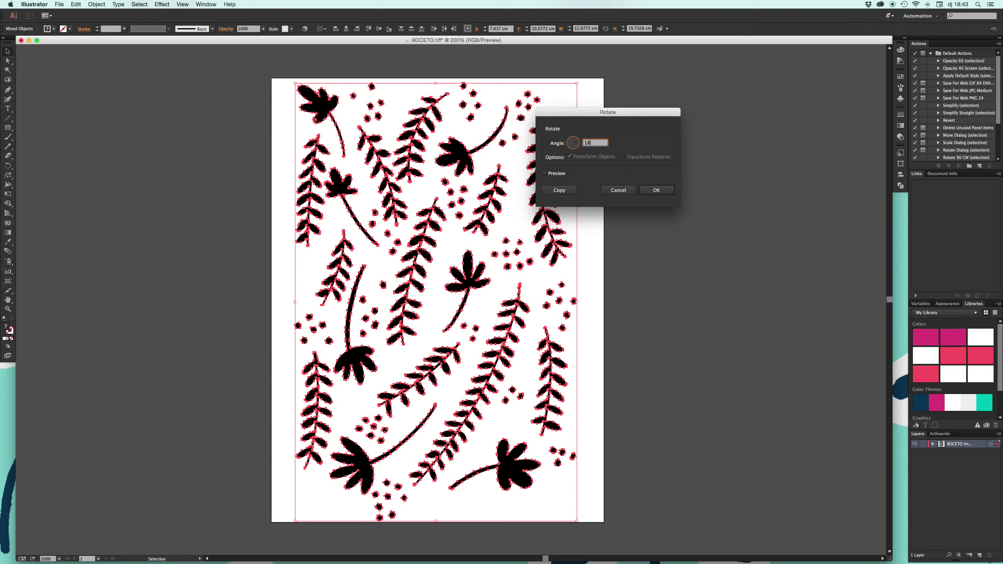
type("0")
key("Return")
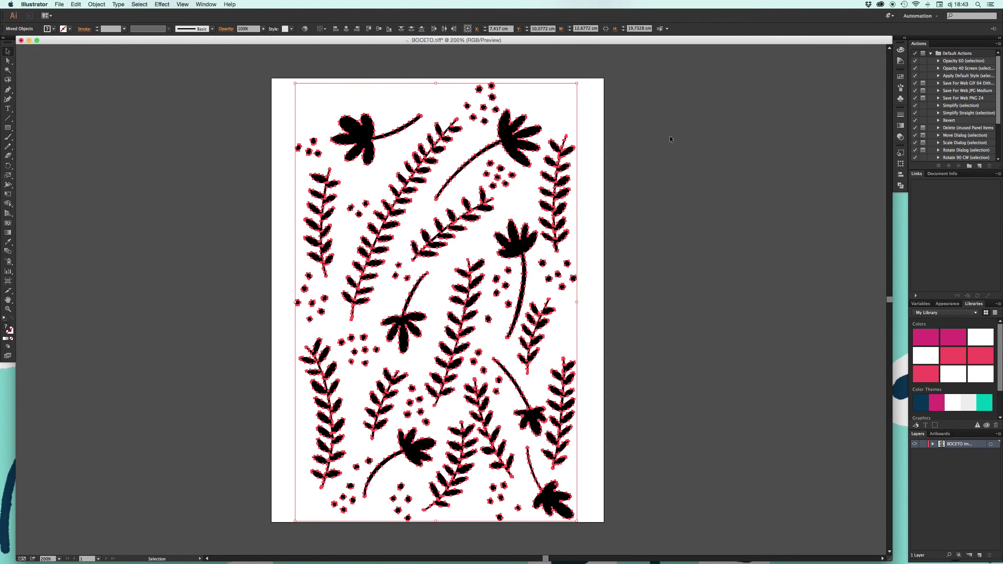
Step: Select the cluster of dots at the top and shift it toward the top-right corner
left_click(670, 139)
mouse_move(464, 77)
left_mouse_down()
mouse_move(493, 124)
mouse_move(489, 104)
mouse_move(568, 105)
left_mouse_up()
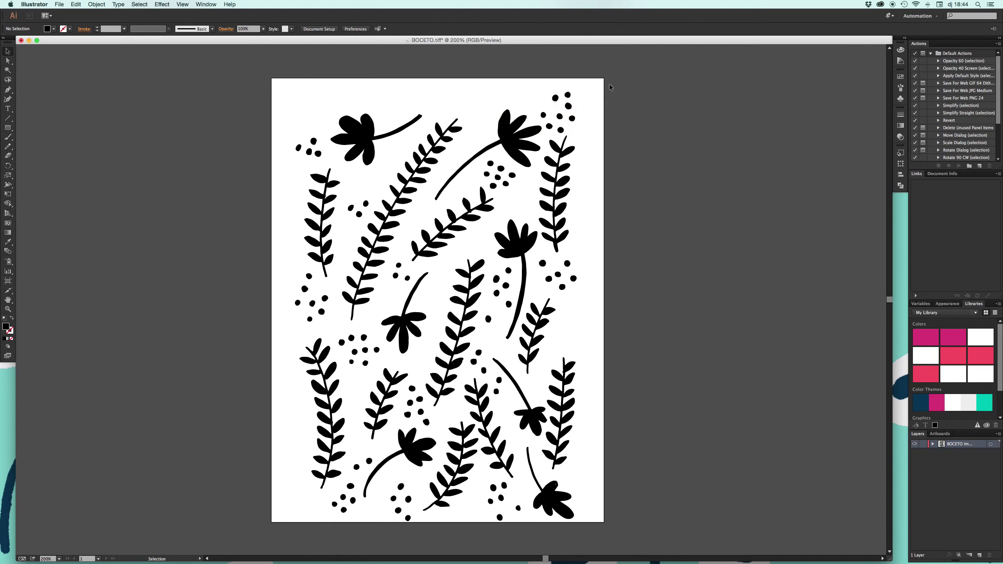
key("super+a")
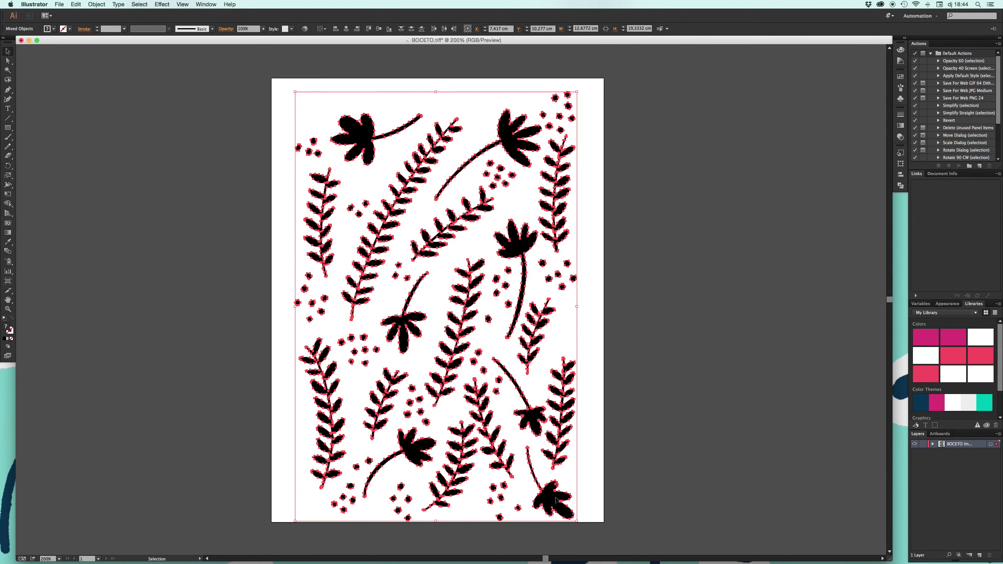
Step: Turn the small left-of-centre flower 180°, tilt it clockwise, and nudge it up-right
left_click_drag(556, 500, 556, 494)
left_click(612, 465)
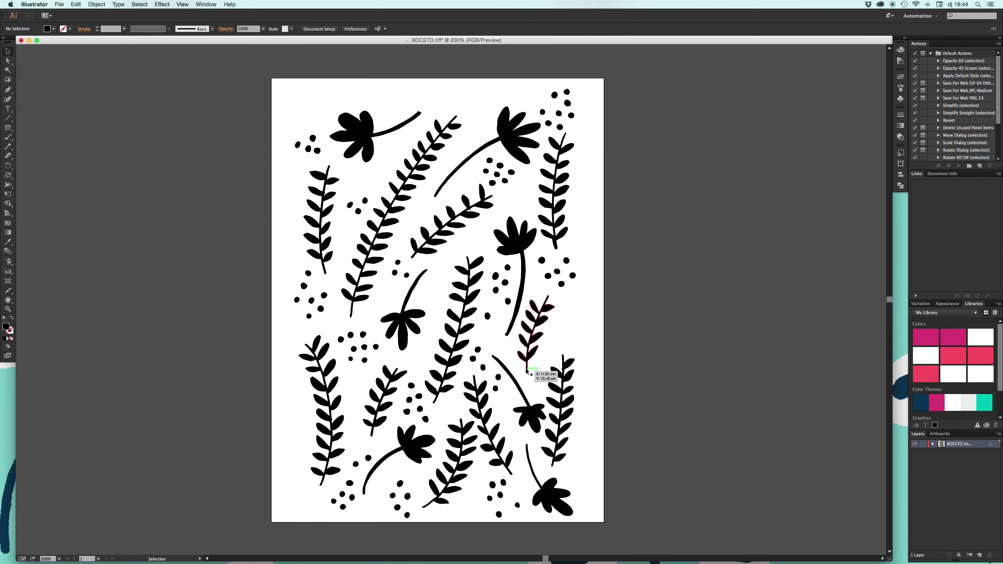
left_click(403, 326)
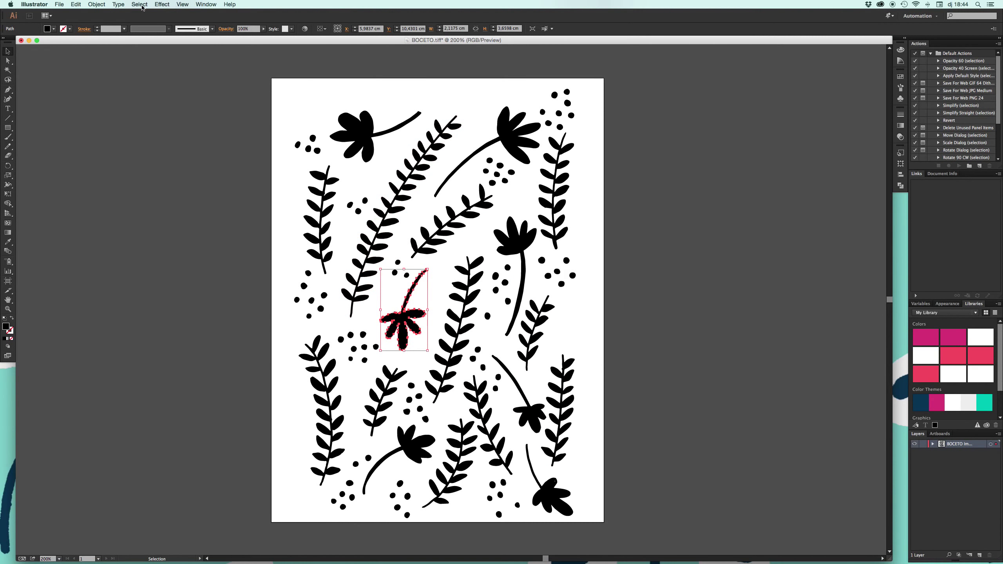
left_click(96, 5)
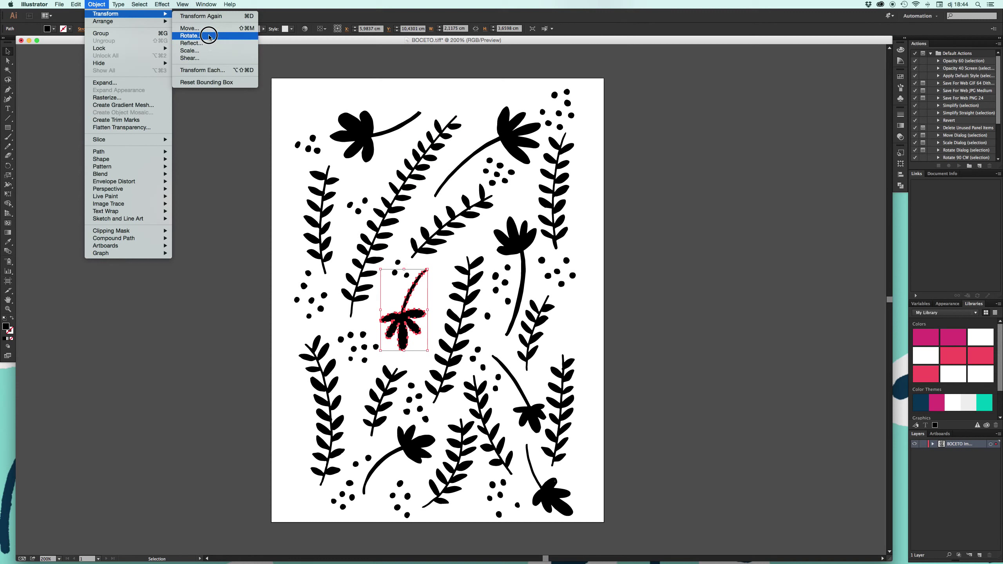
left_click(194, 36)
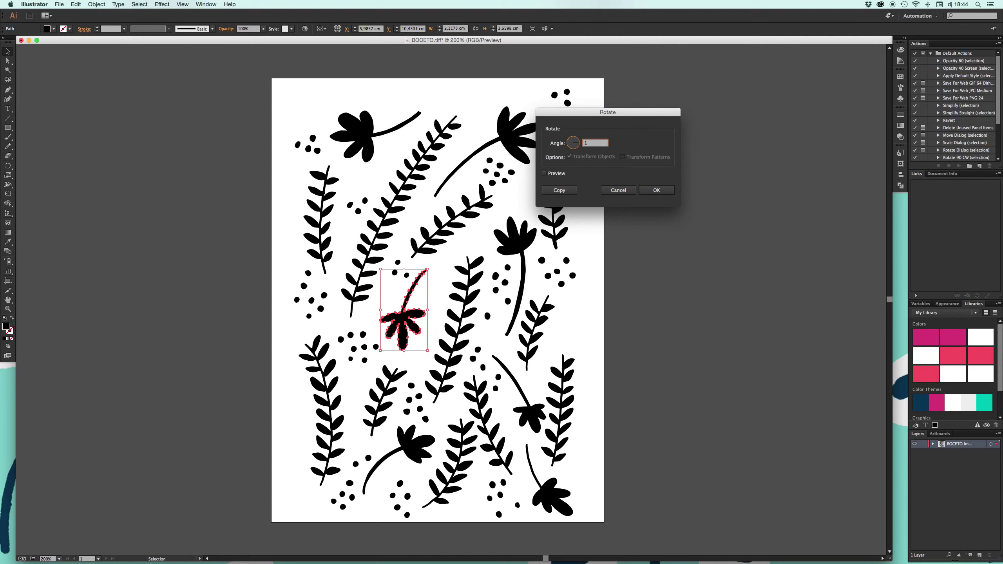
type("180")
left_click(564, 175)
left_click(664, 193)
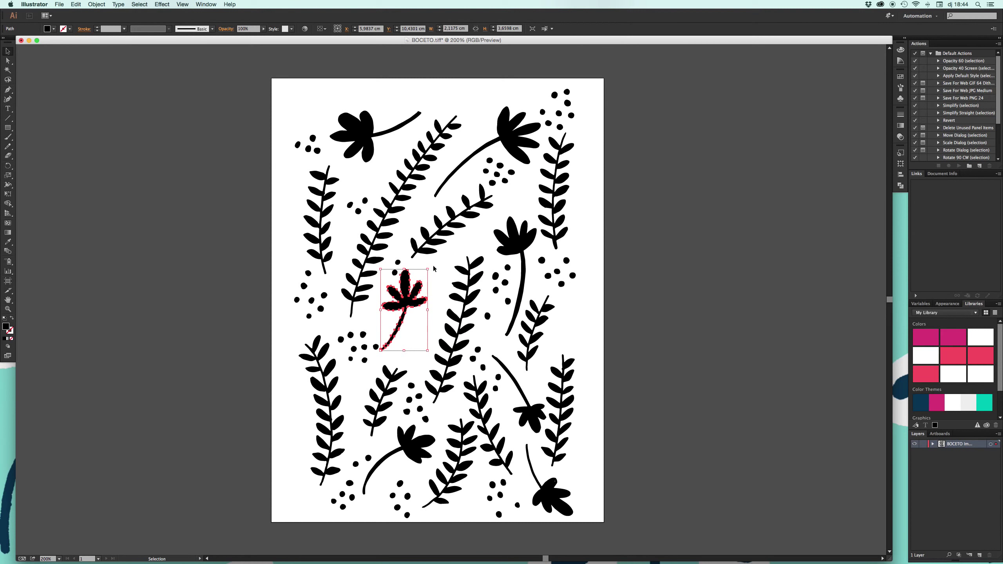
left_click_drag(431, 268, 385, 290)
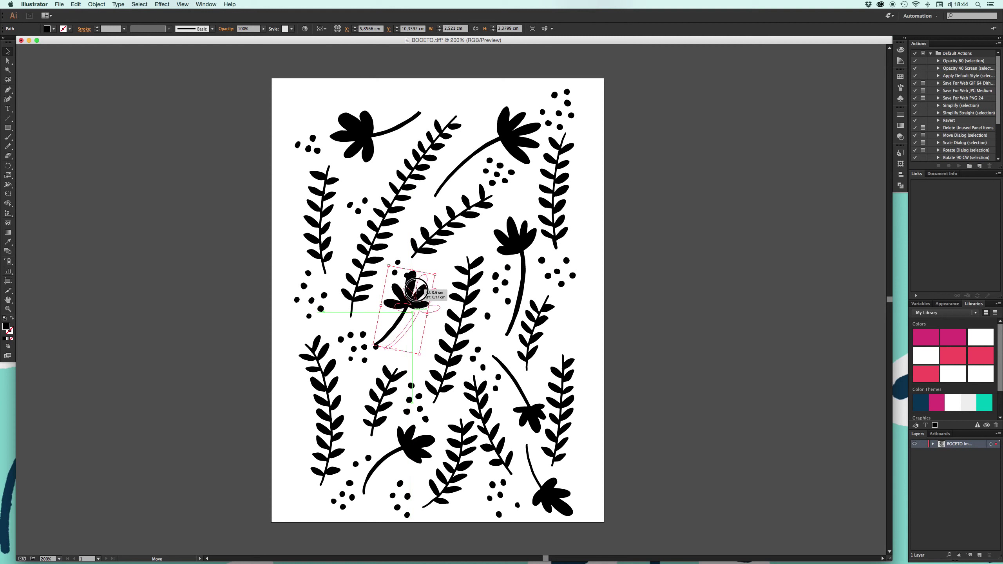
left_click(379, 307)
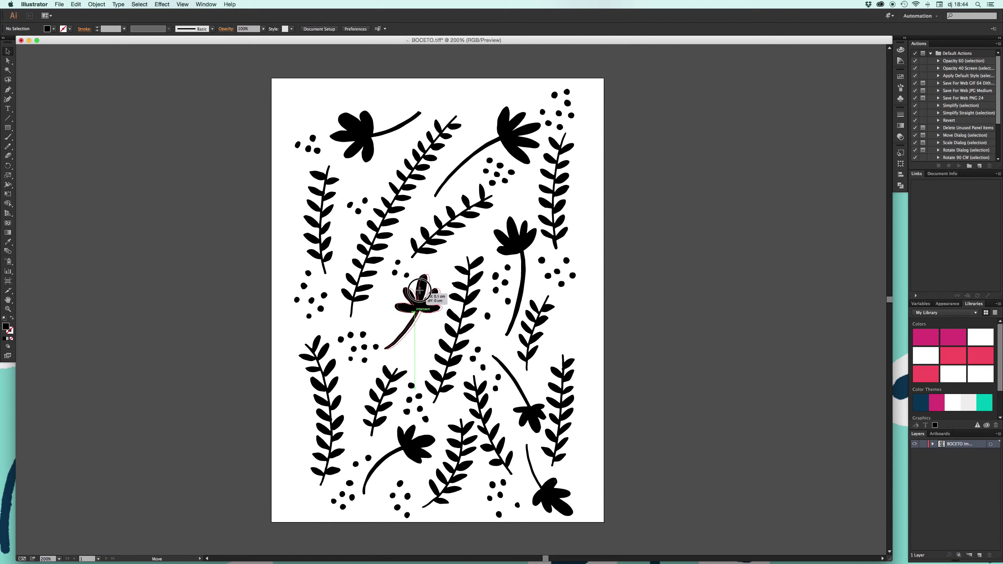
left_click_drag(406, 305, 410, 299)
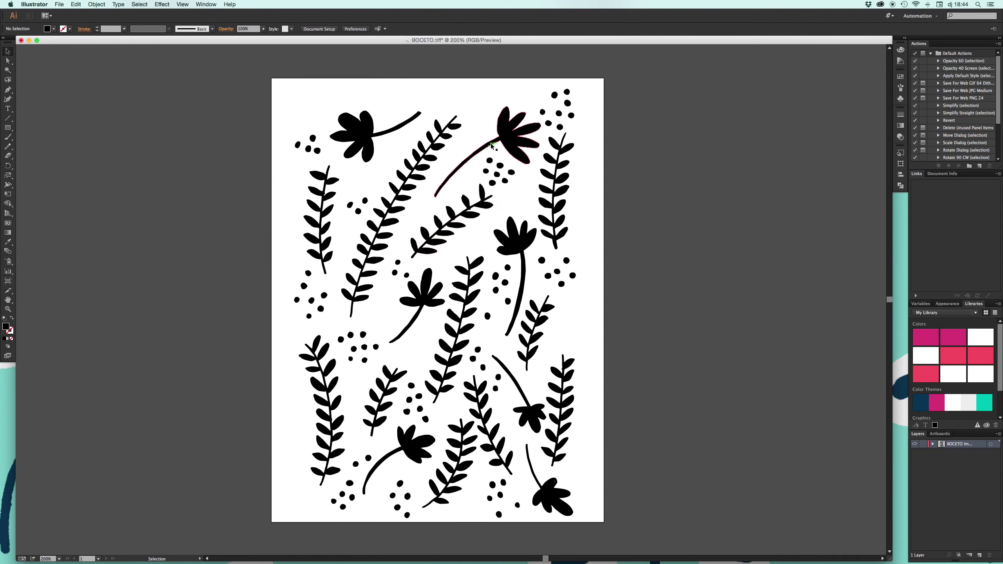
Step: Rotate the top-right flower and diagonal sprig, shifting both up and left
left_click(523, 123)
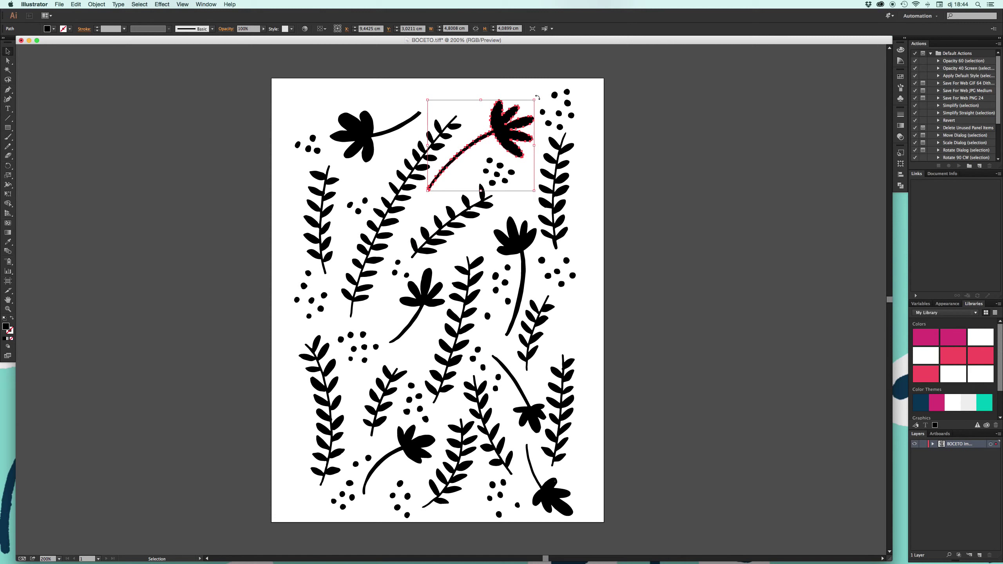
mouse_move(538, 97)
left_mouse_down()
mouse_move(517, 88)
mouse_move(490, 115)
left_mouse_up()
left_click(459, 216)
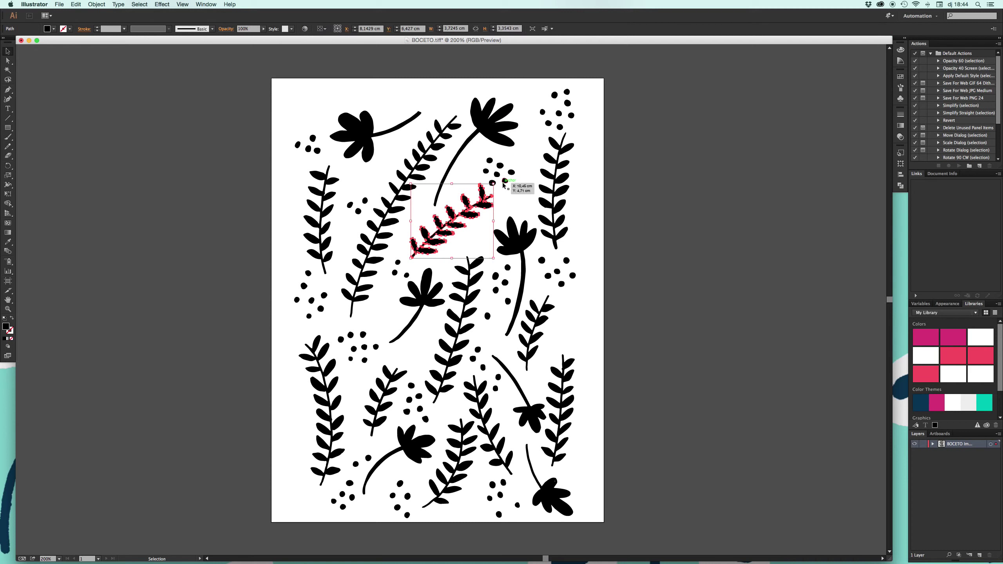
mouse_move(504, 185)
left_mouse_down()
mouse_move(493, 173)
mouse_move(464, 197)
left_mouse_up()
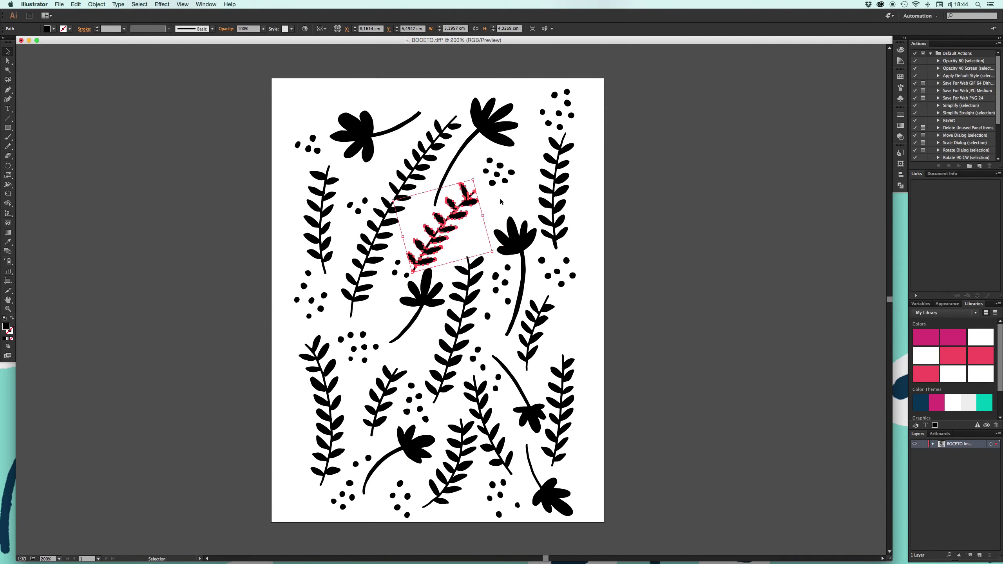
left_click(519, 194)
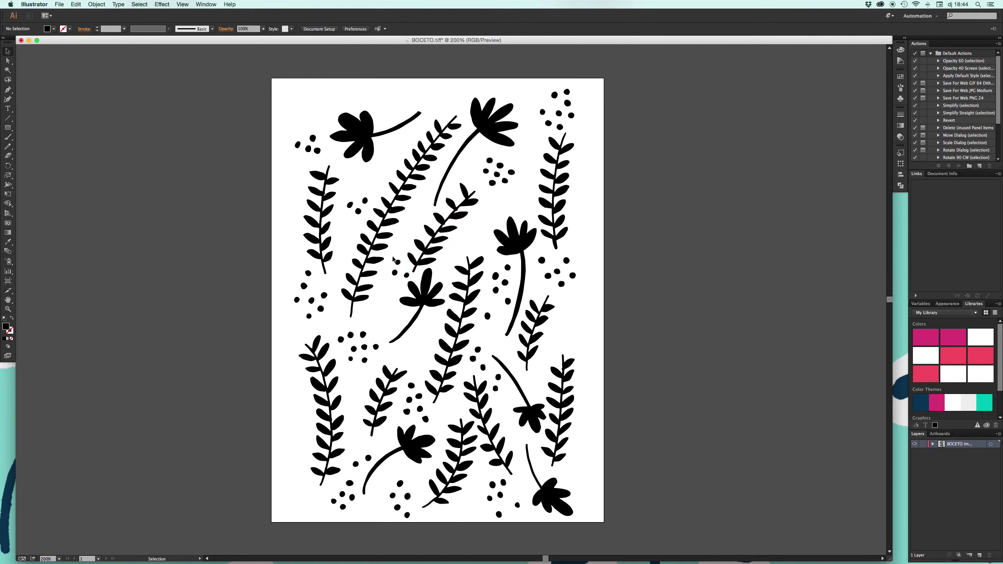
left_click_drag(406, 275, 397, 249)
left_click(471, 239)
Step: Alt-drag copies of a single dot and a three-dot group in among the sprigs
left_click_drag(508, 268, 405, 272)
left_click(455, 261)
mouse_move(550, 267)
left_mouse_down()
mouse_move(581, 293)
mouse_move(573, 276)
left_mouse_up()
left_click_drag(514, 246, 428, 209)
left_click(420, 202)
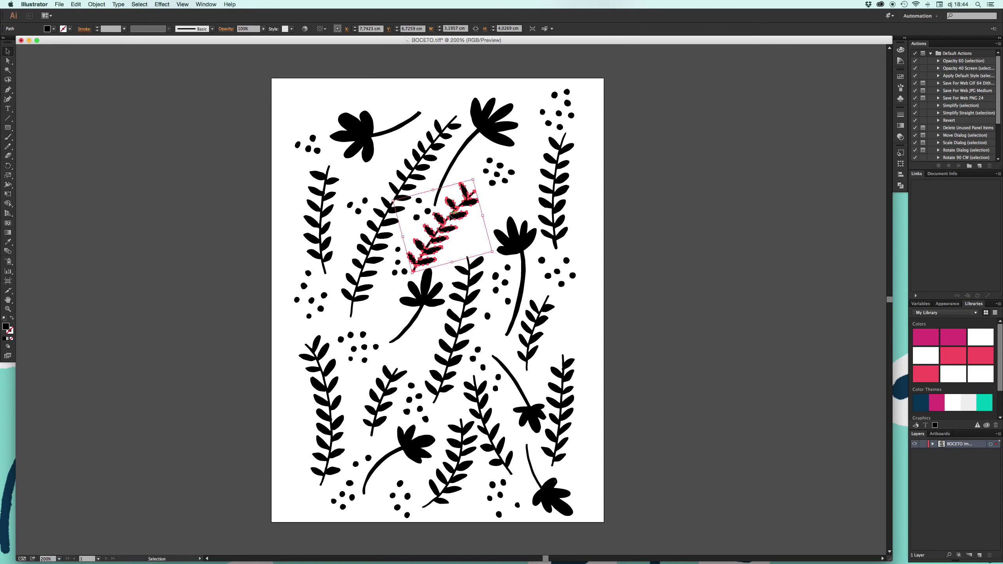
left_click(491, 213)
left_click_drag(428, 211, 426, 208)
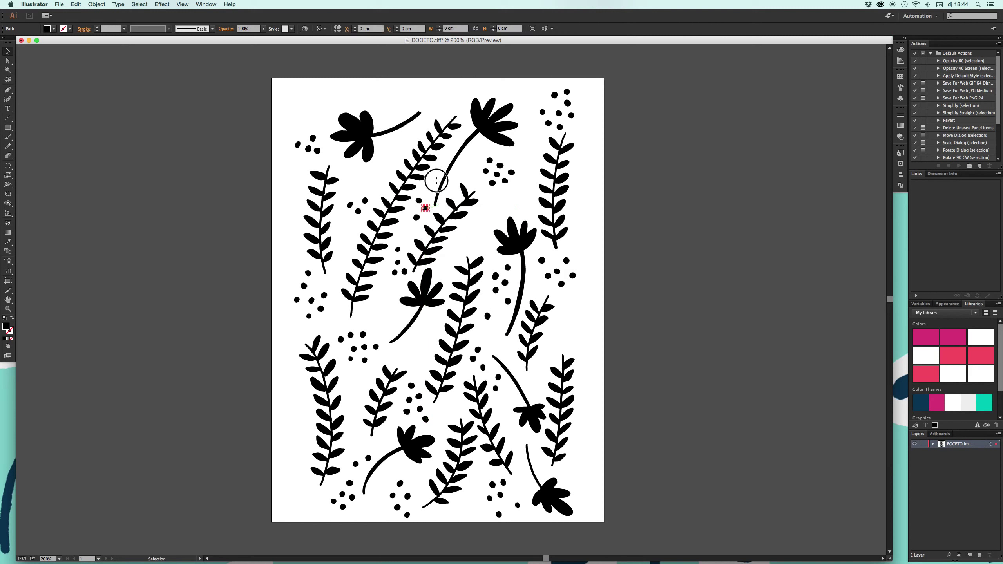
left_click(433, 193)
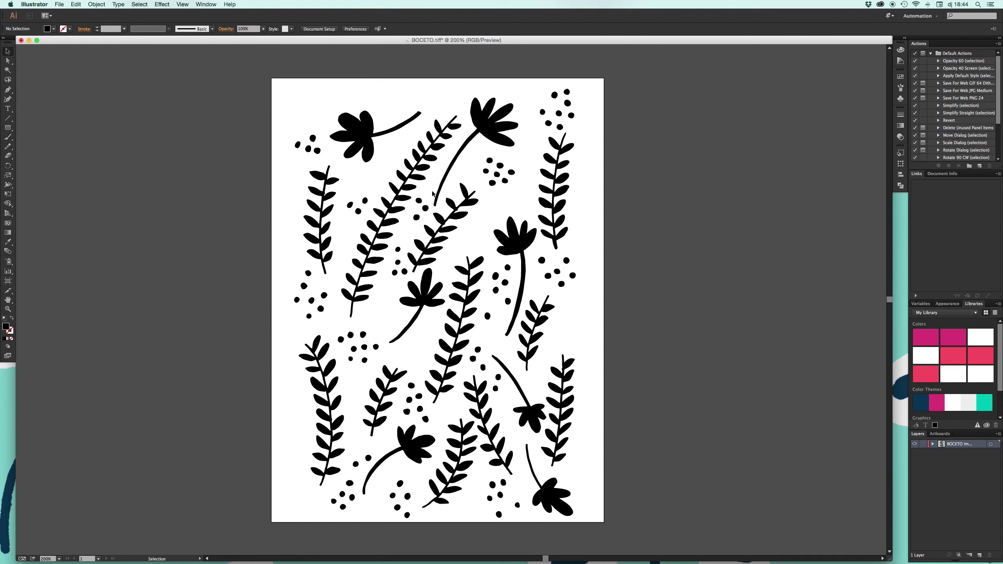
Step: Rotate the top-left flower about 33°, mirror it vertically, and reposition it down-left
left_click(351, 148)
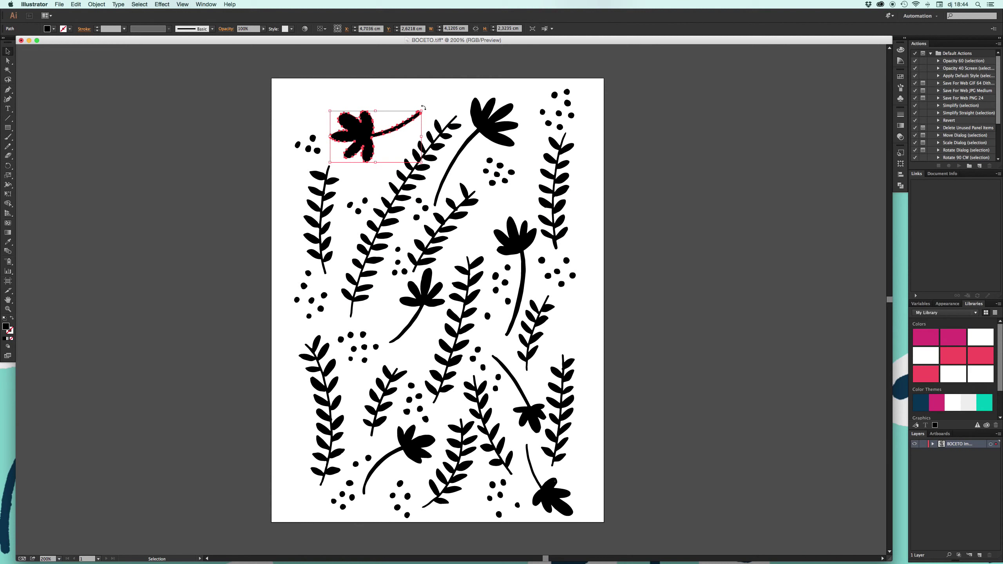
mouse_move(423, 107)
left_mouse_down()
mouse_move(368, 168)
mouse_move(421, 114)
left_mouse_up()
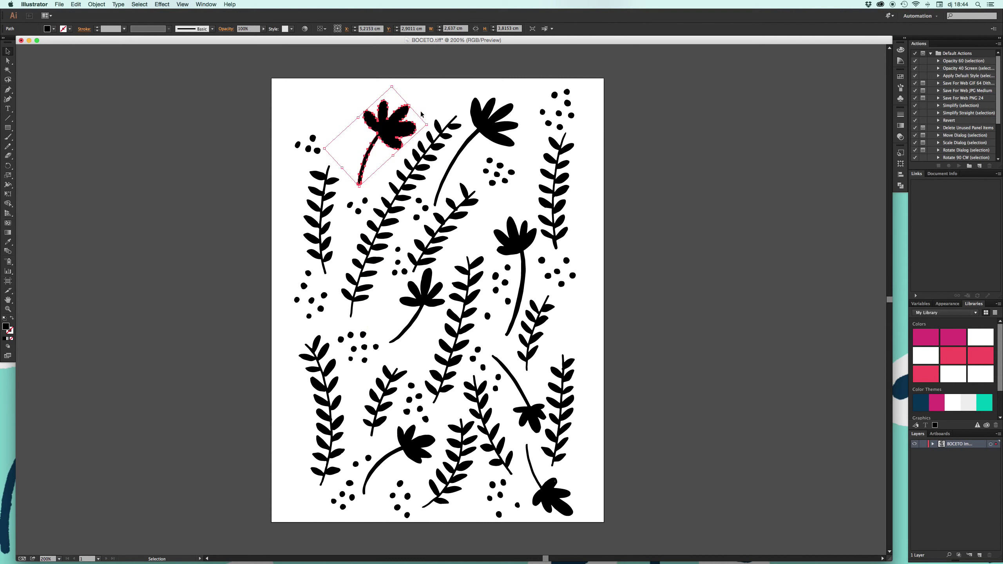
left_click(94, 4)
left_click(190, 39)
left_click(549, 343)
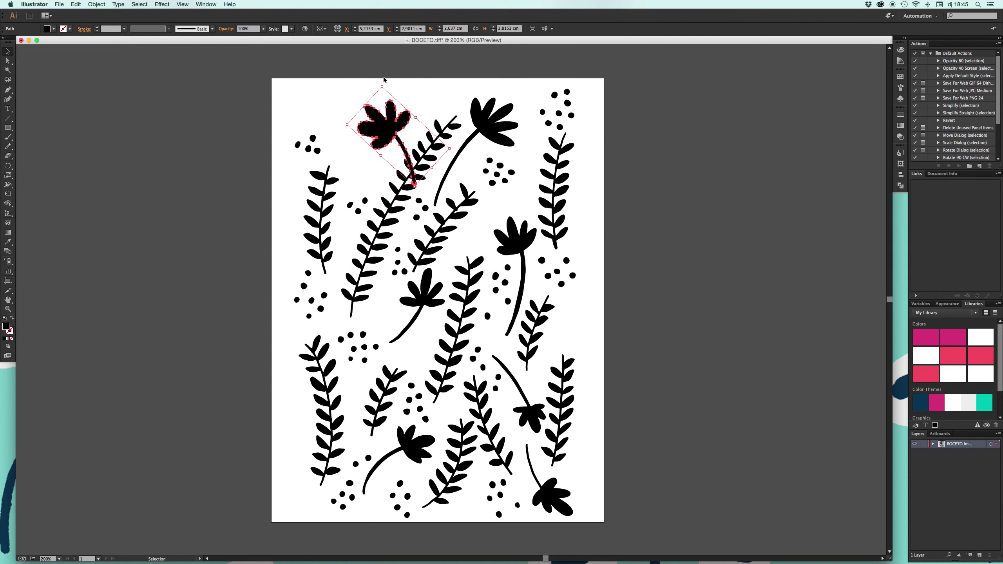
mouse_move(383, 83)
left_mouse_down()
mouse_move(425, 94)
mouse_move(379, 119)
left_mouse_up()
left_click(326, 85)
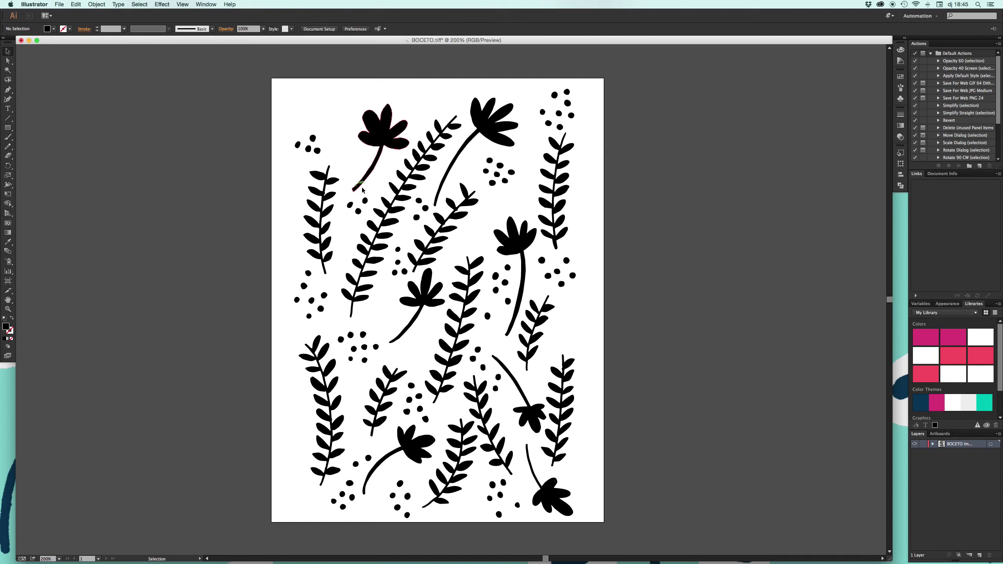
left_click_drag(362, 190, 389, 161)
left_click(442, 126)
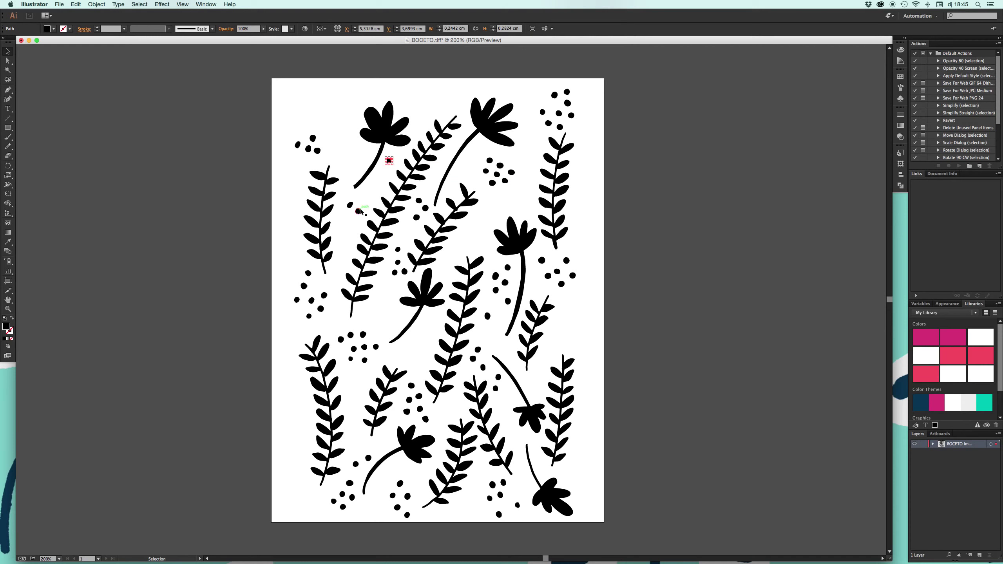
Step: Move small dots beside the flower stem and shift the top-left flower down-left
left_click_drag(360, 211, 382, 176)
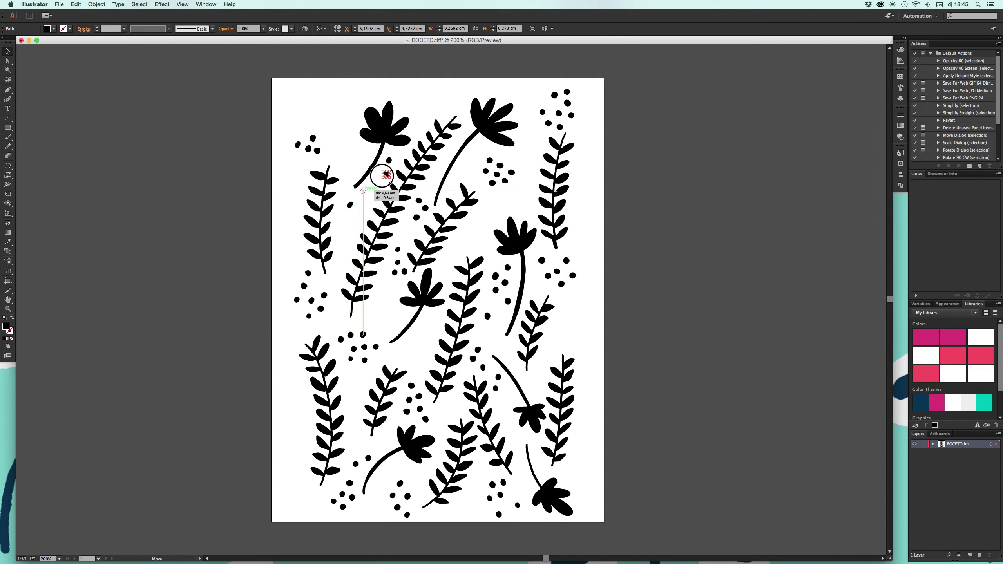
left_click_drag(351, 206, 386, 166)
left_click(397, 156)
left_click(324, 130)
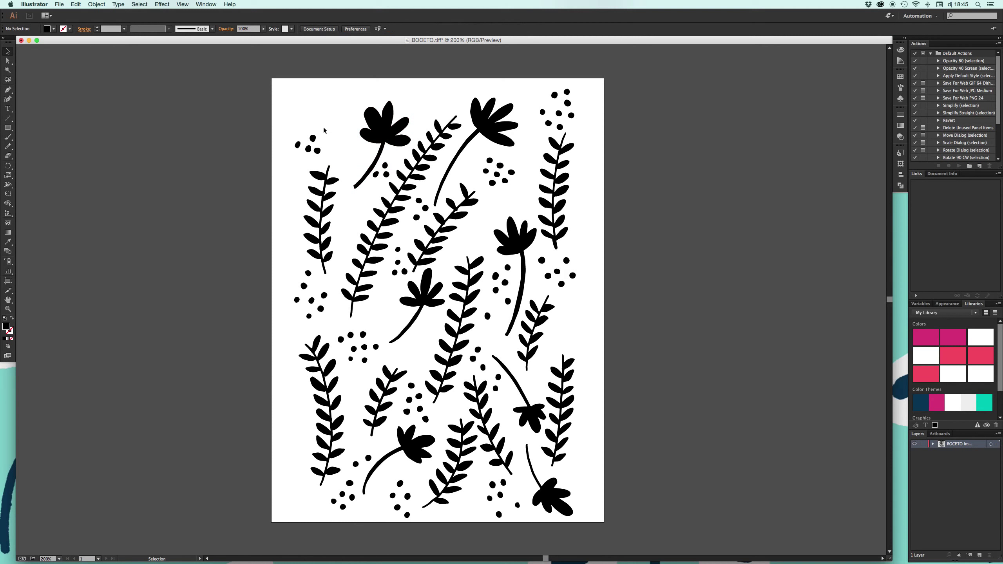
left_click_drag(390, 113, 383, 123)
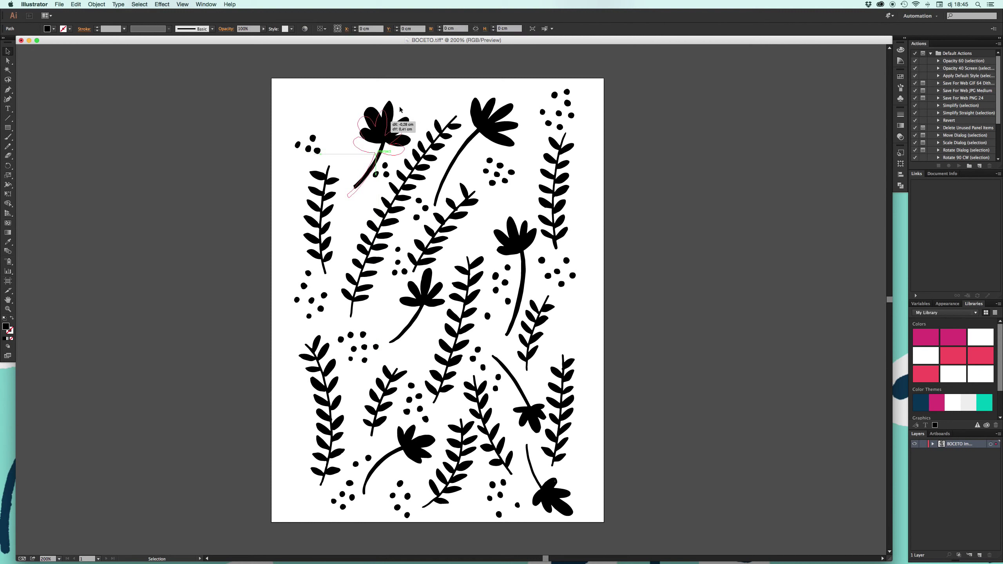
left_click(428, 91)
Step: Move the left fern higher on the left and select the three top-right dots
left_click_drag(321, 198, 332, 209)
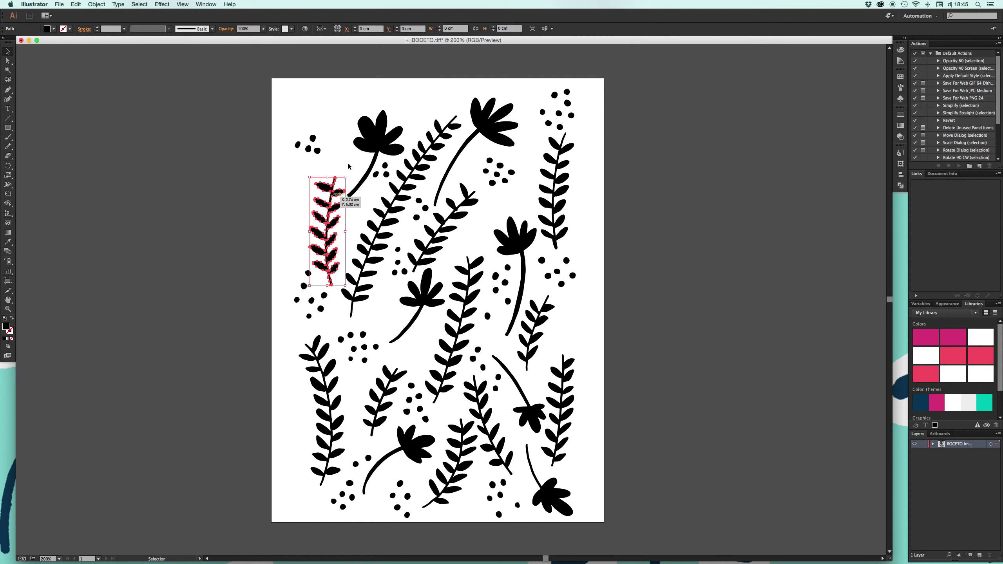
left_click_drag(332, 209, 332, 208)
left_click(378, 134)
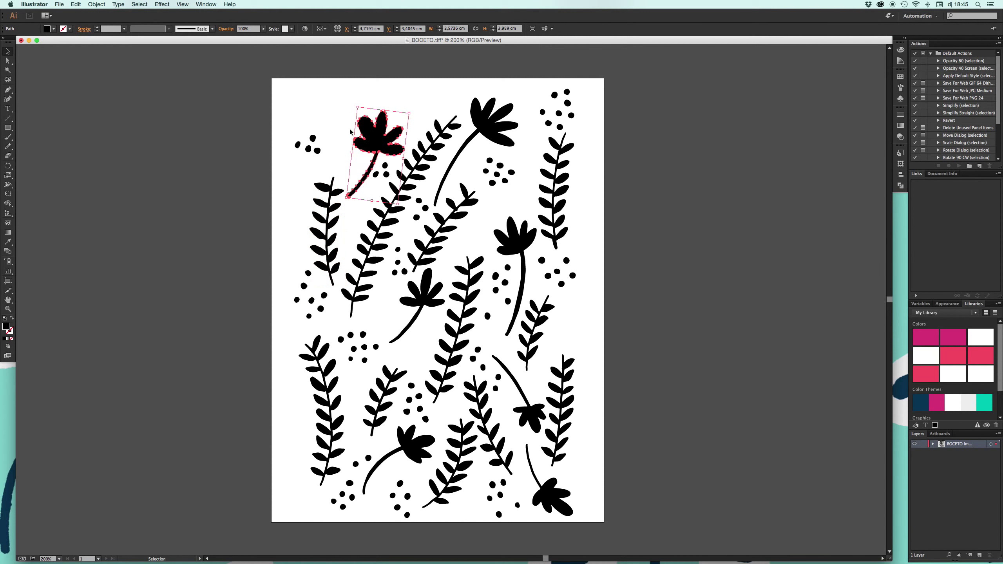
left_click(579, 65)
left_click_drag(579, 76, 549, 109)
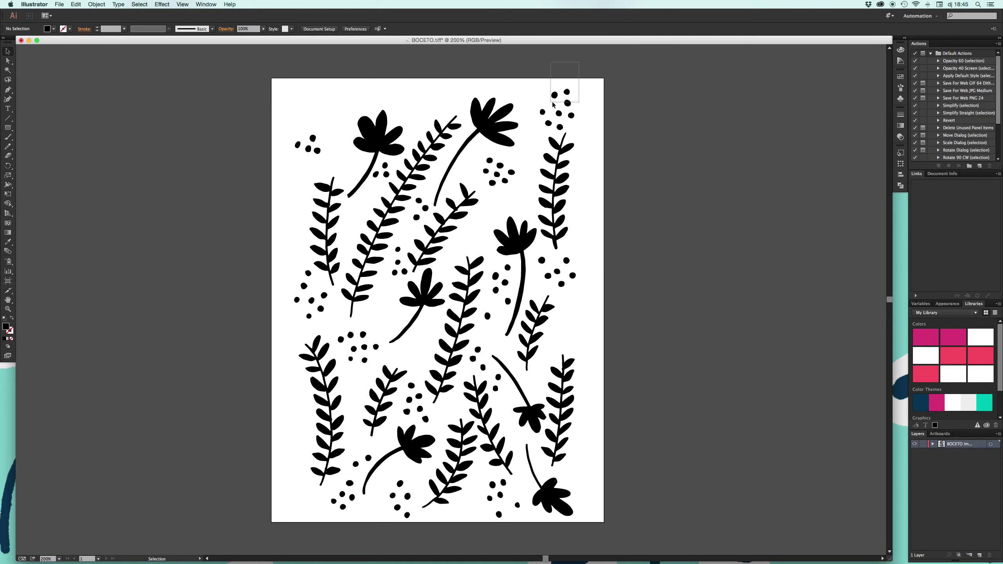
Step: Move the top-right dots beside the left fern, forming a four-dot cluster below the stem
left_click(572, 116)
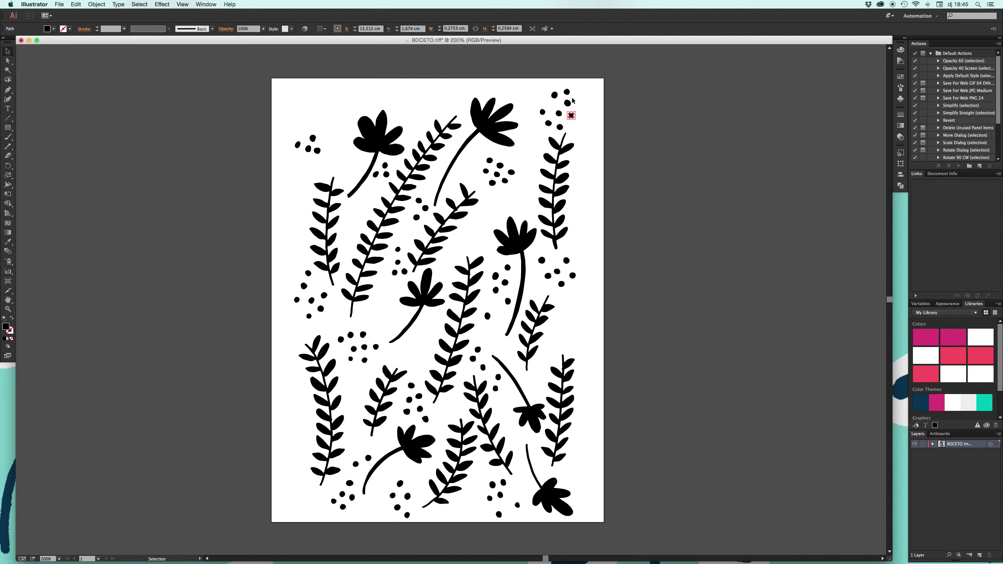
mouse_move(546, 84)
left_mouse_down()
mouse_move(575, 105)
mouse_move(357, 202)
mouse_move(354, 195)
left_mouse_up()
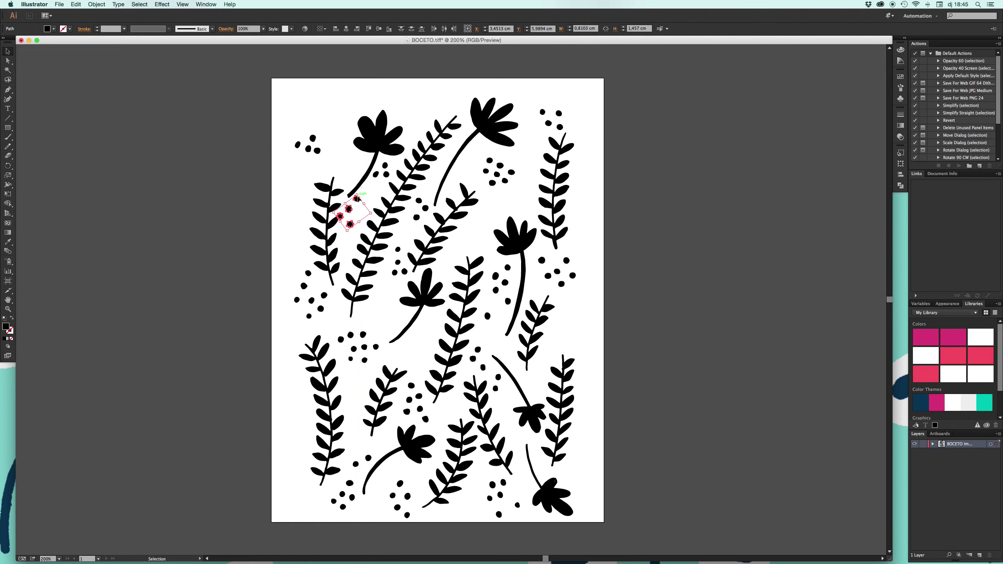
left_click_drag(348, 199, 365, 201)
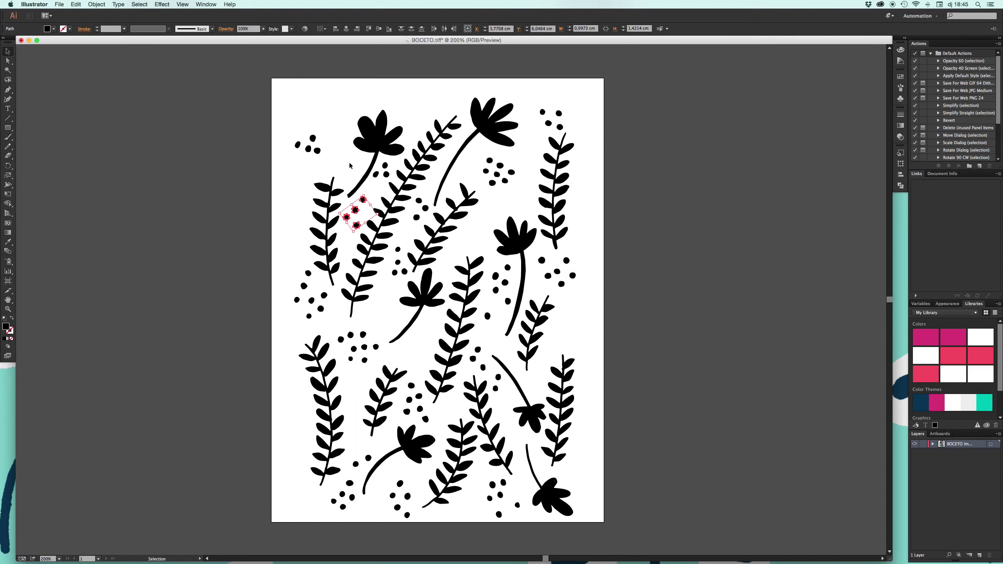
left_click(348, 151)
mouse_move(356, 210)
left_mouse_down()
mouse_move(350, 219)
mouse_move(360, 214)
left_mouse_up()
left_click(374, 204)
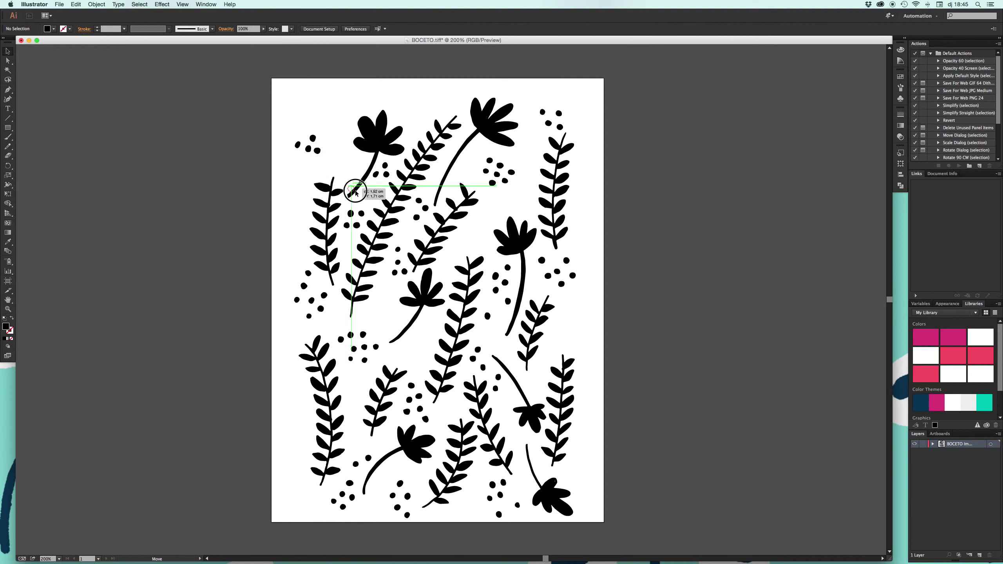
Step: Drag the stray top-left dots down beside the flower stem and into the clusters
left_click_drag(318, 151, 355, 203)
left_click_drag(315, 141, 381, 188)
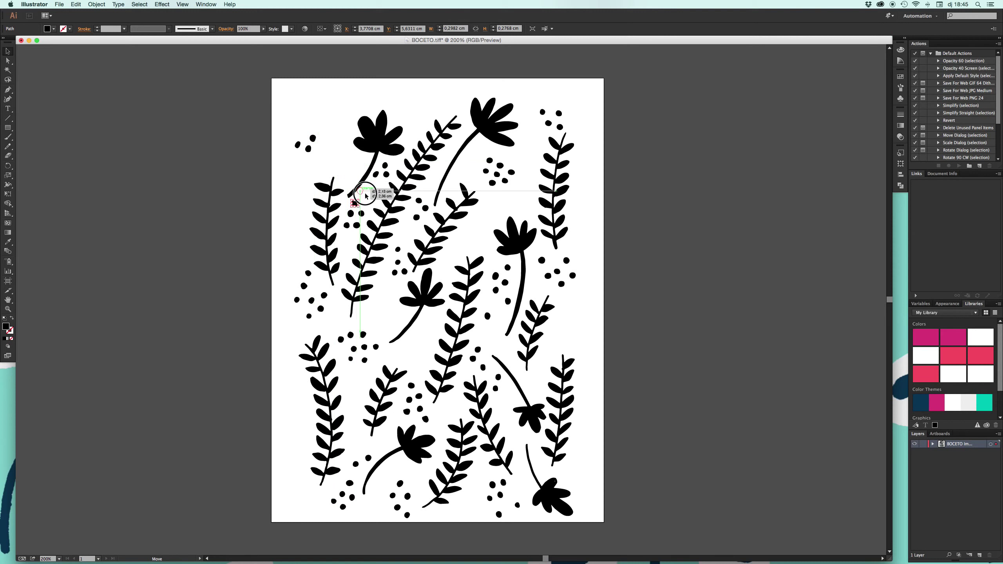
left_click_drag(383, 187, 380, 186)
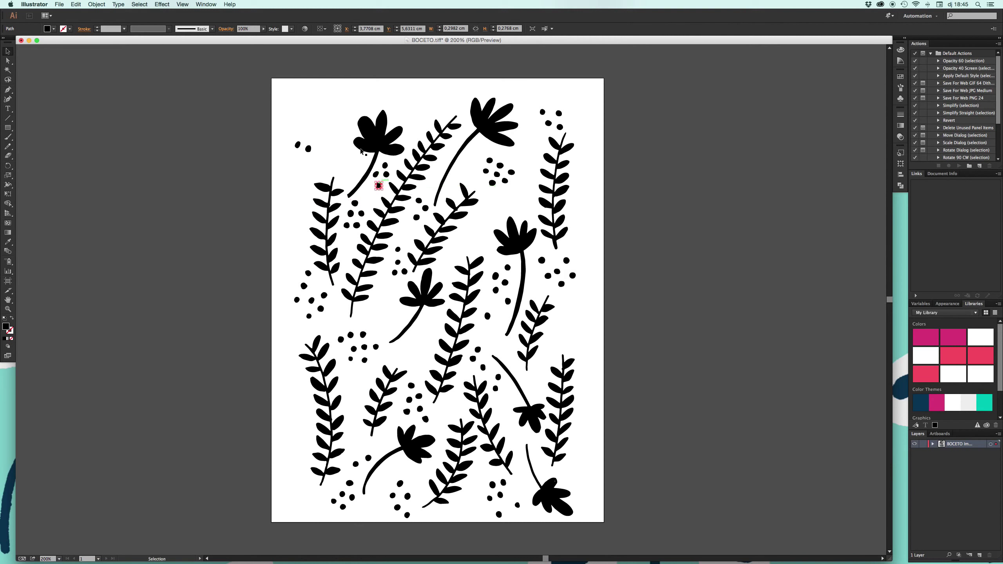
left_click(328, 104)
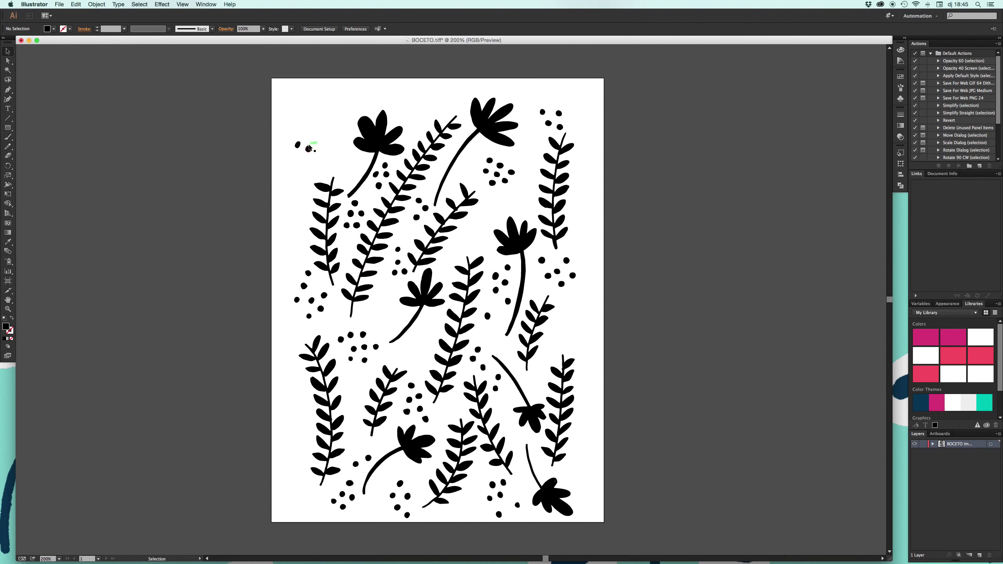
left_click_drag(308, 149, 347, 223)
Step: Drag the teal pattern 00053SA.jpg from the Dock's pattern folder onto the Illustrator canvas
mouse_move(755, 542)
left_click(775, 548)
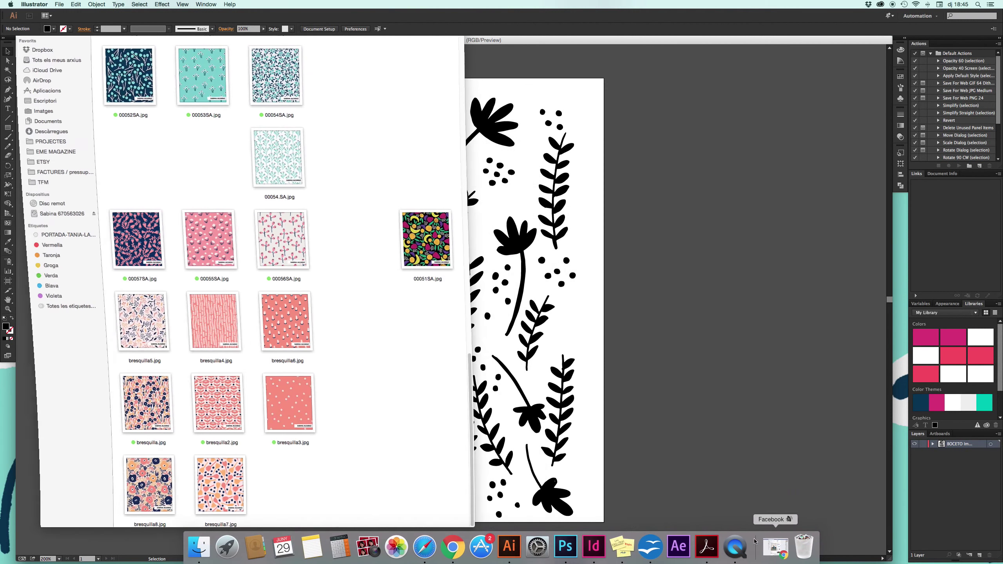
left_click(127, 61)
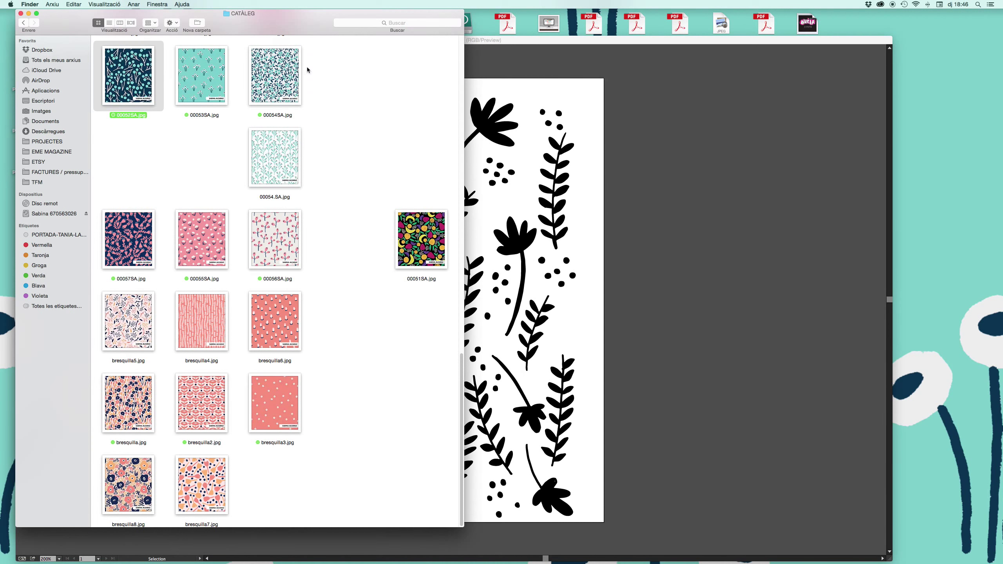
left_click(320, 74)
right_click(200, 73)
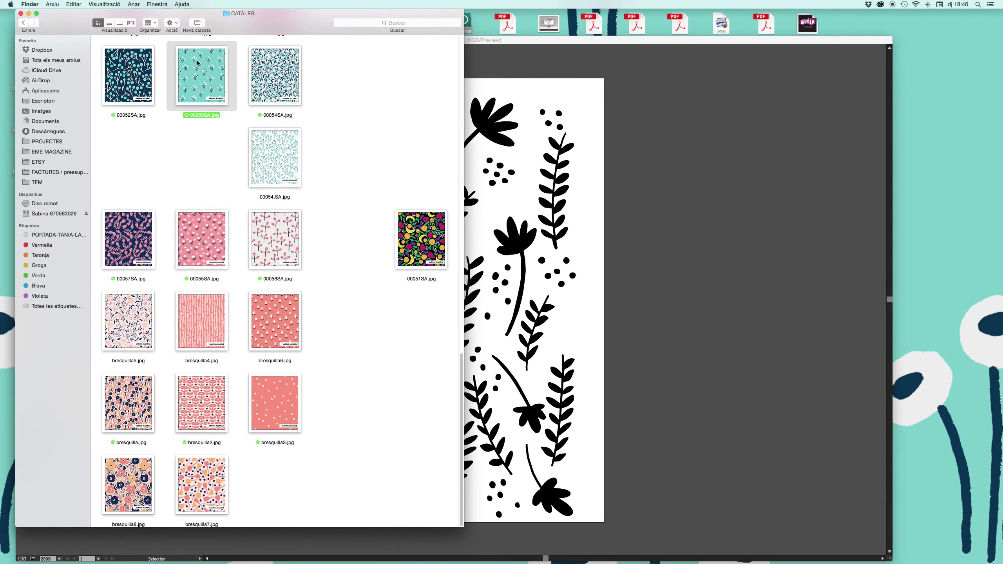
left_click_drag(201, 63, 730, 135)
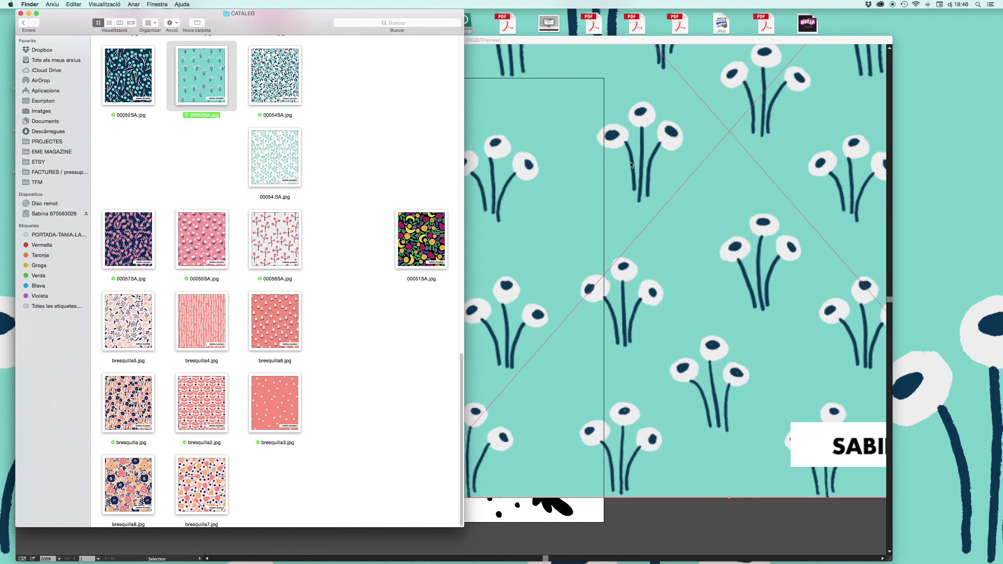
left_click(631, 166)
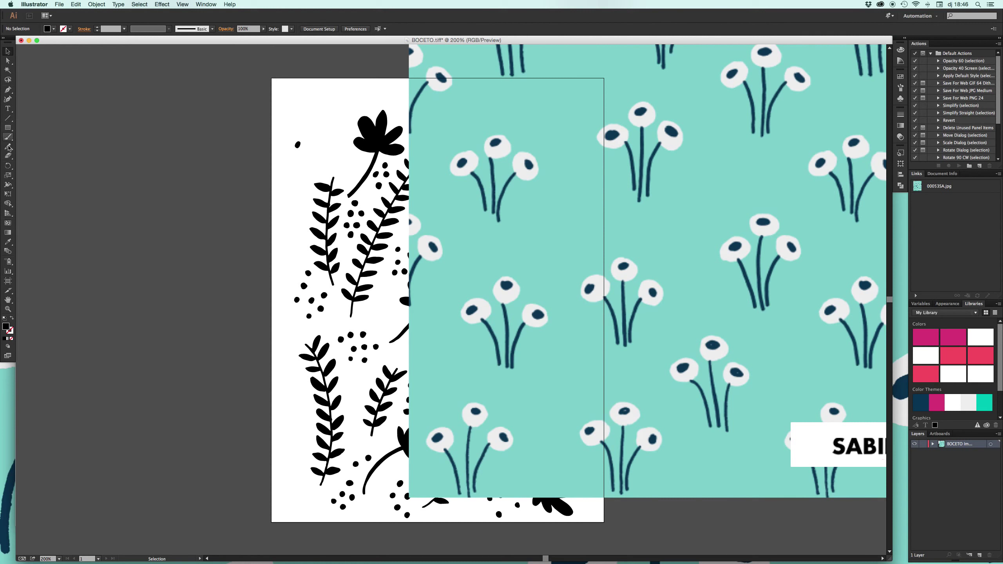
Step: Eyedrop the teal background colour and save it as a new swatch
left_click(492, 106)
left_click(48, 29)
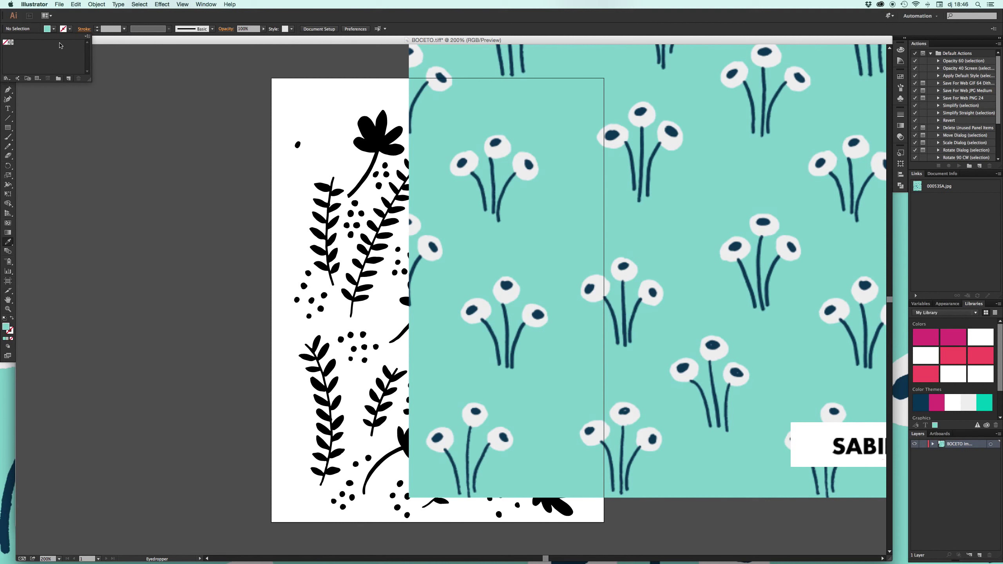
left_click(68, 79)
left_click(655, 364)
left_click(102, 59)
left_click(8, 51)
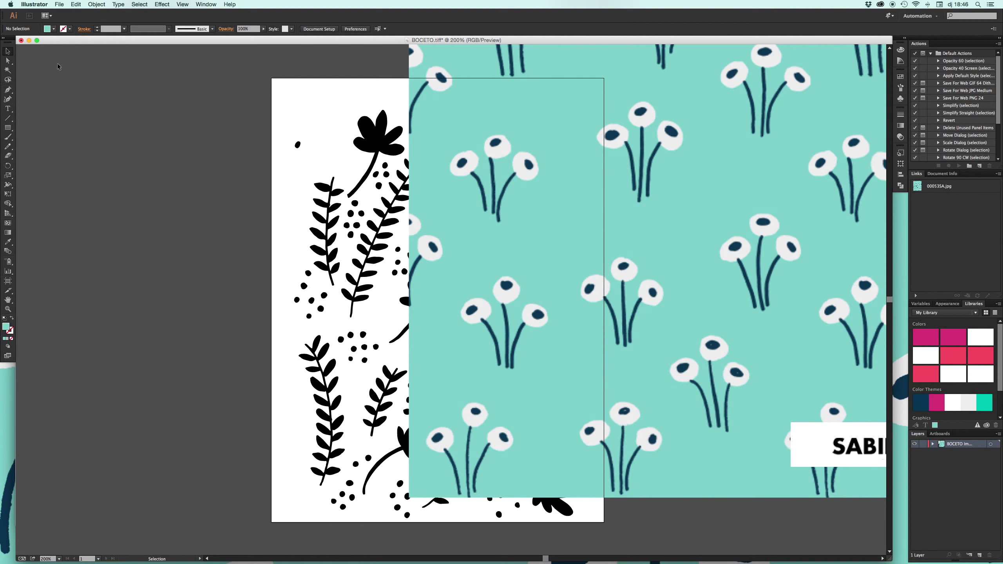
Step: Move the reference image over the artboard and save the navy (R=9 G=50 B=80) swatch
left_click_drag(621, 131, 475, 134)
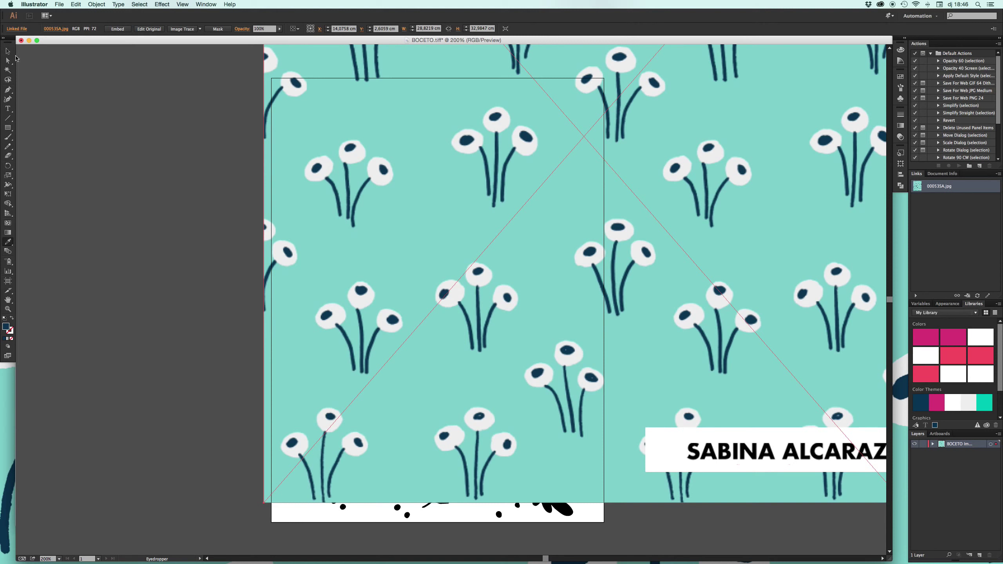
left_click(81, 71)
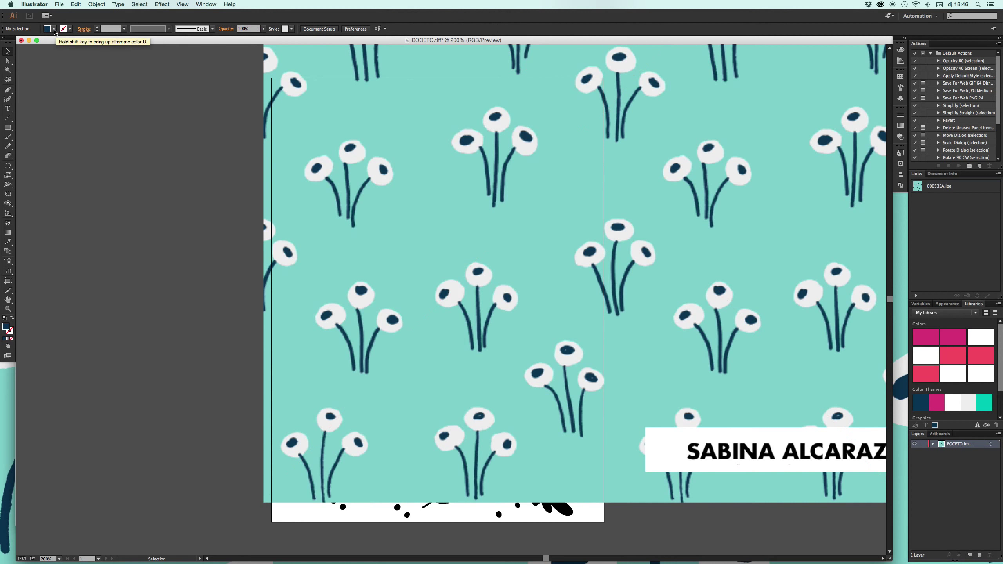
left_click(69, 79)
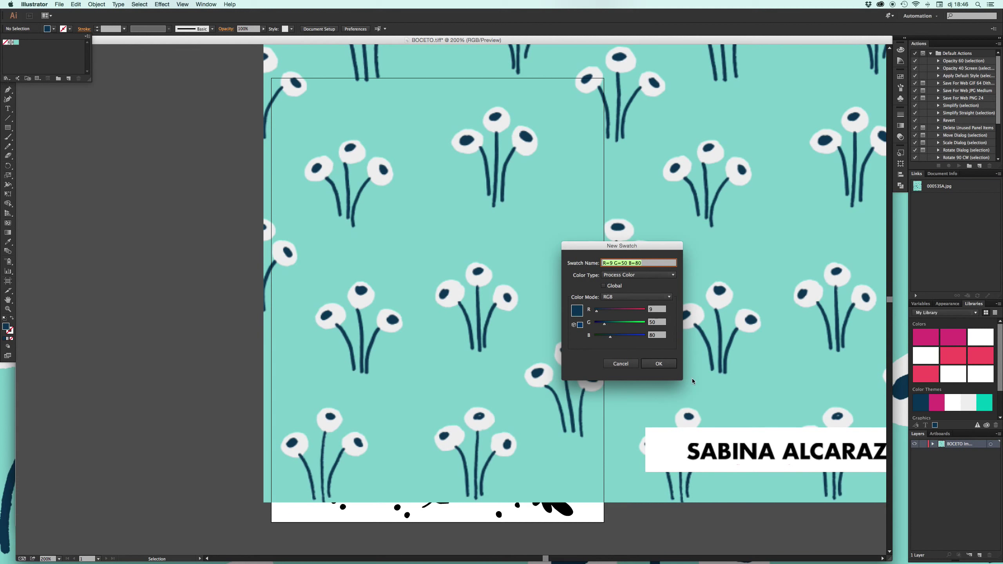
left_click(660, 364)
left_click(204, 338)
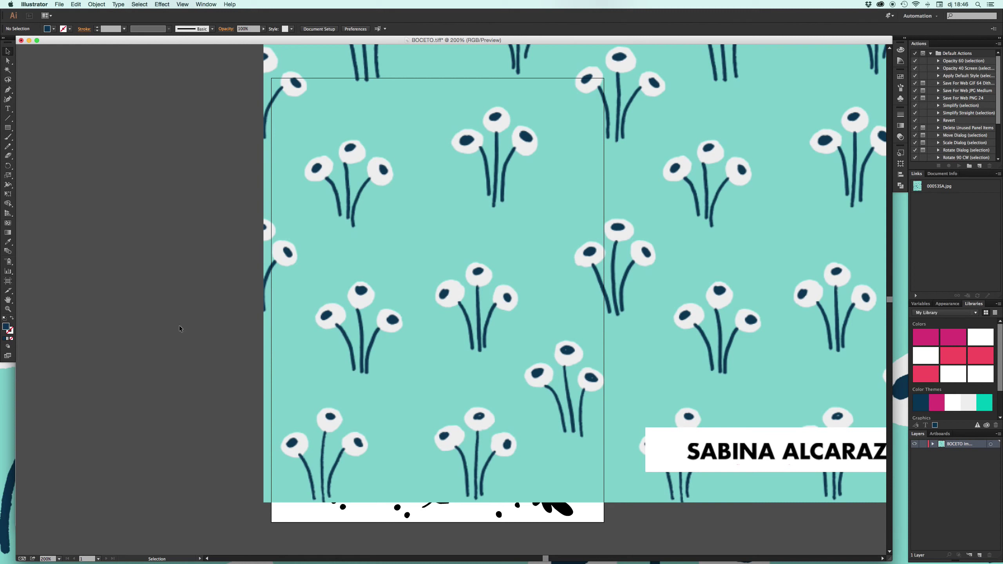
Step: Save the off-white (R=239 G=238 B=239) petal colour as a swatch, then select the reference image
left_click(325, 166)
left_click(54, 29)
left_click(68, 79)
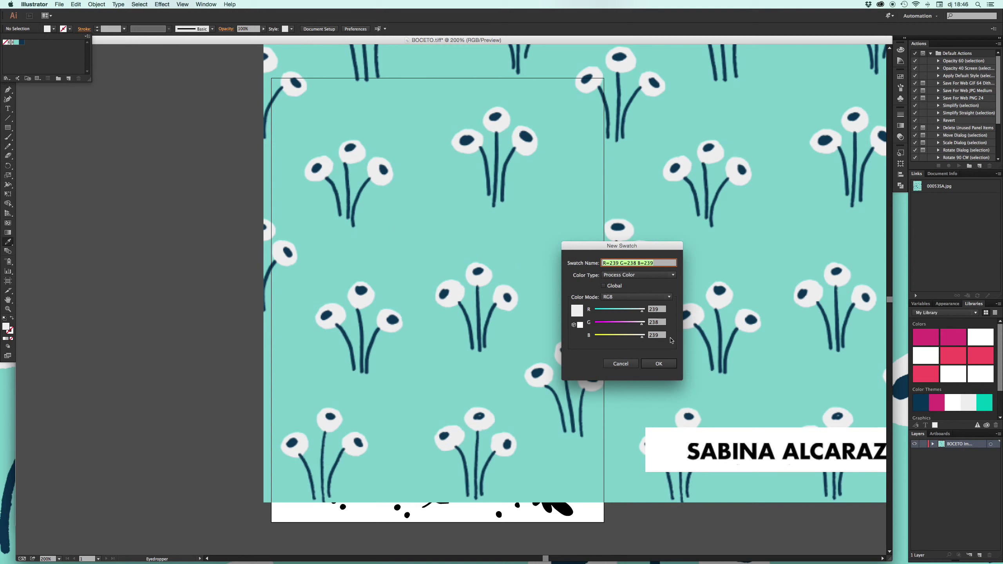
left_click(656, 364)
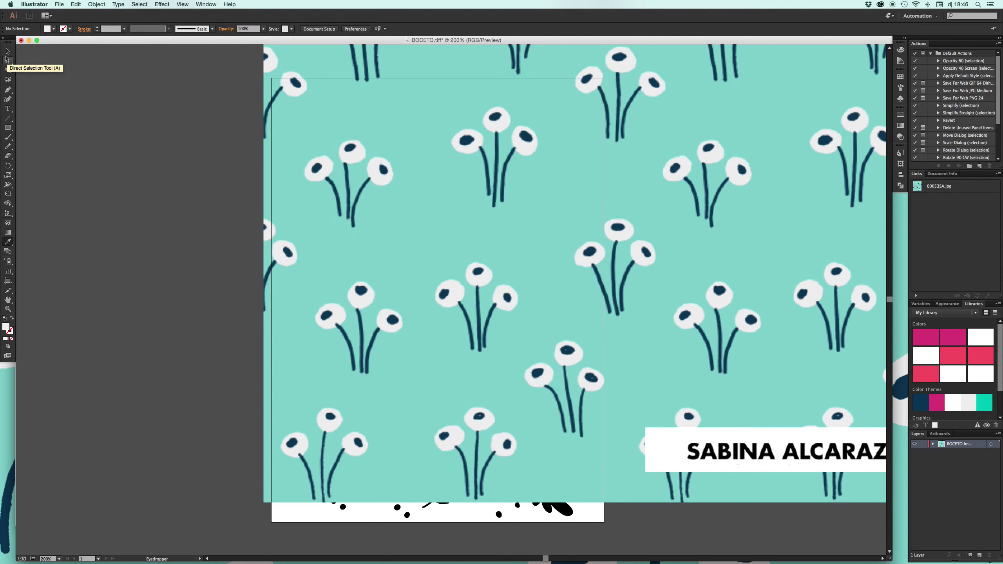
left_click(7, 52)
left_click(452, 144)
Step: Delete the reference image and send an artboard-sized background rectangle behind the sketch
key("Delete")
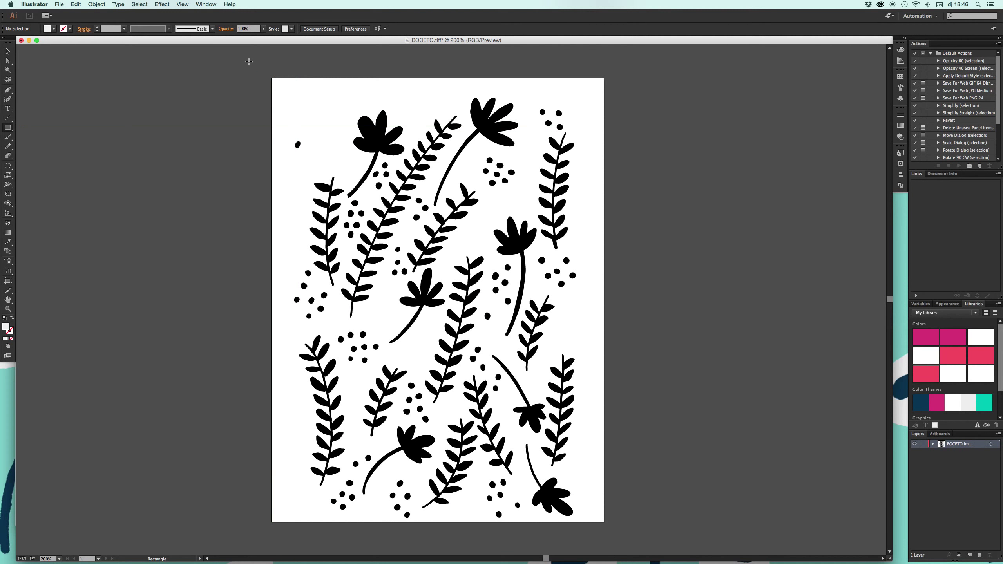
left_click_drag(247, 61, 633, 537)
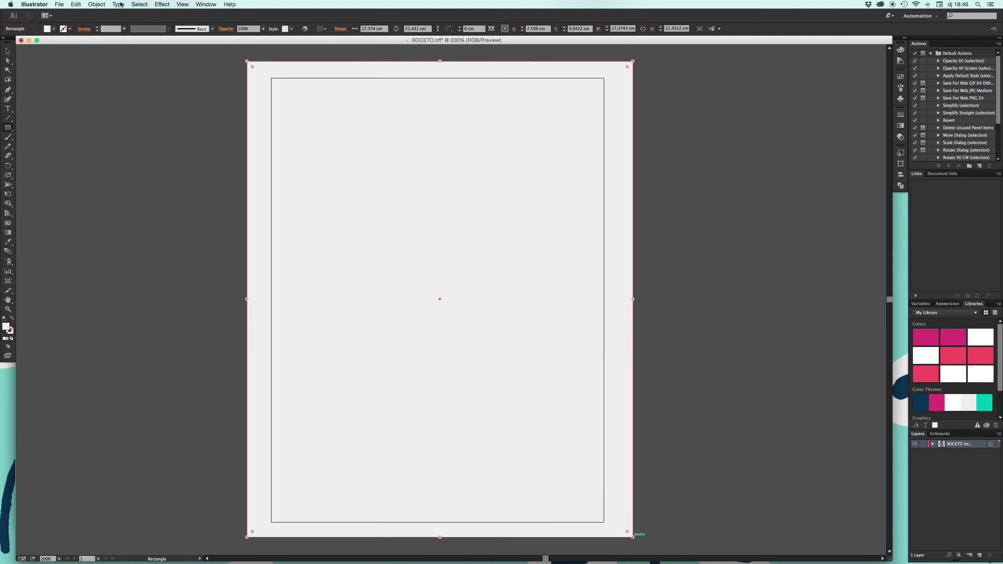
left_click(97, 5)
mouse_move(103, 21)
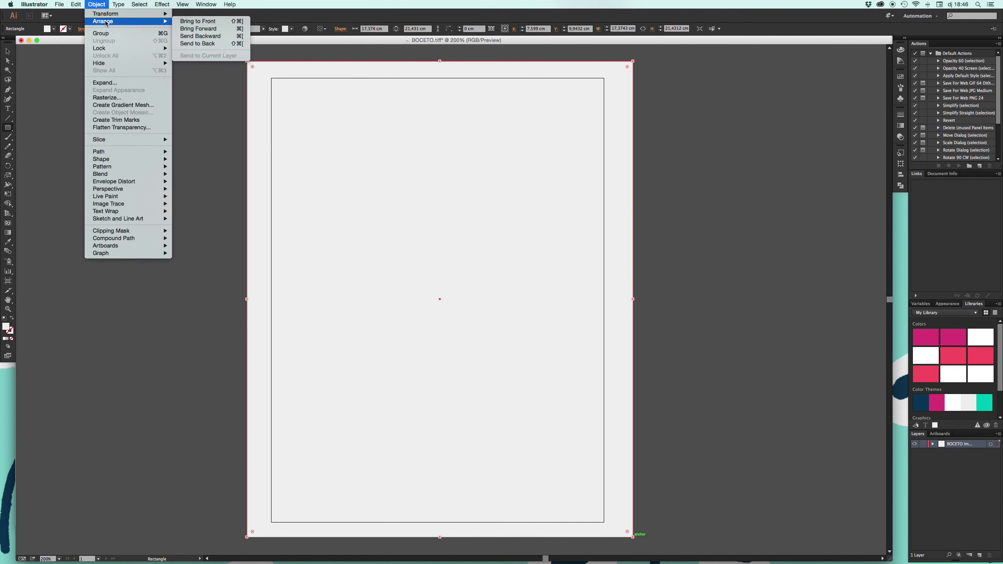
left_click(206, 44)
key("v")
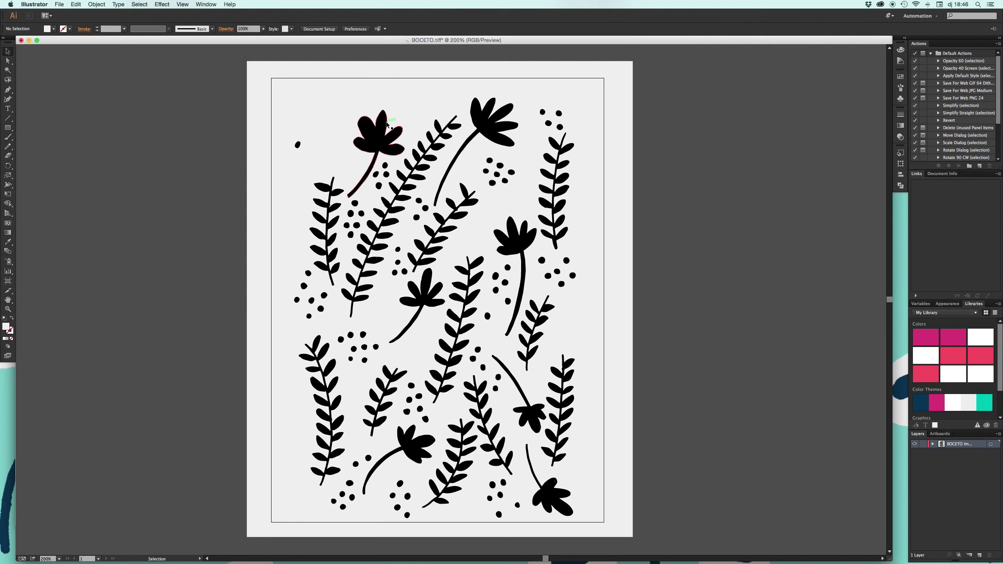
left_click(386, 125)
Step: Fill the top-left flower with the navy swatch
left_click(53, 29)
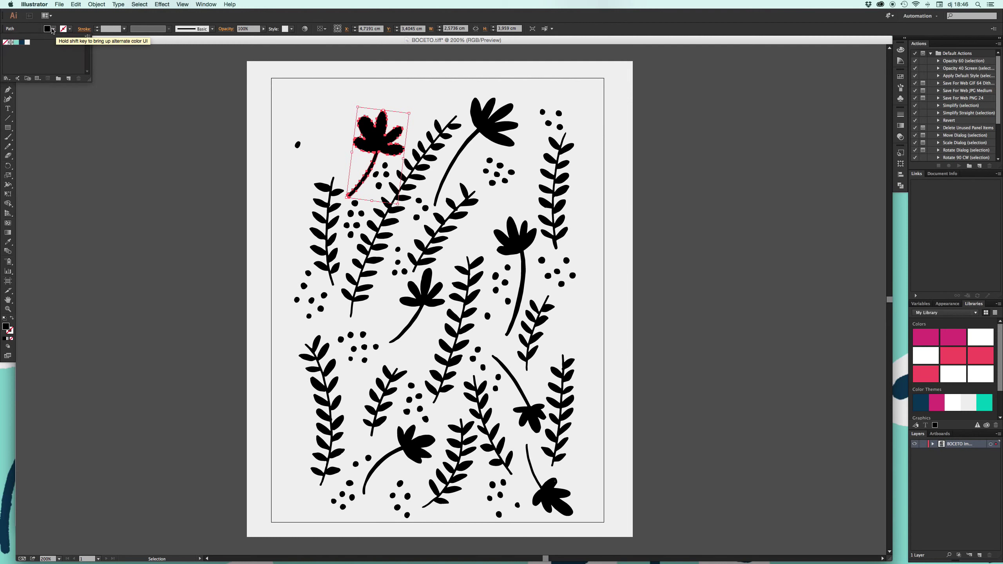
left_click(23, 51)
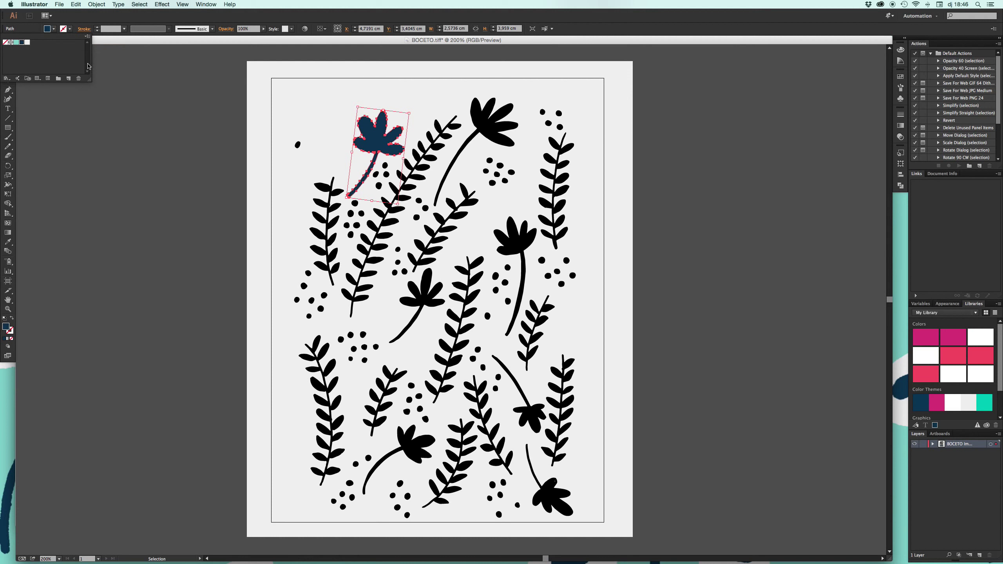
left_click(409, 66)
Step: Fill the long middle fern and the left fern with mint teal
left_click(425, 137)
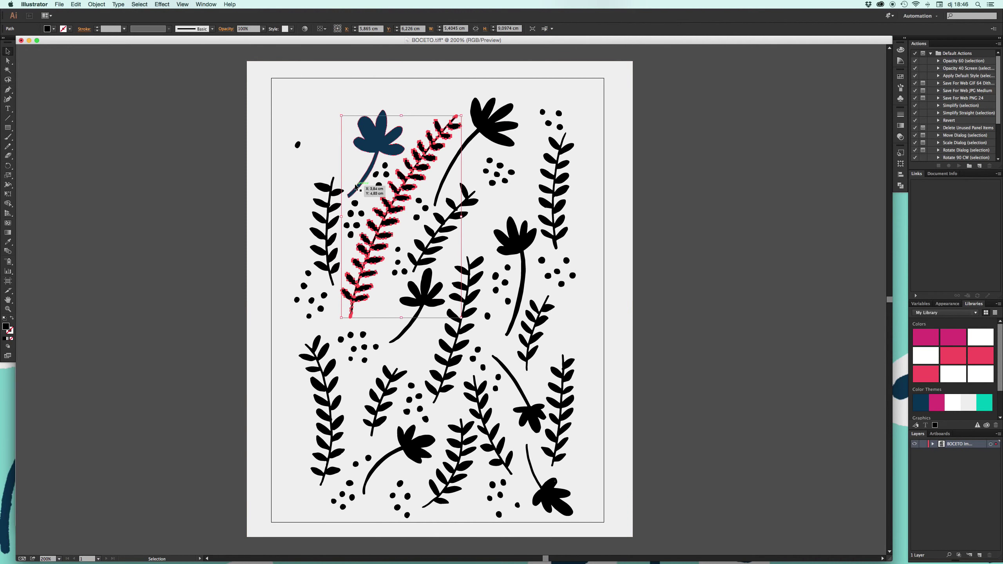
left_click(325, 191, "shift")
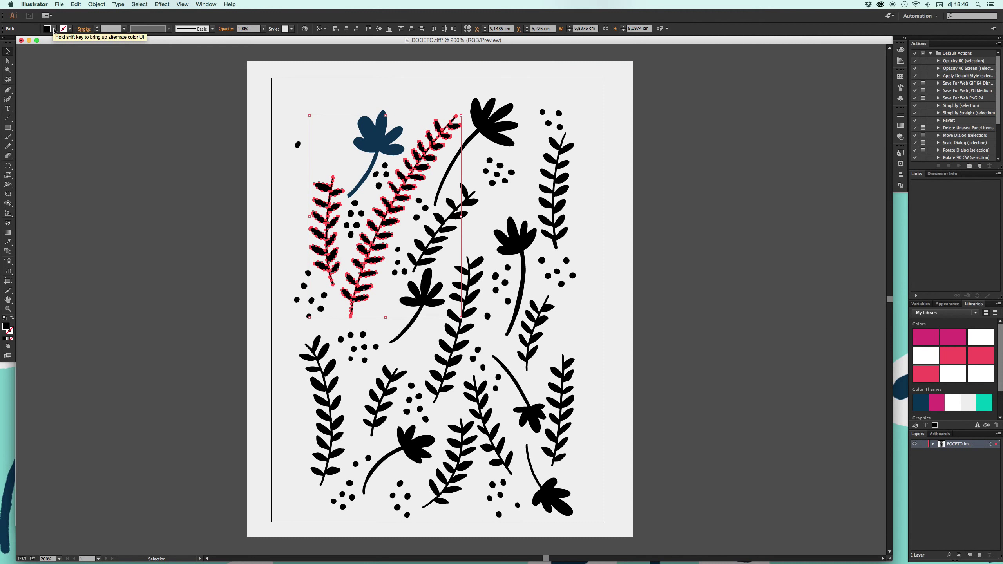
left_click(54, 29)
left_click(16, 42)
left_click(189, 82)
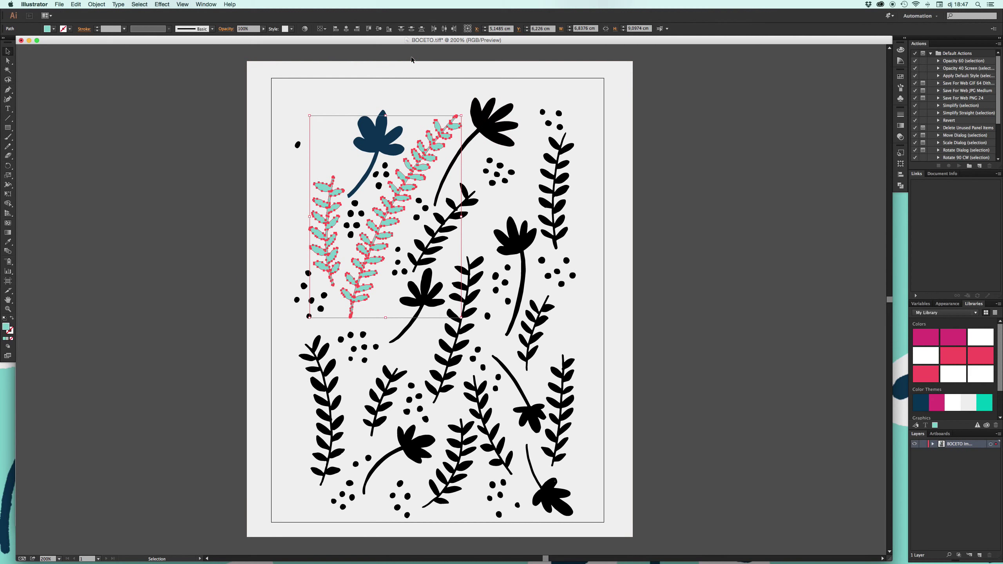
left_click(481, 54)
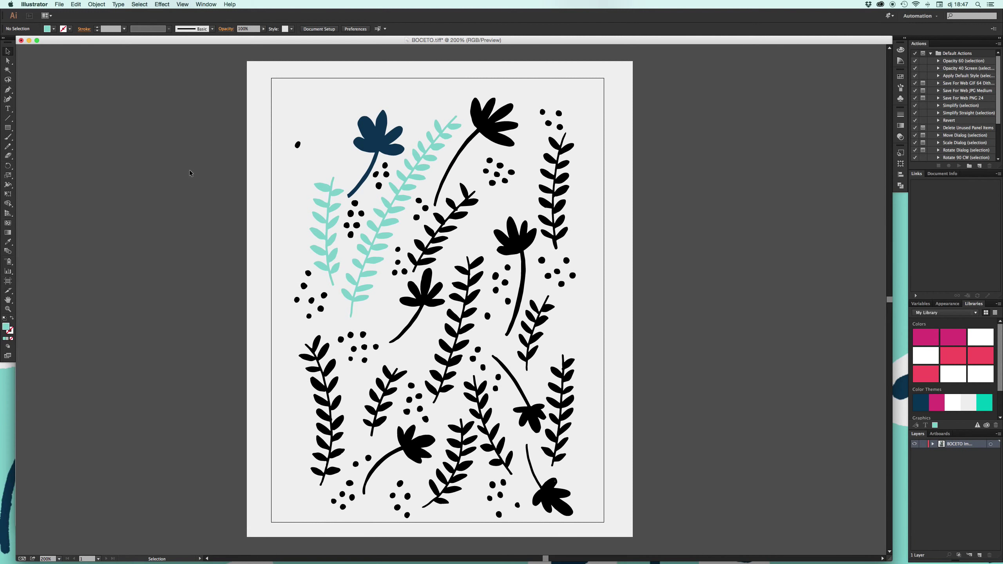
Step: Move the middle black flower higher up
left_click(480, 127)
left_click(519, 241, "shift")
left_click(694, 227)
left_click_drag(512, 232, 522, 203)
Step: Raise the middle fern and rearrange the nearby small flower, dot group and ferns
left_click_drag(505, 298, 480, 234)
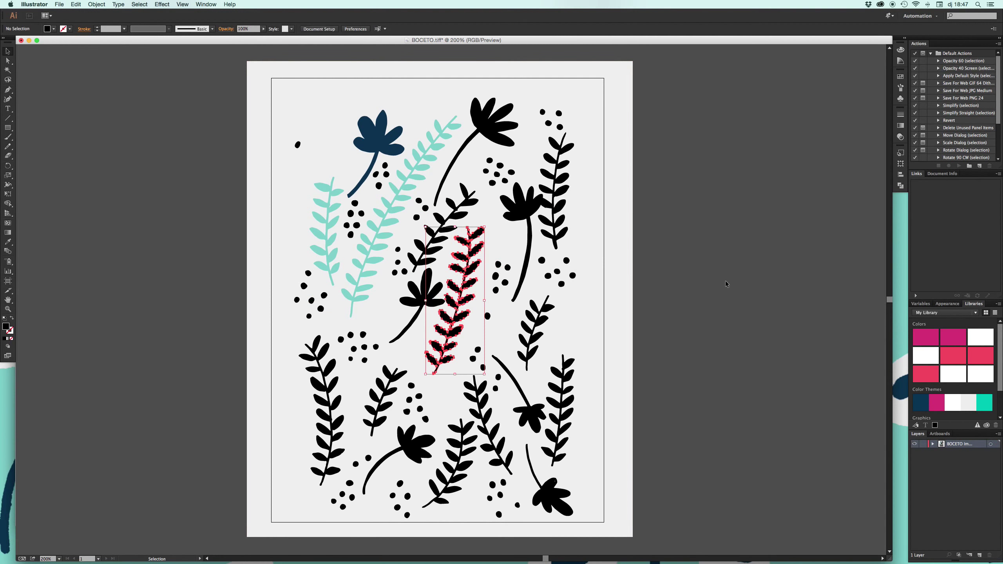
left_click_drag(427, 286, 421, 289)
left_click_drag(364, 346, 363, 335)
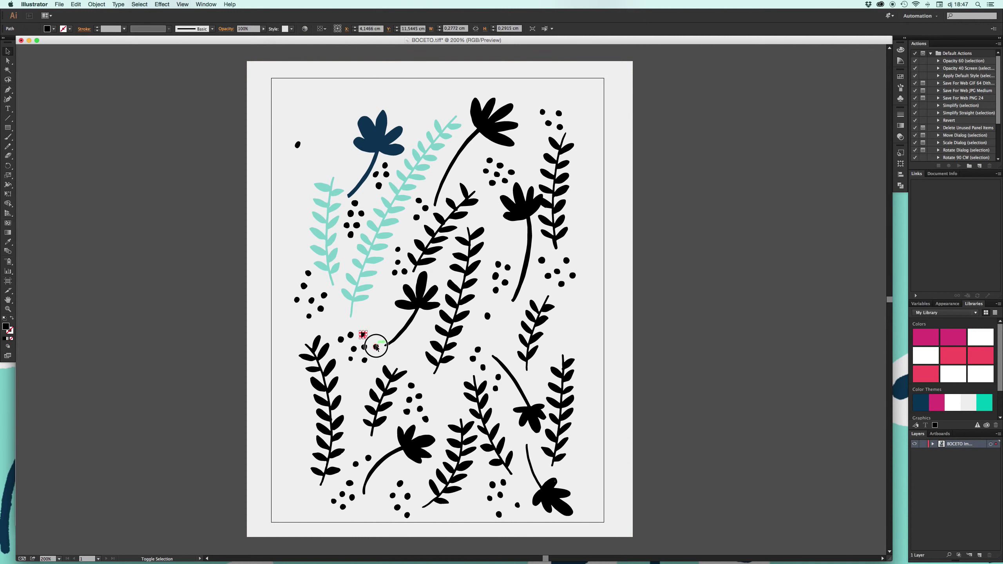
left_click(355, 349, "shift")
left_click_drag(363, 336, 509, 232)
left_click_drag(388, 377, 378, 315)
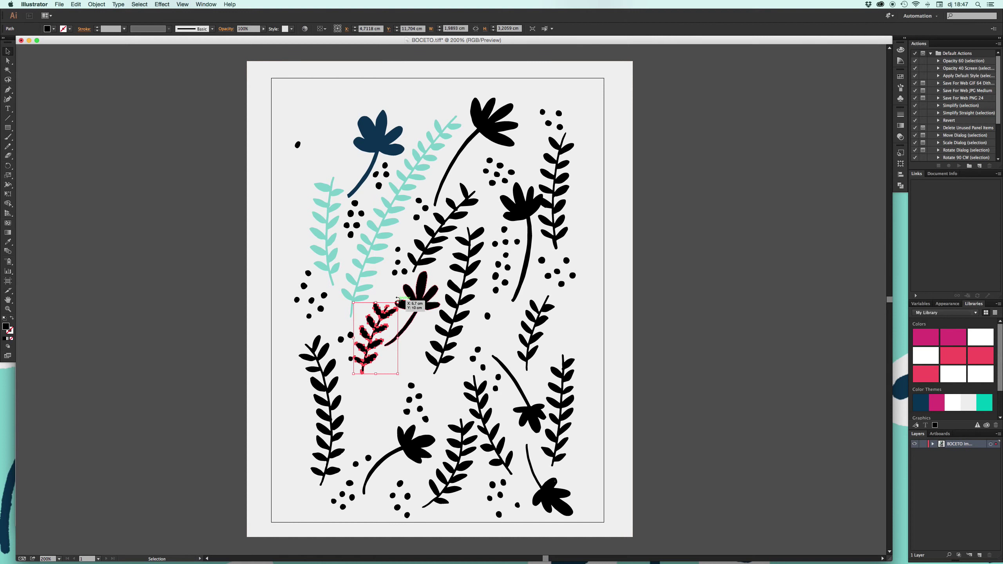
key("Delete")
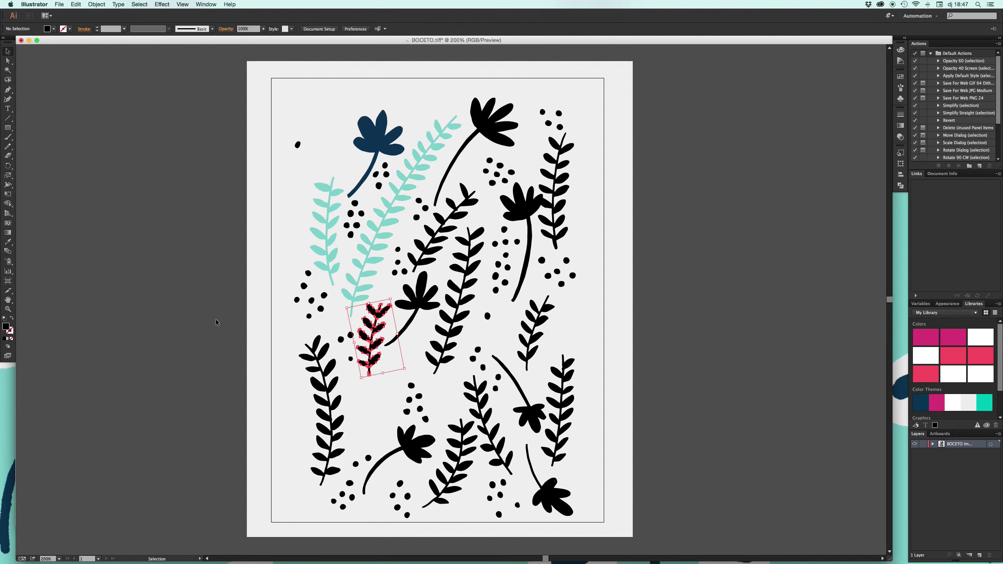
left_click_drag(336, 331, 317, 328)
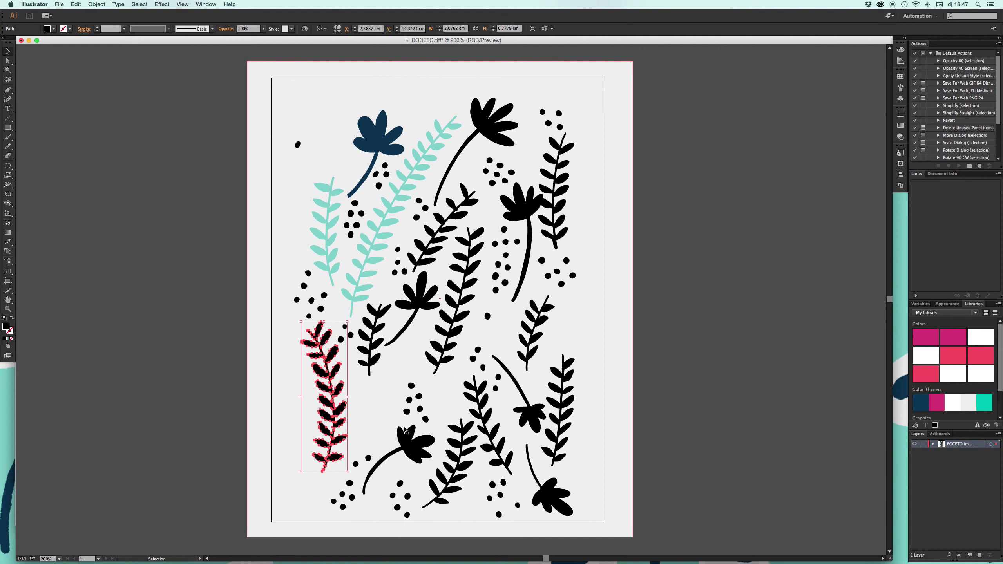
Step: Turn the bottom flower upright, move it up-left and fill it navy
left_click(422, 439)
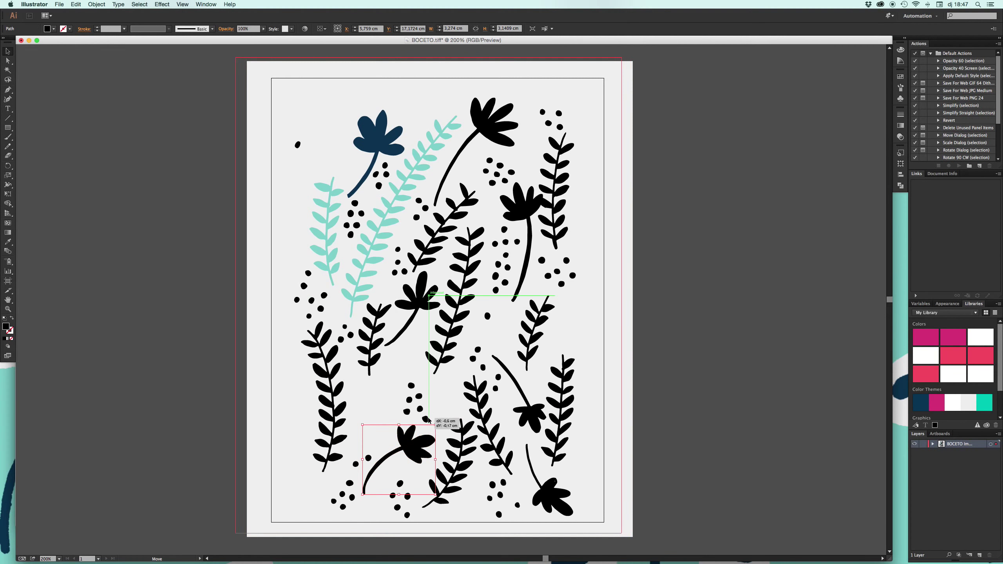
mouse_move(439, 422)
left_mouse_down()
mouse_move(398, 413)
mouse_move(372, 392)
left_mouse_up()
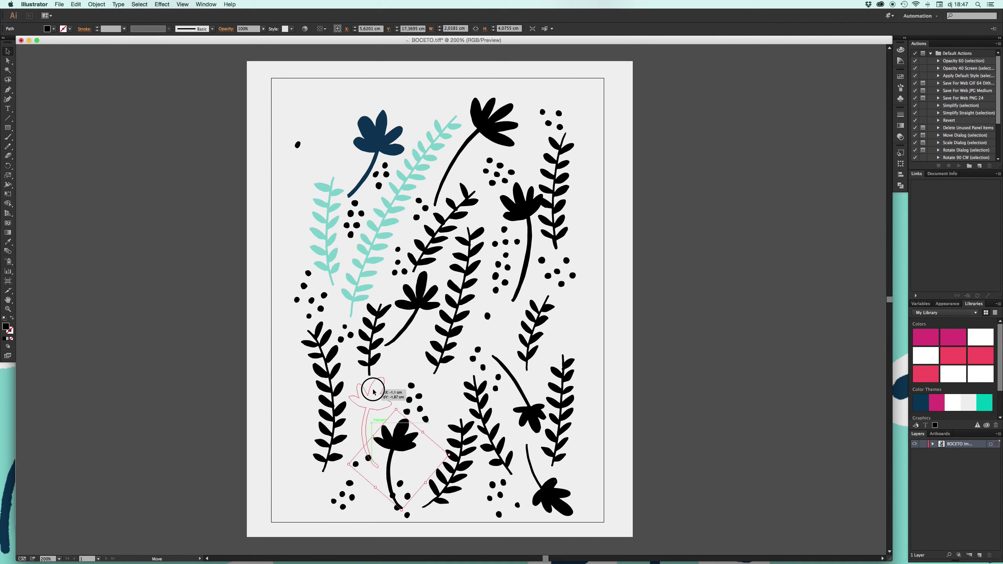
left_click(54, 29)
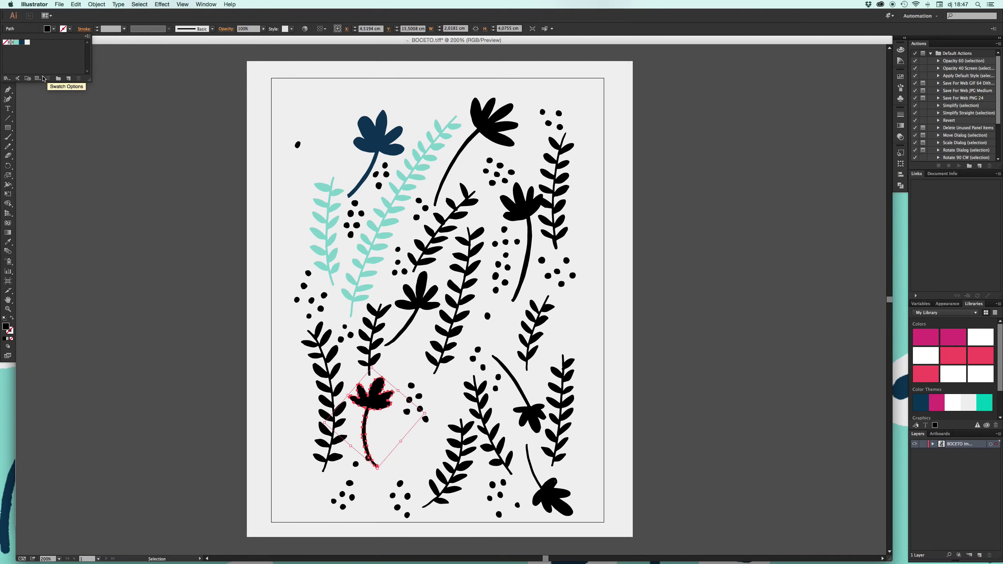
left_click(22, 43)
Step: Move two small dots up beside the lower flower's stem
left_click(168, 380)
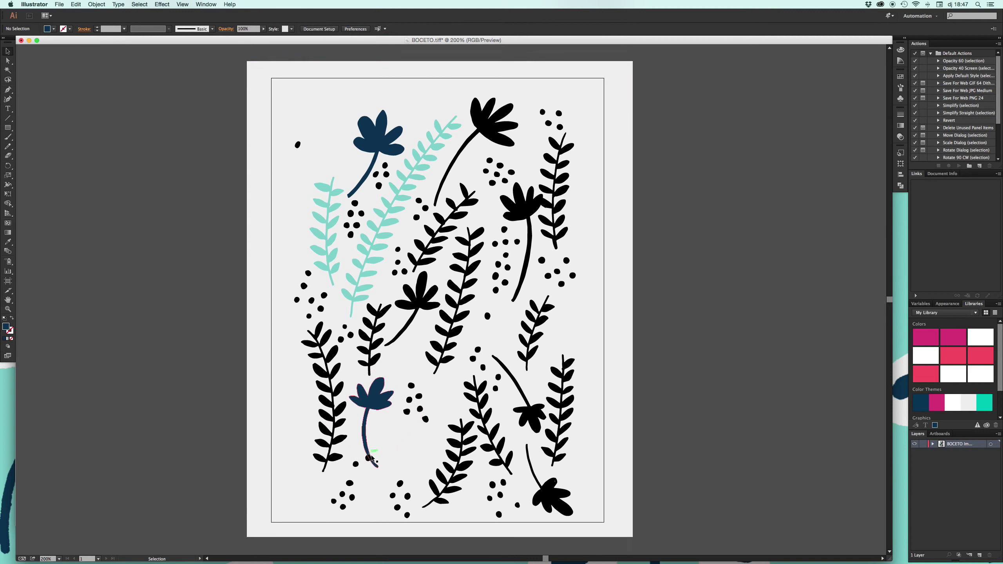
left_click_drag(369, 460, 356, 419)
mouse_move(368, 458)
left_mouse_down()
mouse_move(354, 433)
mouse_move(355, 453)
left_mouse_up()
Step: Fill the lower-left black fern with mint
left_click(342, 392)
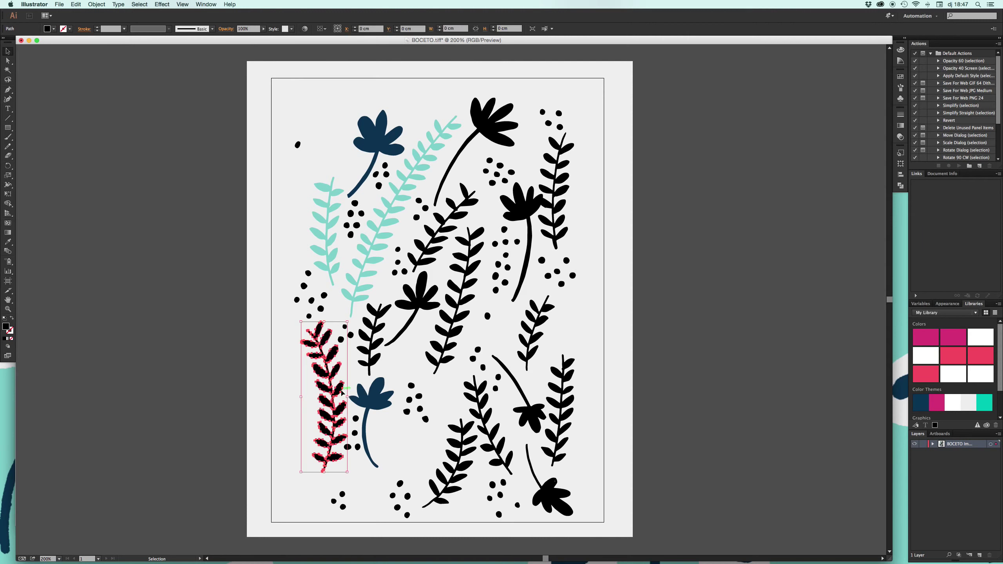
left_click(54, 29)
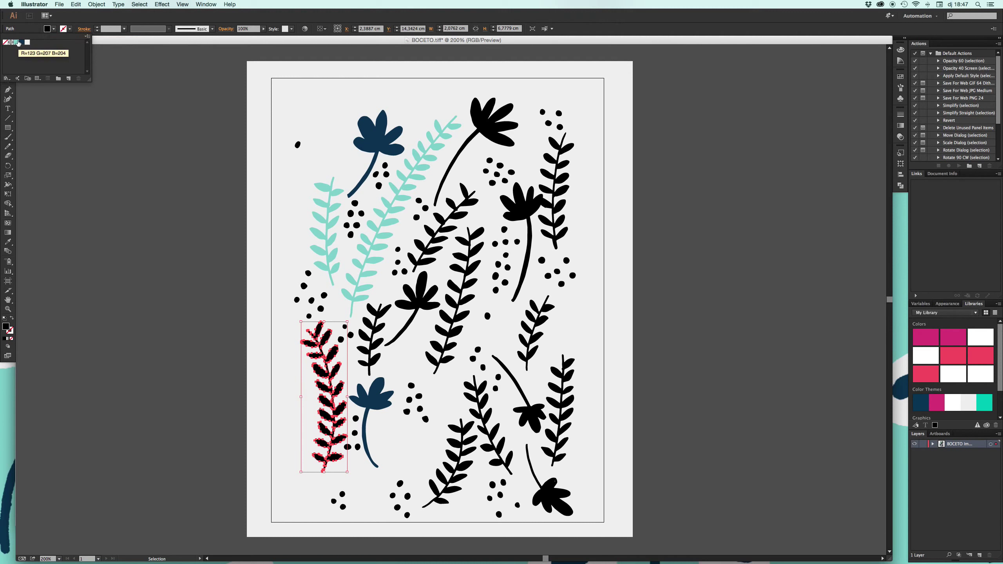
left_click(44, 51)
Step: Fill four black flowers with navy
left_click(422, 301)
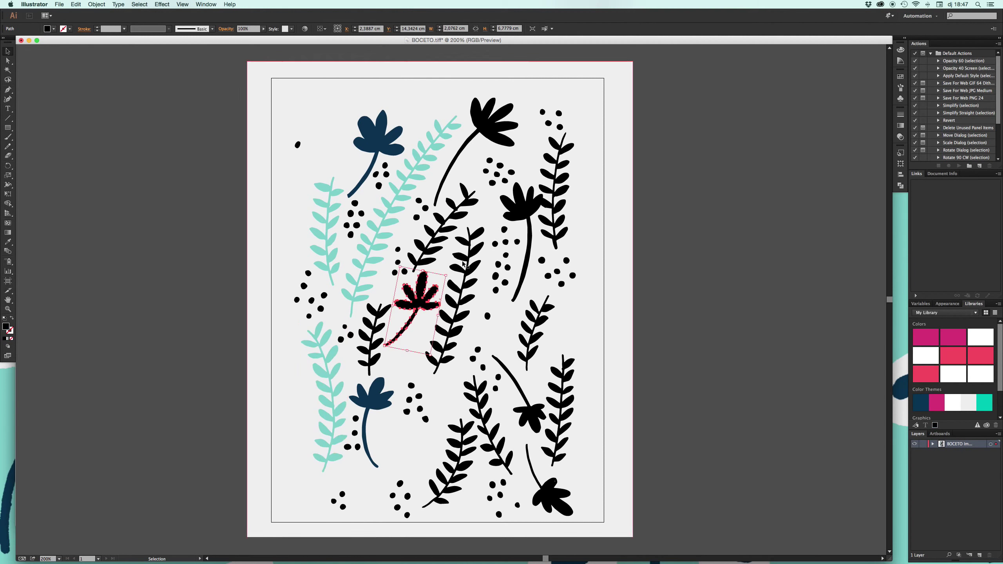
left_click(519, 216, "shift")
left_click(529, 415, "shift")
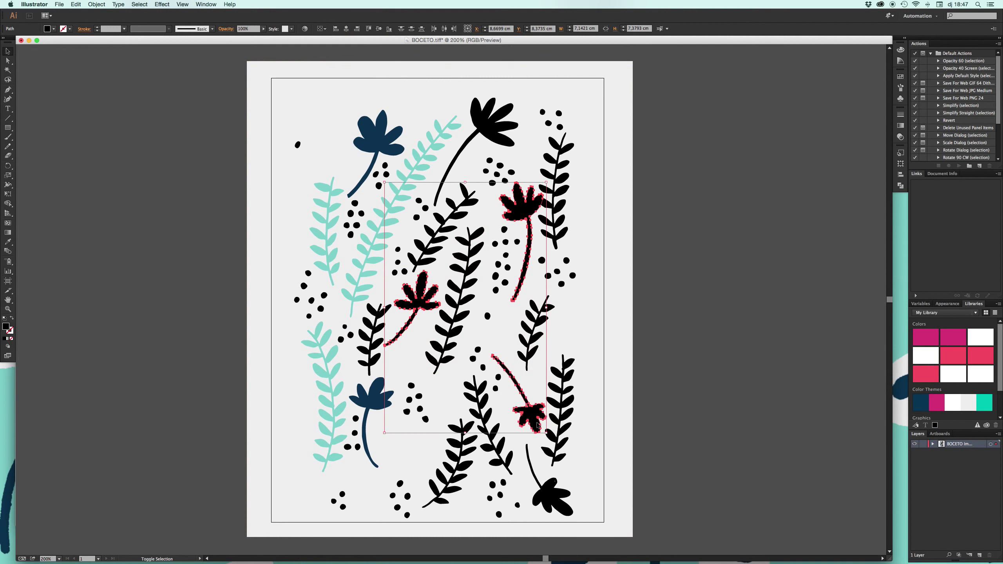
left_click(553, 499, "shift")
left_click(54, 29)
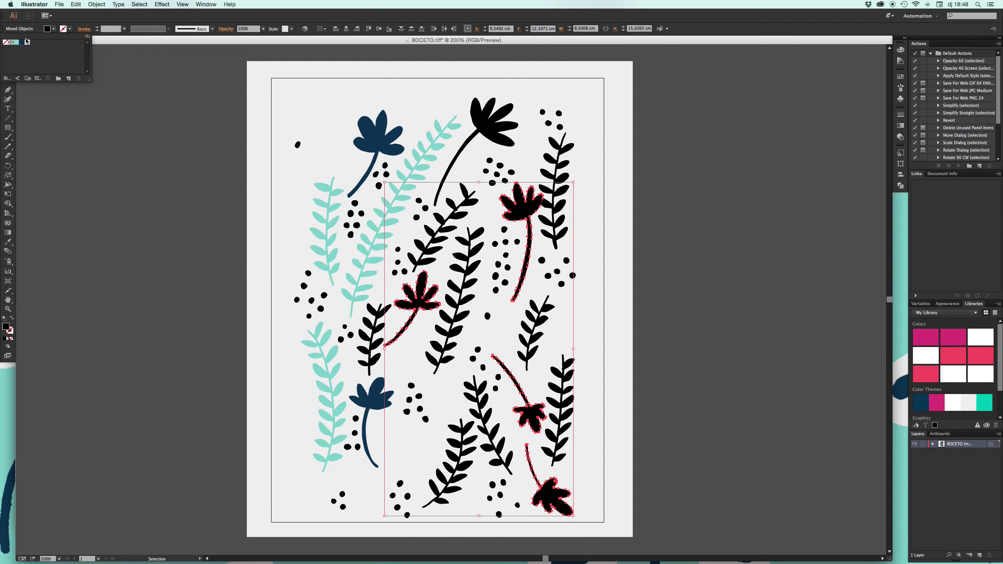
left_click(38, 49)
Step: Fill the remaining eight black ferns with mint
left_click(557, 166)
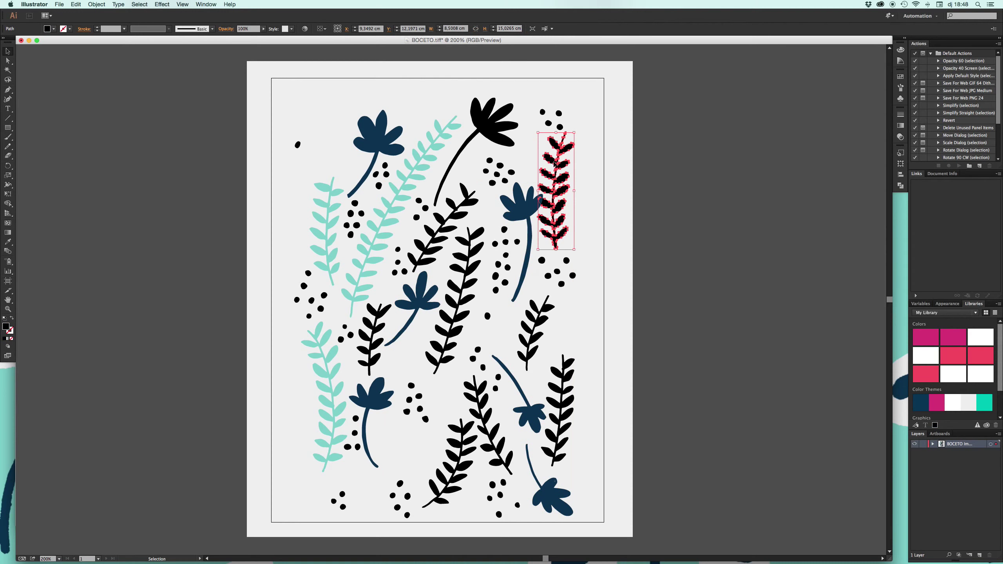
left_click(463, 193, "shift")
left_click(472, 237, "shift")
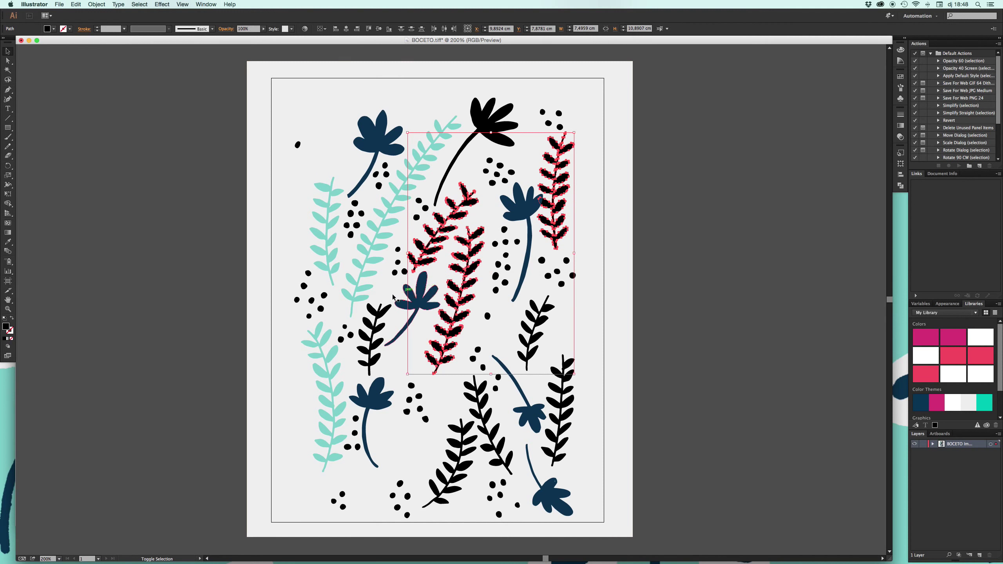
left_click(371, 328, "shift")
left_click(561, 409, "shift")
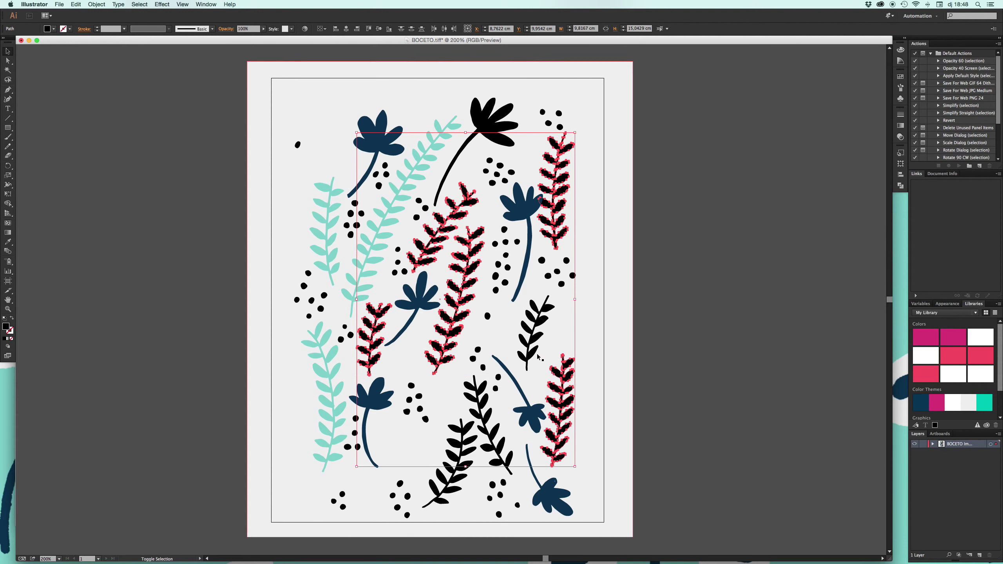
left_click(535, 336, "shift")
left_click(483, 406, "shift")
left_click(454, 454, "shift")
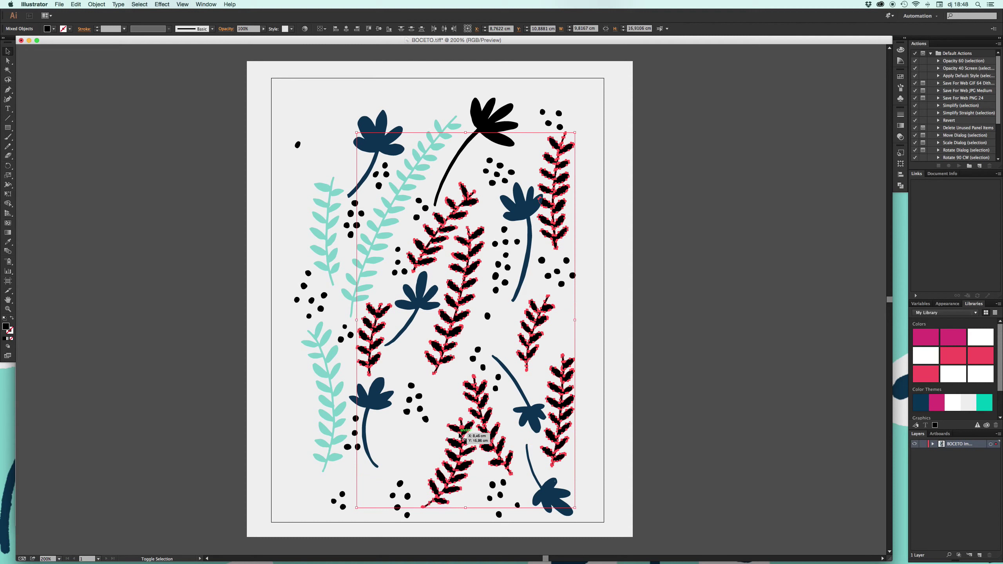
left_click(48, 29)
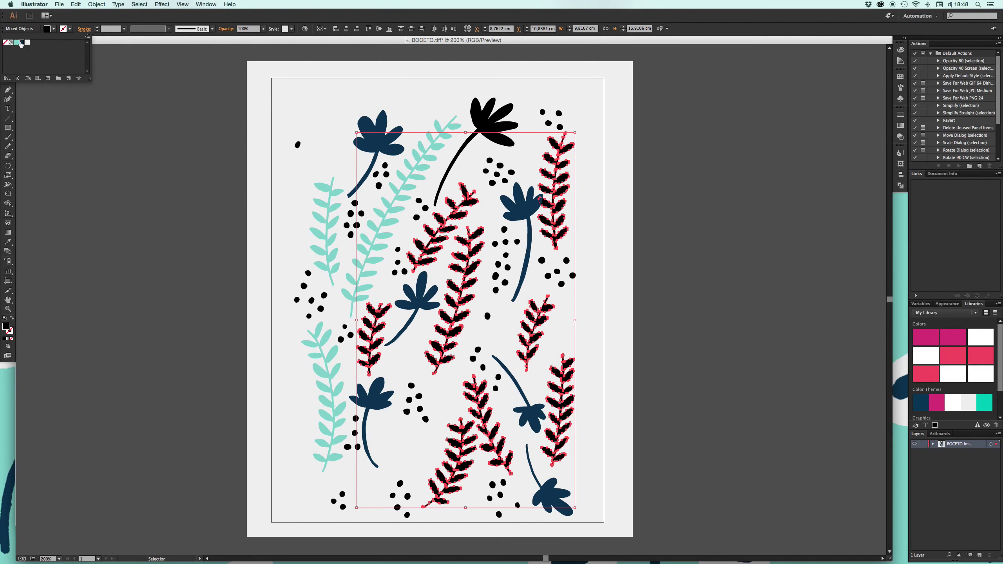
left_click(22, 44)
left_click(112, 182)
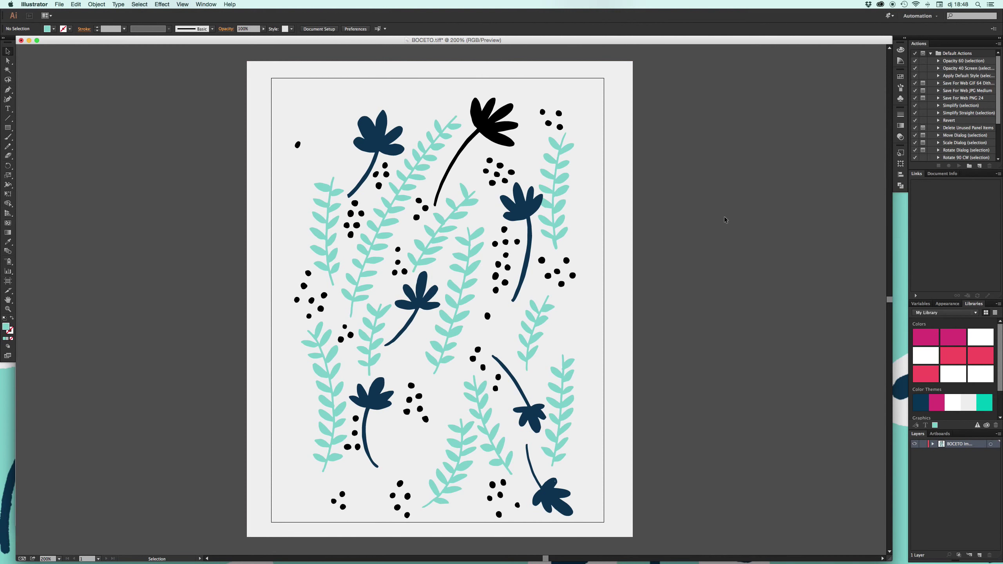
Step: Apply the navy graphic style to the remaining black top flower
left_click(504, 230)
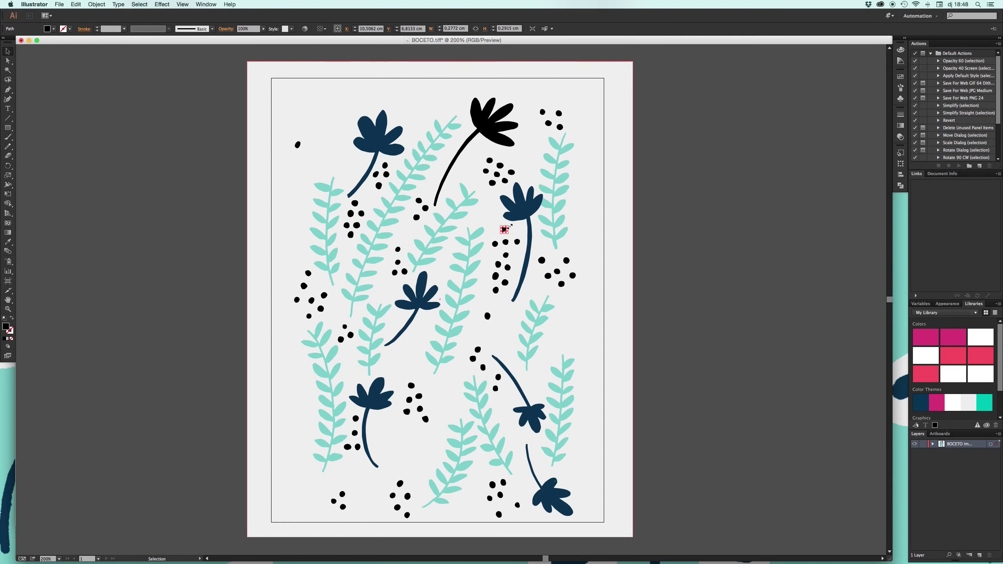
key("super+shift+a")
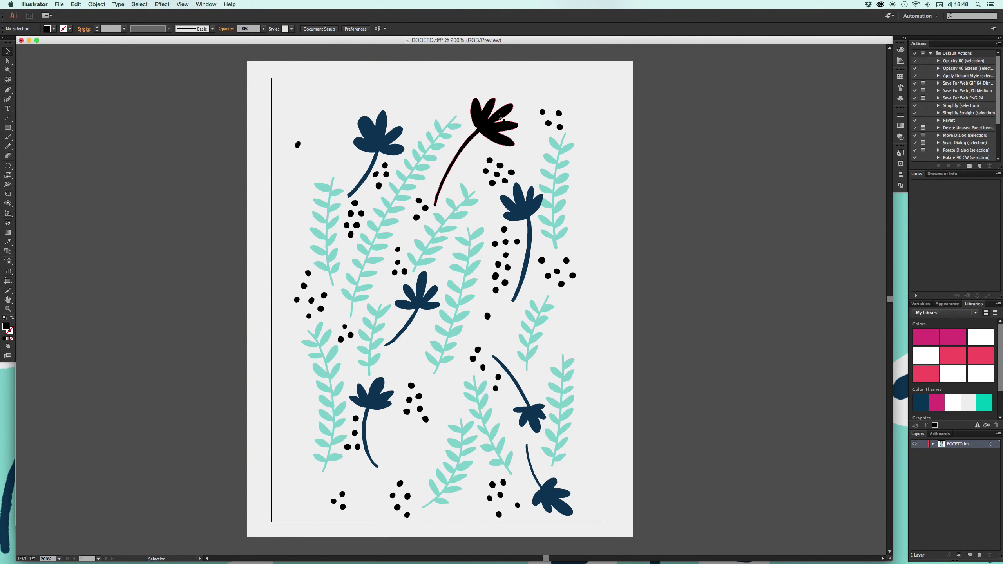
left_click(506, 136)
key("shift+F5")
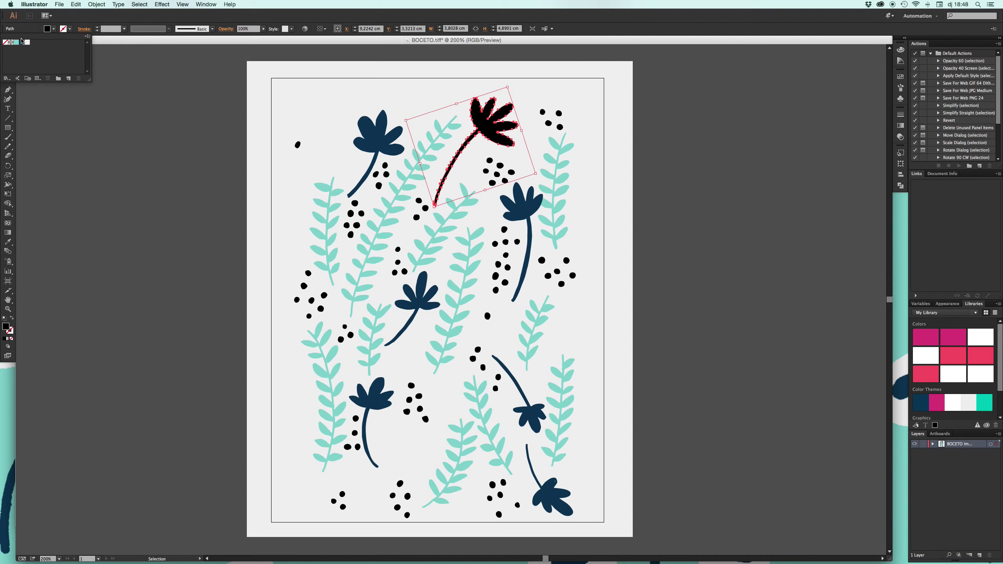
left_click(21, 42)
key("super+shift+a")
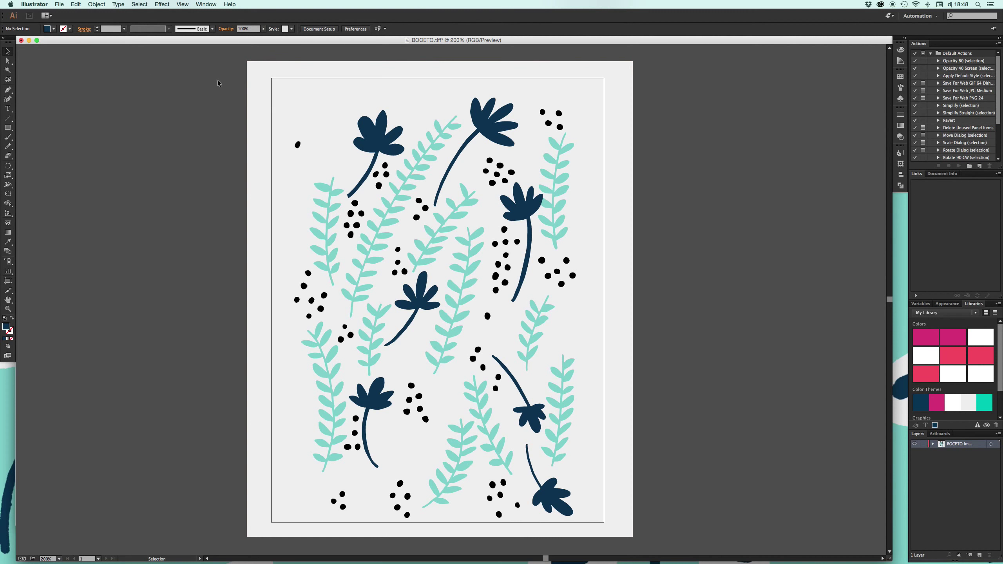
Step: Scale the whole artwork down and shift it toward the upper left
key("super+a")
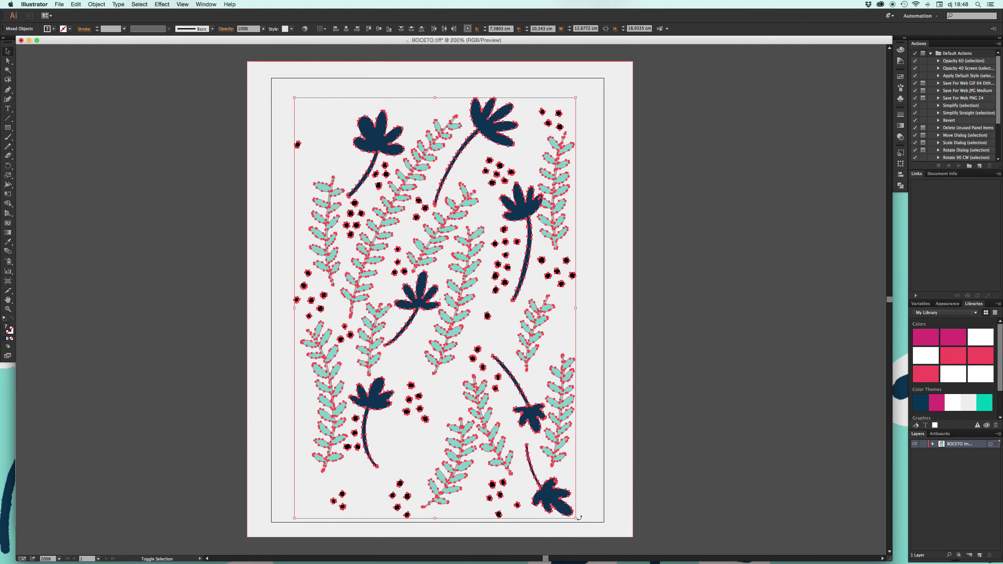
left_click_drag(576, 519, 520, 455)
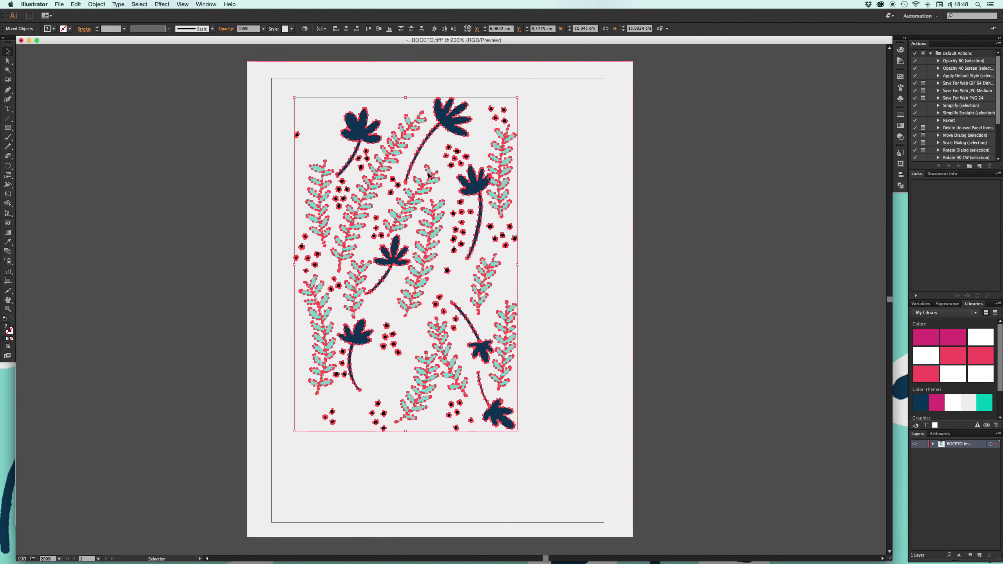
left_click_drag(363, 129, 346, 100)
left_click_drag(429, 108, 429, 108)
left_click(548, 164)
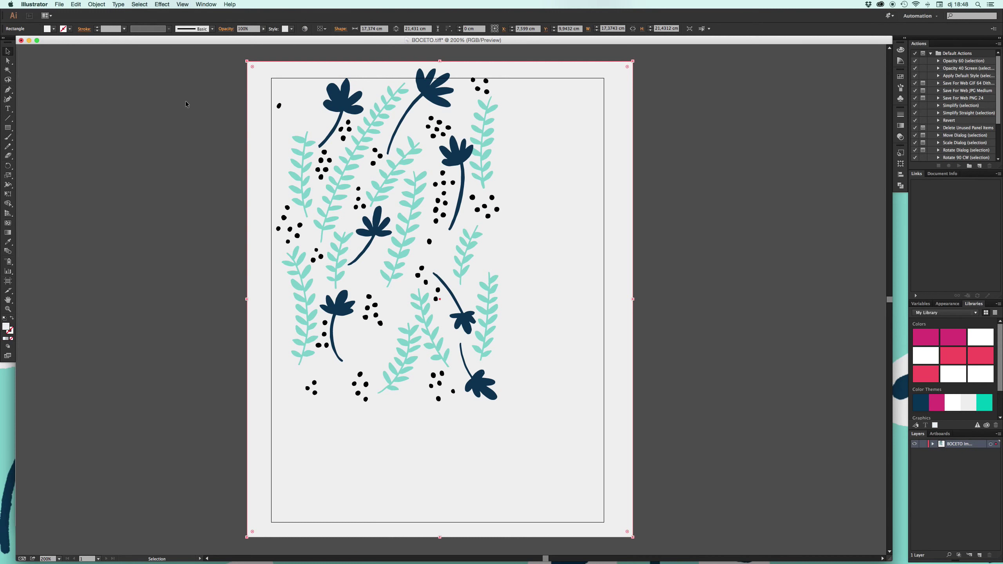
left_click_drag(250, 65, 494, 336)
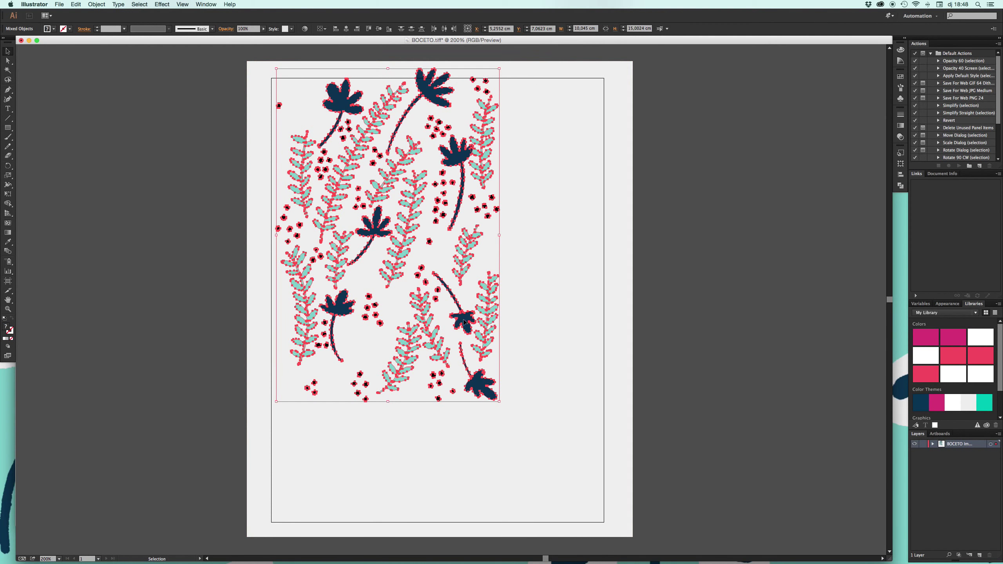
left_click_drag(461, 307, 466, 342)
left_click(676, 252)
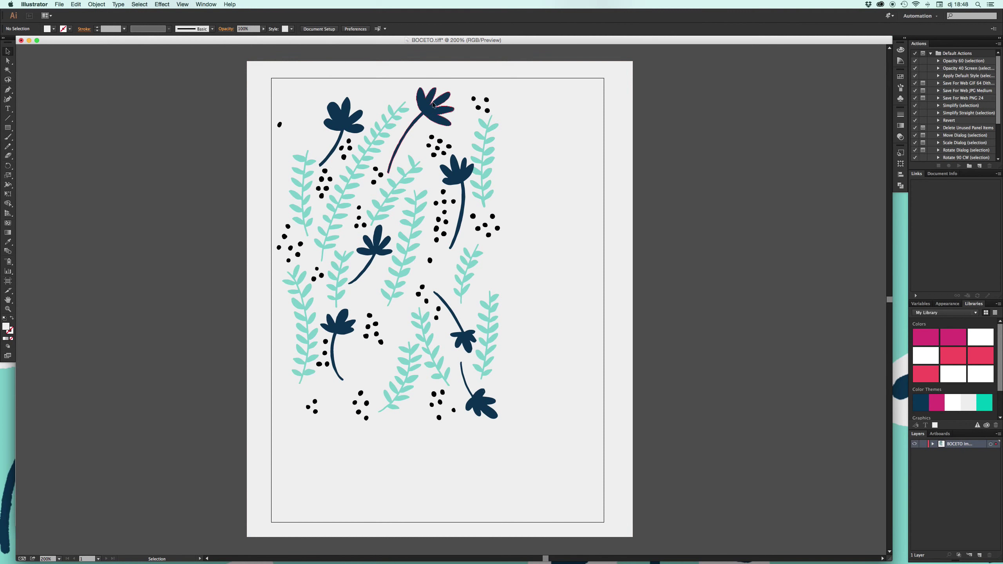
left_click_drag(488, 130, 493, 138)
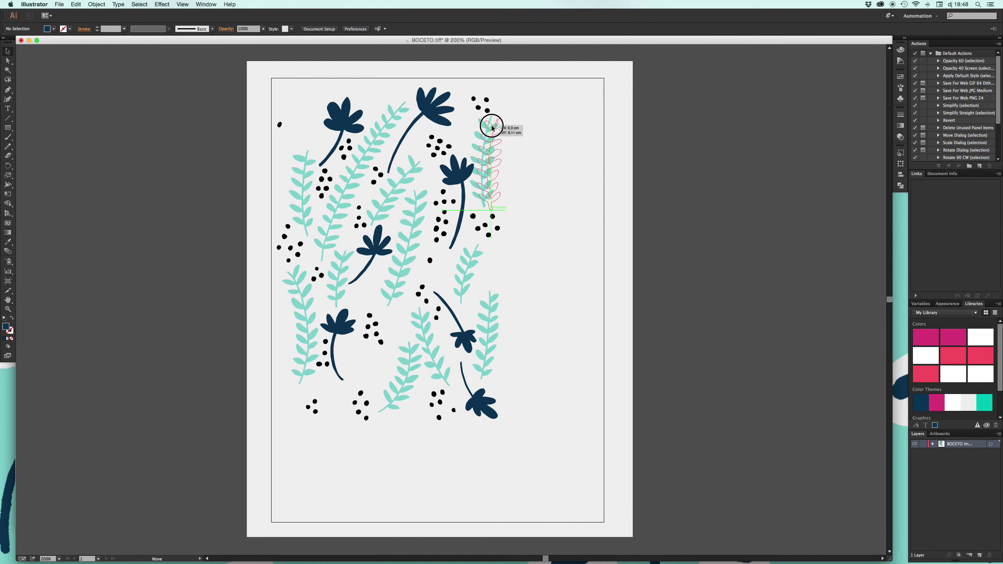
left_click(708, 138)
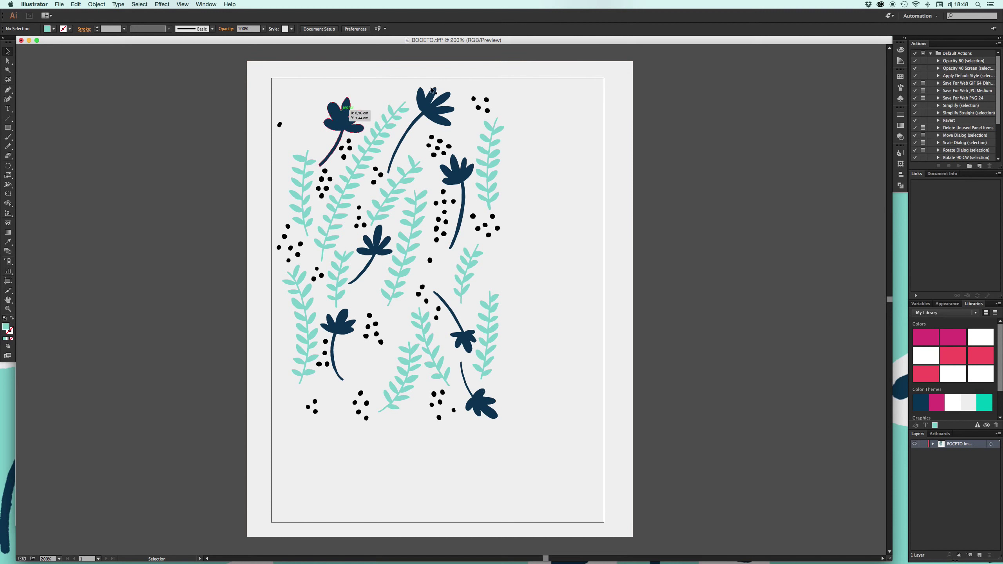
Step: Lock the background rectangle in place
left_click(317, 87)
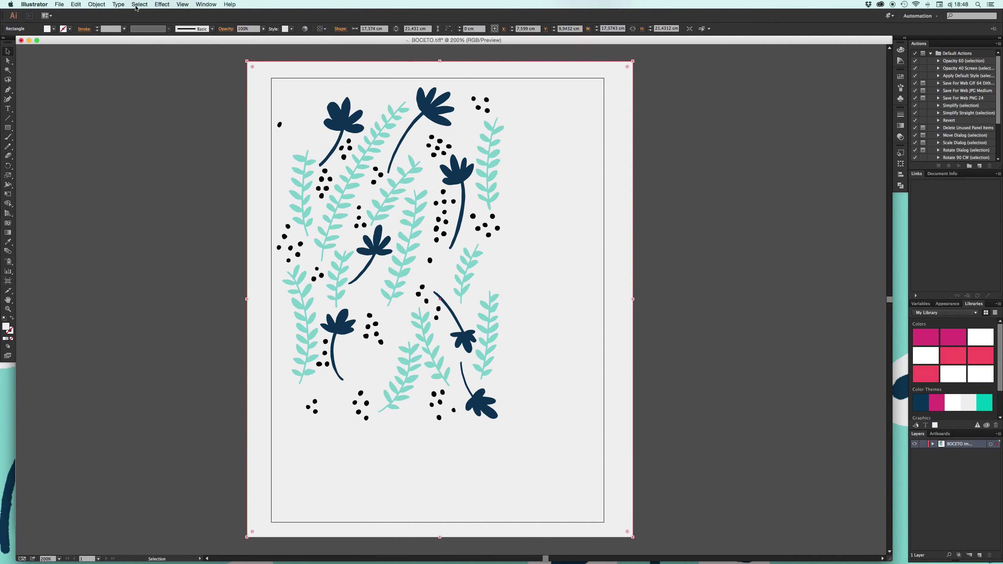
left_click(96, 4)
left_click(217, 49)
Step: Fill the dot cluster beside the top flower with mint
mouse_move(425, 132)
left_mouse_down()
mouse_move(451, 153)
mouse_move(436, 140)
mouse_move(443, 133)
left_mouse_up()
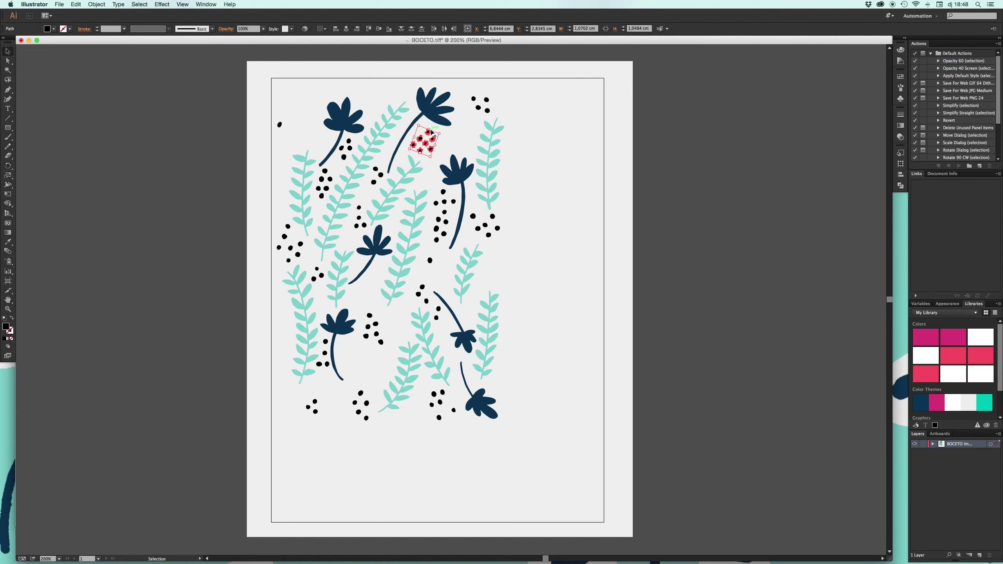
left_click(48, 29)
left_click(169, 84)
left_click(109, 59)
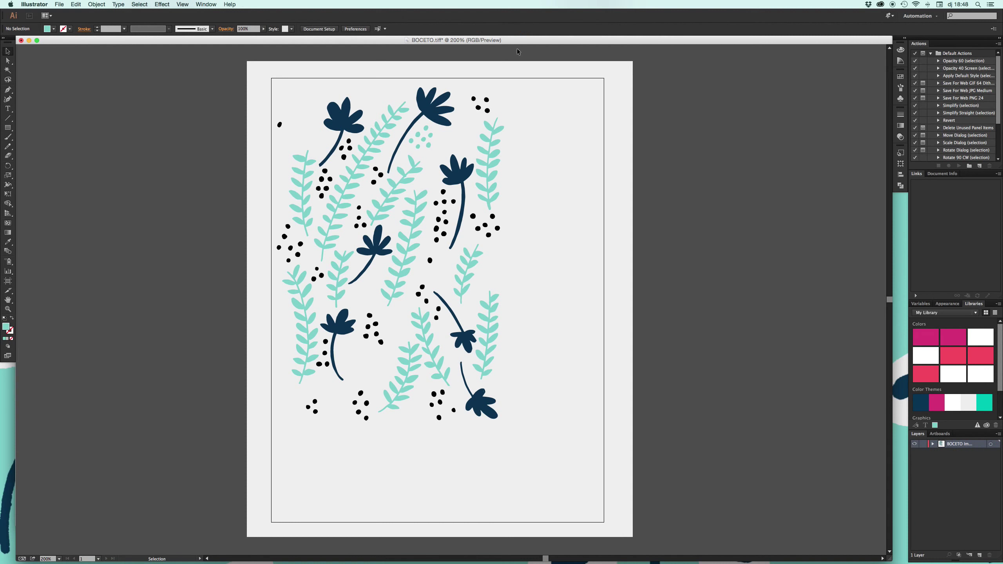
Step: Move two small dots lower, one beside the top-left flower
left_click(450, 97)
left_click(716, 134)
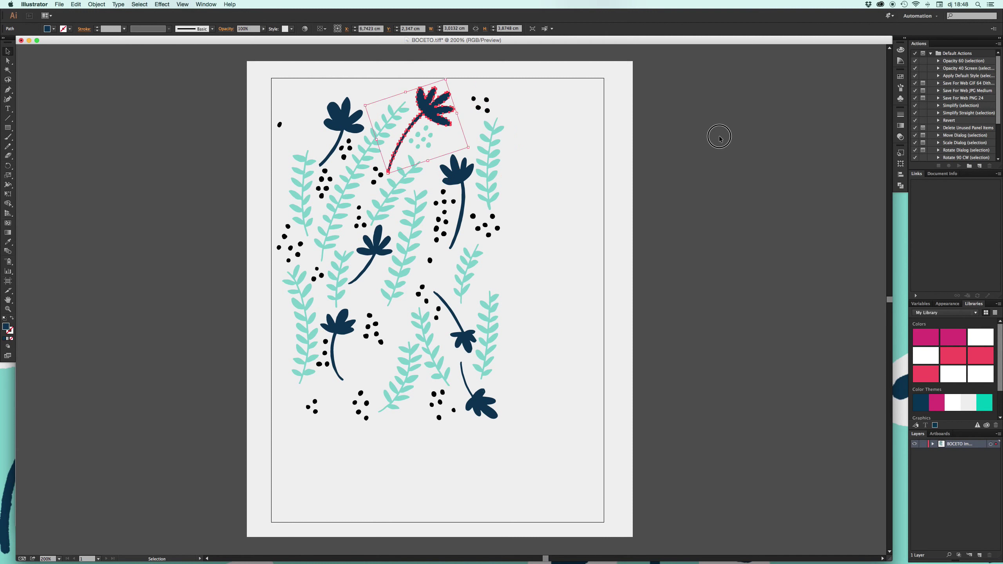
left_click_drag(376, 169, 373, 182)
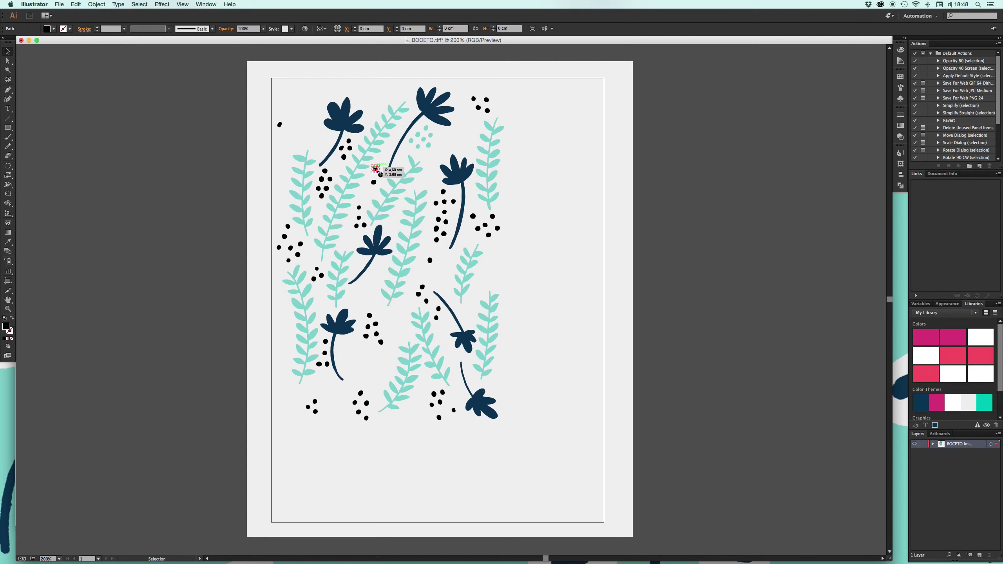
left_click(212, 150)
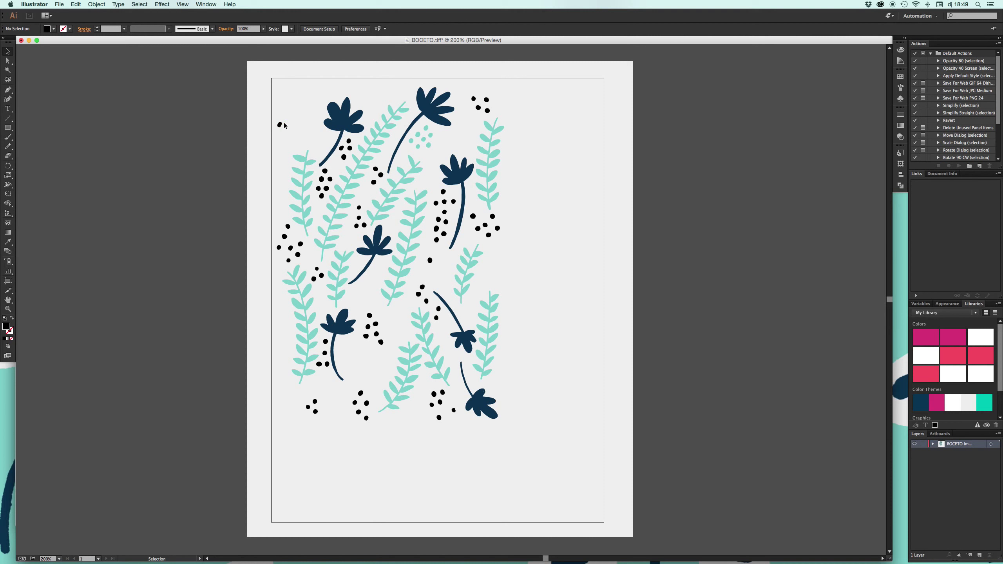
left_click_drag(284, 126, 321, 153)
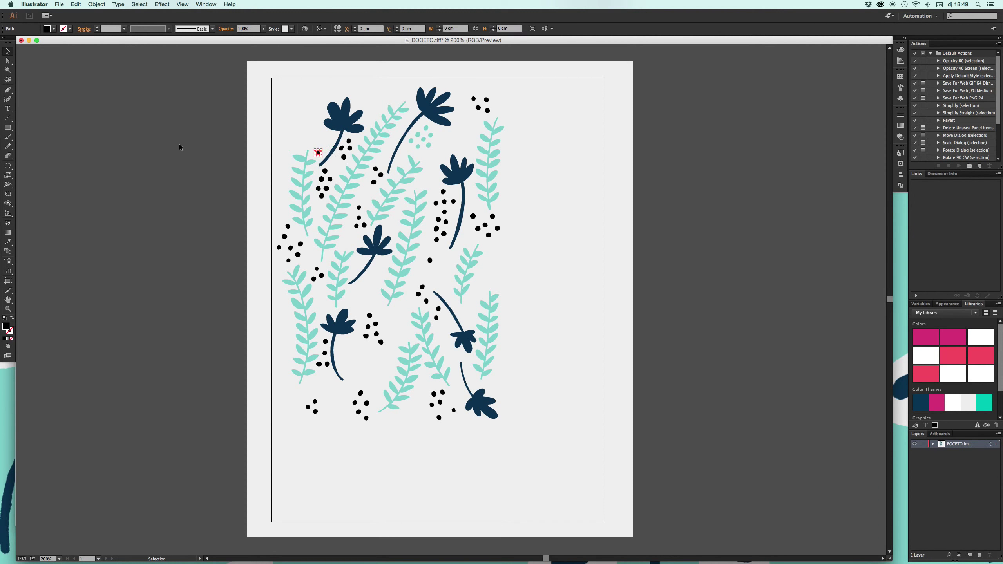
left_click(174, 124)
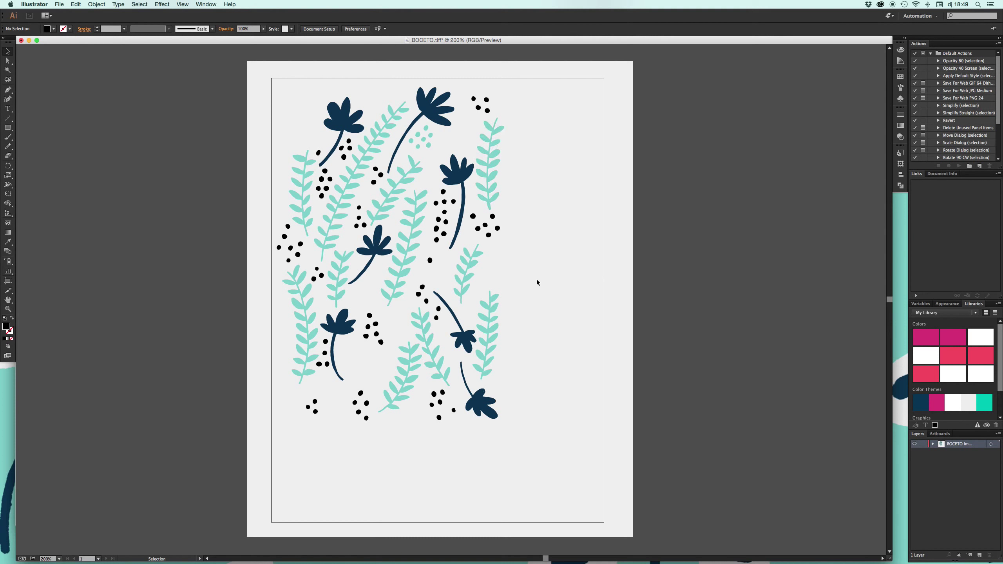
mouse_move(199, 558)
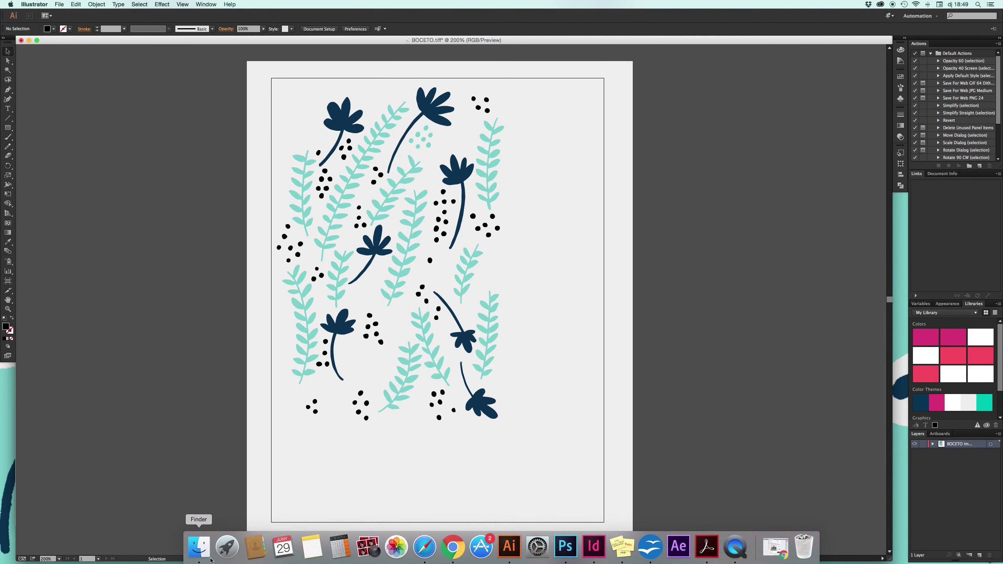
Step: Drag the 0024.jpg navy leaf pattern from the Finder folder onto the Illustrator artwork
left_click(204, 557)
left_click(168, 172)
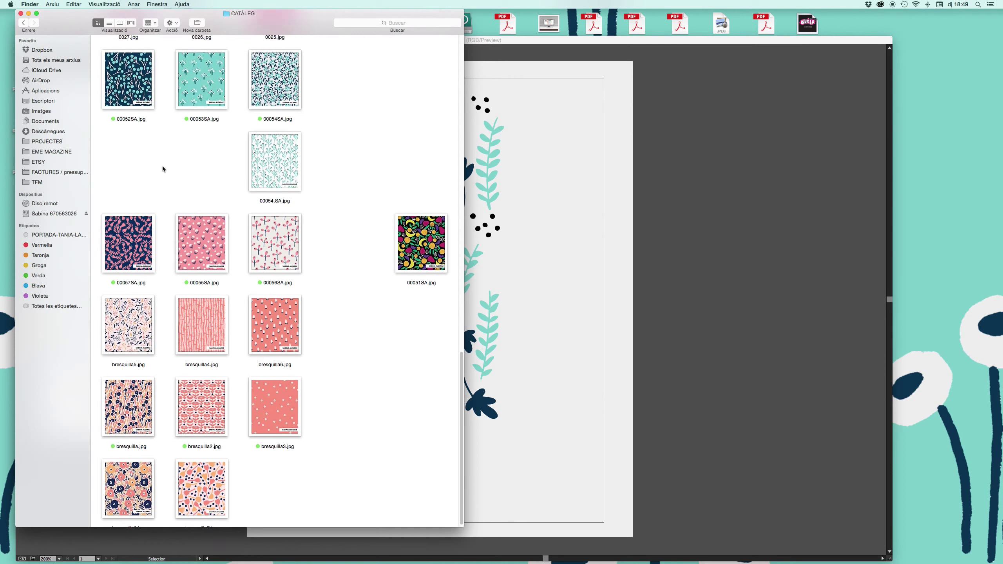
scroll(166, 172, "up", 5)
scroll(162, 172, "down", 5)
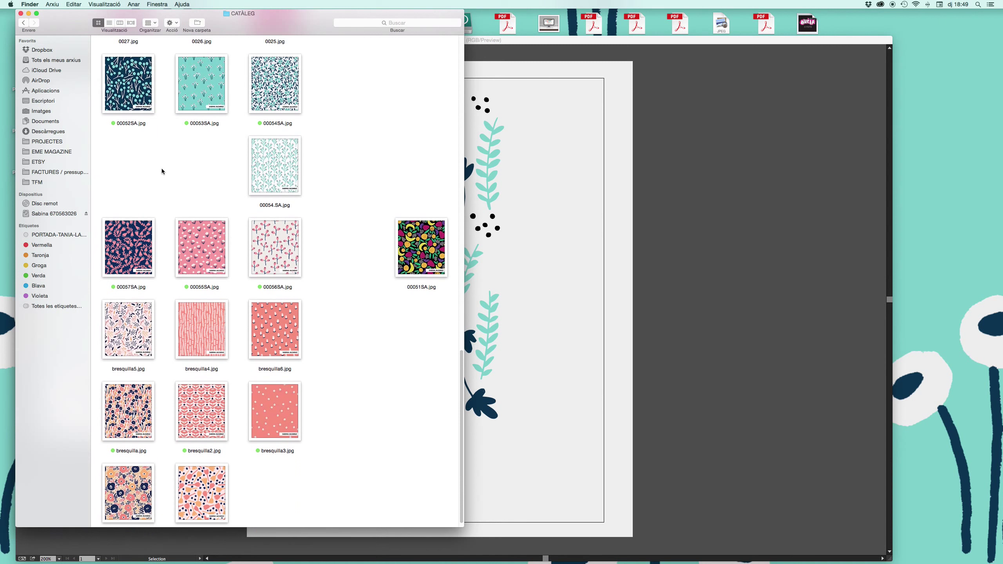
left_click(135, 257)
left_click(142, 180)
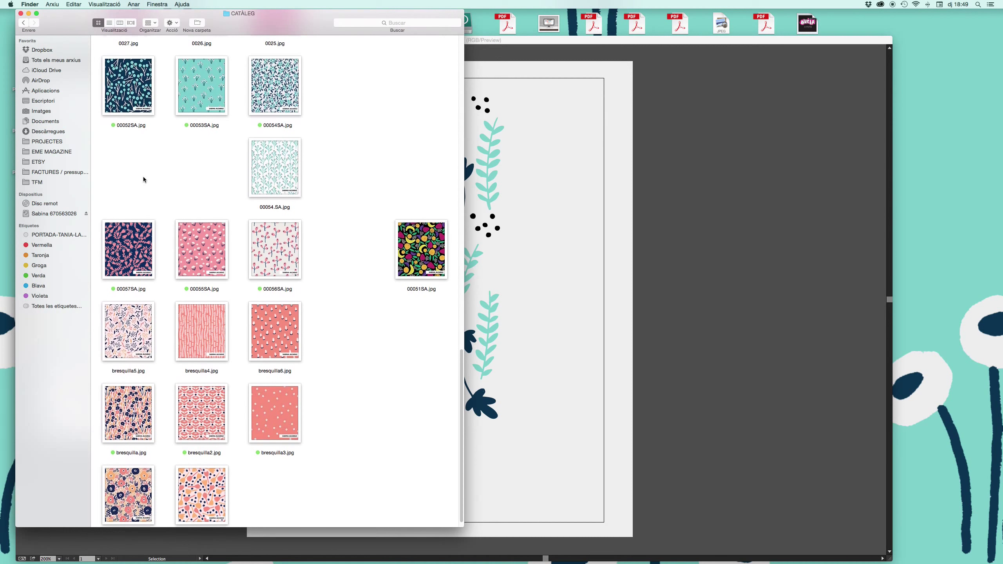
scroll(143, 180, "up", 2)
scroll(144, 180, "up", 3)
scroll(144, 180, "up", 4)
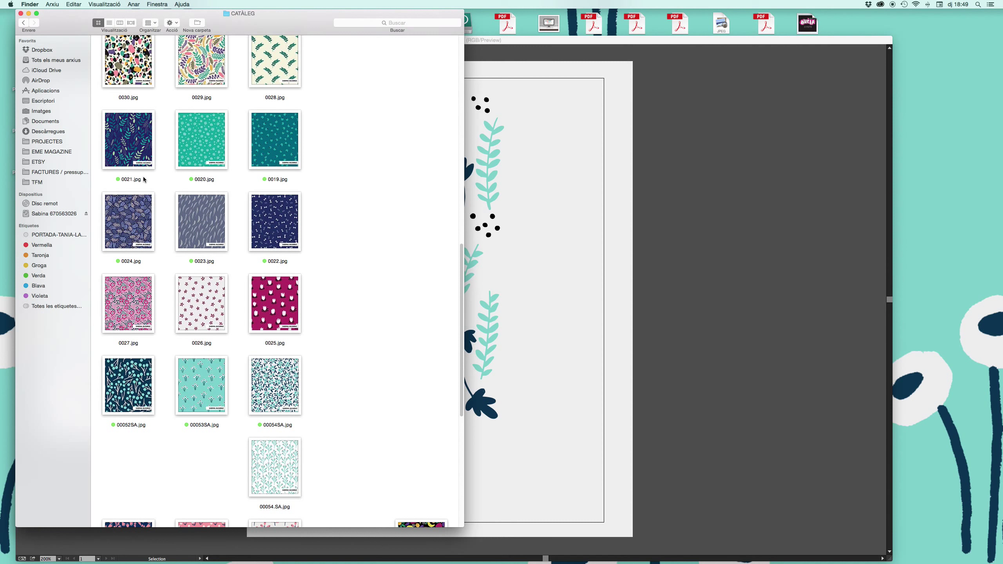
left_click_drag(127, 224, 631, 199)
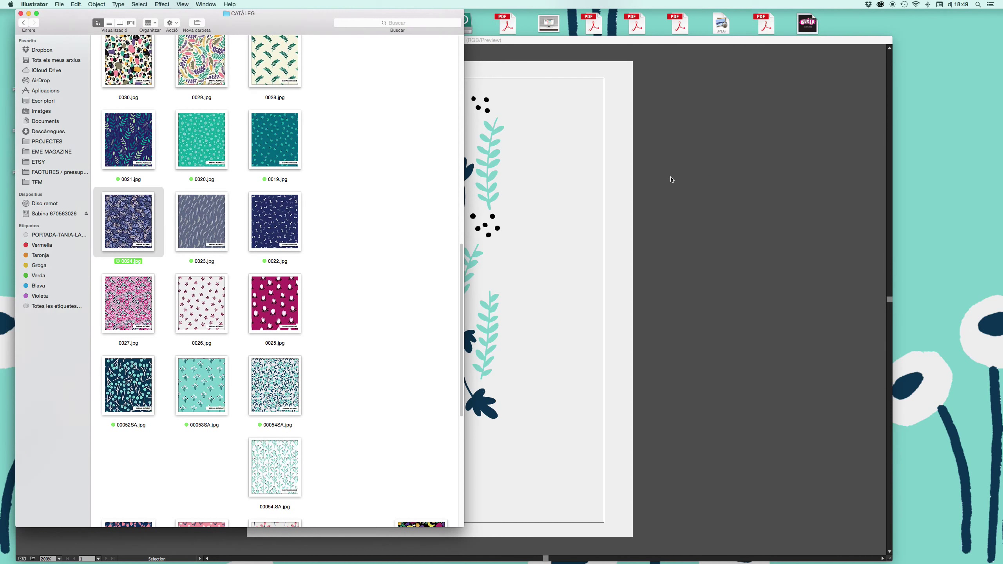
key("shift+super+a")
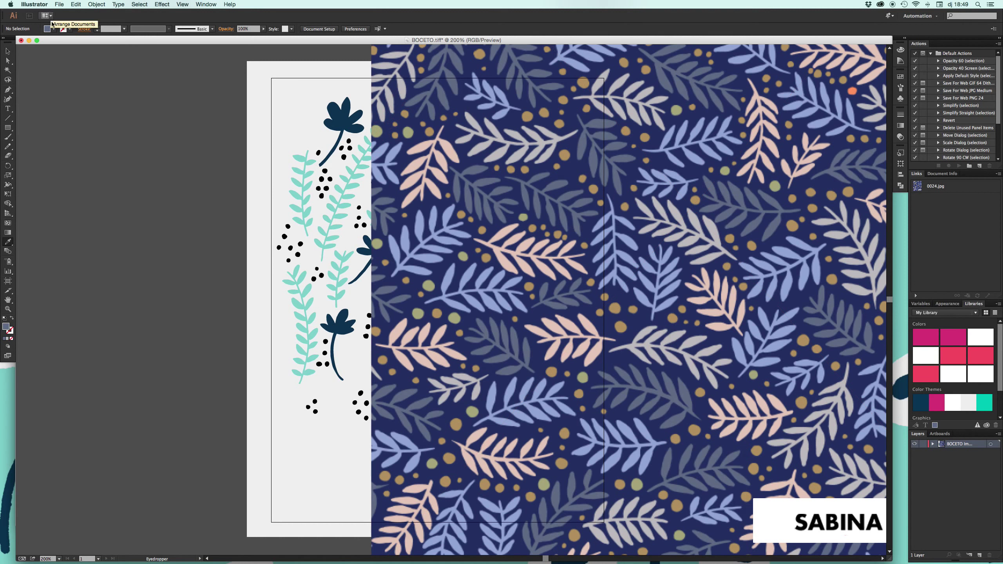
Step: Save the sampled blue-grey as a new swatch and delete the reference pattern
left_click(53, 29)
left_click(68, 79)
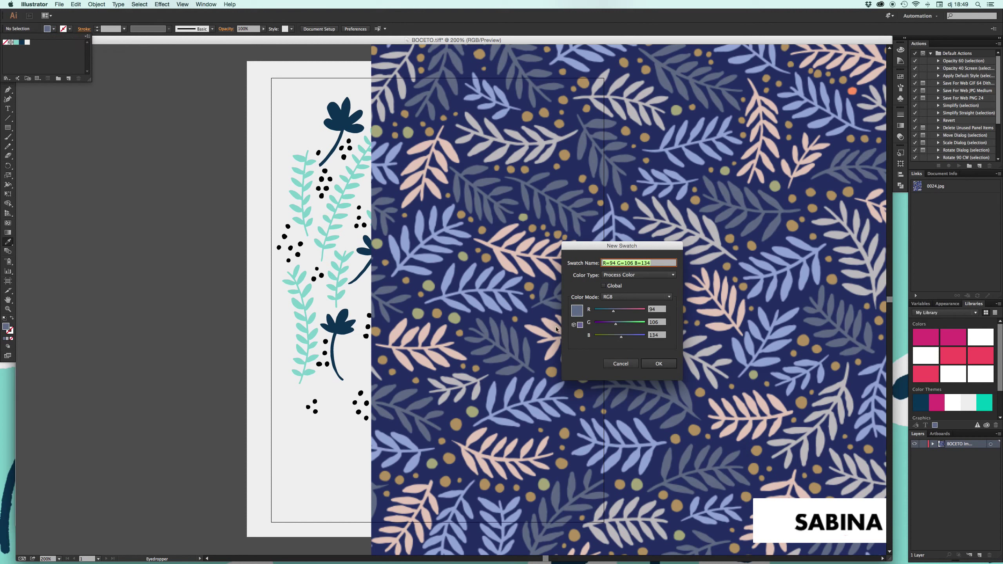
left_click(658, 364)
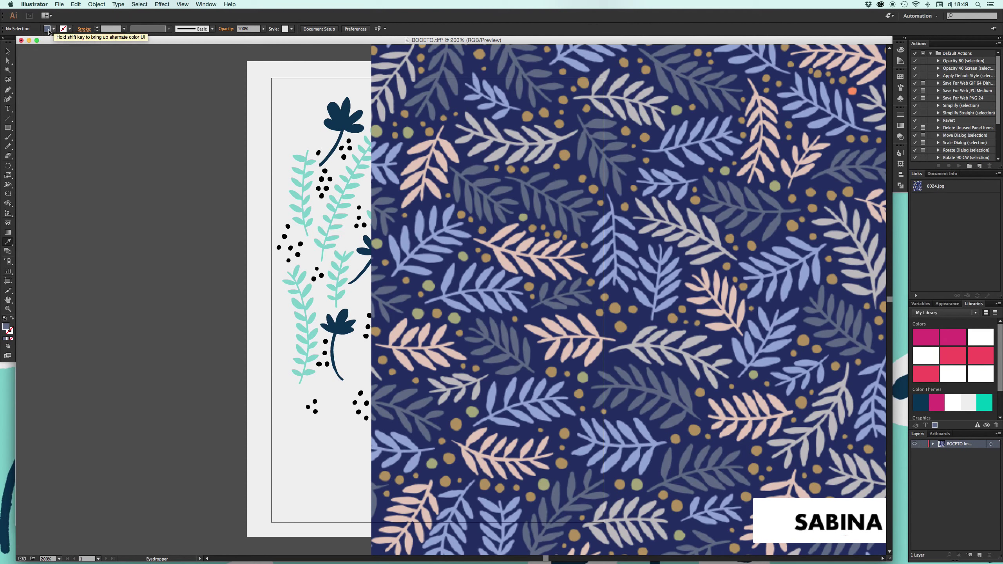
left_click(7, 51)
left_click(484, 101)
key("Delete")
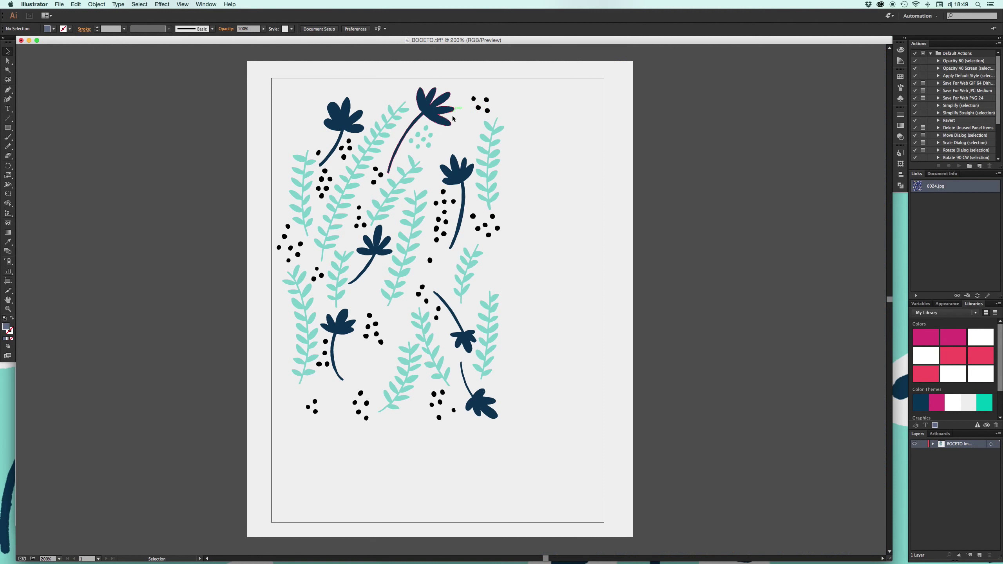
Step: Fill the small dot cluster near the top with the blue-grey swatch
left_click(411, 148)
left_click(46, 29, "shift")
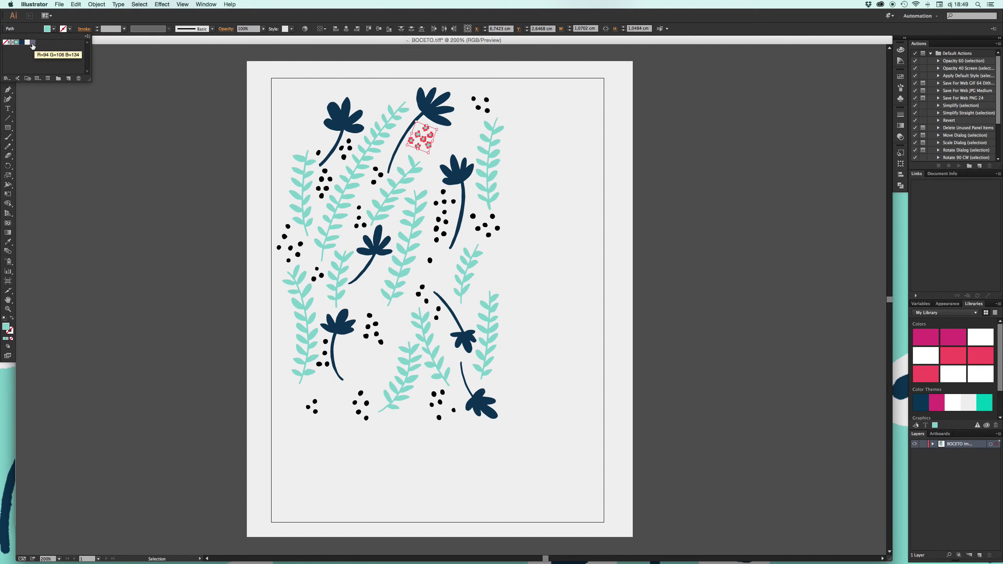
left_click(48, 79)
left_click(166, 88)
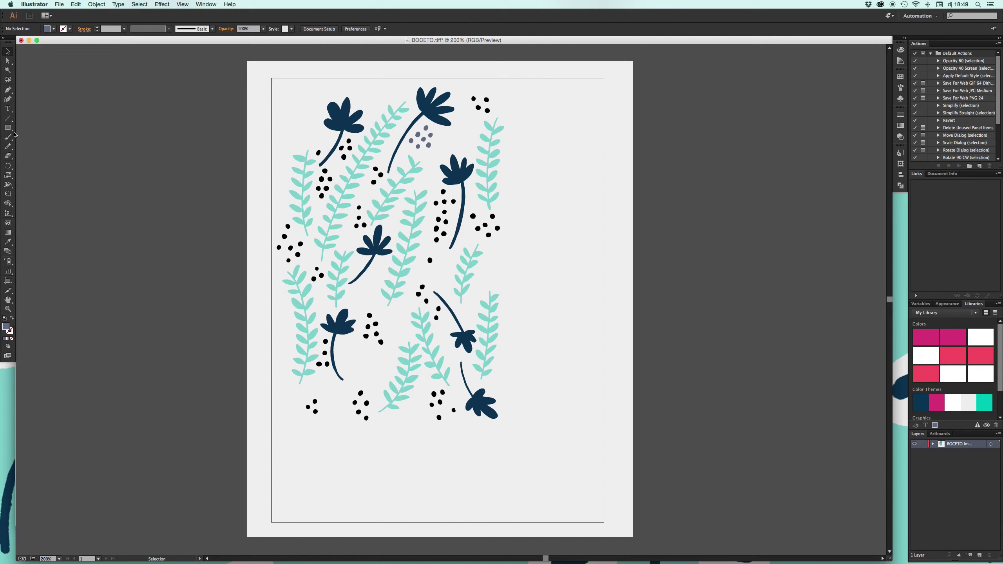
Step: Select all remaining black dots by matching colour and fill them blue-grey
left_click(9, 71)
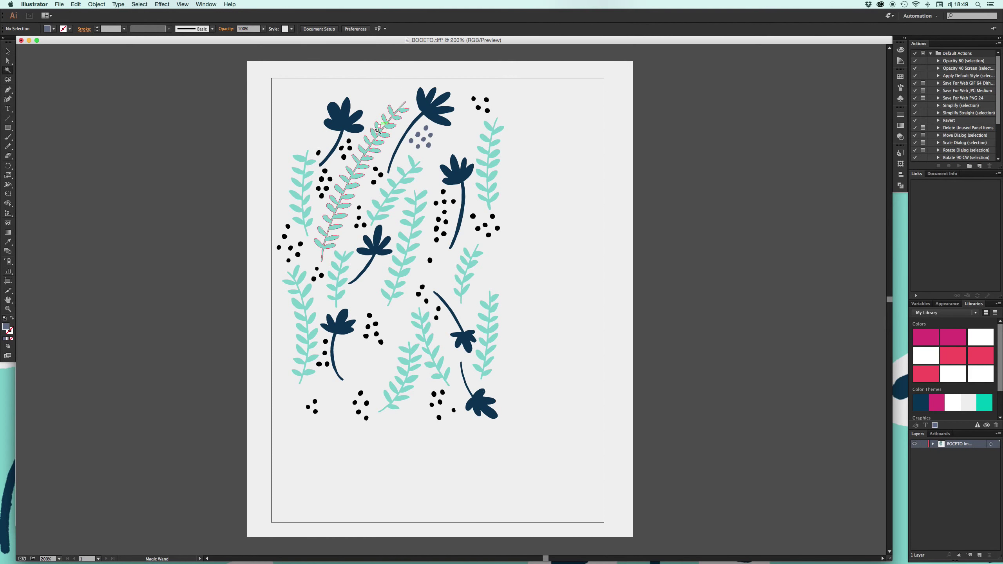
left_click(350, 142)
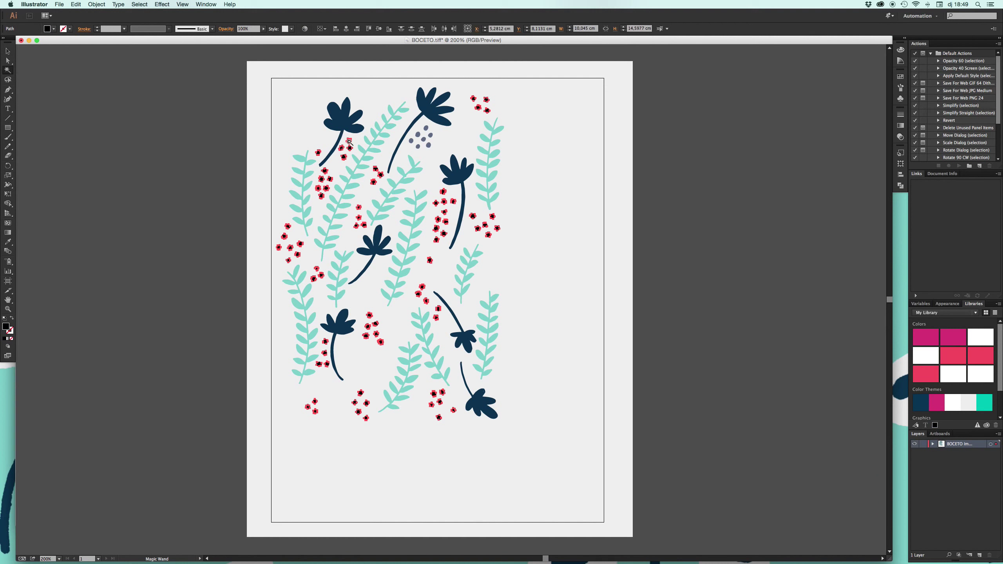
left_click(47, 29)
left_click(34, 45)
key("Escape")
key("v")
left_click(128, 118)
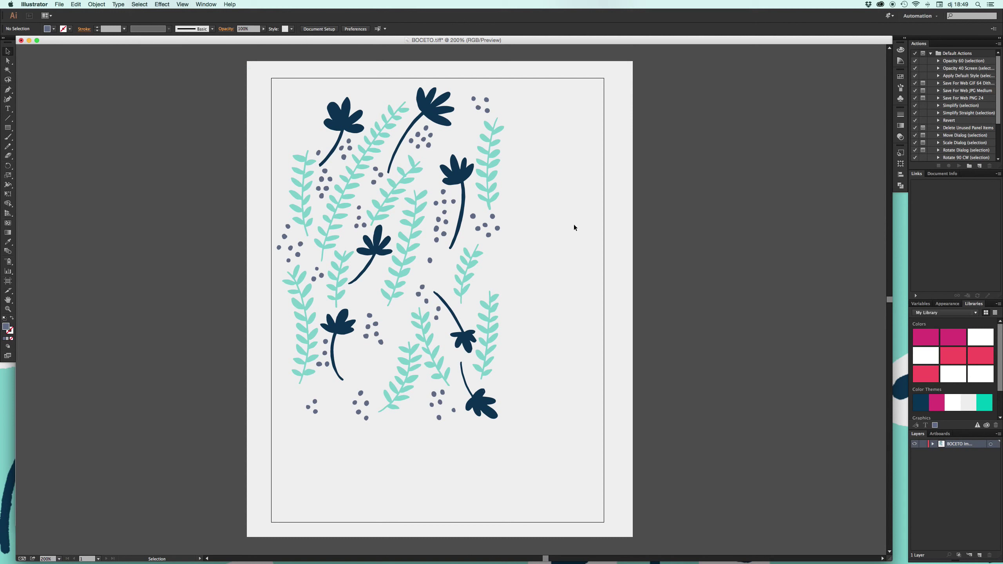
Step: Move a teal sprig up into the lower gap and a dot group up-left
left_click(461, 347)
left_click(399, 339)
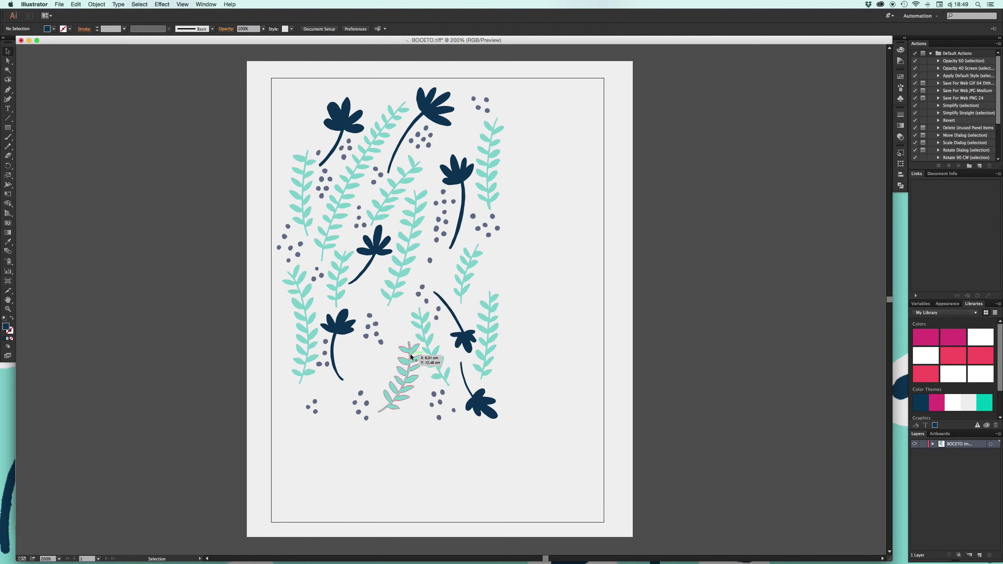
mouse_move(357, 397)
left_mouse_down()
mouse_move(345, 345)
mouse_move(373, 357)
left_mouse_up()
left_click(382, 314)
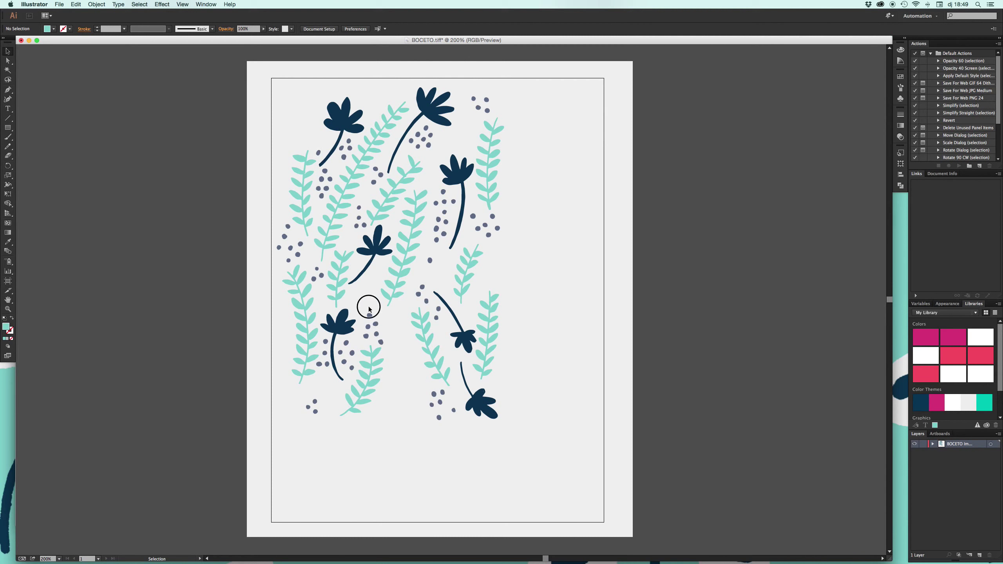
left_click(382, 344)
left_click_drag(370, 316, 359, 290)
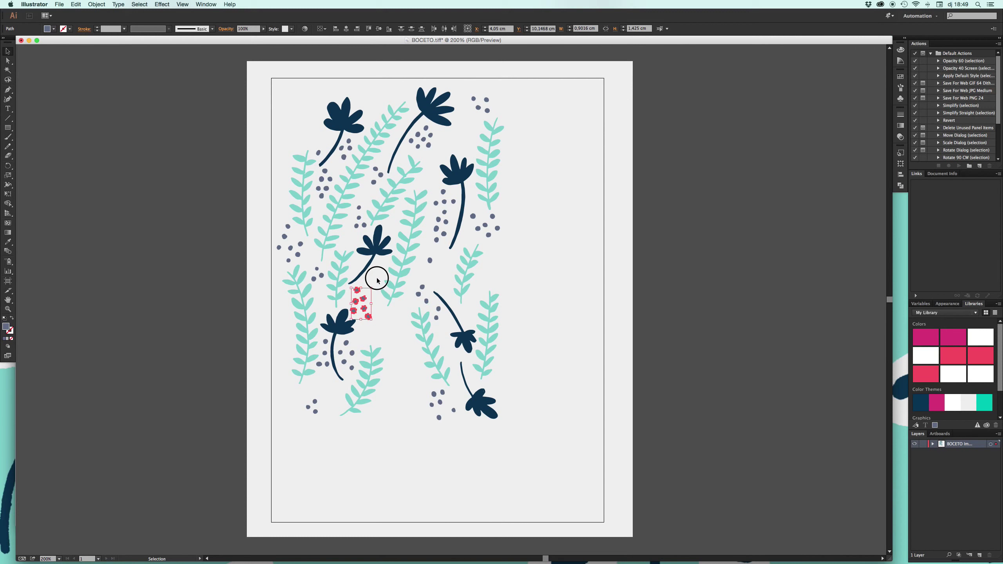
Step: Rotate the right-hand flower upright and move it to the lower middle
left_click(439, 299)
left_click_drag(482, 289, 414, 342)
mouse_move(453, 297)
left_mouse_down()
mouse_move(384, 318)
mouse_move(418, 321)
mouse_move(399, 330)
mouse_move(391, 378)
left_mouse_up()
left_click(405, 335)
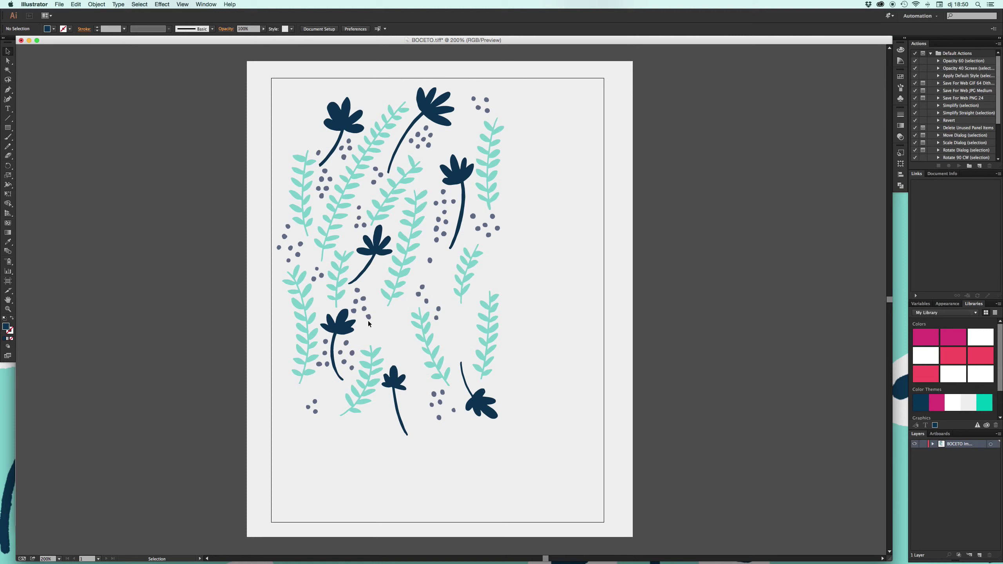
Step: Reposition two small dots and a small teal sprig among the sprigs
left_click_drag(368, 322, 373, 283)
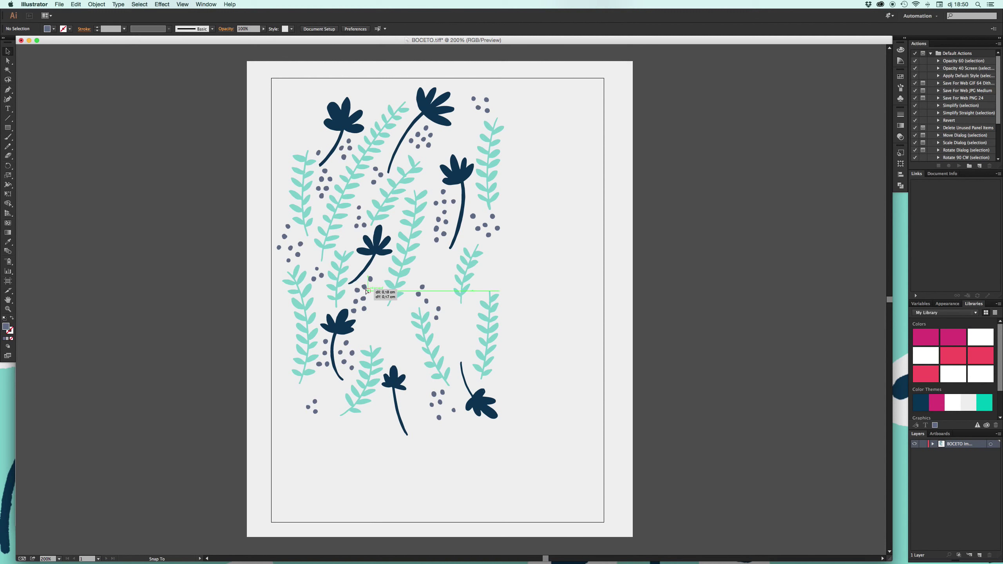
left_click(243, 298)
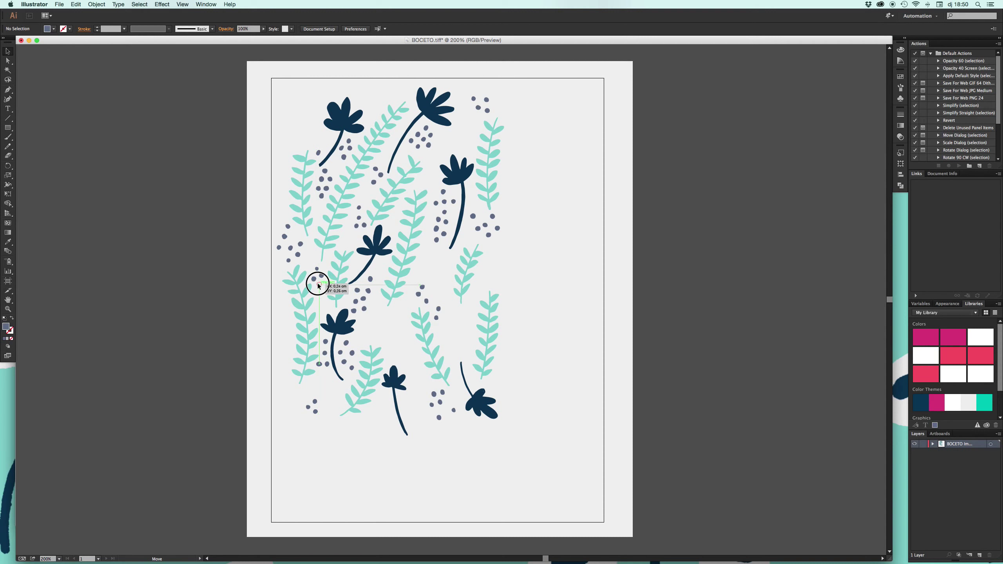
left_click_drag(316, 283, 318, 285)
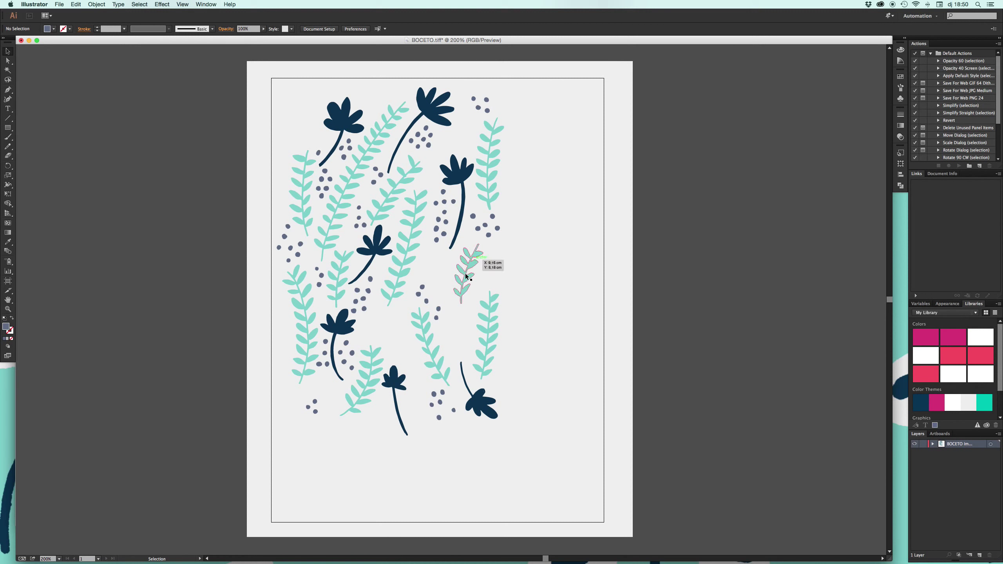
mouse_move(427, 301)
left_mouse_down()
mouse_move(363, 325)
mouse_move(392, 350)
mouse_move(417, 299)
mouse_move(399, 314)
left_mouse_up()
Step: Rotate the bottom-right navy flower so its stem angles down-left, and move it higher
left_click(451, 318)
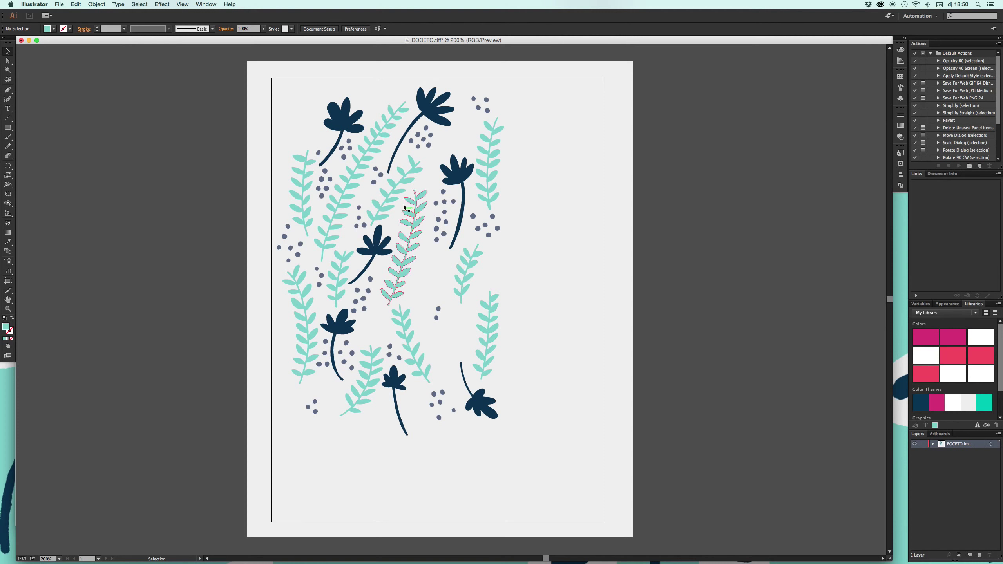
left_click(484, 406)
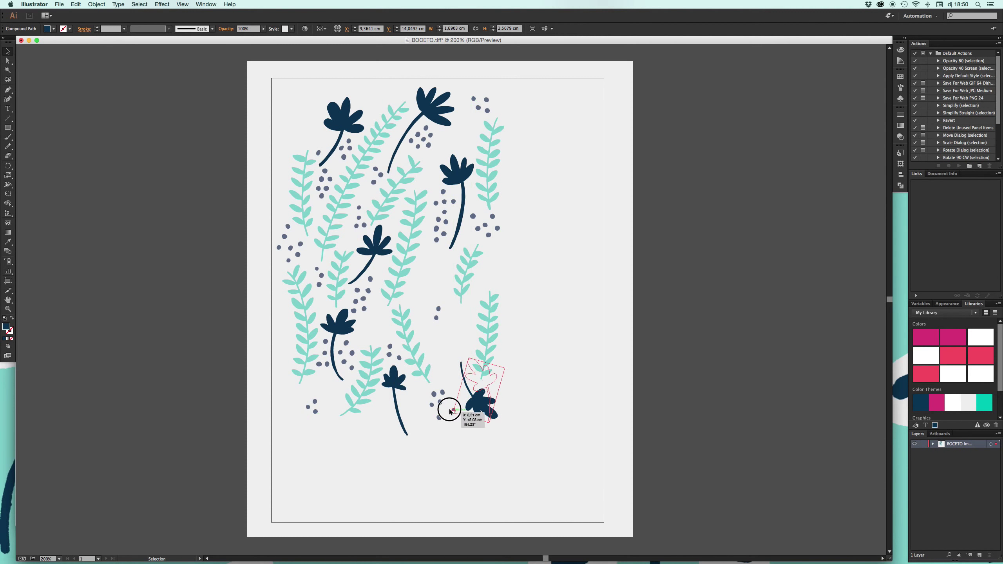
left_click_drag(500, 357, 446, 399)
mouse_move(478, 370)
left_mouse_down()
mouse_move(425, 269)
mouse_move(438, 253)
mouse_move(433, 286)
left_mouse_up()
left_click(433, 249)
left_click(433, 252)
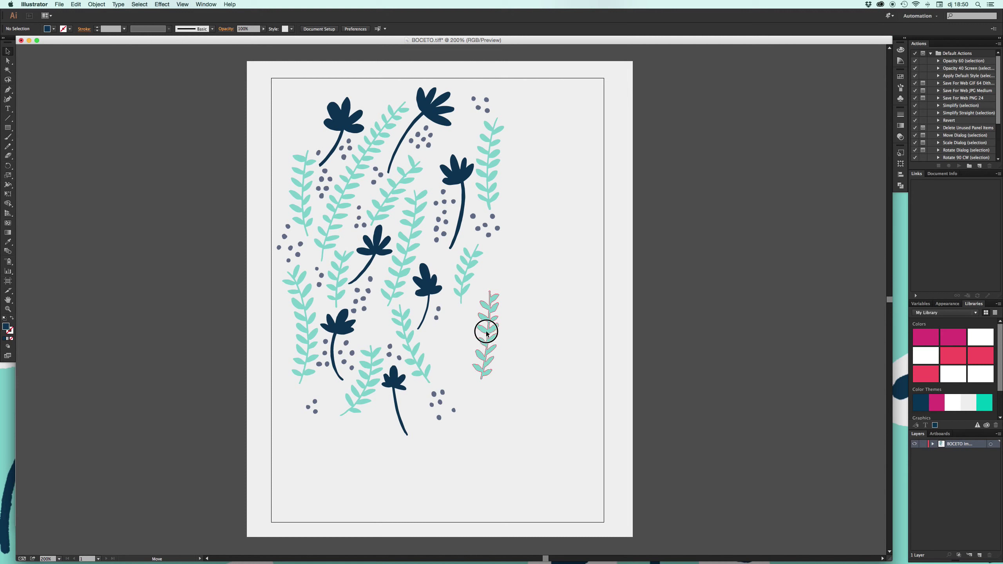
Step: Move the lower-right fern up to the cluster's upper right
left_click_drag(487, 333, 478, 314)
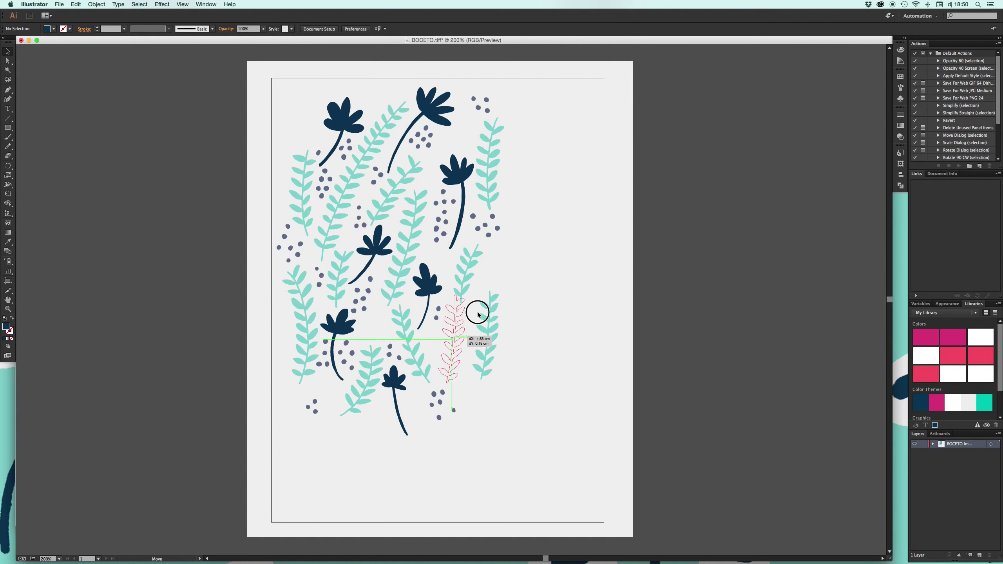
left_click_drag(479, 314, 511, 223)
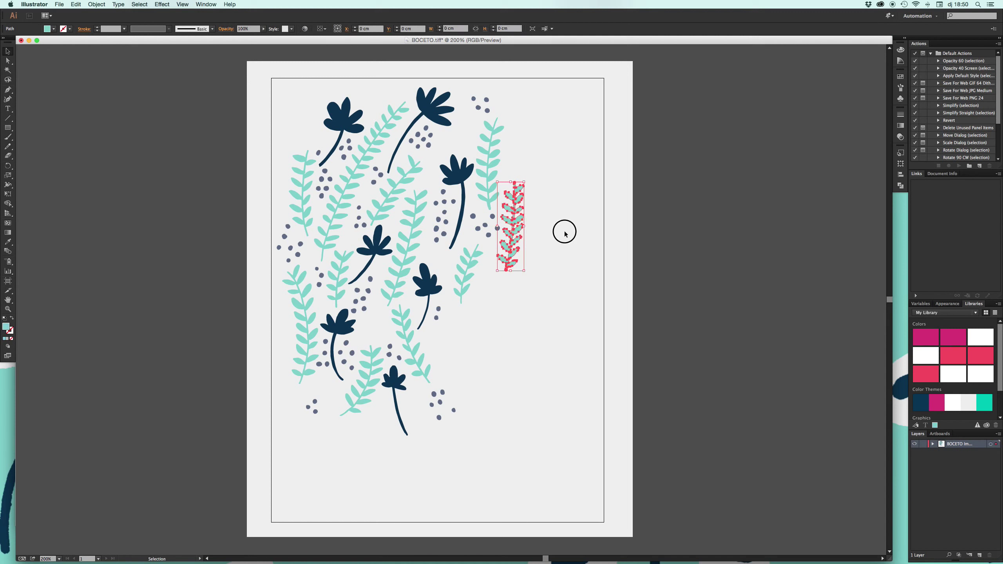
left_click(565, 233)
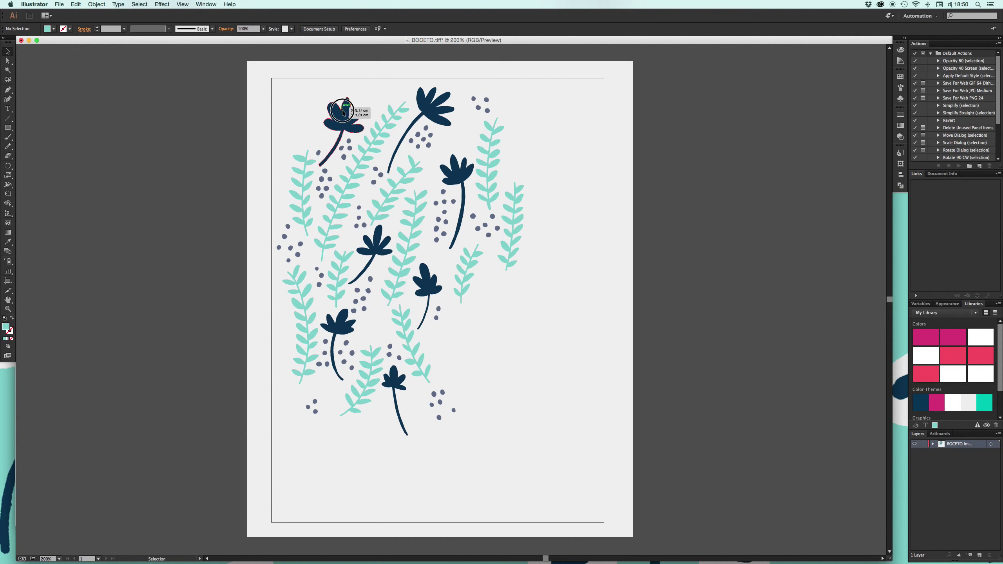
Step: Duplicate the top-left flower to the lower right, flip it, and shift it left
mouse_move(342, 113)
left_mouse_down("alt")
mouse_move(520, 343)
mouse_move(527, 336)
left_mouse_up("alt")
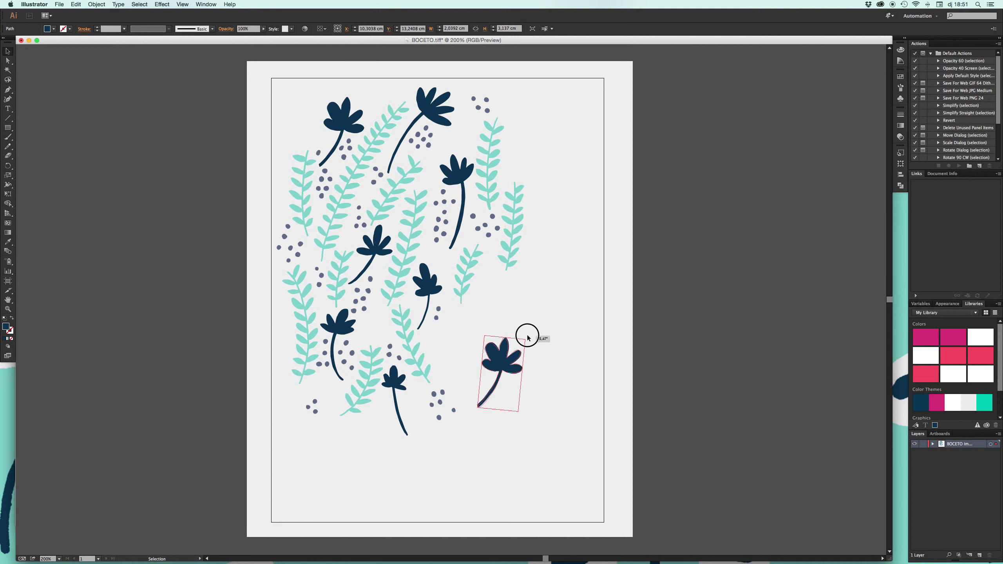
left_click(97, 4)
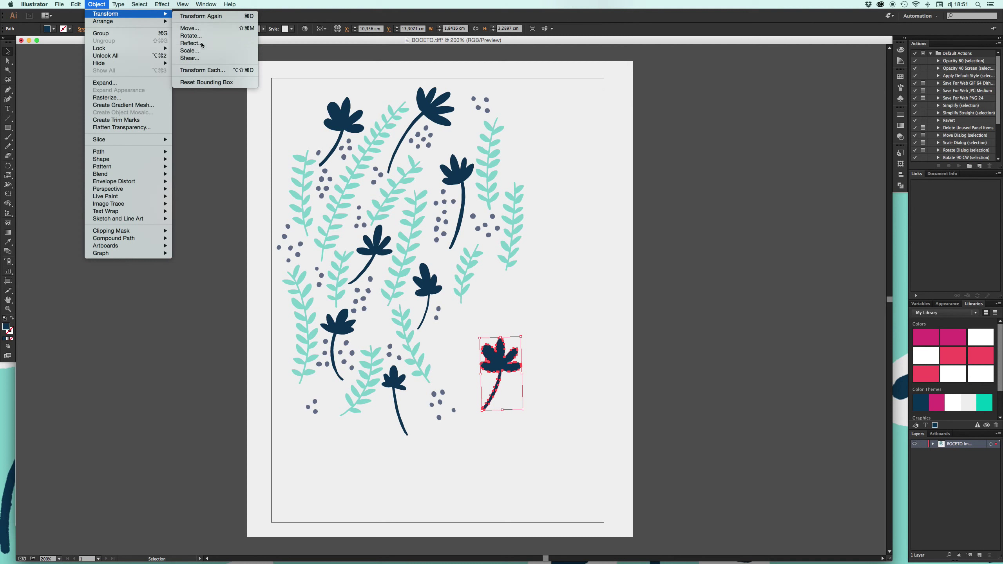
left_click(192, 43)
left_click(547, 343)
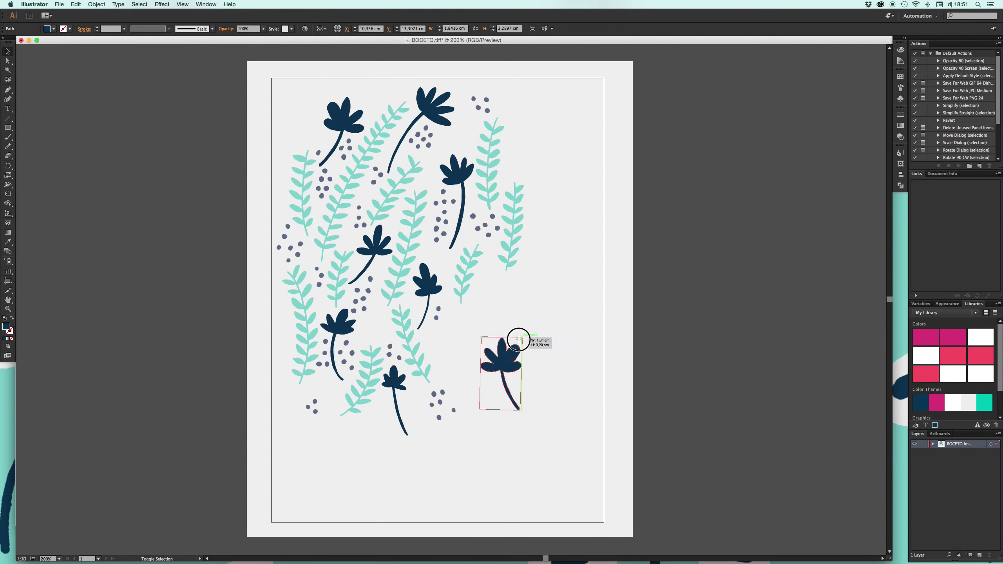
left_click_drag(518, 367, 448, 344)
left_click(499, 332)
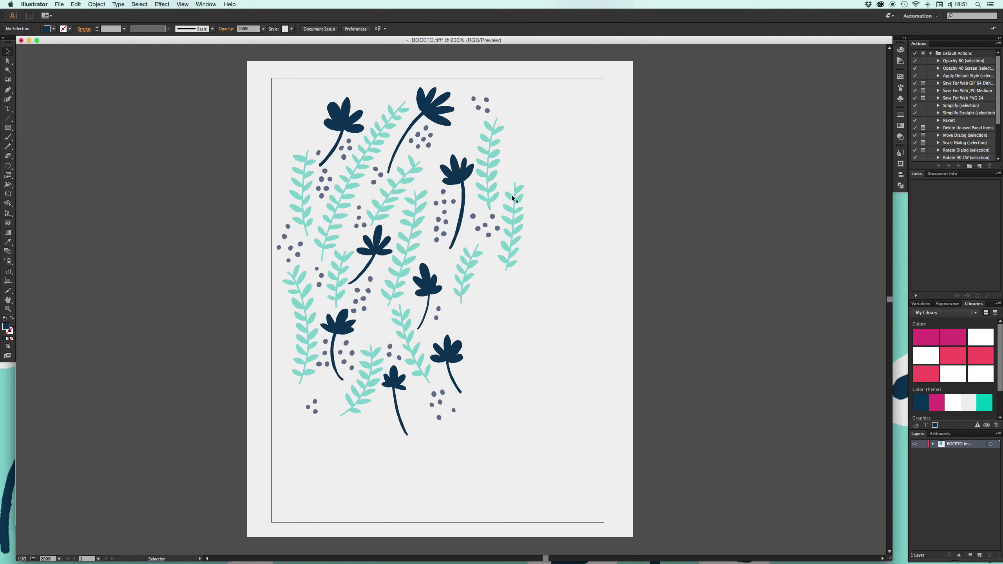
Step: Move the right-hand fern down and left, then nudge it slightly up
mouse_move(514, 231)
left_mouse_down()
mouse_move(481, 343)
mouse_move(492, 293)
left_mouse_up()
left_click(532, 281)
left_click(511, 293)
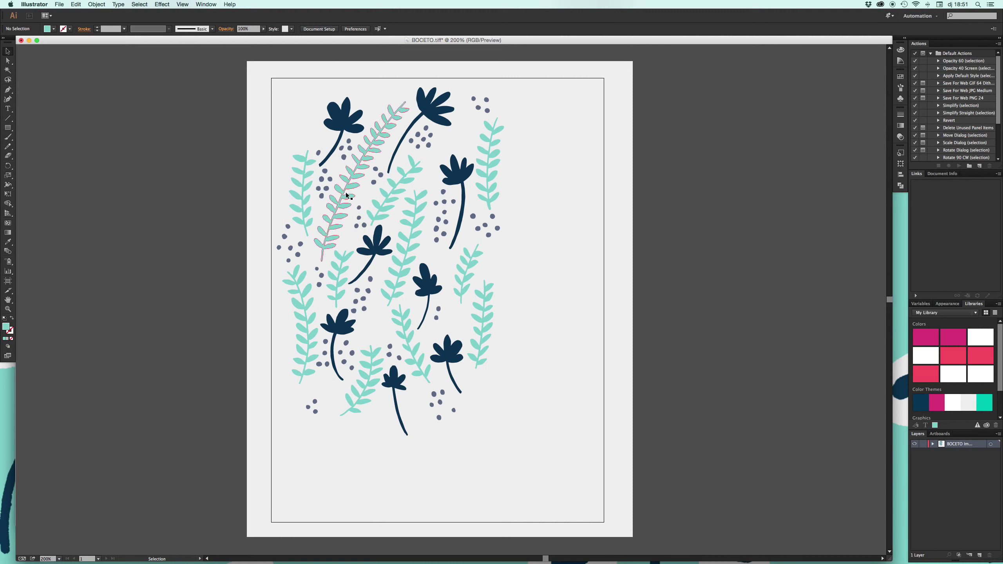
Step: Copy a small dot cluster into an empty gap and move loose dots up beside the right flower
left_click(323, 182)
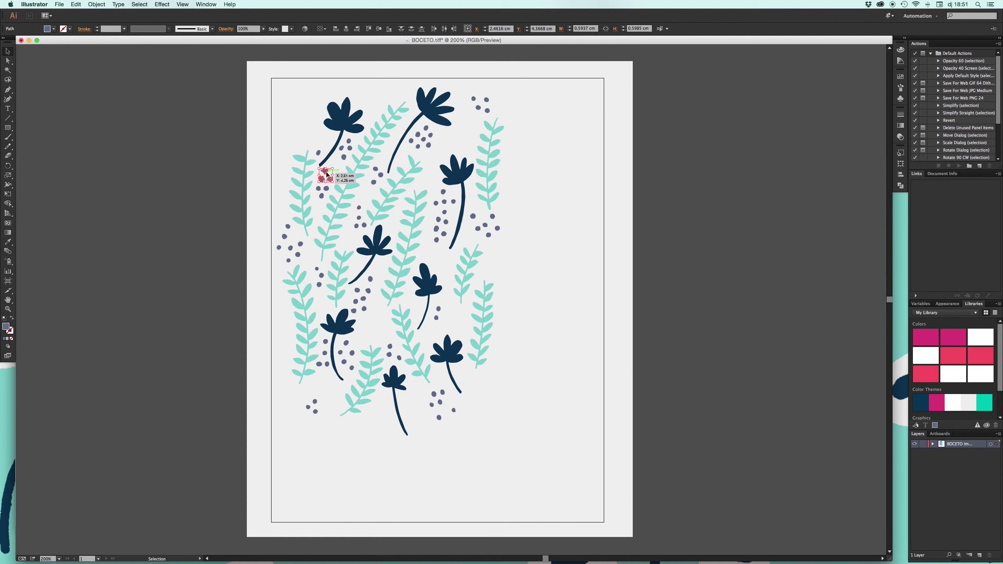
left_click_drag(328, 175, 430, 324)
left_click(450, 308)
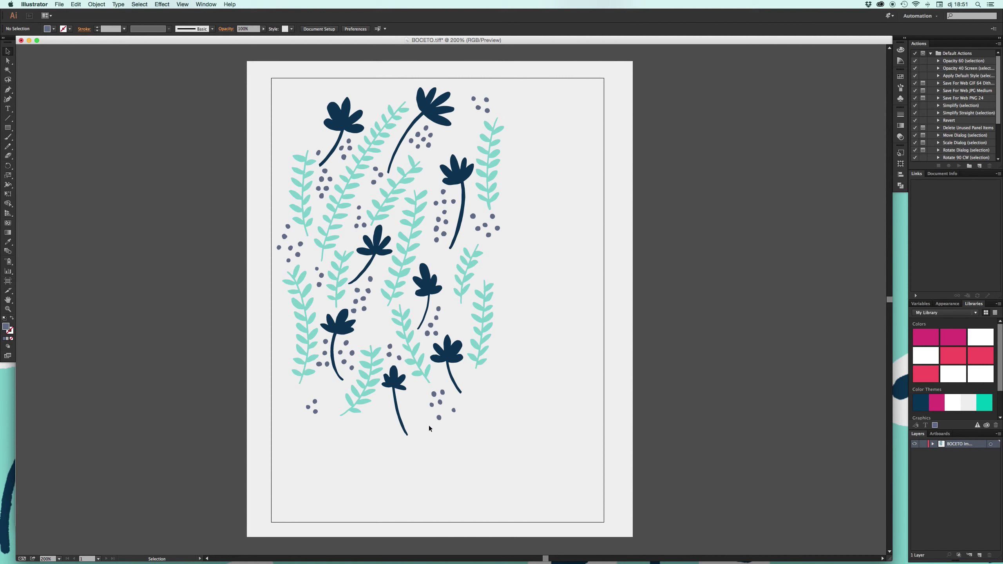
left_click_drag(440, 418, 443, 325)
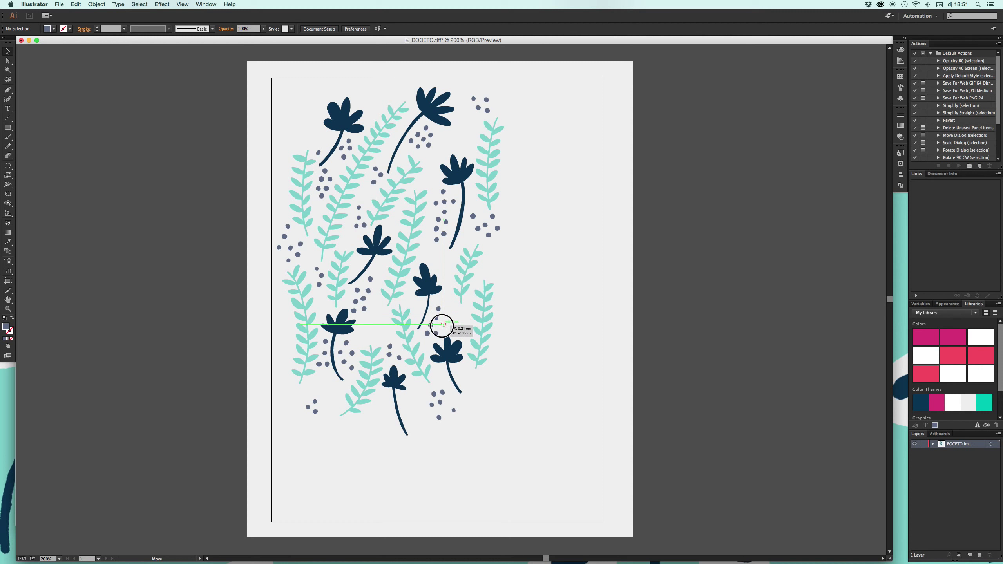
left_click_drag(454, 410, 446, 300)
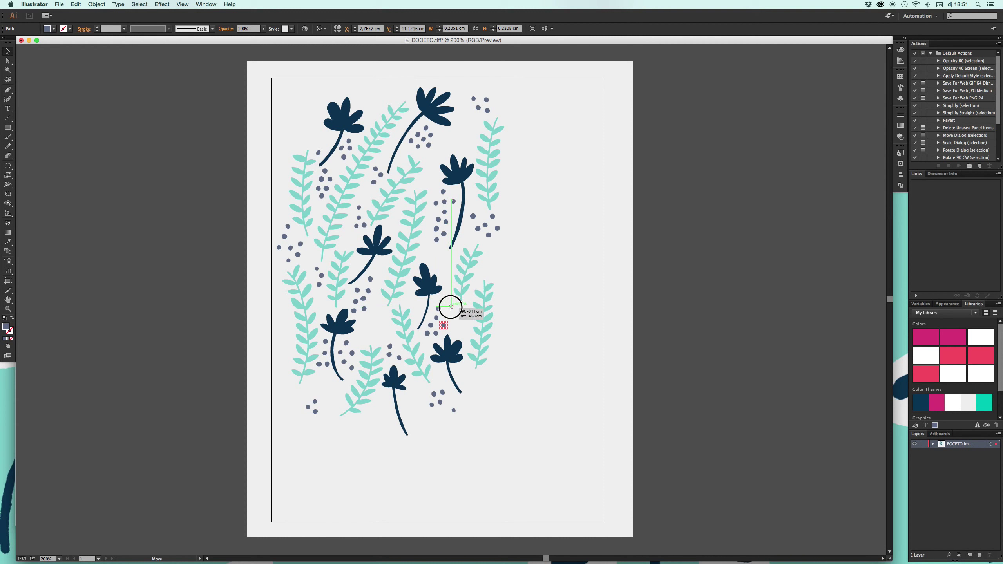
left_click(461, 320)
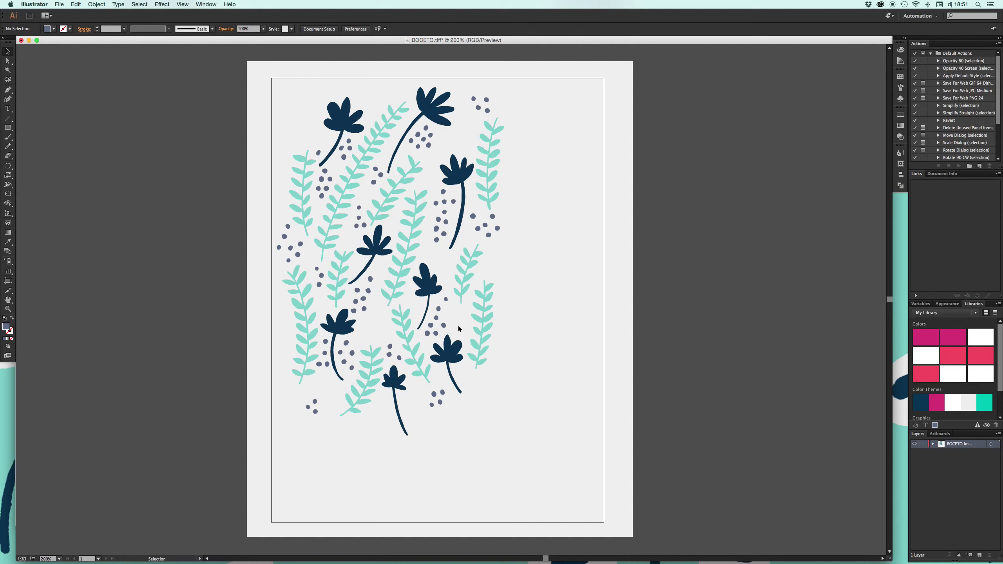
Step: Save the artwork as PATTERN.ai, accepting the default Illustrator options
left_click(60, 4)
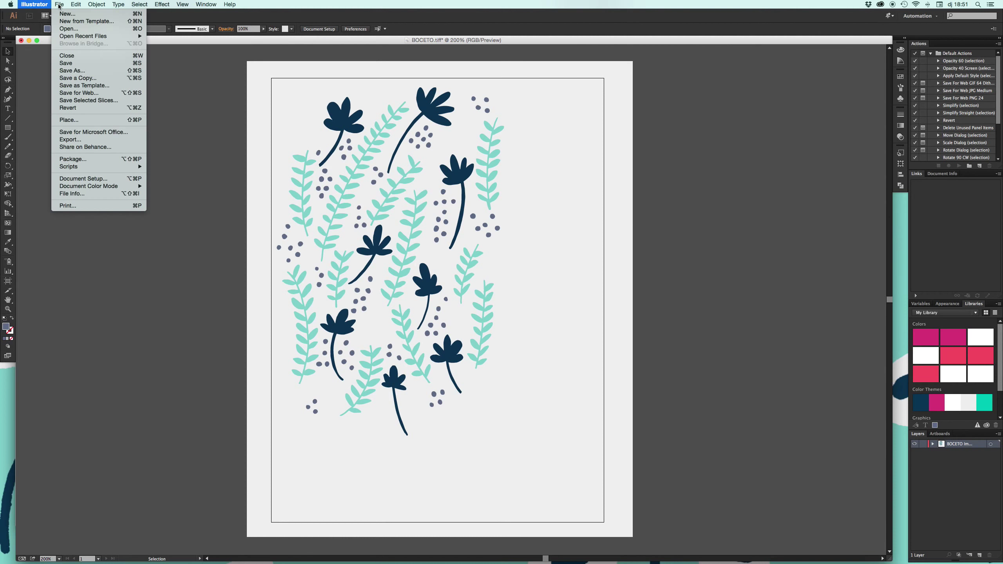
left_click(70, 63)
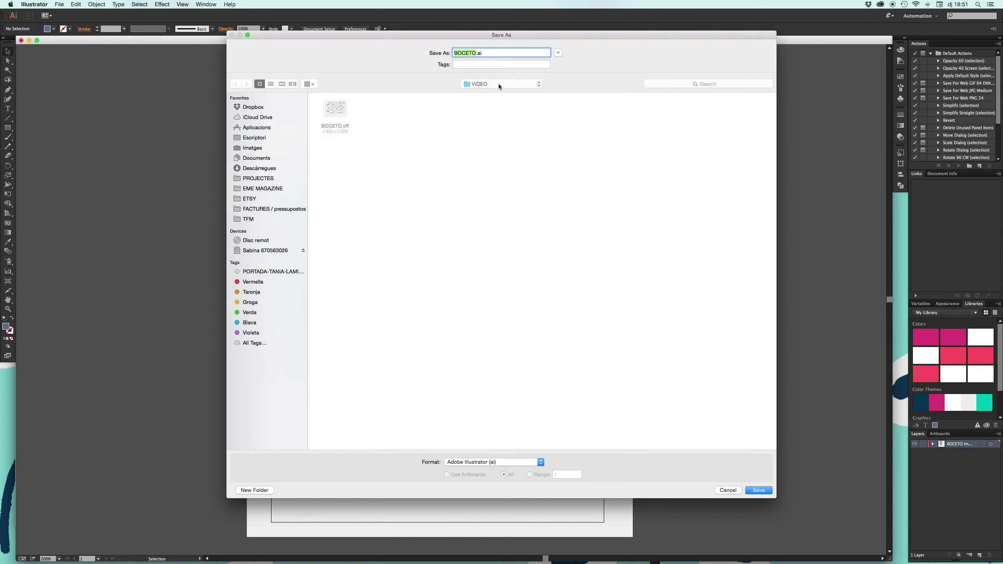
type("PATTERN")
key("Return")
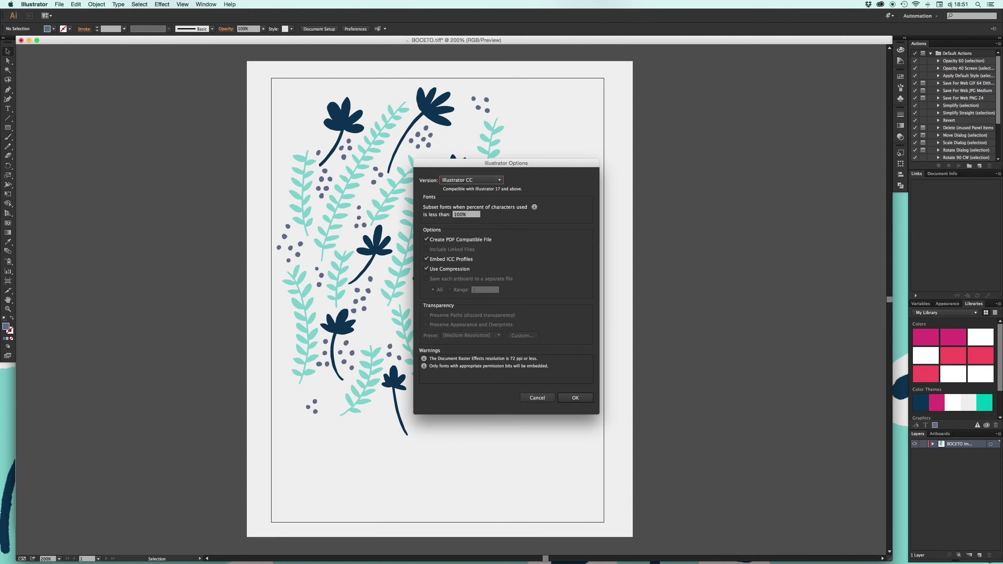
left_click(571, 401)
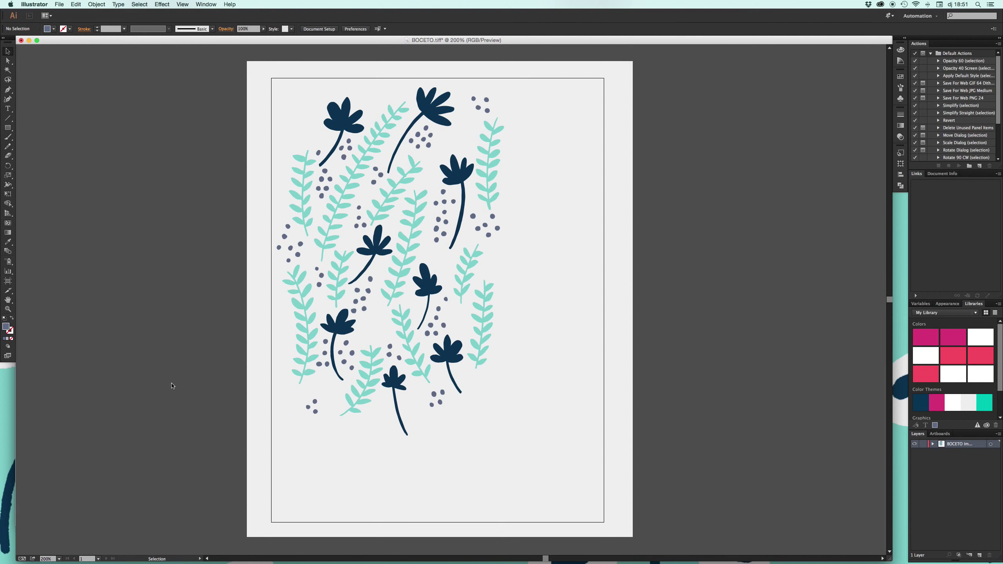
Step: Nudge a small dot group, then move the whole cluster toward the page centre
mouse_move(291, 391)
left_mouse_down()
mouse_move(320, 407)
mouse_move(286, 299)
left_mouse_up()
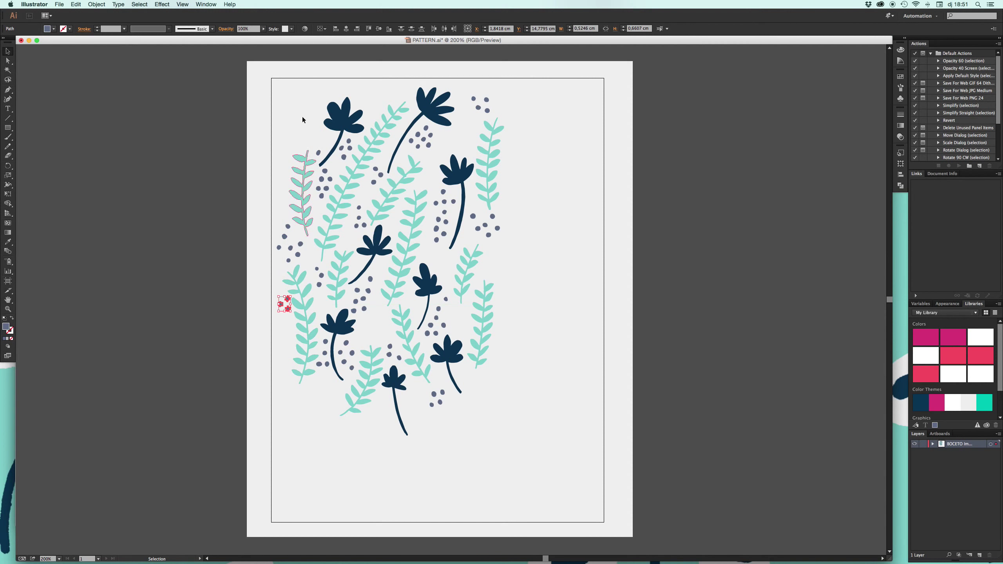
left_click_drag(265, 80, 514, 459)
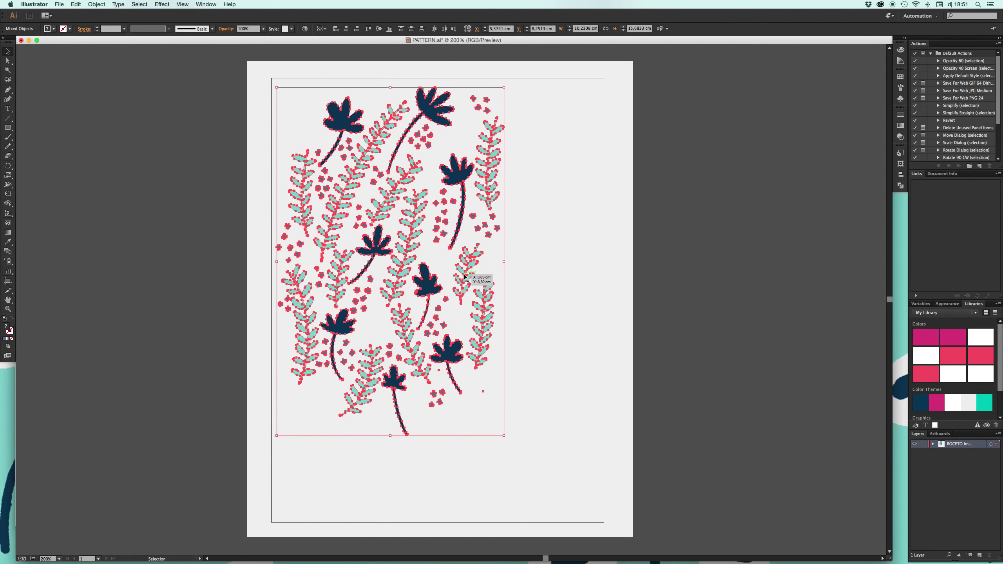
left_click_drag(464, 276, 511, 324)
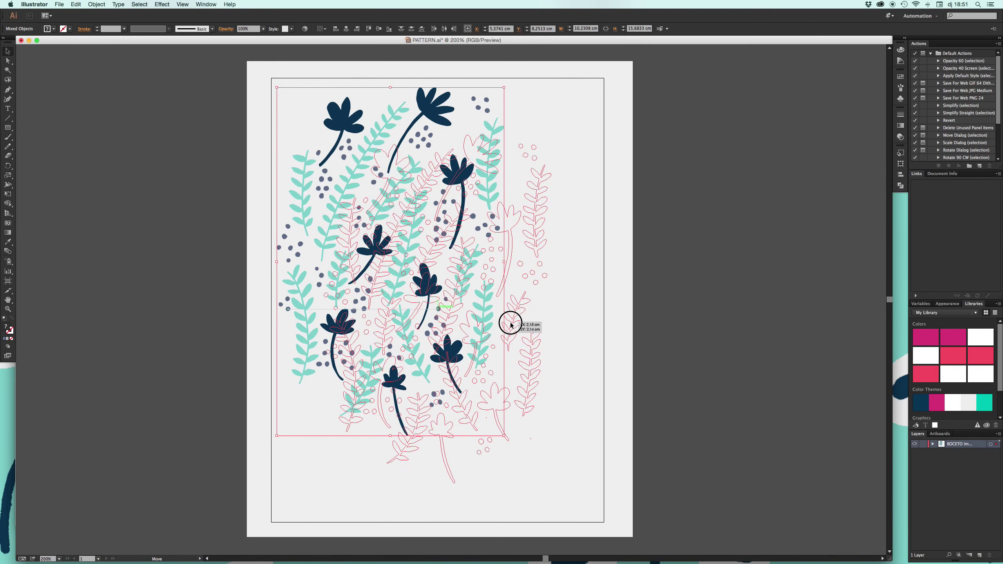
left_click(597, 326)
Step: Copy a navy flower to the cluster's left edge, transform it, and move it higher
left_click_drag(516, 226, 319, 320)
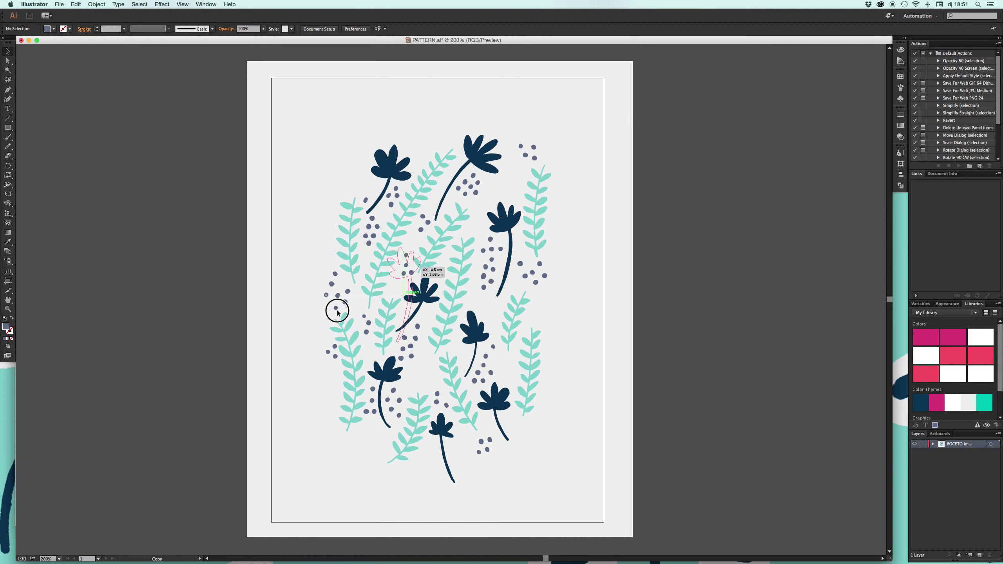
left_click(97, 4)
mouse_move(105, 14)
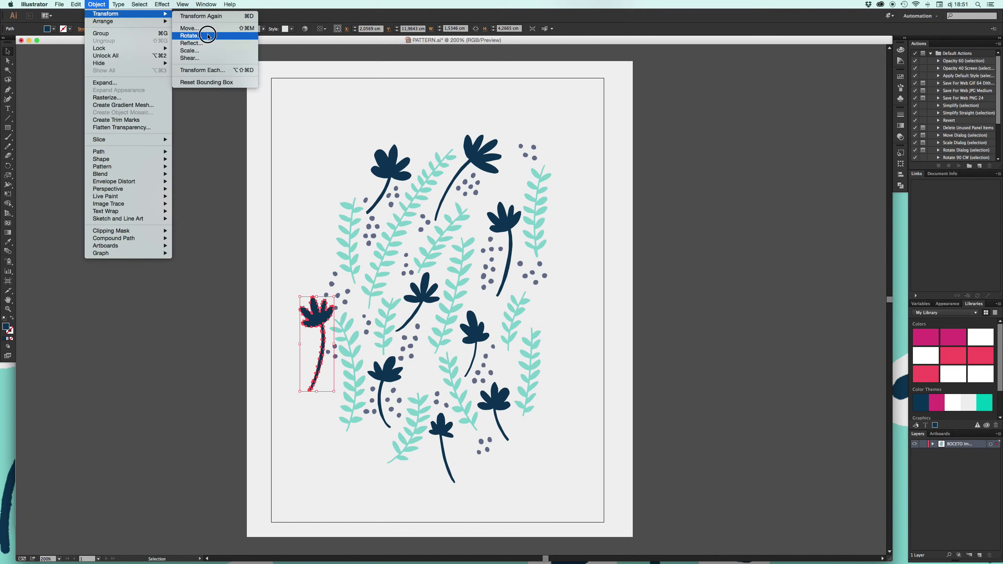
left_click(205, 42)
left_click(542, 343)
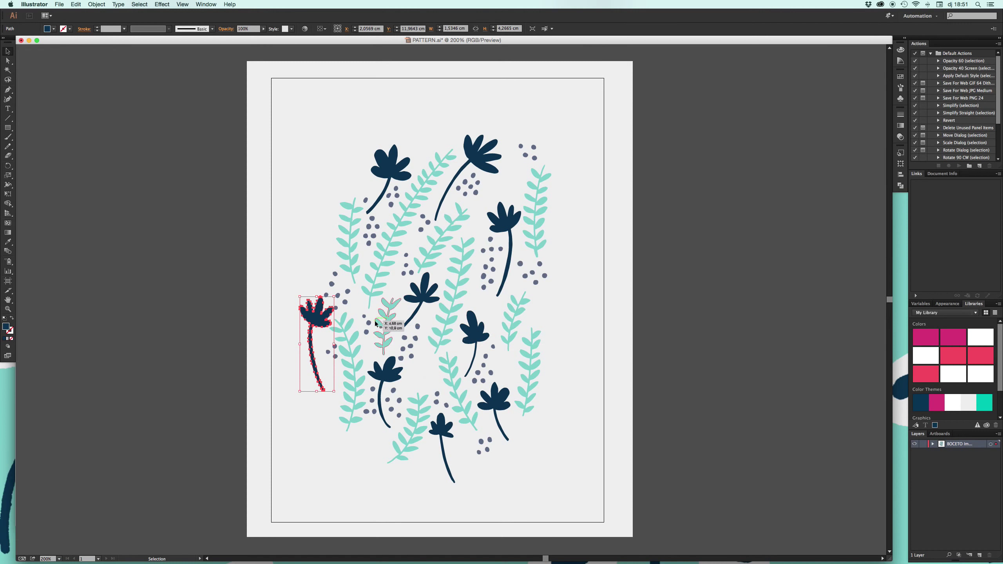
left_click_drag(322, 314, 317, 259)
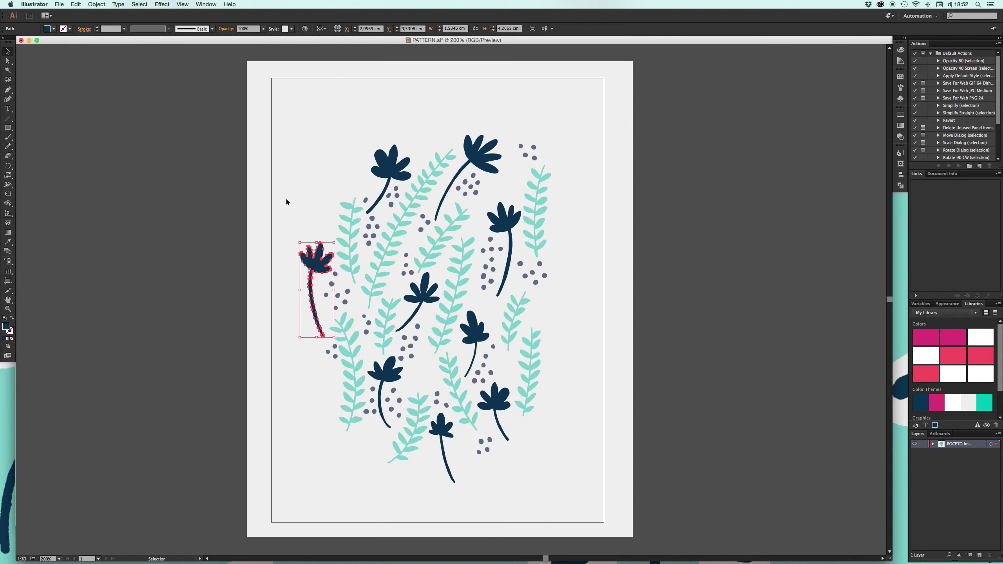
left_click(287, 202)
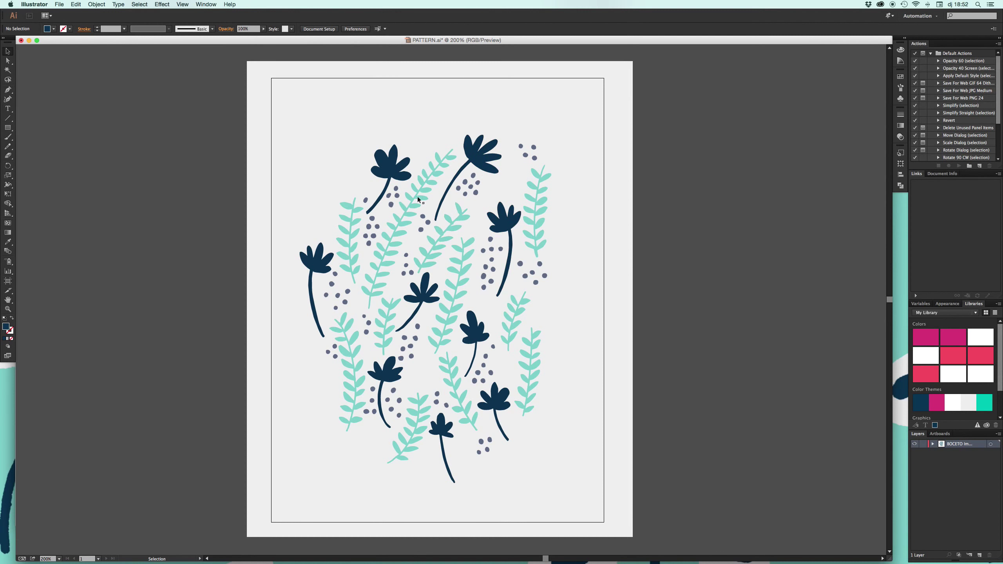
Step: Copy a mint sprig left, reflect it vertically, and tilt it below the left flower
mouse_move(557, 310)
left_mouse_down()
mouse_move(343, 180)
mouse_move(304, 177)
left_mouse_up()
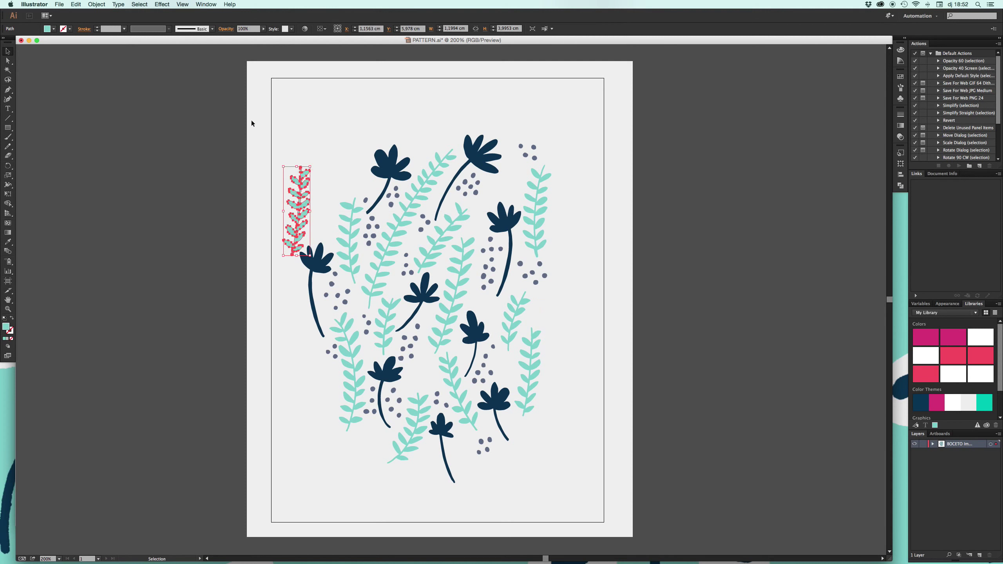
left_click(90, 4)
left_click(201, 38)
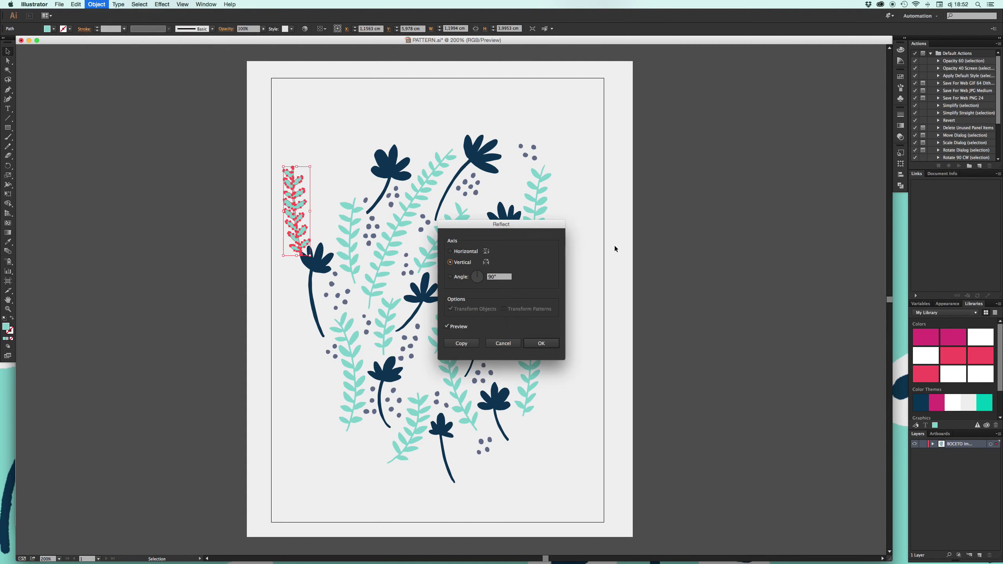
left_click(546, 342)
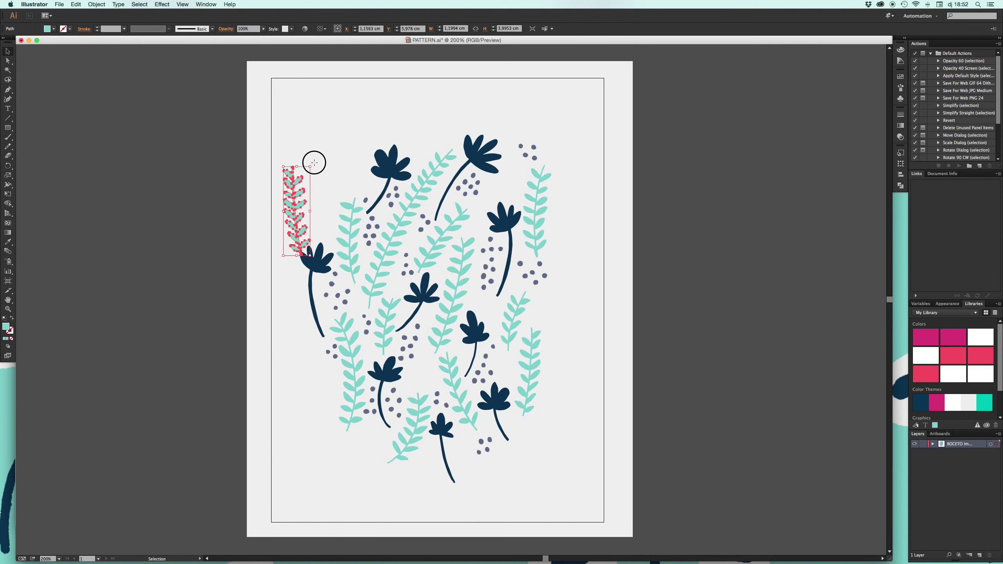
mouse_move(314, 162)
left_mouse_down()
mouse_move(320, 176)
mouse_move(296, 202)
mouse_move(304, 334)
left_mouse_up()
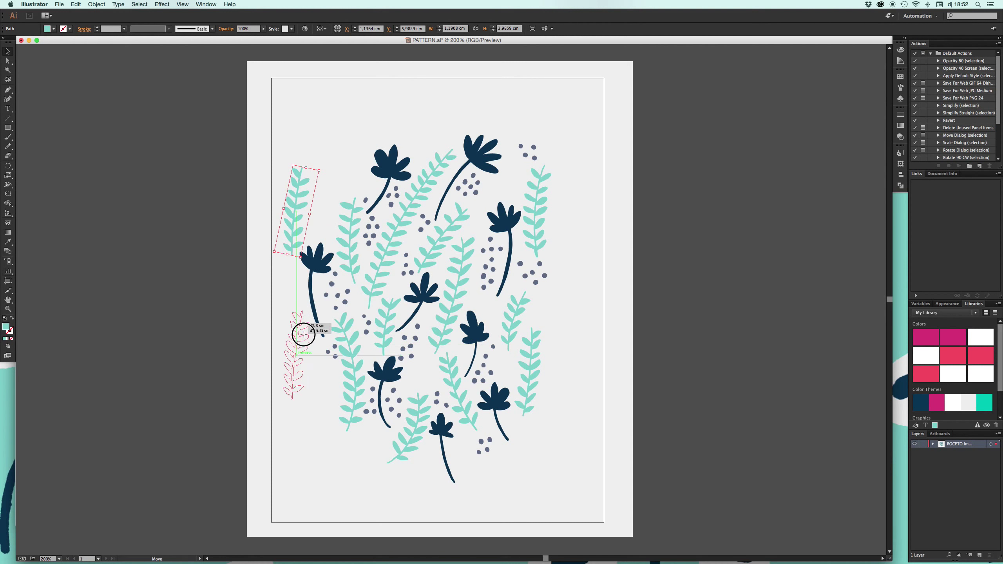
left_click_drag(303, 334, 291, 281)
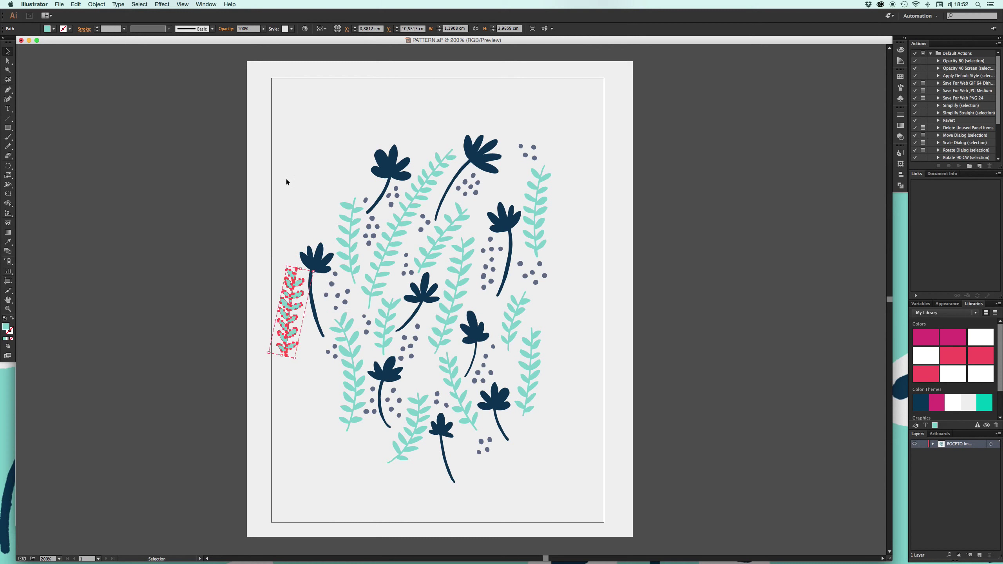
left_click(287, 182)
Step: Copy a small grey-blue dot cluster beside the left flower and out to the right edge
left_click(335, 291)
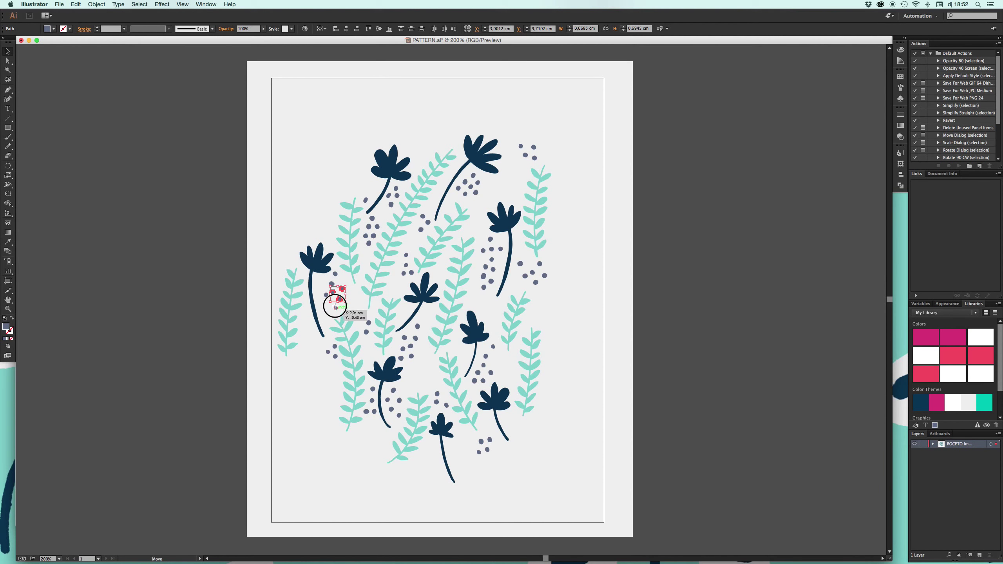
left_click(371, 304)
mouse_move(341, 301)
left_mouse_down()
mouse_move(326, 291)
mouse_move(335, 294)
mouse_move(336, 277)
left_mouse_up()
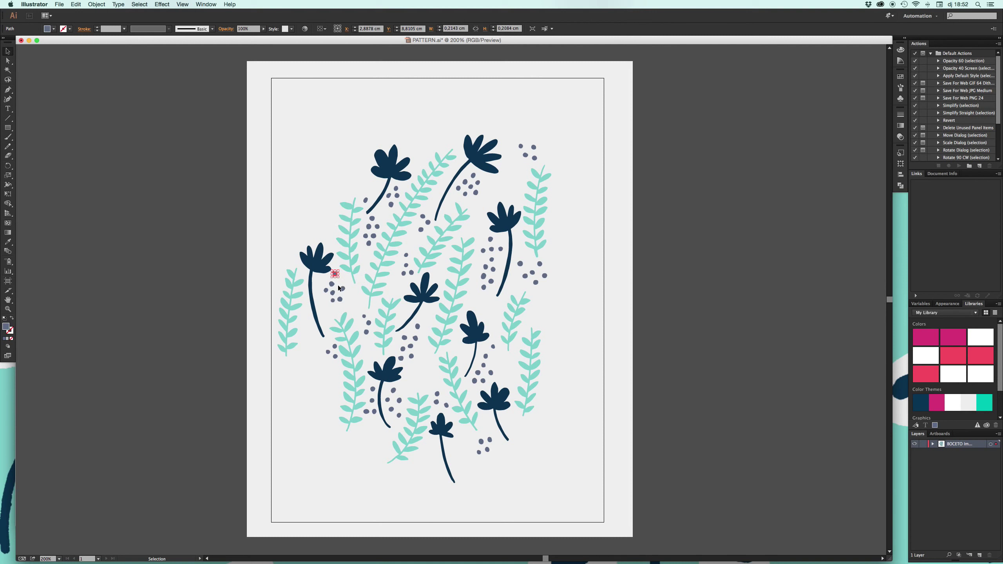
mouse_move(342, 291)
left_mouse_down()
mouse_move(408, 364)
mouse_move(543, 291)
left_mouse_up()
left_click(578, 282)
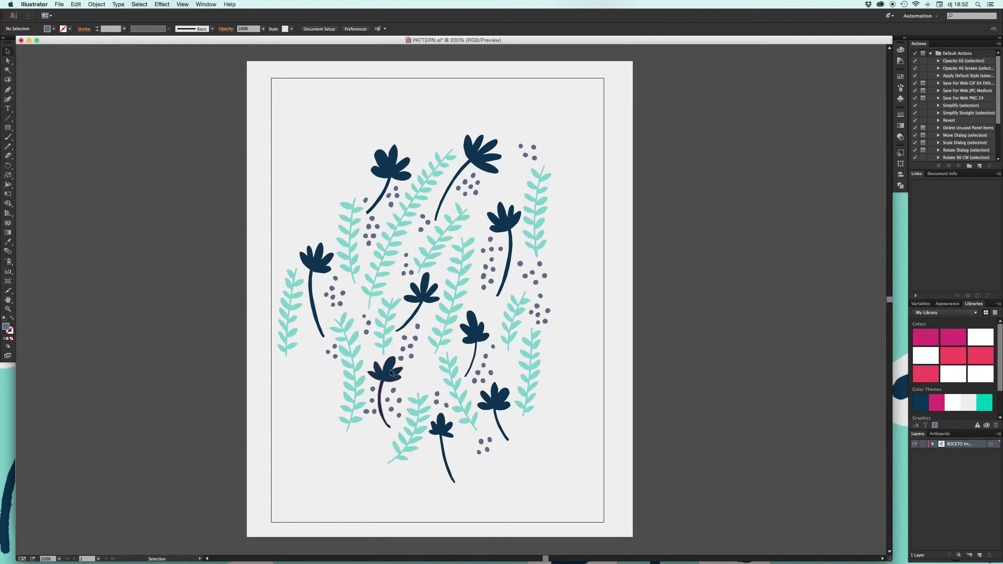
Step: Copy a navy flower, rotate it, and place it on the cluster's right edge
left_click_drag(391, 373, 386, 420)
left_click(96, 4)
mouse_move(106, 14)
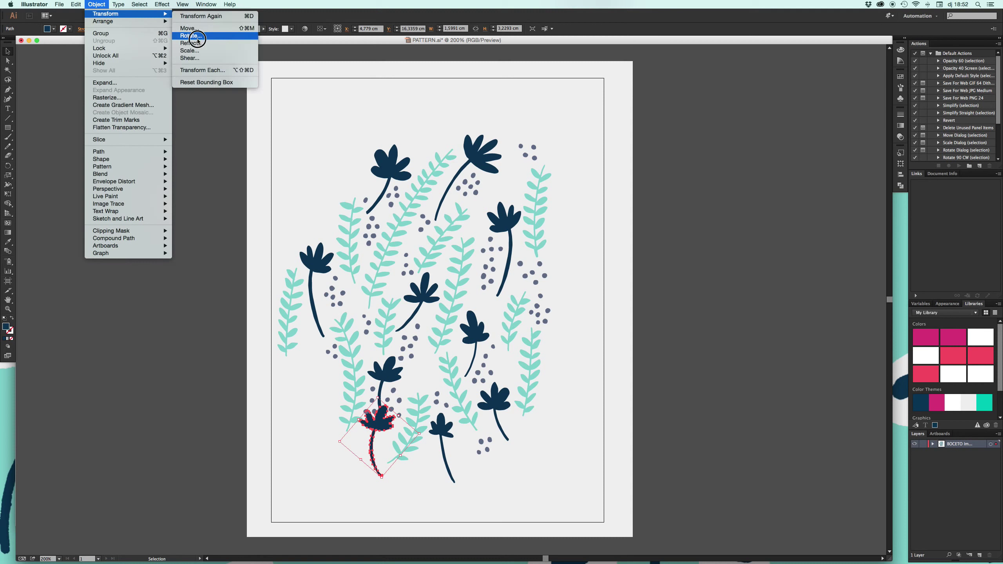
left_click(197, 40)
left_click(542, 344)
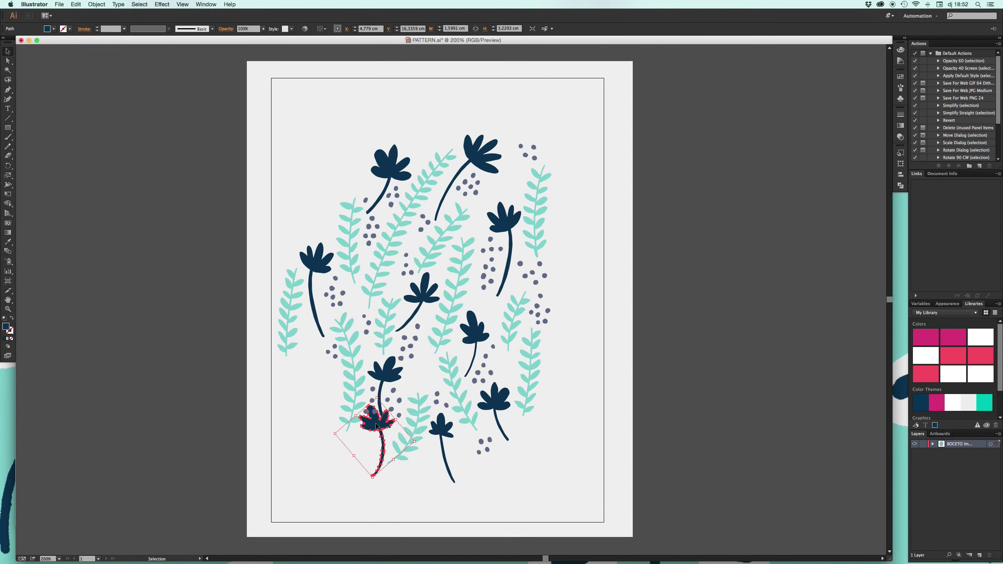
left_click_drag(377, 426, 580, 236)
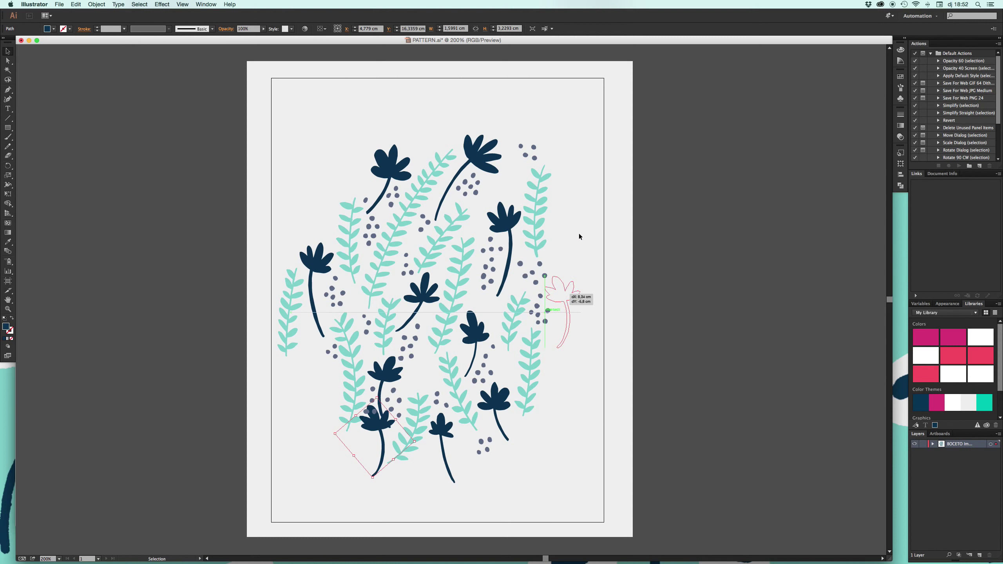
left_click(575, 253)
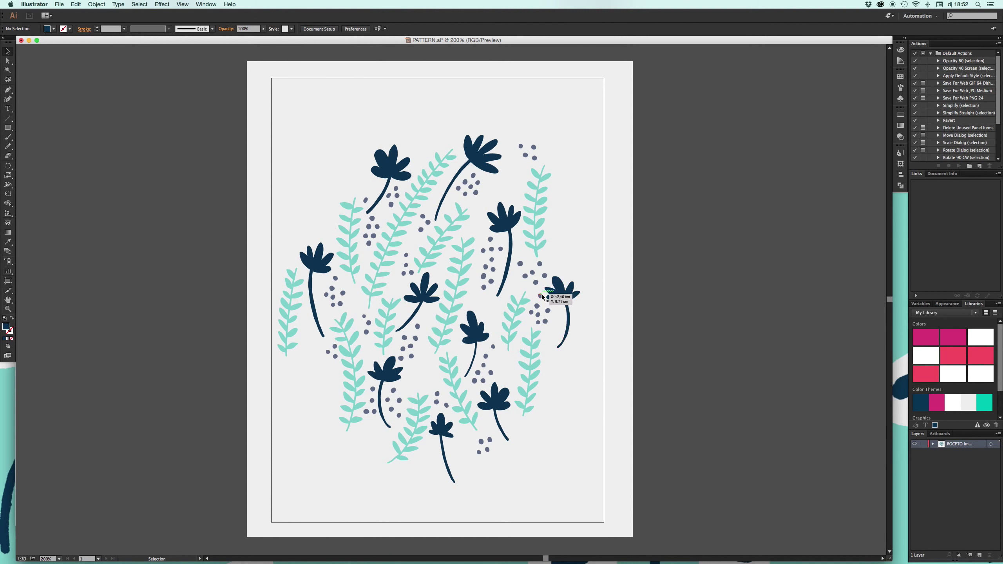
Step: Move dots down beside the right flower and shift a small dot column down-left
left_click_drag(543, 297, 556, 318)
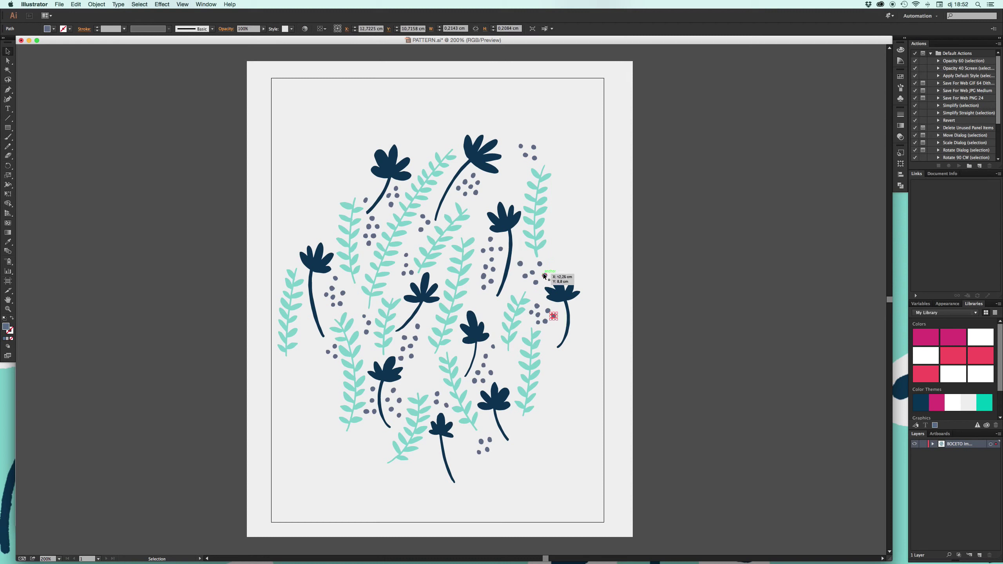
left_click_drag(544, 277, 553, 328)
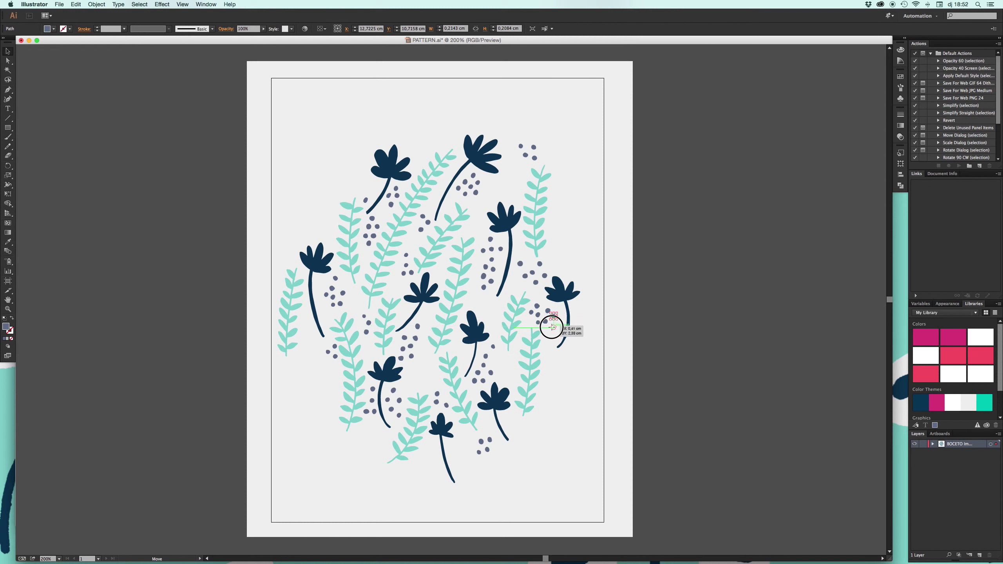
left_click(597, 317)
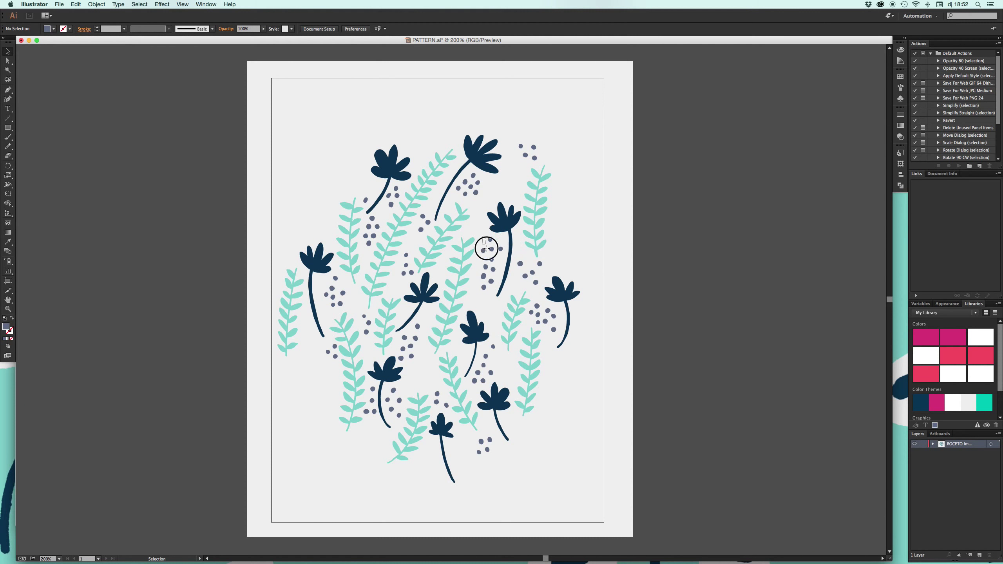
left_click(487, 248)
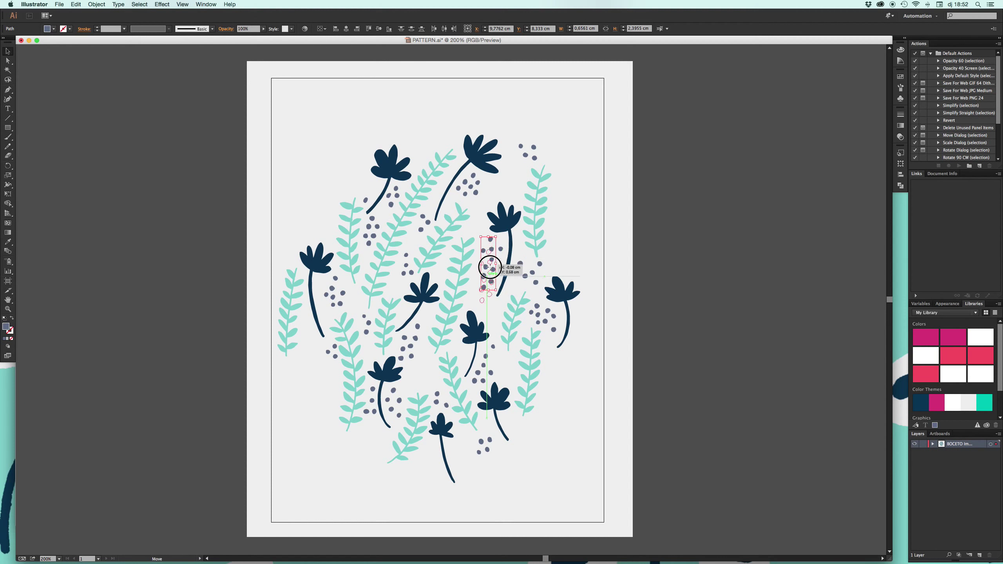
left_click_drag(492, 253, 486, 271)
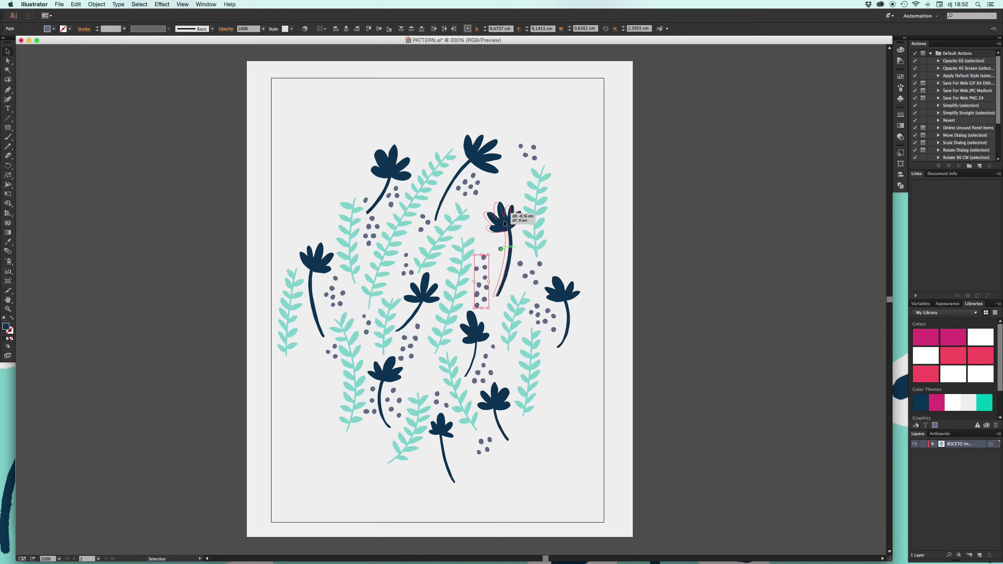
Step: Lower the upper navy flower slightly, after undoing a misplaced first move
left_click_drag(506, 214, 489, 313)
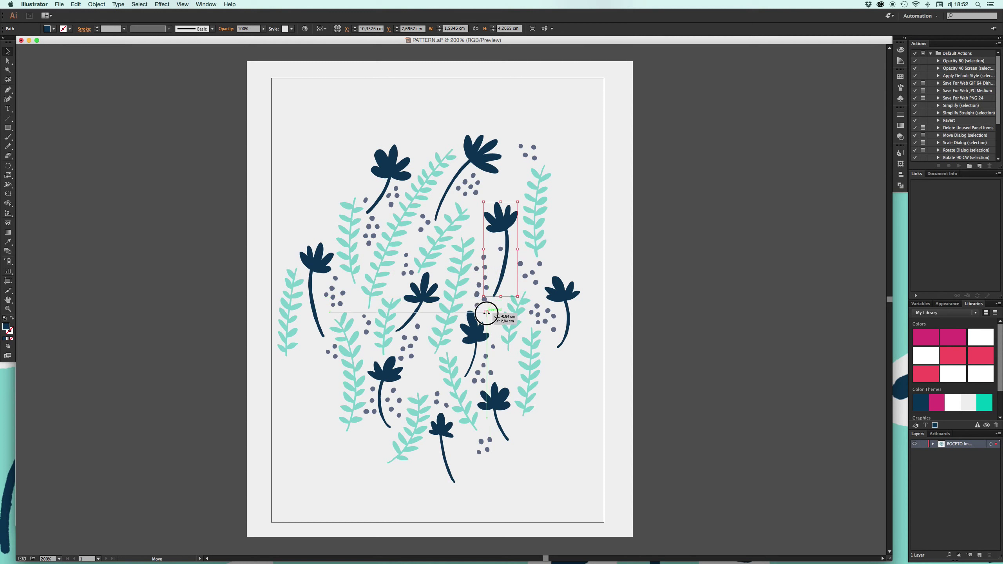
key("ctrl+z")
left_click(488, 310)
left_click(499, 223)
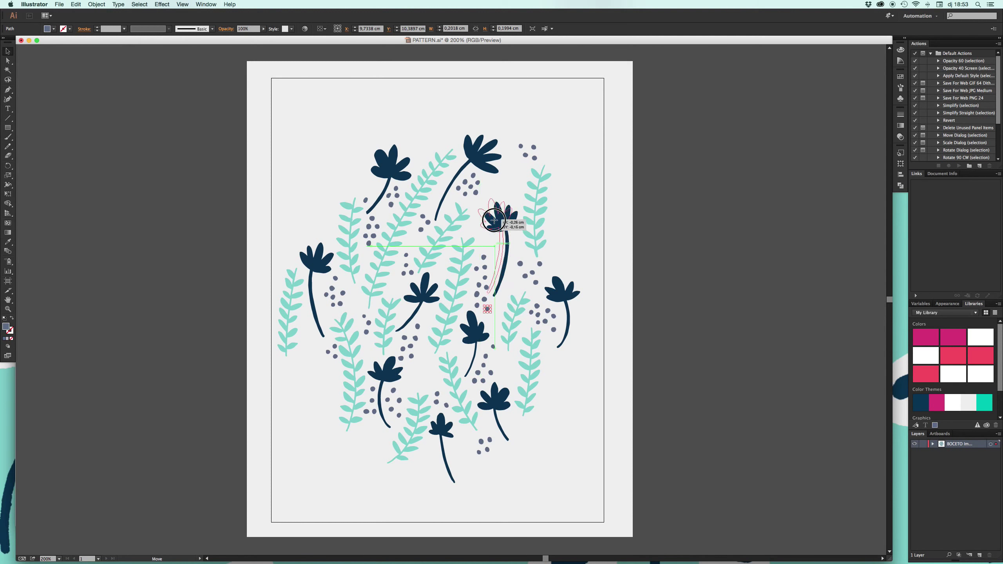
left_click_drag(513, 196, 516, 223)
Step: Nudge two small dot clusters on the right down and left
left_click(533, 272)
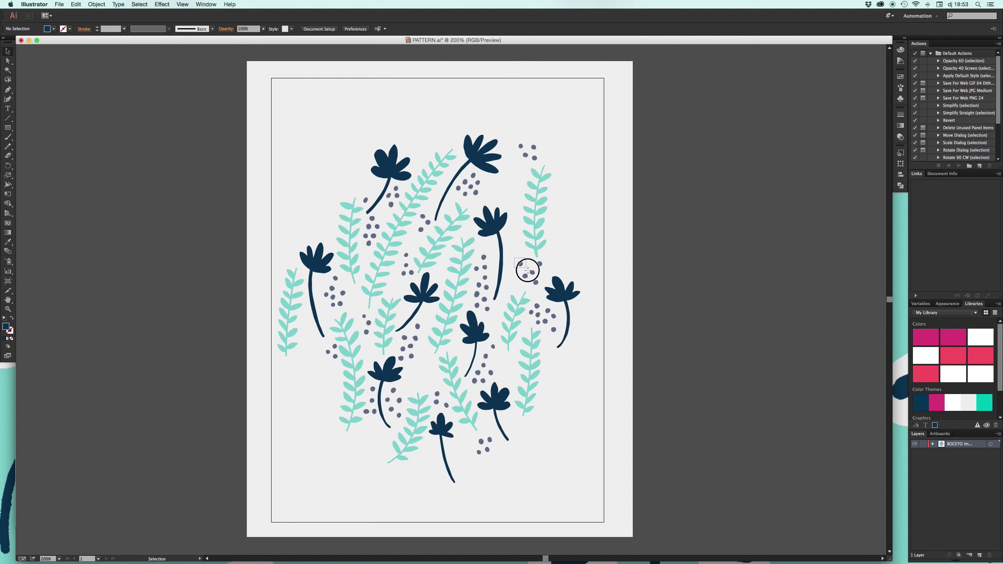
mouse_move(533, 273)
left_mouse_down()
mouse_move(520, 278)
mouse_move(528, 246)
mouse_move(544, 243)
left_mouse_up()
left_click(581, 218)
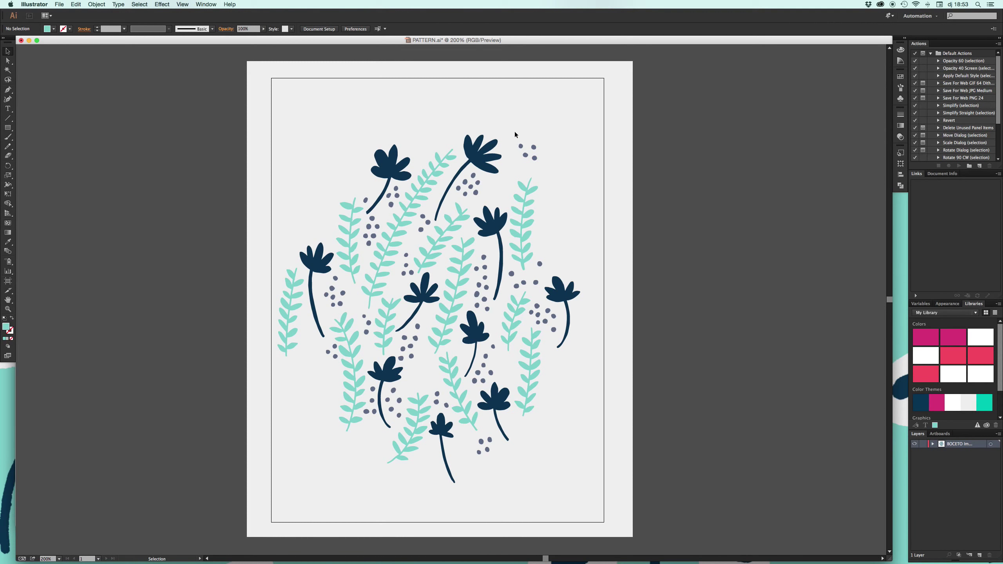
left_click_drag(535, 149, 503, 194)
left_click(560, 148)
Step: Lower the left fern and fine-tune its position
left_click_drag(295, 327, 304, 364)
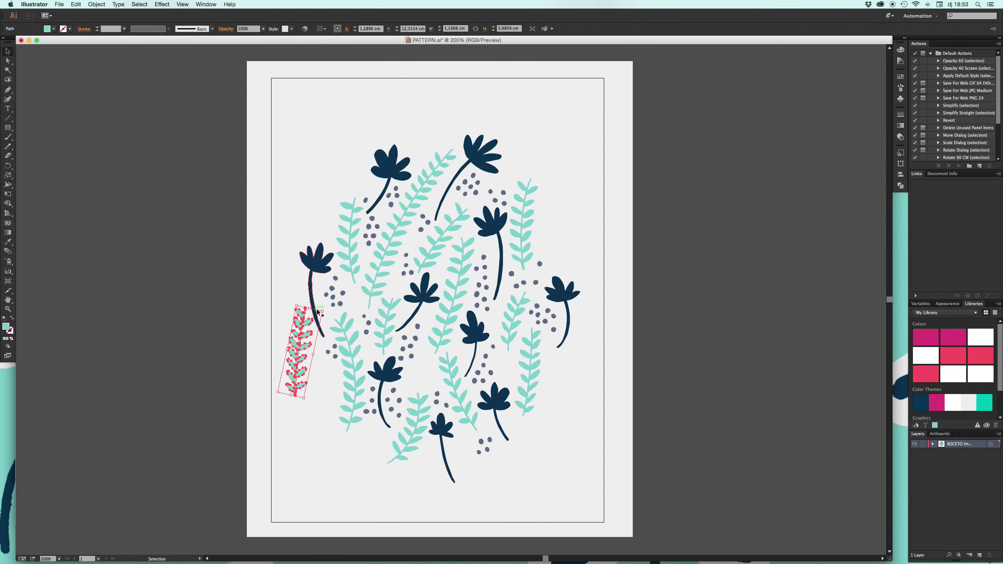
left_click_drag(302, 325, 297, 284)
left_click(297, 283)
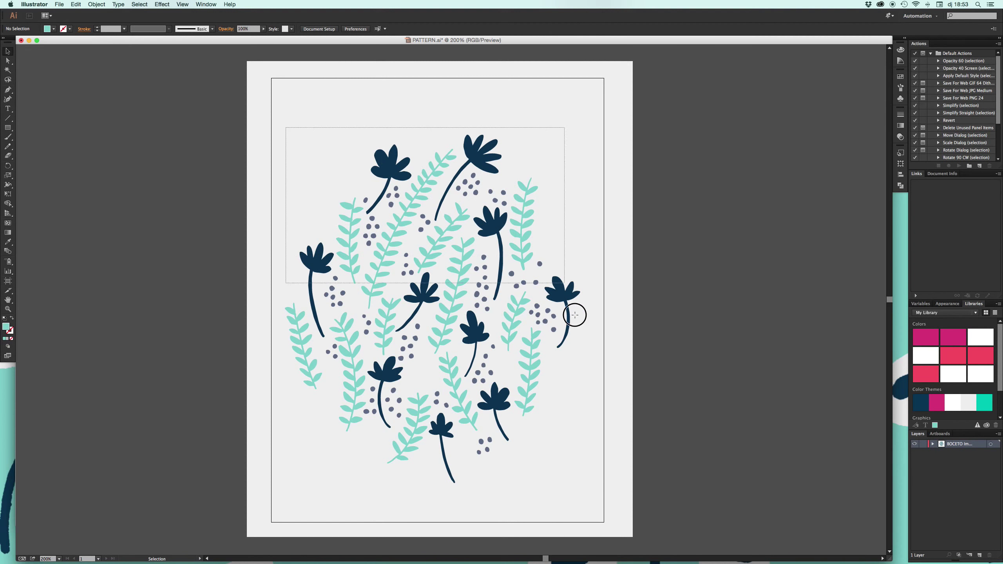
Step: Shift the whole cluster slightly right and up, and raise a lower fern
left_click_drag(284, 127, 594, 486)
left_click_drag(551, 302, 564, 294)
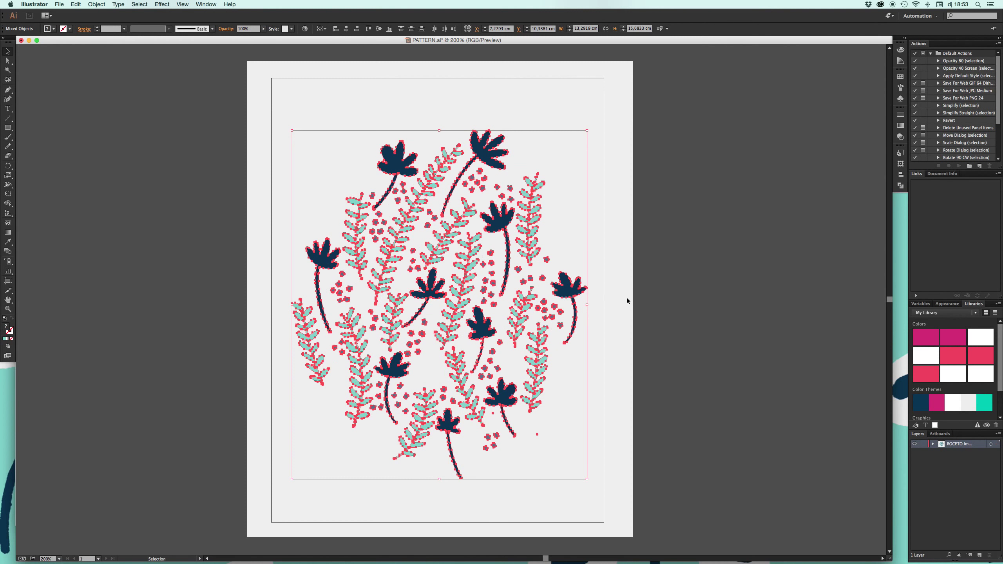
left_click(627, 298)
mouse_move(432, 420)
left_mouse_down()
mouse_move(433, 368)
mouse_move(414, 391)
mouse_move(426, 347)
left_mouse_up()
left_click(434, 466)
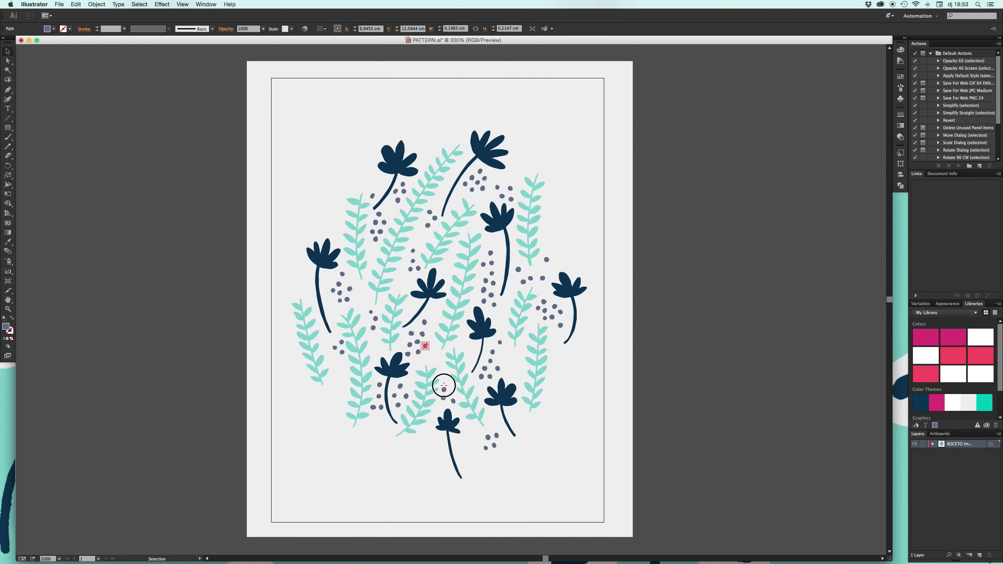
Step: Reposition a small dot near the bottom flower
mouse_move(426, 347)
left_mouse_down()
mouse_move(436, 351)
mouse_move(428, 355)
left_mouse_up()
left_click_drag(444, 393, 441, 406)
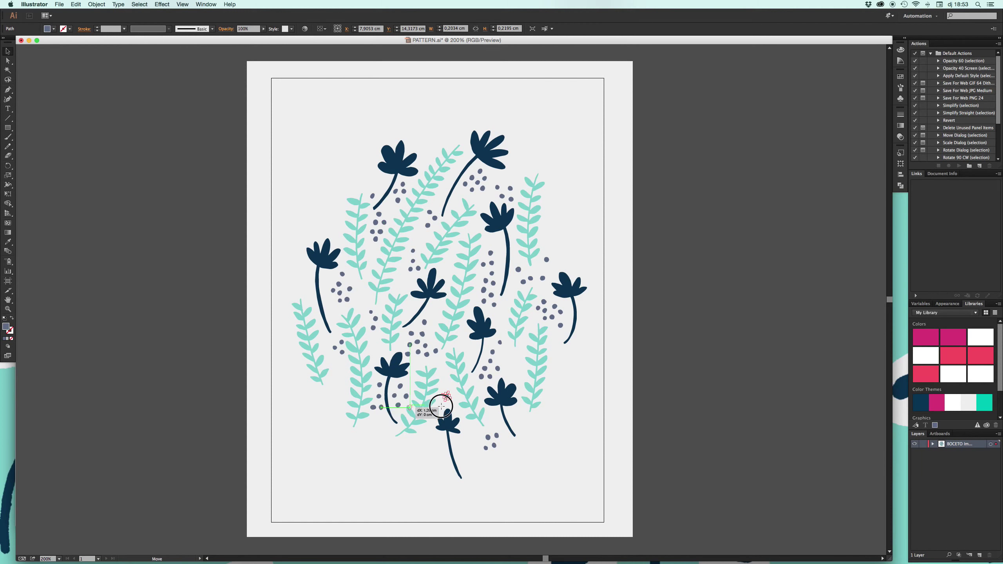
left_click_drag(442, 406, 442, 389)
key("super+shift+a")
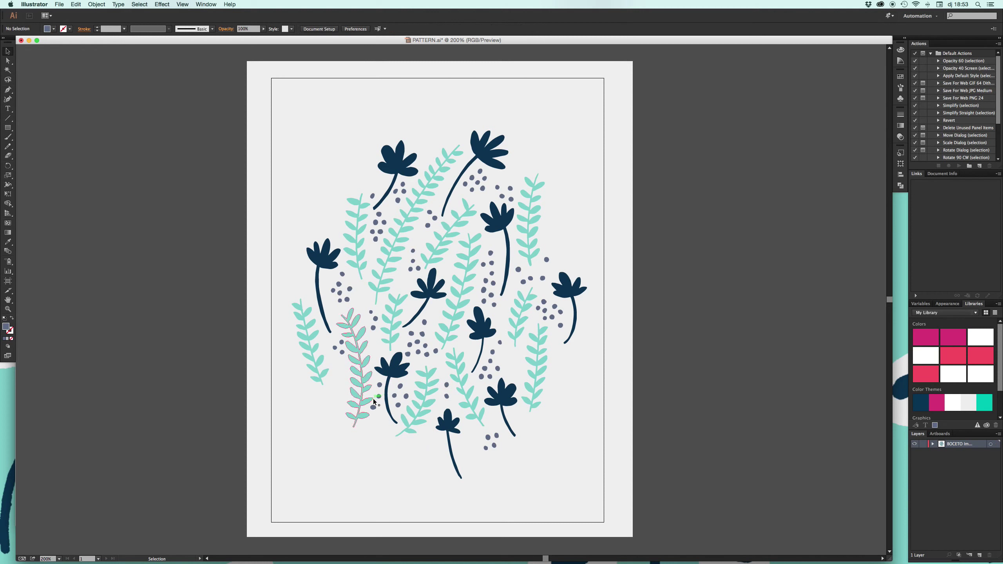
Step: Move dots from the left fern area toward the bottom flower and settle one in the left cluster
left_click_drag(374, 401, 448, 403)
left_click_drag(380, 385, 441, 403)
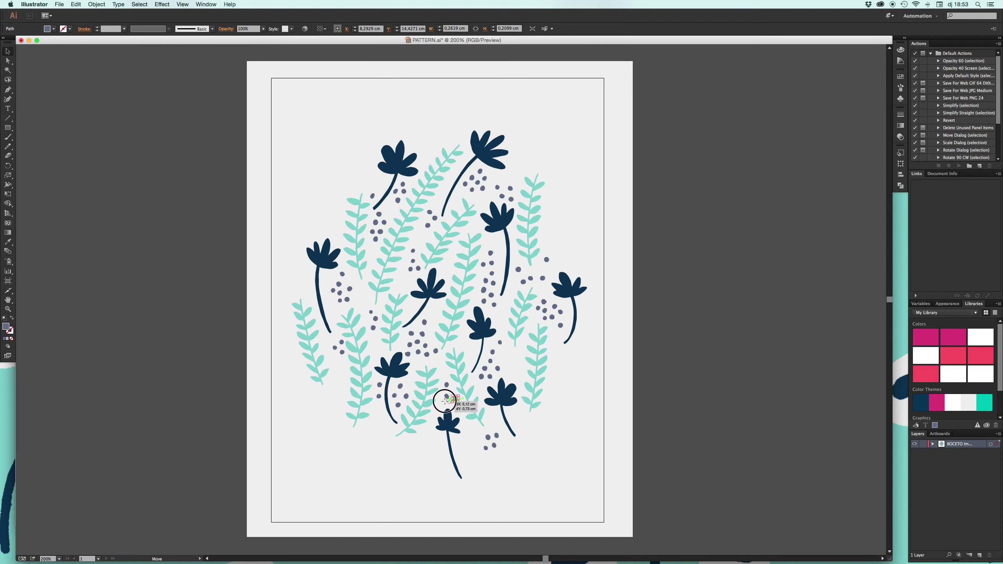
left_click(595, 410)
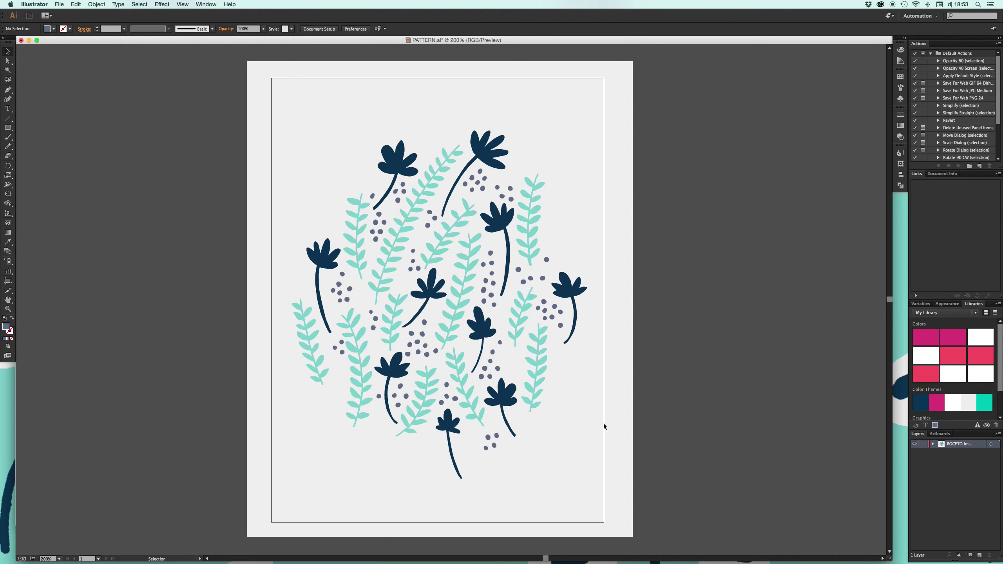
left_click_drag(380, 400, 379, 384)
left_click_drag(378, 321, 376, 394)
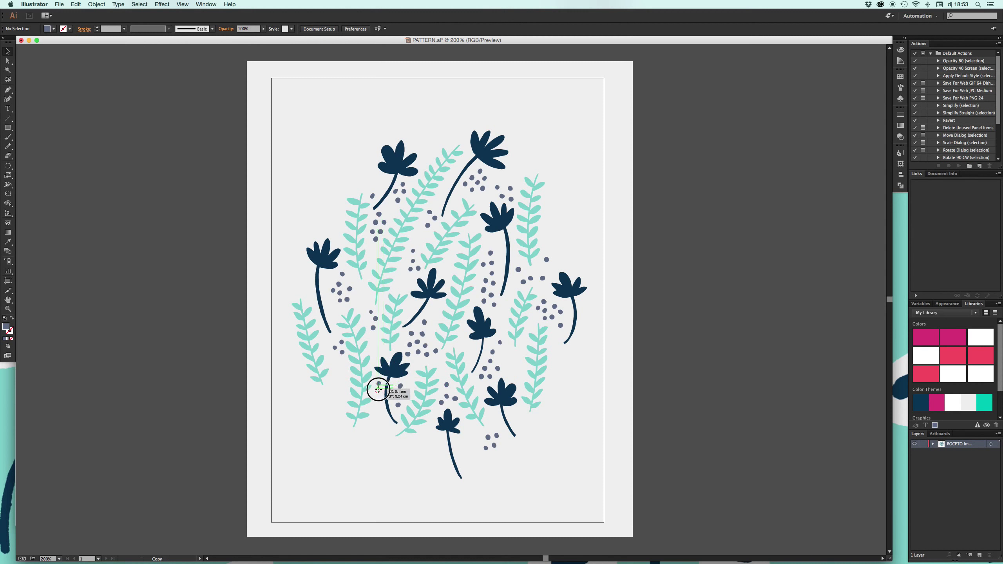
left_click(377, 438)
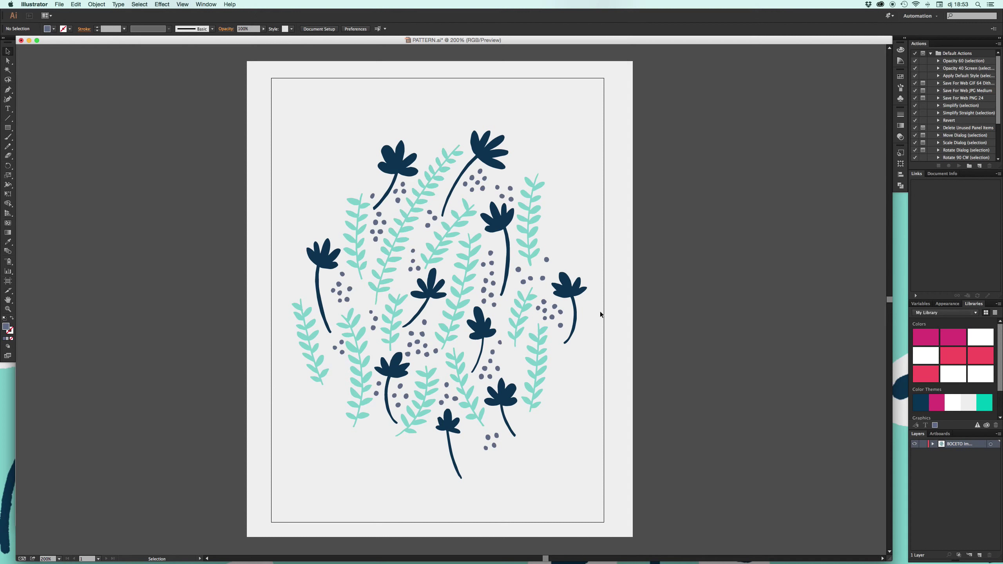
Step: Move the teal fern down, reflect it horizontally, and rotate it across the bottom edge
left_click(415, 193)
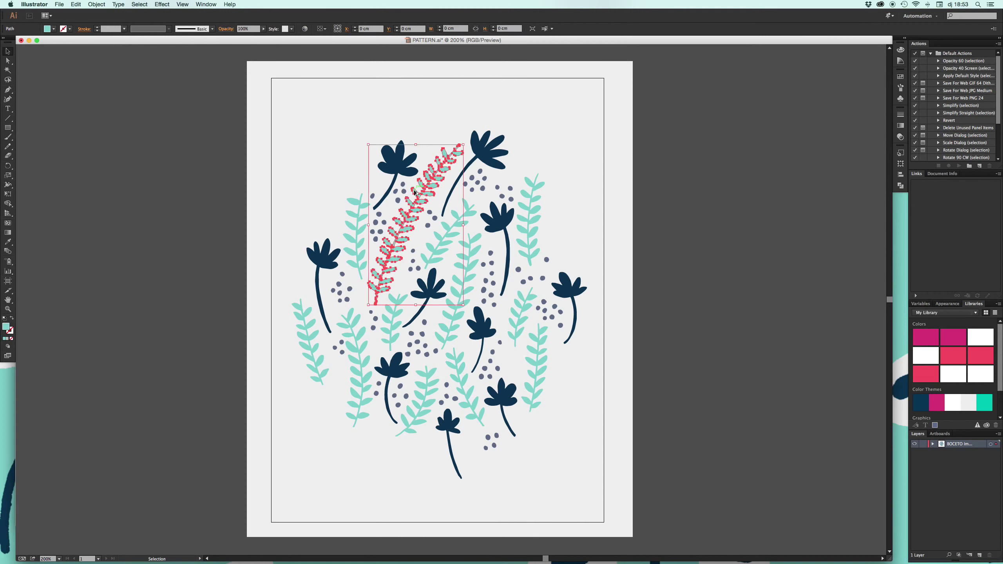
left_click_drag(415, 192, 496, 260)
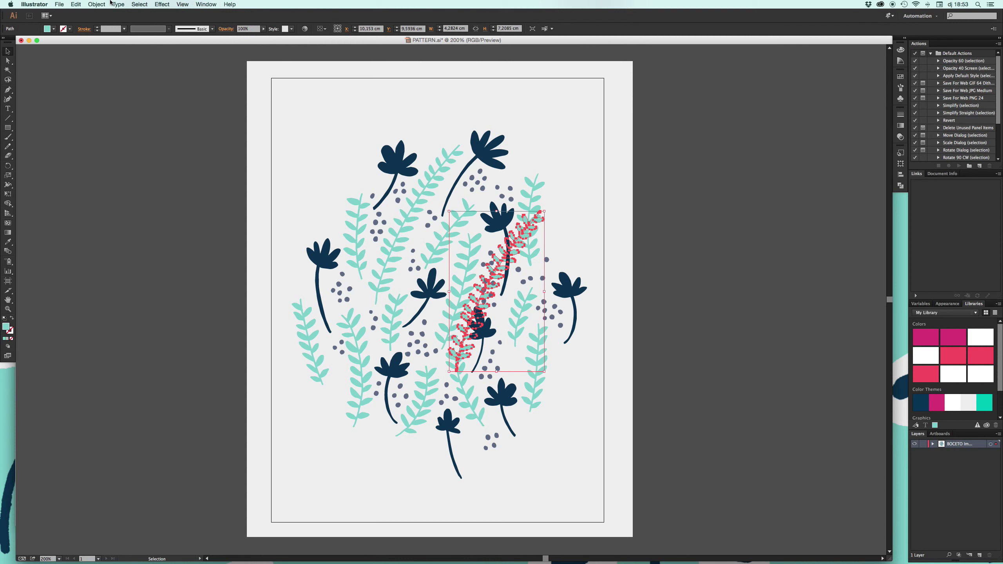
left_click(103, 3)
left_click(193, 38)
left_click(542, 343)
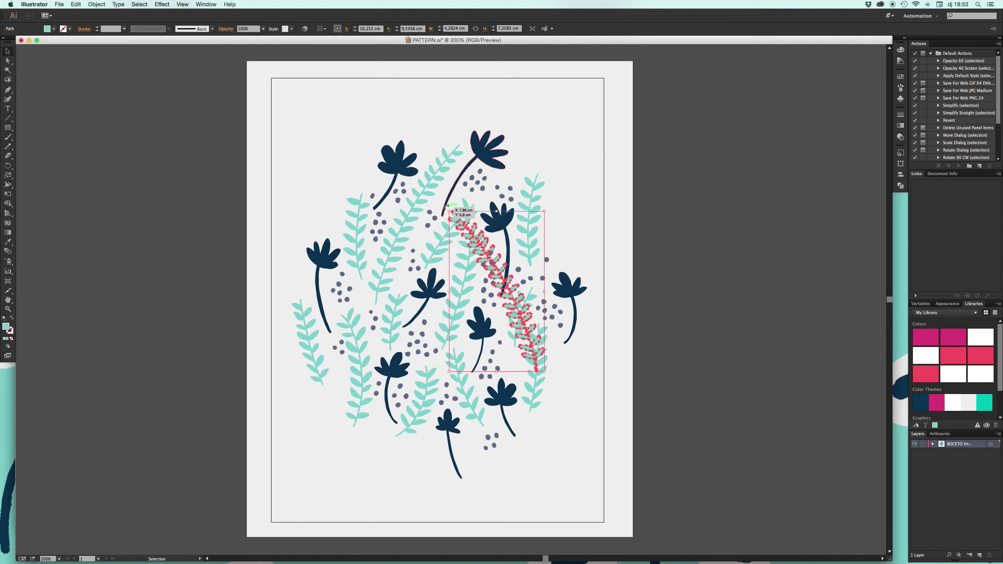
mouse_move(447, 206)
left_mouse_down()
mouse_move(502, 205)
mouse_move(383, 429)
left_mouse_up()
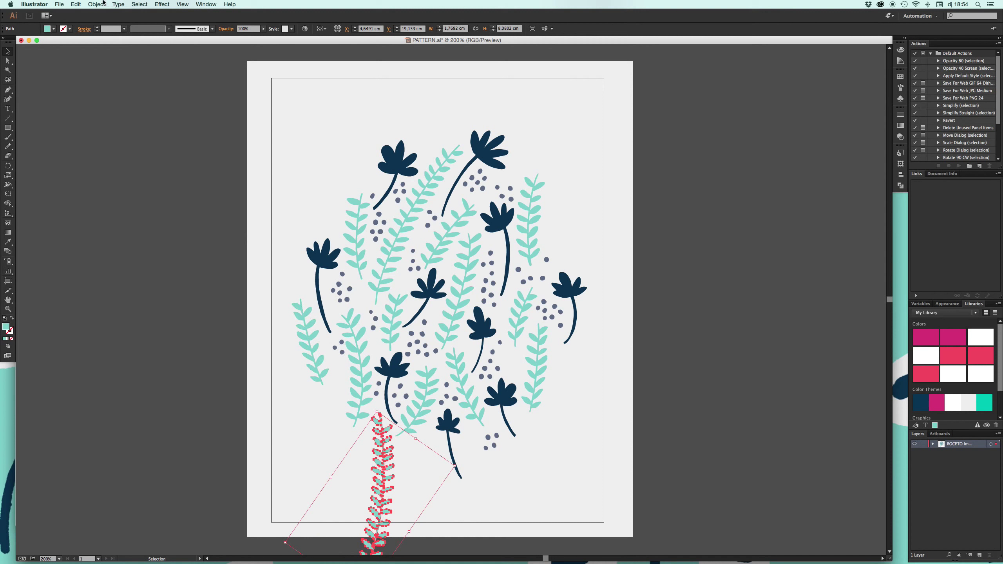
Step: Place a copy of the fern 20 cm directly above, across the top edge
left_click(97, 5)
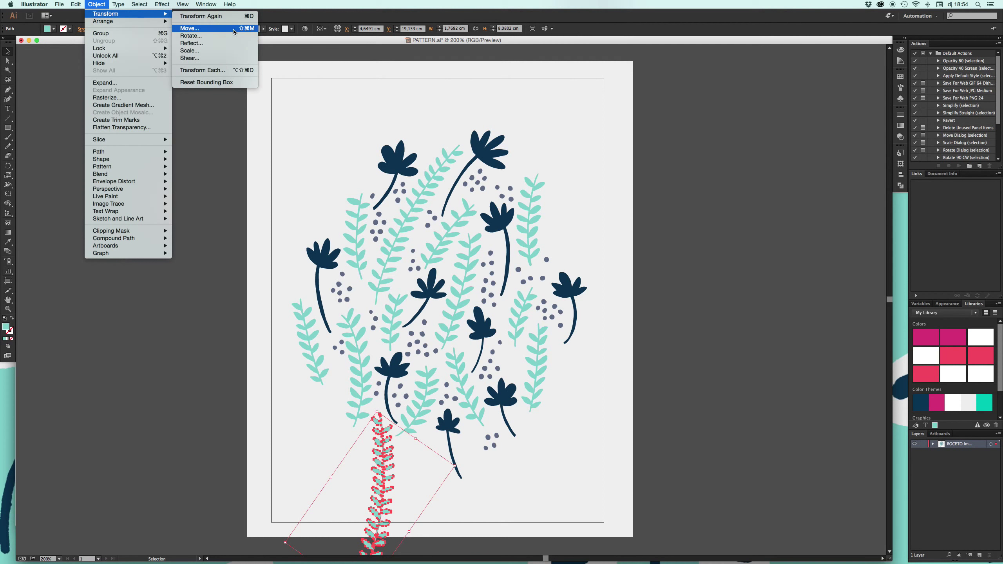
left_click(190, 40)
type("0")
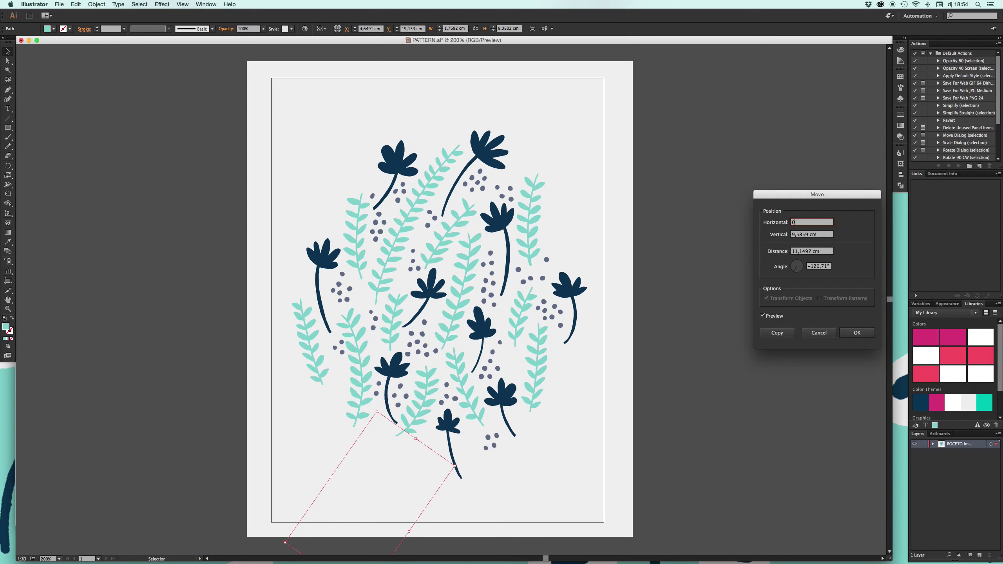
key("Tab")
type("-20")
key("Tab")
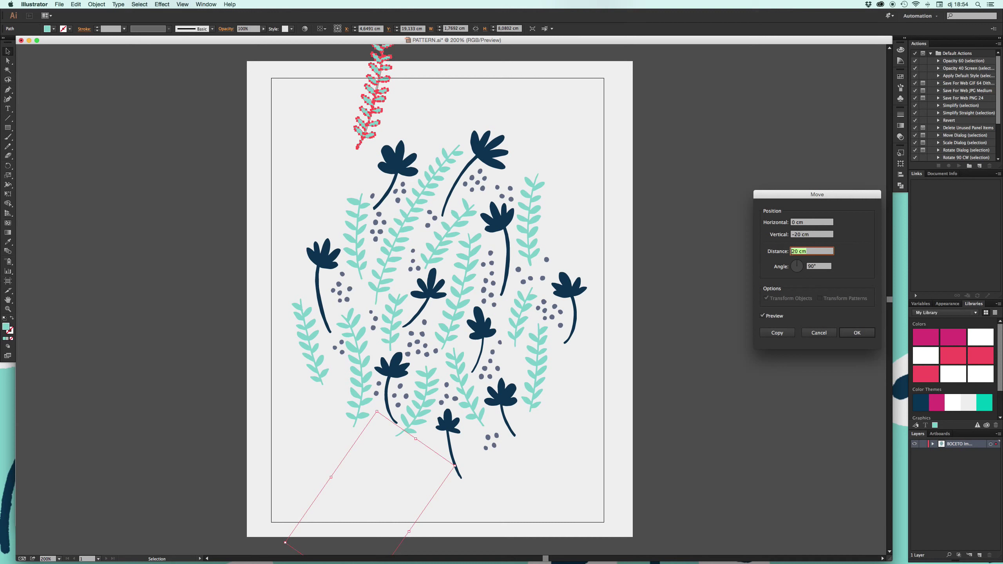
left_click(777, 333)
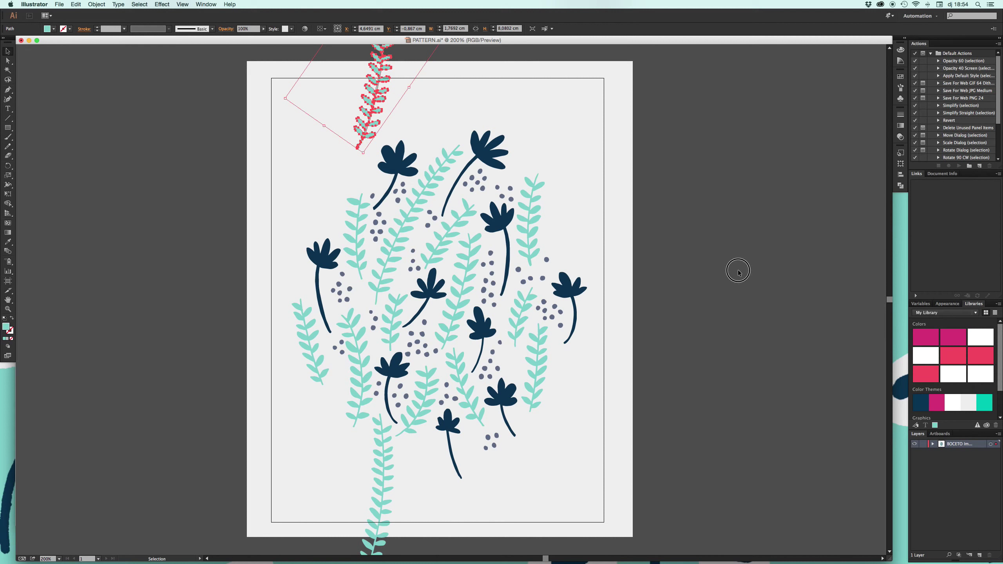
left_click(620, 297)
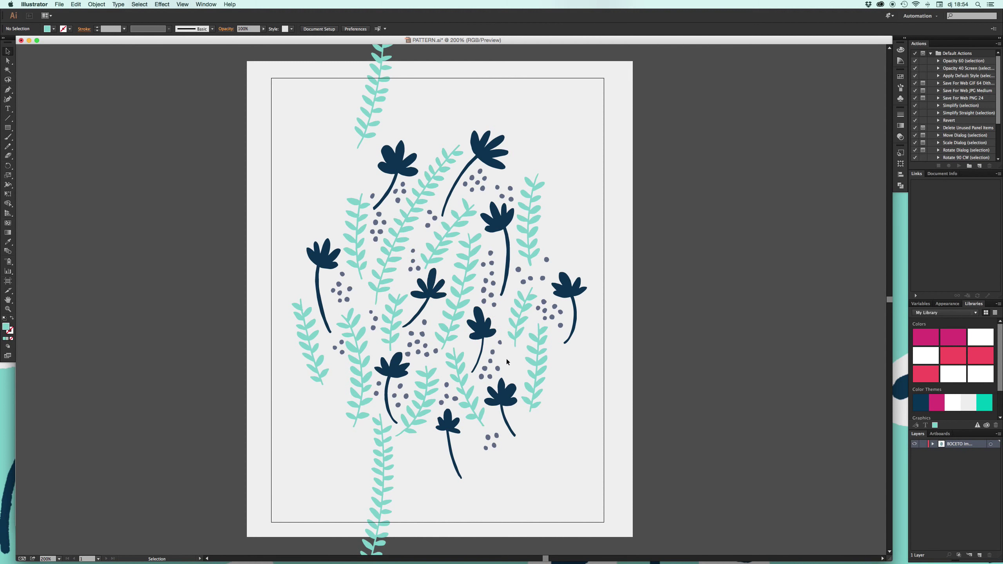
Step: Duplicate the dot cluster by the lower flowers up beside the top-left flower
left_click(486, 375)
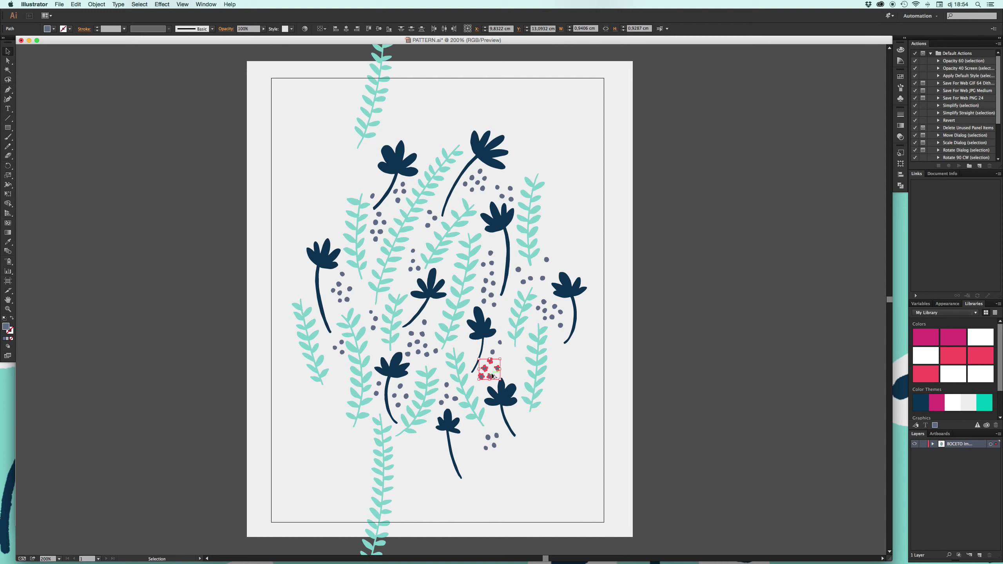
left_click_drag(493, 376, 361, 155)
left_click(413, 130)
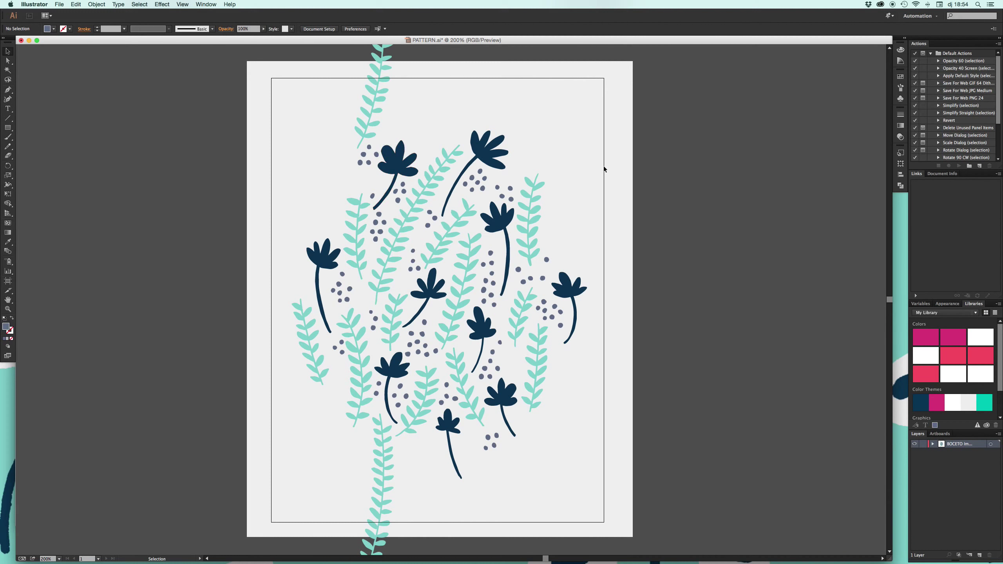
Step: Place a copy of the small grey dot cluster and save the pattern document
mouse_move(563, 306)
left_mouse_down()
mouse_move(519, 366)
mouse_move(502, 357)
mouse_move(502, 341)
left_mouse_up()
left_click(526, 370)
left_click(584, 214)
left_click(59, 4)
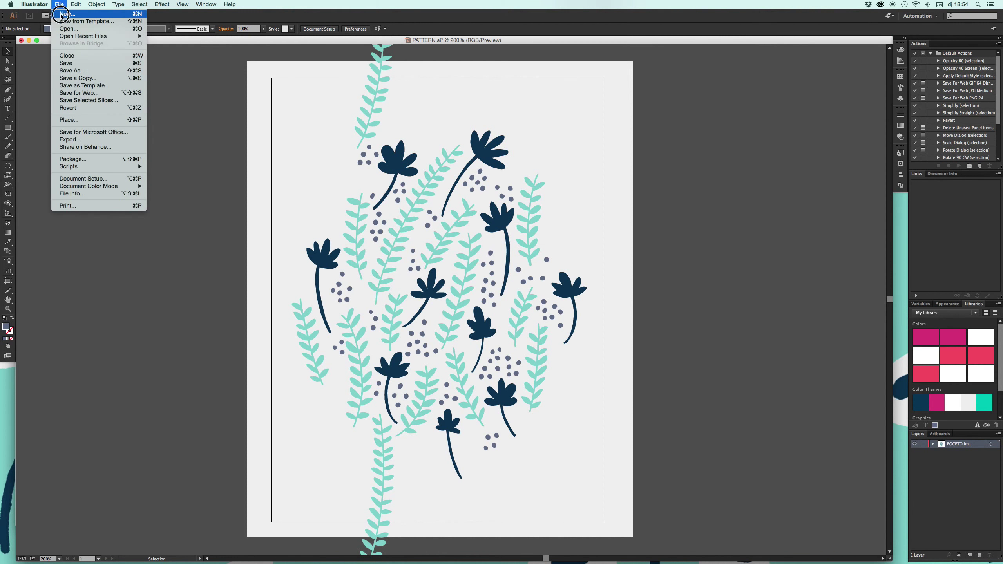
left_click(66, 63)
left_click(268, 94)
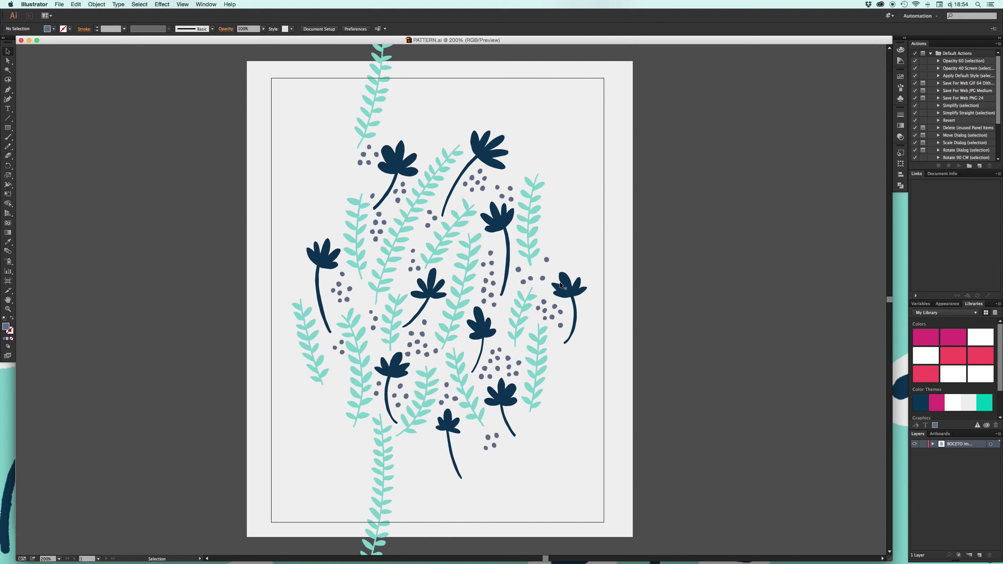
Step: Duplicate a navy flower, reflect it vertically, and set it across the bottom edge
left_click_drag(515, 213, 599, 147)
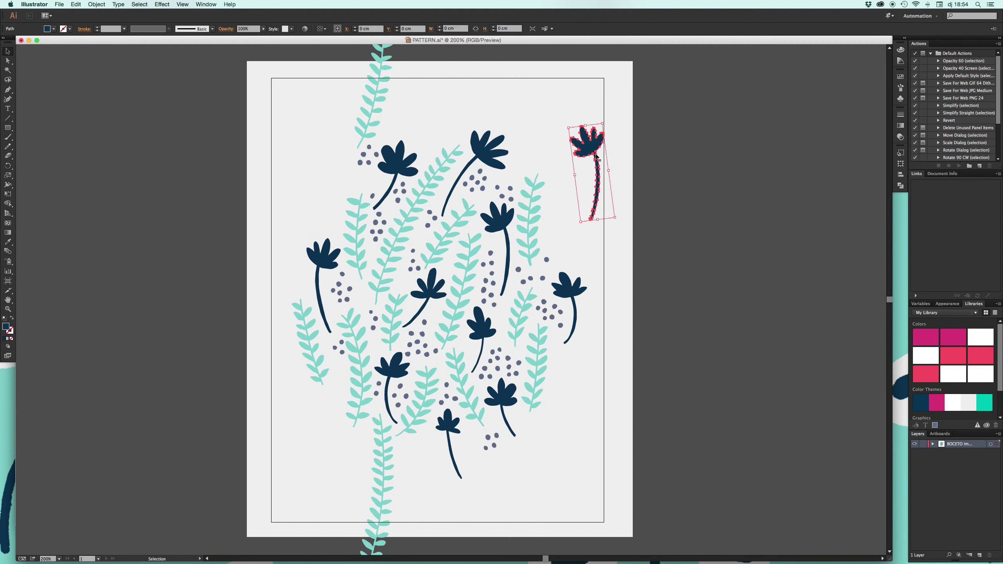
left_click(99, 4)
mouse_move(105, 14)
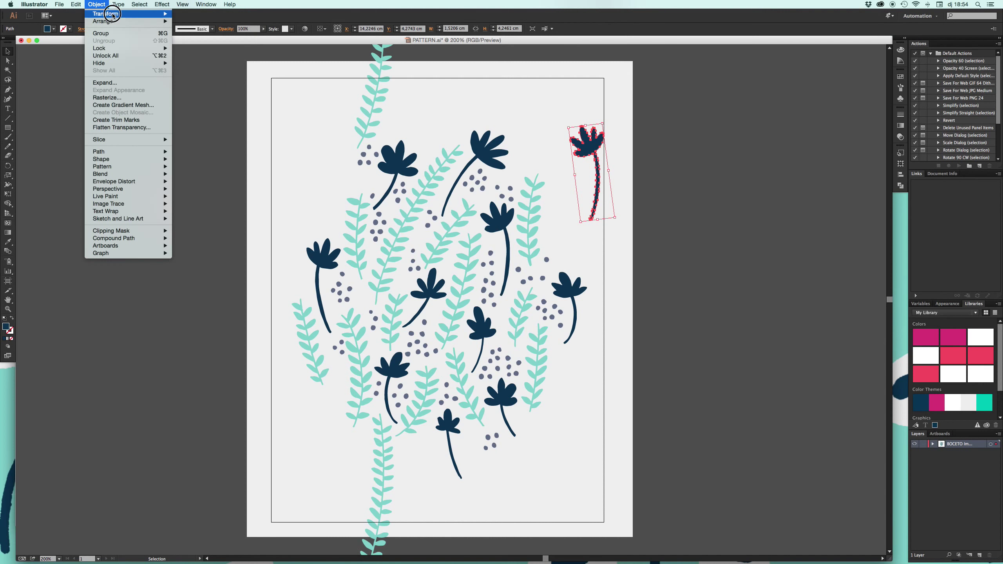
left_click(195, 38)
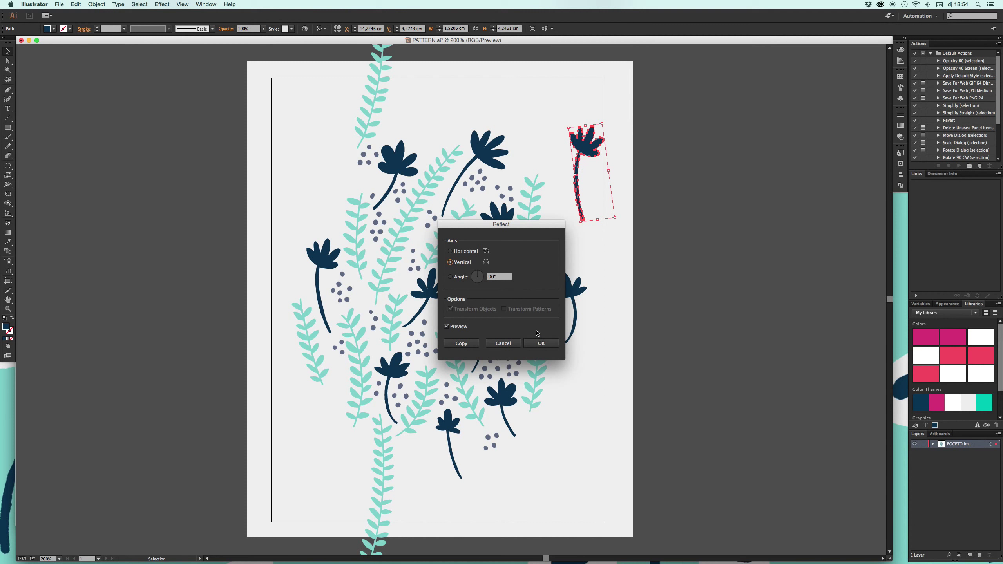
left_click(540, 343)
mouse_move(586, 140)
left_mouse_down()
mouse_move(412, 61)
mouse_move(464, 444)
mouse_move(423, 460)
left_mouse_up()
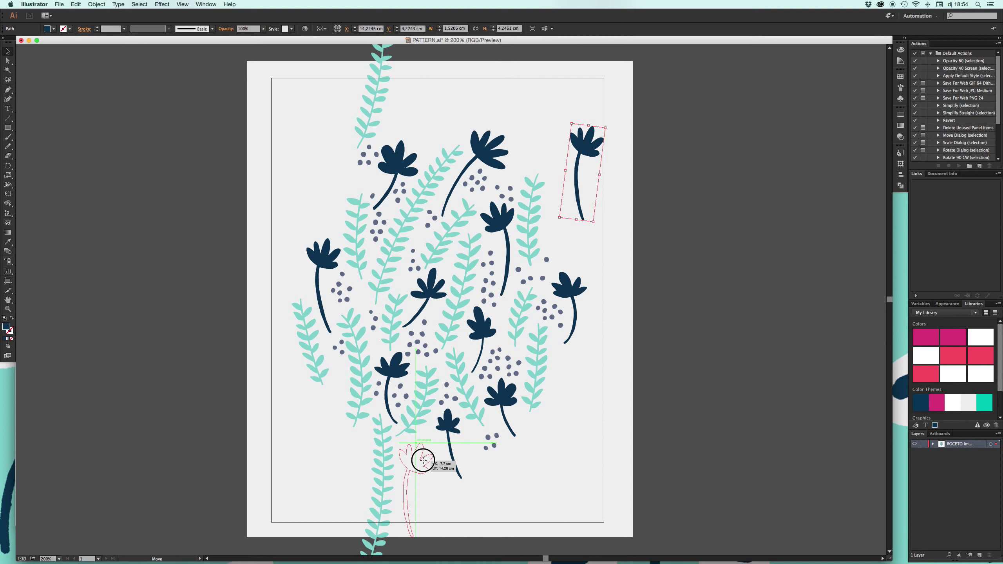
left_click_drag(423, 460, 423, 461)
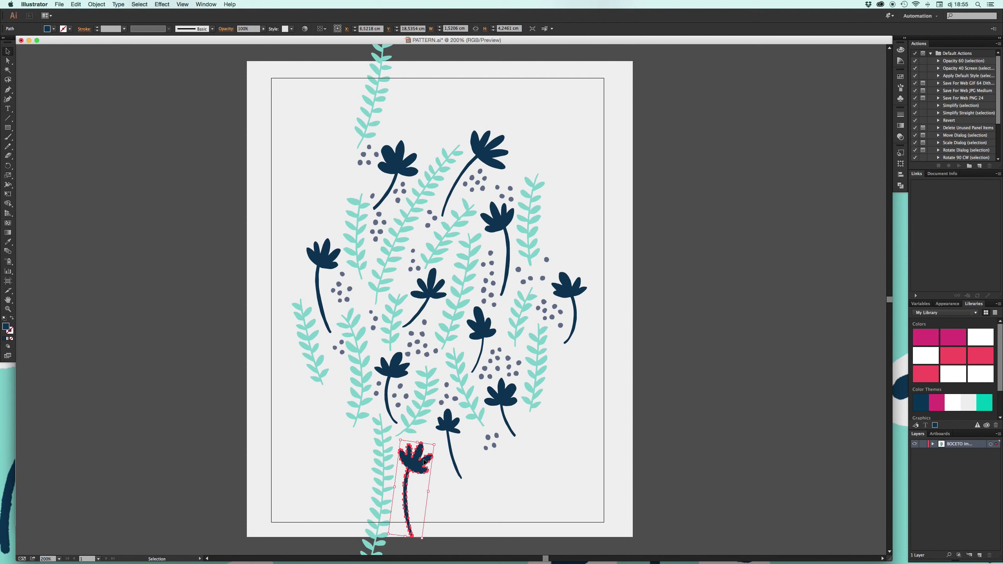
Step: Attempt a precise Move copy of the flower, then undo the misplaced horizontal copy
left_click(96, 4)
mouse_move(106, 13)
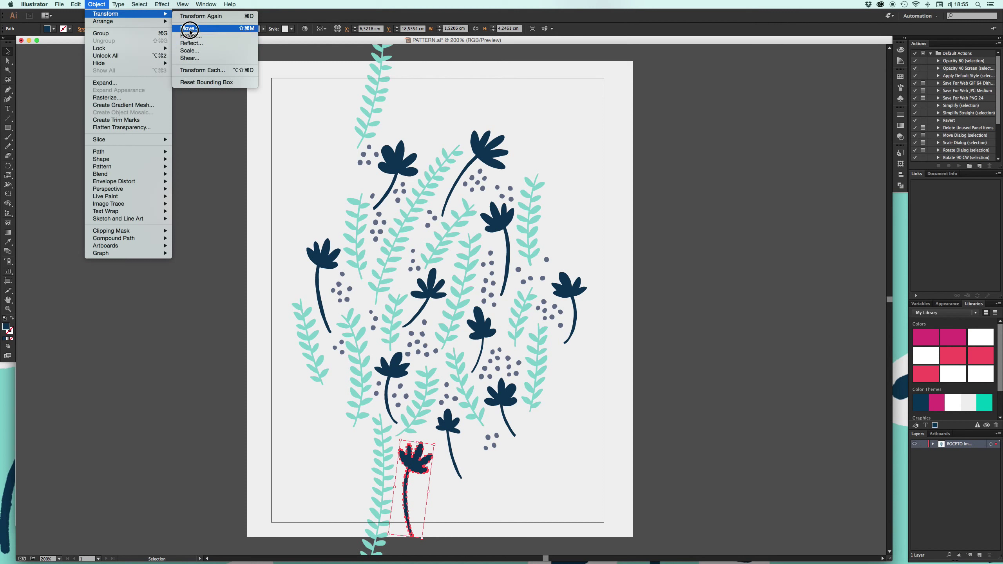
left_click(190, 34)
type("-20")
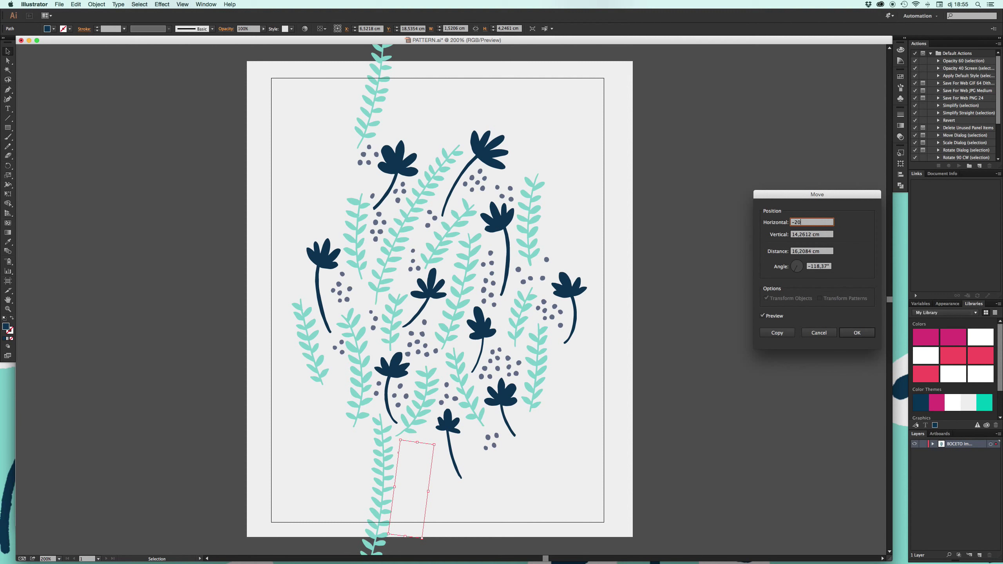
key("Tab")
type("0")
key("Tab")
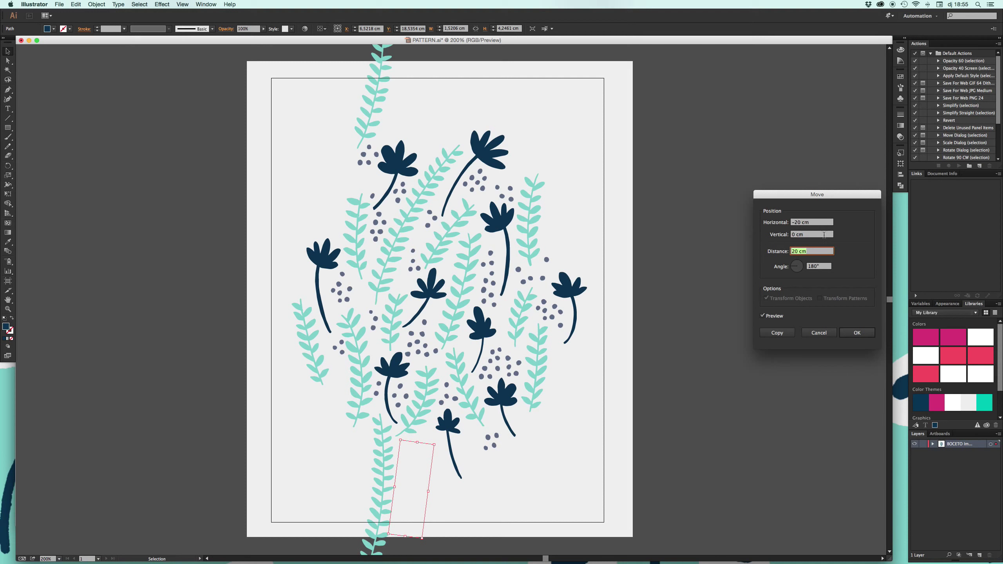
left_click(778, 334)
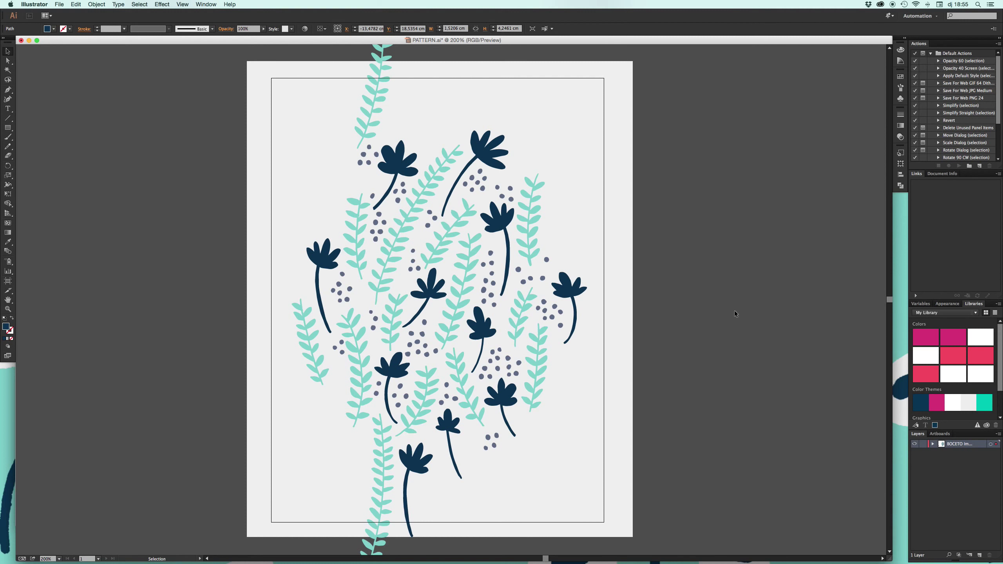
key("ctrl+z")
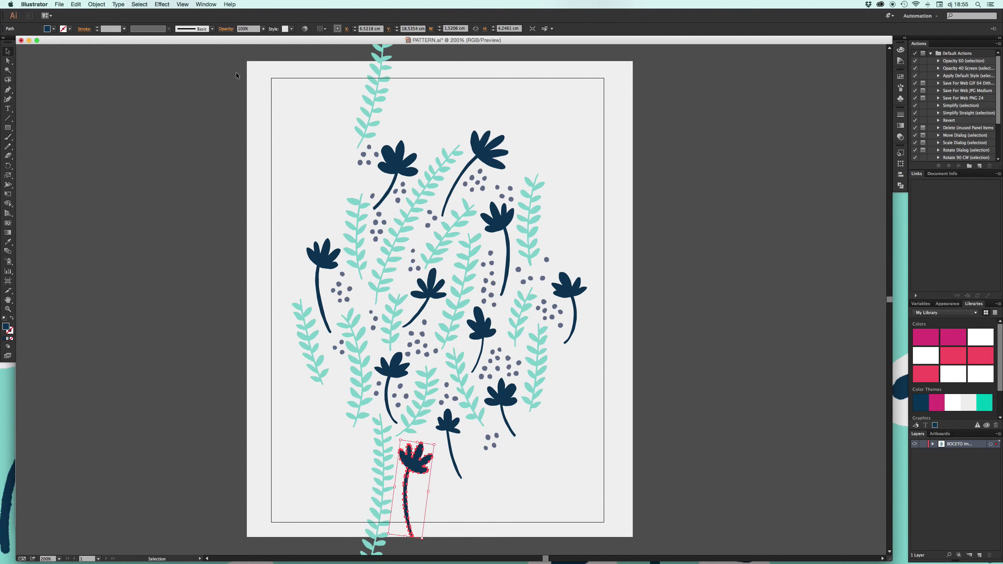
Step: Move-copy the flower with horizontal 0 and vertical -20 cm onto the top edge
left_click(102, 3)
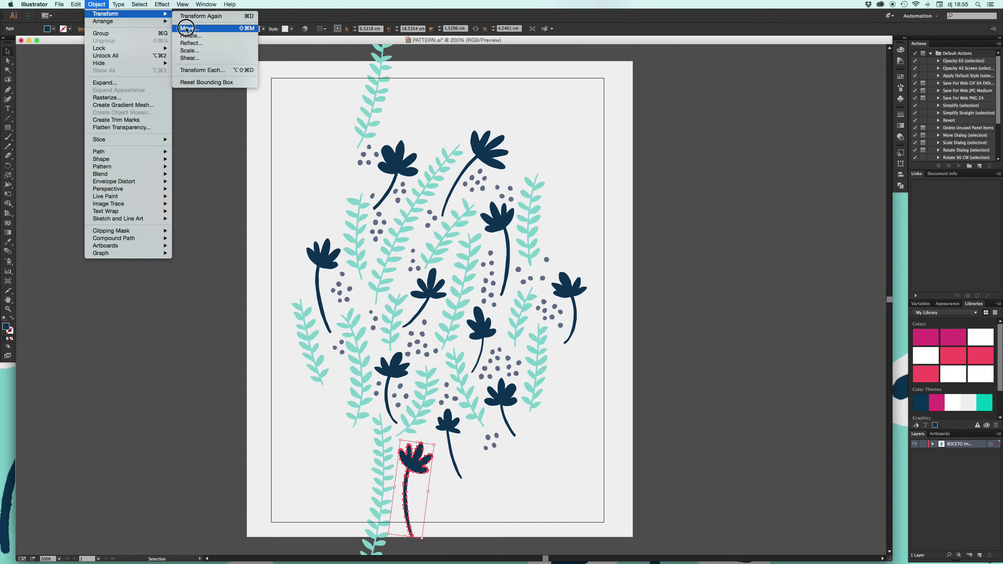
left_click(186, 28)
type("0")
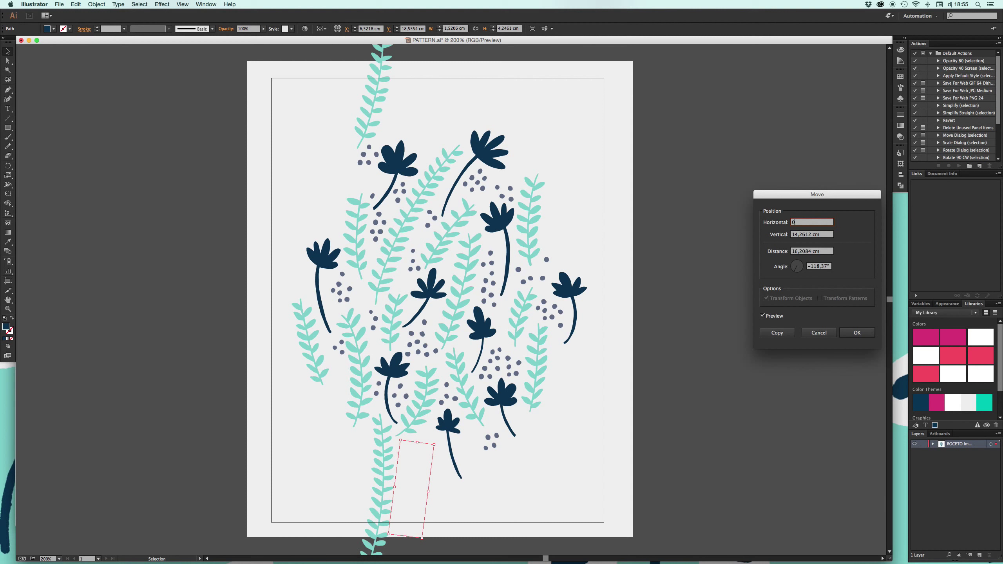
key("Tab")
type("-")
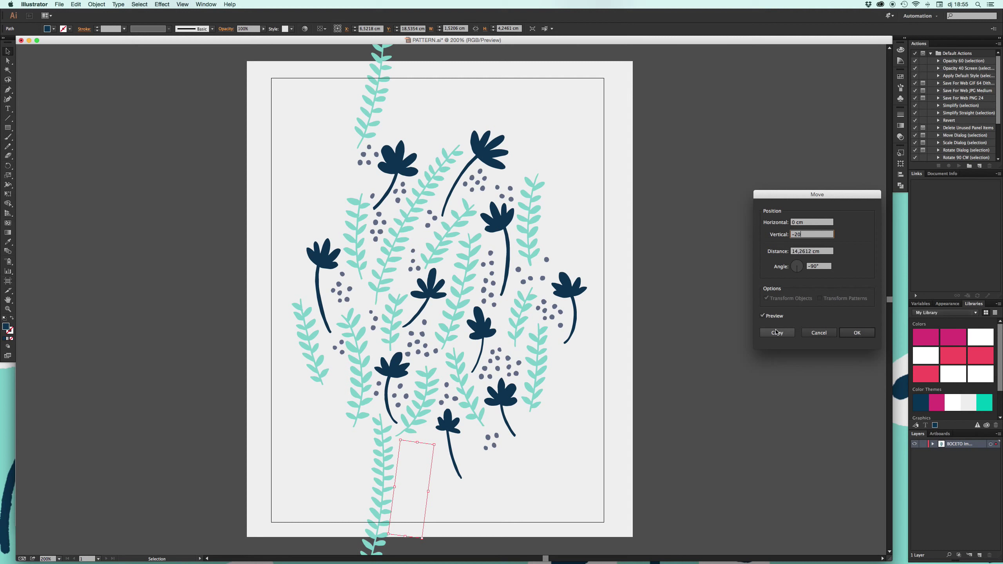
left_click(808, 251)
left_click(778, 334)
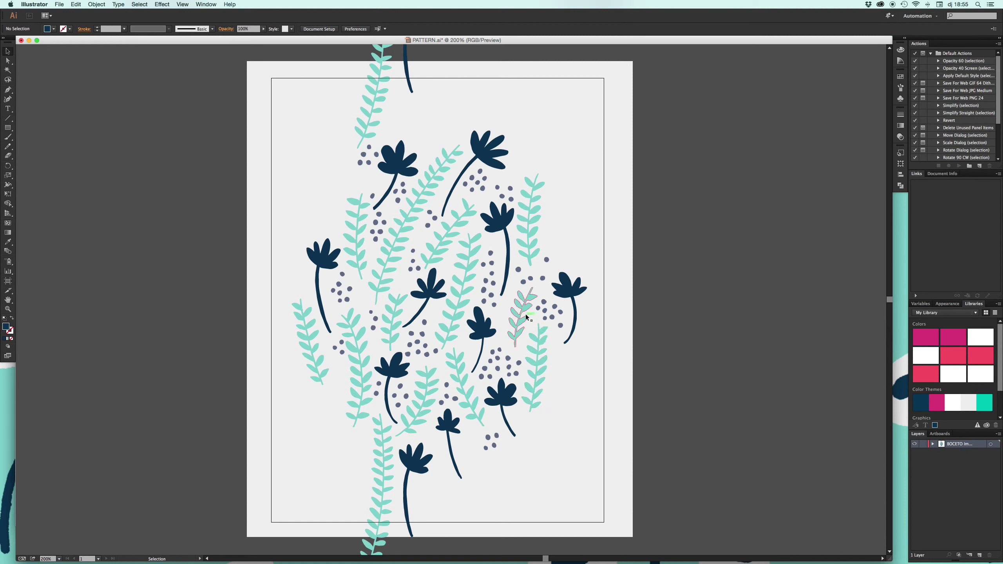
Step: Set a vertically reflected teal sprig copy beside the top vine, plus a grey dot cluster copy near it
left_click_drag(526, 310, 571, 173)
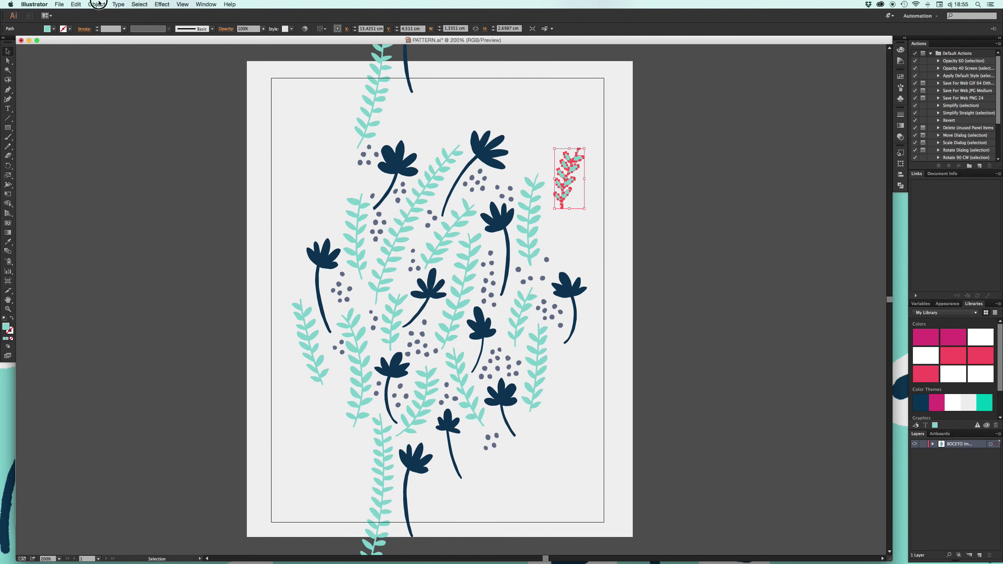
left_click(98, 4)
left_click(186, 41)
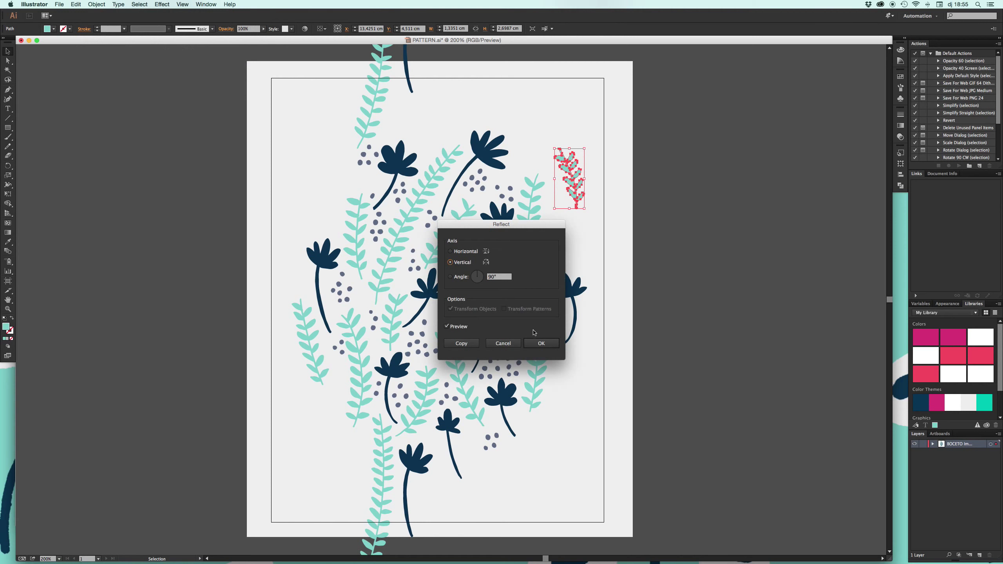
left_click(538, 342)
mouse_move(580, 158)
left_mouse_down()
mouse_move(412, 90)
mouse_move(444, 78)
mouse_move(398, 90)
left_mouse_up()
left_click(454, 75)
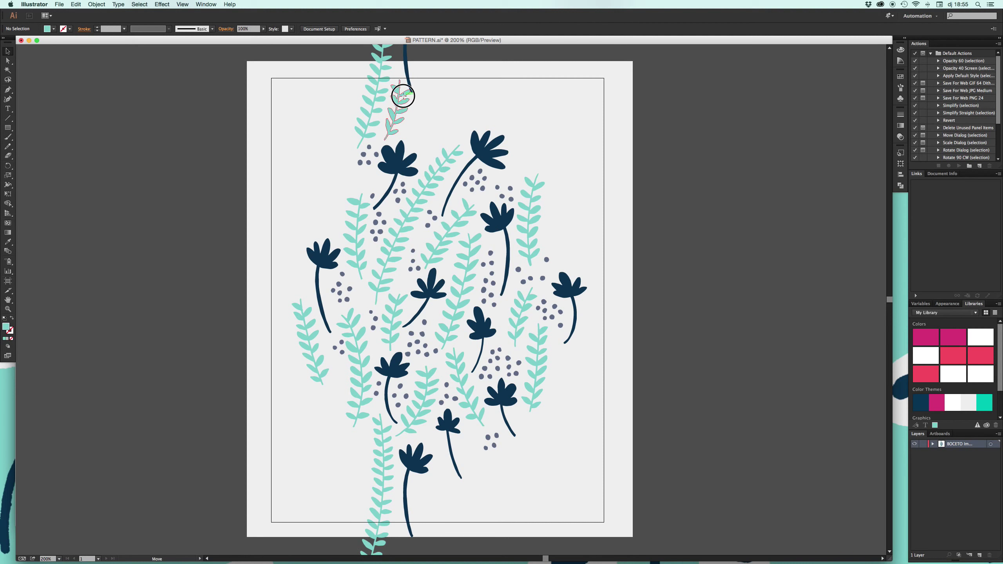
left_click_drag(403, 96, 402, 95)
left_click(436, 97)
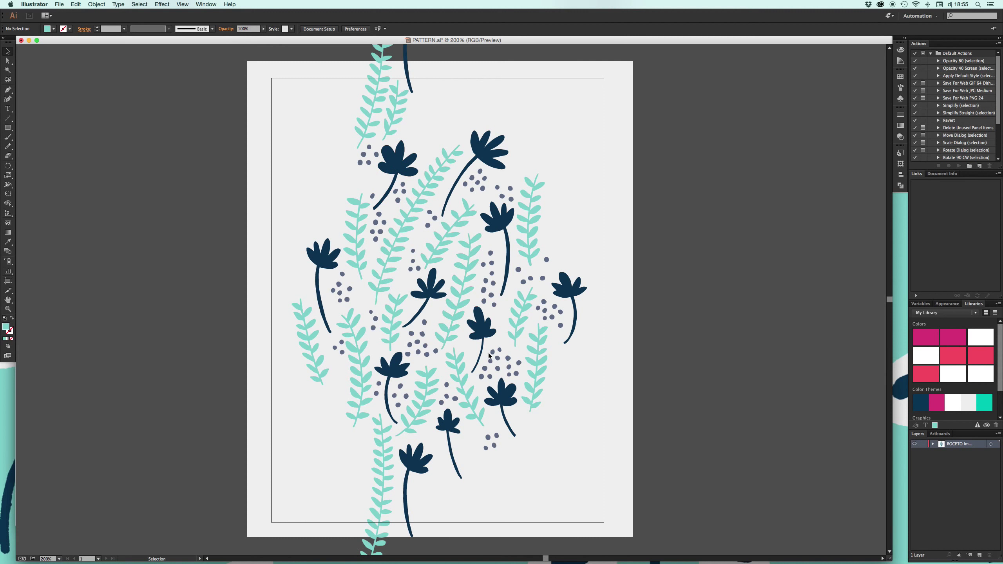
mouse_move(515, 364)
left_mouse_down()
mouse_move(408, 126)
mouse_move(411, 136)
left_mouse_up()
left_click(423, 136)
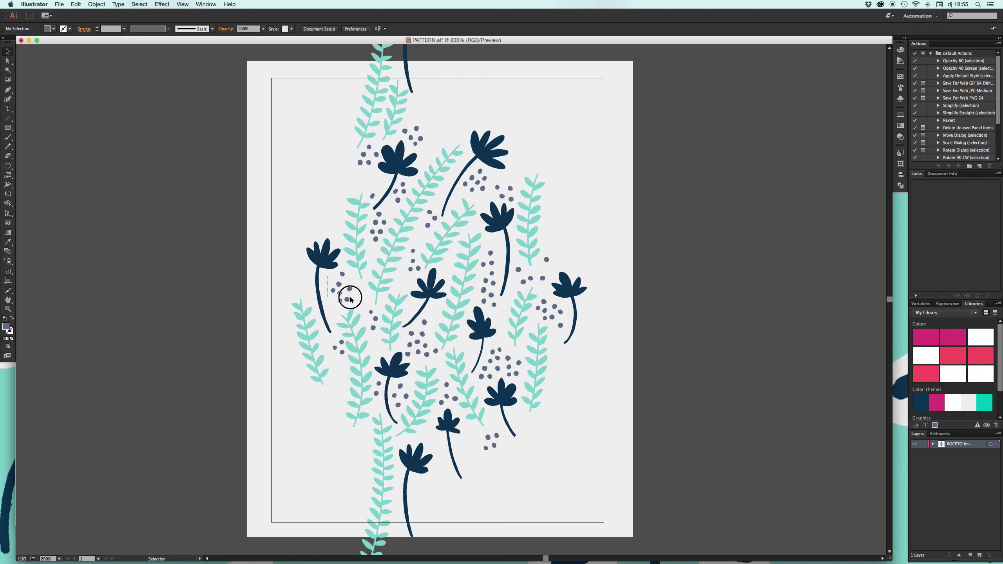
Step: Nudge a dot group and the leftmost teal sprig slightly, saving the document
left_click_drag(352, 290, 348, 297)
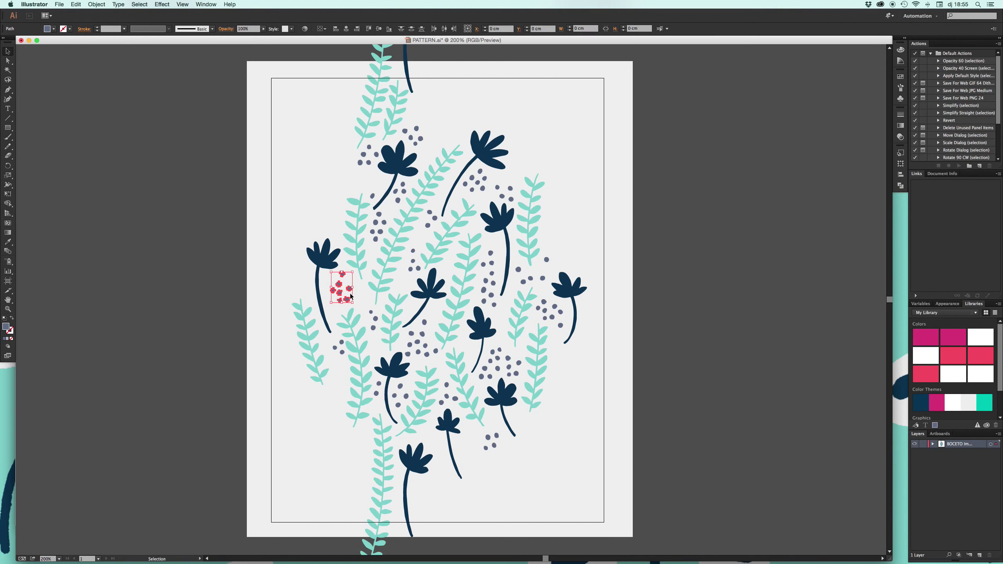
left_click(265, 240)
key("super+s")
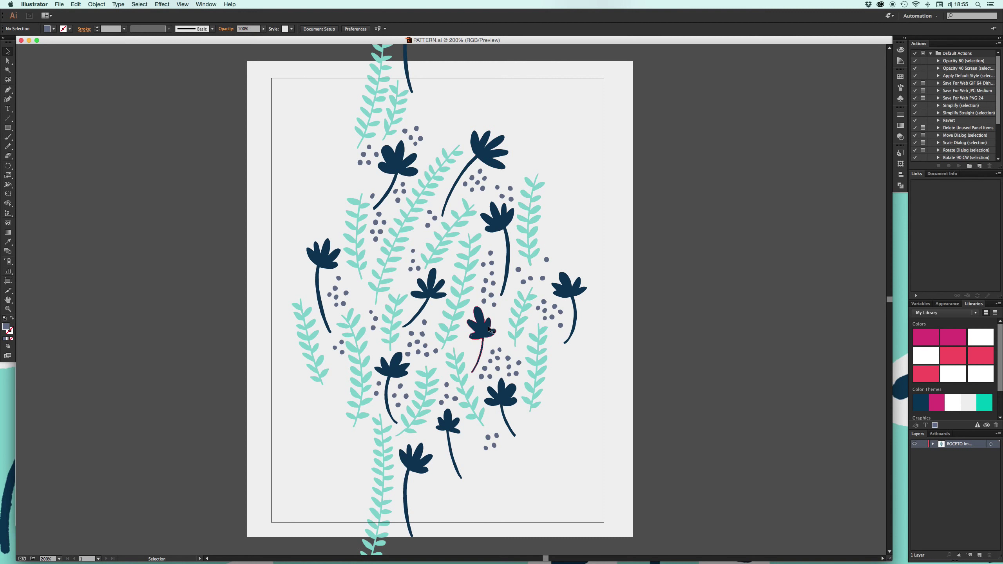
left_click_drag(324, 356, 329, 358)
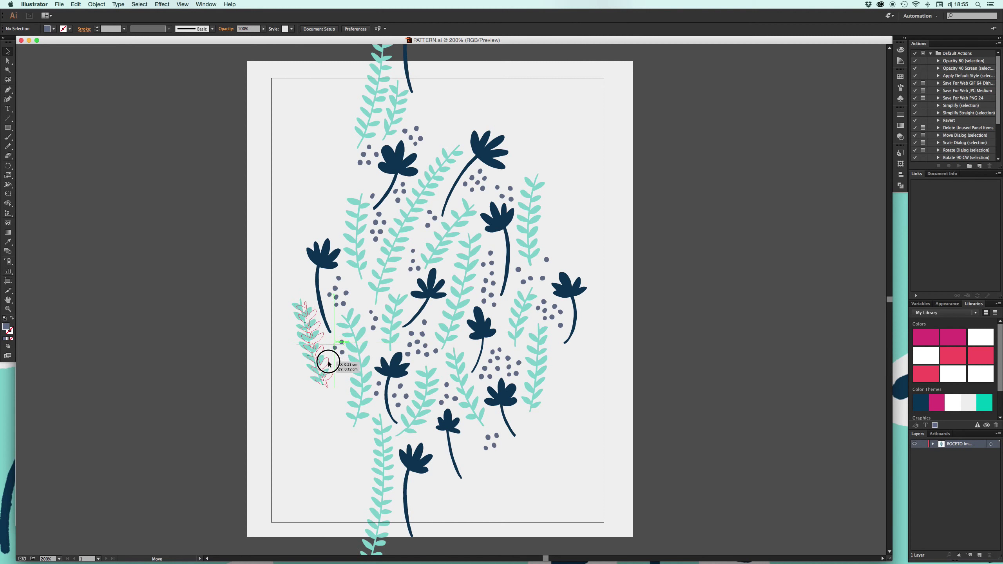
left_click(265, 228)
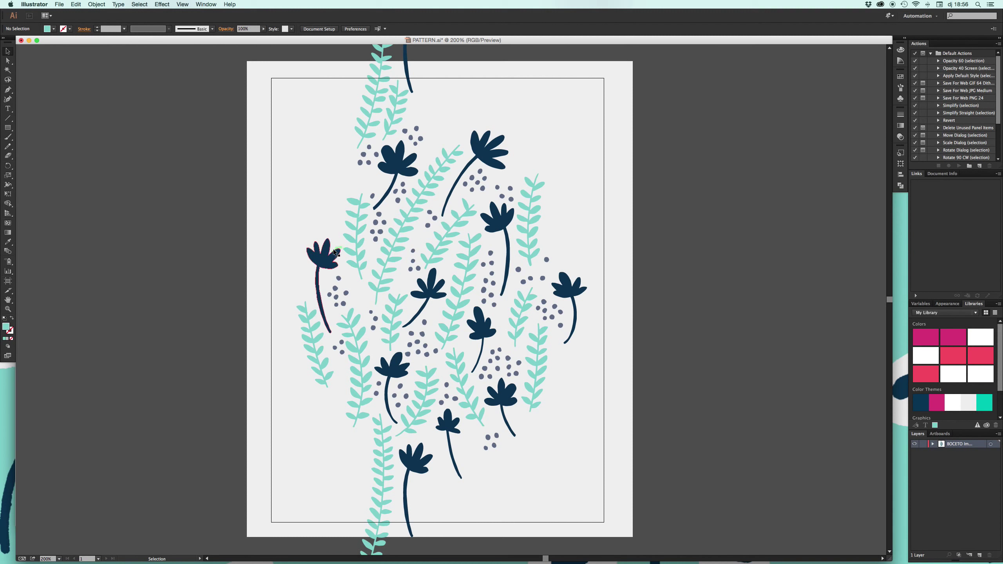
Step: Raise the left navy flower and move grey dot clusters up beside it
mouse_move(333, 250)
left_mouse_down()
mouse_move(366, 164)
mouse_move(351, 187)
left_mouse_up()
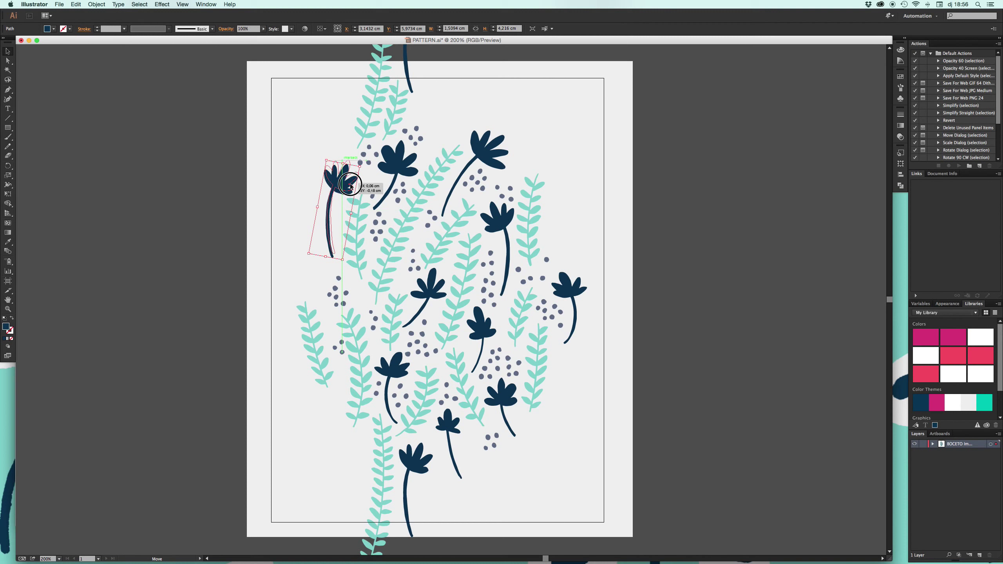
left_click(317, 186)
mouse_move(322, 271)
left_mouse_down()
mouse_move(354, 303)
mouse_move(350, 137)
left_mouse_up()
left_click(299, 146)
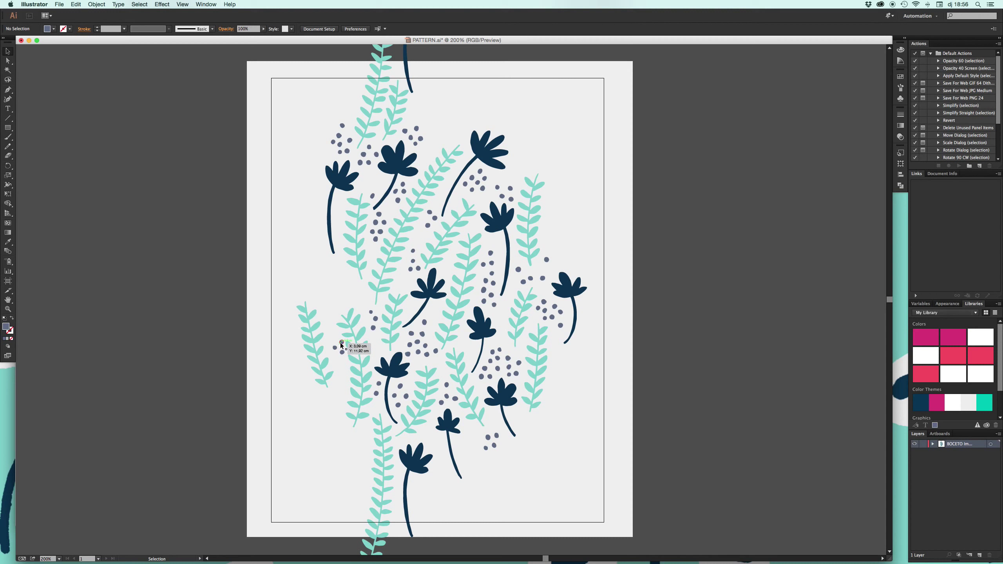
left_click(338, 347)
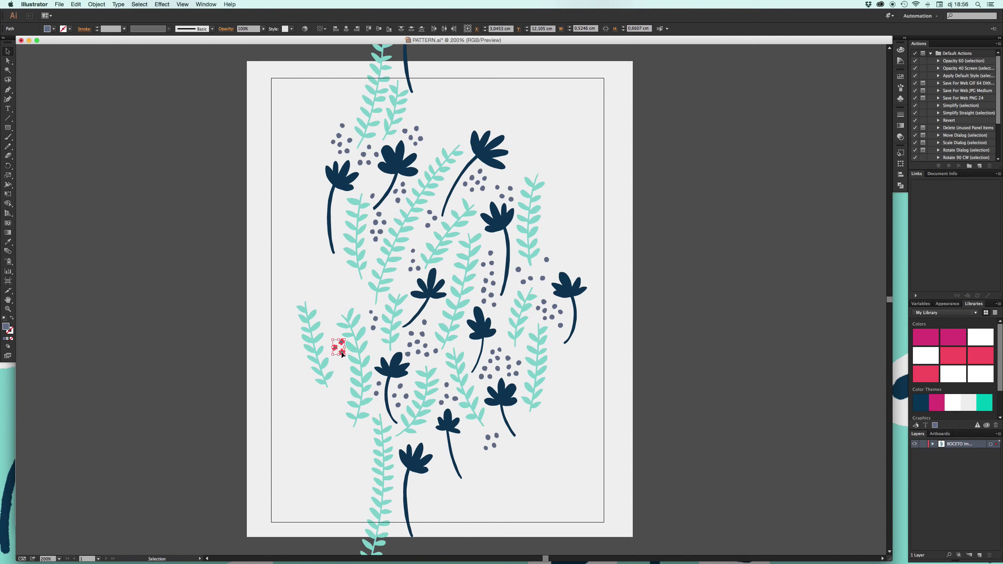
mouse_move(344, 348)
left_mouse_down()
mouse_move(343, 249)
mouse_move(320, 198)
left_mouse_up()
Step: Move the lower-left teal sprig beside the flower stem and rotate it upright
left_click_drag(314, 317, 323, 210)
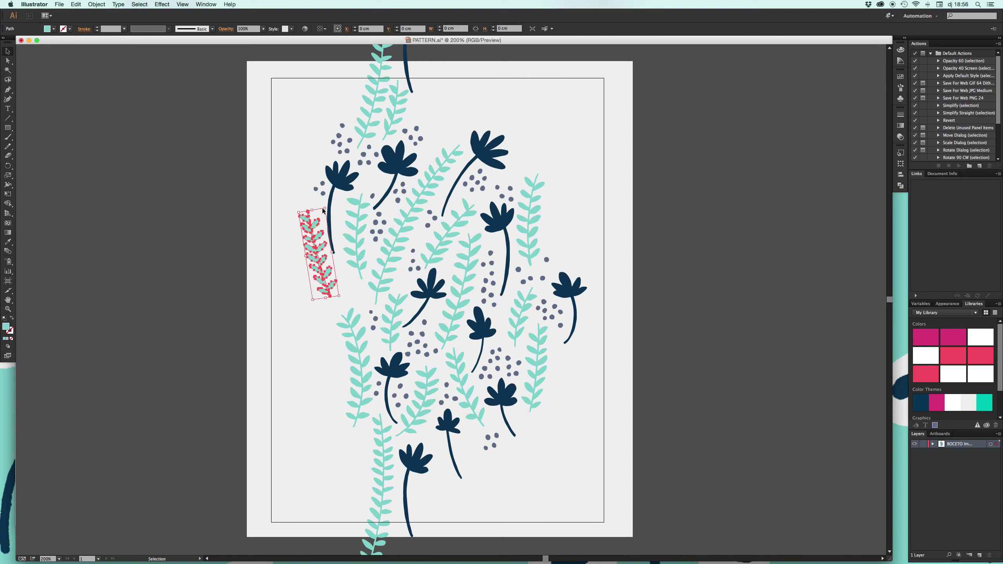
mouse_move(325, 206)
left_mouse_down()
mouse_move(334, 209)
mouse_move(317, 231)
left_mouse_up()
left_click(307, 190)
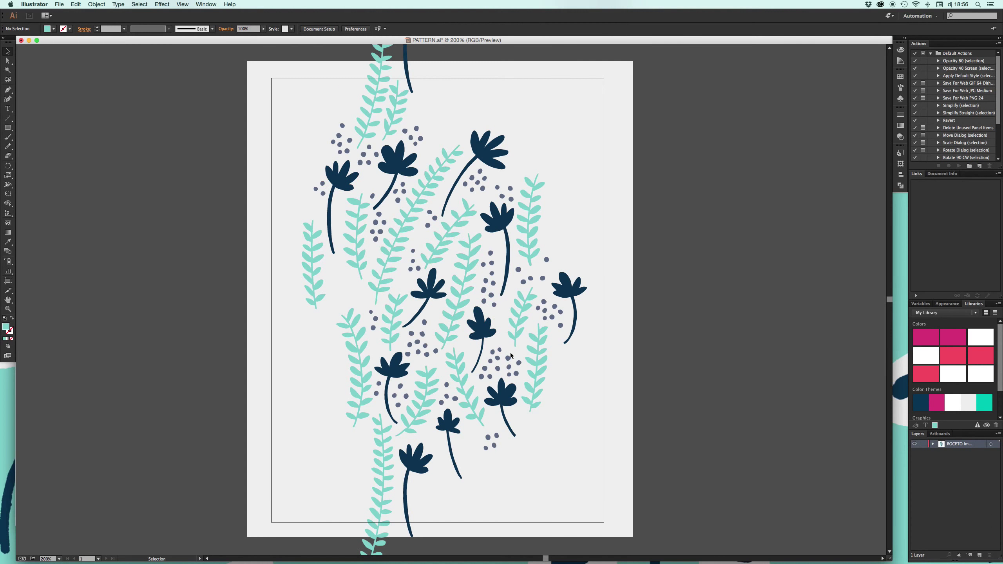
Step: Add a reflected, tilted navy flower copy at lower left with a grey dot cluster beside it
left_click_drag(435, 279, 303, 349)
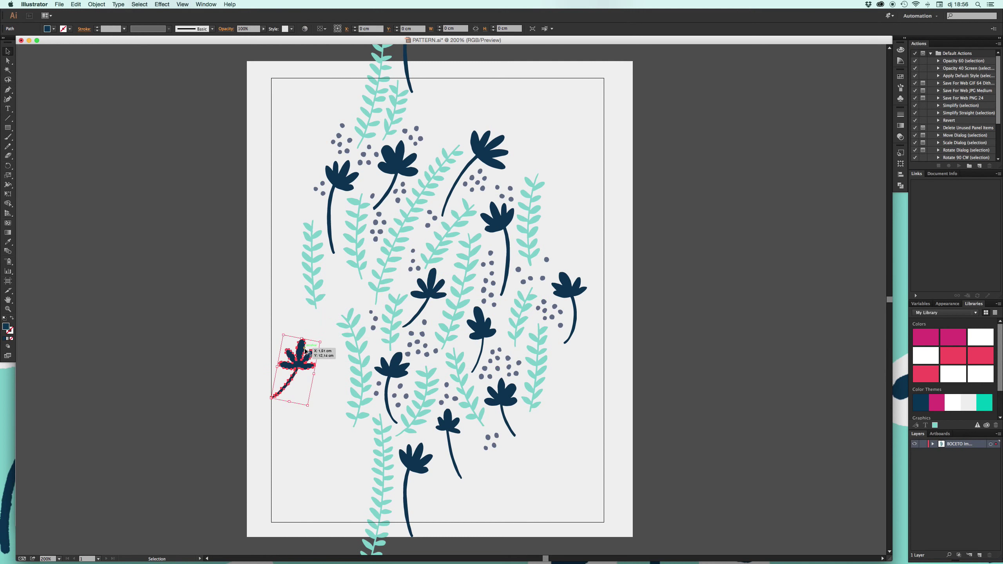
left_click(97, 4)
mouse_move(105, 13)
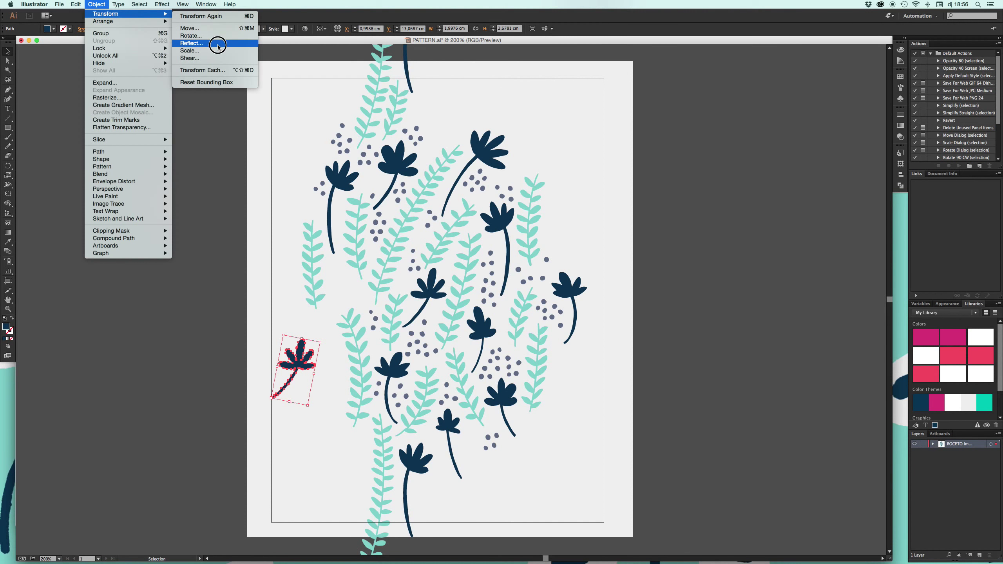
left_click(217, 44)
left_click(542, 342)
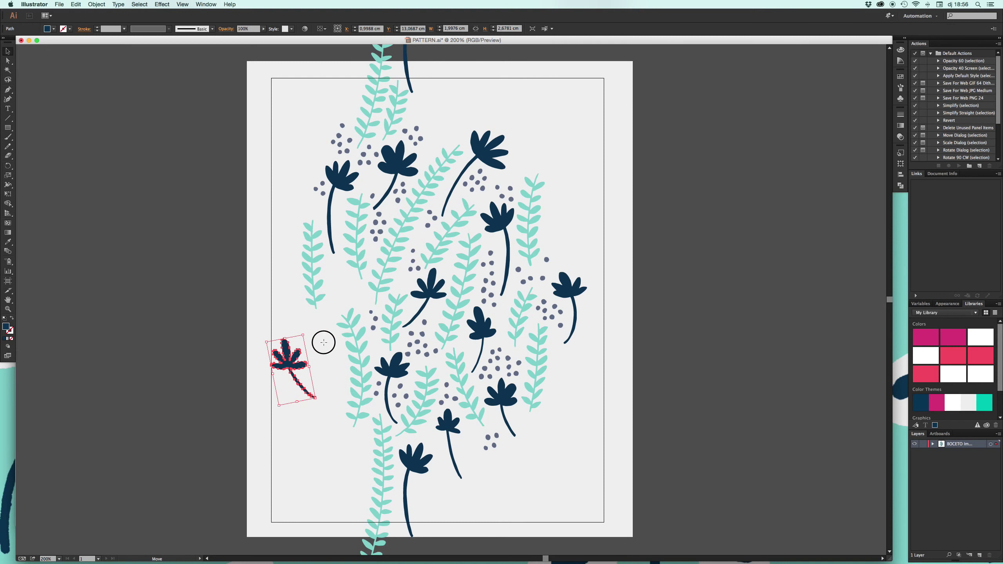
left_click_drag(300, 353, 563, 149)
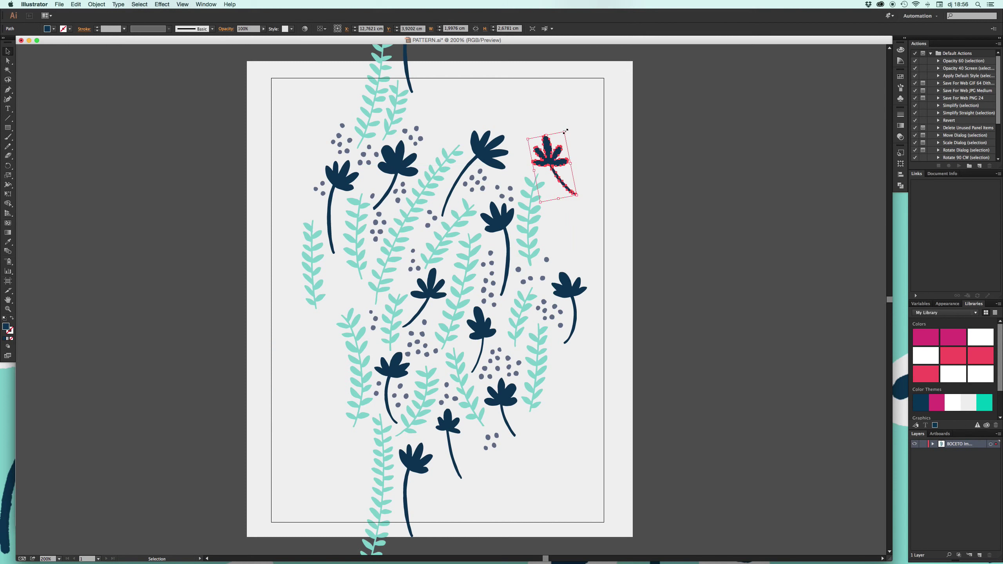
mouse_move(566, 131)
left_mouse_down()
mouse_move(582, 146)
mouse_move(562, 151)
mouse_move(466, 318)
mouse_move(359, 439)
mouse_move(377, 429)
left_mouse_up()
left_click(317, 397)
left_click(362, 439)
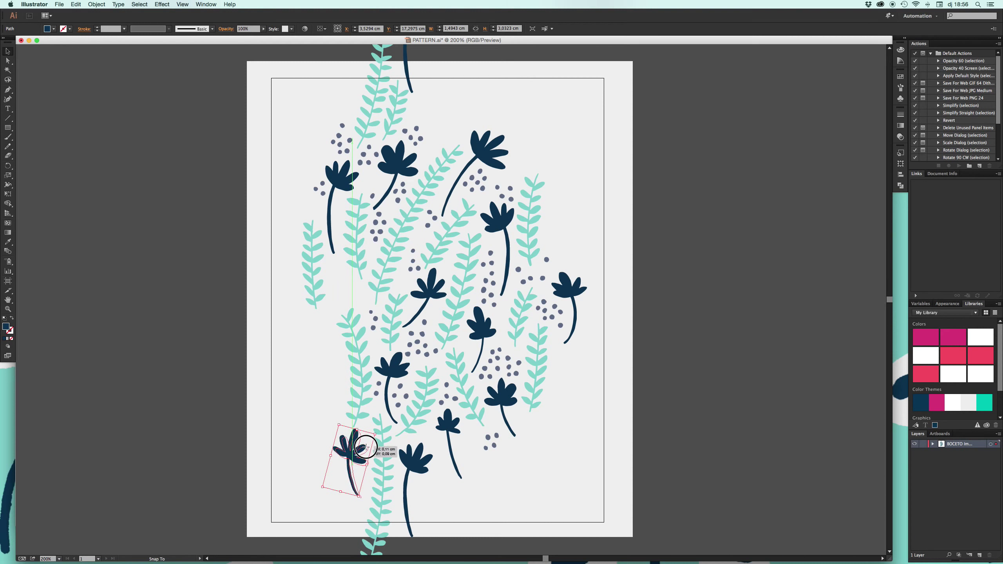
left_click(282, 396)
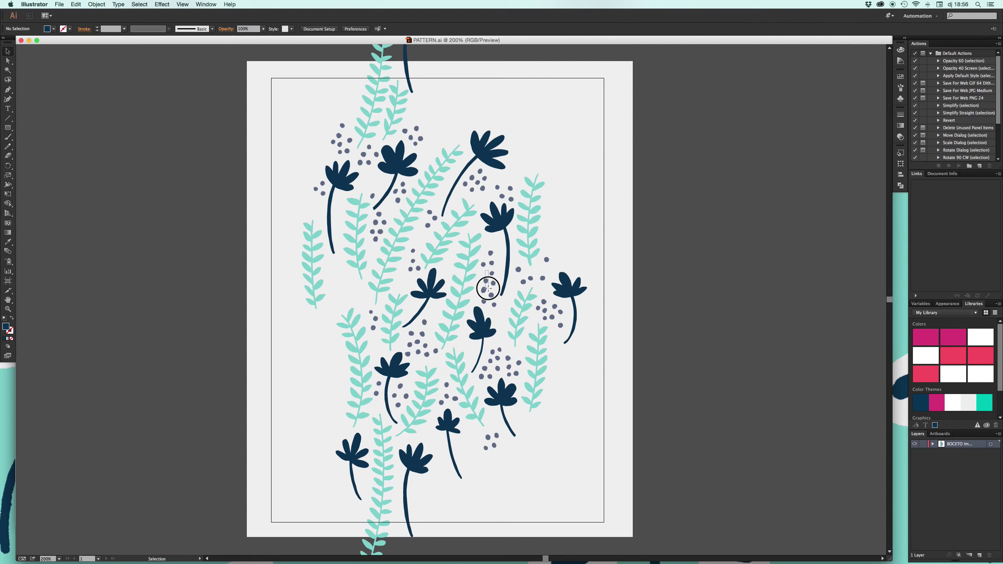
left_click_drag(488, 288, 370, 475)
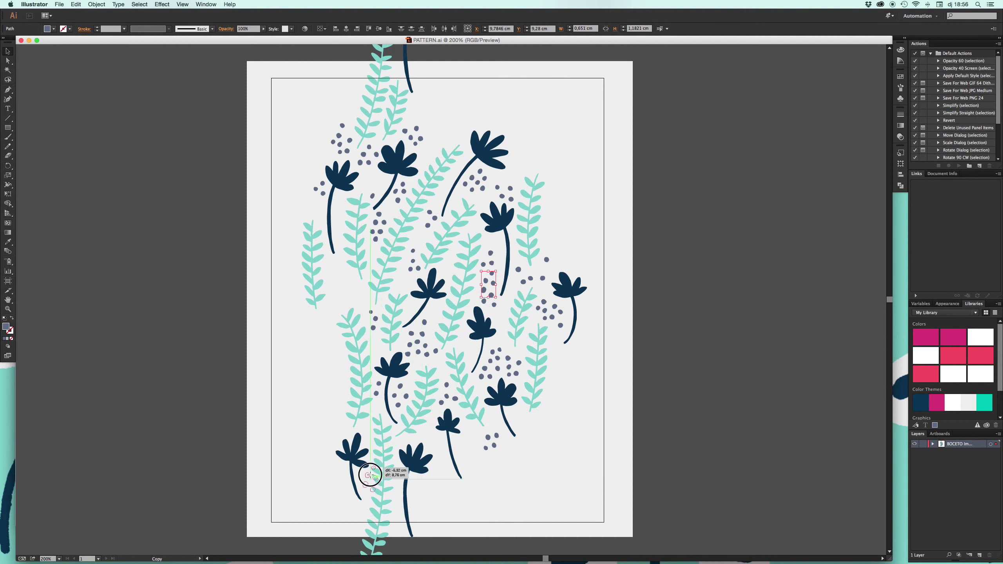
left_click_drag(370, 475, 340, 475)
left_click(319, 413)
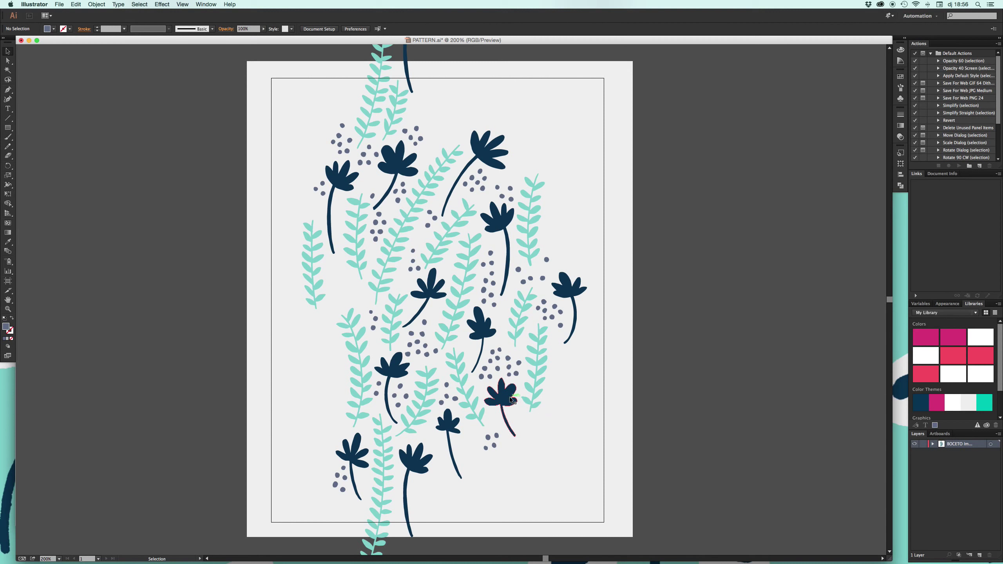
Step: Copy the lower-right flower to the left edge, rotated clockwise, and lift the small sprig
mouse_move(509, 395)
left_mouse_down()
mouse_move(294, 410)
mouse_move(338, 269)
left_mouse_up()
left_click(354, 266)
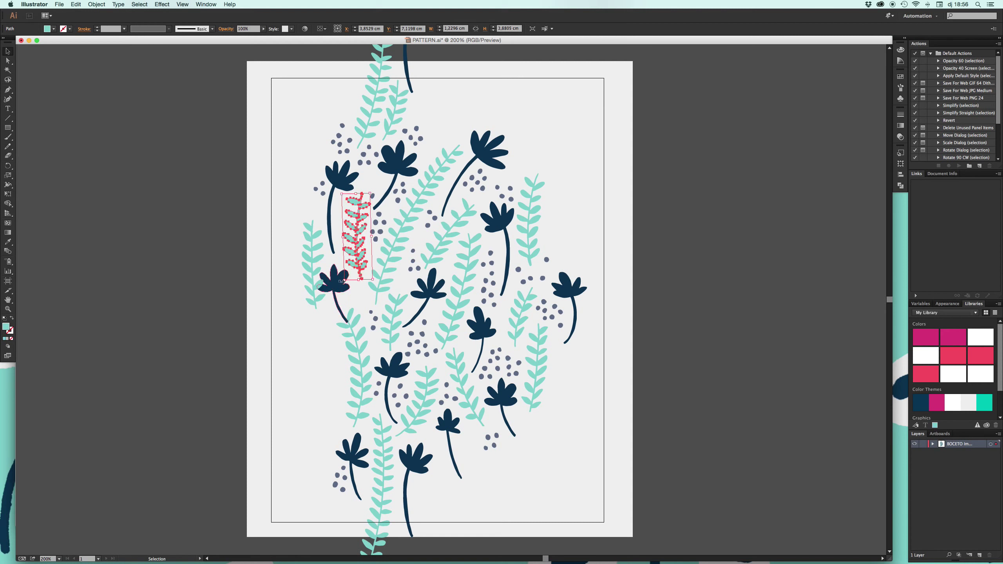
left_click(336, 283)
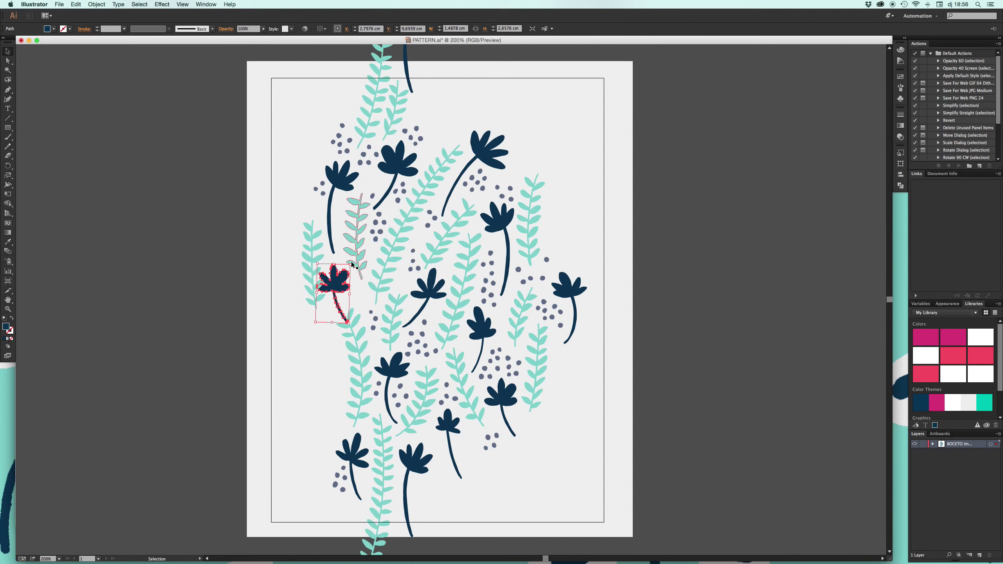
mouse_move(353, 261)
left_mouse_down()
mouse_move(358, 274)
mouse_move(345, 289)
mouse_move(316, 255)
left_mouse_up()
left_click(310, 240)
left_click(259, 359)
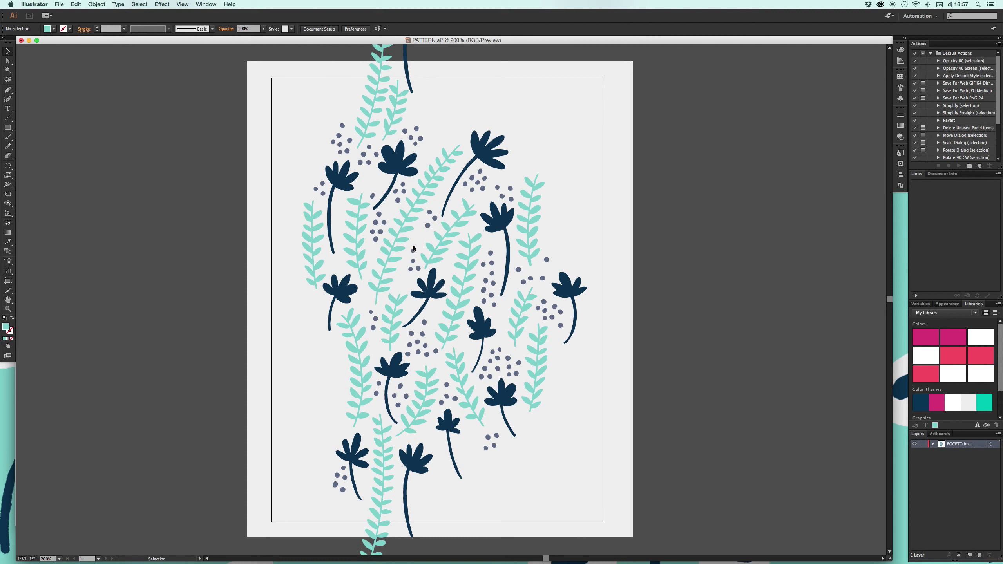
Step: Move the small dot group and a stray dot beside the left flower, then save
left_click(387, 222)
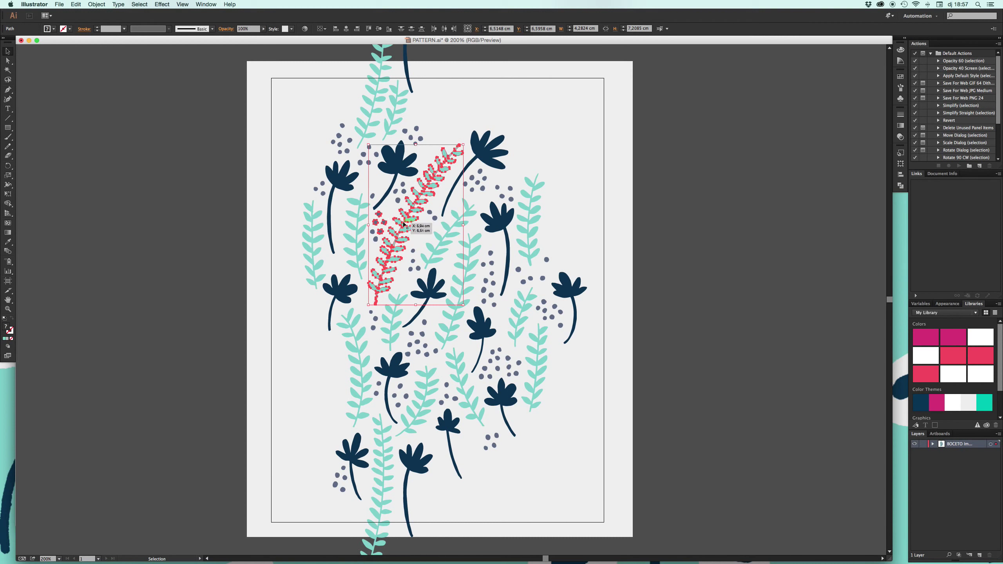
left_click(384, 223)
left_click_drag(380, 233, 336, 263)
key("super+z")
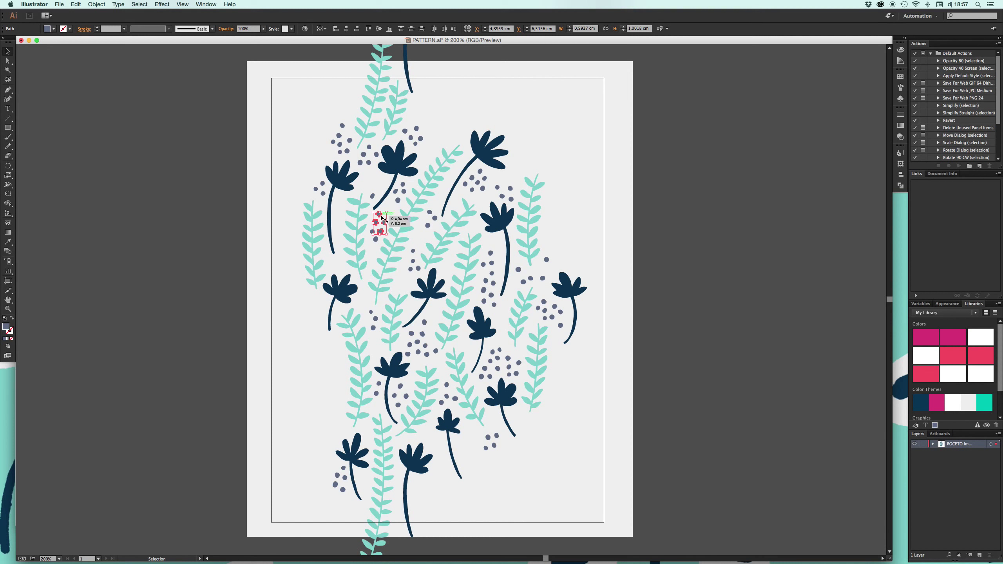
left_click_drag(382, 218, 336, 260)
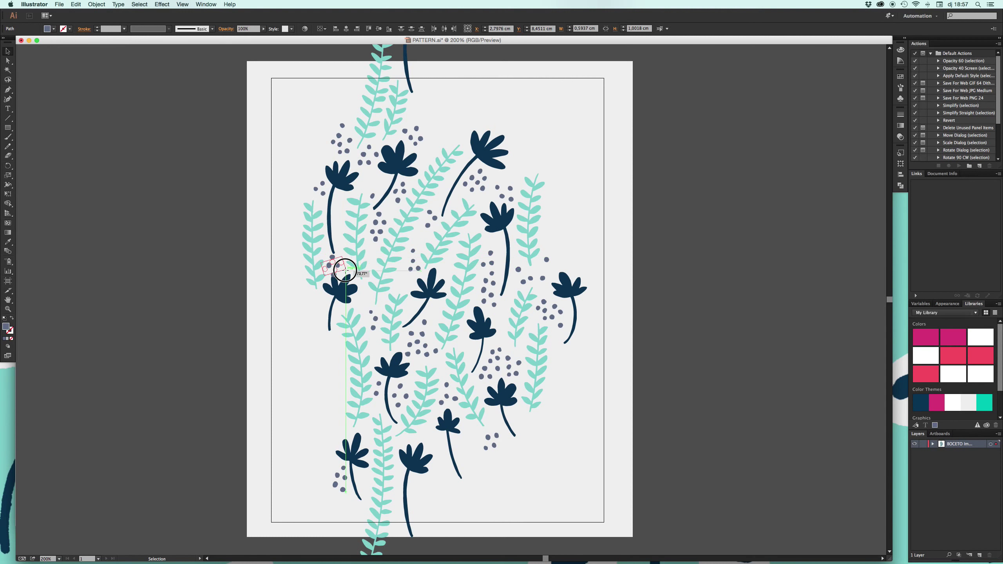
left_click(234, 252)
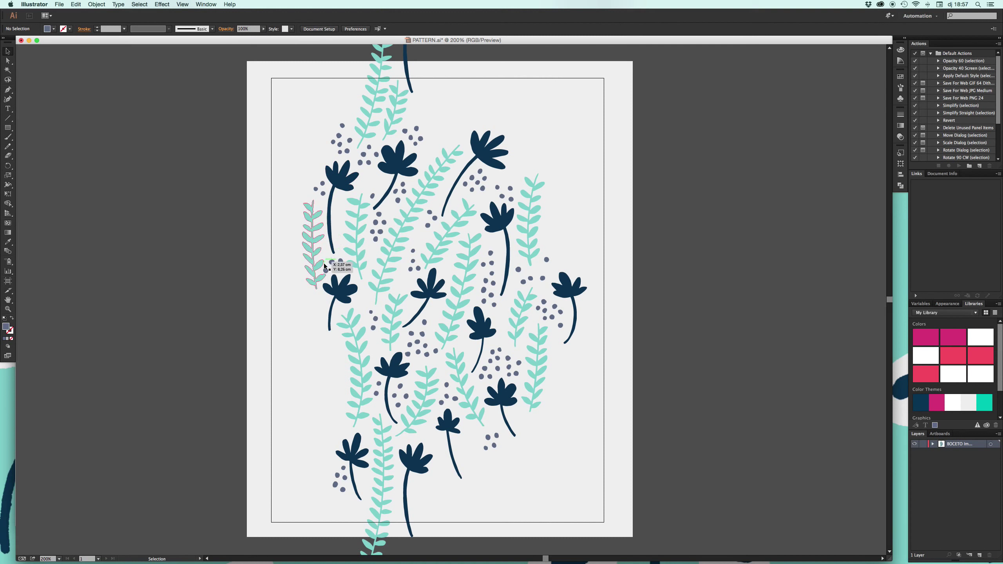
left_click_drag(327, 271, 335, 264)
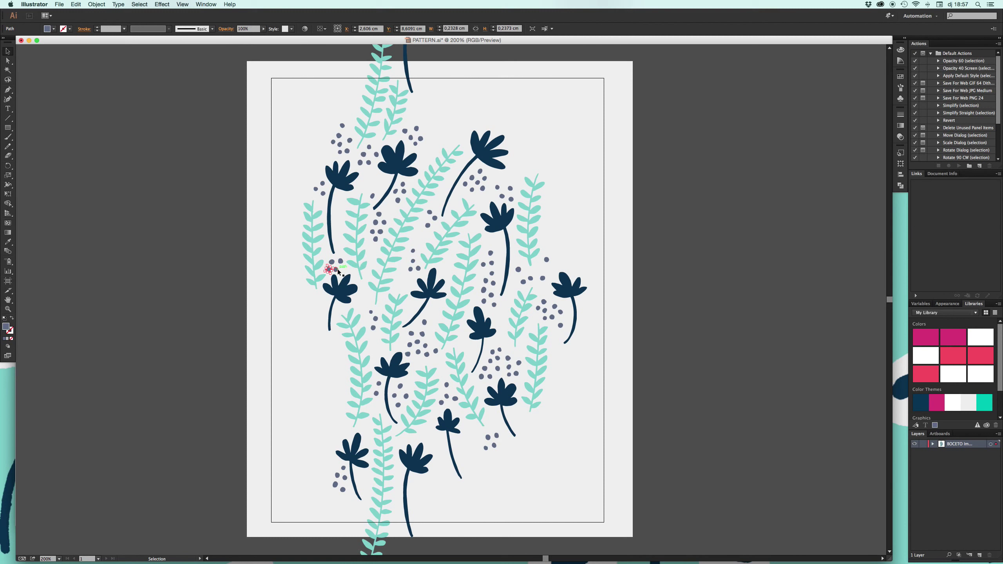
left_click(245, 228)
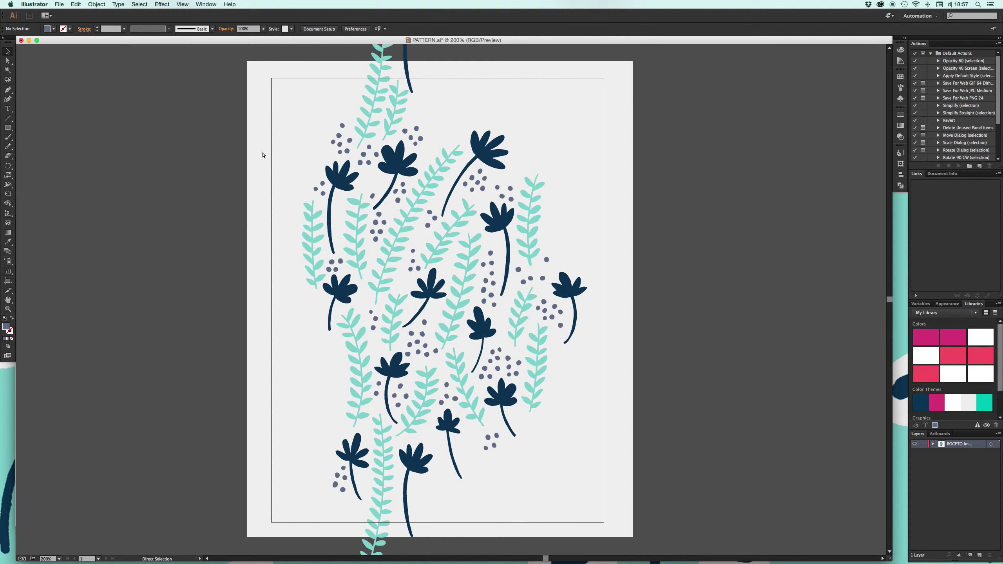
key("super+s")
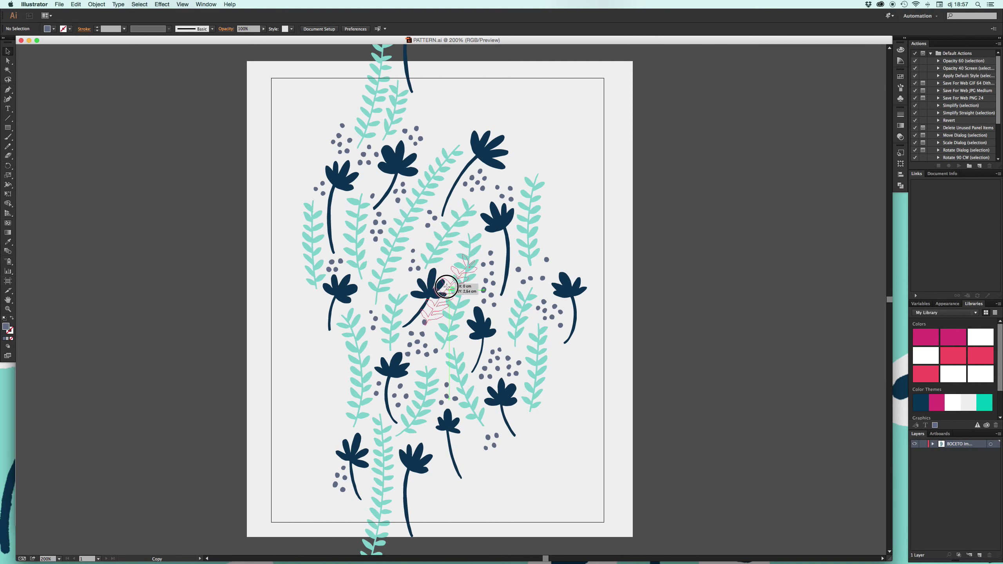
Step: Place a reflected teal sprig copy on the left edge, save, and duplicate the right-edge flower below
left_click_drag(449, 229, 448, 285)
left_click(97, 4)
mouse_move(106, 13)
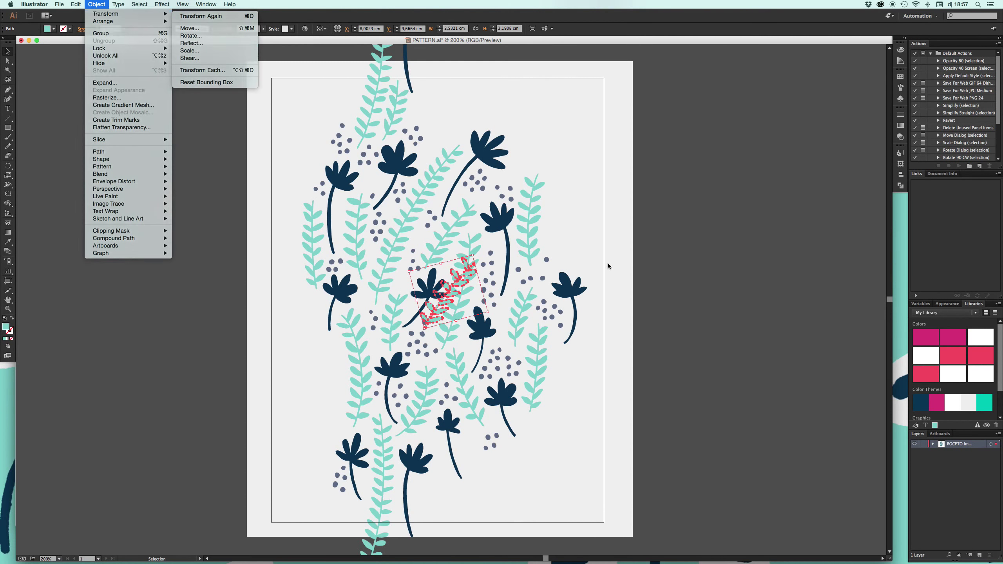
left_click(189, 43)
left_click(541, 344)
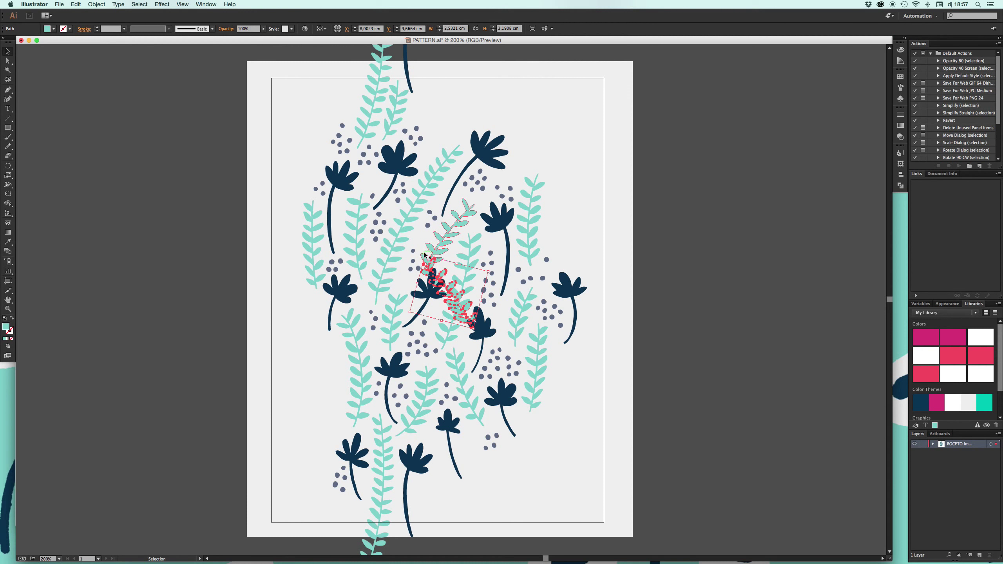
mouse_move(441, 258)
left_mouse_down()
mouse_move(314, 313)
mouse_move(308, 302)
mouse_move(316, 329)
left_mouse_up()
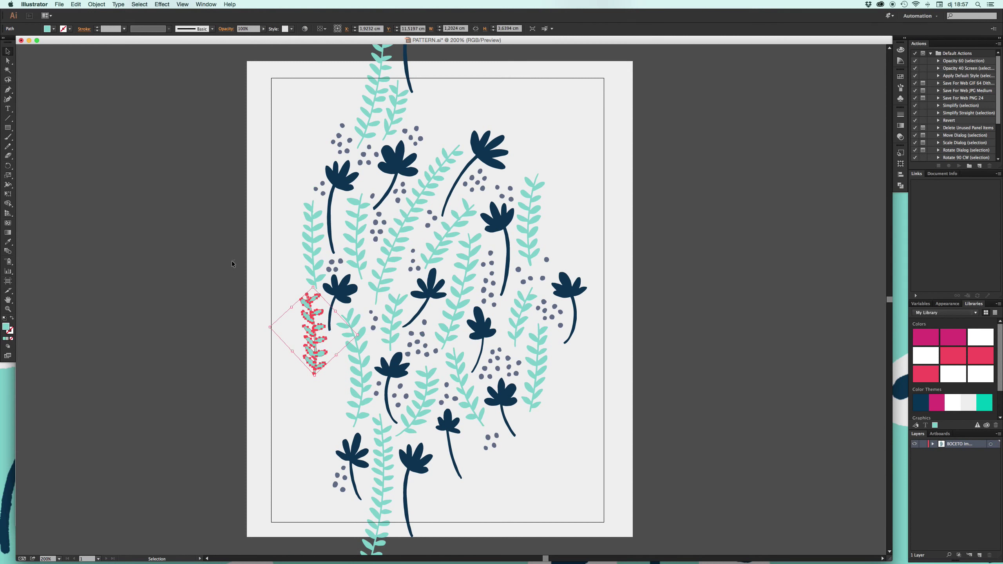
left_click(238, 269)
key("ctrl+s")
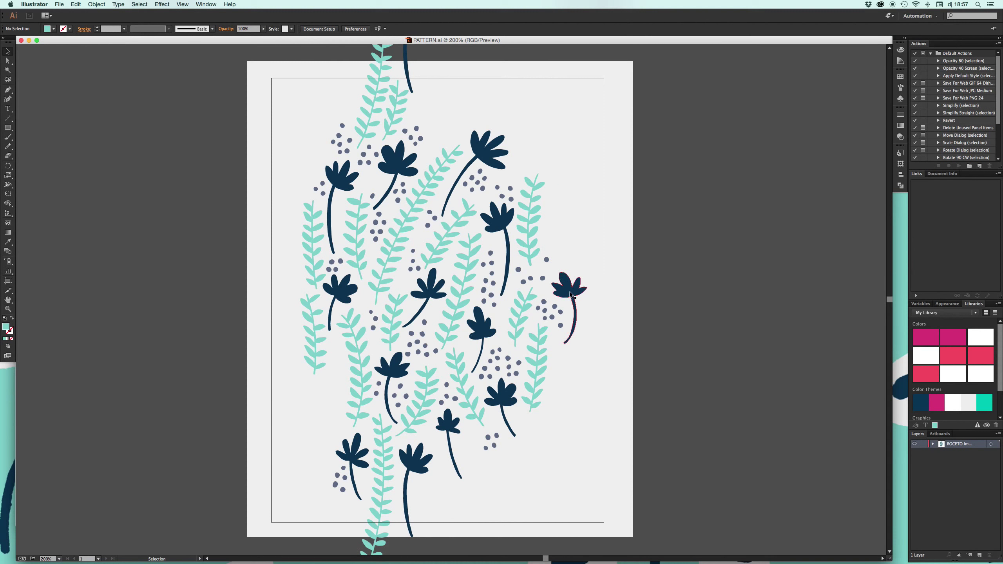
left_click_drag(570, 293, 582, 378)
Step: Reflect the duplicated navy flower vertically and drop it into the tile's upper-right gap
left_click(97, 4)
mouse_move(103, 21)
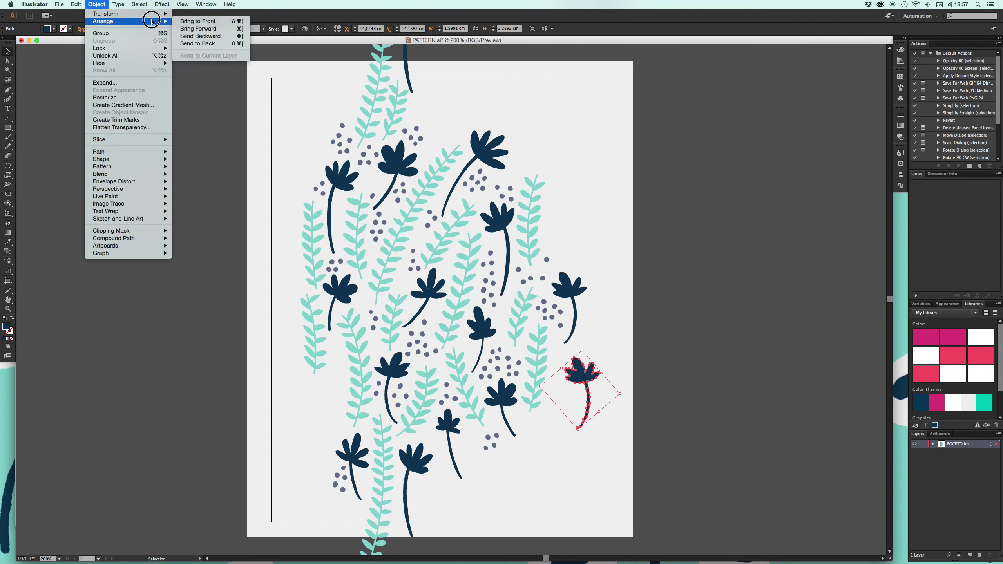
left_click(190, 42)
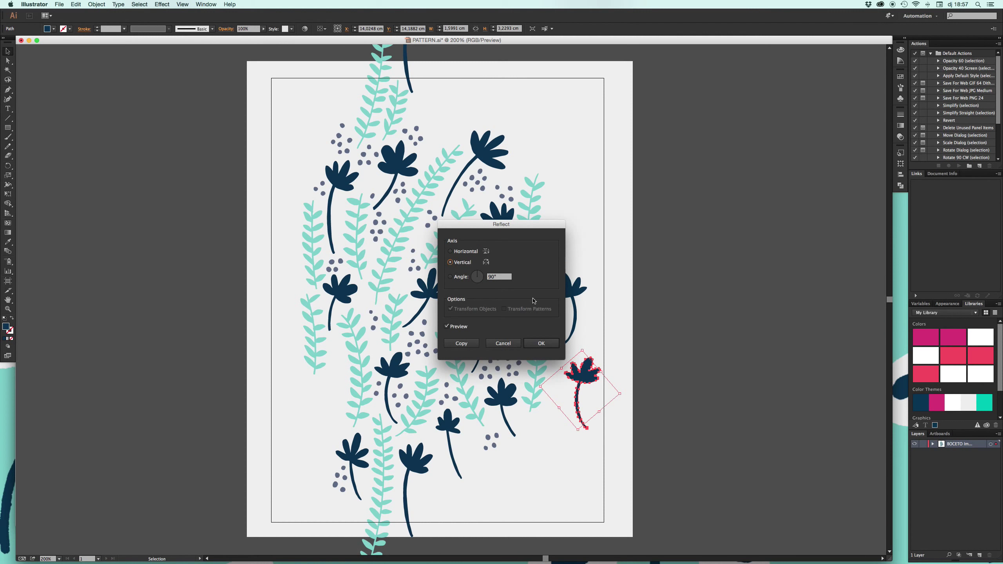
left_click(542, 343)
left_click_drag(583, 389, 328, 381)
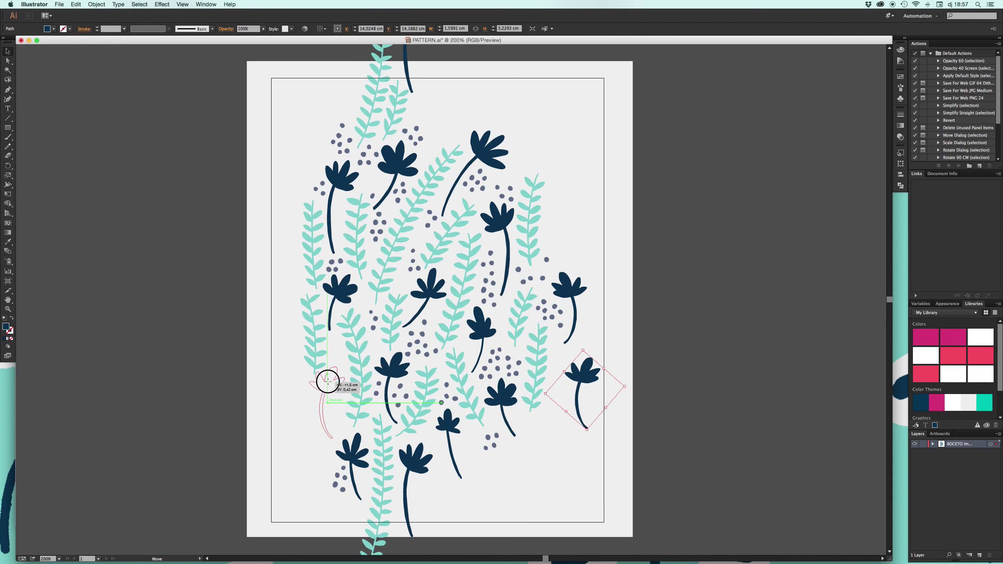
mouse_move(328, 381)
left_mouse_down()
mouse_move(290, 381)
mouse_move(351, 67)
left_mouse_up()
left_click(267, 326)
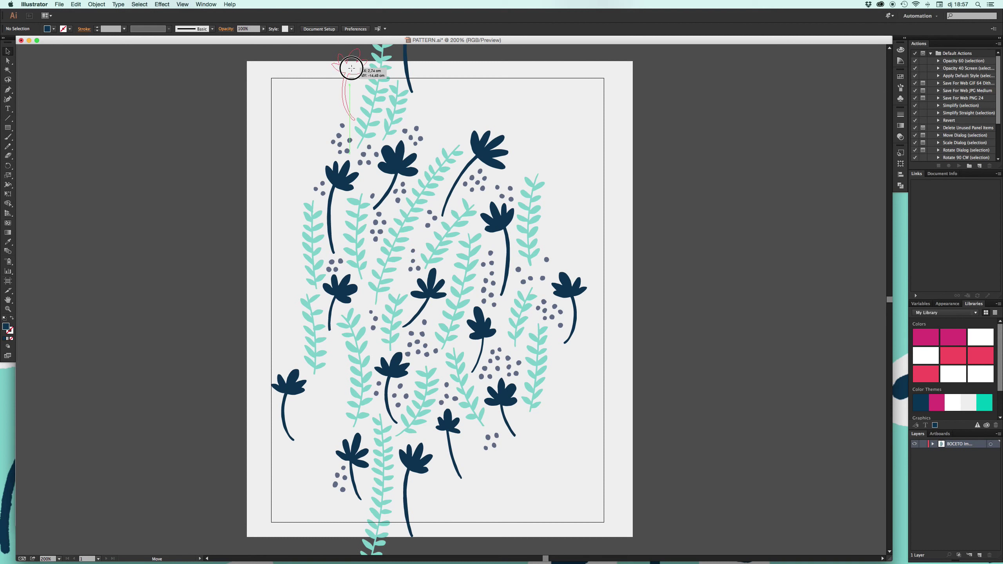
mouse_move(351, 68)
left_mouse_down()
mouse_move(335, 505)
mouse_move(455, 502)
mouse_move(549, 388)
mouse_move(562, 392)
mouse_move(569, 363)
mouse_move(538, 188)
mouse_move(564, 177)
mouse_move(558, 167)
left_mouse_up()
left_click(533, 89)
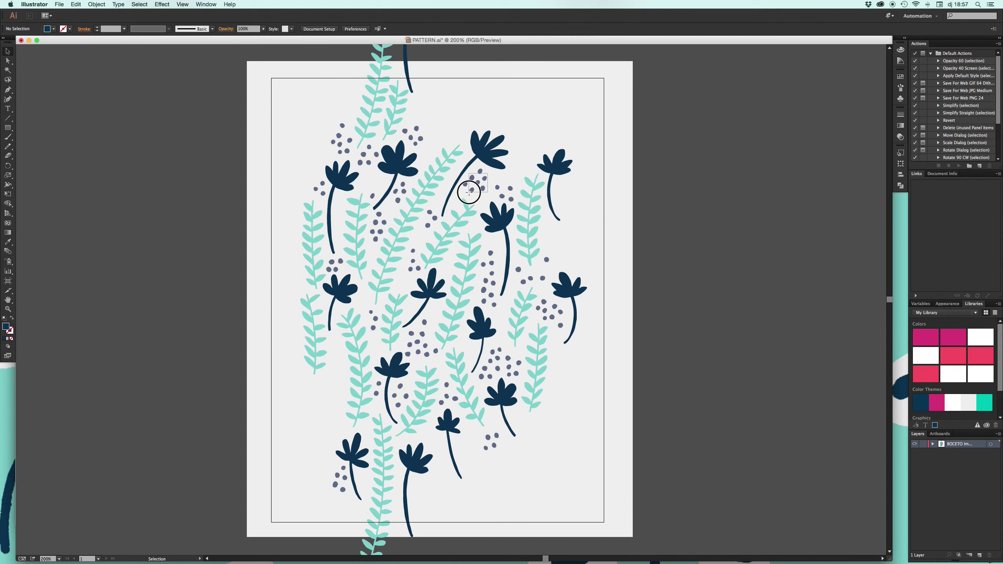
Step: Rotate and copy the dot cluster beside the upper-right flower
left_click(479, 178)
left_click_drag(476, 178, 553, 233)
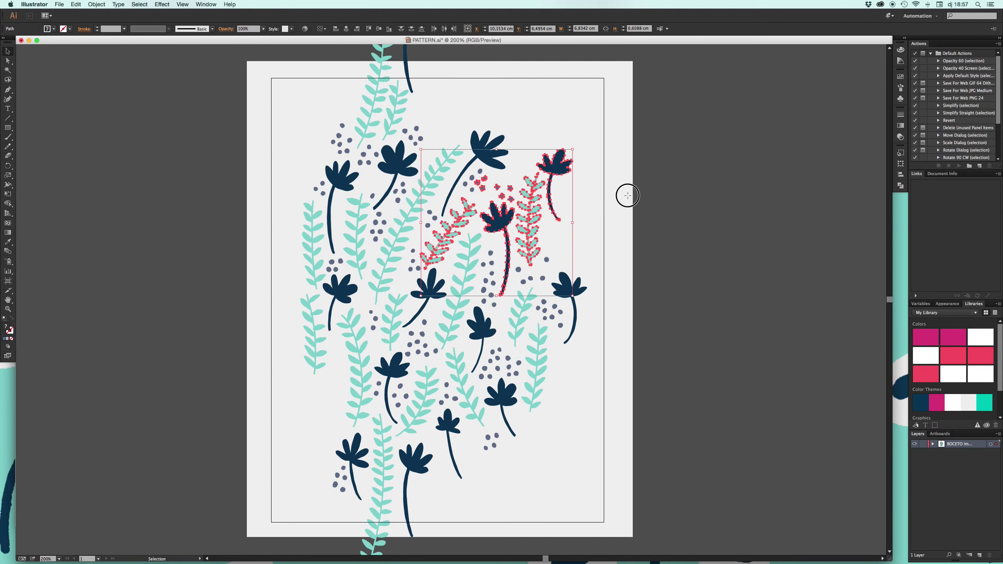
left_click(628, 197)
left_click(476, 182)
mouse_move(480, 181)
left_mouse_down()
mouse_move(471, 179)
mouse_move(583, 185)
left_mouse_up()
key("r")
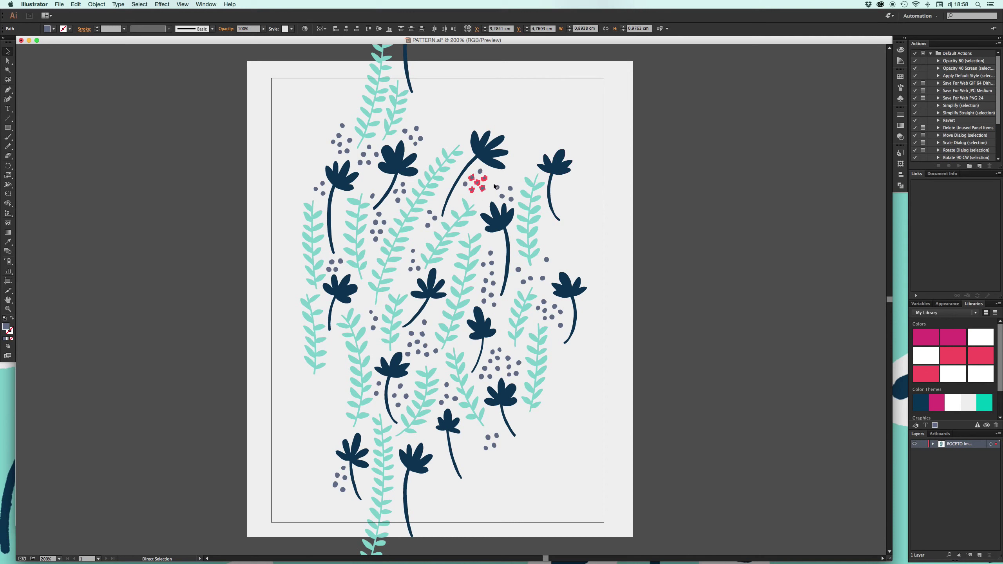
left_click_drag(477, 176, 564, 184)
left_click(617, 184)
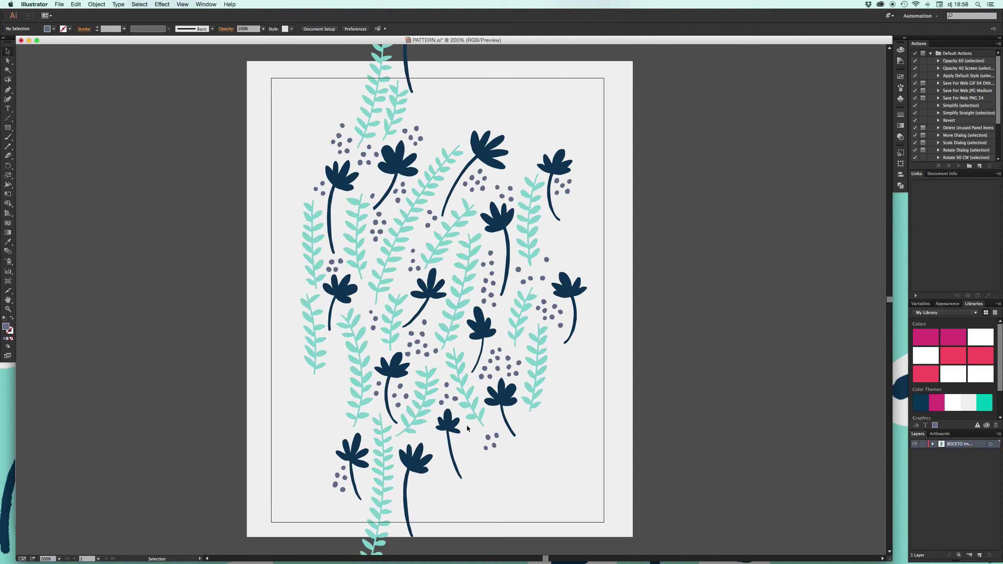
Step: Add a teal sprig copy rotated about 30° on the right and tilt the nearby flower clockwise
left_click_drag(421, 411, 550, 409)
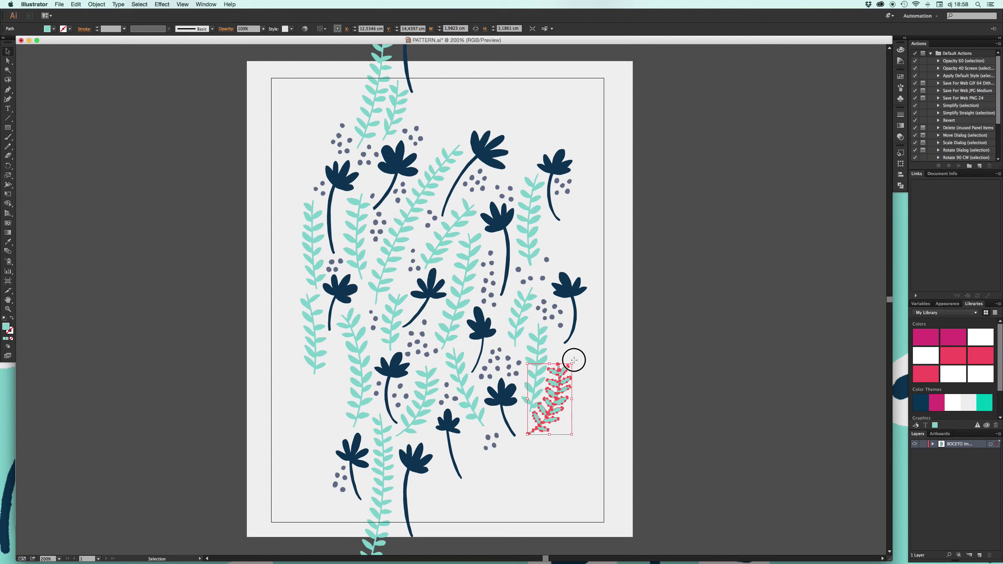
left_click_drag(574, 360, 550, 354)
mouse_move(547, 397)
left_mouse_down()
mouse_move(568, 255)
mouse_move(547, 397)
mouse_move(601, 273)
mouse_move(530, 424)
left_mouse_up()
left_click(517, 387)
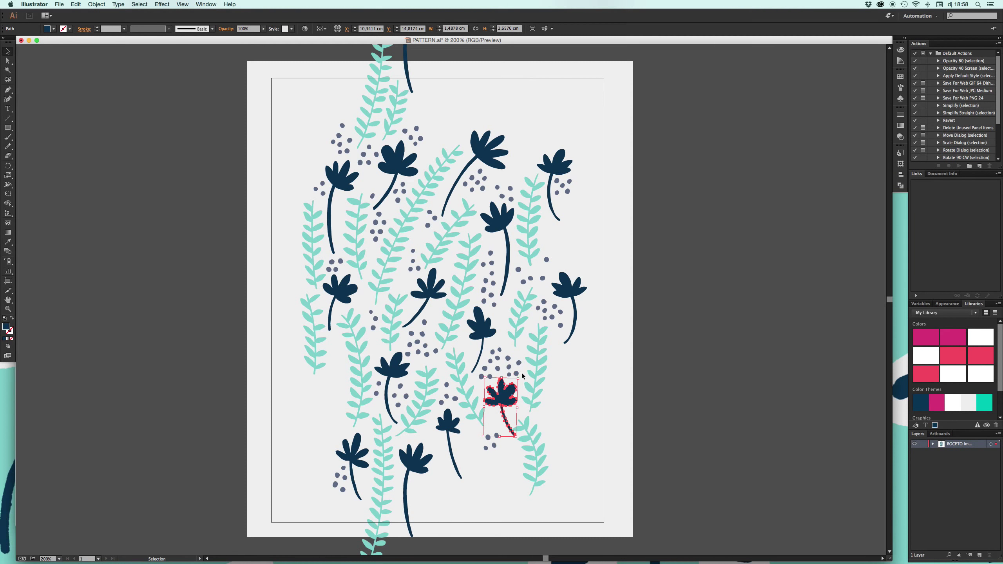
left_click_drag(521, 376, 550, 381)
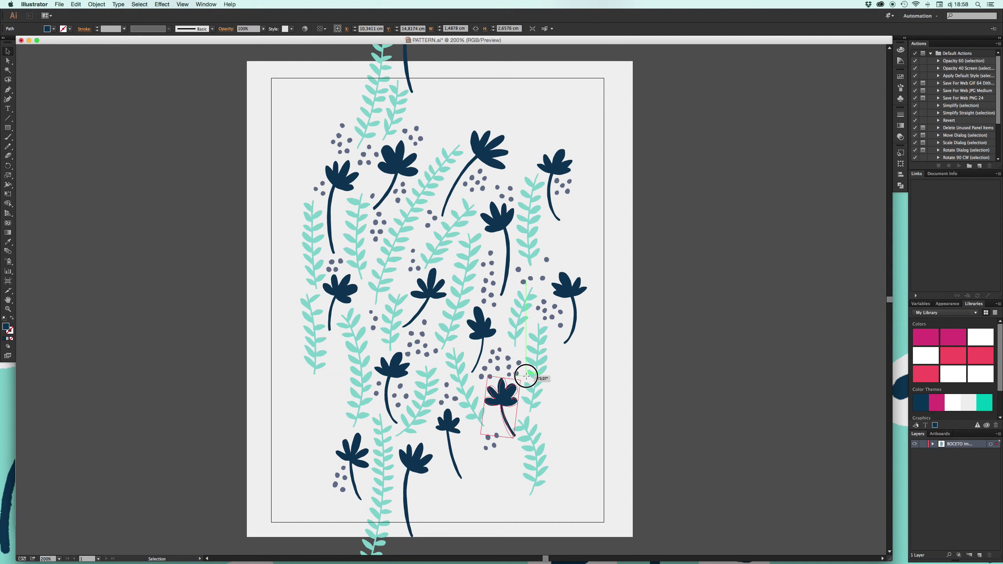
left_click(598, 376)
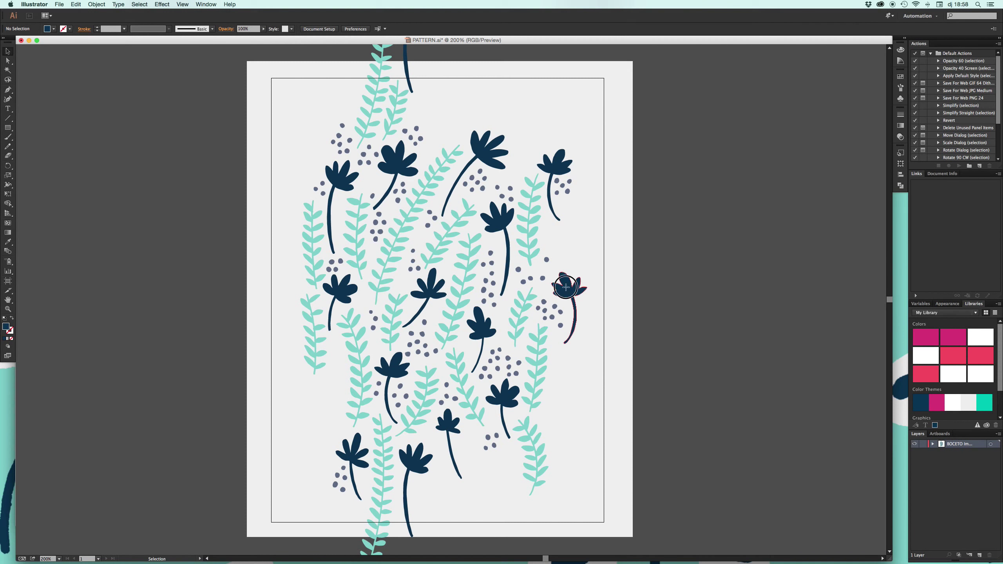
Step: Stand the right-edge flower upright at lower left and delete the small top-right flower with dots
mouse_move(566, 287)
left_mouse_down()
mouse_move(330, 389)
mouse_move(287, 359)
left_mouse_up()
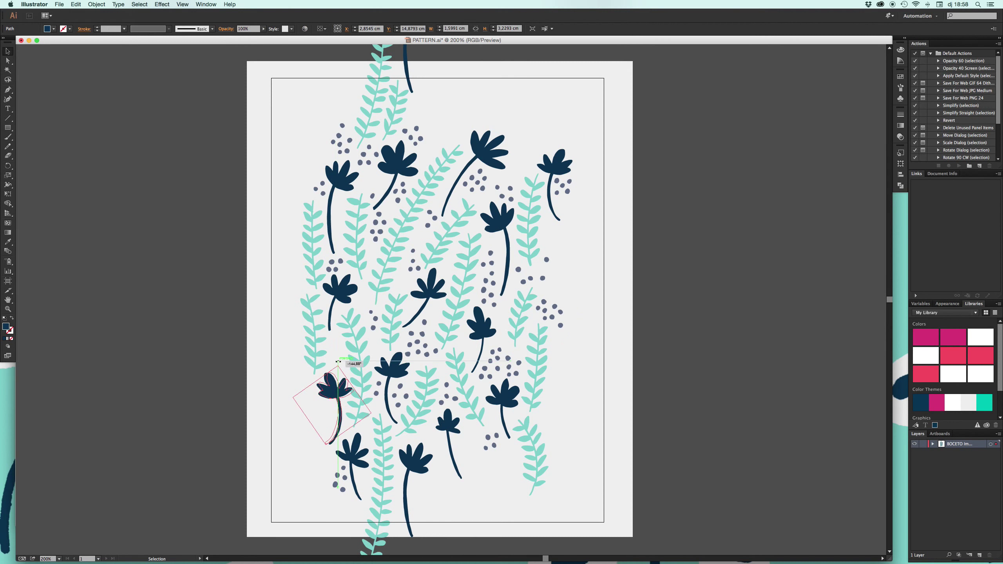
left_click(278, 356)
left_click_drag(335, 390, 332, 389)
left_click(246, 310)
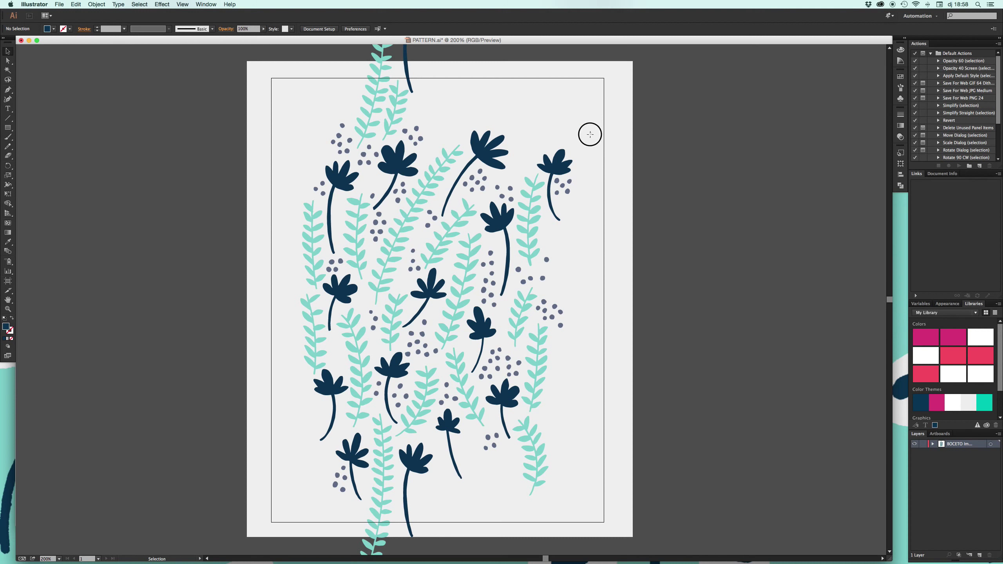
left_click_drag(590, 134, 555, 217)
key("Delete")
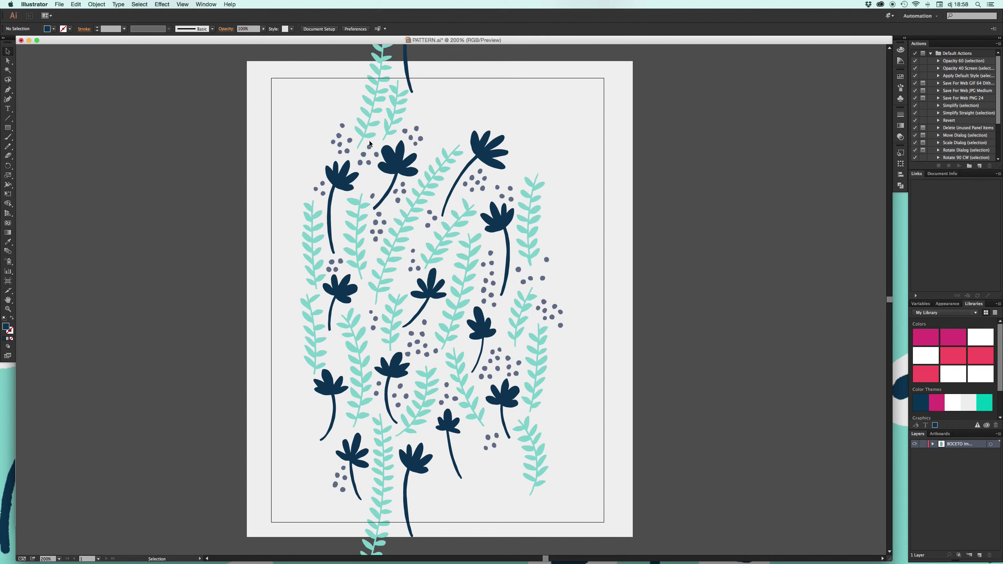
Step: Set the artboard width to 13 cm, undoing an accidental artboard shift
left_click(8, 280)
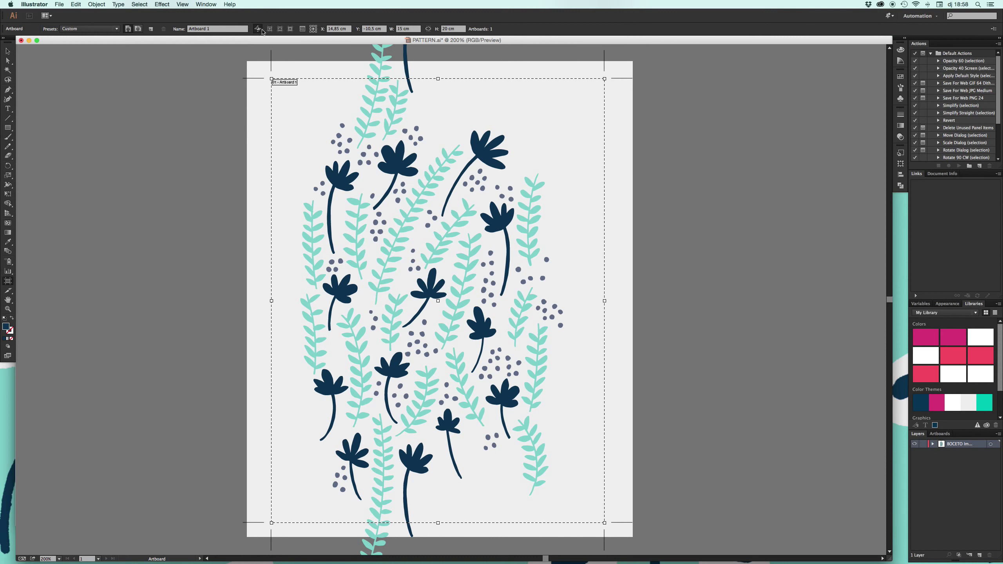
type("14,9")
key("Return")
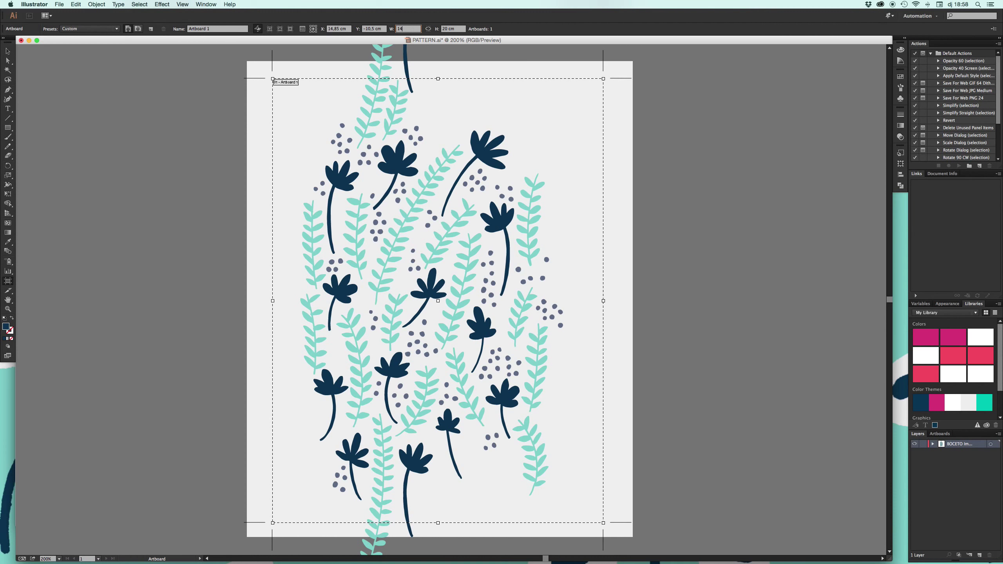
type(",9")
key("Return")
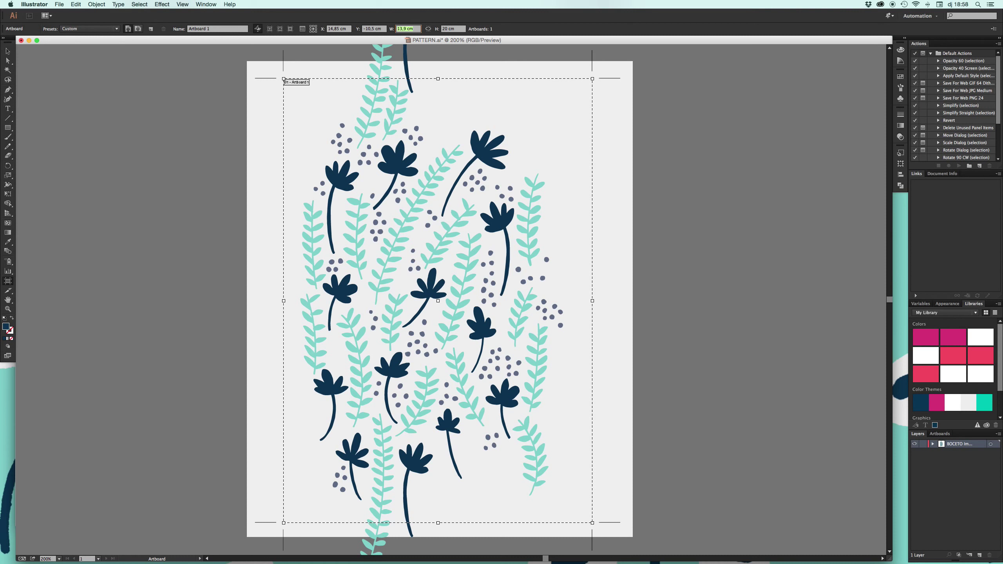
type("12")
key("Return")
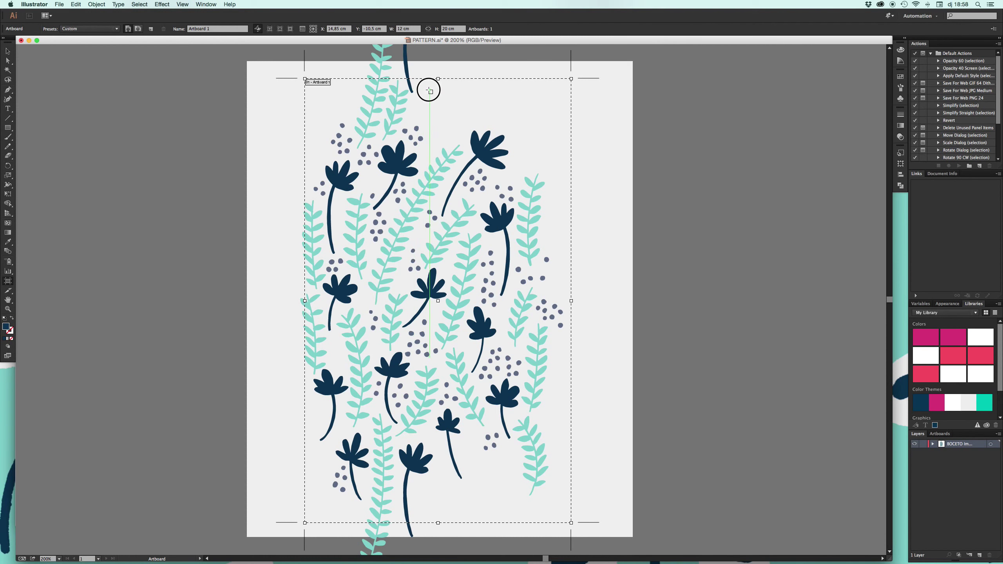
left_click_drag(430, 91, 424, 90)
key("cmd+z")
left_click(8, 51)
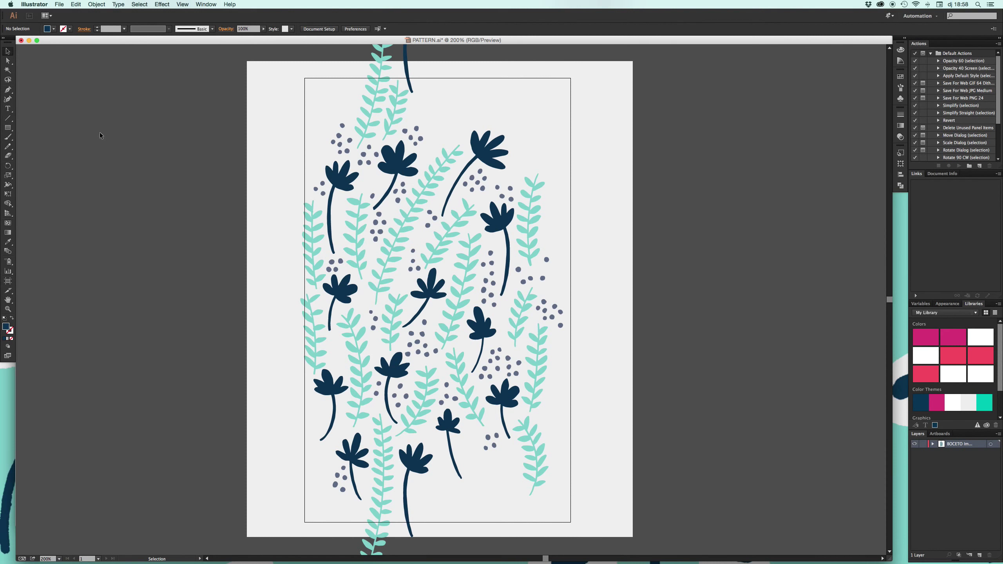
Step: Nudge all the artwork right with the arrow keys and save the document
key("cmd+a")
key("Right")
key("Right")
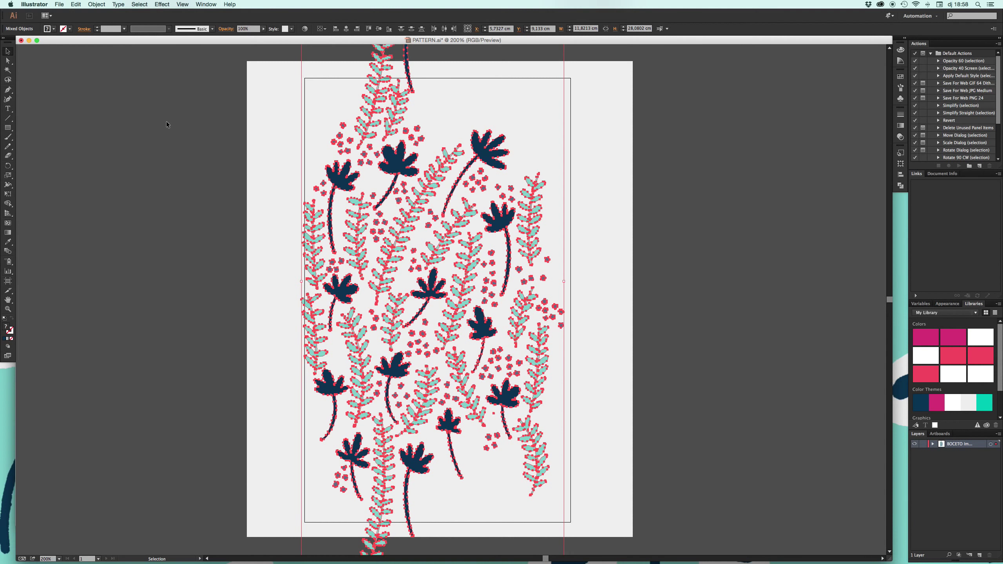
key("Right")
key("Right")
key("Right")
key("Right")
key("Right")
key("Right")
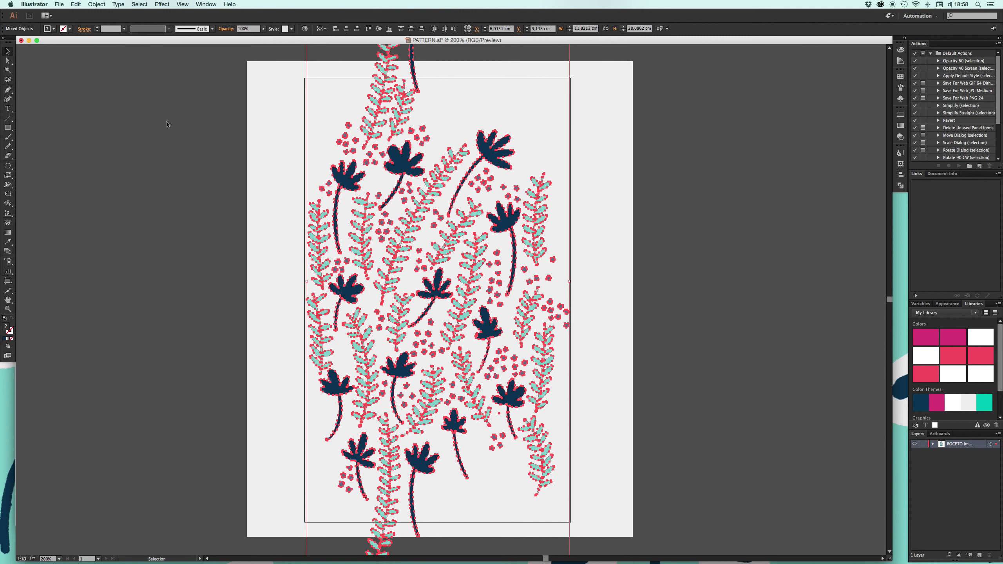
key("cmd+shift+a")
key("cmd+s")
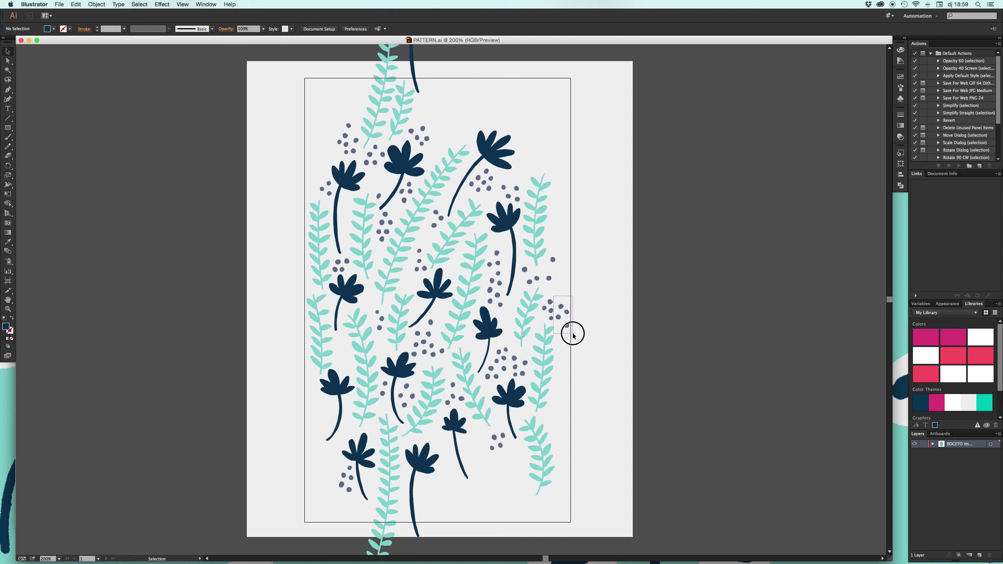
Step: Copy the grey dot cluster from the right edge to beside the lower-left flower's stem
left_click(551, 335)
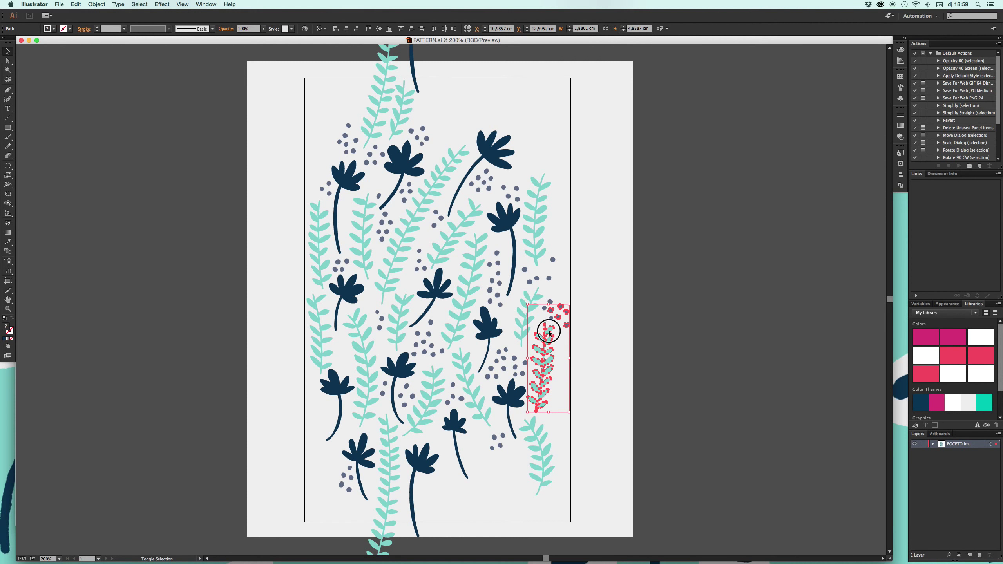
left_click_drag(558, 315, 426, 99)
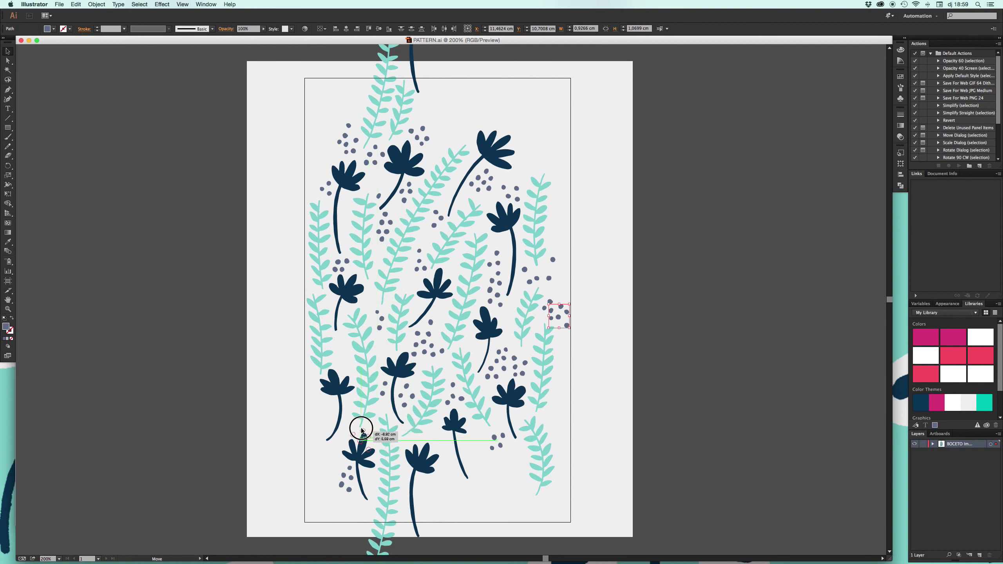
mouse_move(397, 377)
left_mouse_down()
mouse_move(320, 403)
mouse_move(326, 412)
left_mouse_up()
left_click(288, 379)
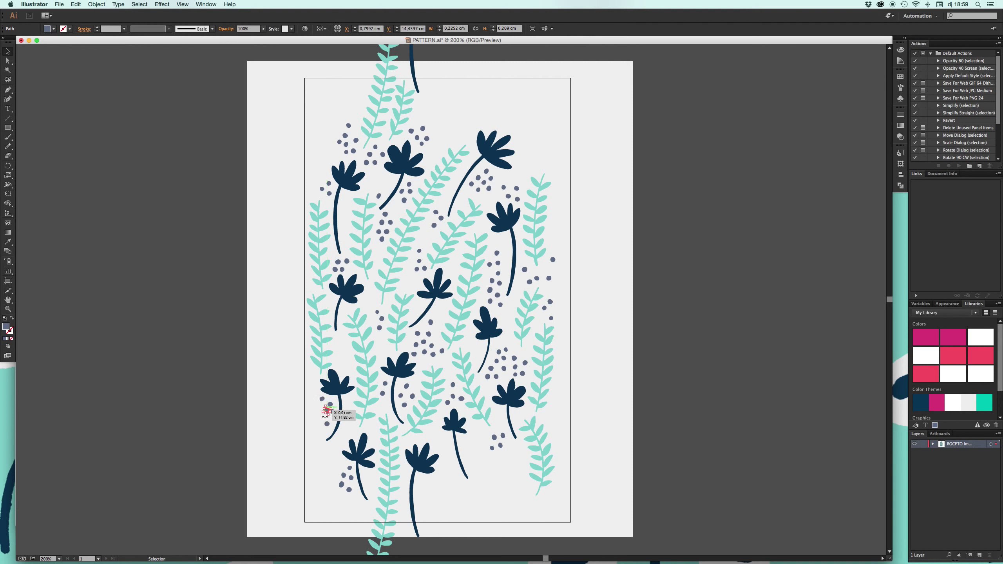
left_click(298, 418)
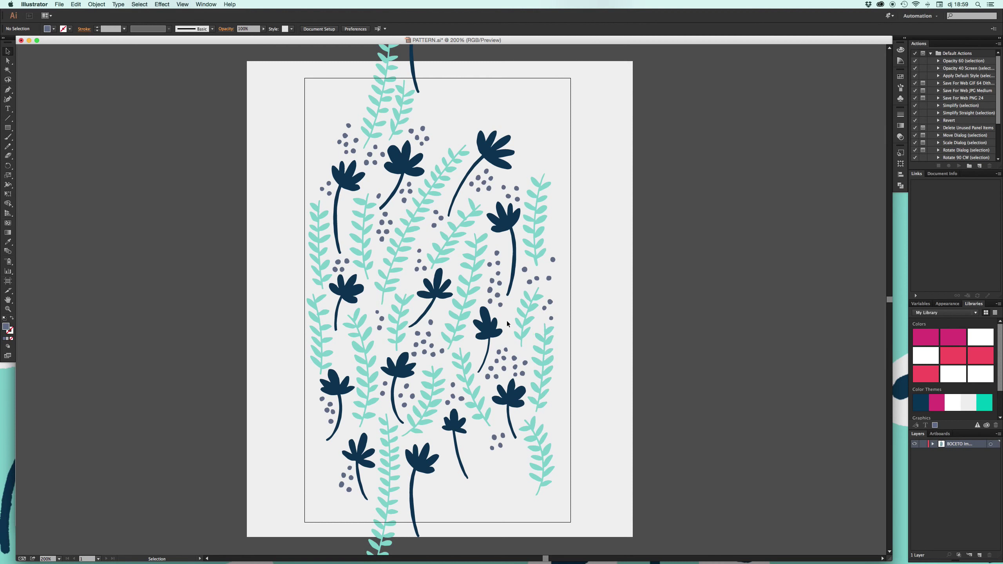
Step: Copy a small teal sprig onto the bottom edge, then Move-copy it 0 horizontal, -20 cm vertical
left_click_drag(381, 217, 435, 488)
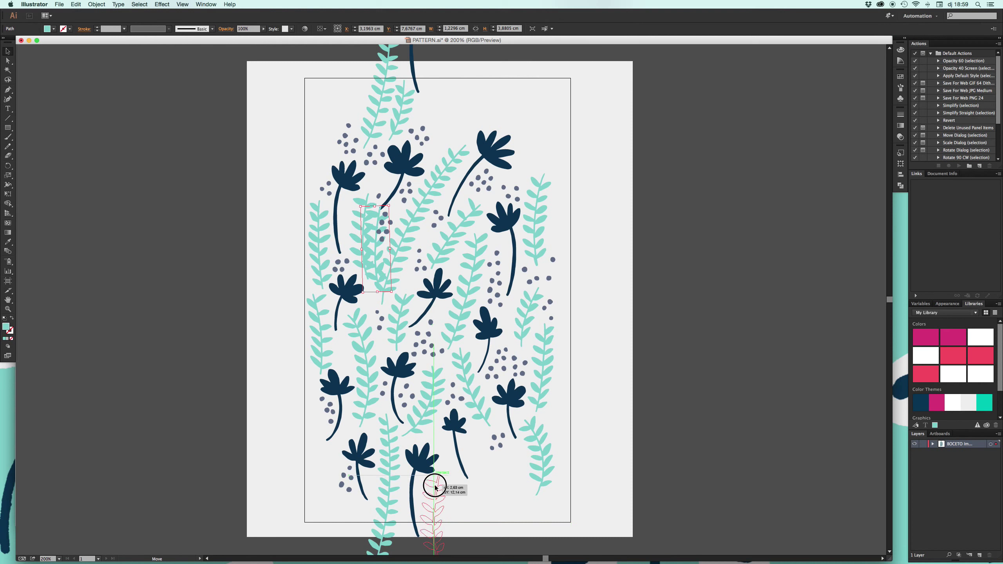
left_click_drag(435, 488, 435, 488)
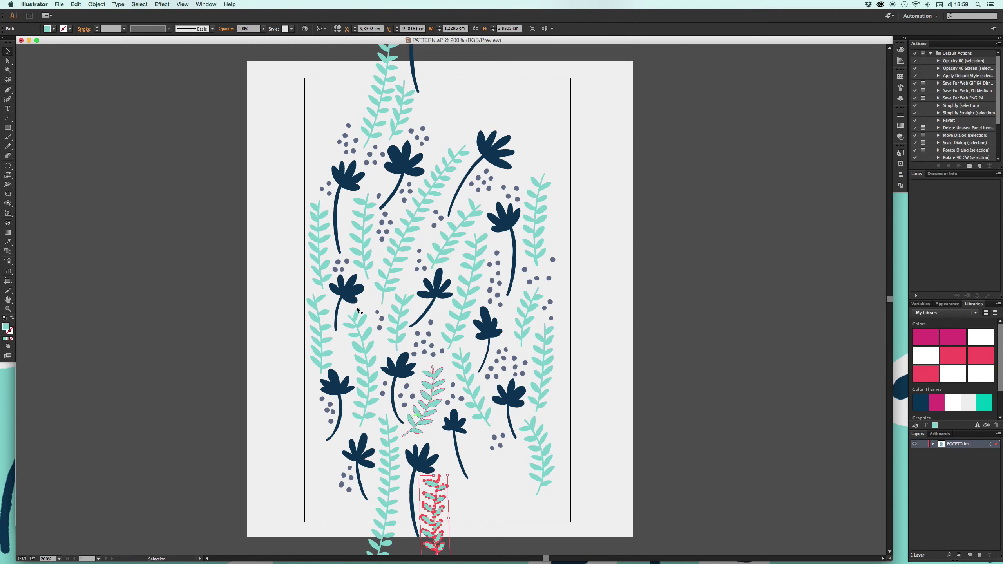
left_click(97, 4)
left_click(185, 29)
key("Tab")
type("-")
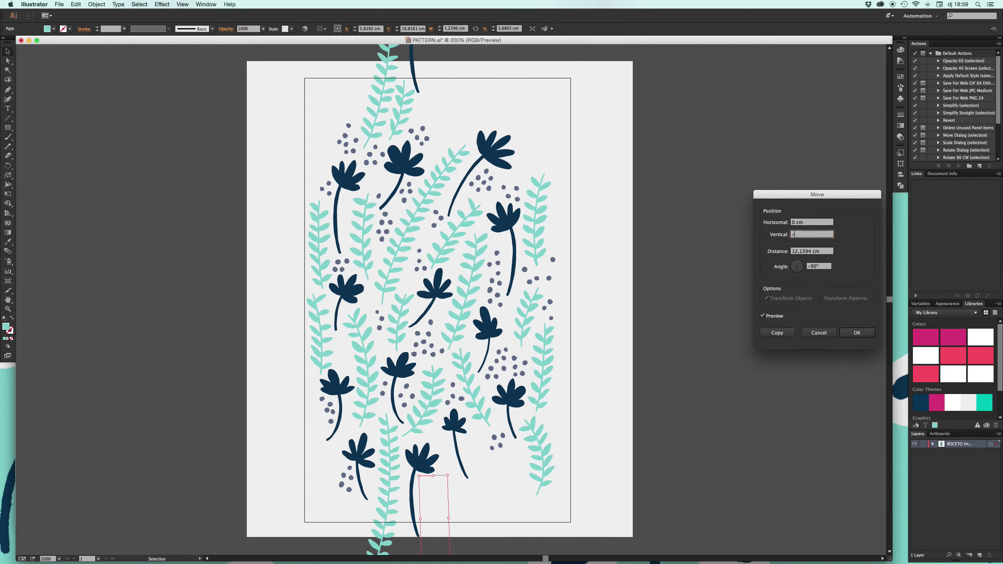
type("20")
key("Tab")
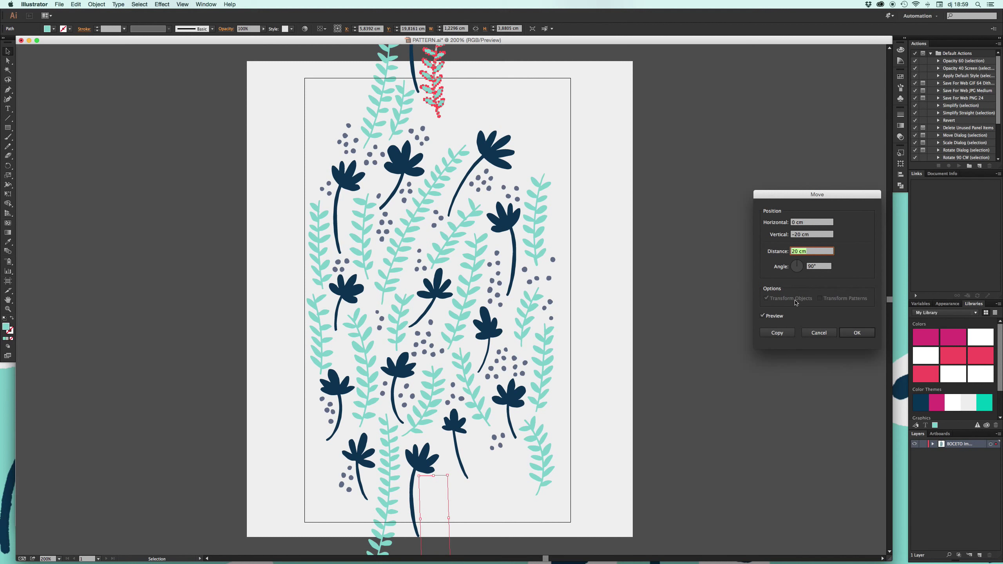
left_click(779, 332)
left_click(688, 289)
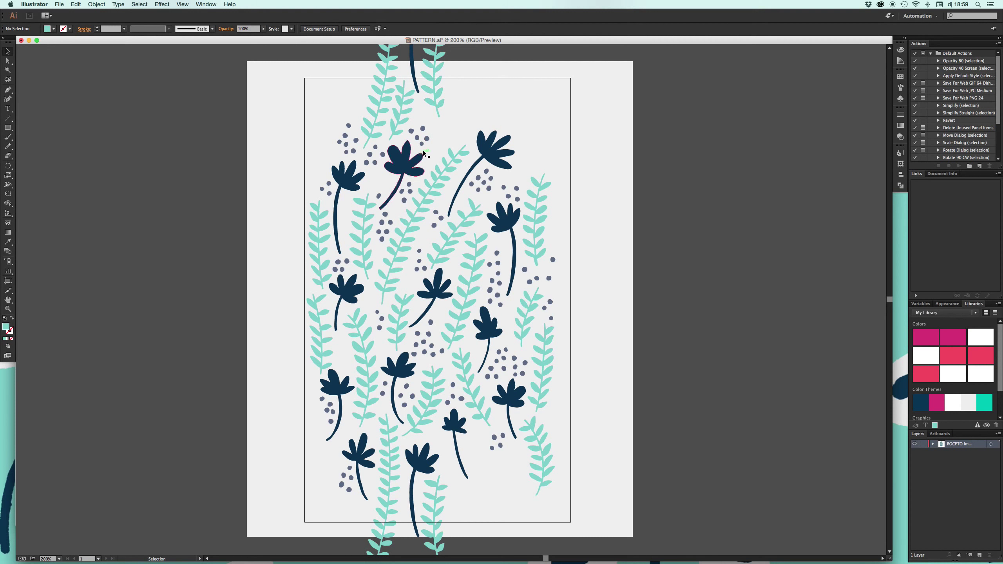
Step: Move the grey dot cluster up and to the right
mouse_move(421, 139)
left_mouse_down()
mouse_move(460, 107)
mouse_move(548, 213)
mouse_move(366, 441)
mouse_move(437, 433)
left_mouse_up()
left_click(473, 432)
left_click(441, 284)
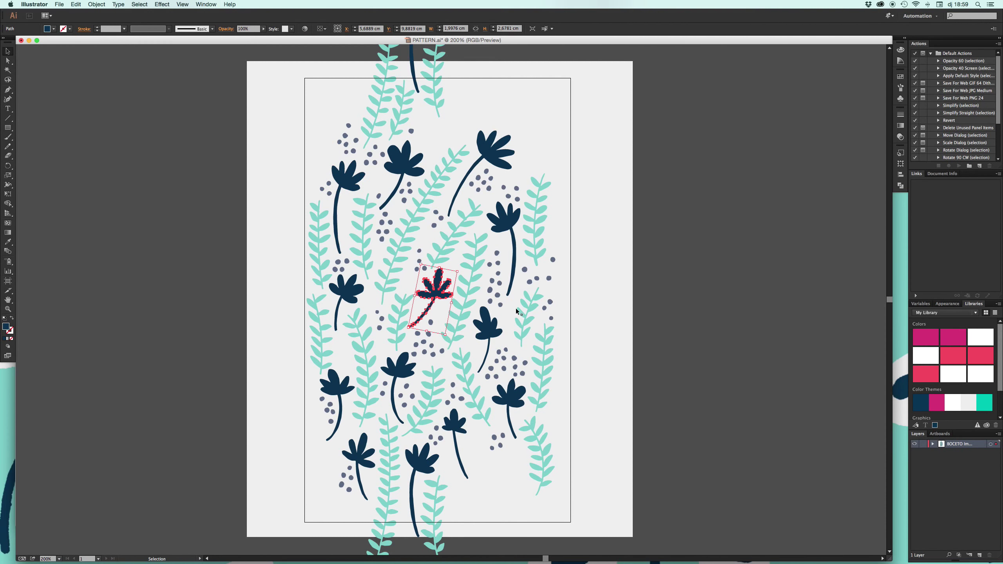
Step: Move a navy flower up-left toward the centre and set up a vertical-axis reflection
left_click(487, 334)
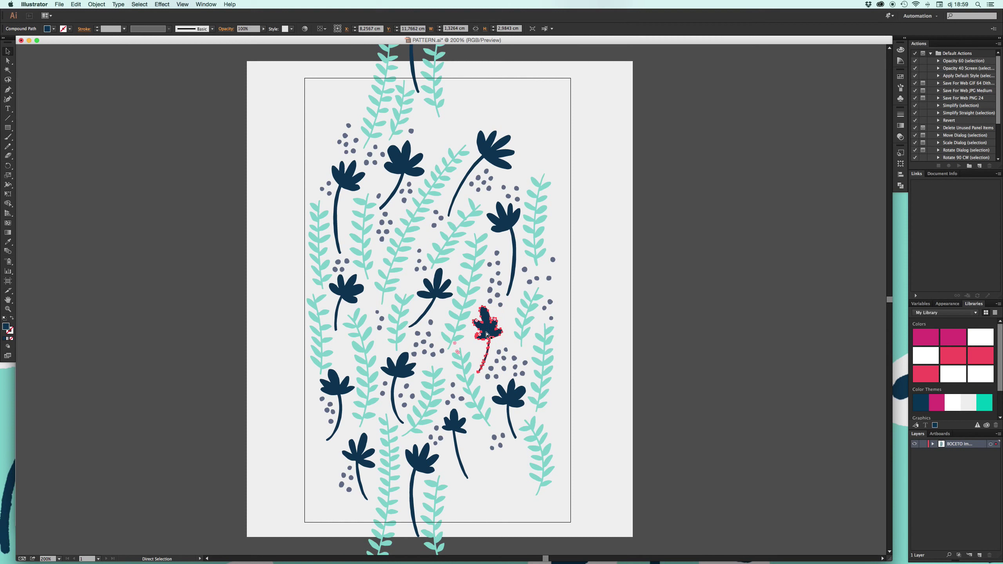
left_click_drag(487, 334, 450, 295)
left_click(98, 4)
mouse_move(106, 14)
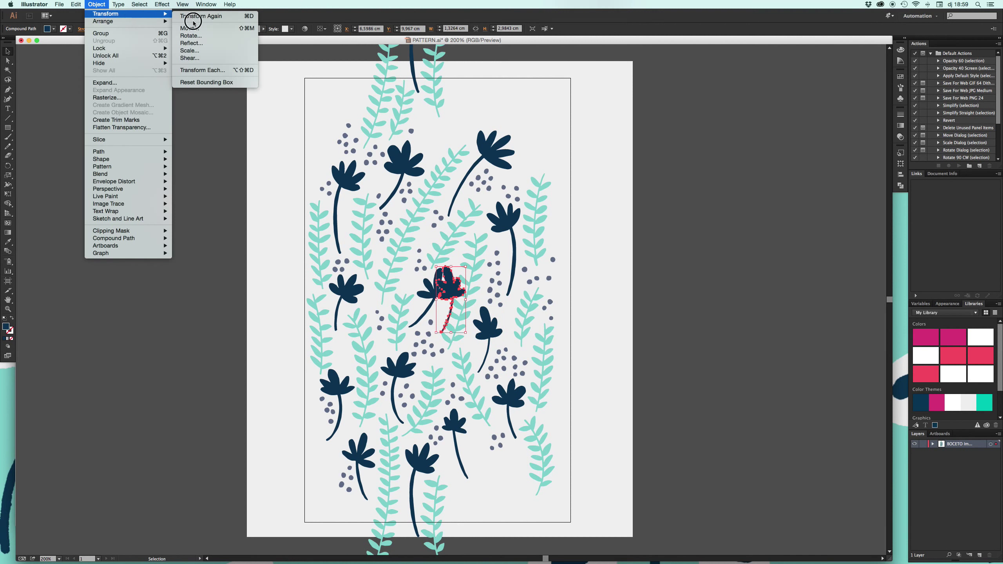
left_click(209, 36)
Step: Mirror the flower, move it near the top and shrink it slightly
left_click(542, 343)
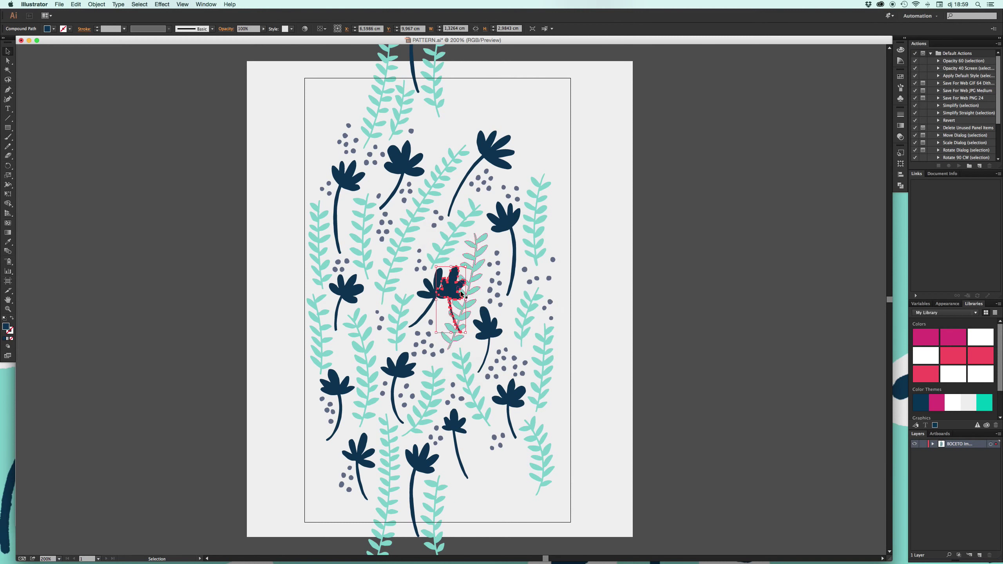
left_click_drag(448, 282, 433, 124)
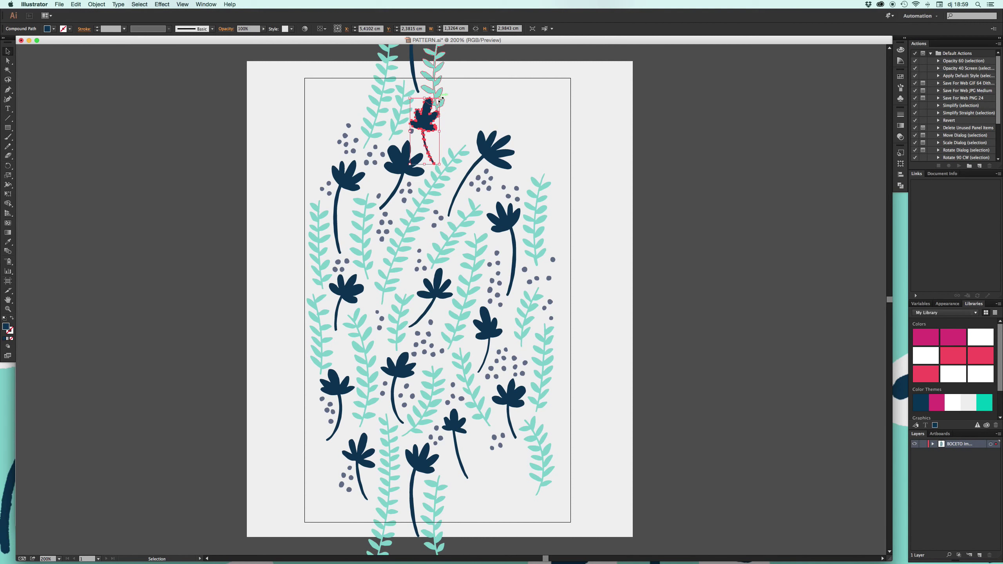
left_click_drag(440, 99, 436, 107)
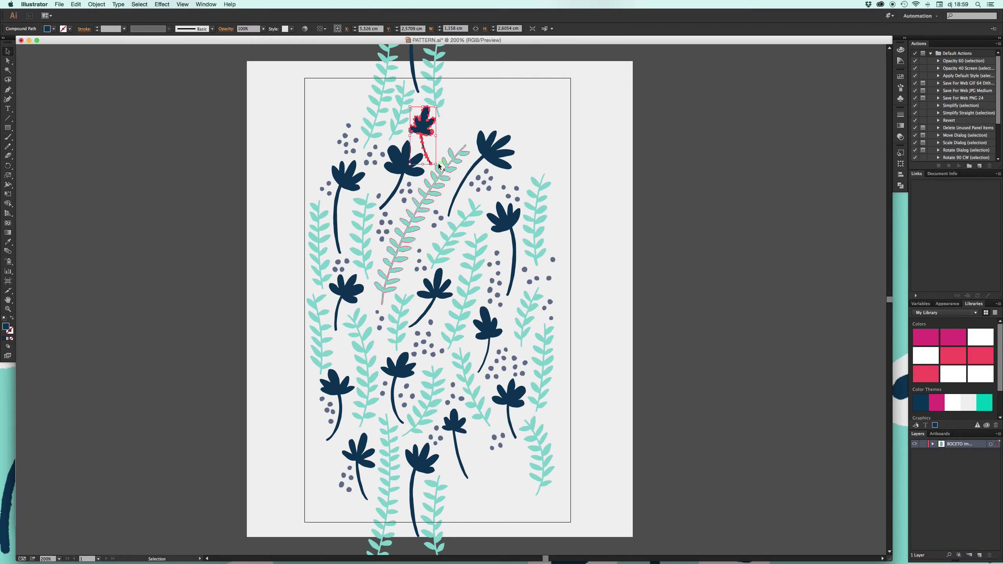
left_click_drag(437, 163, 435, 163)
left_click(476, 89)
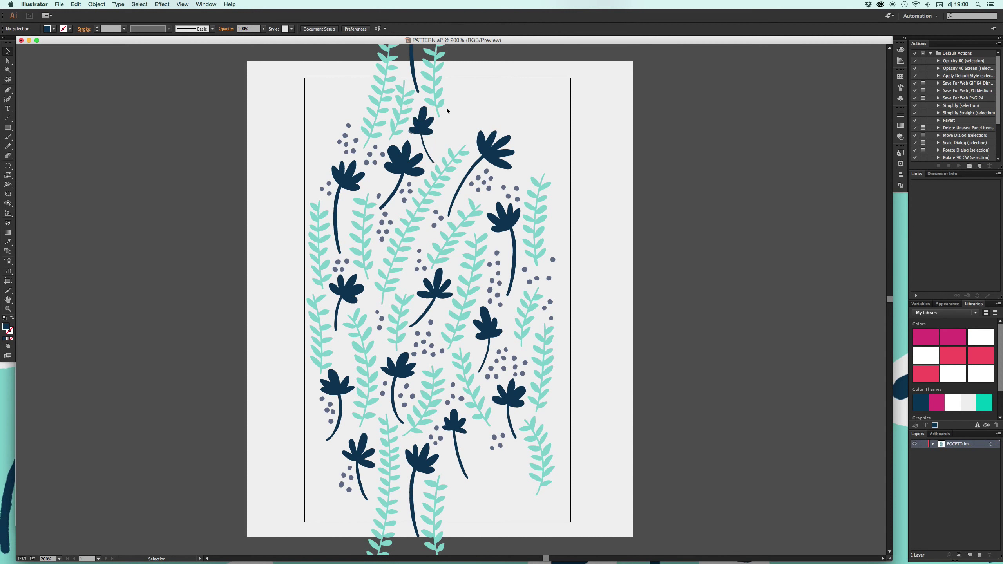
left_click_drag(412, 136, 408, 139)
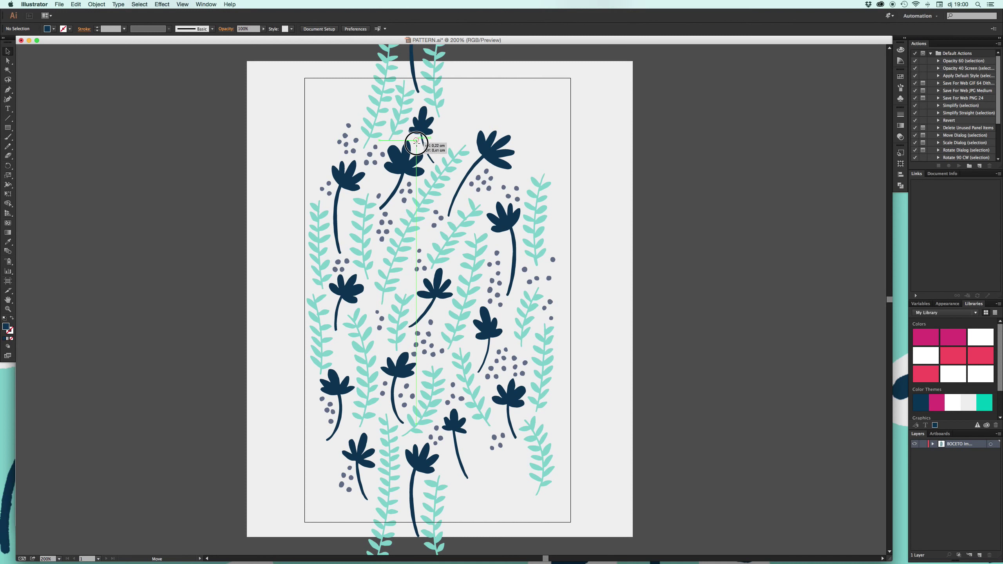
left_click(565, 272)
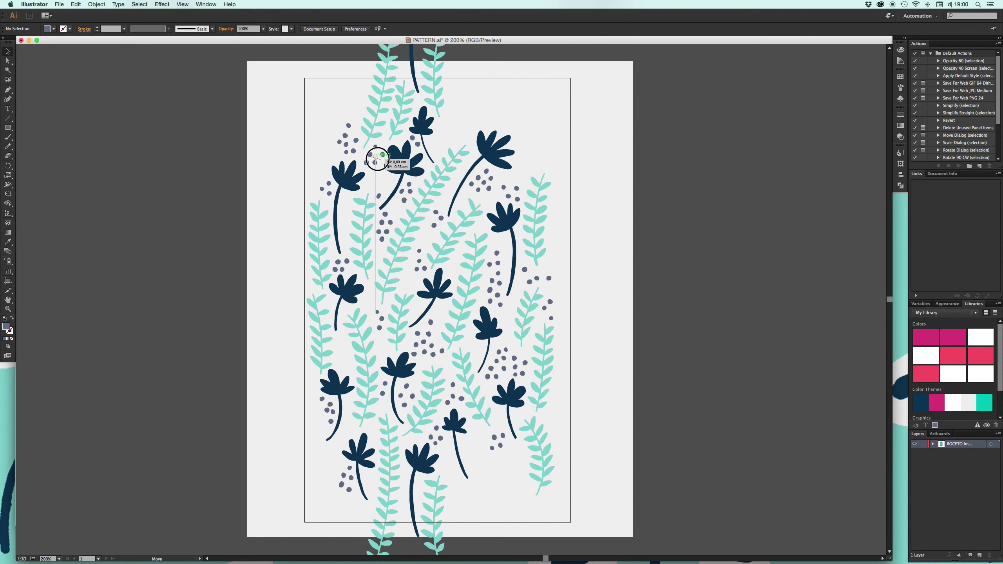
Step: Gather the grey dots closer around the top-left flower
left_click_drag(375, 163, 372, 169)
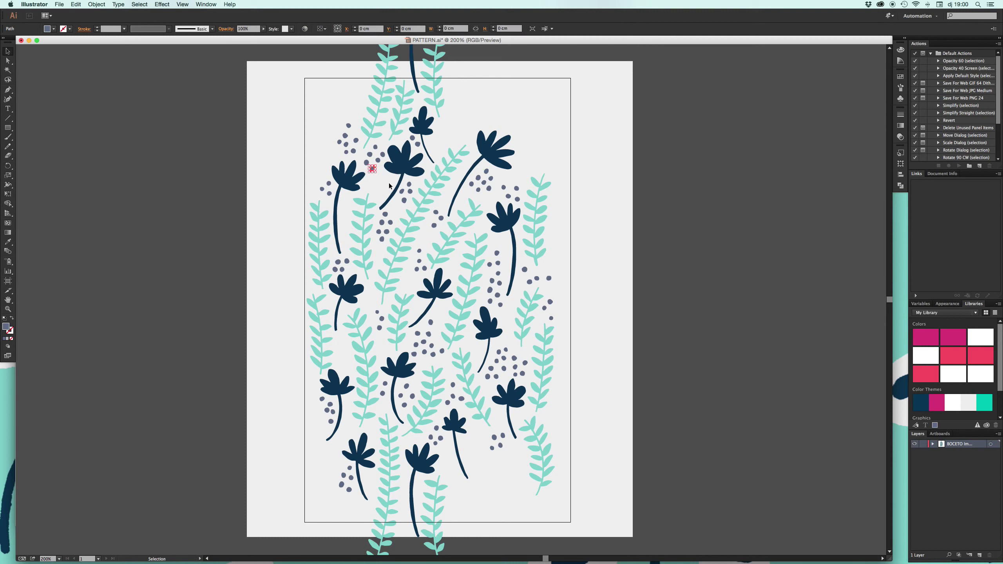
left_click(509, 98)
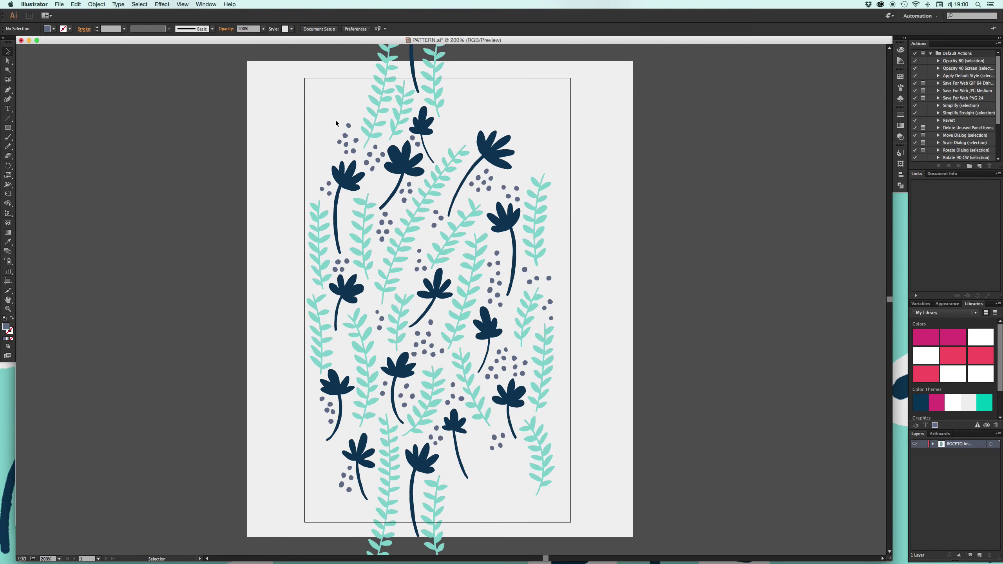
mouse_move(336, 120)
left_mouse_down()
mouse_move(355, 153)
mouse_move(439, 127)
mouse_move(434, 152)
mouse_move(445, 141)
left_mouse_up()
left_click(468, 112)
left_click(463, 115)
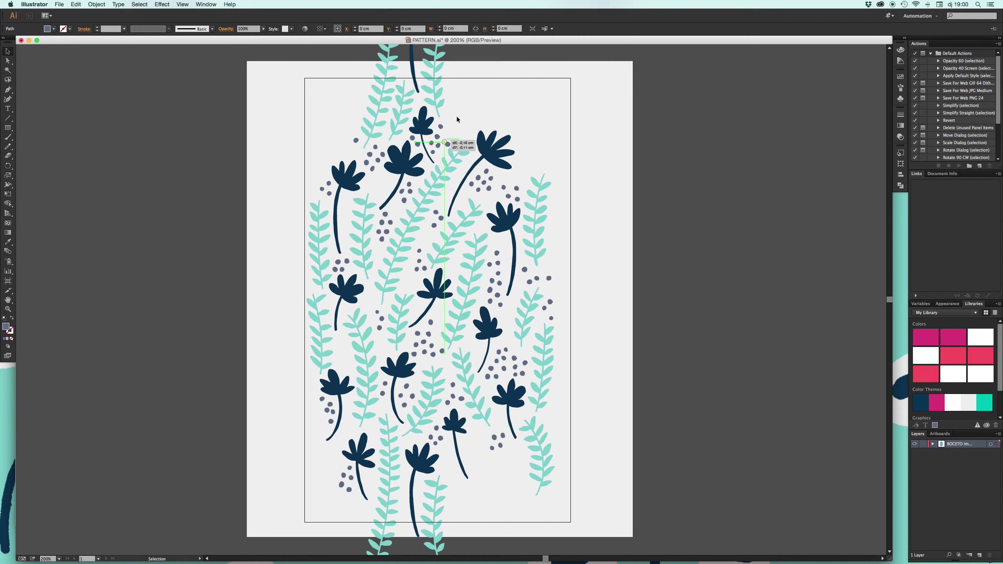
left_click(457, 114)
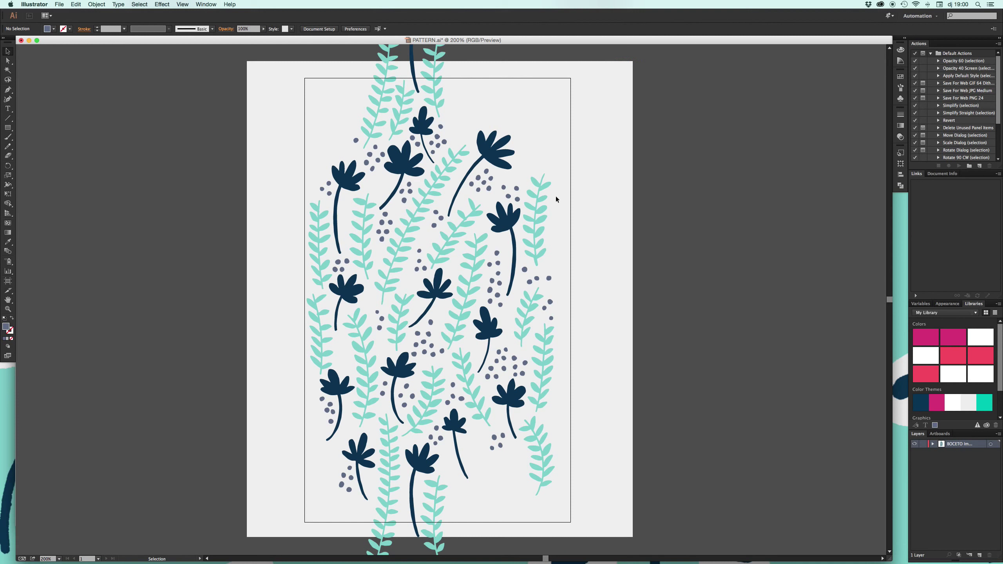
Step: Shift the central column of dots down-left between the sprigs
left_click_drag(415, 264, 425, 272)
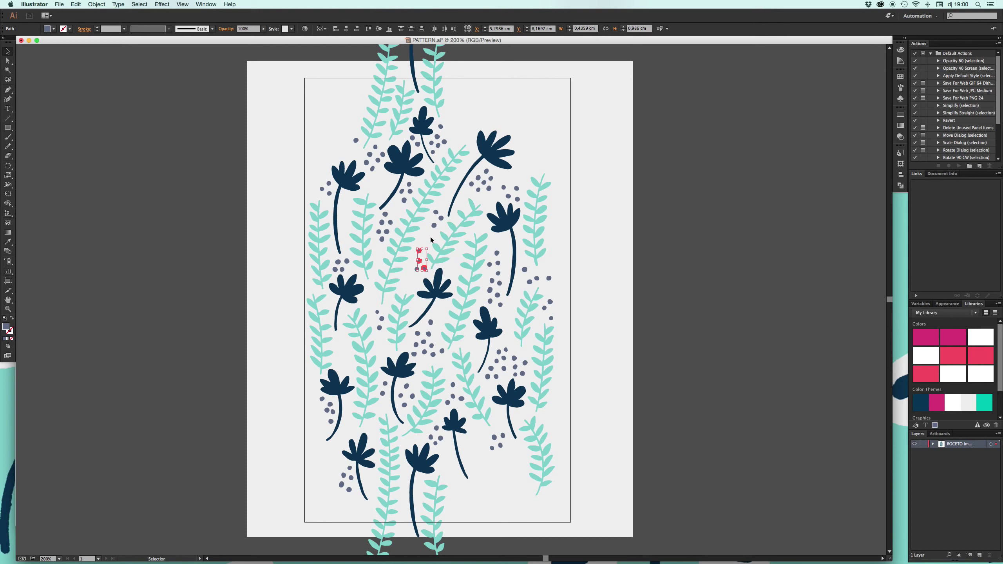
left_click(417, 269, "shift")
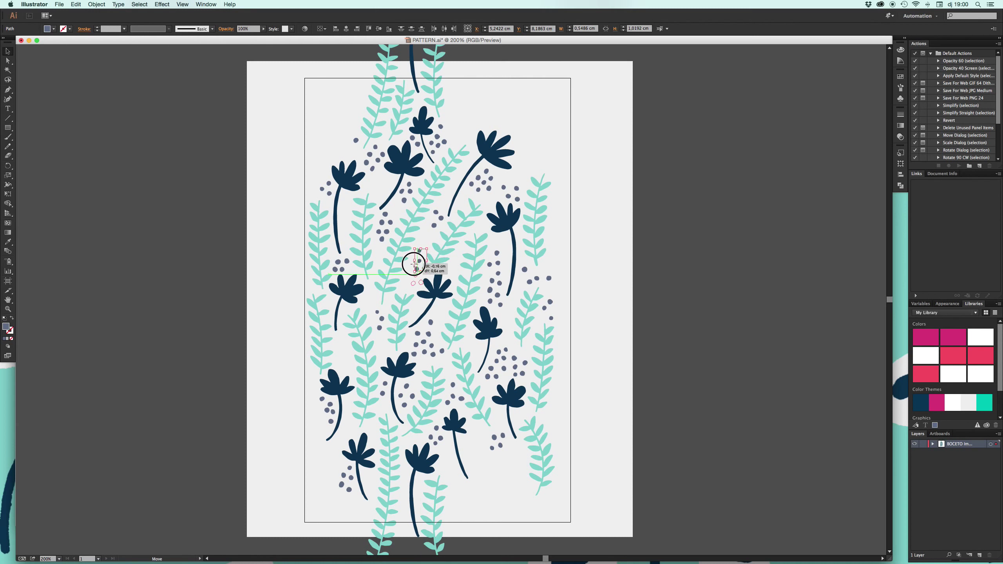
left_click_drag(419, 254, 417, 265)
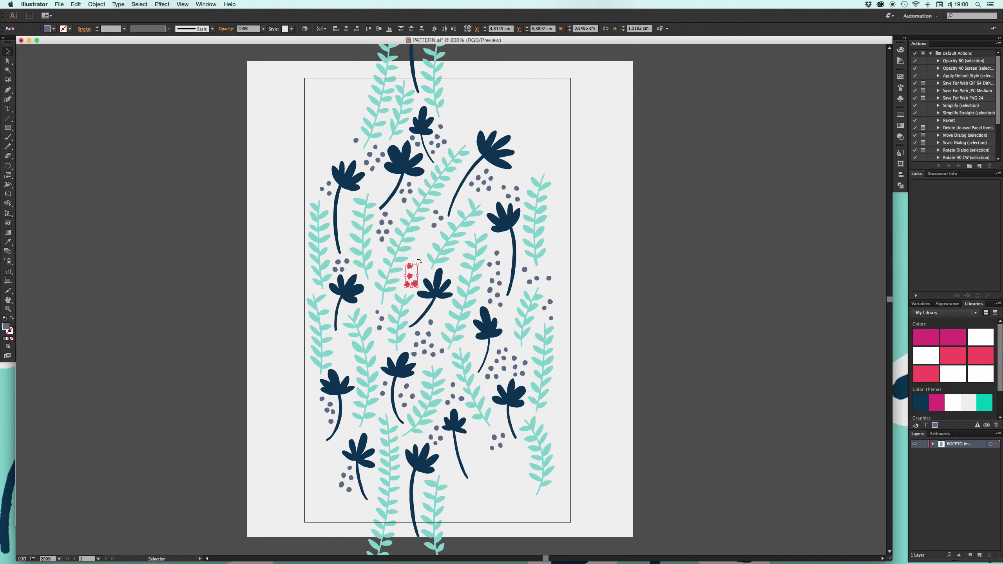
left_click(458, 222)
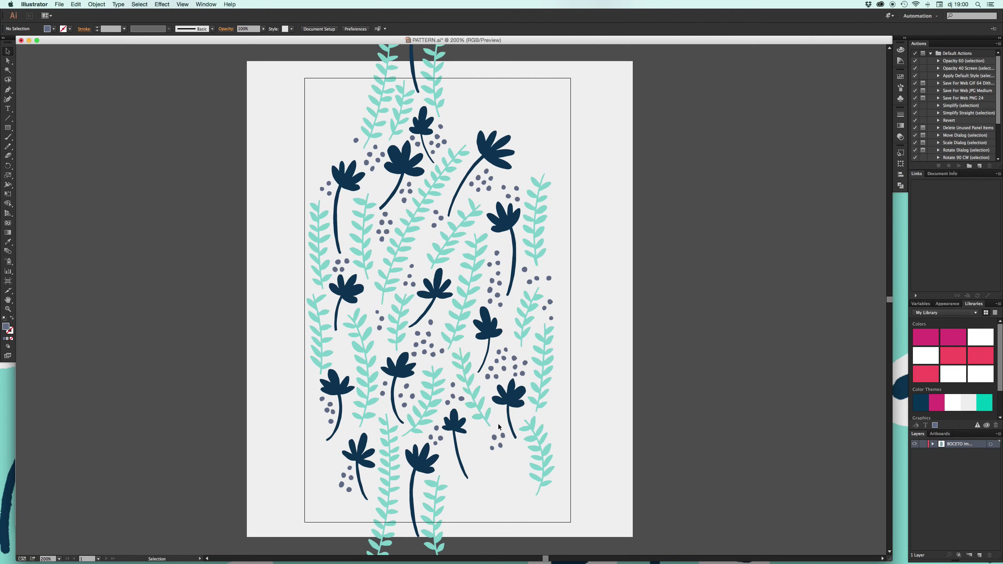
Step: Place a teal sprig on the bottom-left edge and Move-copy it 0 cm horizontally, -20 cm vertically
left_click_drag(468, 256, 462, 246)
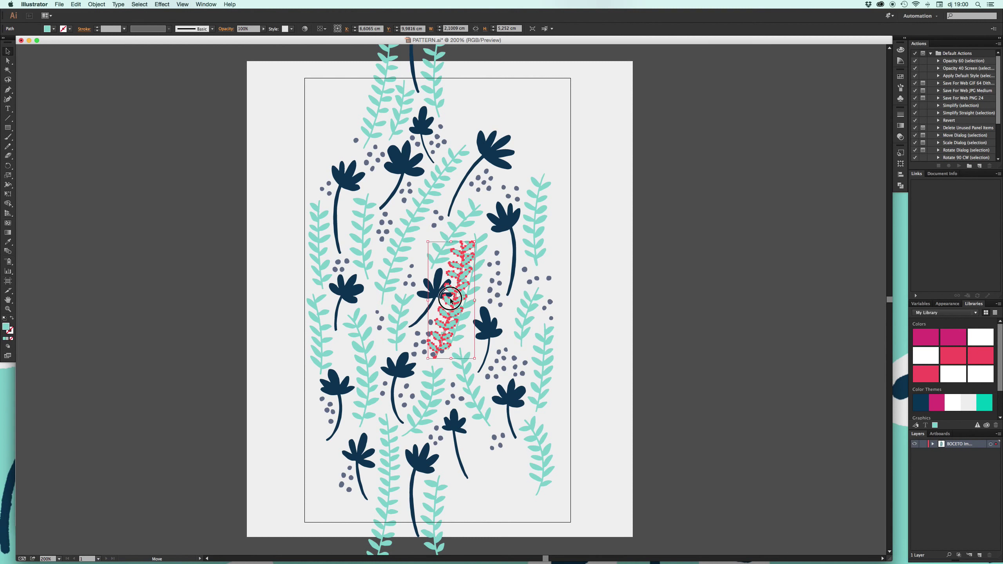
mouse_move(451, 300)
left_mouse_down()
mouse_move(332, 459)
mouse_move(332, 489)
left_mouse_up()
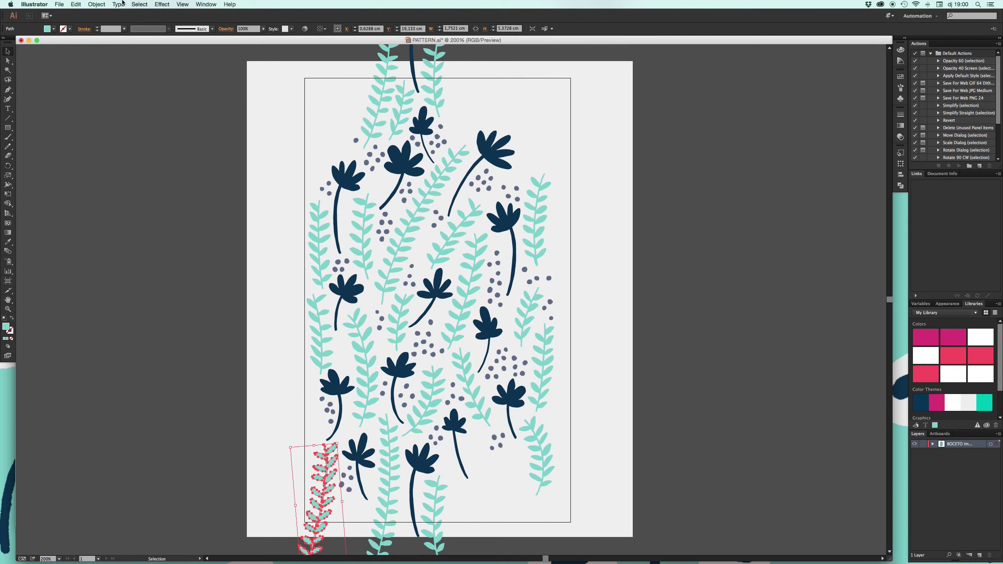
left_click(97, 4)
left_click(190, 44)
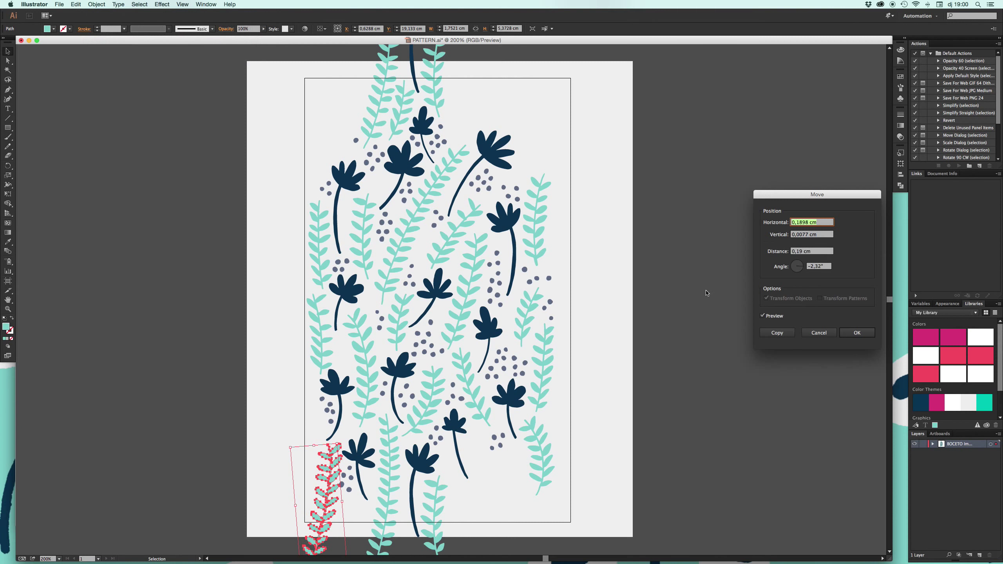
type("0")
key("Tab")
type("-2")
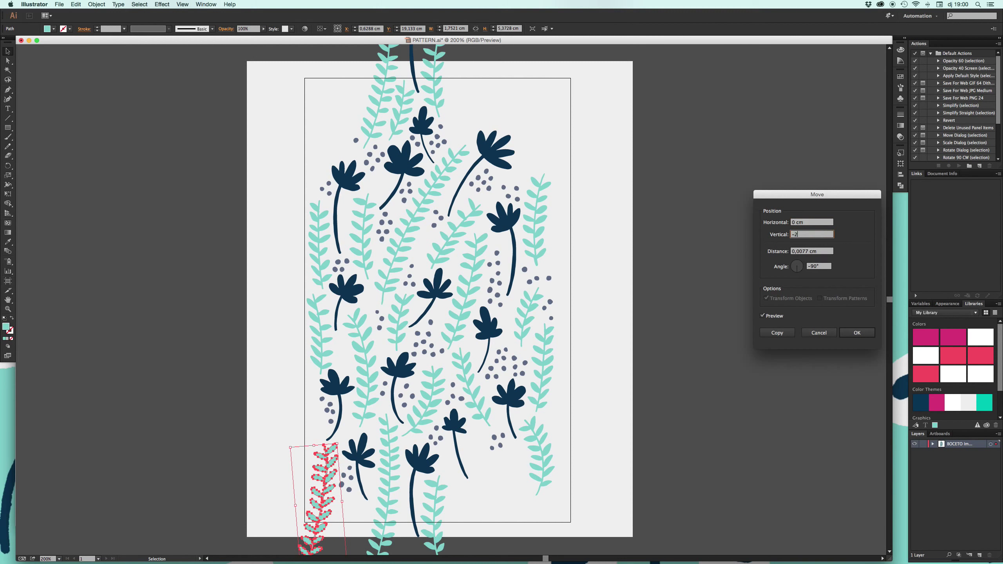
key("Tab")
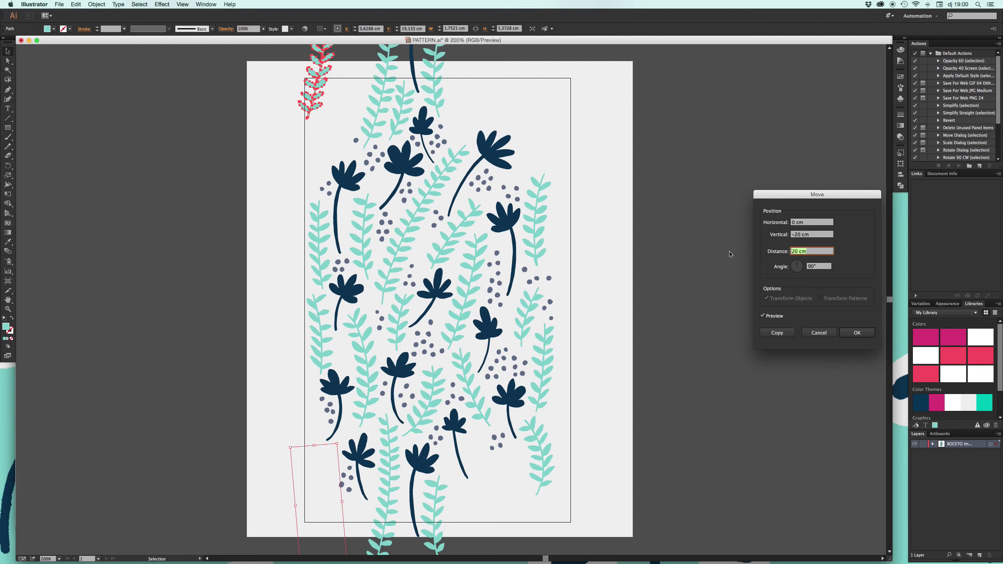
left_click(777, 333)
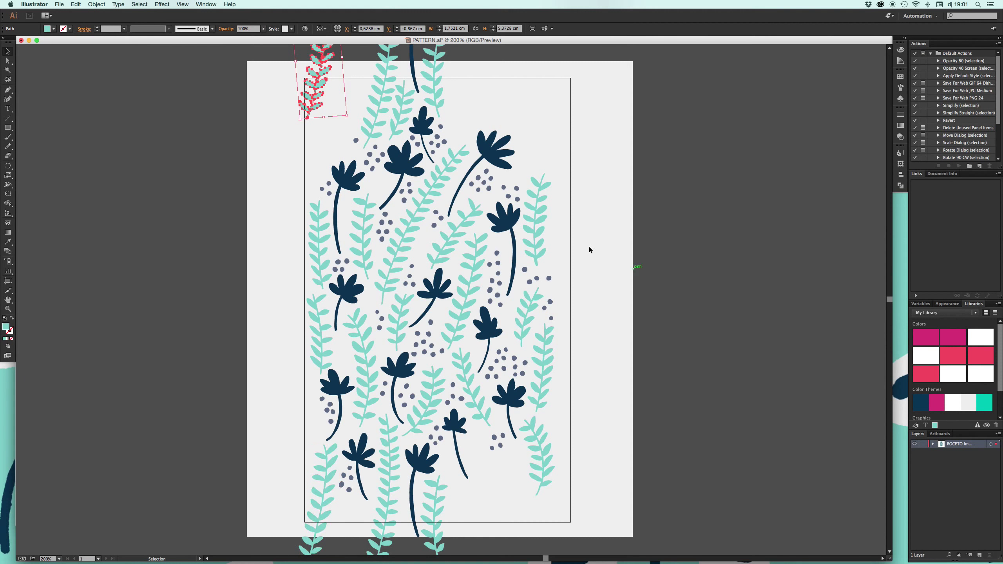
Step: Nudge both sprig copies slightly right with the arrow keys
left_click(329, 475, "shift")
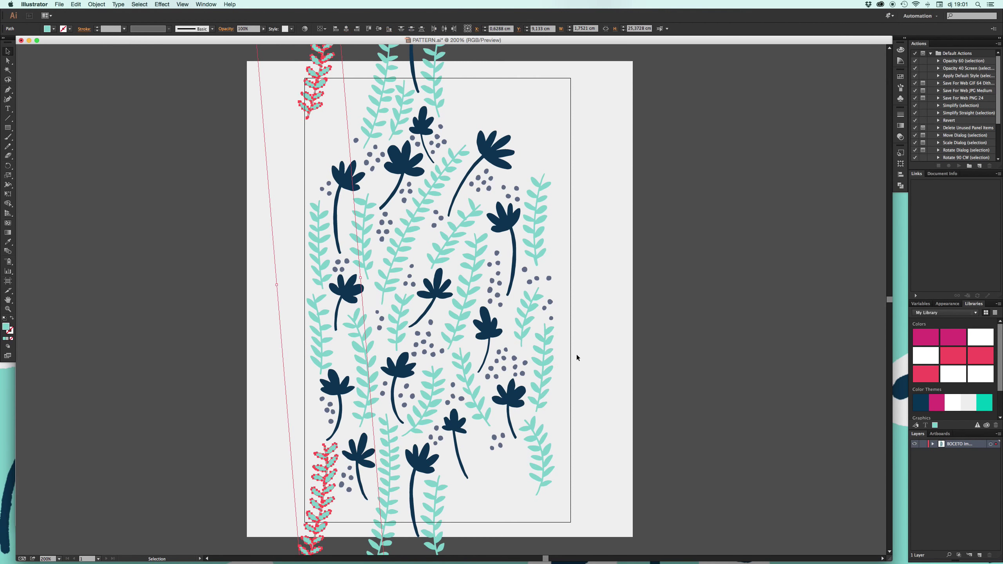
key("Right")
key("Right")
key("Right")
key("Right")
key("Right")
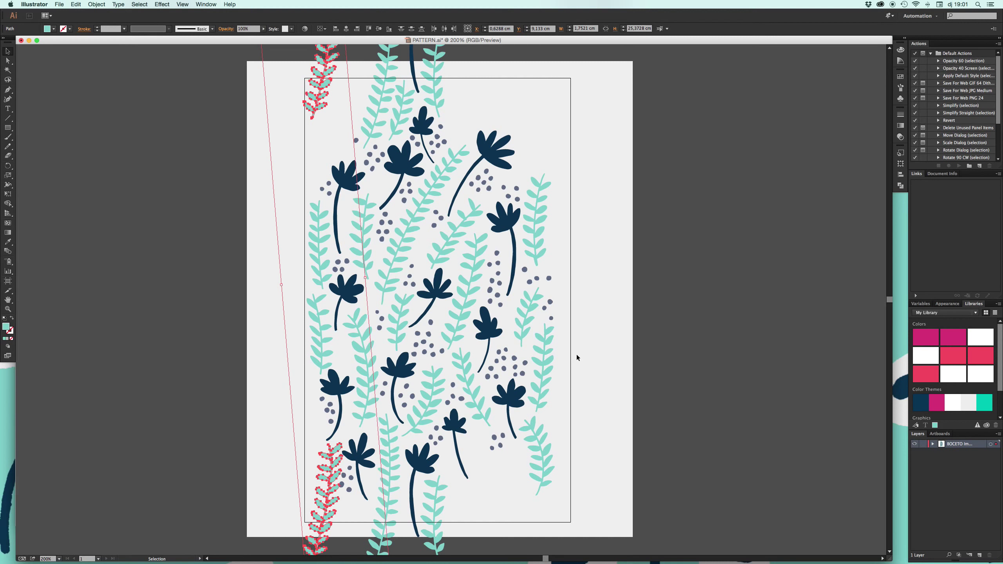
key("Right")
key("Right")
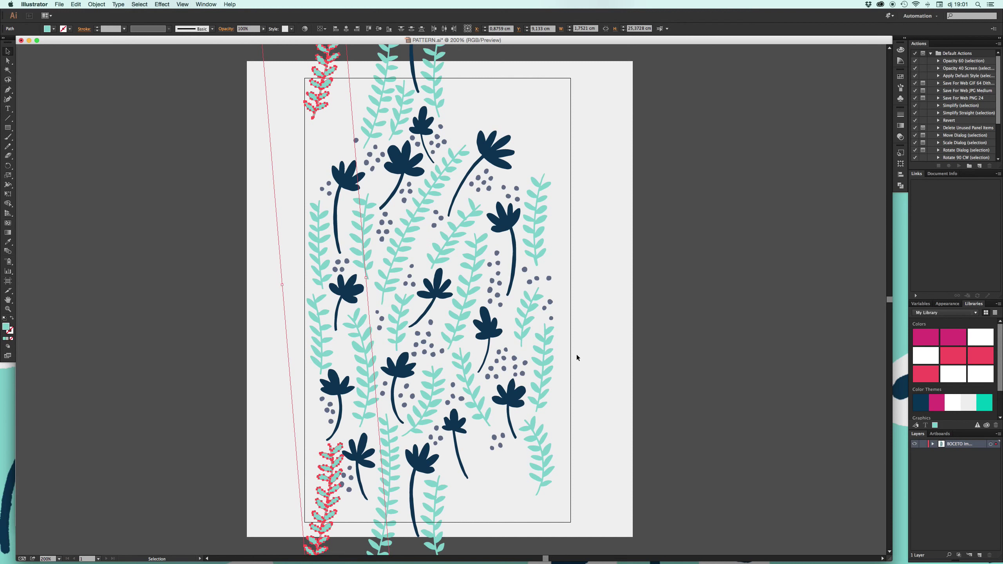
key("Right")
key("Right")
key("Right")
key("Right")
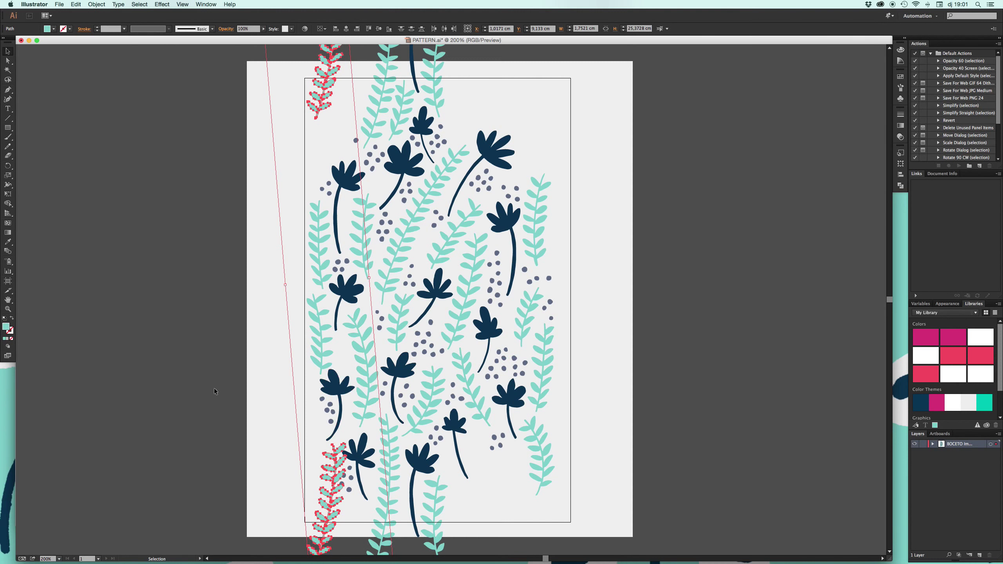
left_click(214, 392)
left_click(367, 444)
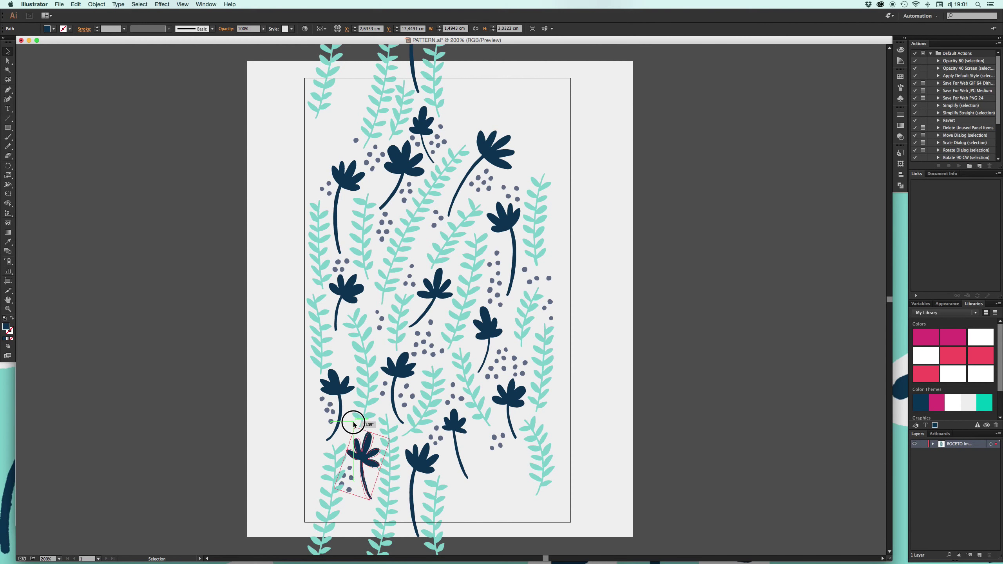
Step: Tilt the lower-left flower slightly and move a dot cluster below its stem
left_click_drag(352, 425, 352, 416)
left_click(521, 510)
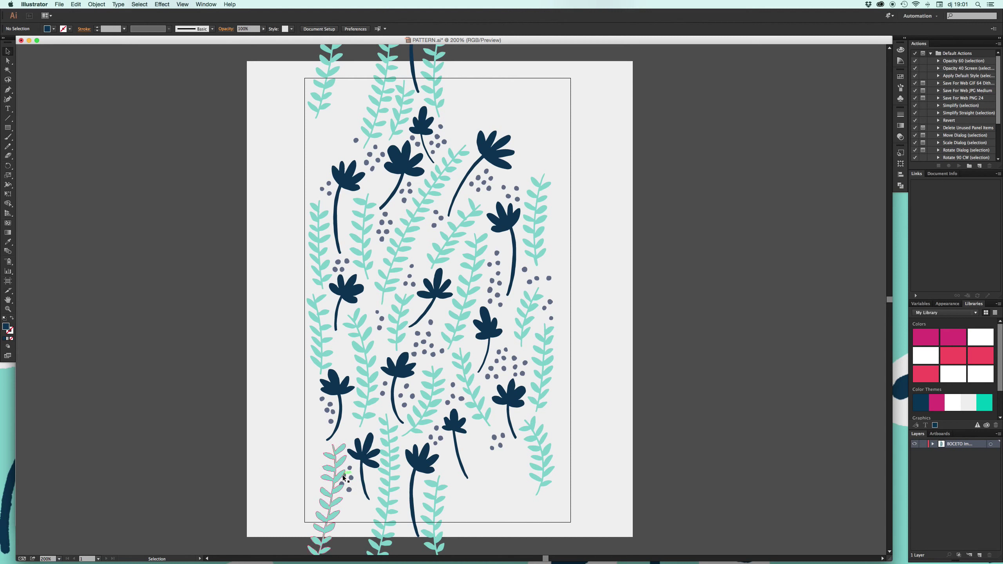
left_click(345, 479)
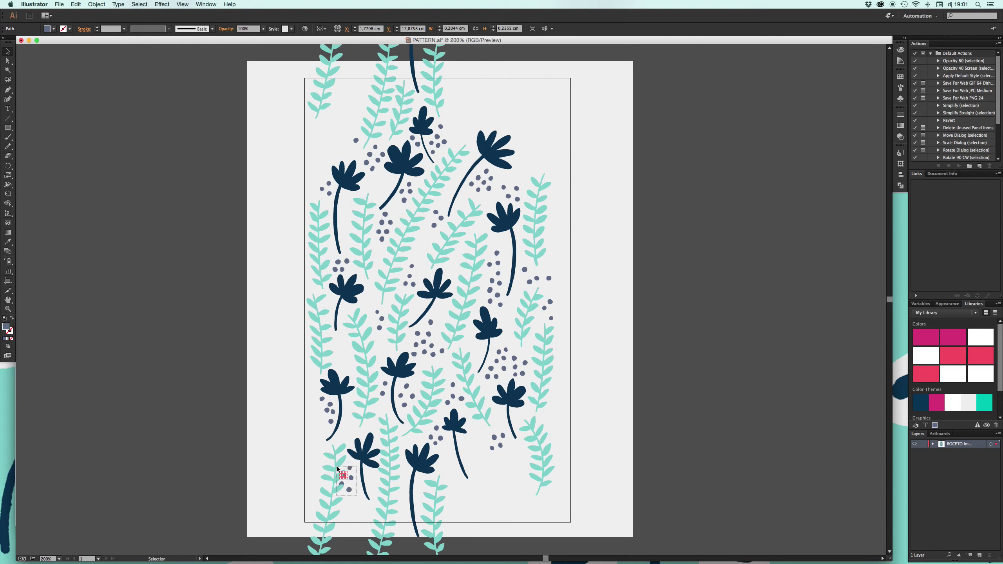
left_click_drag(352, 480, 364, 484)
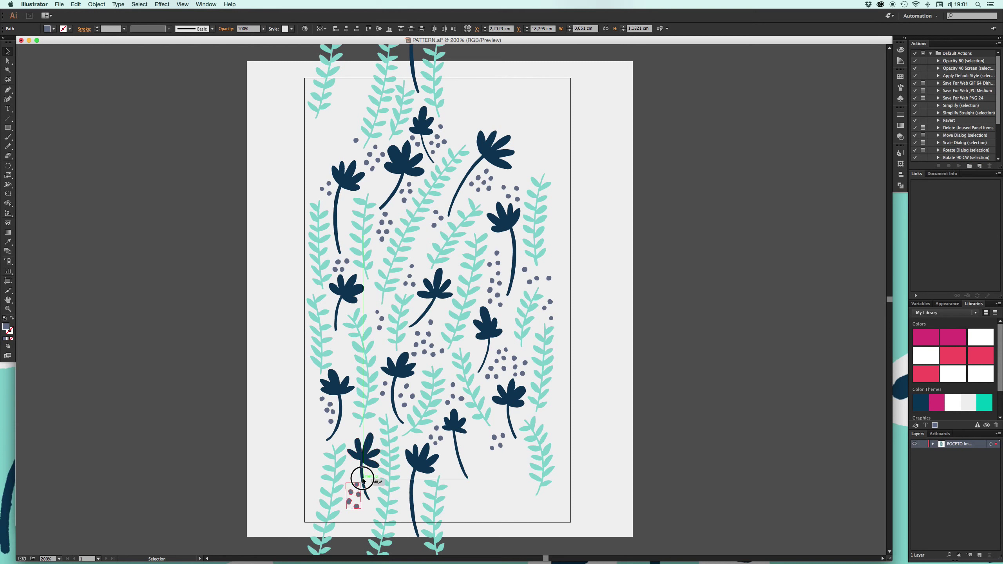
Step: Shrink the lower-left flower a little and bring the right-hand dot group beside it
left_click(379, 465)
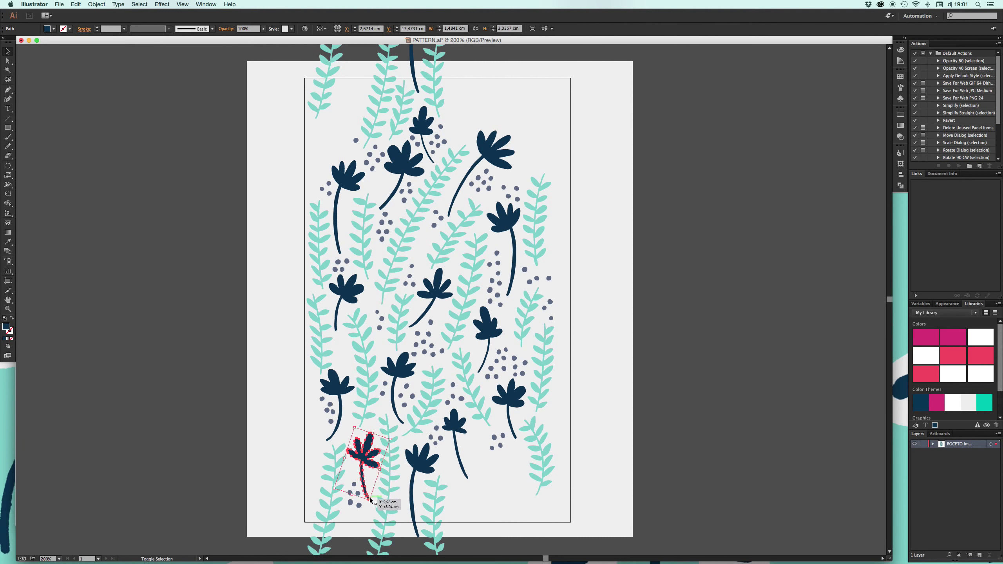
left_click_drag(370, 500, 367, 498)
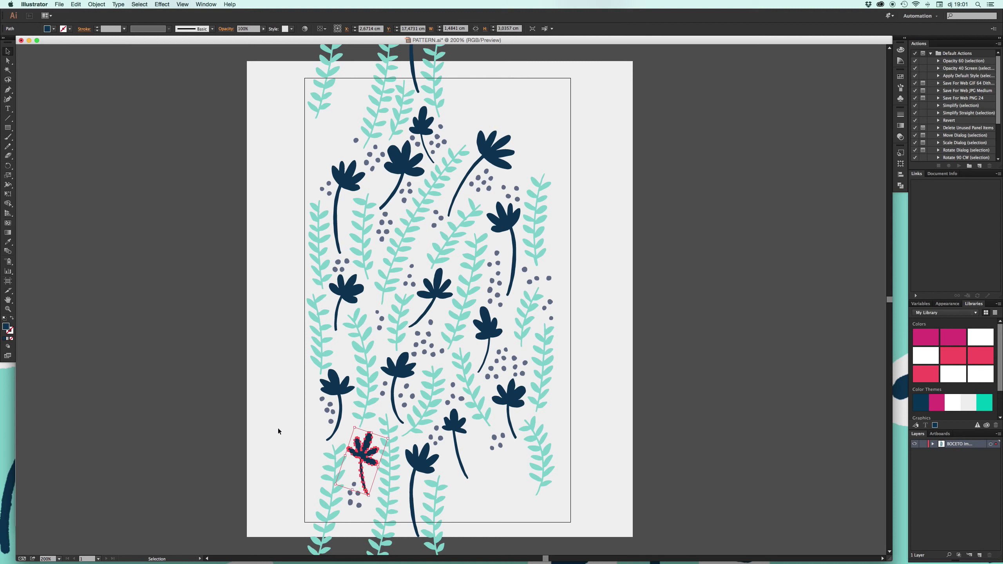
left_click(256, 424)
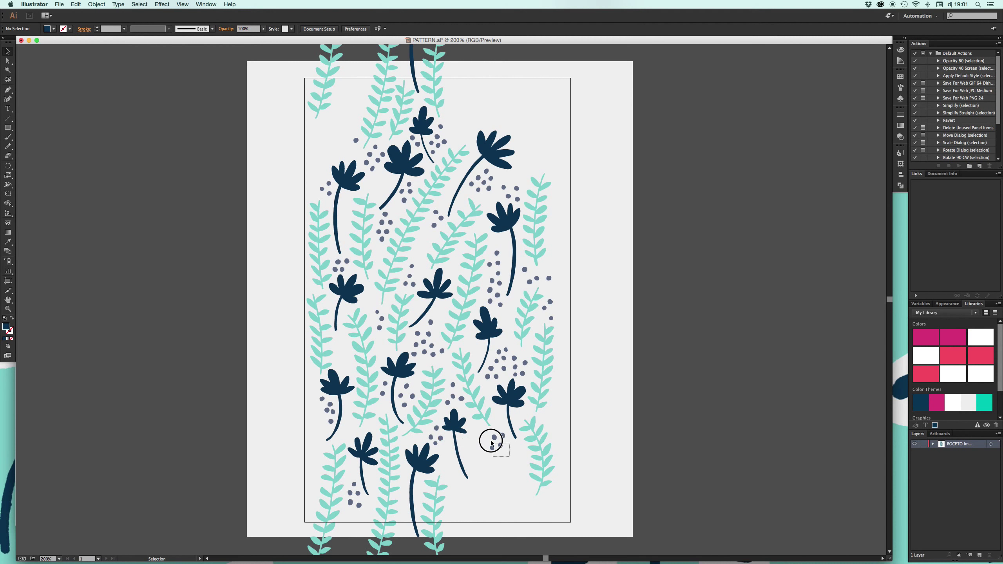
left_click(492, 443)
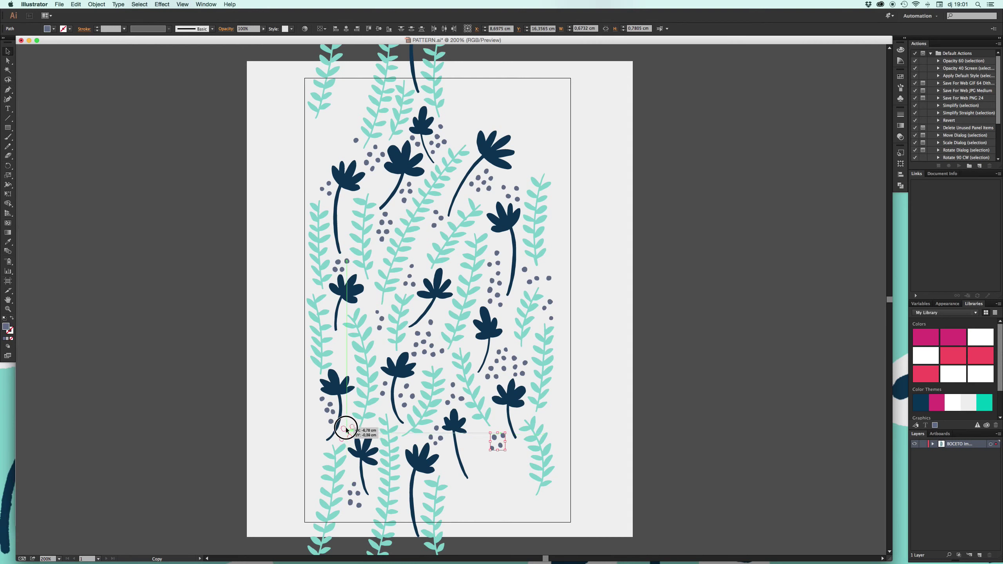
mouse_move(485, 439)
left_mouse_down()
mouse_move(334, 432)
mouse_move(348, 437)
left_mouse_up()
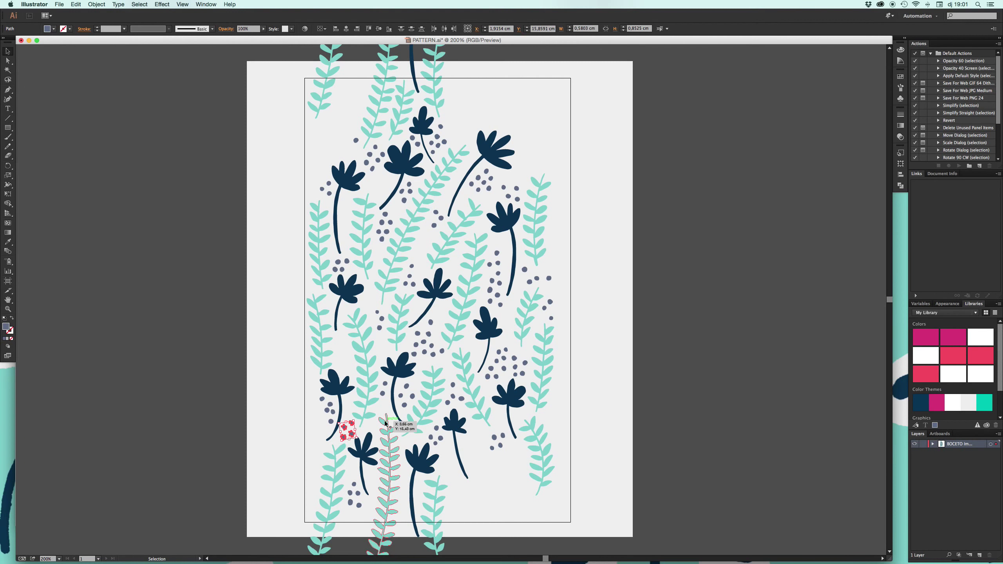
left_click(373, 433)
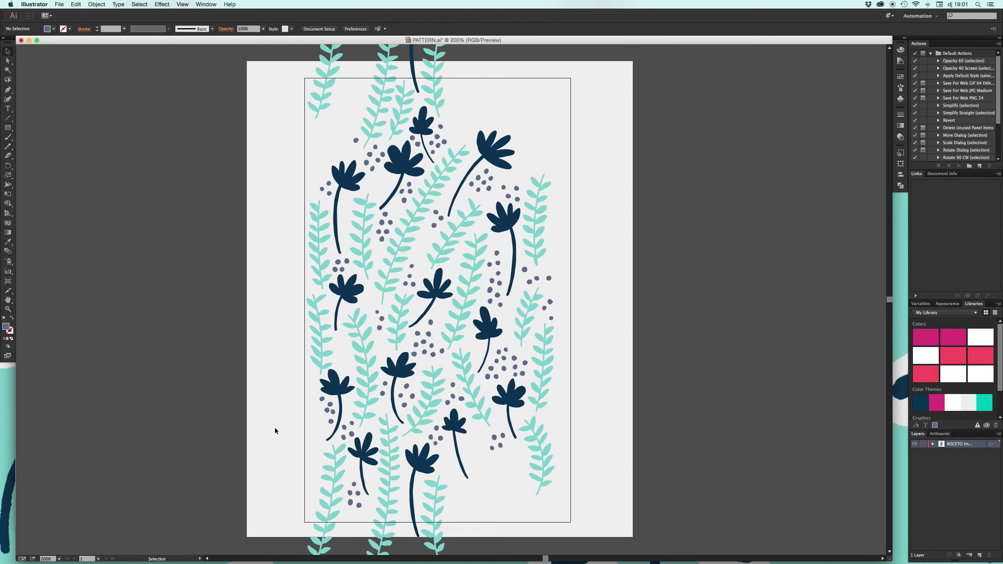
Step: Save, nudge all artwork slightly right, and lower the top-edge sprig a touch
key("ctrl+s")
key("ctrl+a")
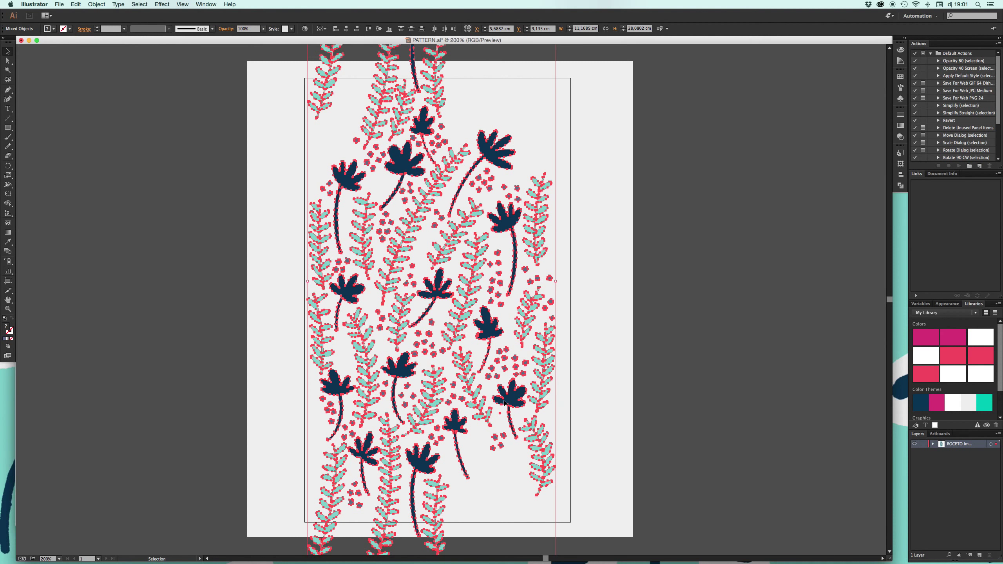
key("Right")
key("Right")
key("Right")
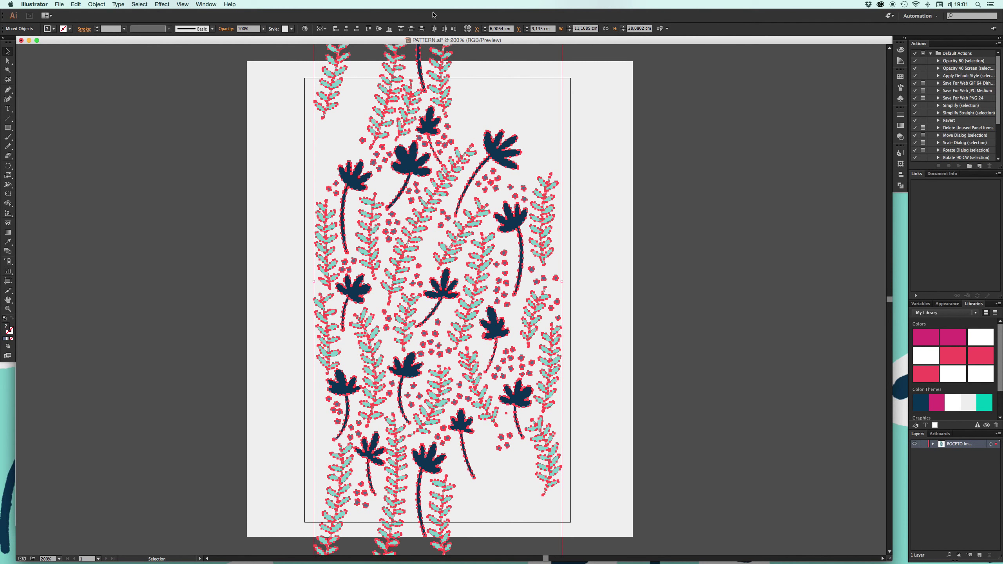
left_click(494, 68)
left_click(410, 83)
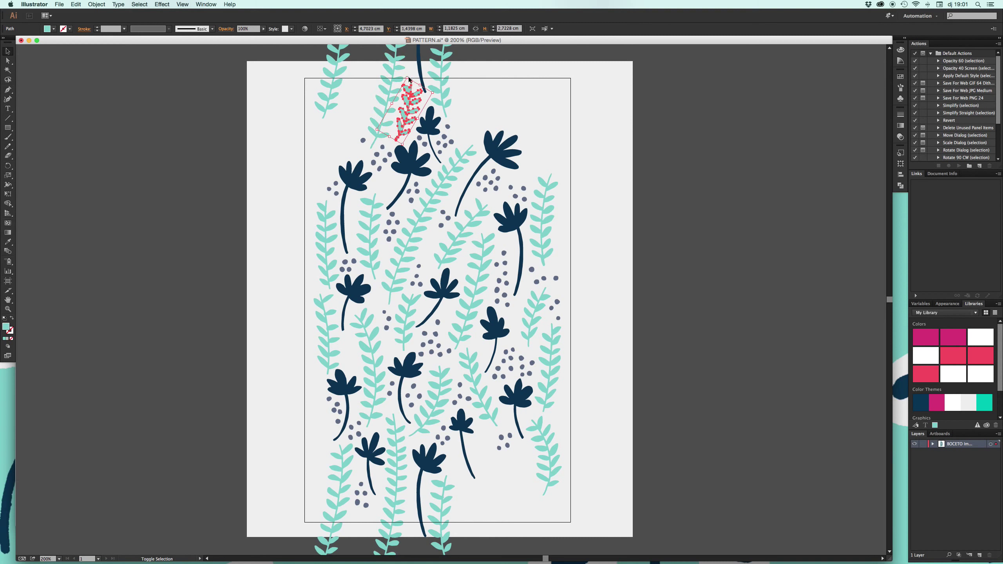
left_click_drag(409, 79, 411, 85)
left_click(557, 103)
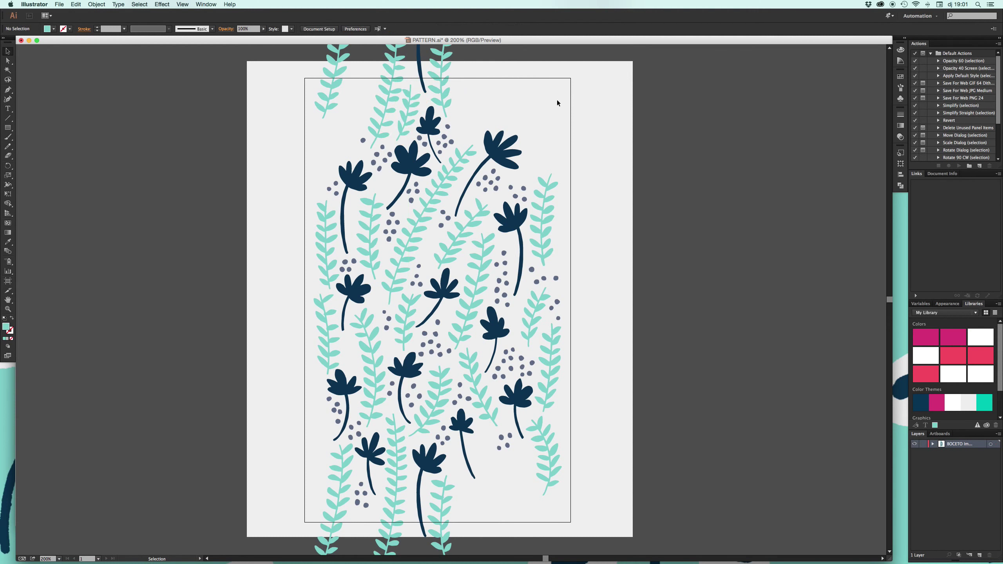
left_click(415, 97)
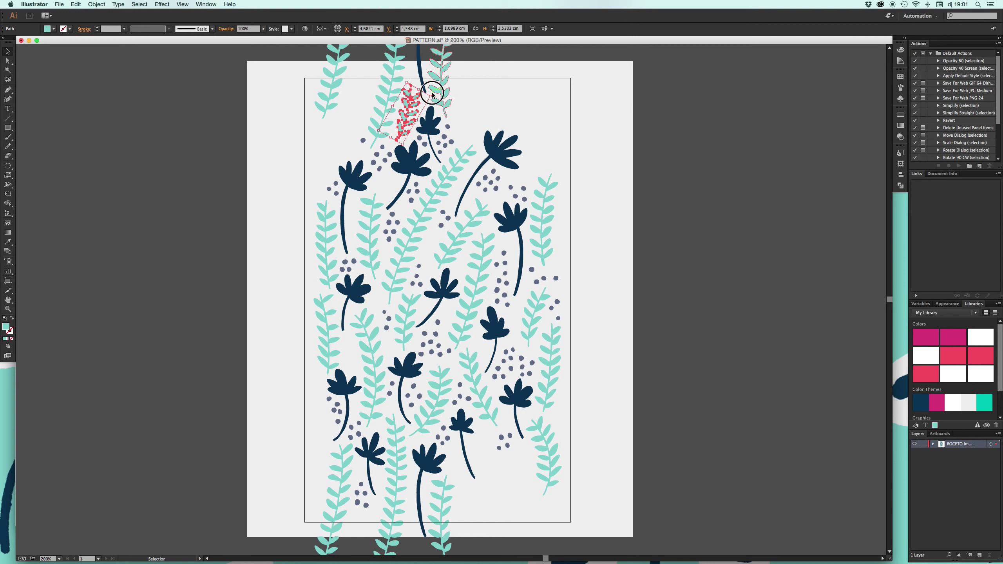
left_click(545, 96)
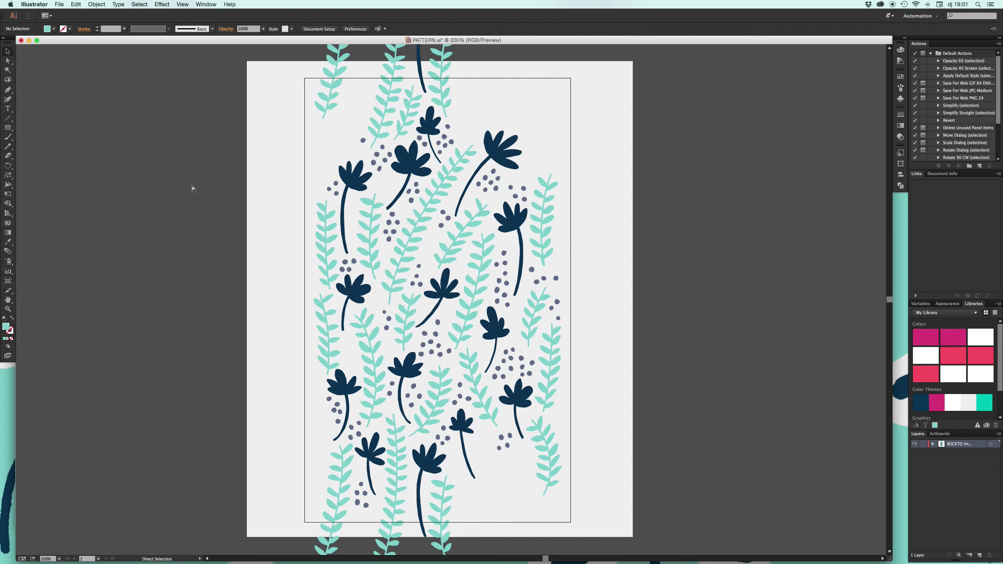
Step: Duplicate the small pair of dots from the right over to the left side
left_click(558, 303)
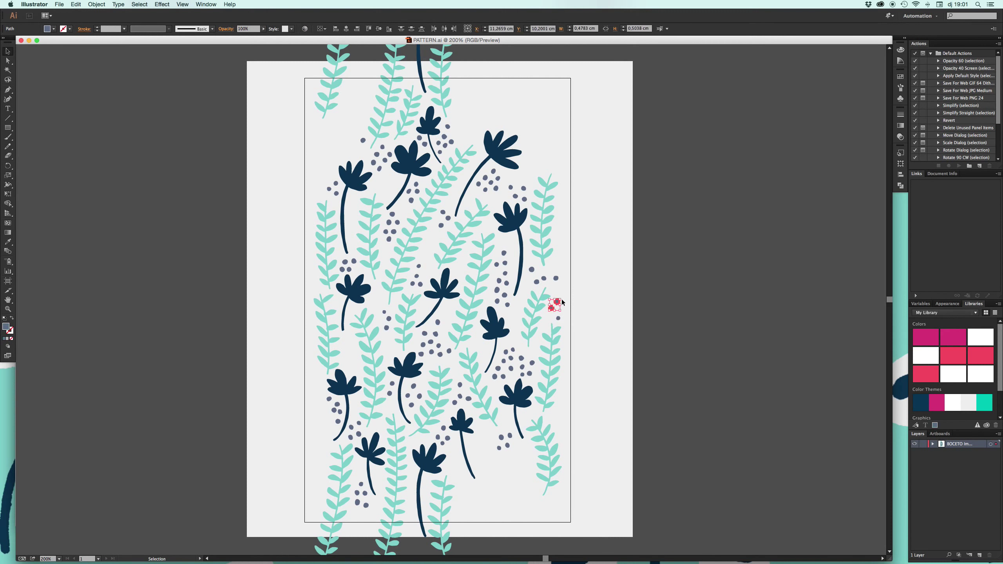
right_click(558, 303)
key("Escape")
left_click_drag(561, 306, 350, 340)
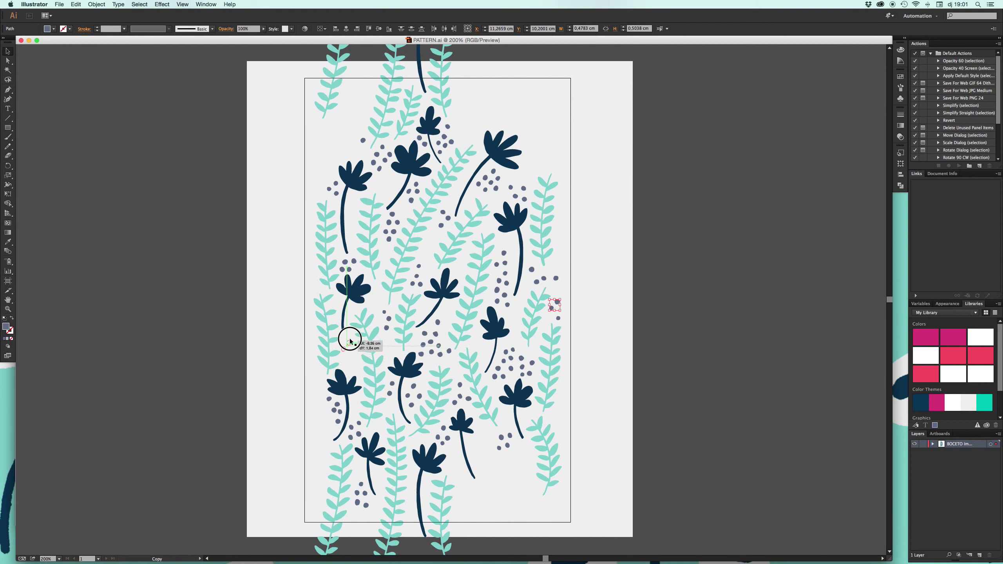
left_click(240, 291)
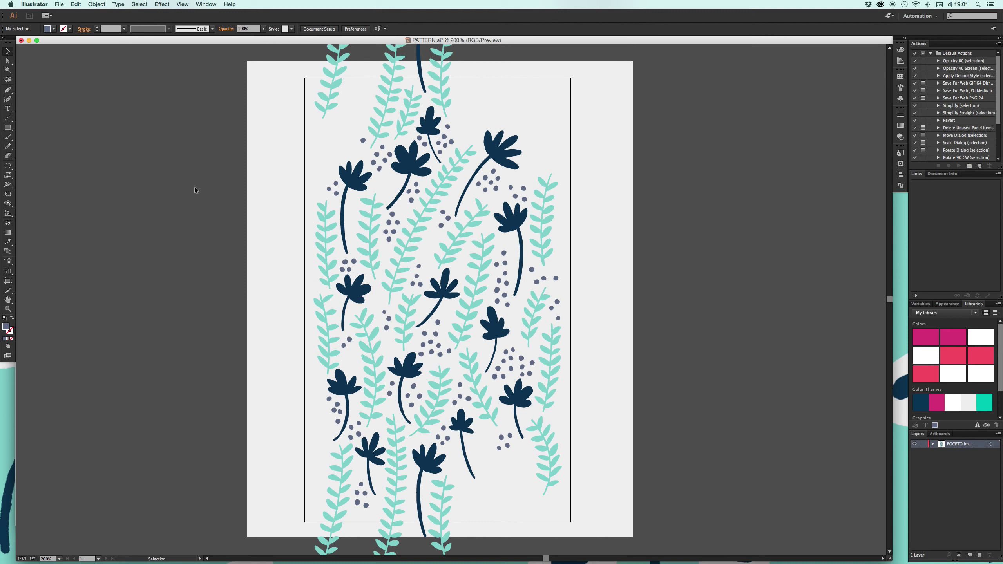
Step: Move the top-right dot group down between the lower flowers and raise a stray dot
left_click(517, 194)
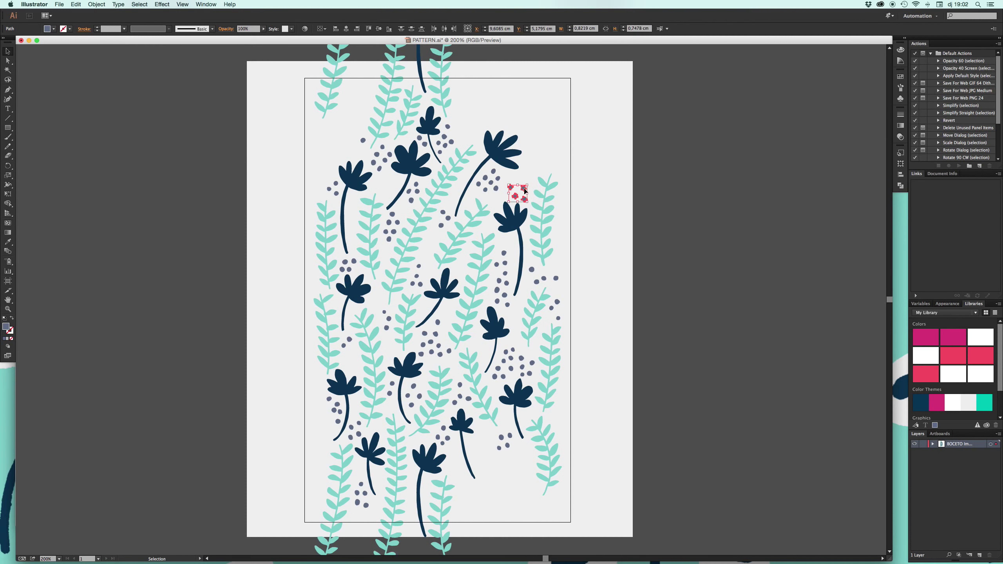
mouse_move(517, 194)
left_mouse_down()
mouse_move(394, 173)
mouse_move(485, 358)
left_mouse_up()
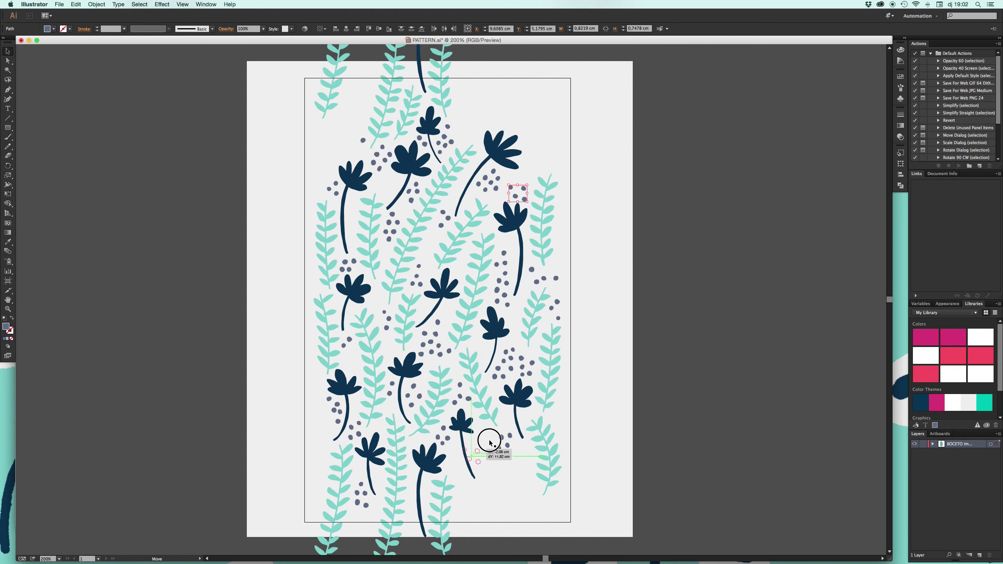
left_click_drag(485, 358, 485, 433)
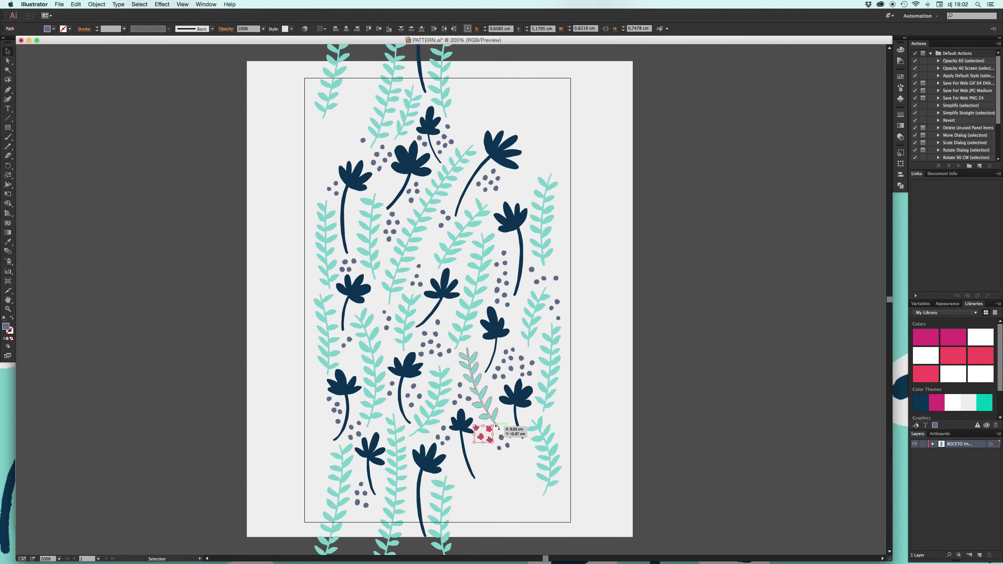
left_click(652, 419)
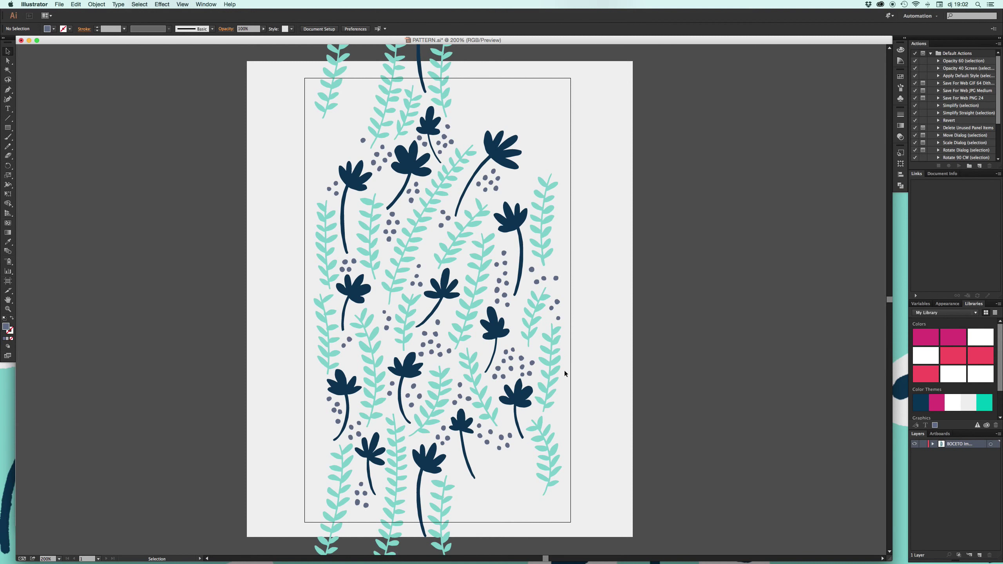
left_click_drag(490, 446, 508, 421)
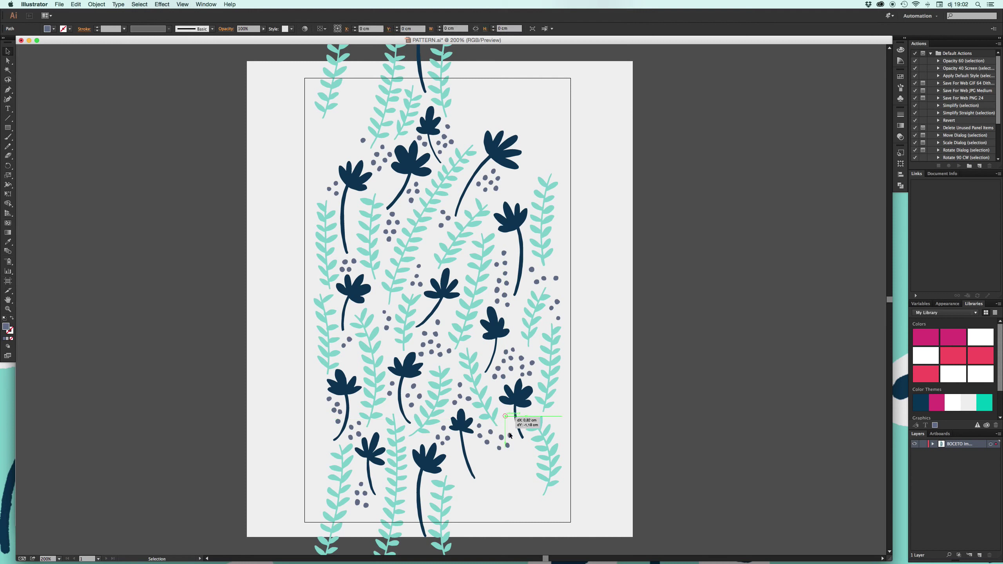
left_click(525, 456)
Step: Bring a teal sprig to the tile centre and reflect it across the vertical axis
left_click_drag(560, 339, 334, 219)
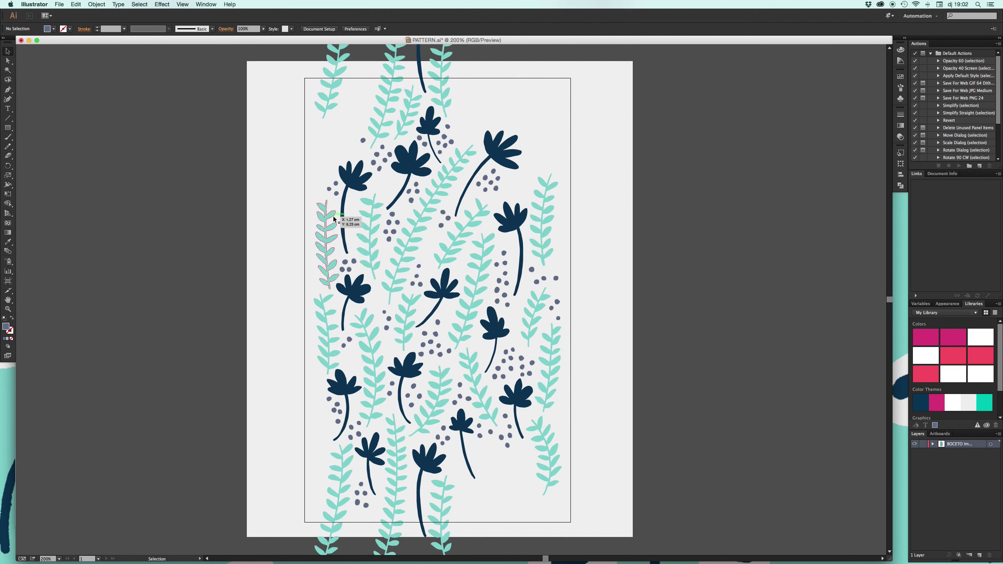
left_click_drag(327, 245, 450, 300)
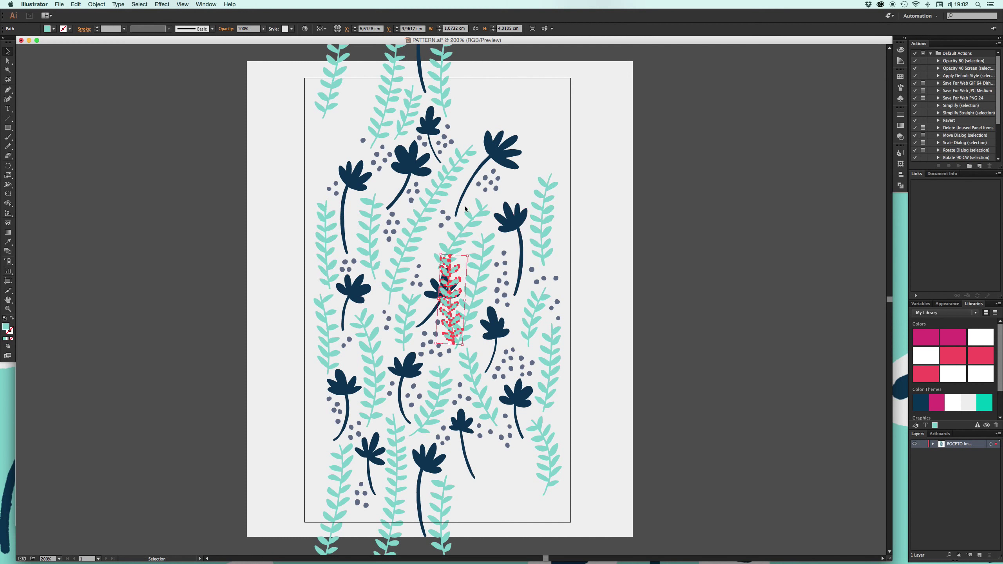
left_click(97, 4)
left_click(191, 38)
left_click(541, 343)
Step: Move the mirrored sprig to the bottom edge and tilt it slightly counter-clockwise
left_click_drag(457, 277, 490, 470)
left_click_drag(499, 436, 490, 451)
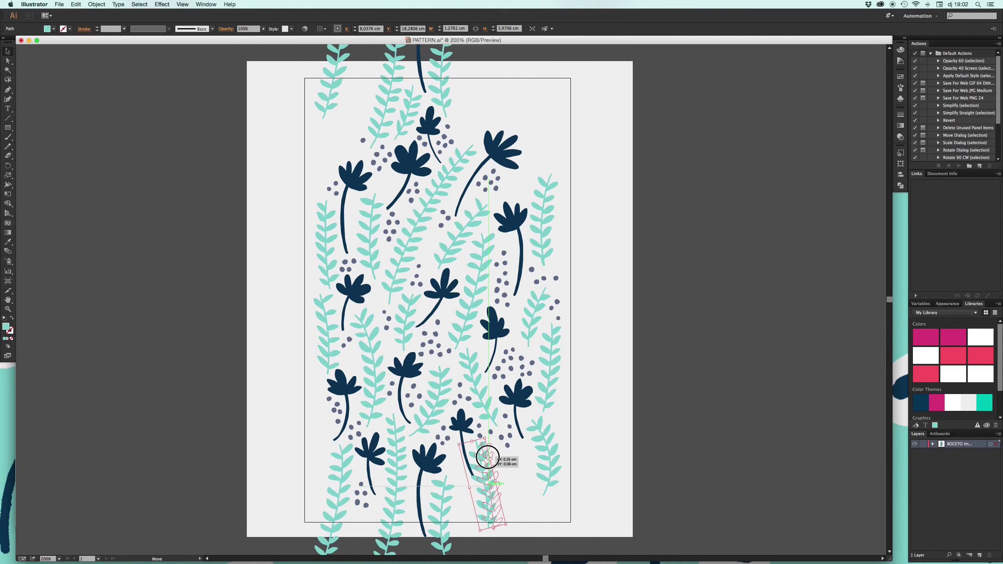
left_click_drag(488, 456, 486, 456)
left_click(472, 459)
left_click(466, 462)
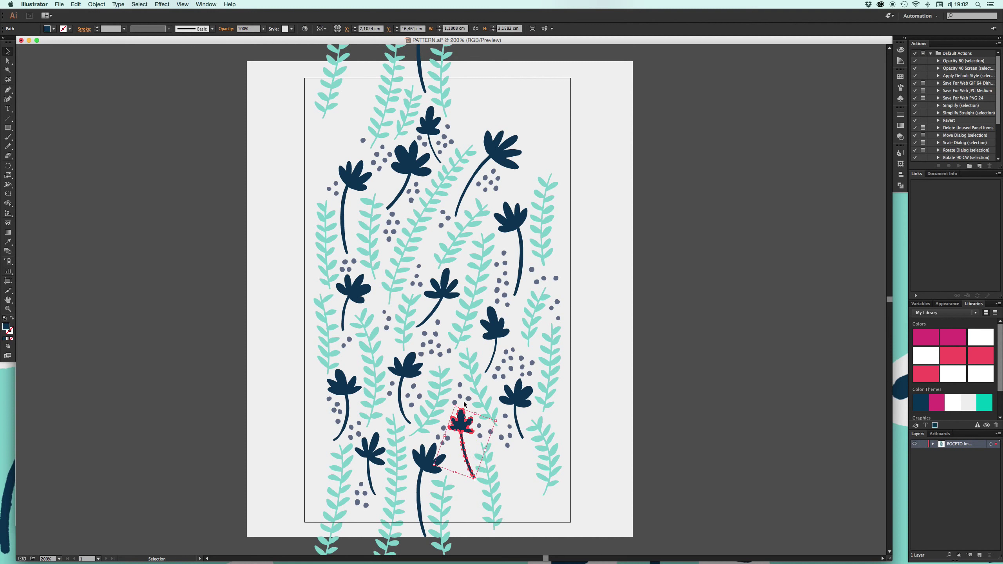
Step: Copy the bottom-edge teal sprig to the top edge with a 0 cm horizontal Move
left_click(521, 483)
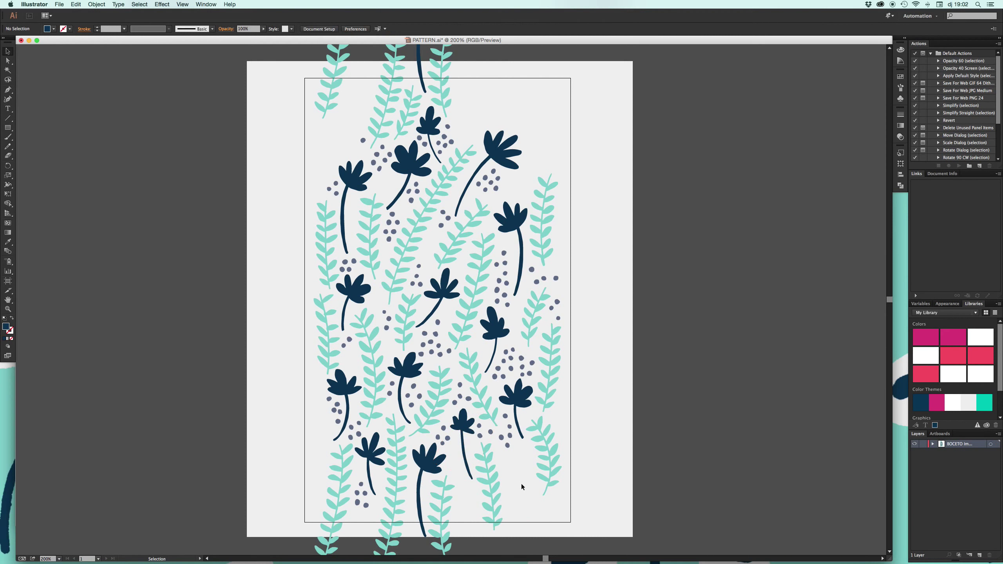
left_click(492, 473)
left_click(96, 4)
mouse_move(106, 14)
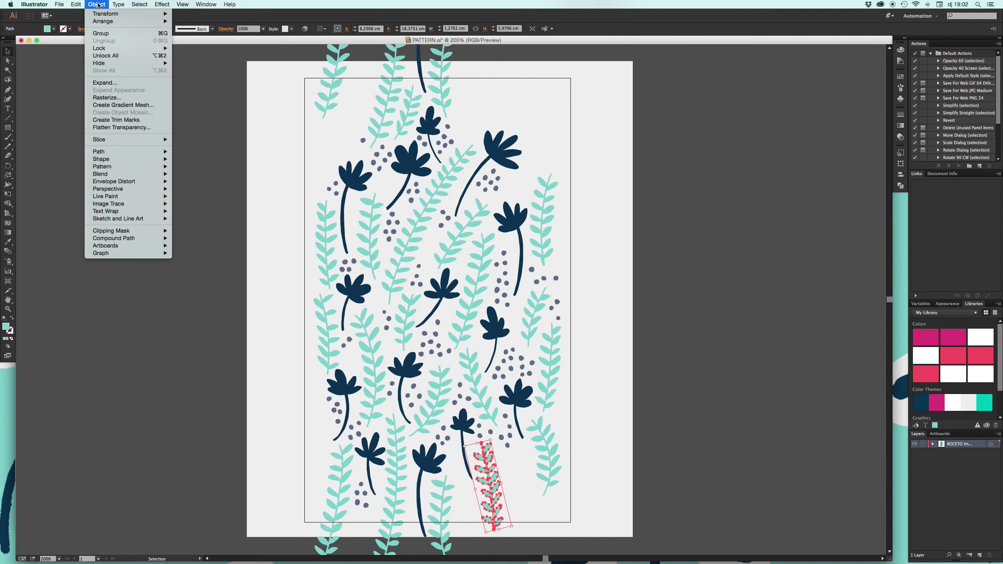
left_click(186, 31)
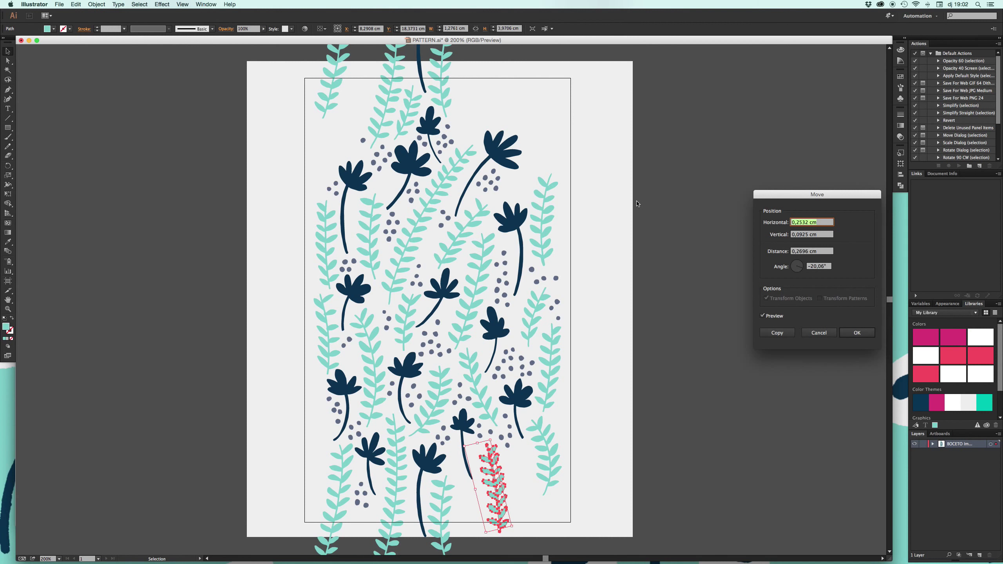
type("0")
key("Tab")
type("-20")
key("Tab")
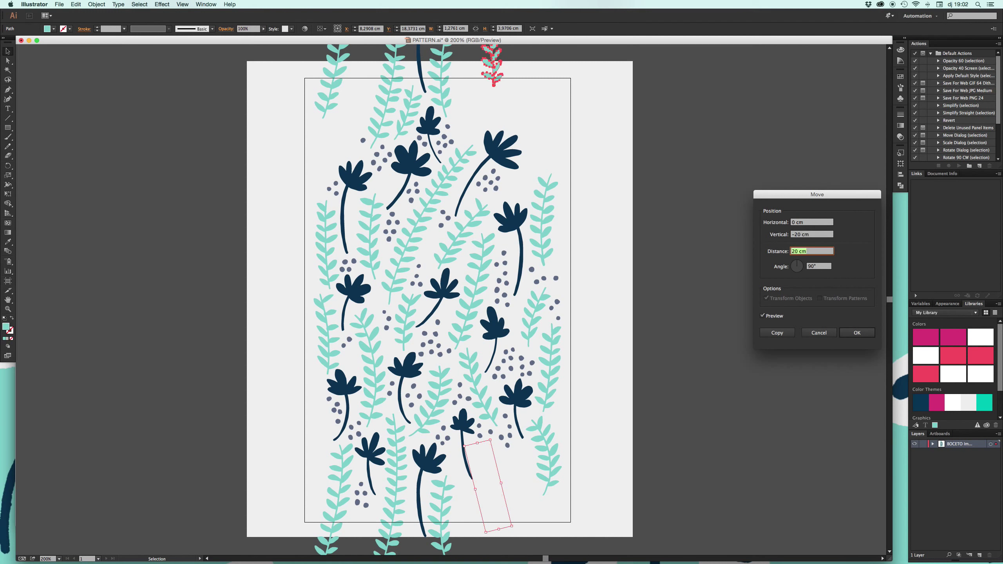
left_click(793, 334)
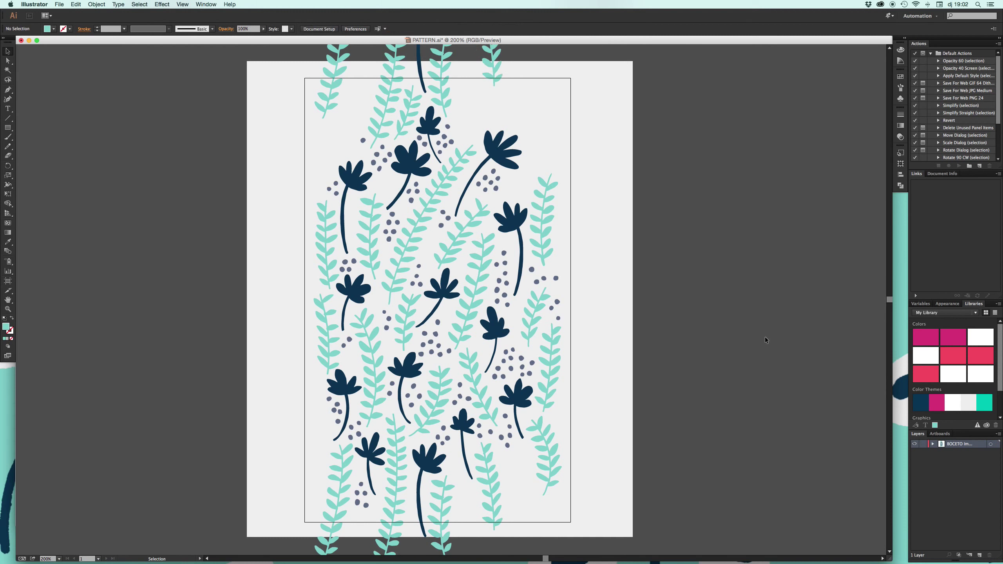
Step: Duplicate the dark flower onto the bottom-left edge and Move-copy it -20 cm vertically
left_click_drag(510, 158, 460, 276)
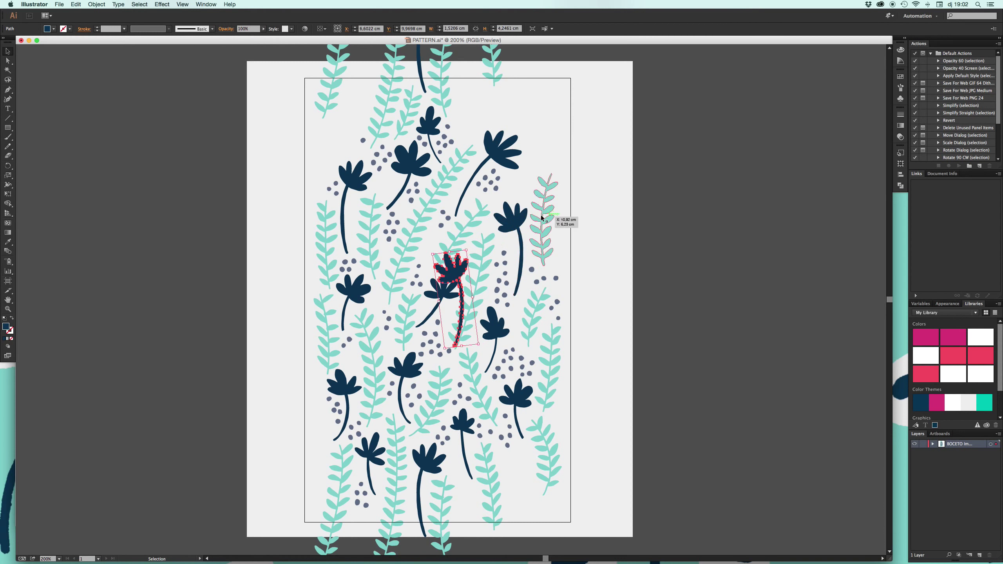
mouse_move(451, 272)
left_mouse_down()
mouse_move(308, 469)
mouse_move(328, 443)
left_mouse_up()
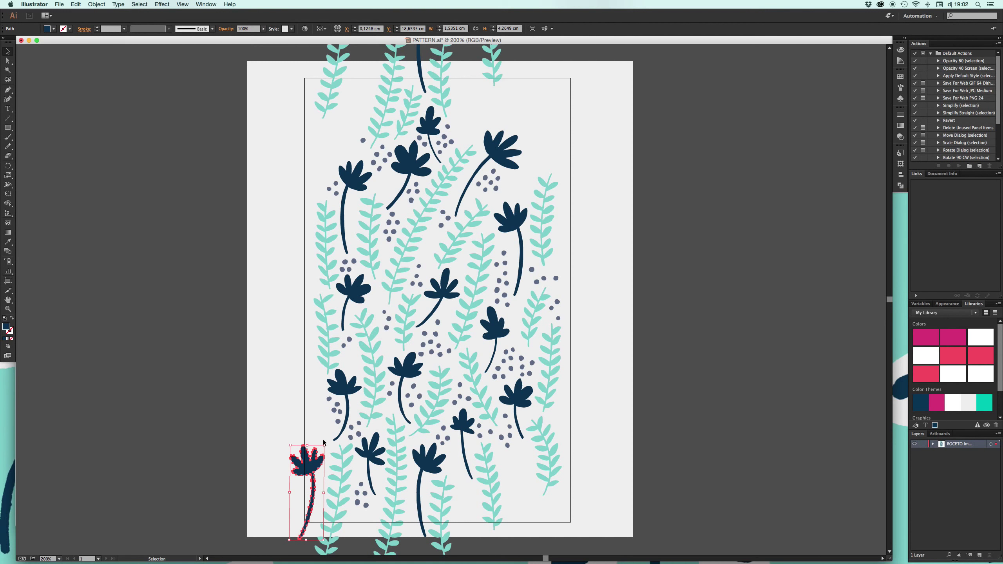
left_click(88, 4)
mouse_move(106, 13)
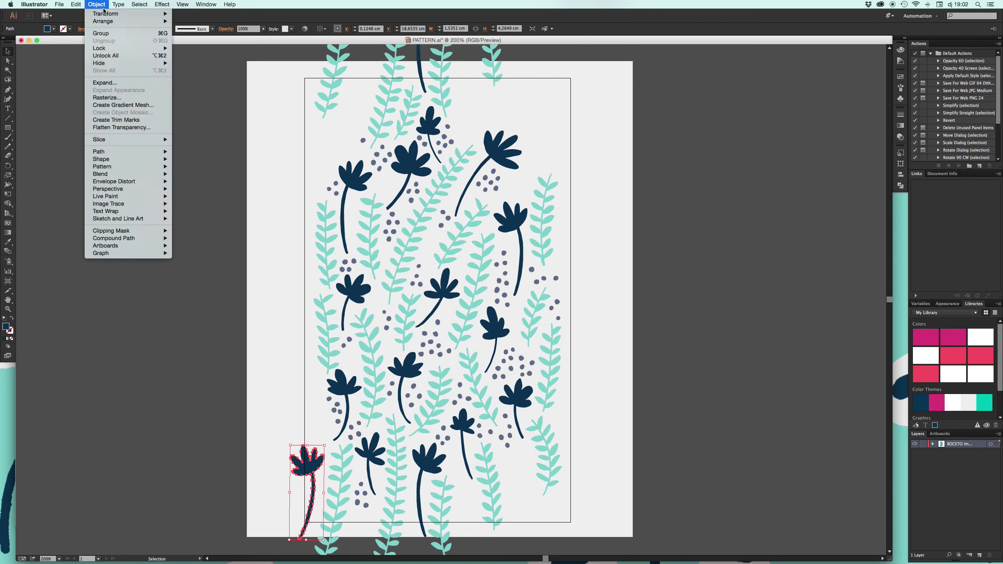
left_click(191, 29)
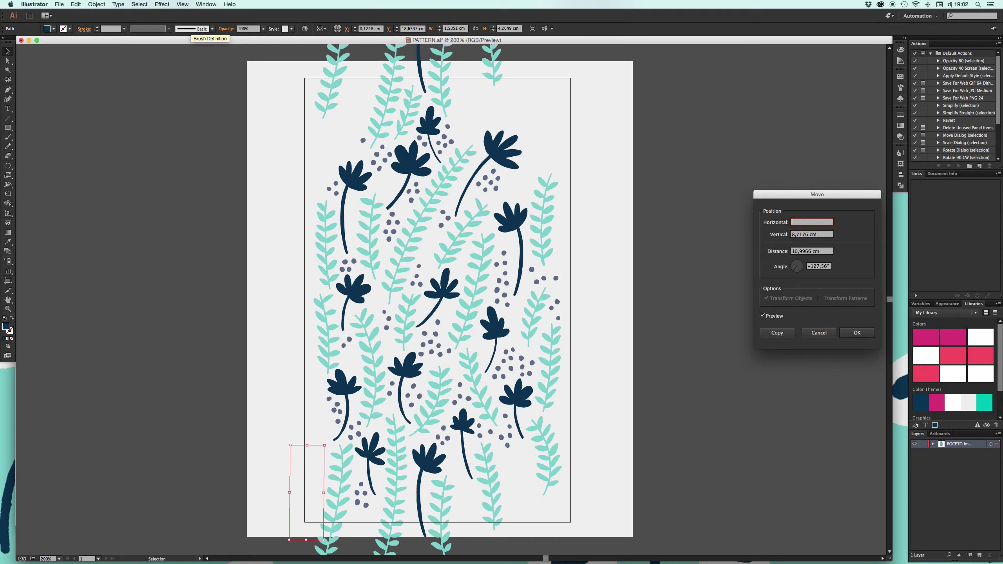
type("0")
key("Tab")
type("-20")
key("Tab")
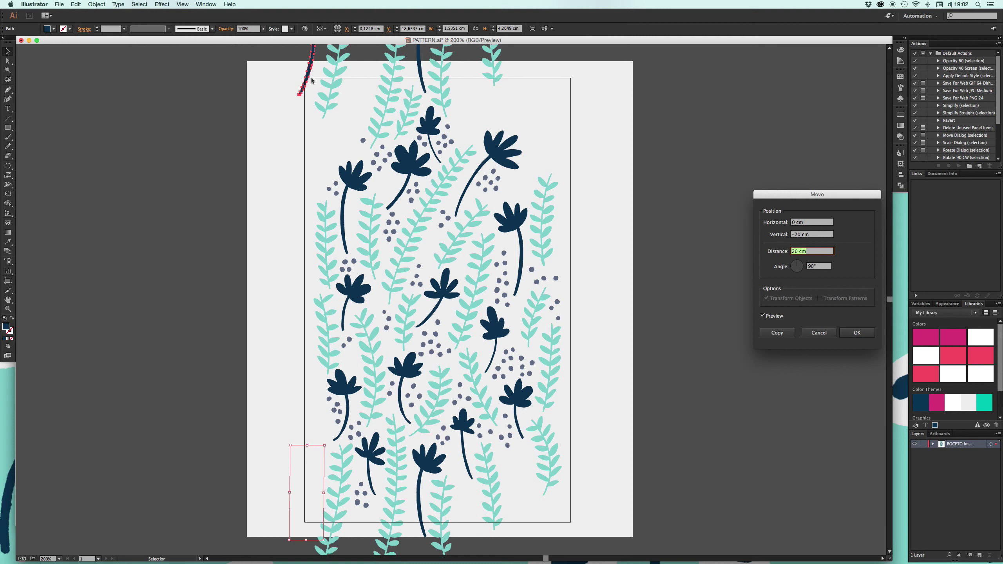
left_click(777, 333)
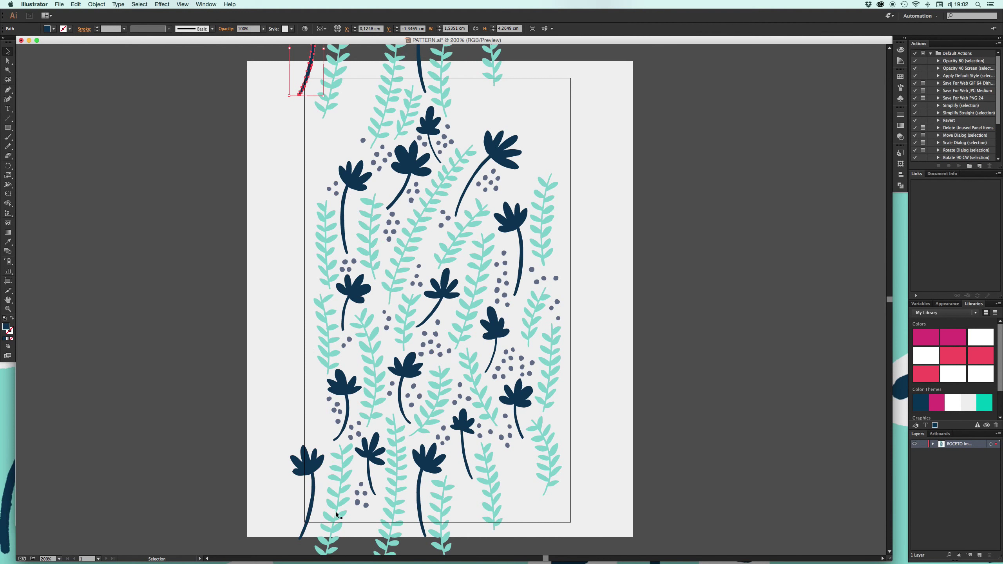
Step: Copy both edge flowers -12 cm horizontally, then rotate a nearby leaf
left_click(310, 475, "shift")
left_click(95, 5)
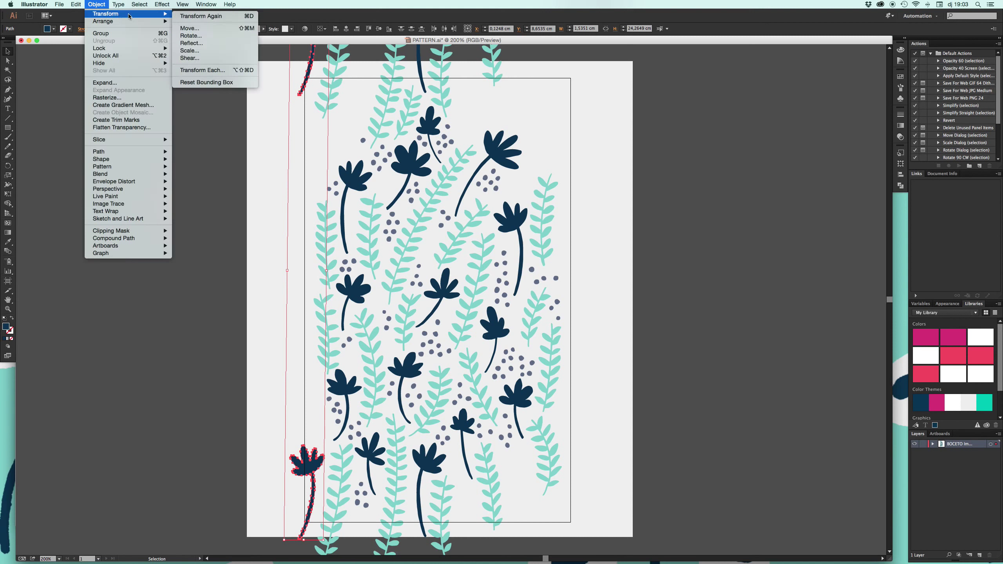
left_click(208, 29)
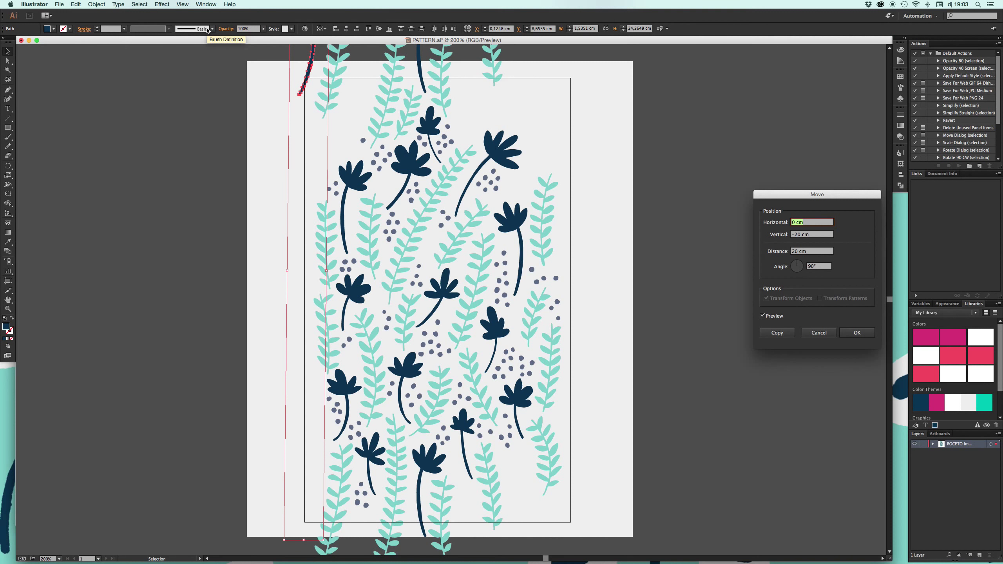
type("3")
key("Tab")
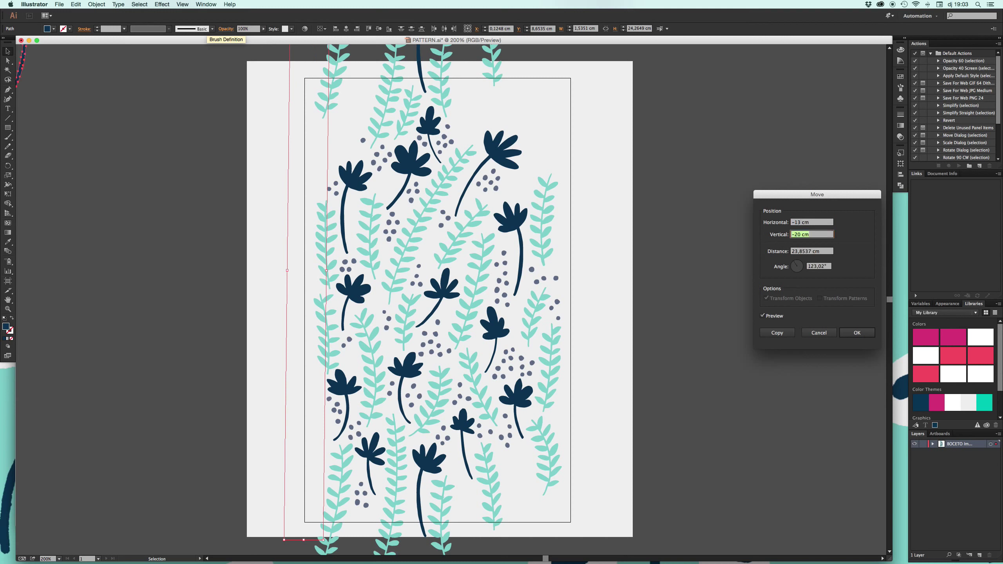
type("0")
key("Tab")
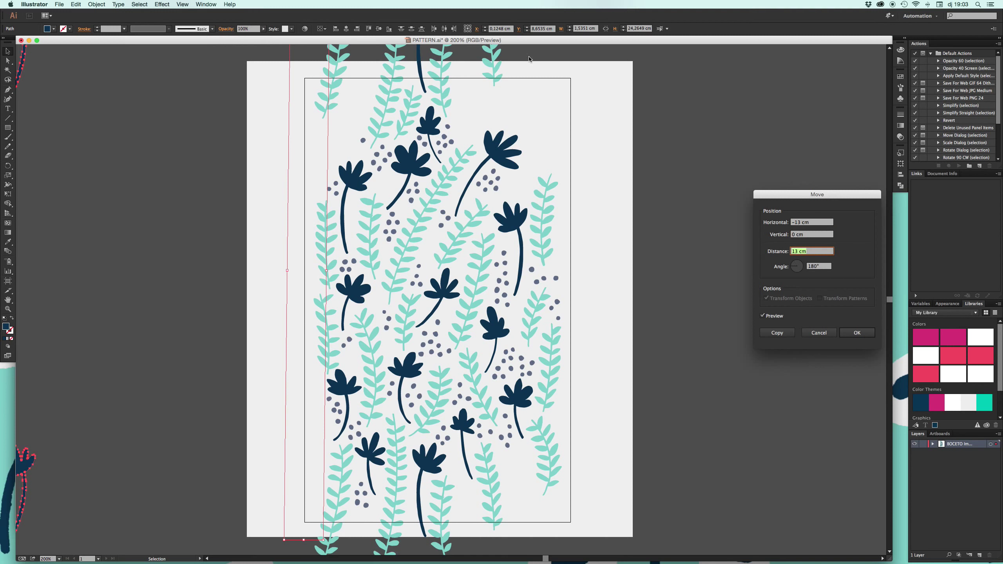
left_click(795, 222)
left_click(793, 235)
left_click(800, 222)
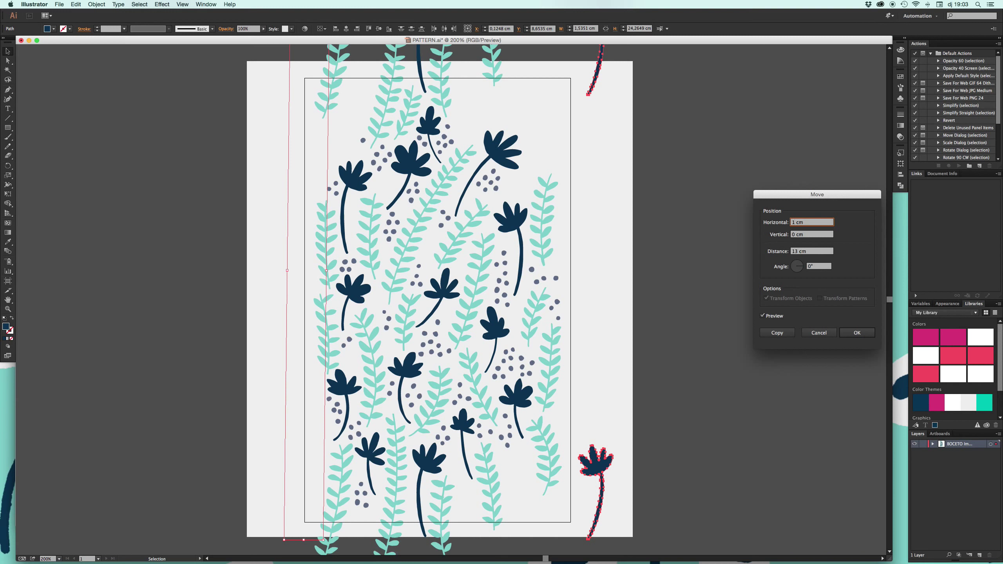
type("12")
left_click(822, 234)
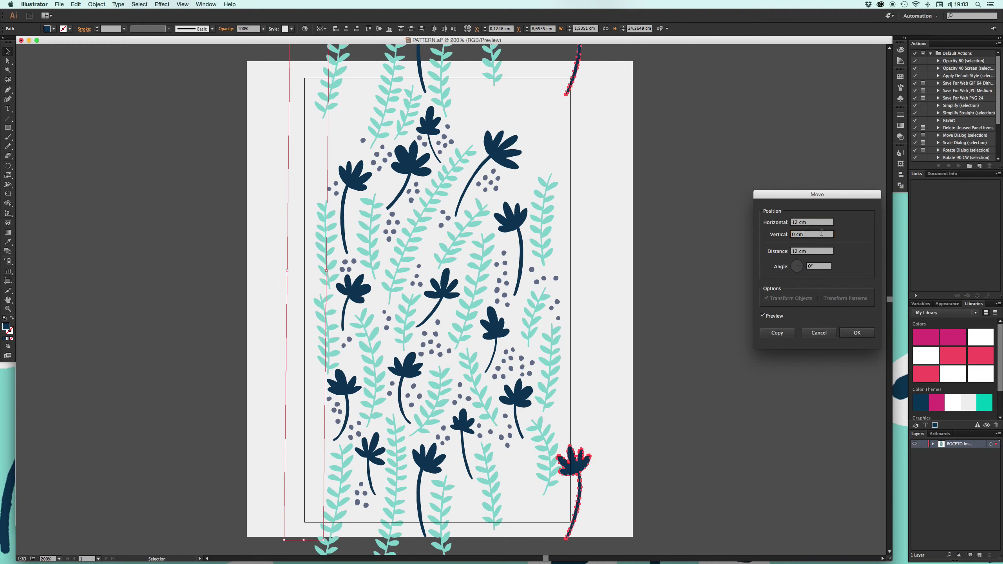
left_click(789, 331)
left_click(707, 241)
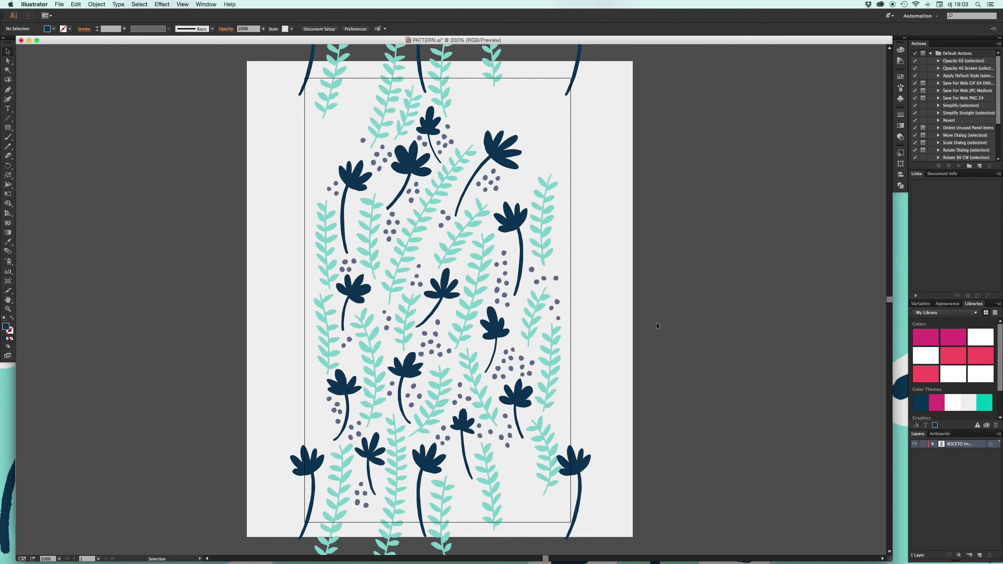
left_click(550, 440)
left_click_drag(564, 415, 538, 420)
Step: Raise the lower-left dot cluster slightly and save the file
left_click(585, 418)
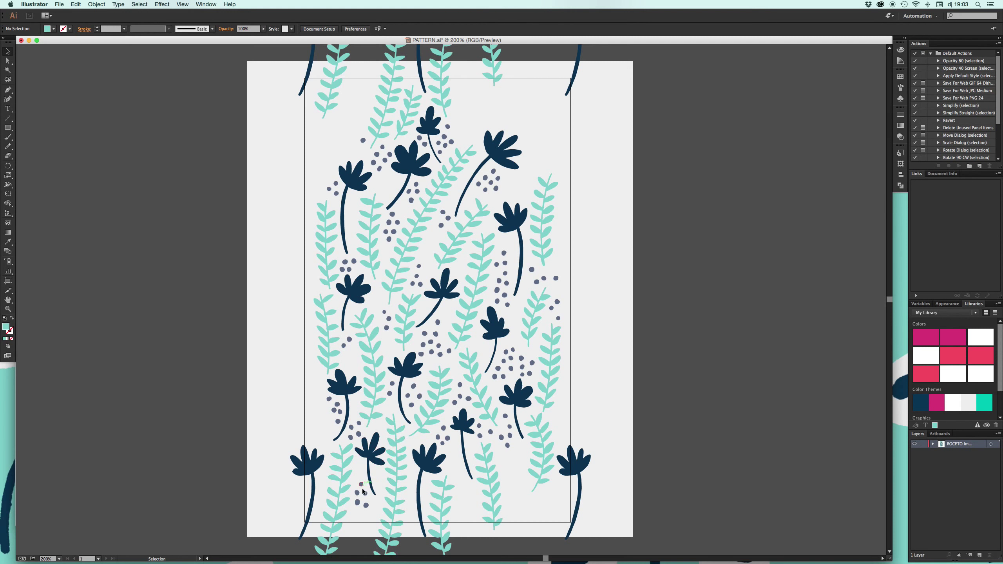
left_click_drag(358, 487, 358, 467)
left_click(269, 377)
left_click(358, 475)
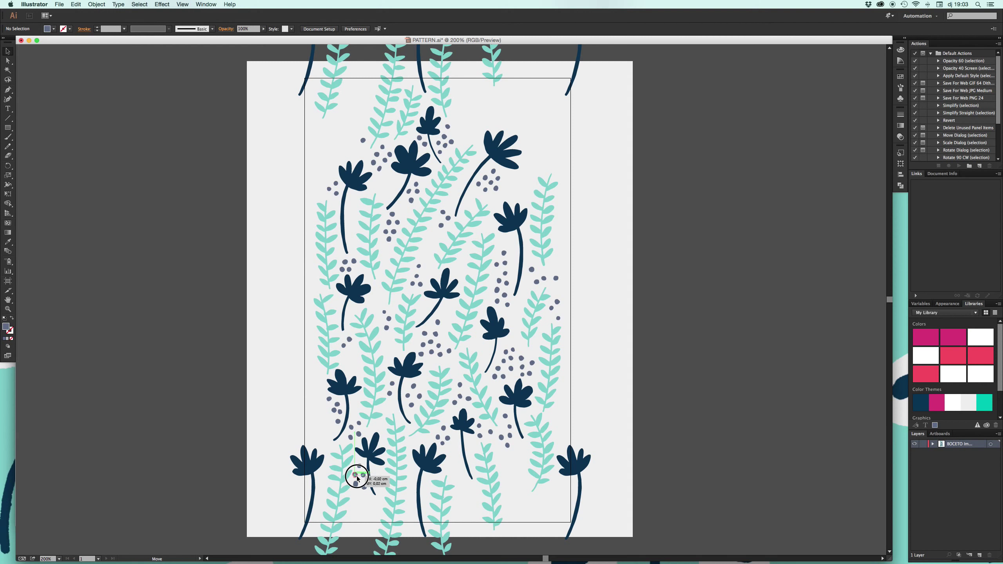
left_click(250, 360)
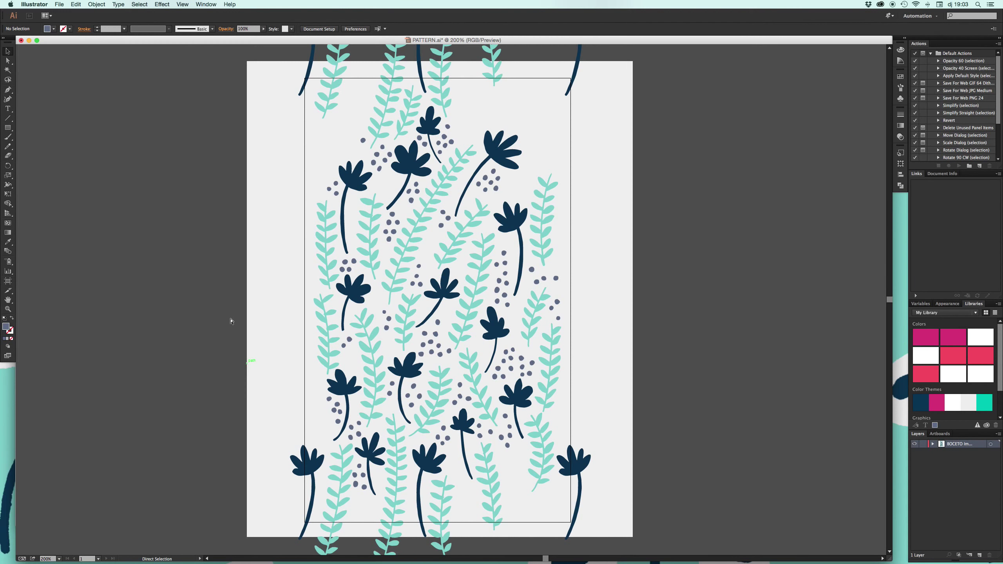
key("ctrl+s")
Step: Copy the top navy flower, paste it at the lower right, and save
left_click(355, 176)
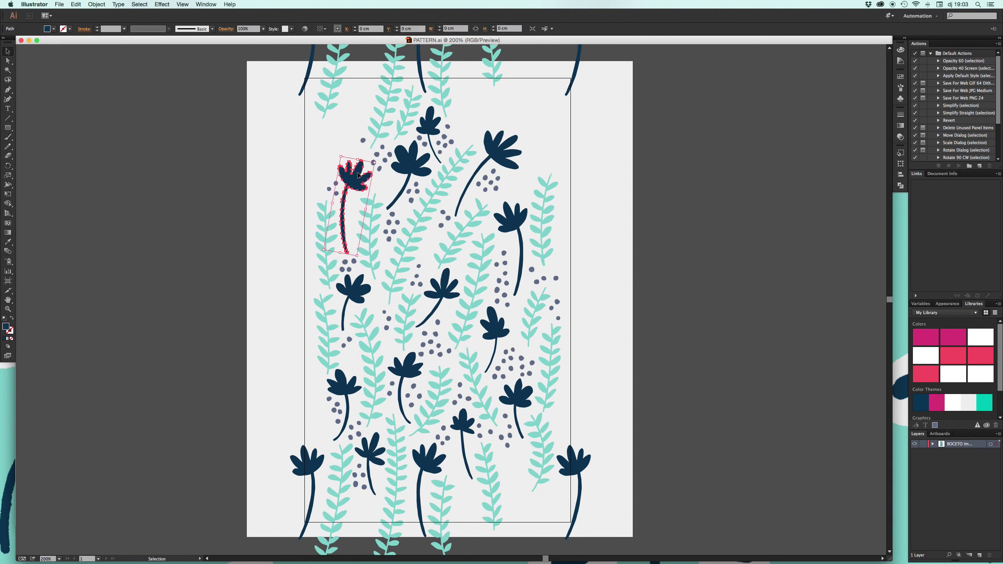
left_click(378, 176)
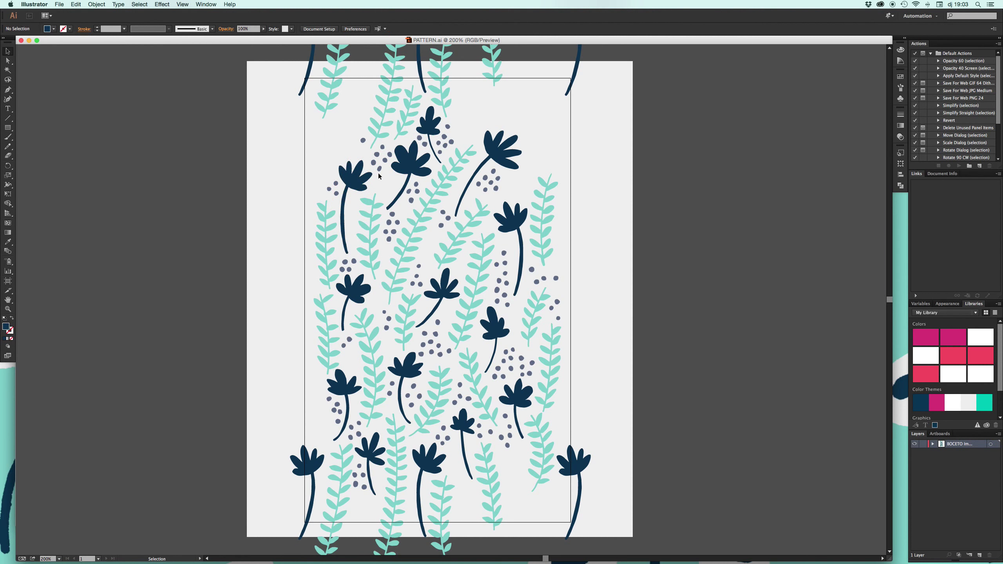
left_click(430, 121)
key("ctrl+c")
key("ctrl+v")
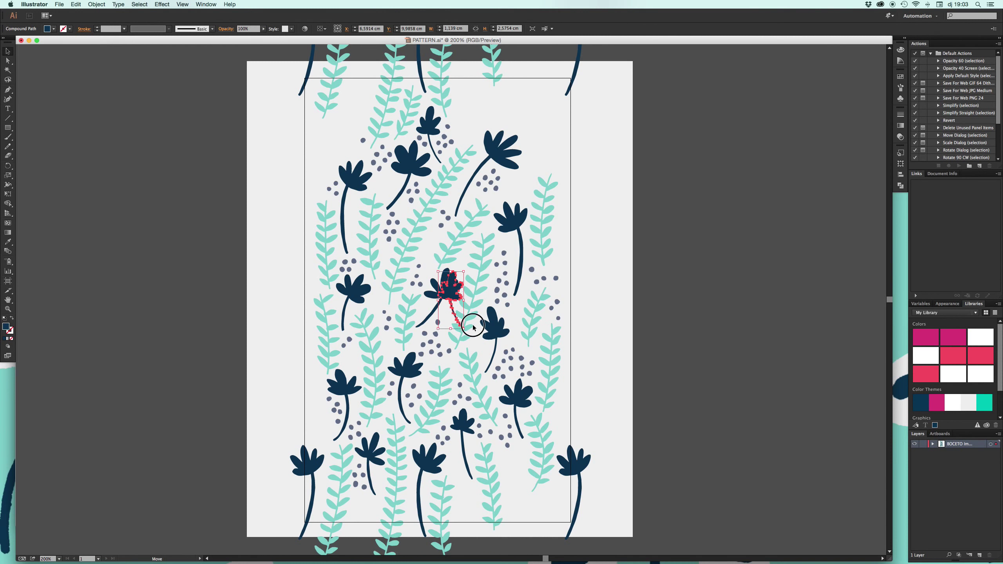
mouse_move(473, 327)
left_mouse_down()
mouse_move(516, 460)
mouse_move(554, 454)
left_mouse_up()
left_click(709, 425)
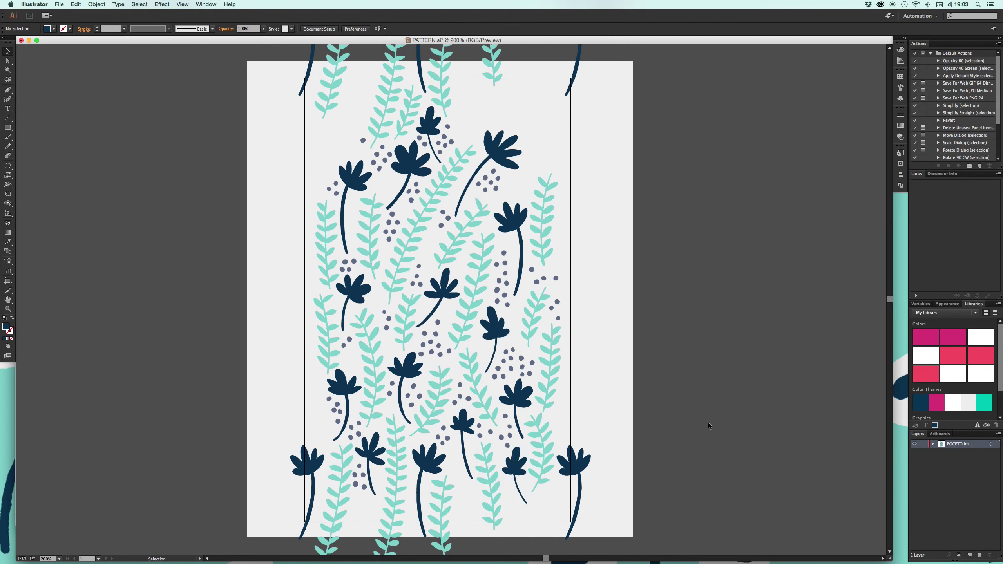
key("ctrl+s")
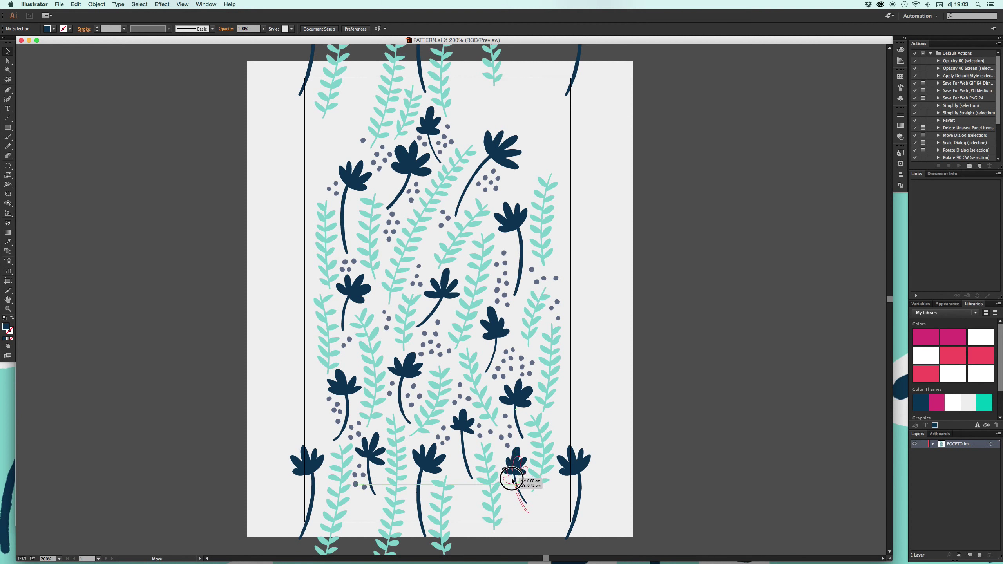
Step: Nudge the lower-right flower down and push the lower-left flower across the bottom edge
left_click_drag(510, 471, 514, 479)
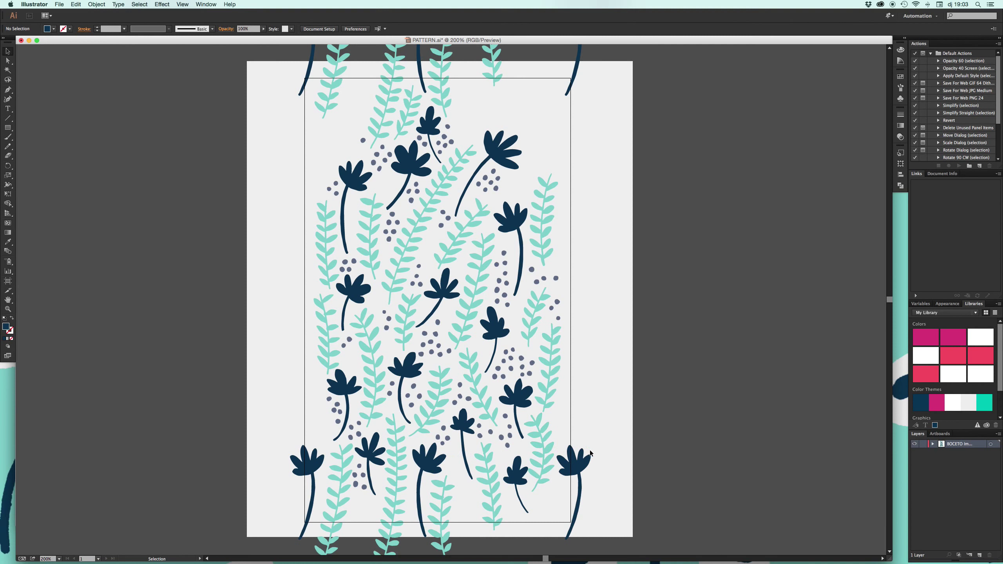
left_click(432, 466)
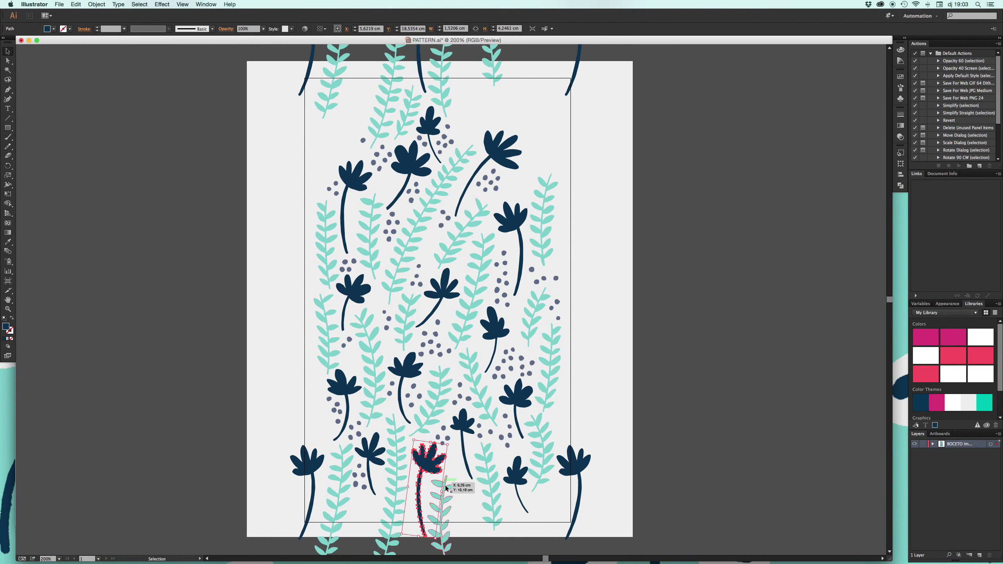
left_click(470, 500)
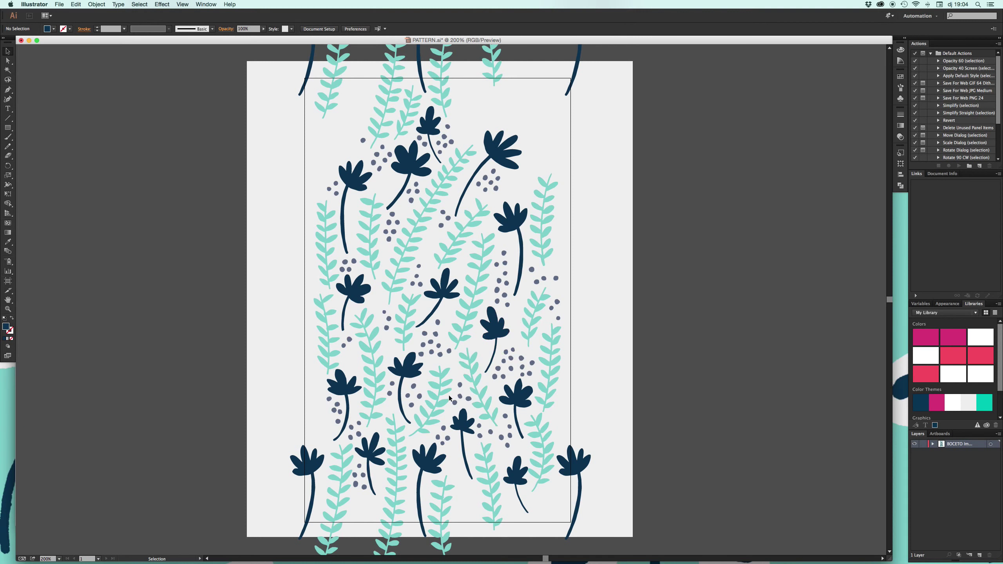
left_click_drag(372, 442, 372, 502)
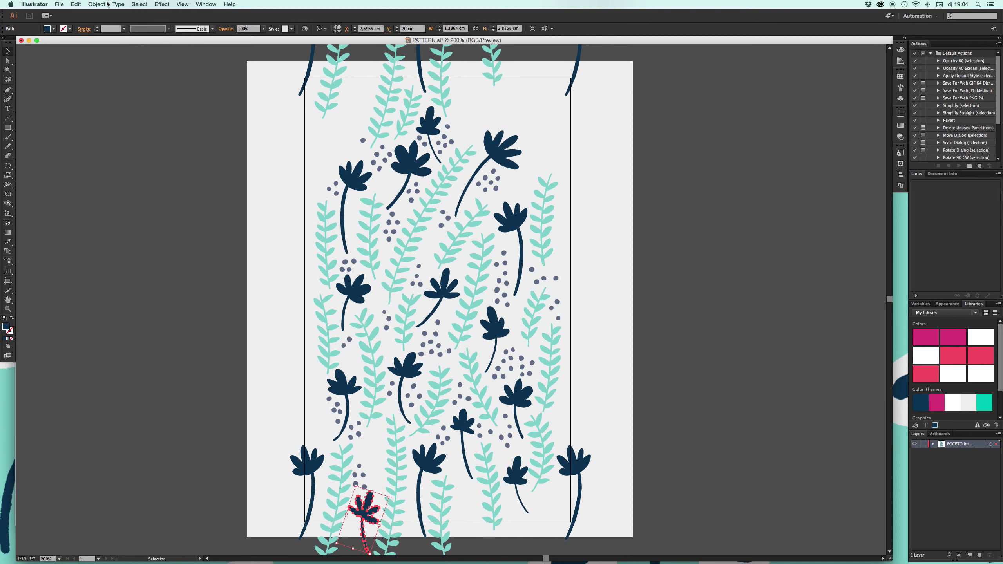
Step: Copy the bottom-edge flower 20 cm up onto the top edge with Move (Horizontal 0)
left_click(107, 4)
left_click(190, 34)
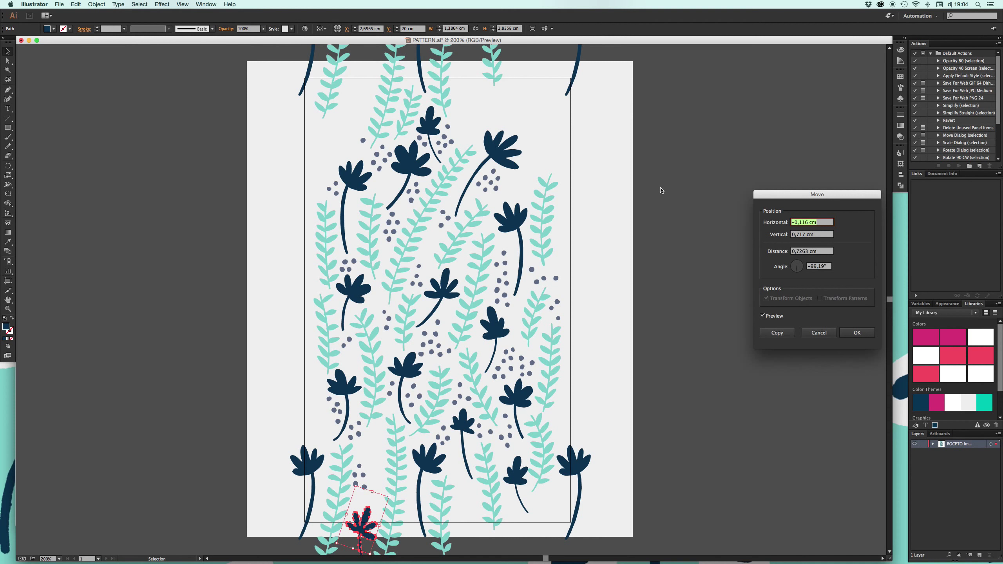
type("0")
key("Tab")
type("0")
type("-20")
key("Tab")
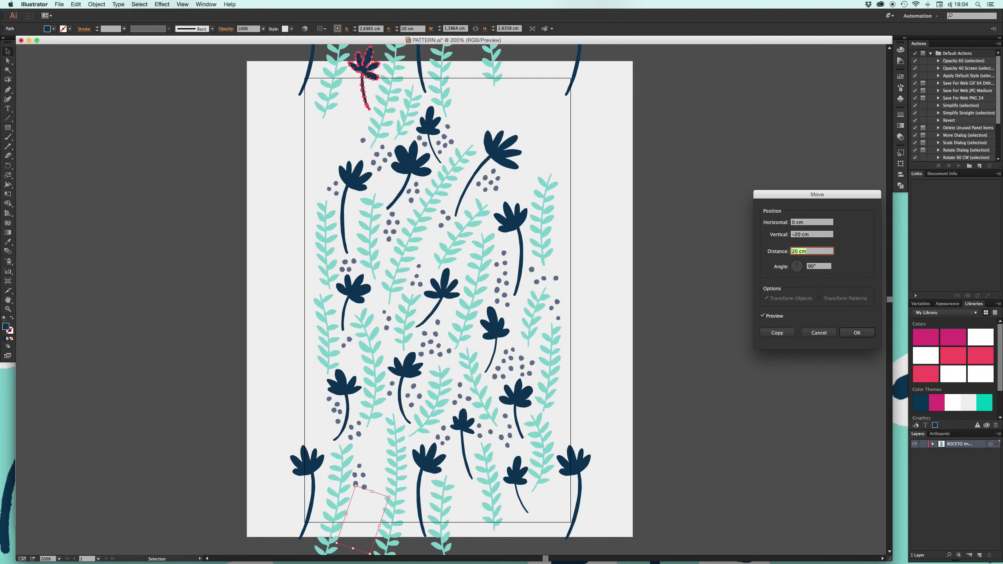
left_click(770, 332)
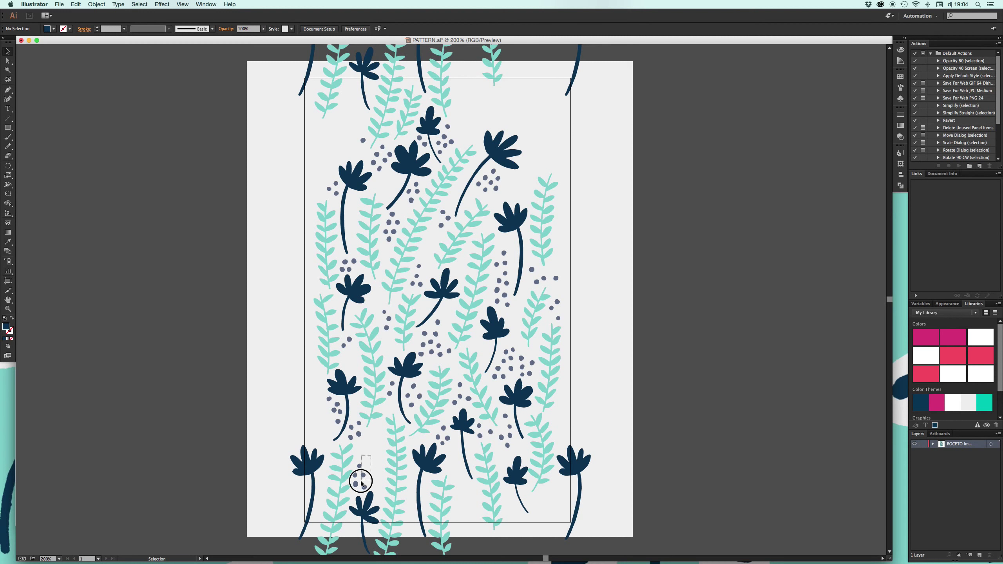
Step: Shift the small dot cluster right; try moving a flower down, then undo it
mouse_move(359, 475)
left_mouse_down()
mouse_move(403, 475)
mouse_move(458, 455)
left_mouse_up()
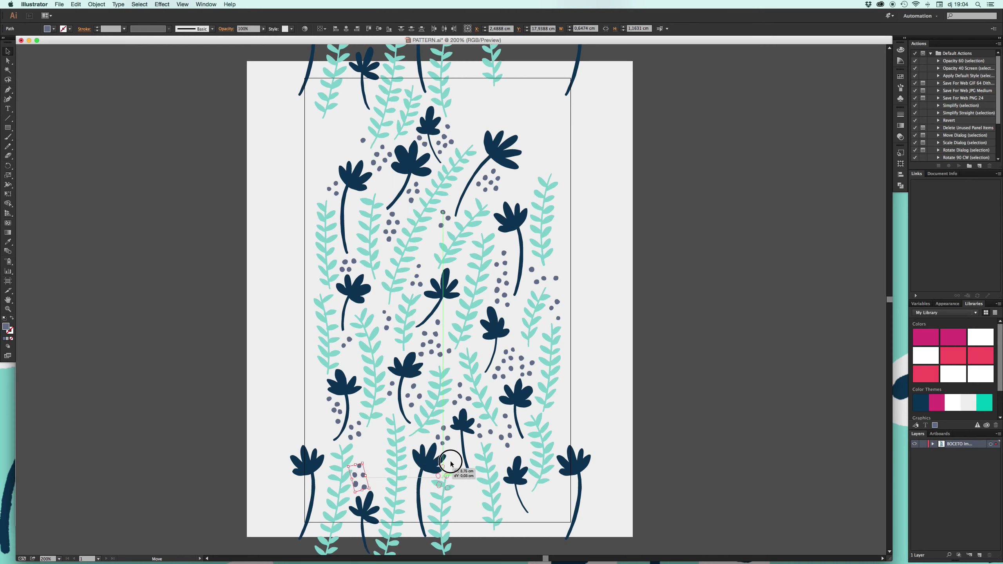
left_click(233, 388)
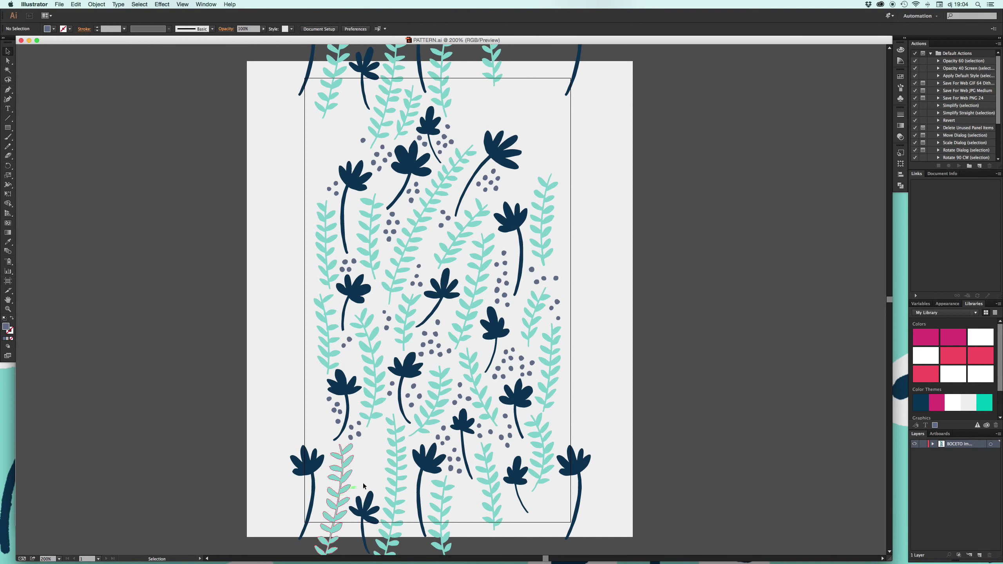
left_click_drag(517, 482, 518, 501)
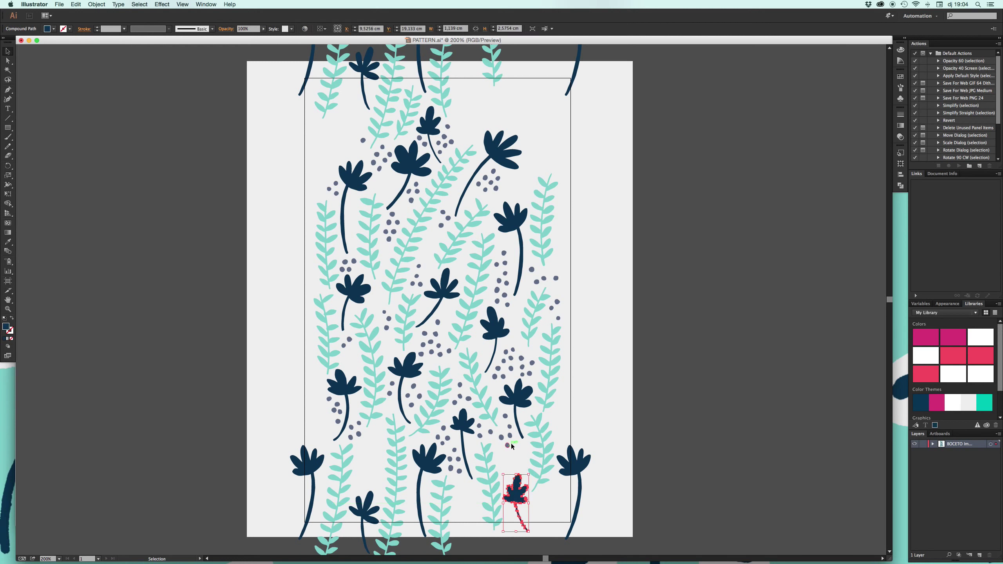
left_click_drag(518, 501, 518, 513)
key("ctrl+z")
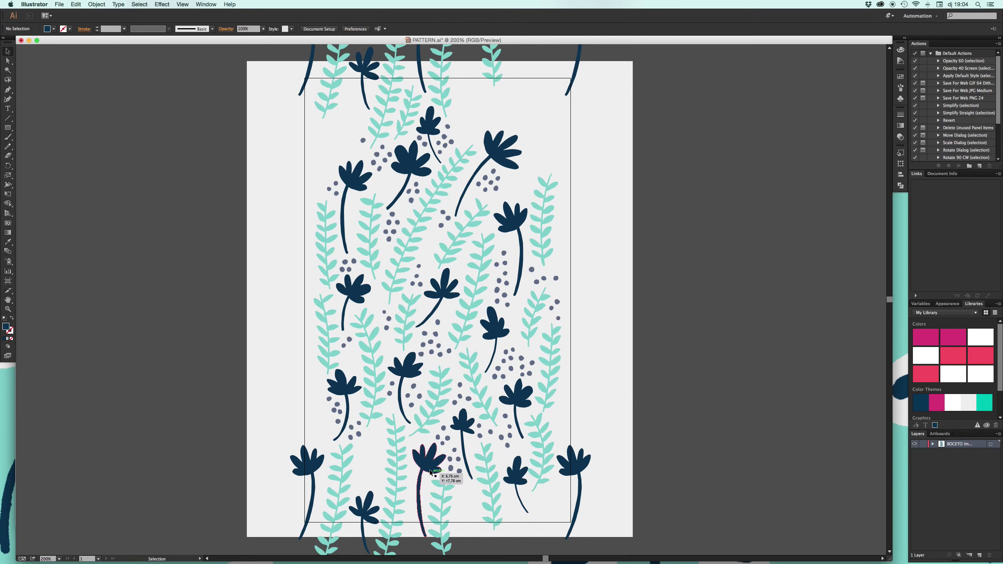
Step: Enlarge the bottom-centre flower and move the teal fern sprig upward
left_click(430, 469)
left_click_drag(449, 445, 461, 432)
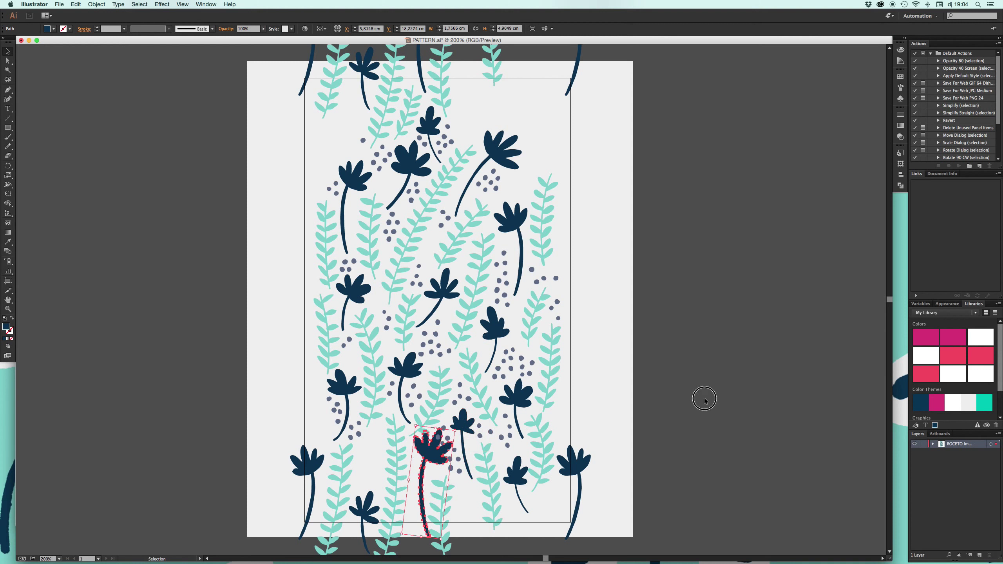
left_click(703, 398)
left_click(442, 399)
left_click_drag(442, 399, 495, 391)
Step: Move several grey dots rightward and one beside the bottom flower
left_click_drag(431, 342, 477, 343)
left_click(689, 328)
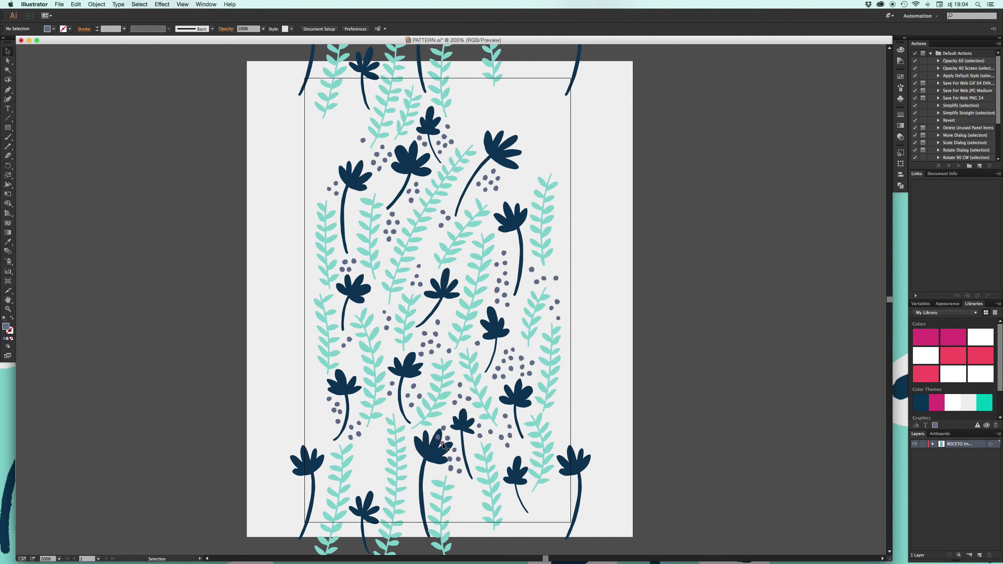
left_click_drag(444, 446, 460, 488)
mouse_move(460, 488)
left_mouse_down()
mouse_move(416, 462)
mouse_move(413, 472)
left_mouse_up()
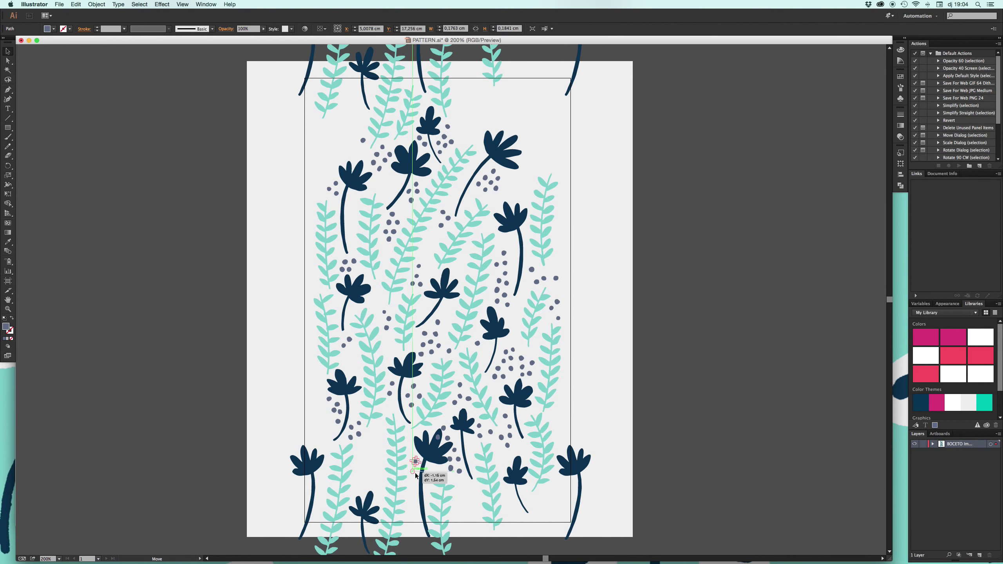
left_click_drag(452, 445, 499, 451)
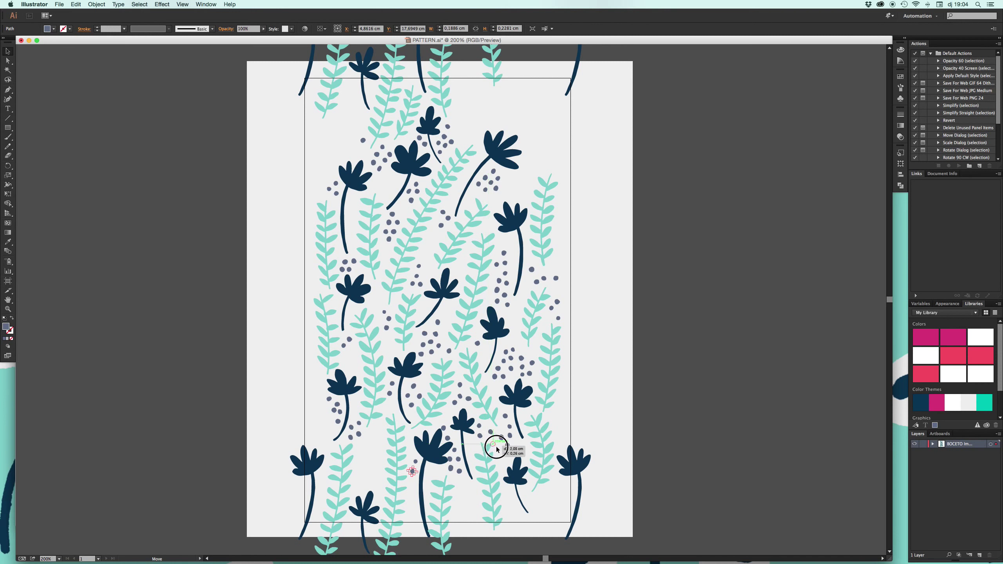
left_click_drag(452, 430, 513, 442)
left_click(613, 426)
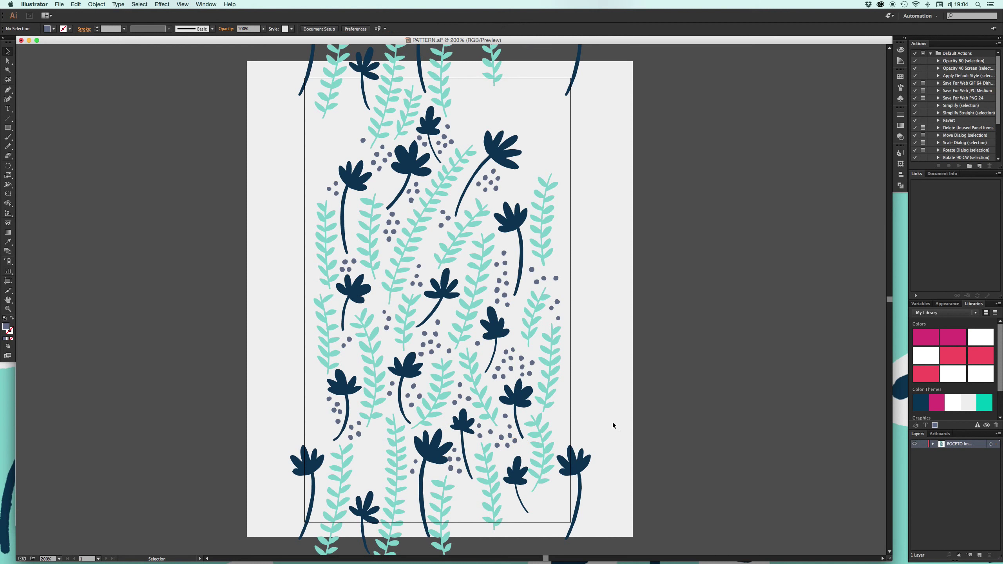
Step: Move one dot lower and another upward, then save the document
left_click_drag(452, 460, 455, 480)
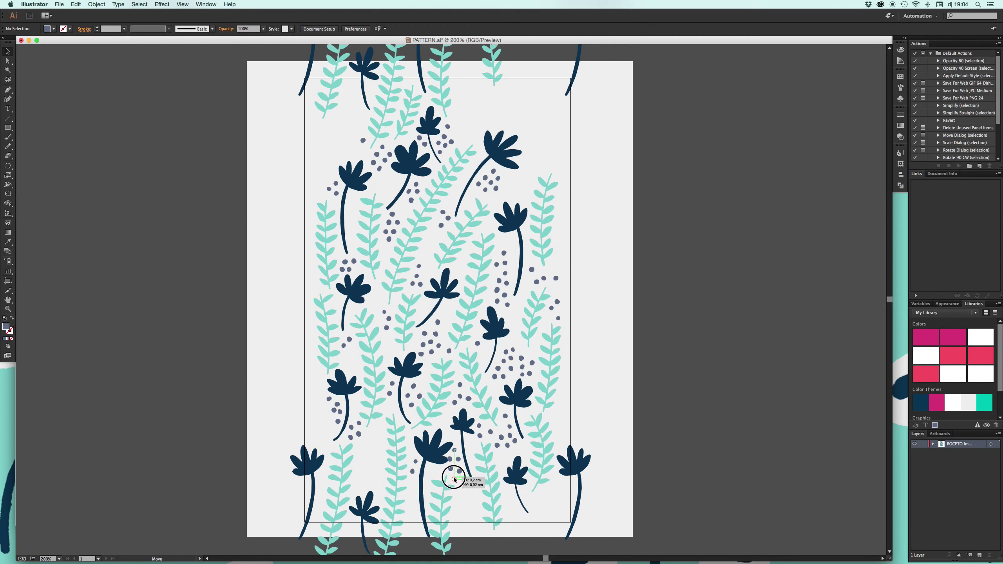
left_click(670, 452)
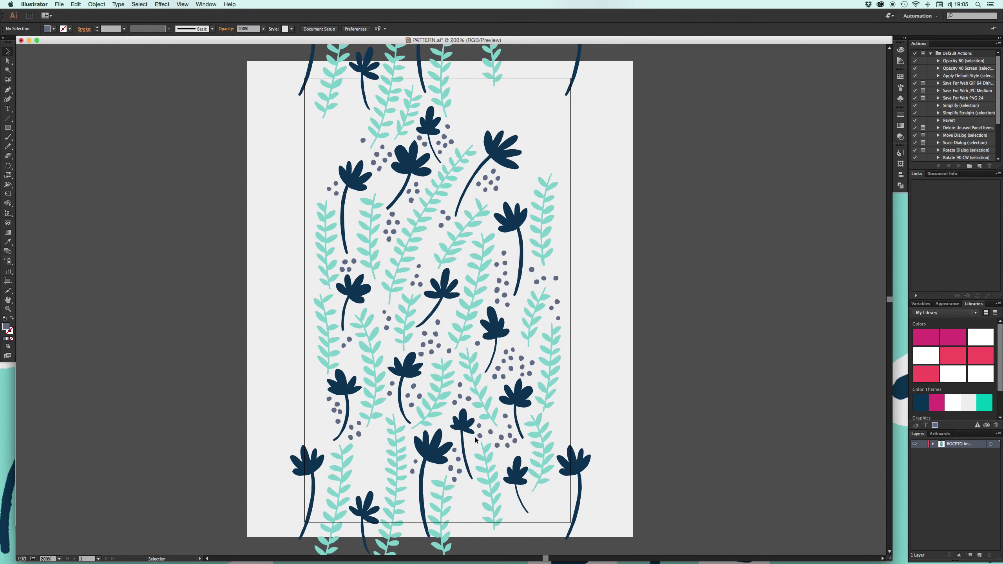
left_click_drag(455, 440, 452, 413)
left_click(674, 377)
key("super+s")
Step: Move both bottom-edge flowers up together and nudge them down three steps to line up
left_click(581, 461)
left_click(306, 461, "shift")
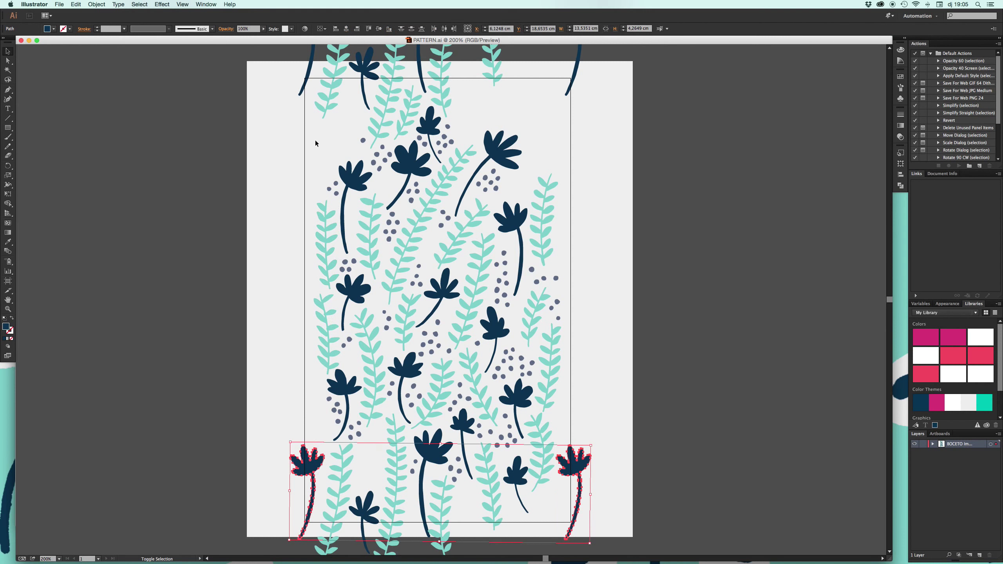
left_click_drag(300, 537, 303, 87)
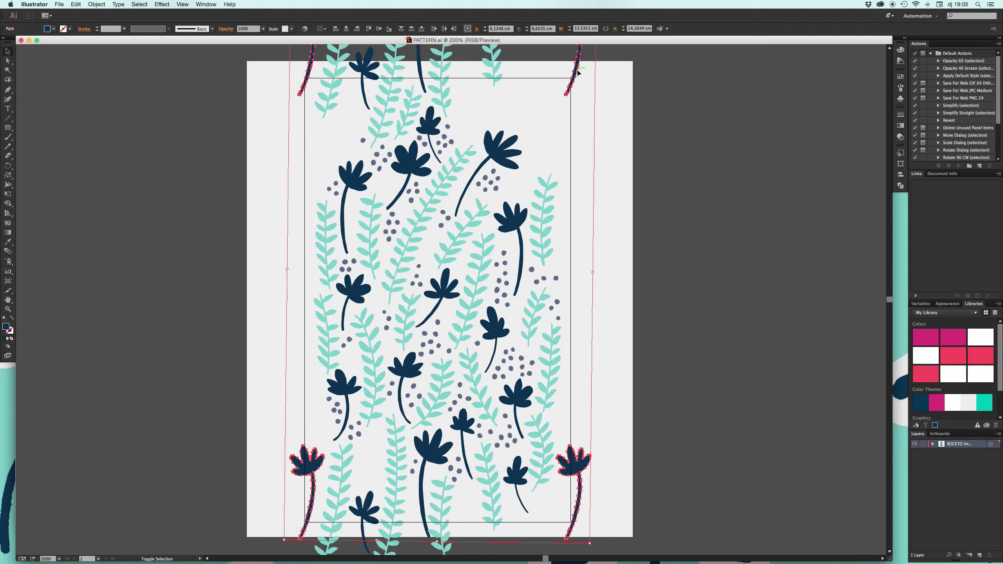
key("Down")
key("Down")
key("Down")
key("Down")
key("Down")
key("Down")
key("Down")
key("Down")
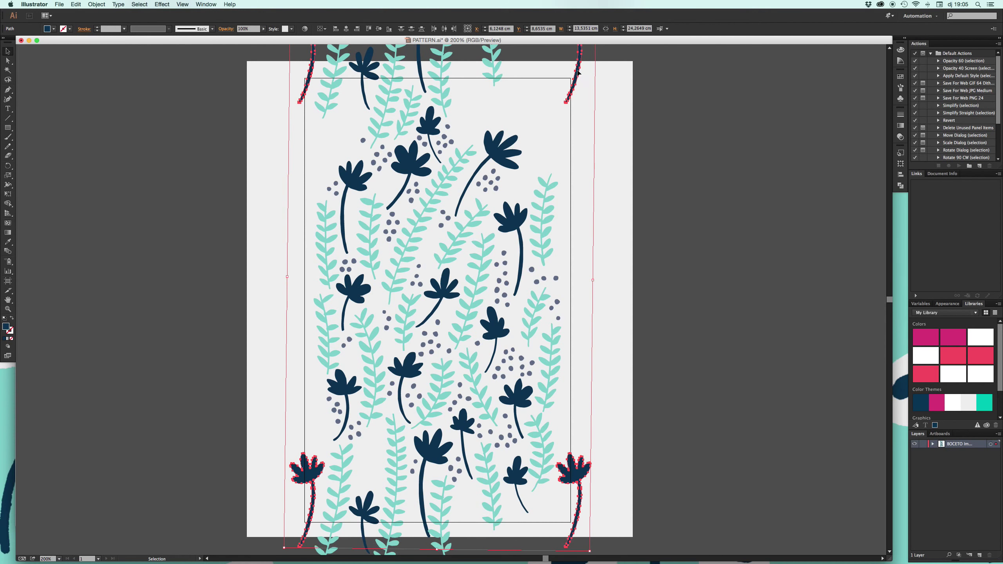
key("Down")
key("Down")
key("Down")
key("Down")
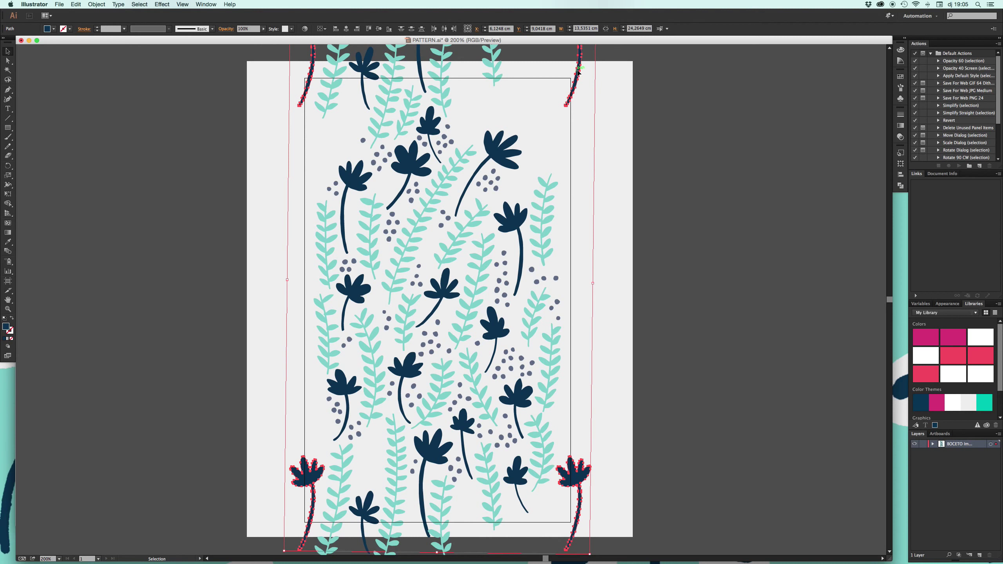
key("Down")
key("Down")
key("Down")
key("Down")
key("Down")
key("Down")
key("Down")
key("Down")
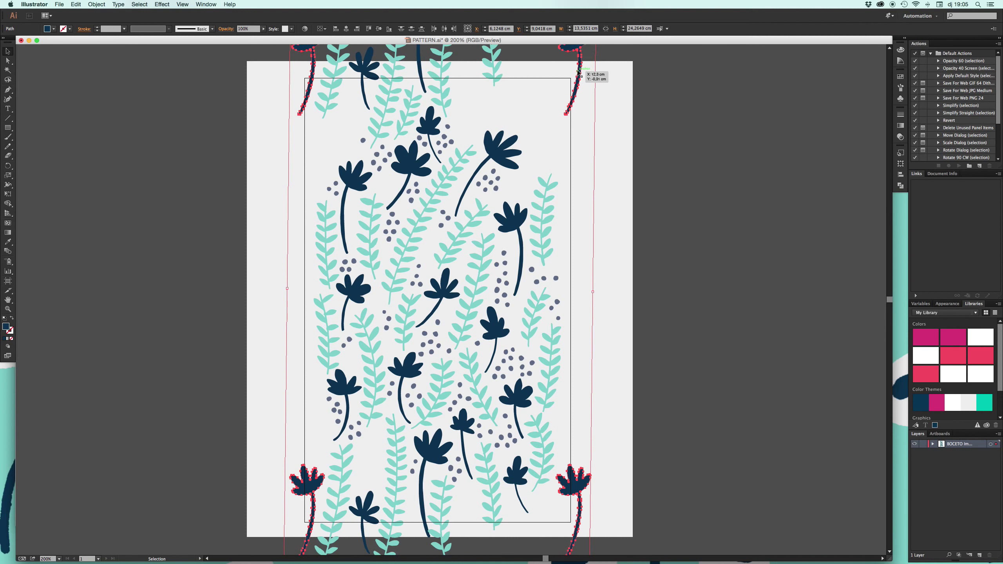
left_click(176, 301)
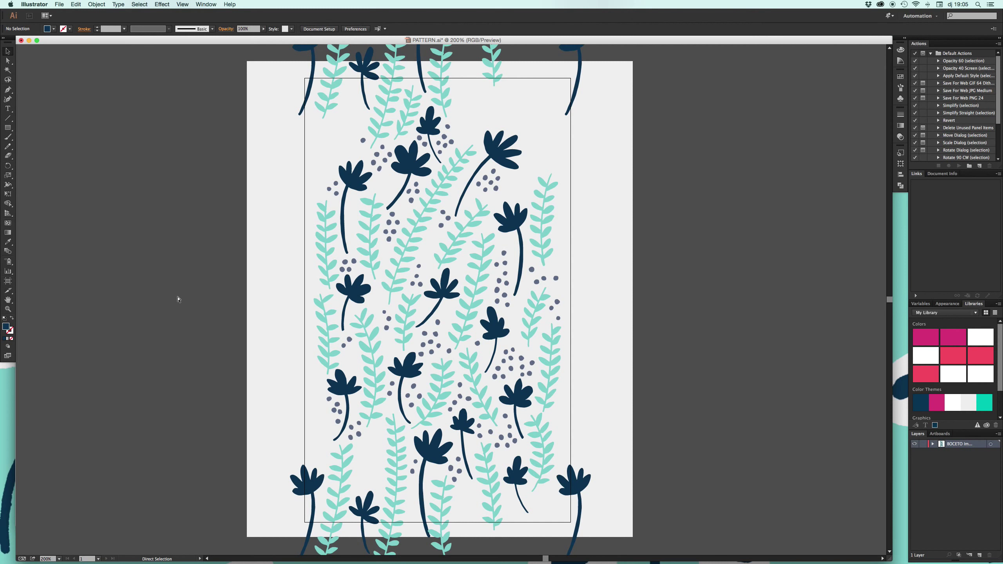
Step: Duplicate a small teal sprig and reflect the copy vertically
left_click(533, 291)
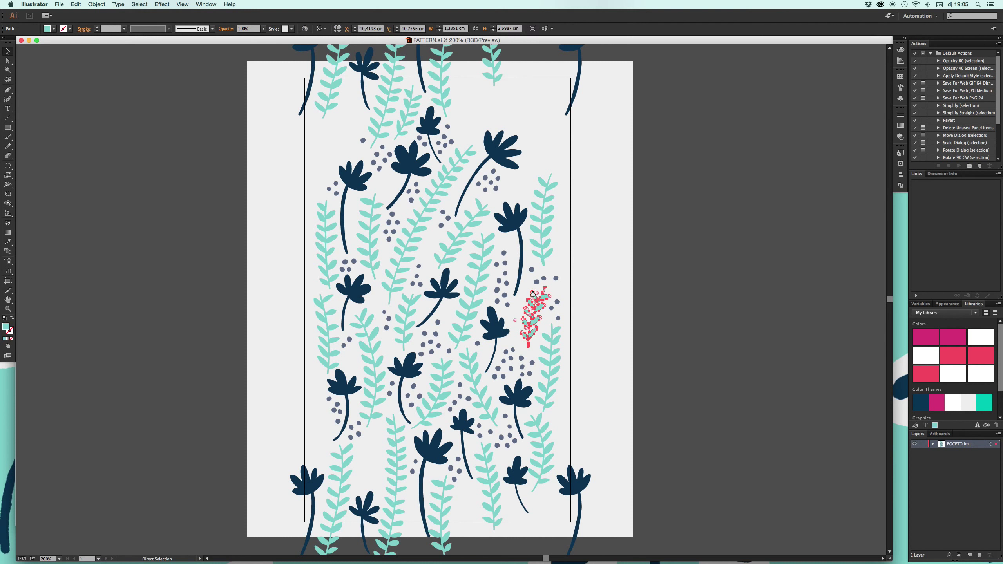
key("ctrl+c")
key("ctrl+v")
left_click(97, 4)
mouse_move(106, 13)
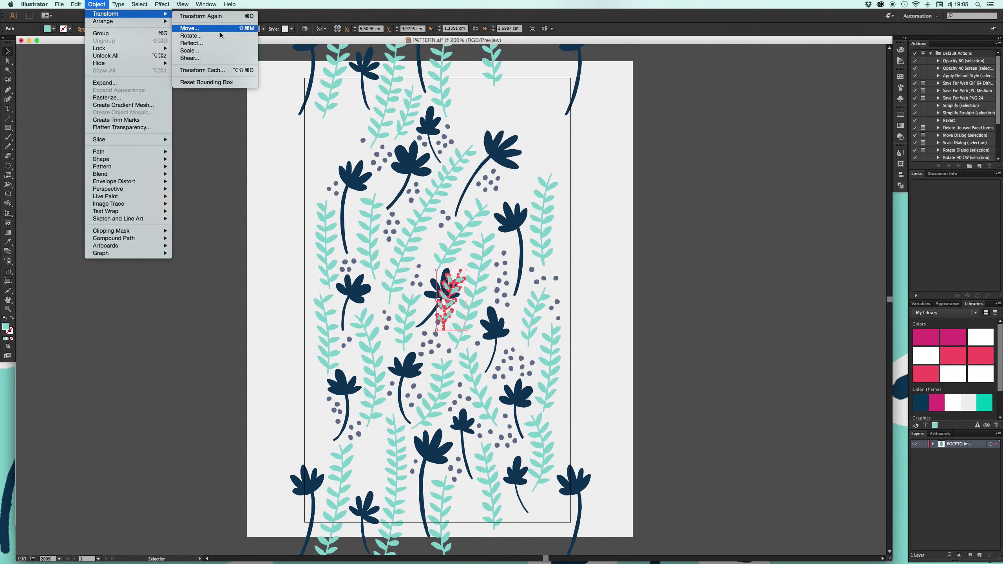
left_click(205, 44)
left_click(541, 343)
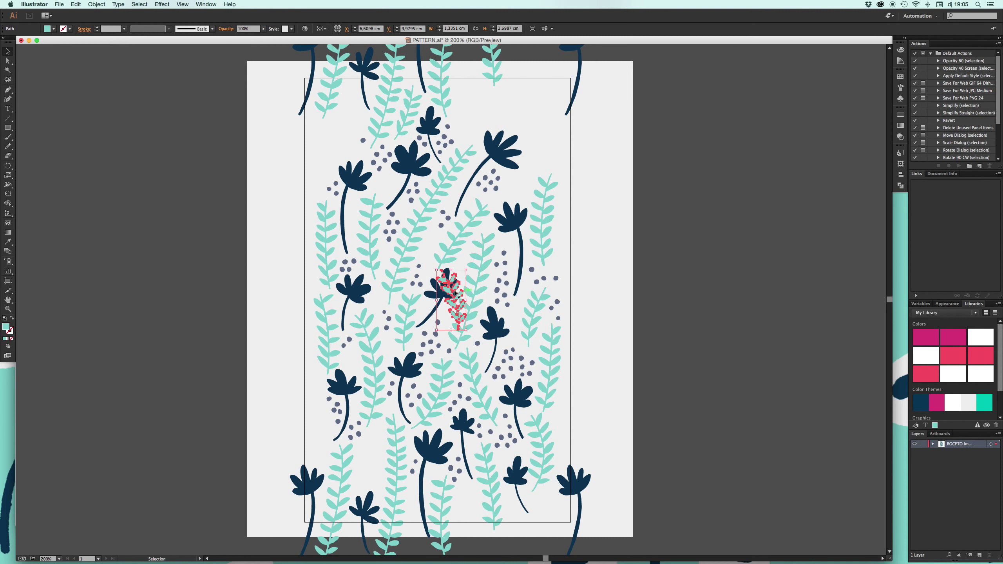
Step: Place the mirrored sprig in the lower-left gap, tilt it, and save
mouse_move(448, 279)
left_mouse_down()
mouse_move(364, 442)
mouse_move(399, 441)
left_mouse_up()
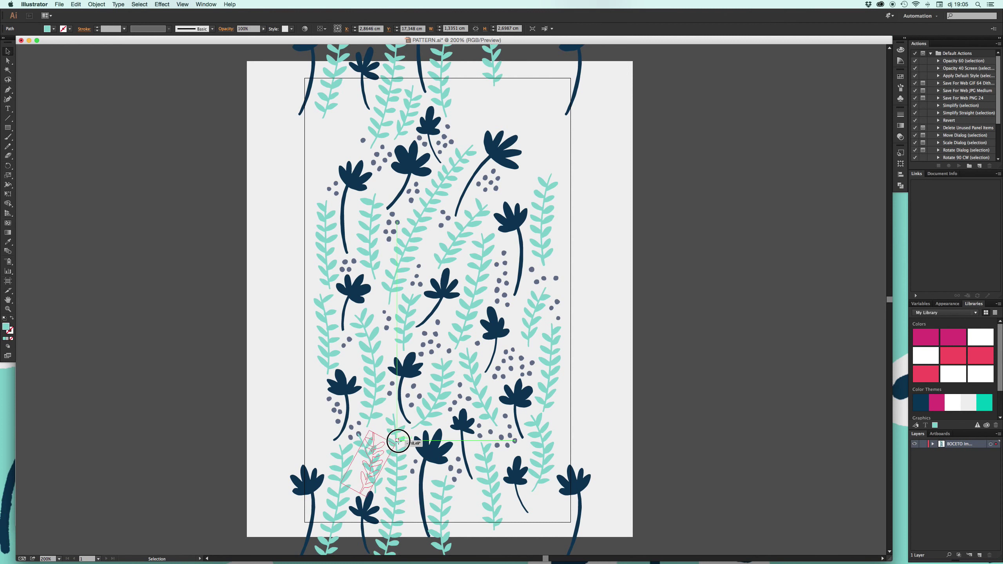
left_click_drag(398, 441, 379, 435)
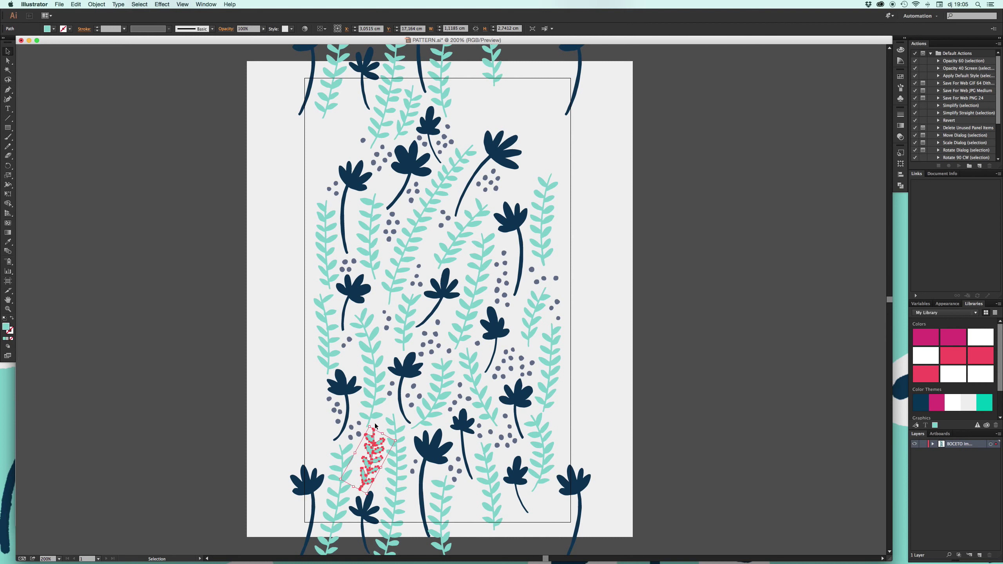
left_click(711, 408)
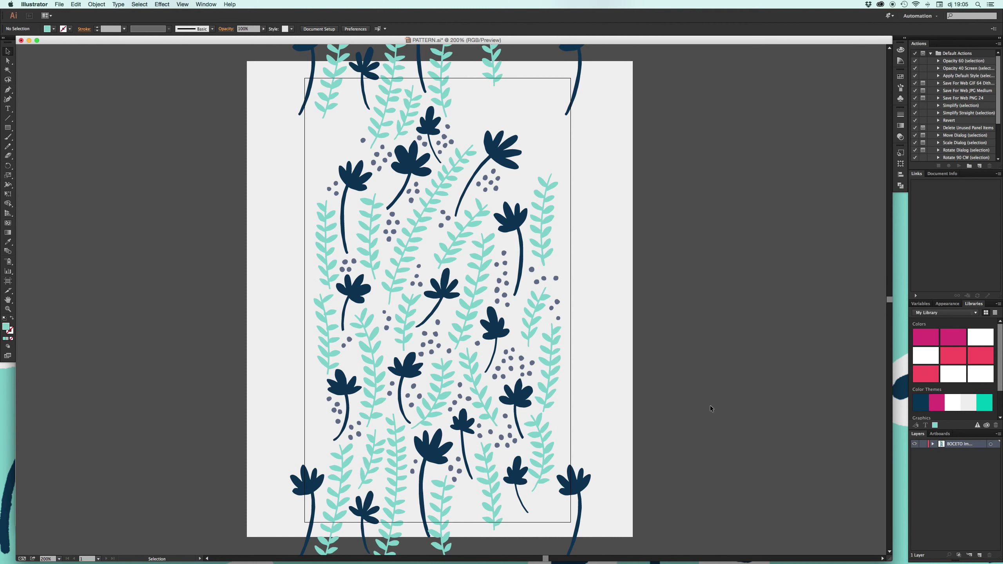
key("ctrl+s")
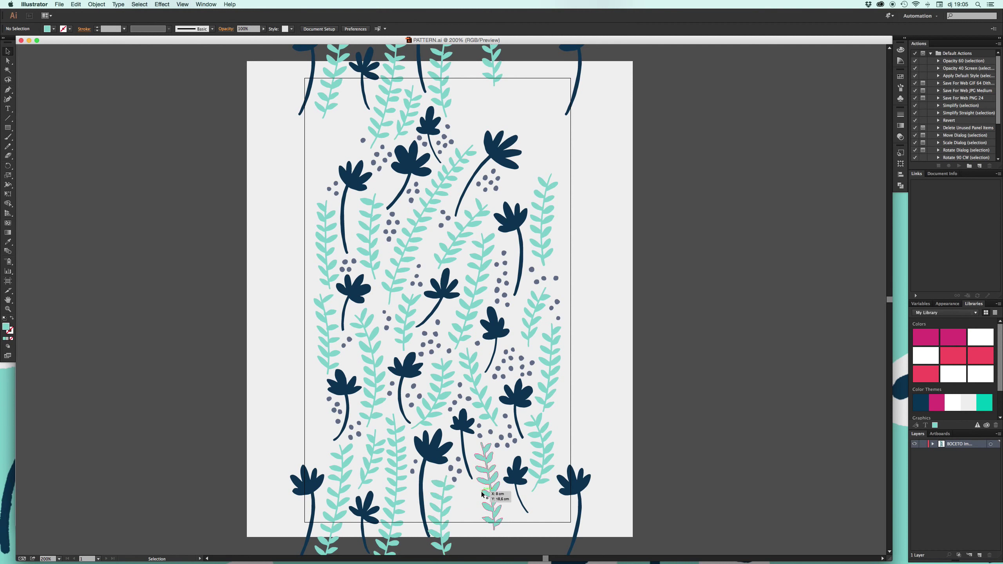
Step: Delete the misplaced top copy of the bottom-centre flower
left_click(442, 510)
left_click(434, 64, "shift")
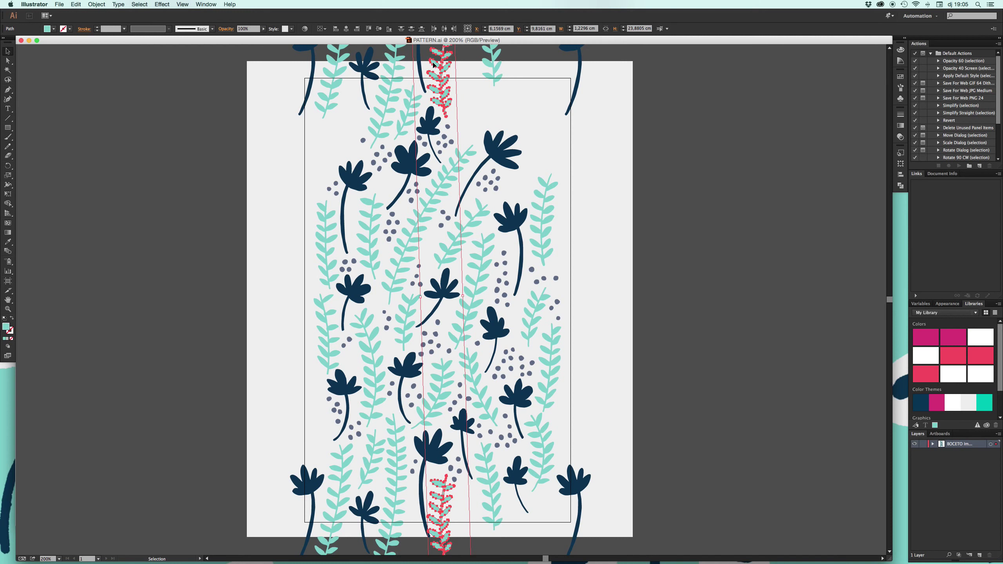
left_click(428, 451)
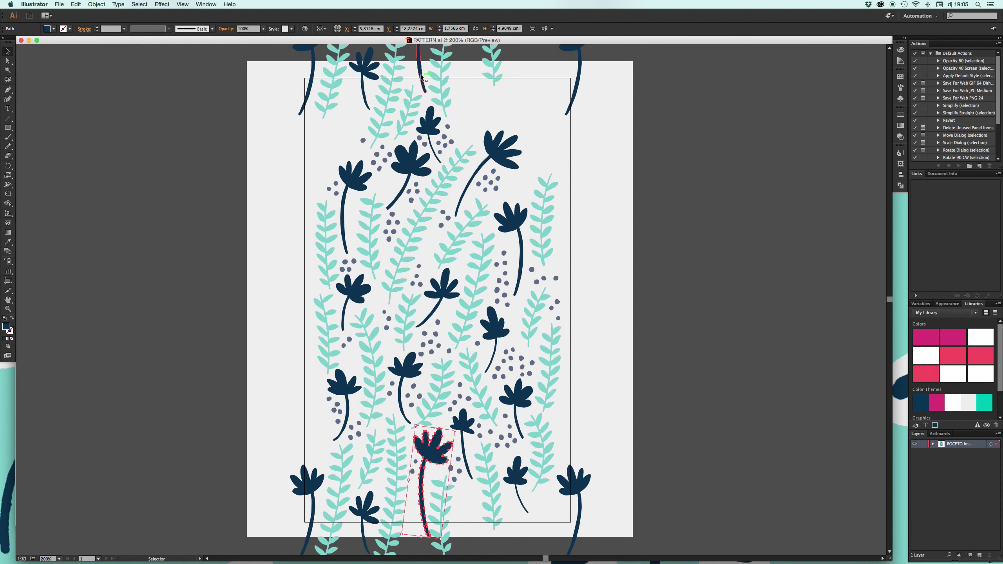
left_click(421, 69)
key("Delete")
Step: Copy the bottom-centre flower with Move at Vertical -20 cm onto the top edge
left_click(425, 471)
left_click(88, 3)
mouse_move(106, 14)
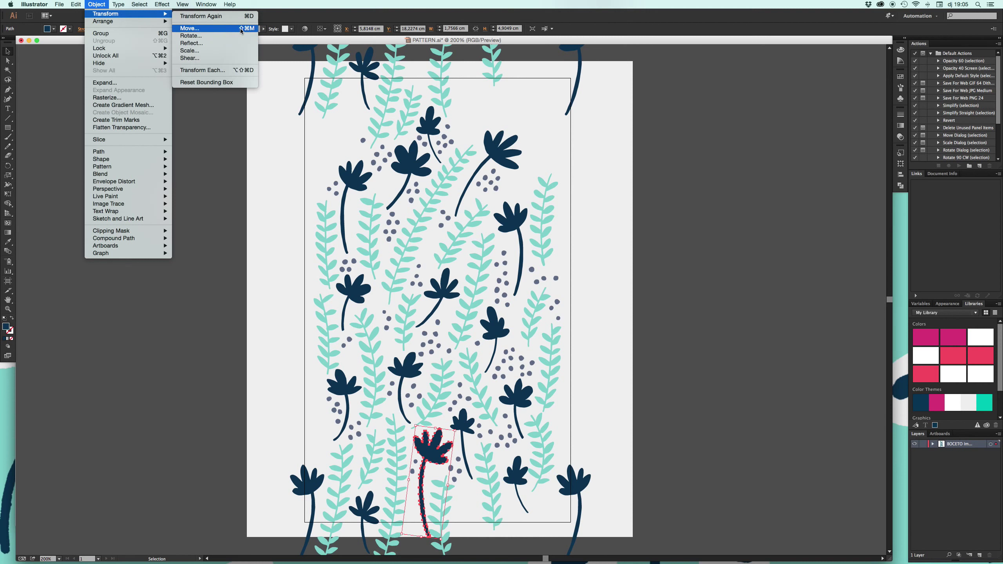
left_click(216, 28)
key("Tab")
type("-20")
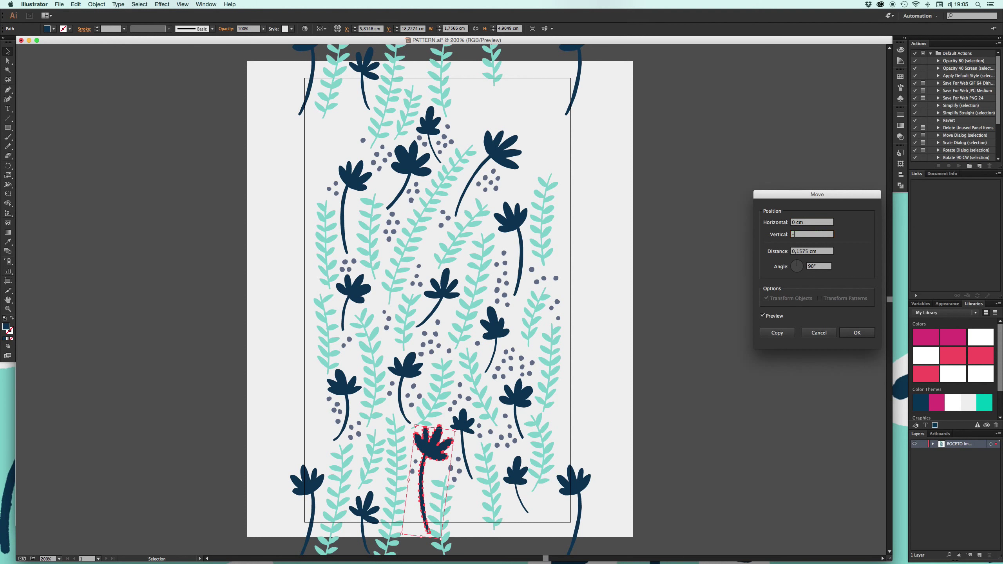
key("Tab")
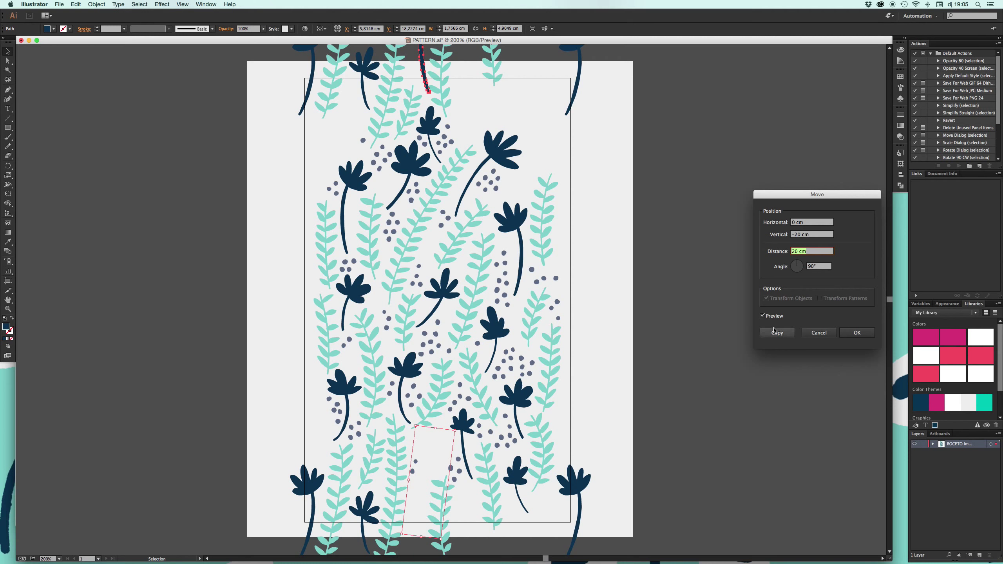
left_click(777, 332)
left_click(480, 101)
Step: Nudge the top and bottom teal sprigs two steps right
left_click(444, 82)
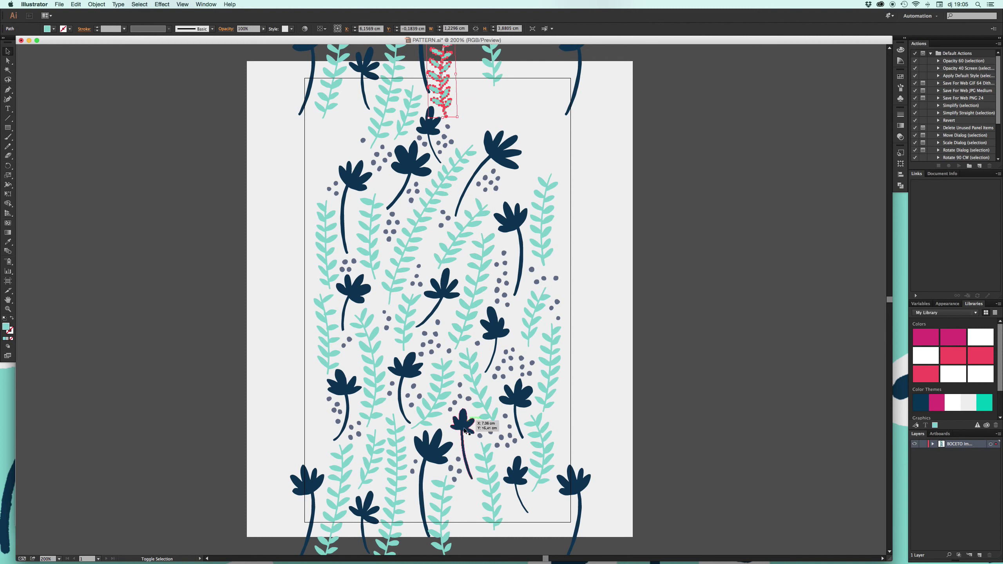
left_click(434, 481, "shift")
key("Right")
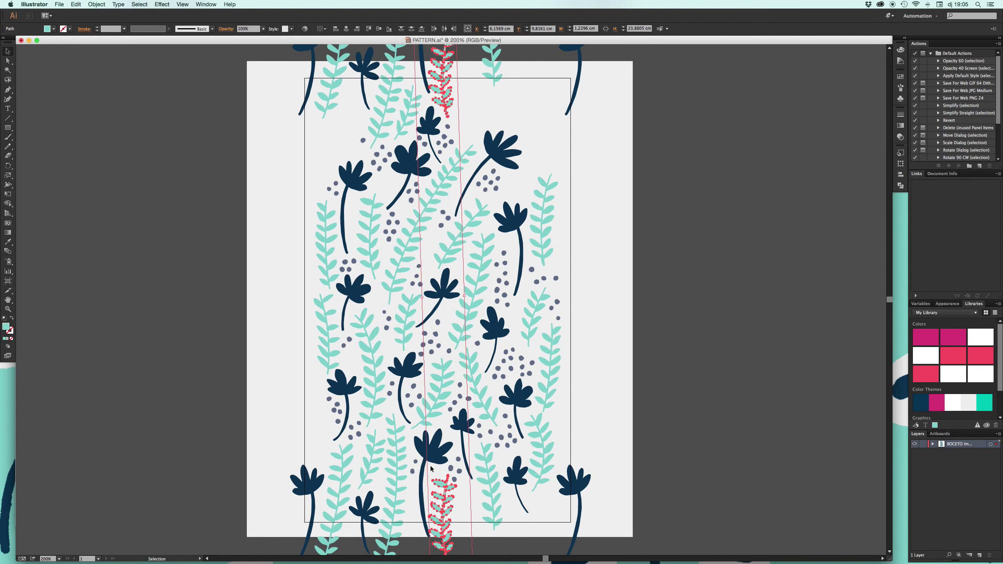
key("Right")
key("Right")
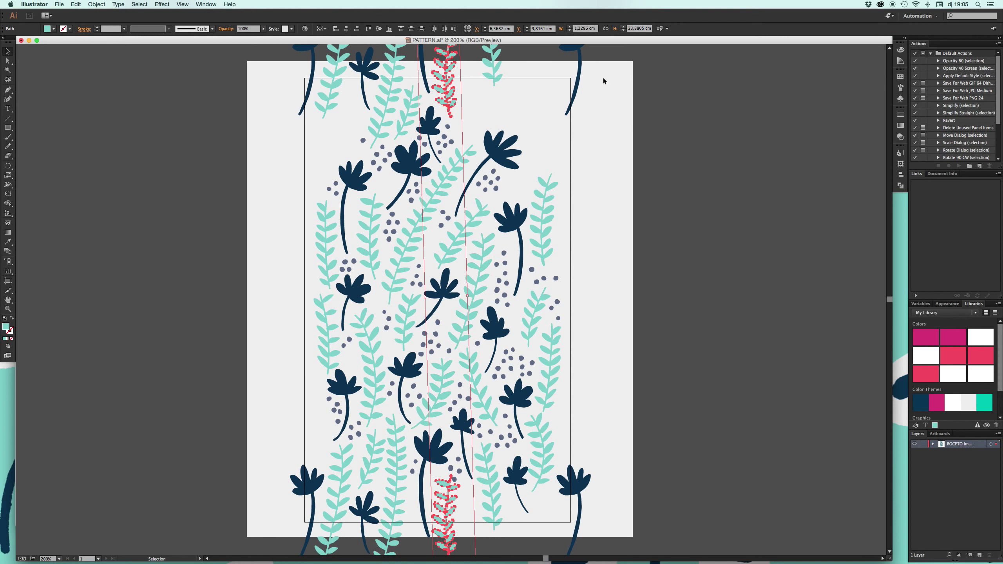
left_click(505, 116)
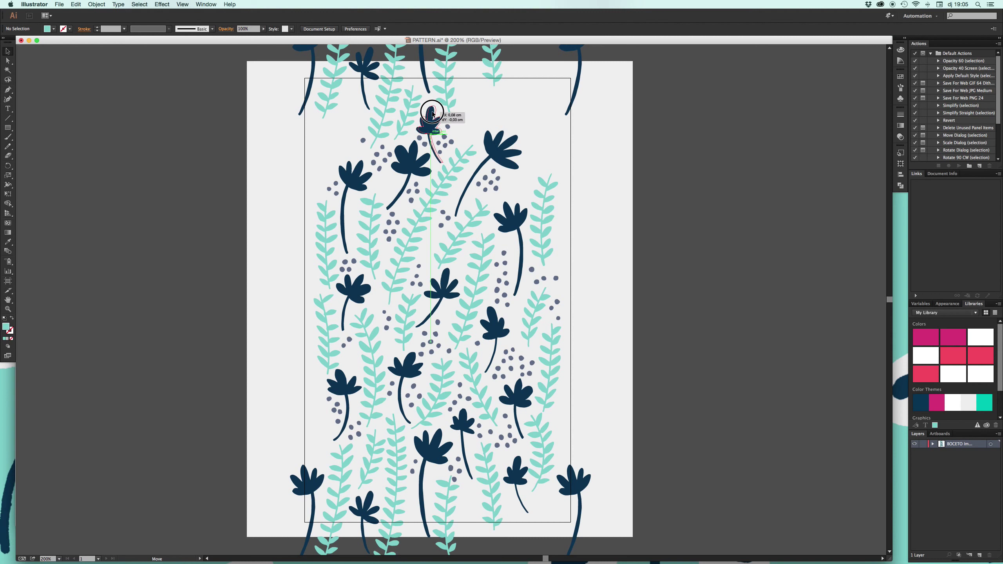
Step: Fine-tune the top flower and a bottom sprig, save, then drag a flower copy onto the left edge
left_click_drag(432, 117, 435, 118)
left_click(495, 112)
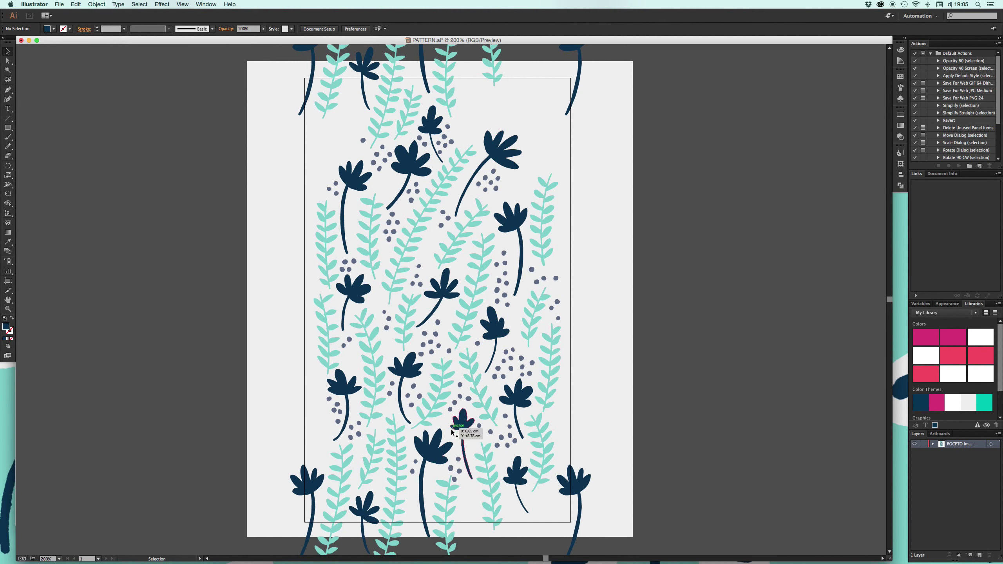
mouse_move(463, 479)
left_mouse_down()
mouse_move(441, 472)
mouse_move(473, 484)
left_mouse_up()
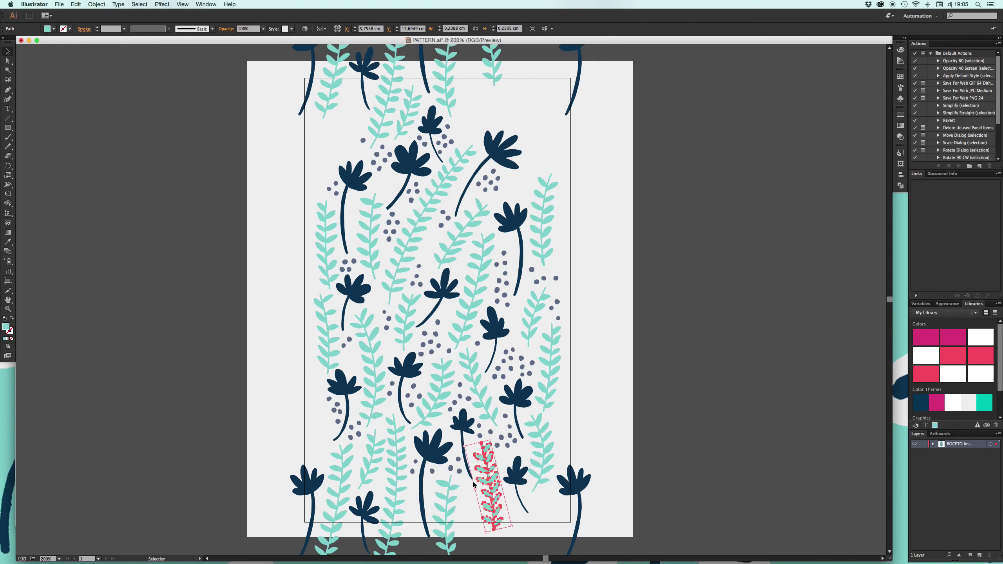
left_click(470, 491)
key("ctrl+s")
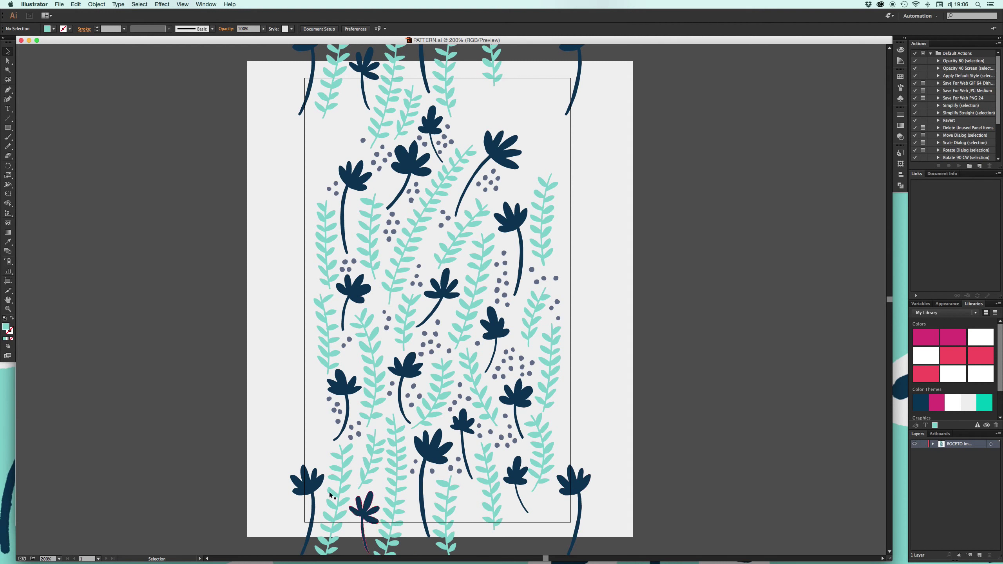
mouse_move(371, 397)
left_mouse_down()
mouse_move(301, 315)
mouse_move(303, 189)
left_mouse_up()
Step: Copy the left-edge flower 12 cm right onto the right edge with Move, then save
left_click(97, 5)
mouse_move(106, 13)
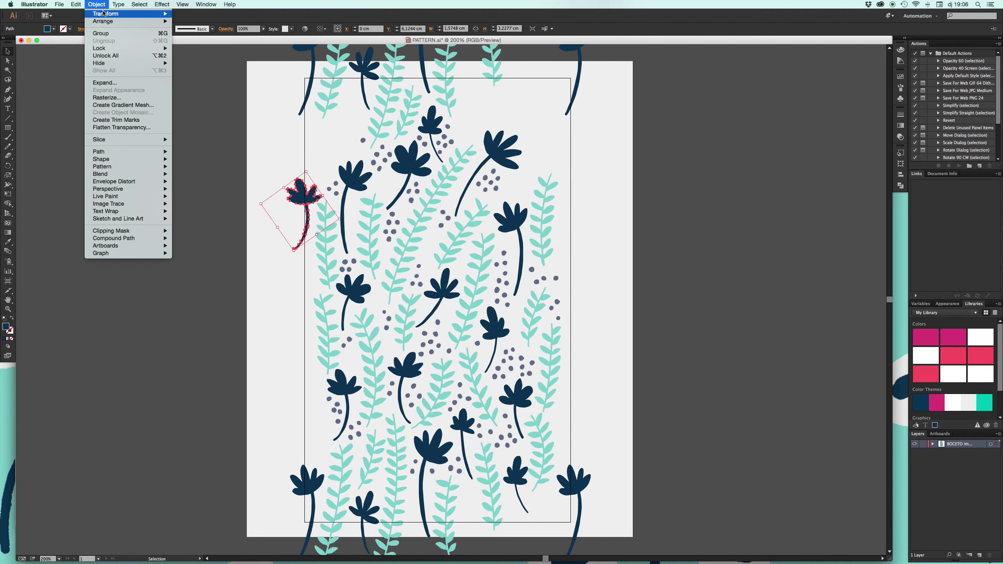
left_click(190, 28)
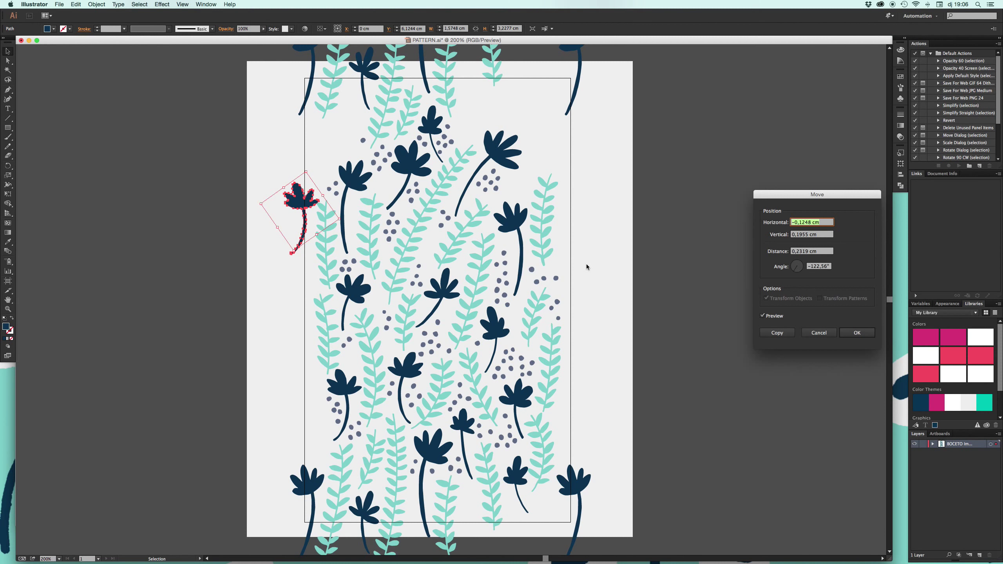
type("12")
key("Tab")
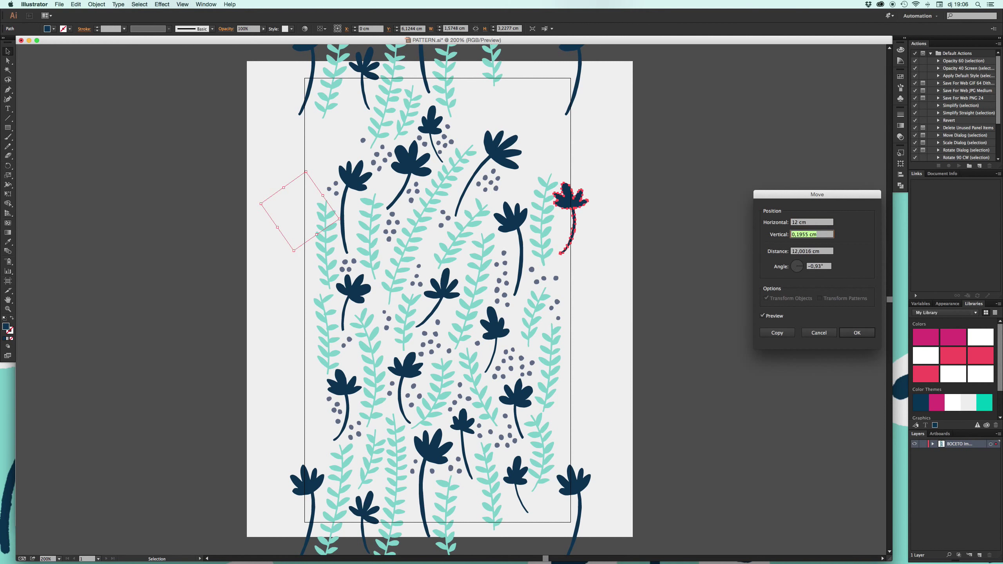
type("0")
left_click(777, 332)
left_click(715, 348)
left_click(553, 186)
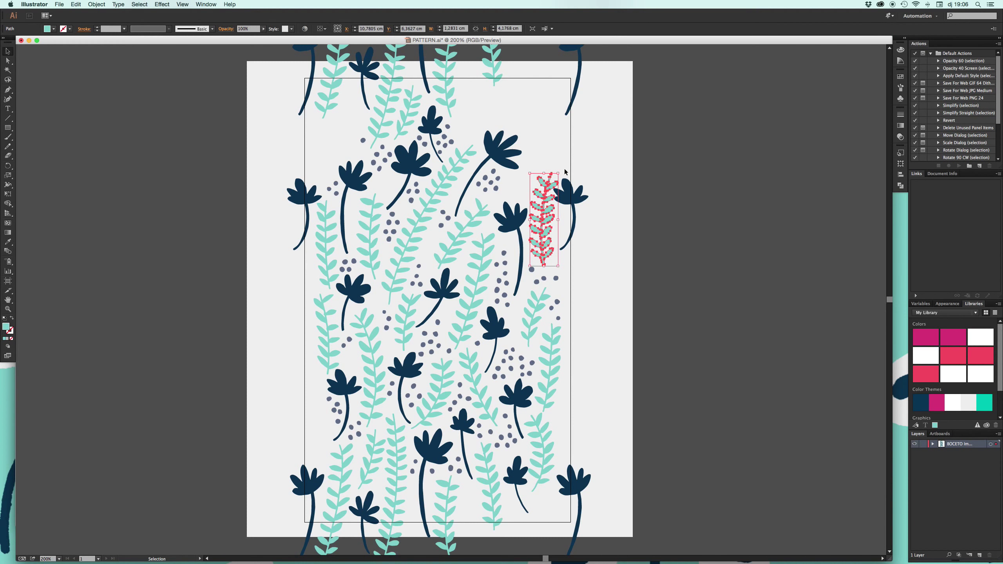
left_click(626, 160)
key("super+s")
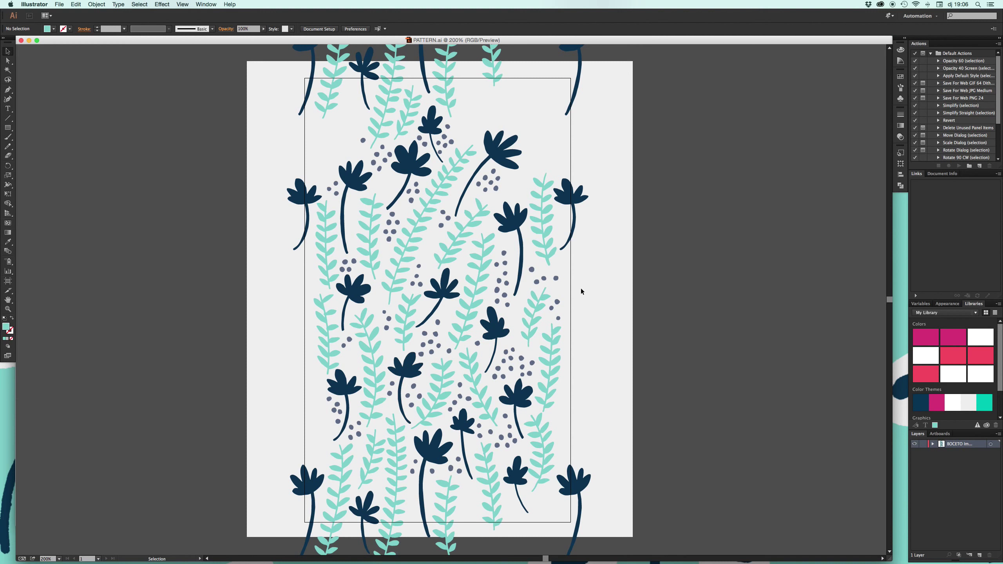
Step: Shift a grey dot down-left and place a copy of the lower-left flower near the right edge
left_click(532, 259)
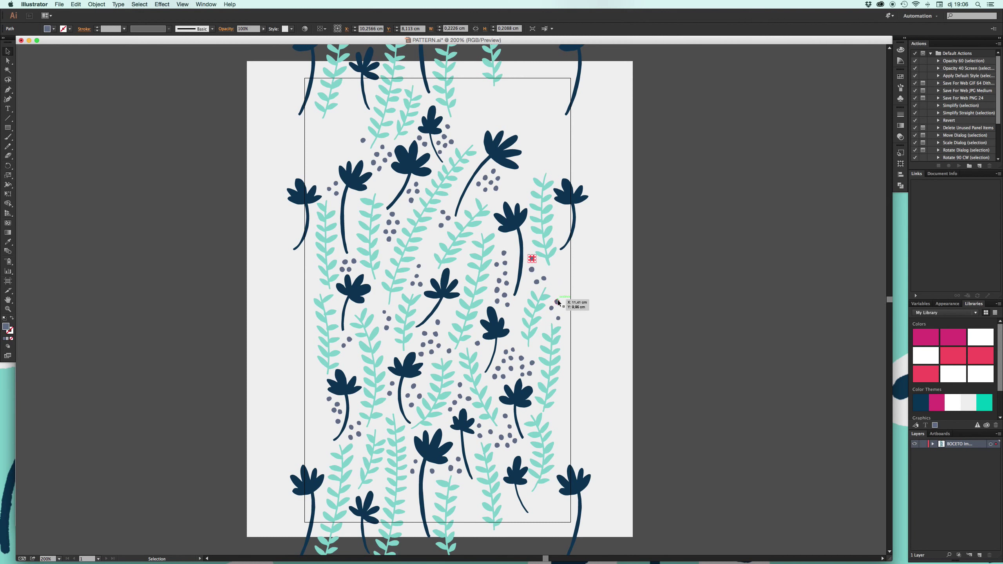
left_click_drag(557, 302, 550, 318)
left_click(578, 291)
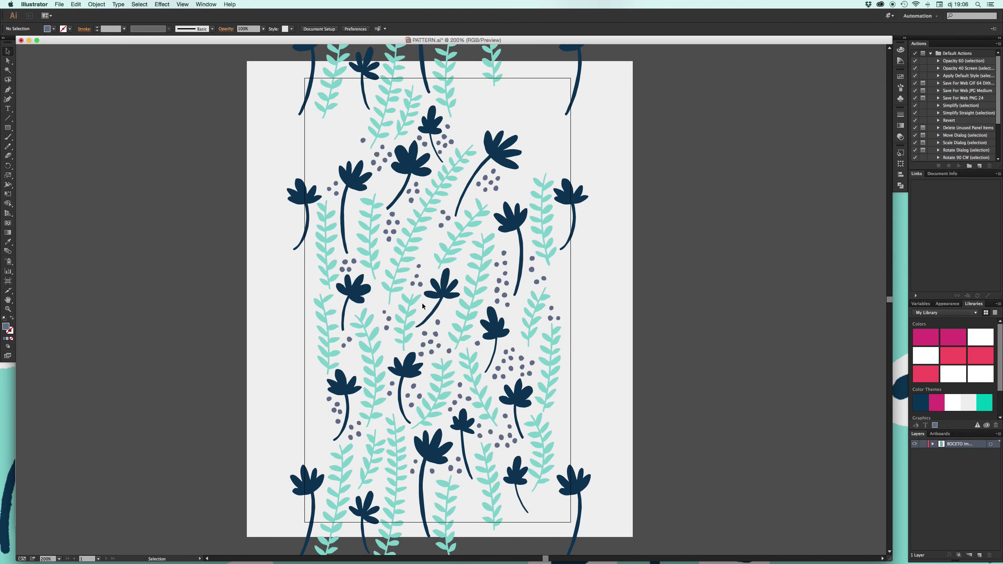
left_click(346, 395)
mouse_move(346, 395)
left_mouse_down()
mouse_move(568, 278)
mouse_move(564, 252)
left_mouse_up()
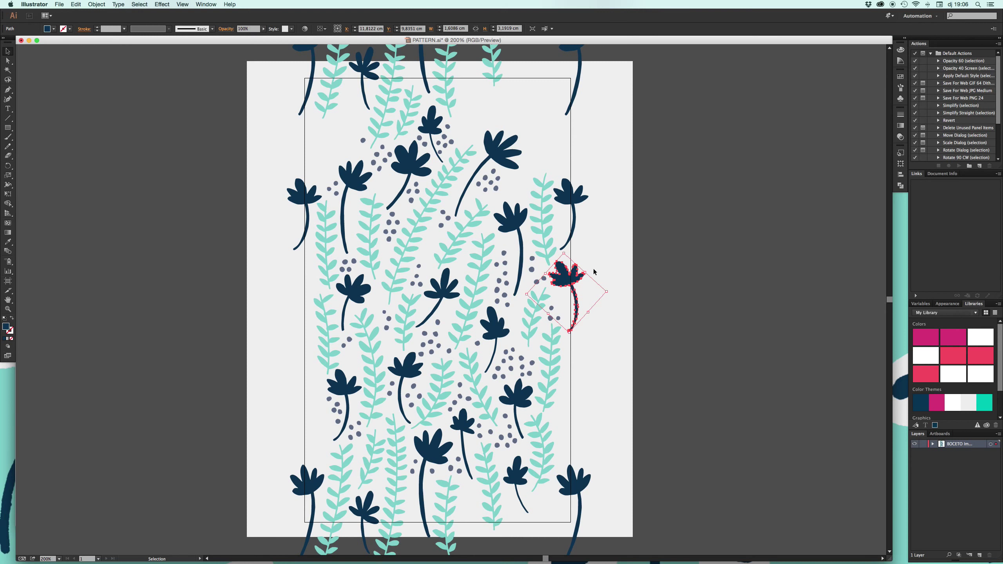
Step: Delete the rotated copy and move a navy flower exactly -12 cm horizontally onto the left edge
key("Delete")
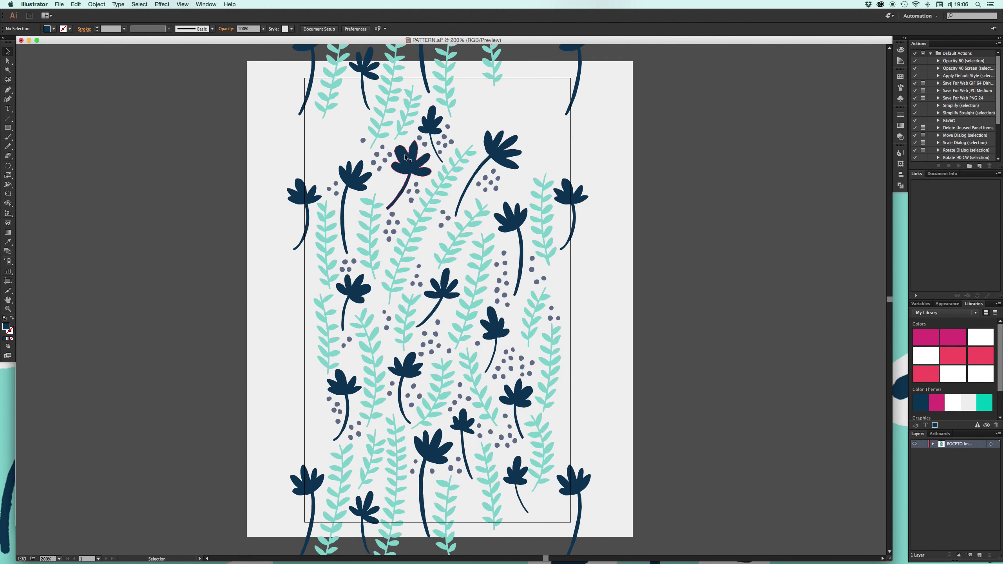
mouse_move(405, 154)
left_mouse_down()
mouse_move(648, 315)
mouse_move(581, 281)
left_mouse_up()
left_click(95, 4)
mouse_move(105, 14)
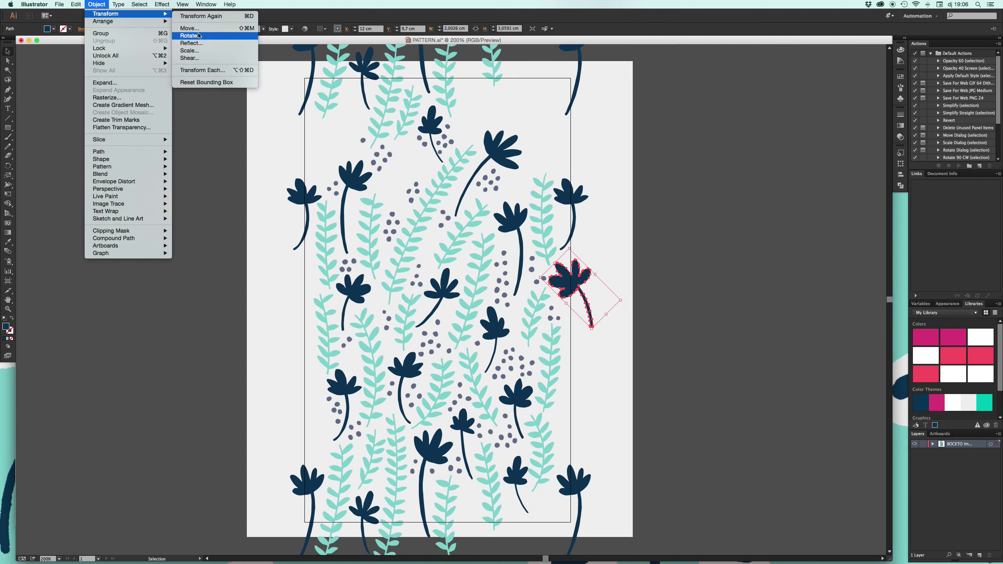
left_click(193, 33)
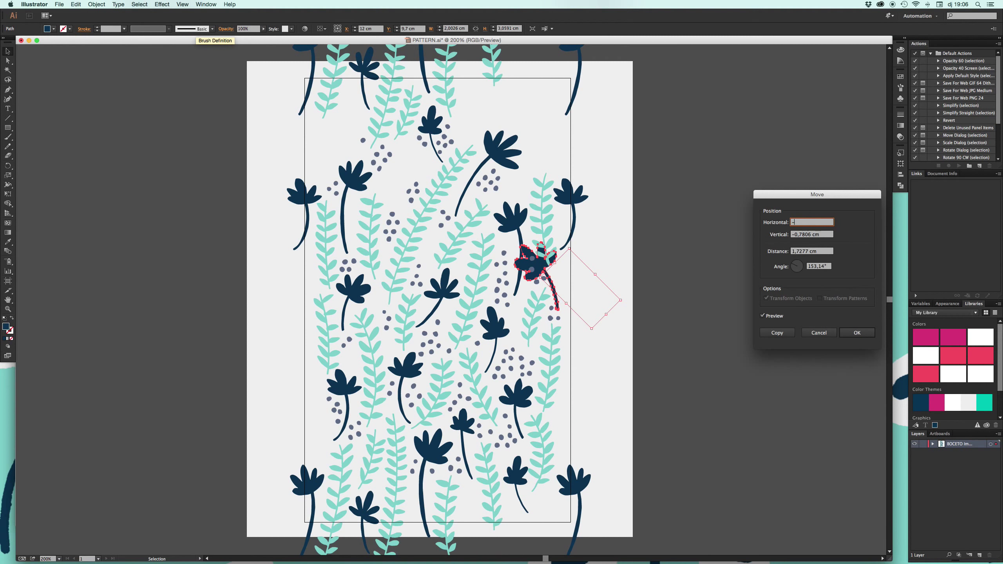
type("12")
key("Tab")
type("0")
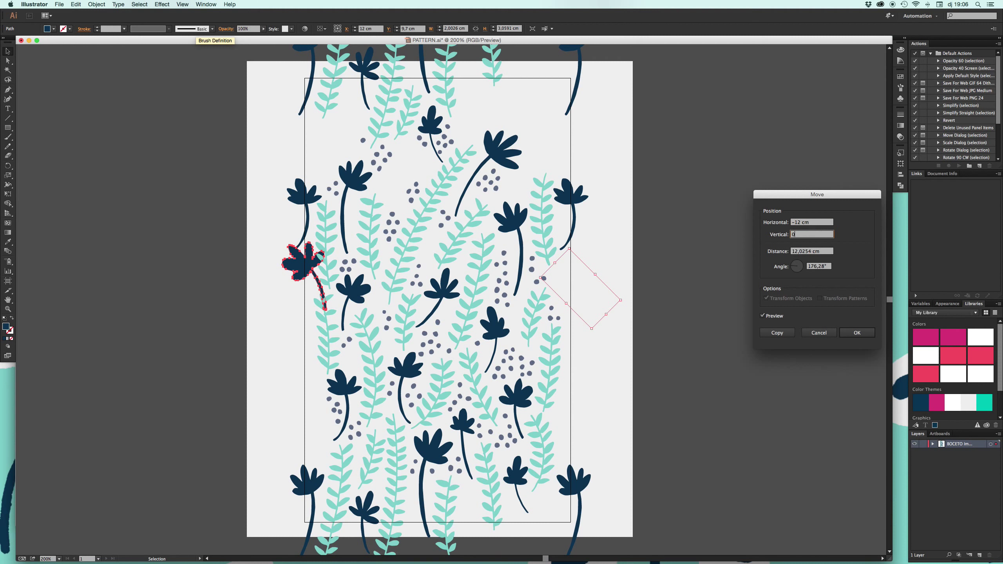
key("Return")
Step: Reposition the mint sprigs beside the left-edge flower so they sit clear of its stem
left_click(207, 179)
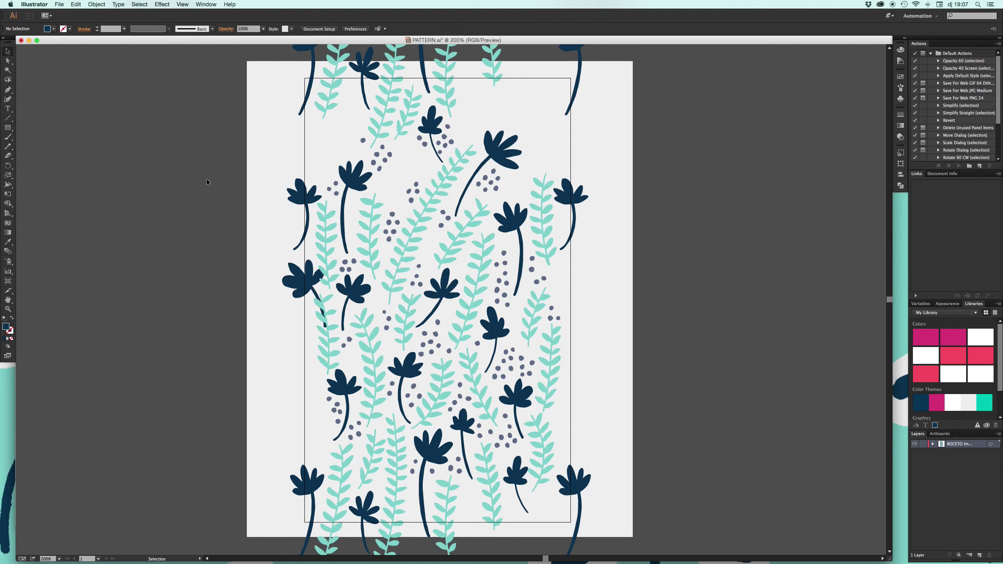
key("ctrl+plus")
left_click_drag(252, 184, 399, 184)
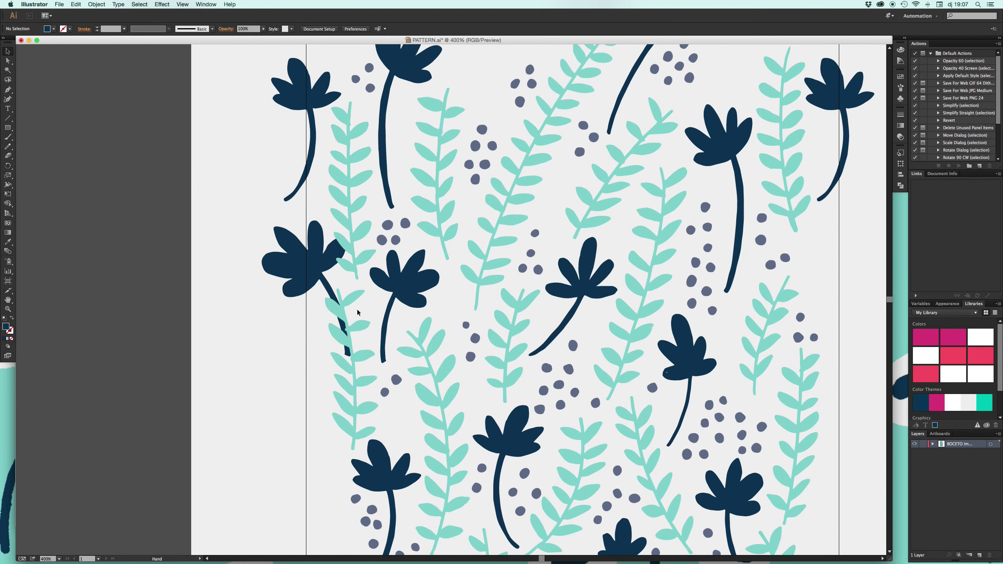
left_click(359, 329)
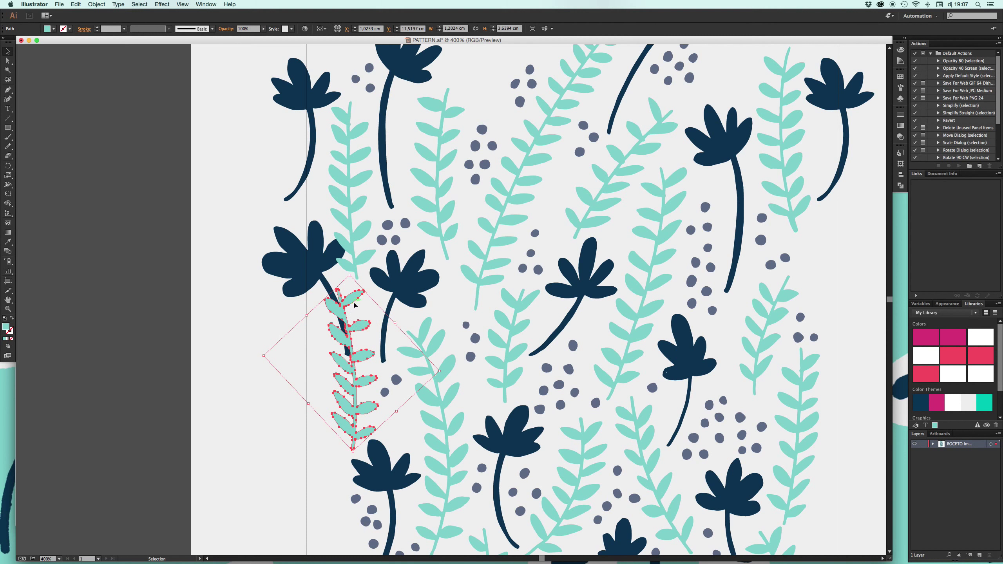
key("ctrl+z")
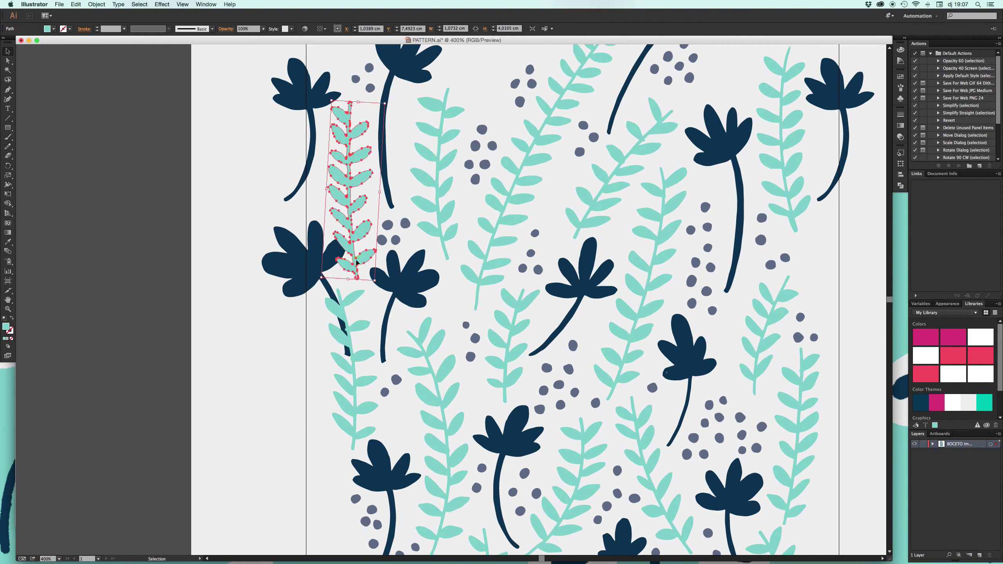
left_click_drag(363, 261, 360, 267)
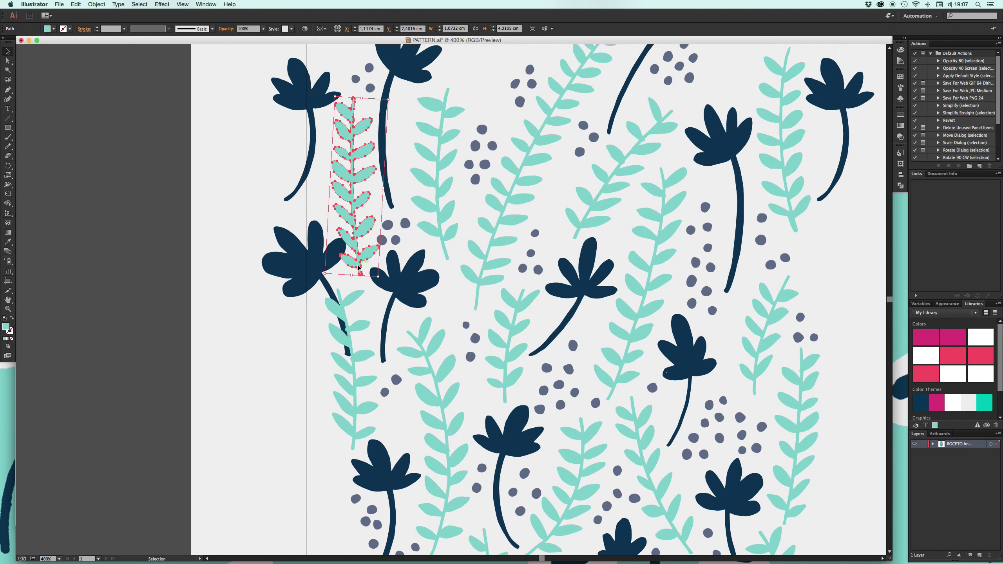
left_click(373, 288)
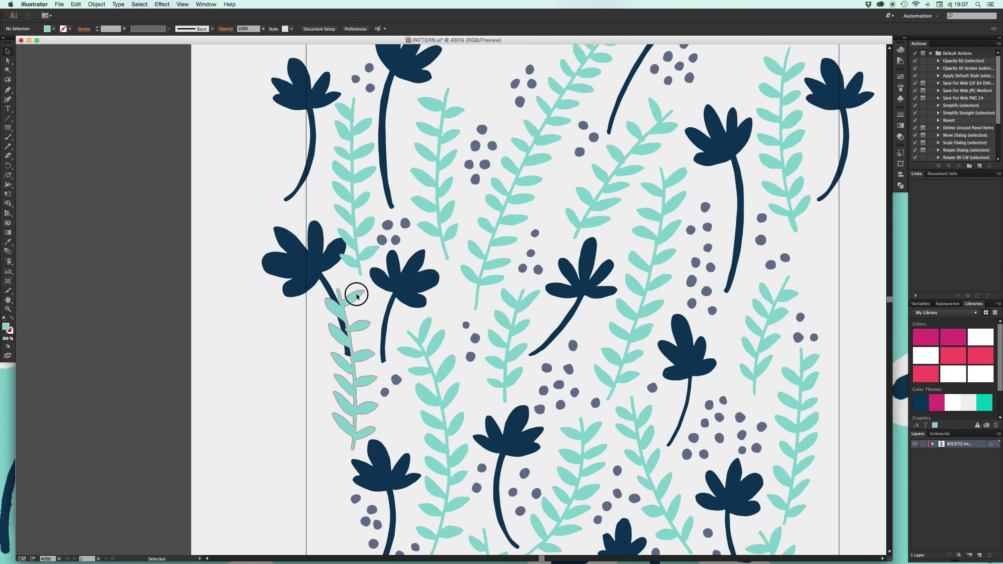
left_click_drag(357, 296, 323, 320)
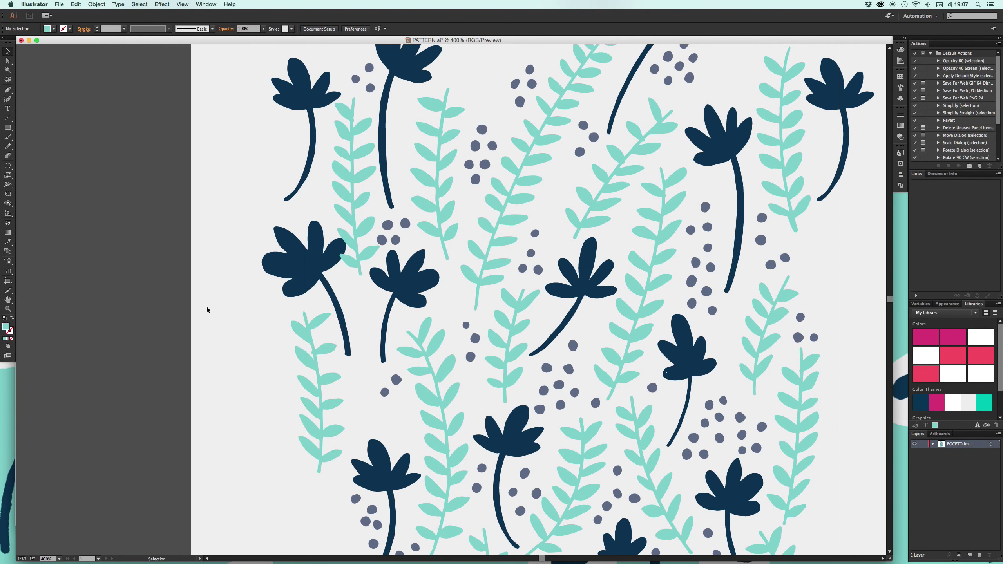
left_click(338, 254)
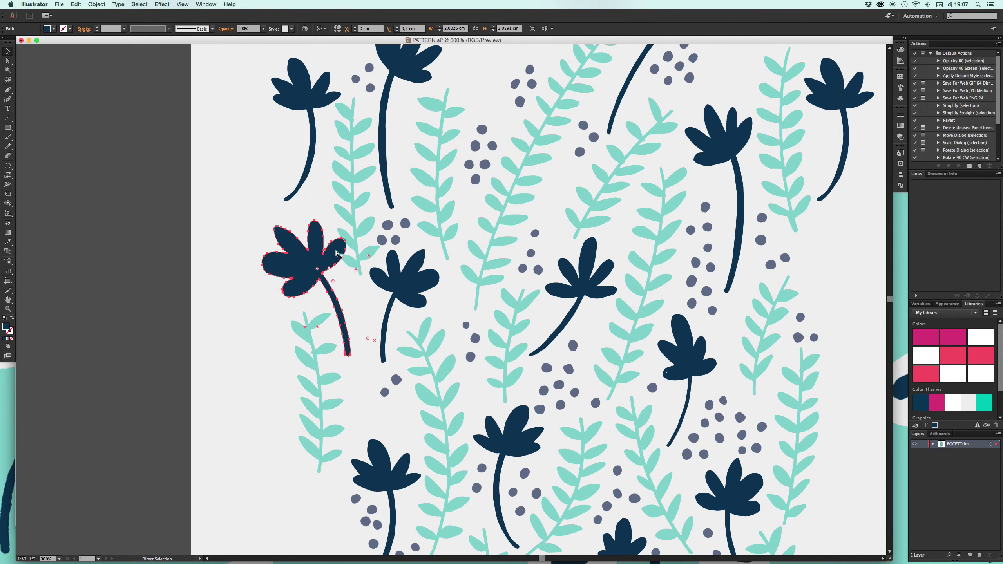
Step: Nudge and slightly rotate the left-edge flower and its sprig, then select both together
key("super+minus")
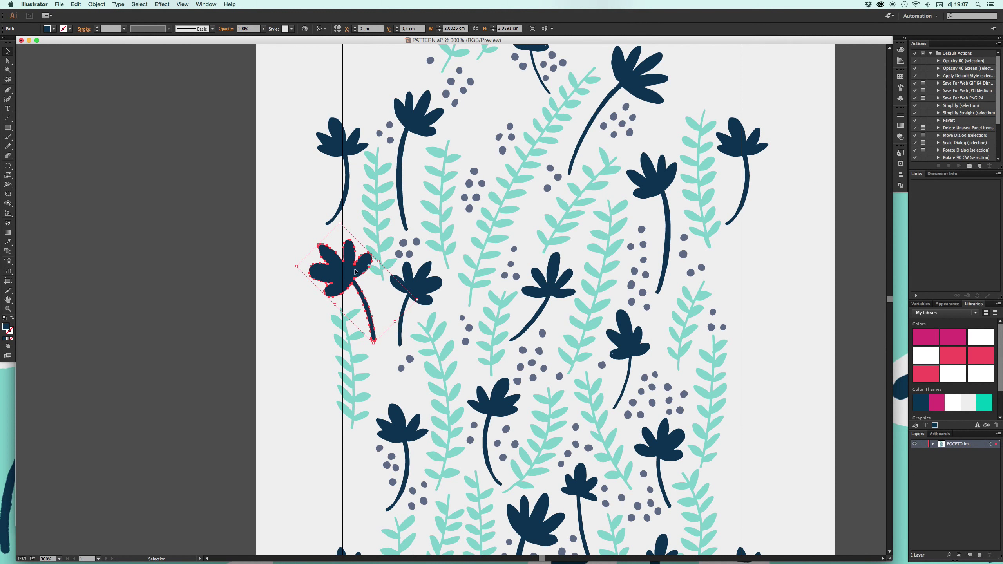
left_click_drag(356, 271, 349, 272)
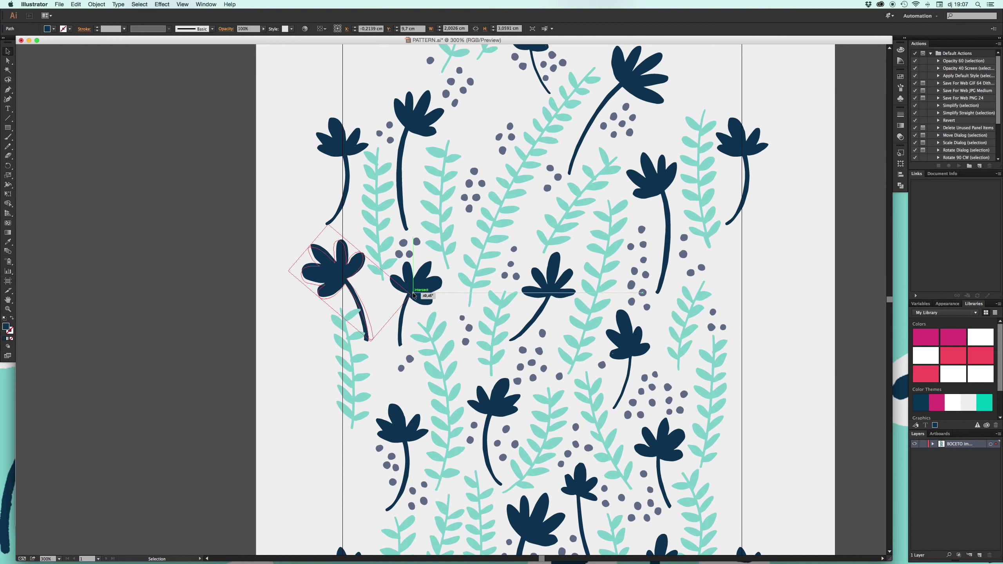
left_click_drag(412, 299, 414, 293)
left_click_drag(345, 261, 345, 257)
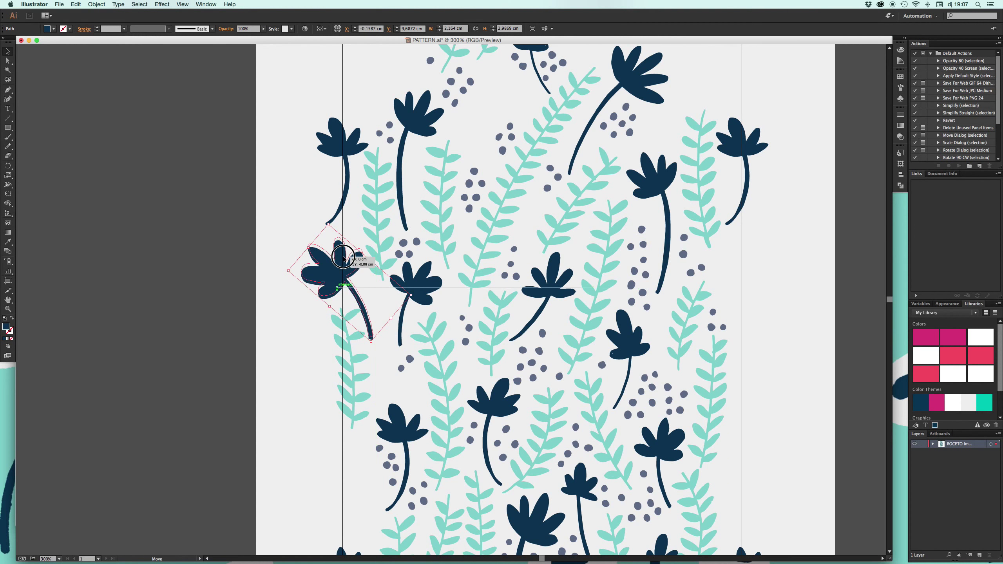
left_click_drag(348, 316, 342, 319)
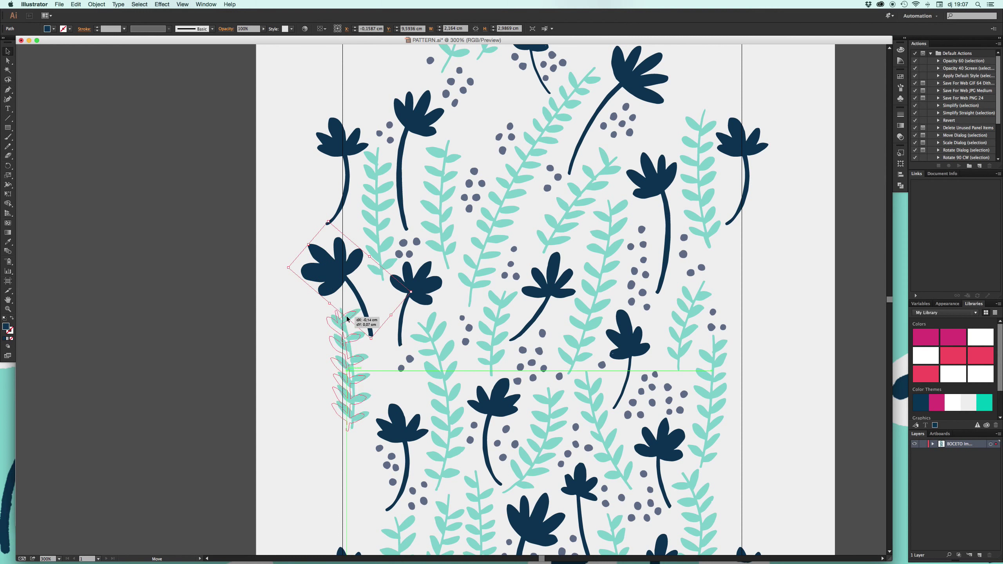
left_click(337, 284, "shift")
Step: Copy the flower and sprig 12 cm horizontally, 0 cm vertically, then raise a nearby grey dot
left_click(97, 3)
mouse_move(105, 13)
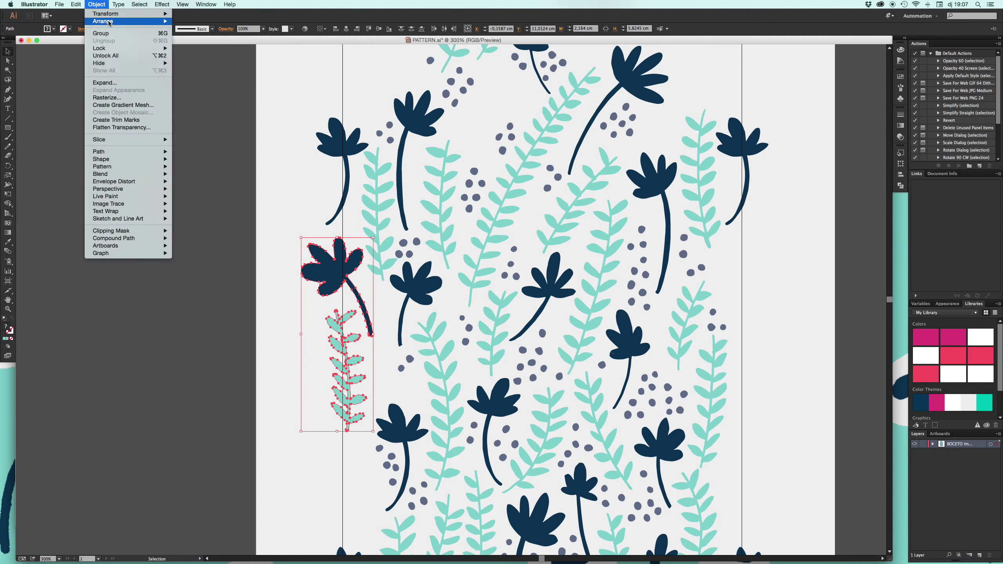
left_click(190, 28)
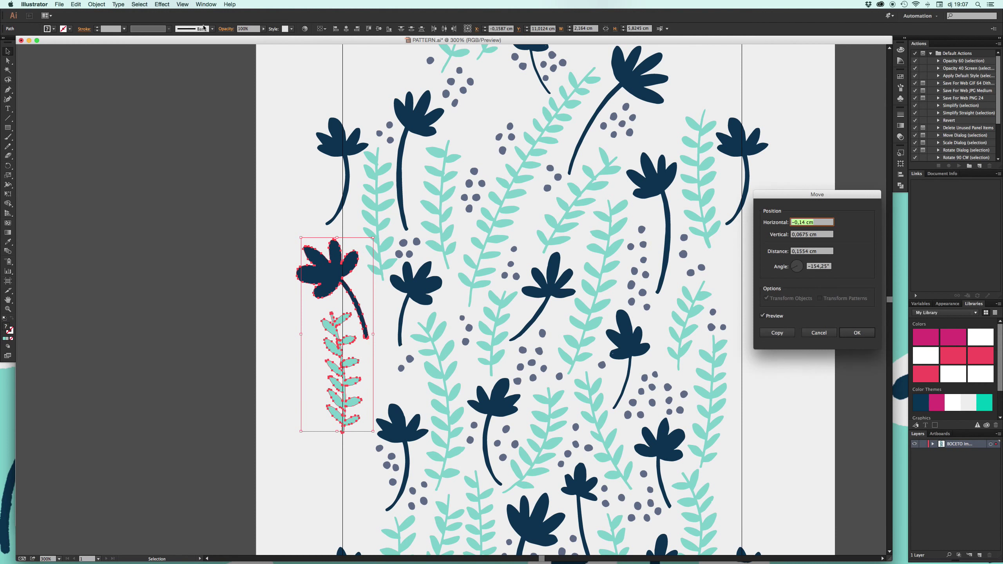
key("Tab")
type("0")
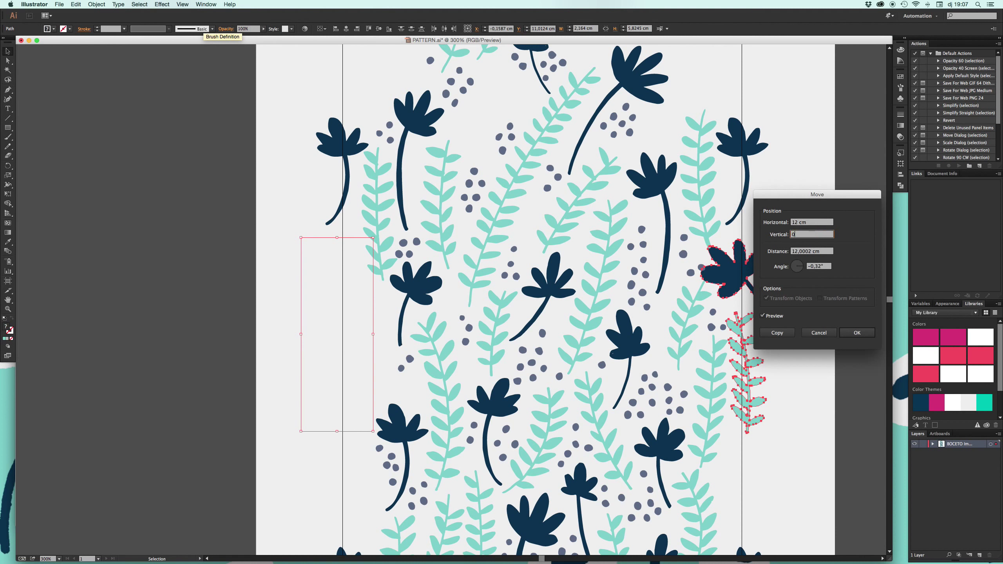
key("Tab")
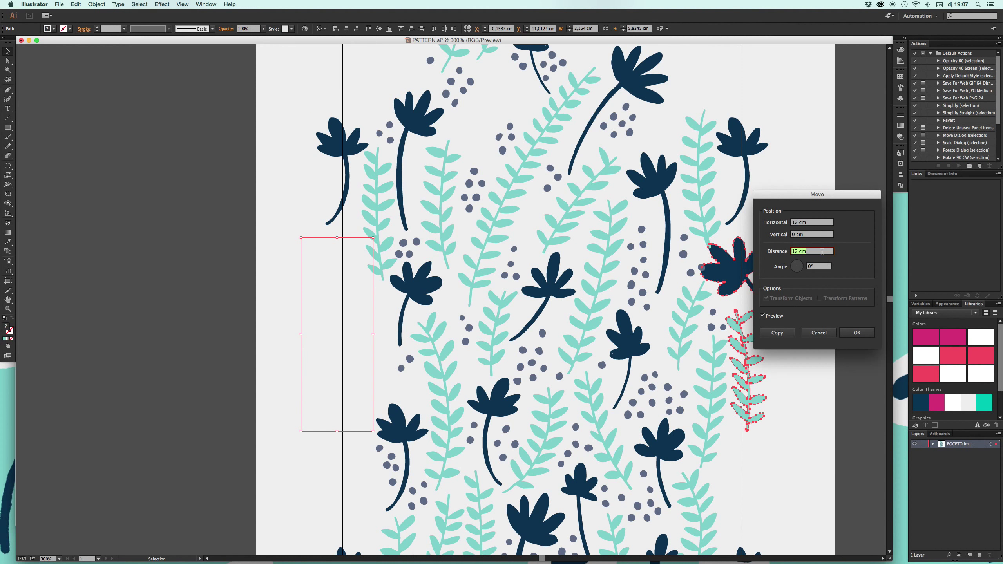
left_click(778, 333)
left_click(786, 257)
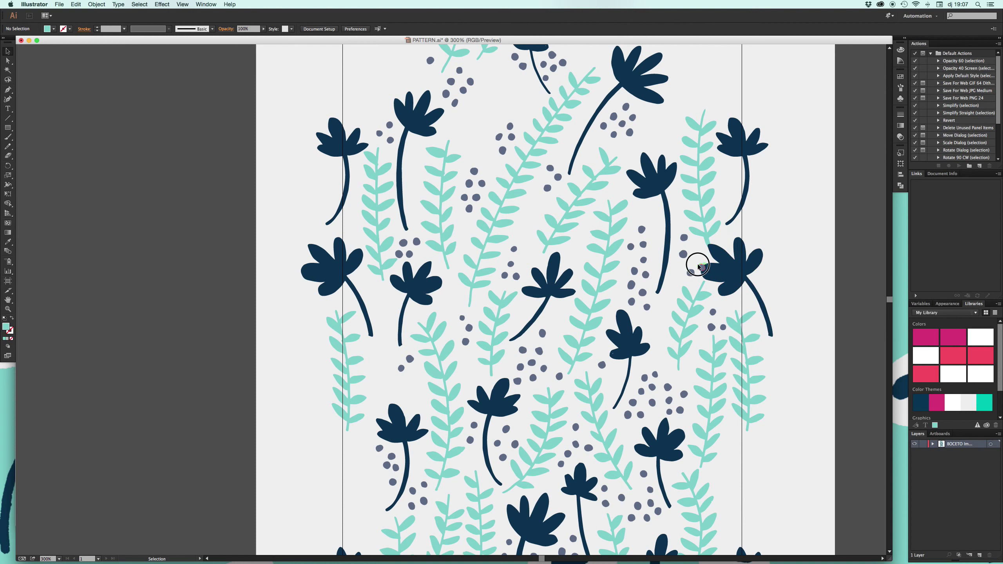
left_click_drag(699, 267, 698, 251)
left_click(711, 296)
Step: Lift a grey dot and the mint sprig beside the right-edge flower
left_click_drag(723, 328, 723, 306)
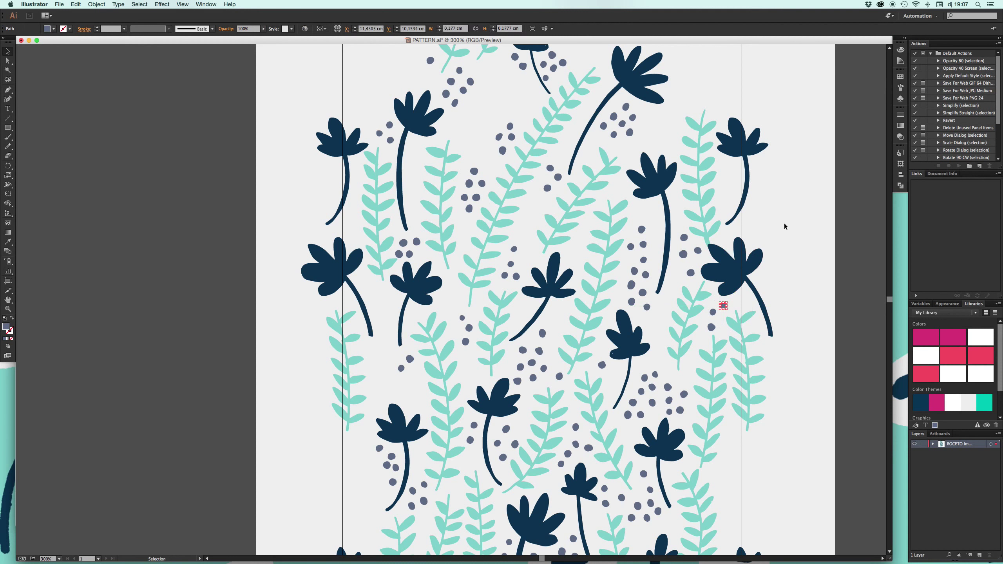
left_click(703, 234)
left_click_drag(708, 224, 708, 216)
left_click(845, 214)
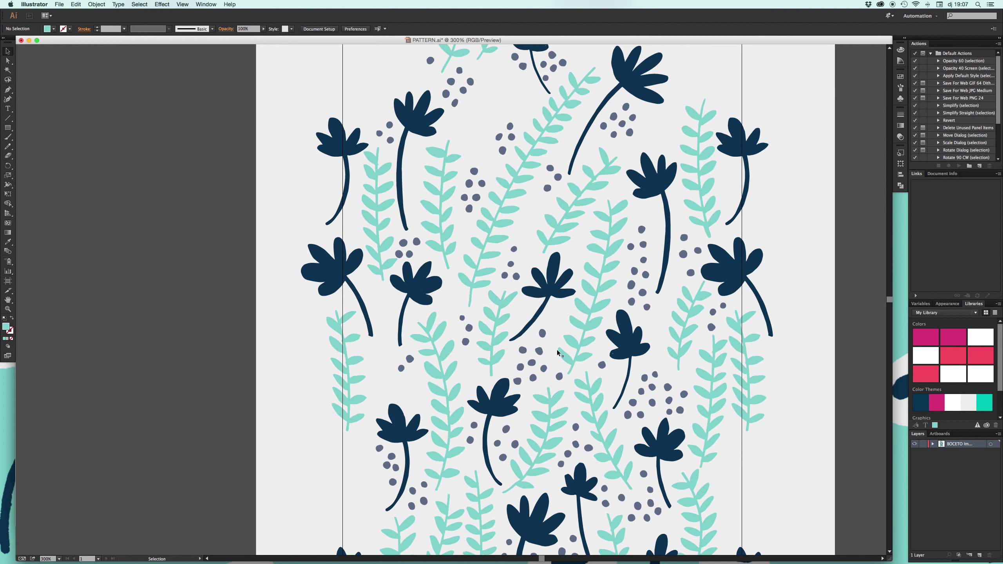
Step: Alt-drag a grey dot cluster into the gap above the left-edge flower
left_click_drag(533, 358, 351, 220)
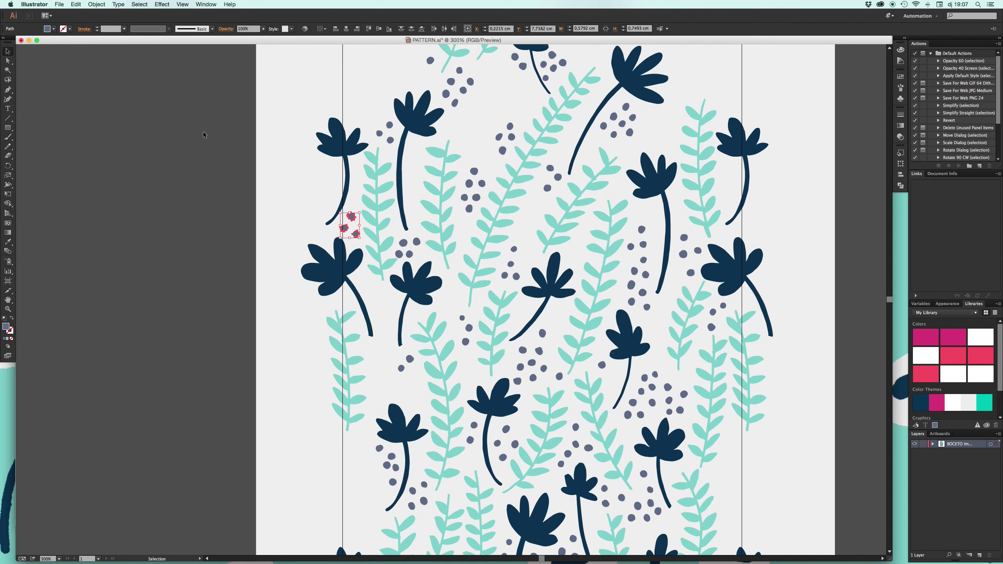
left_click(92, 4)
left_click(208, 29)
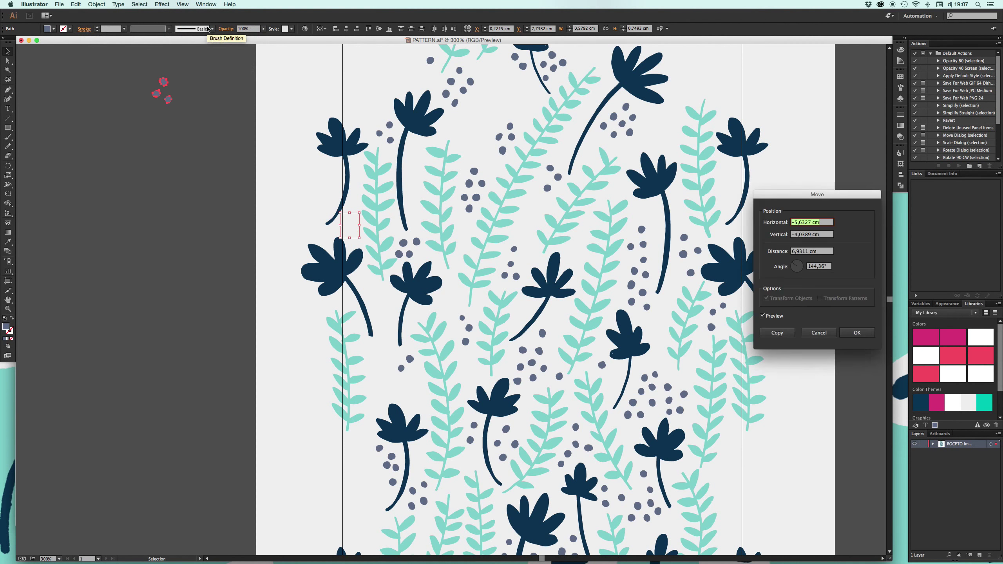
key("Tab")
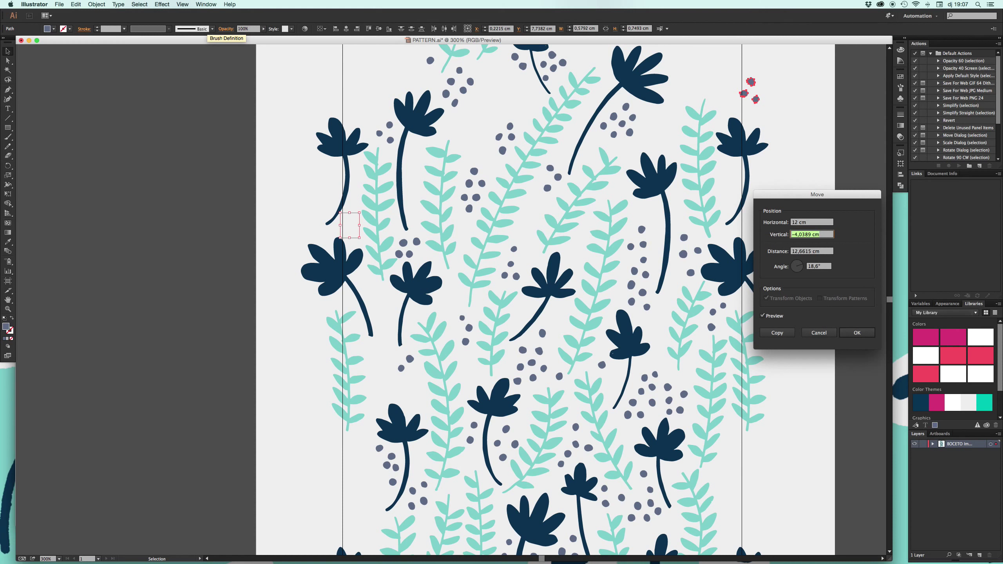
type("0")
key("Tab")
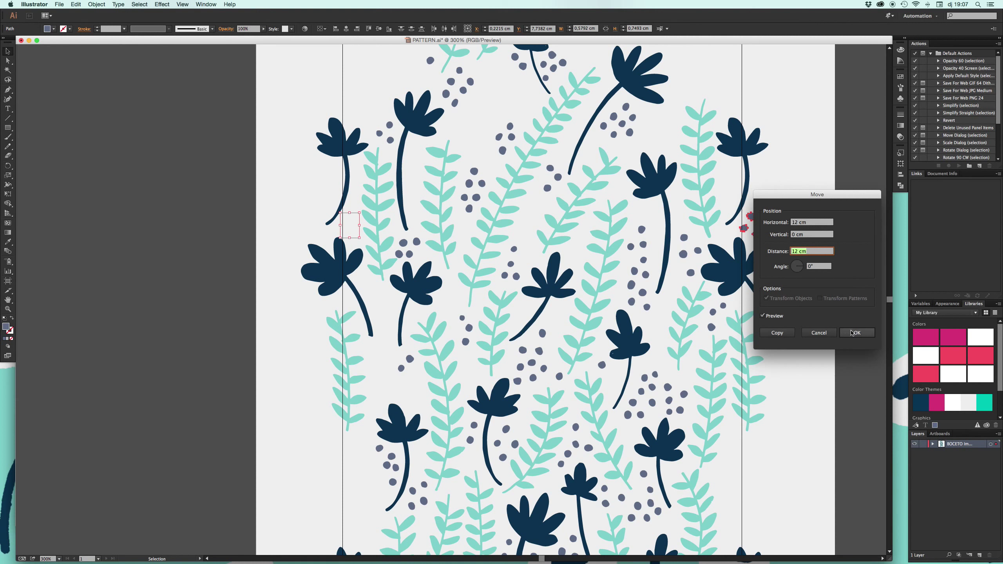
left_click(853, 333)
key("ctrl+z")
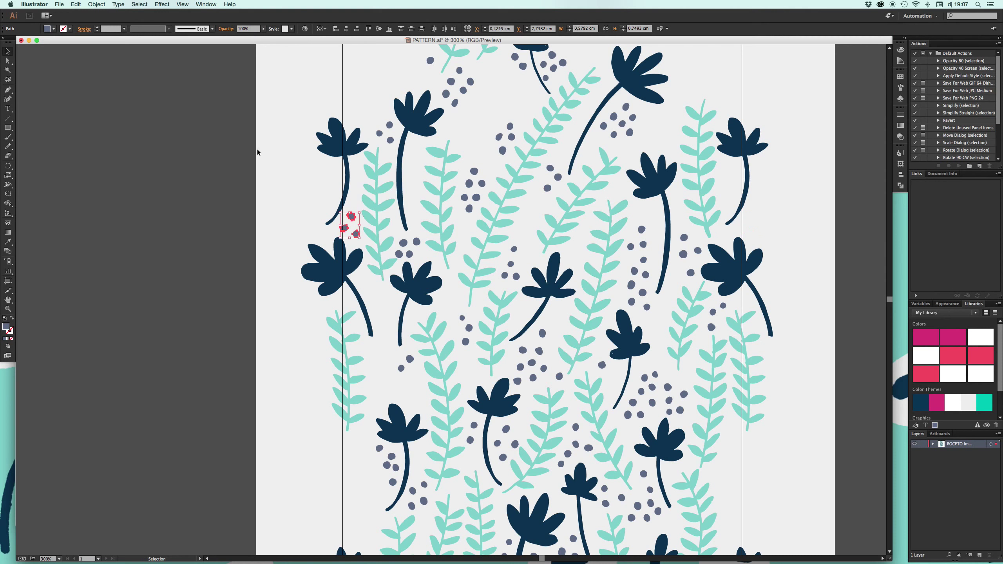
Step: Copy the dot cluster 12 cm horizontally, 0 cm vertically, onto the right edge
left_click(102, 3)
left_click(184, 26)
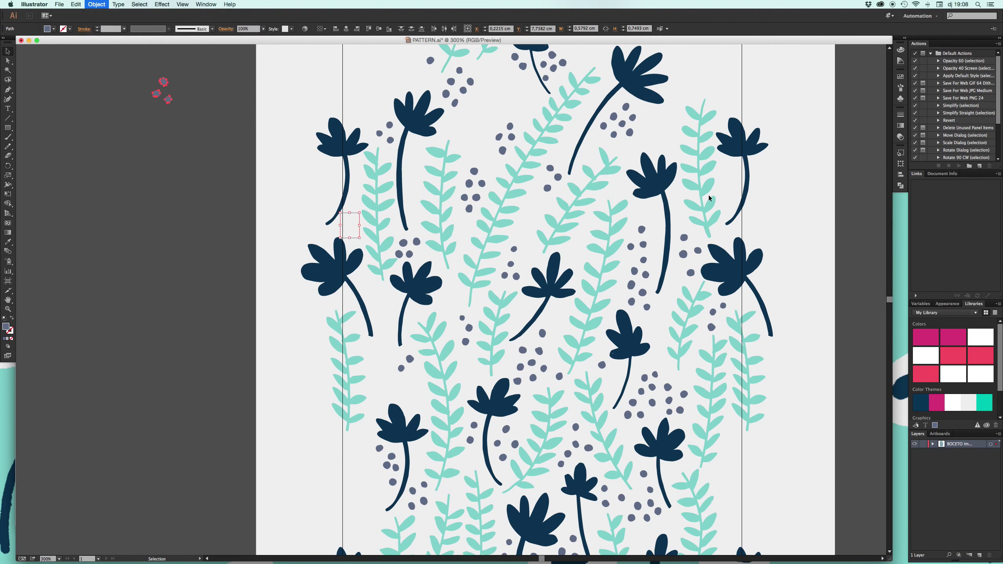
type("12")
key("Tab")
type("0")
key("Tab")
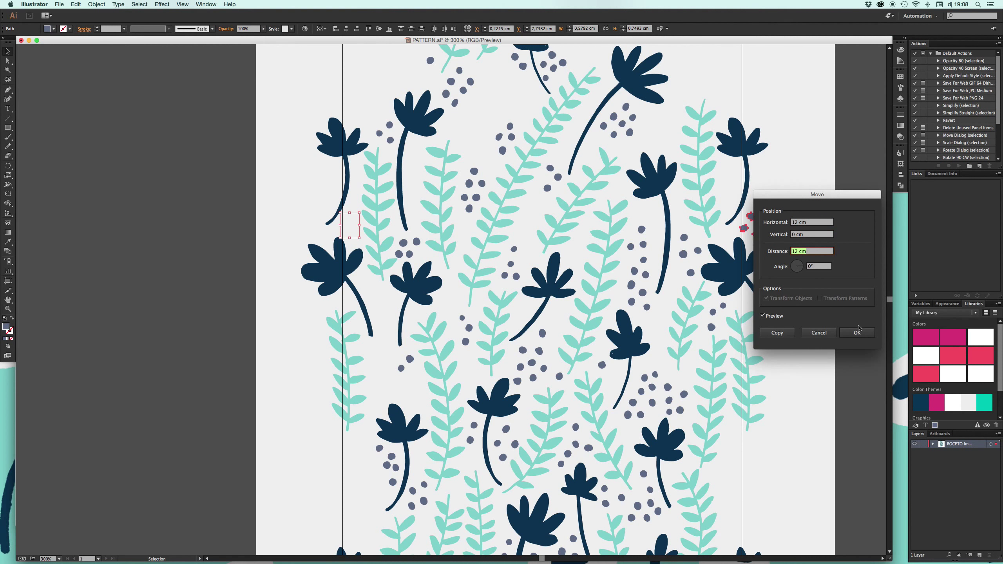
left_click(777, 333)
left_click(796, 273)
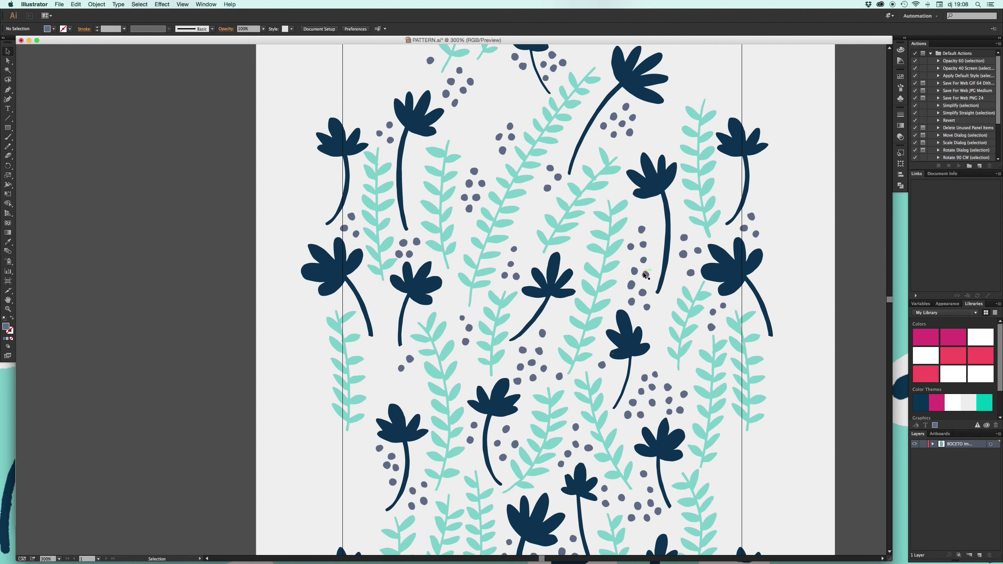
Step: Move a grey dot group up-left into a gap and settle a single dot and four-dot group
left_click(645, 278)
left_click_drag(644, 278, 426, 153)
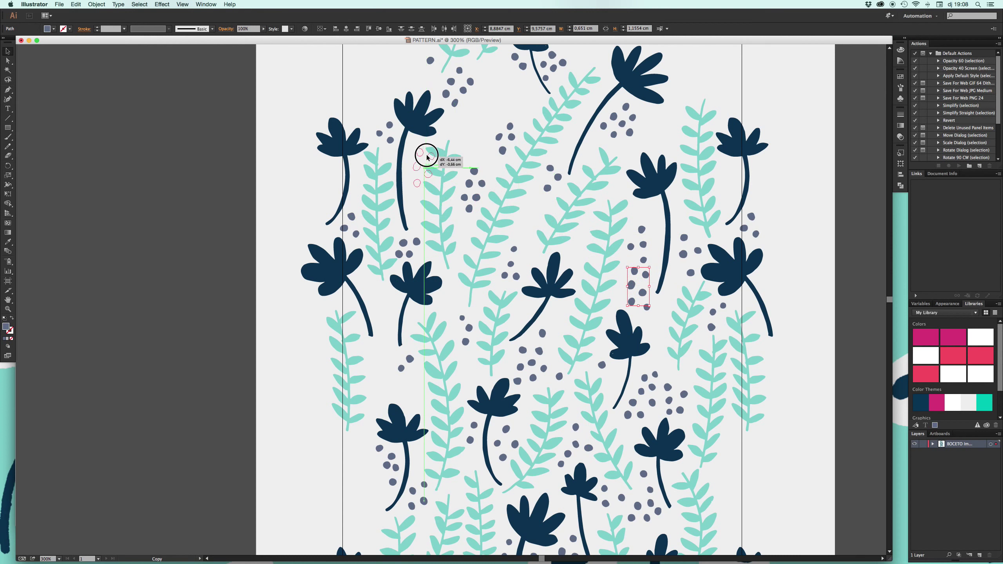
left_click(479, 124)
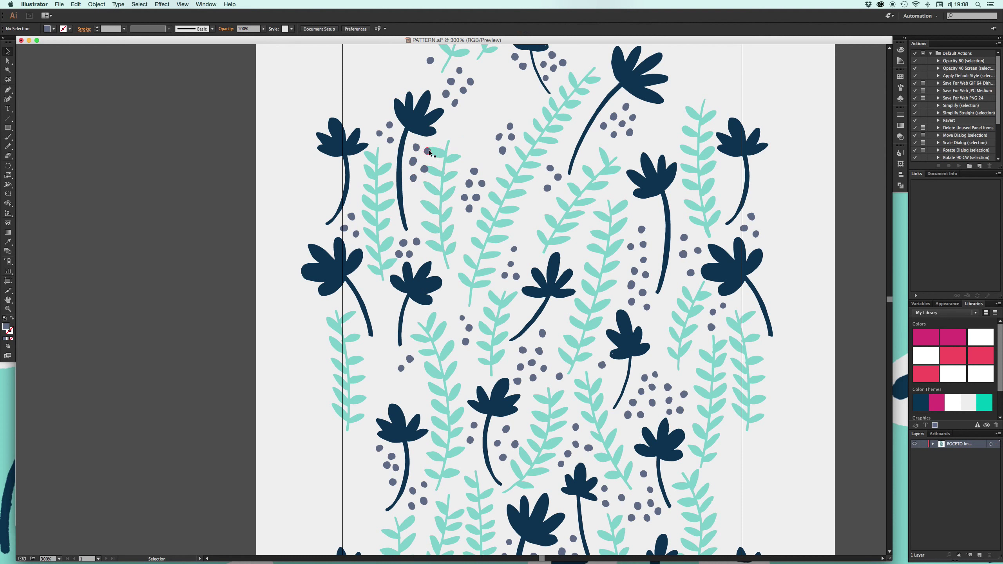
left_click_drag(426, 162, 413, 205)
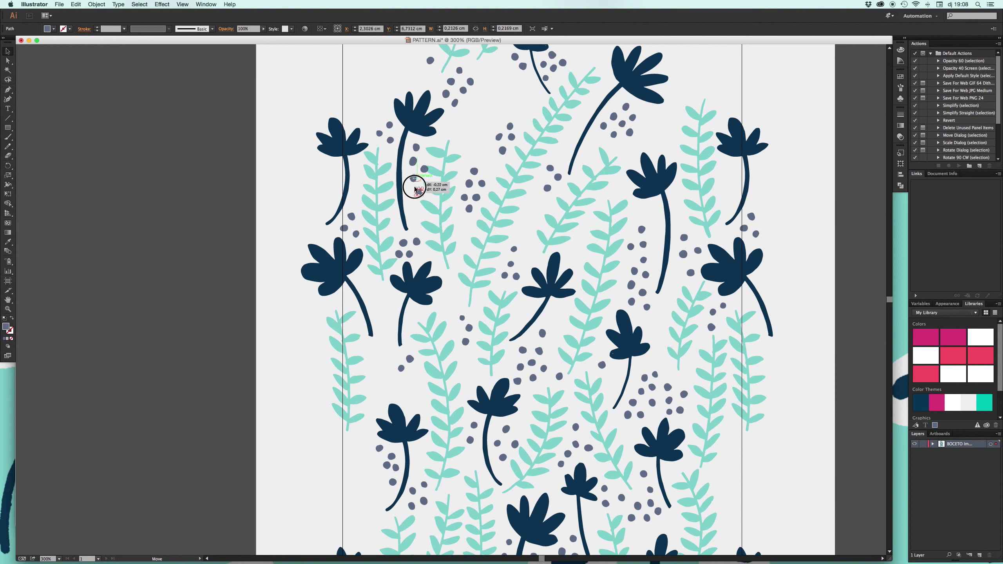
left_click_drag(413, 204, 412, 201)
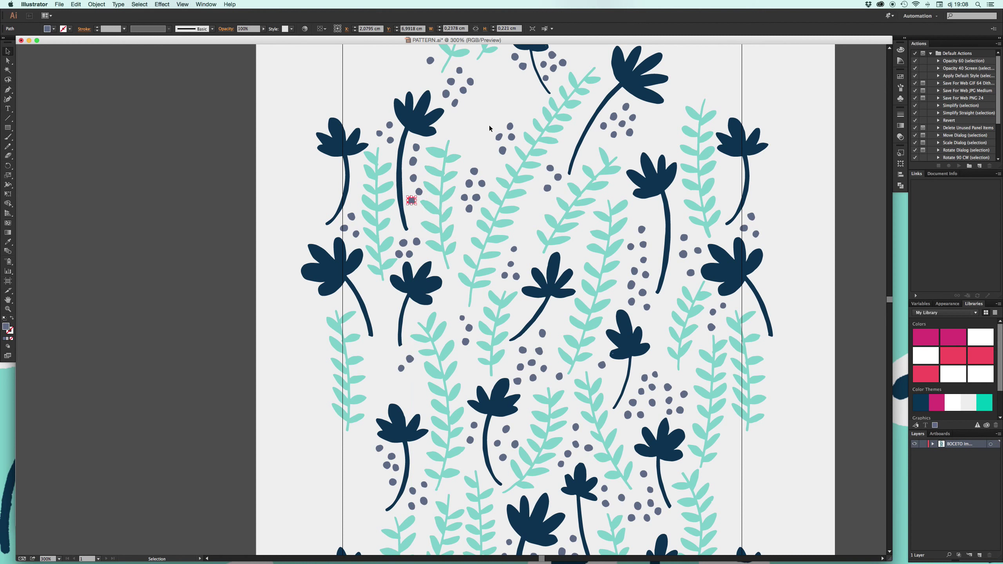
left_click(490, 128)
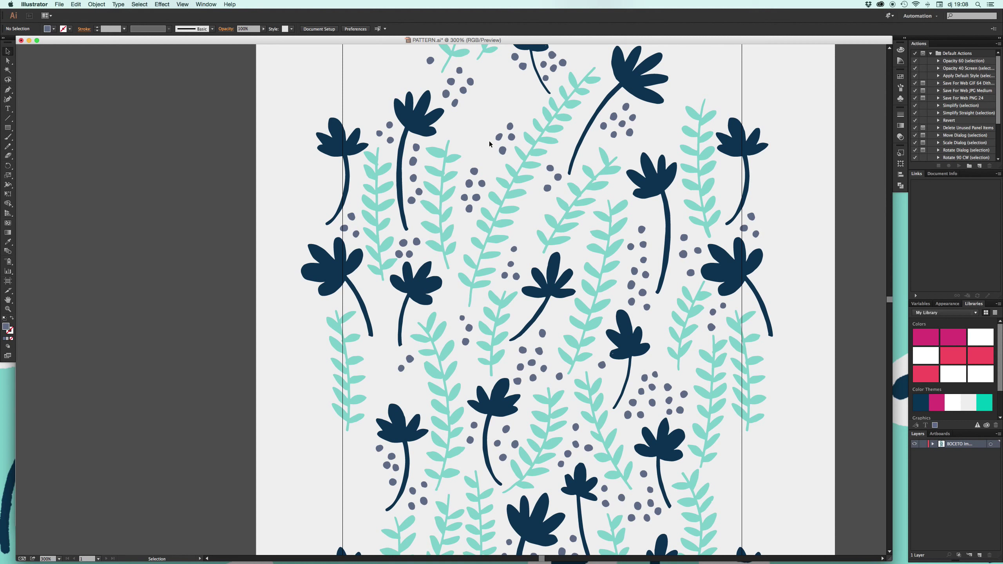
mouse_move(501, 149)
left_mouse_down()
mouse_move(512, 125)
mouse_move(378, 288)
left_mouse_up()
left_click(253, 190)
Step: Shift the dots below the fern down, duplicate a small cluster into the gap, move one dot left
left_click(472, 331)
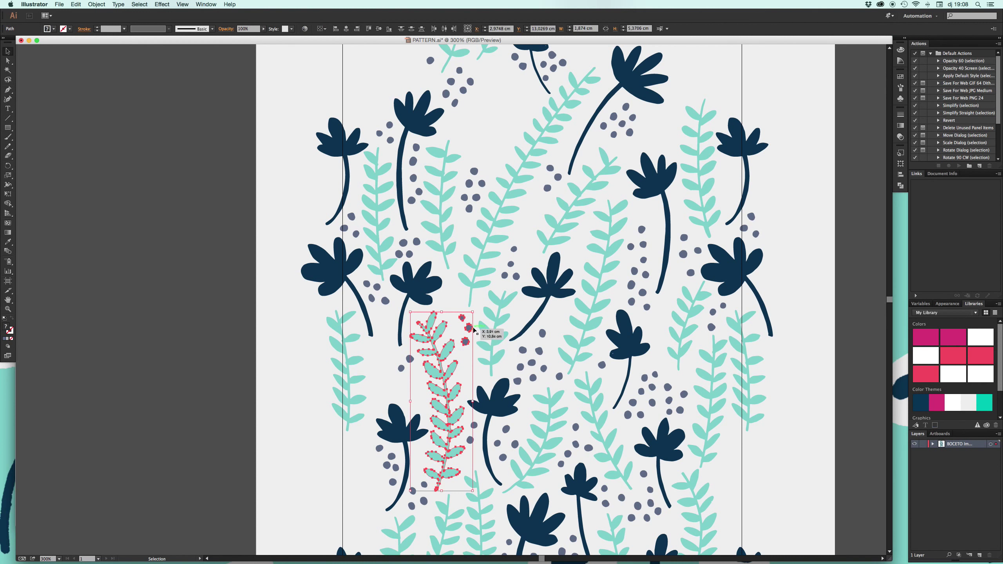
left_click(443, 329, "shift")
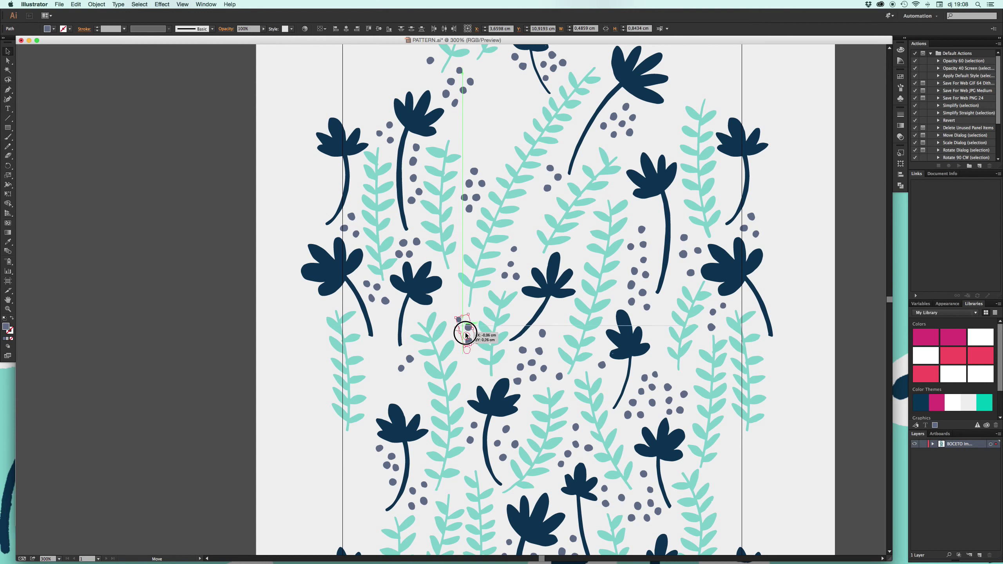
left_click_drag(468, 326, 466, 336)
left_click(534, 371)
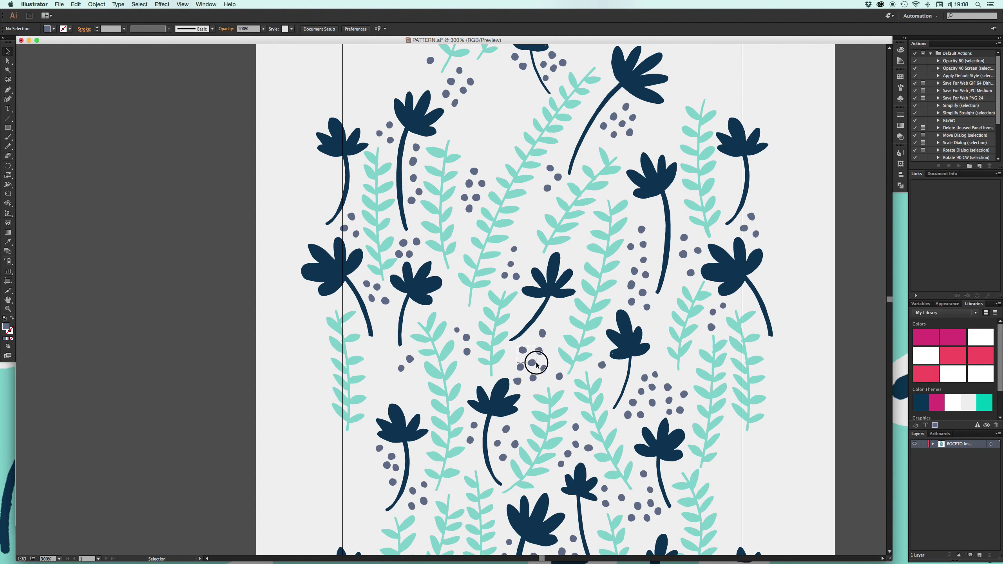
left_click(532, 360)
left_click_drag(541, 353, 465, 296)
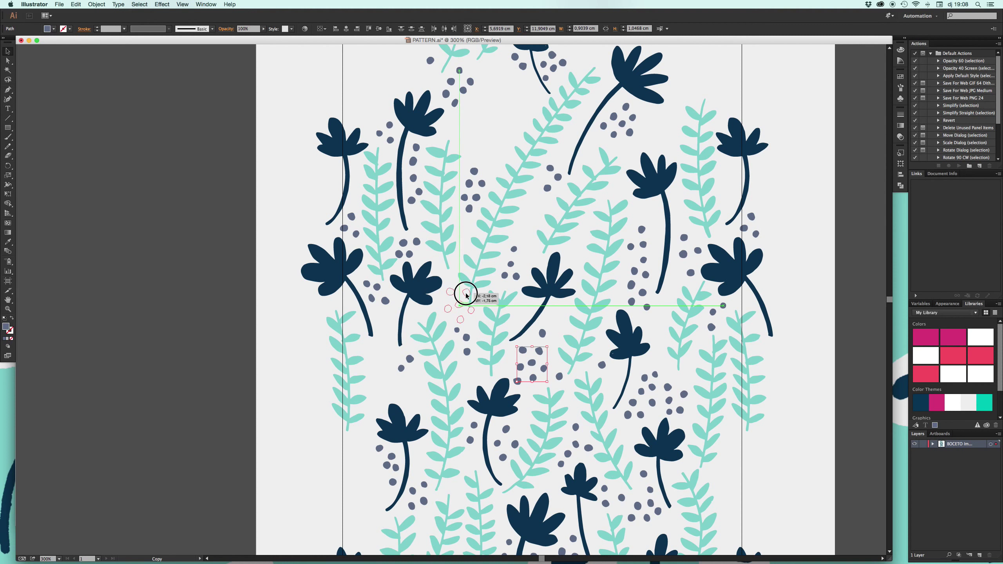
mouse_move(465, 296)
left_mouse_down()
mouse_move(429, 320)
mouse_move(382, 311)
left_mouse_up()
left_click(483, 299)
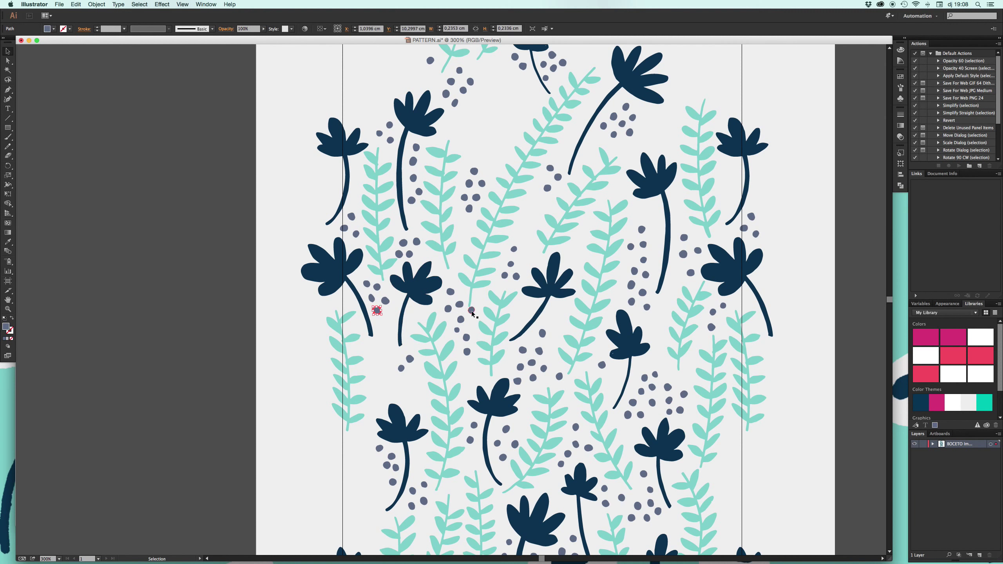
left_click_drag(472, 312, 389, 313)
left_click(267, 313)
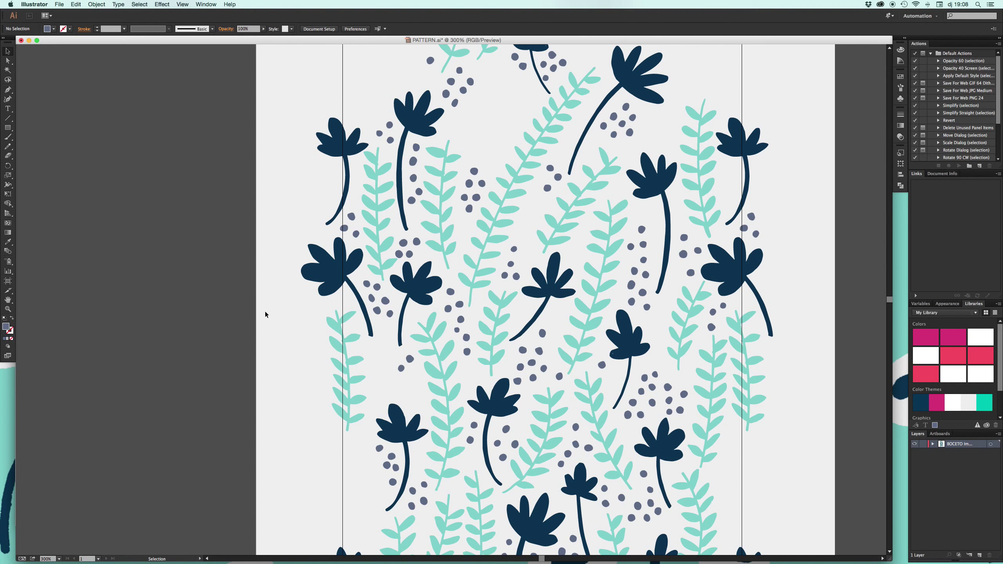
Step: Mirror the lower-centre fern sprig vertically and place it on the tile's left edge
scroll(265, 312, "up", 1)
scroll(265, 312, "up", 1)
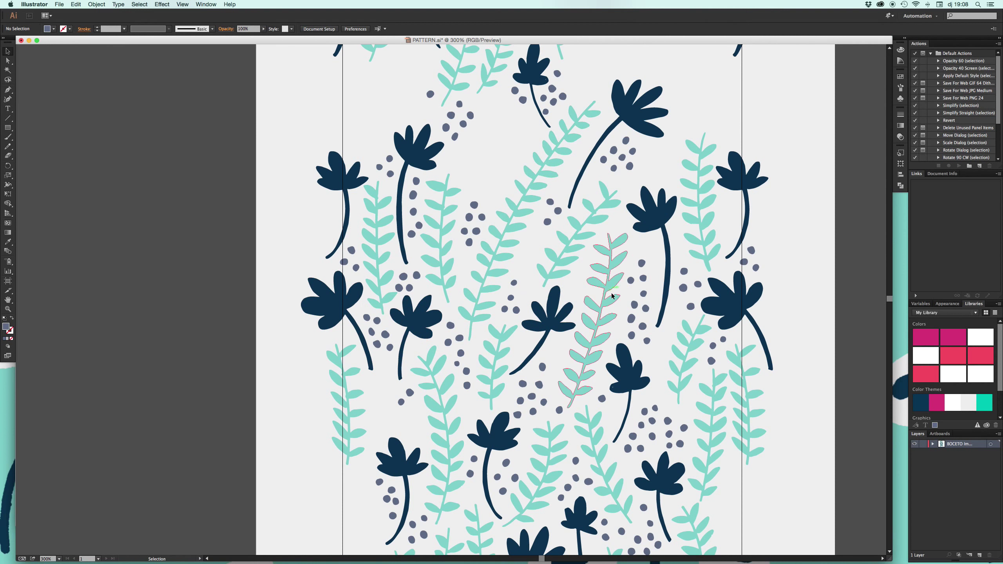
scroll(598, 330, "right", 5)
scroll(584, 328, "down", 2)
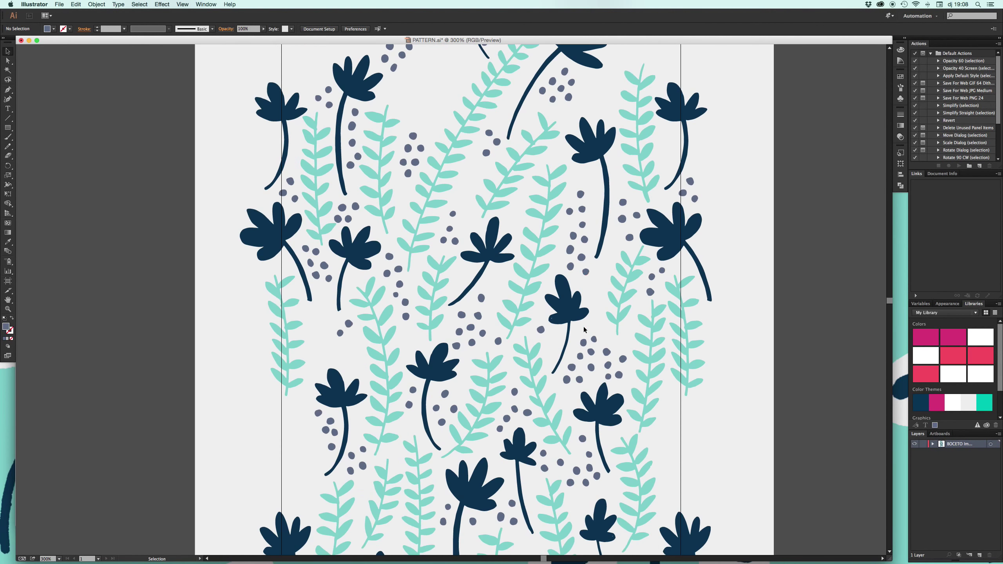
scroll(585, 329, "down", 2)
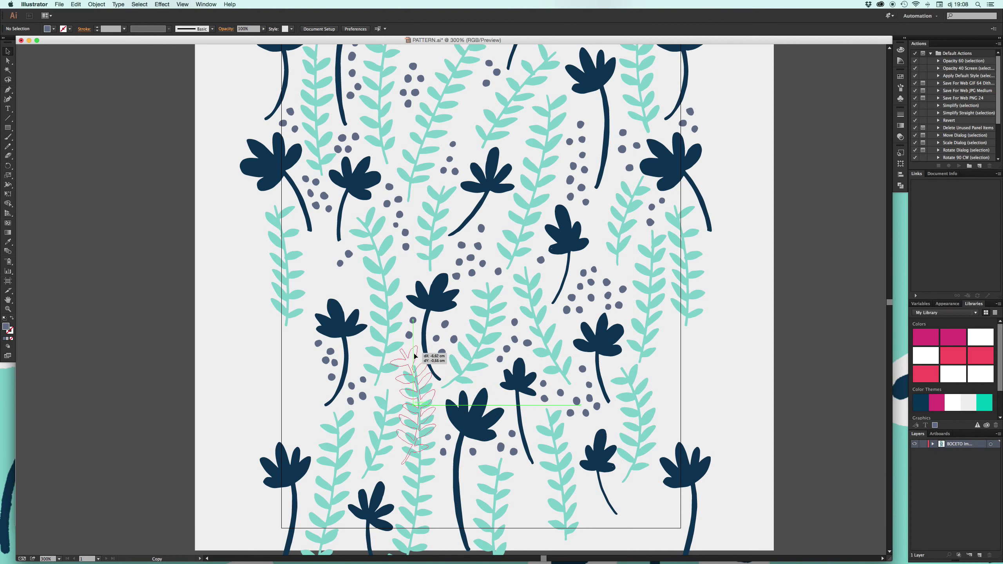
left_click(413, 361)
left_click(96, 3)
mouse_move(105, 13)
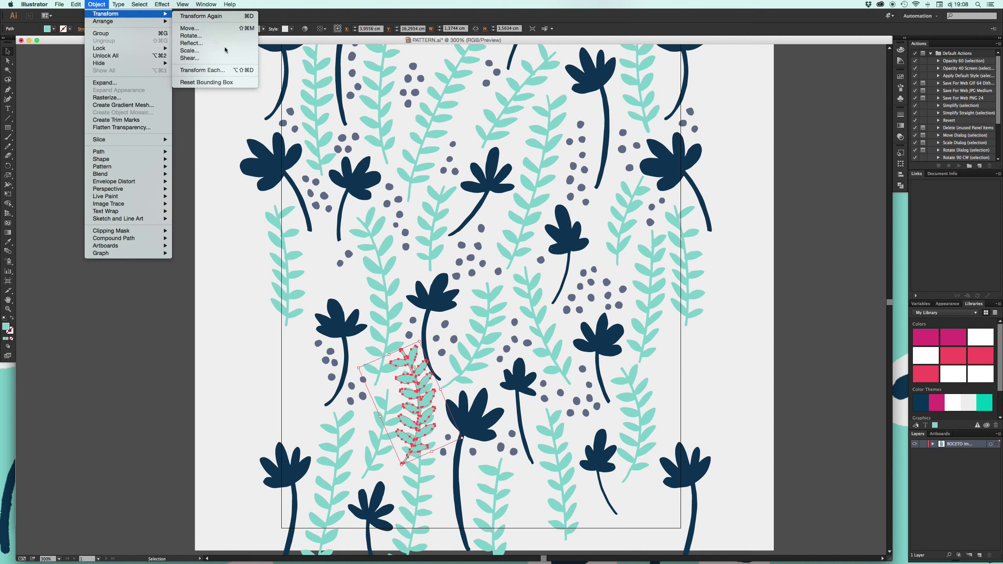
left_click(243, 70)
left_click(541, 343)
mouse_move(416, 359)
left_mouse_down()
mouse_move(292, 337)
mouse_move(290, 321)
mouse_move(294, 342)
mouse_move(293, 328)
left_mouse_up()
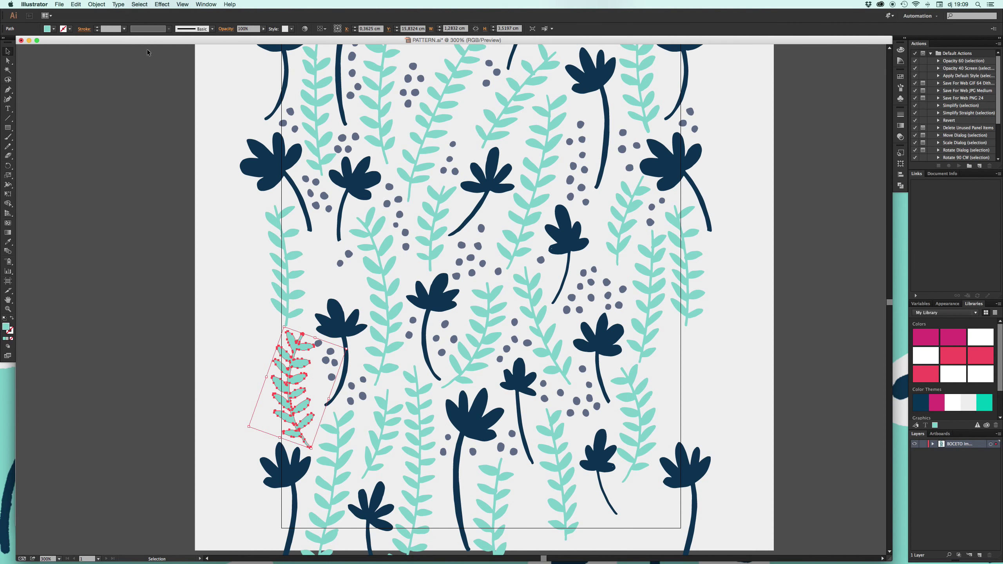
Step: Copy the fern 12 cm horizontally, 0 cm vertically, then reposition a small grey dot
left_click(97, 4)
left_click(188, 28)
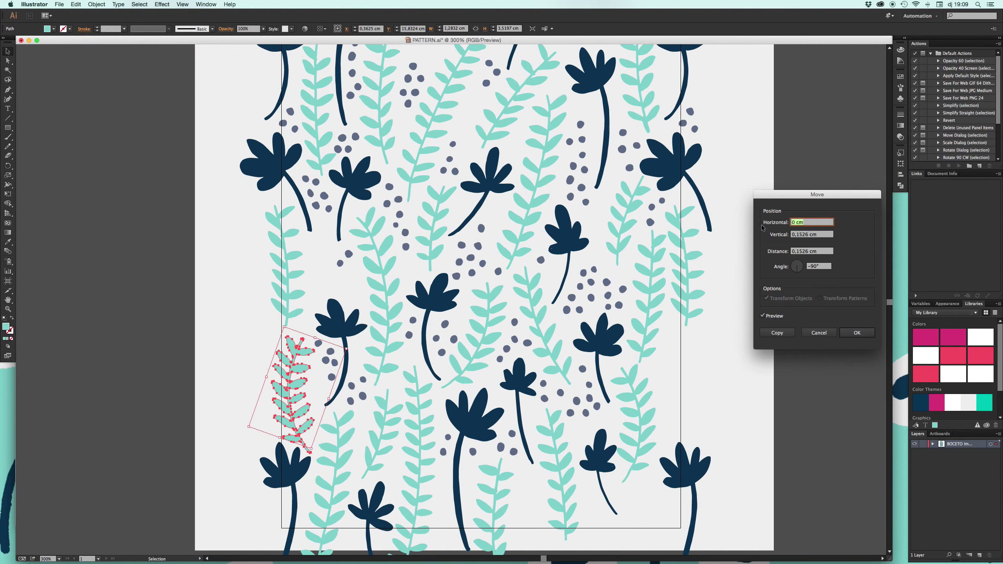
key("Tab")
type("0")
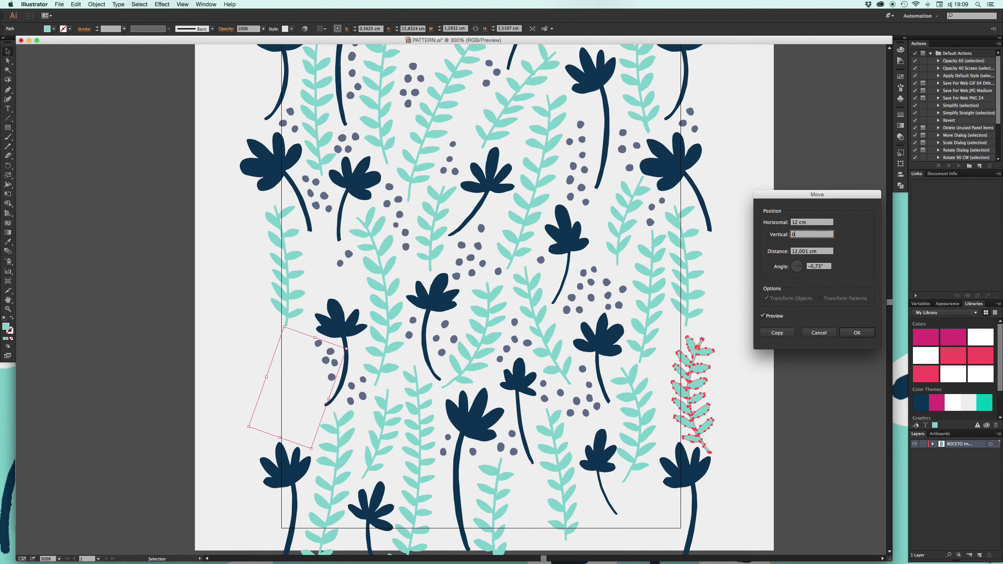
key("Tab")
left_click(777, 333)
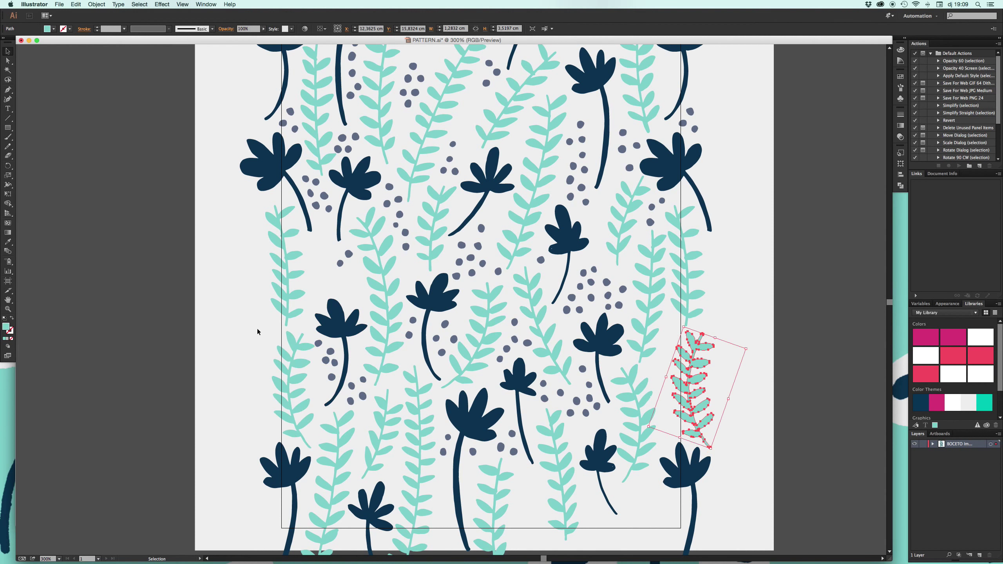
left_click(205, 322)
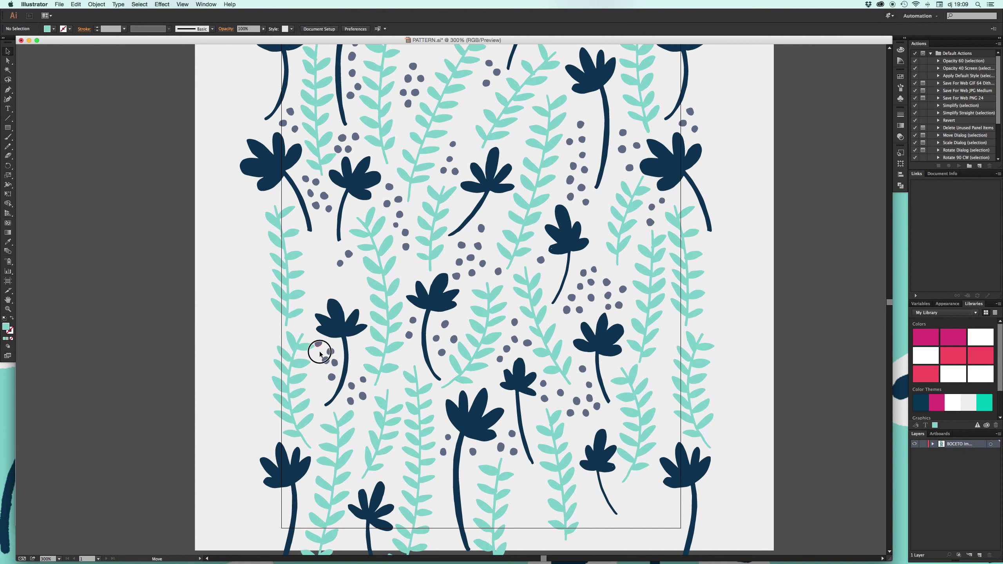
mouse_move(319, 353)
left_mouse_down()
mouse_move(320, 380)
mouse_move(357, 393)
mouse_move(334, 367)
mouse_move(320, 384)
mouse_move(472, 89)
mouse_move(473, 102)
left_mouse_up()
left_click(117, 329)
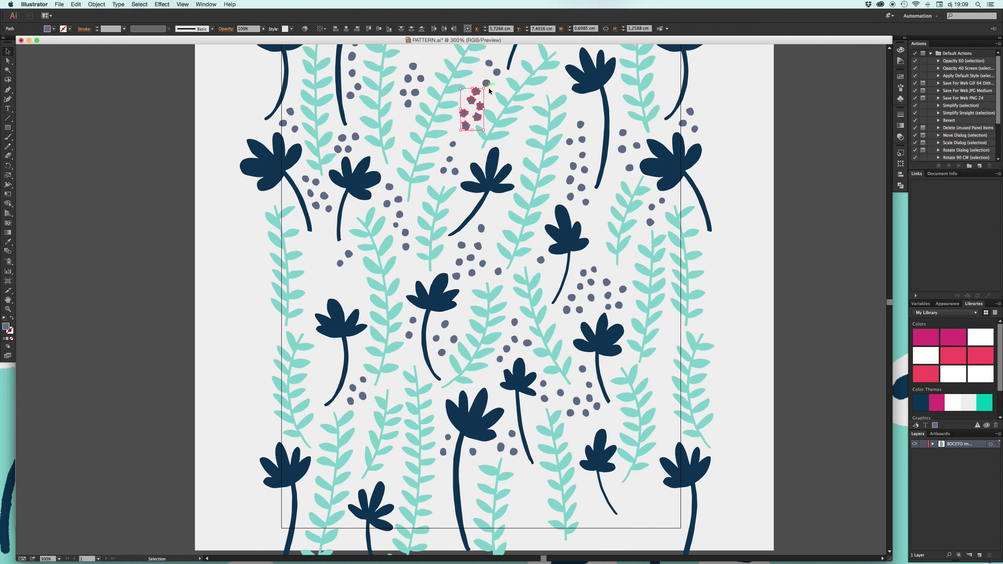
Step: Alt-drag copies of a top dot cluster and single dots into the empty lower-right spaces
left_click(553, 89)
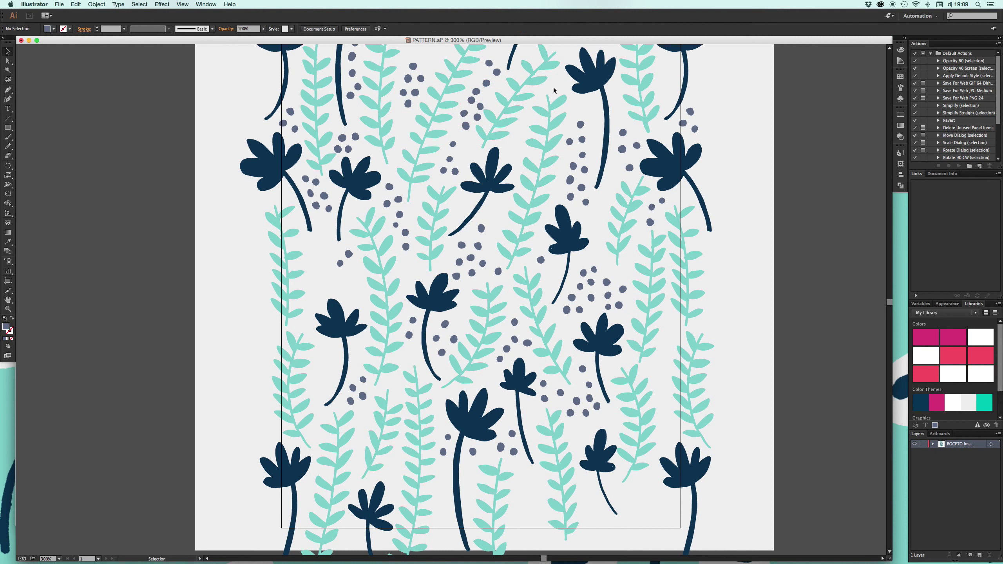
left_click(479, 107)
mouse_move(481, 109)
left_mouse_down()
mouse_move(674, 330)
mouse_move(660, 370)
left_mouse_up()
left_click(740, 312)
left_click(632, 391)
left_click_drag(578, 406, 663, 391)
left_click_drag(589, 388, 657, 386)
left_click(752, 344)
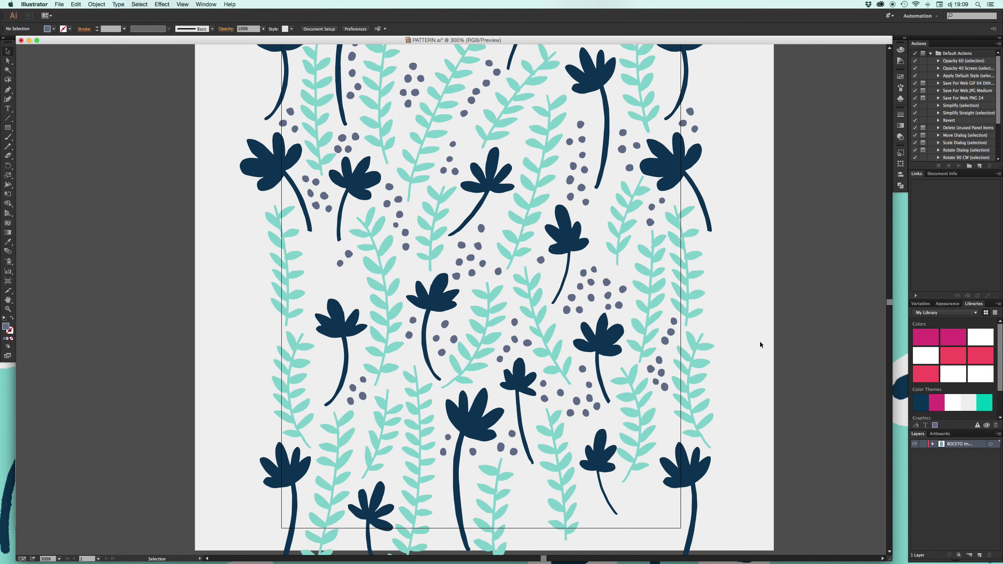
scroll(599, 393, "down", 2)
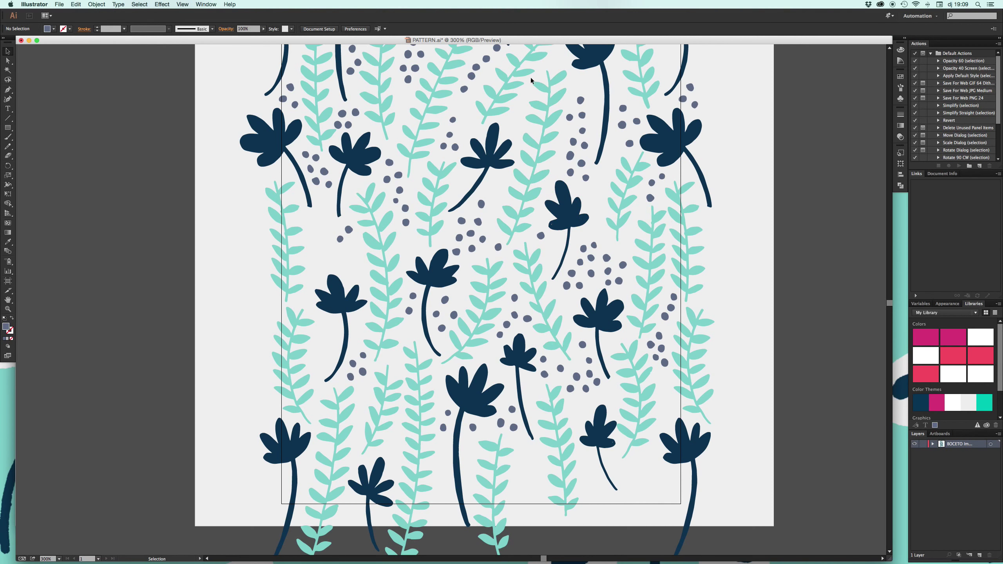
Step: At 200% zoom, move and rotate the stray leaf sprig, then delete it
key("a")
key("super+minus")
left_click_drag(525, 73, 507, 182)
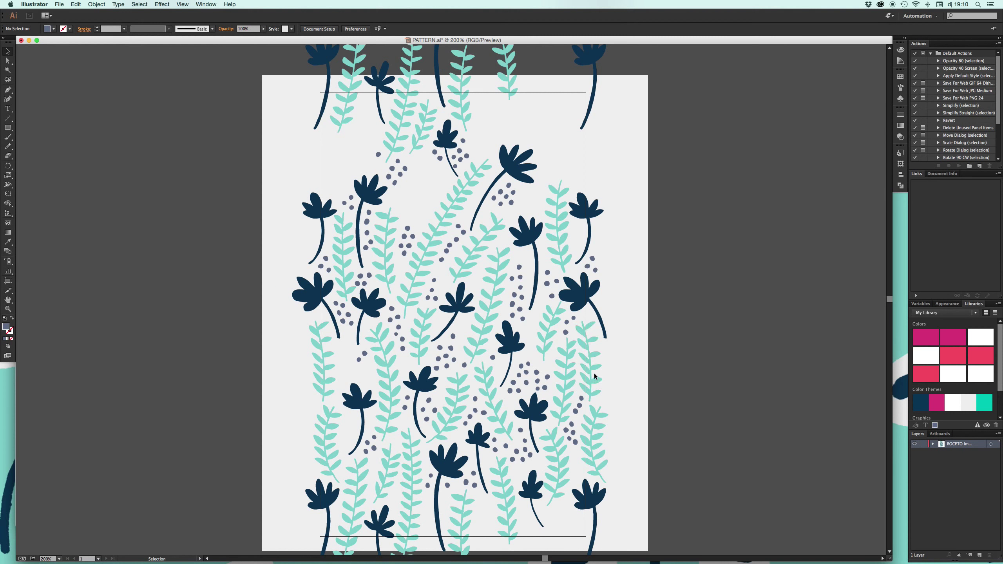
mouse_move(596, 370)
left_mouse_down()
mouse_move(639, 368)
mouse_move(434, 204)
left_mouse_up()
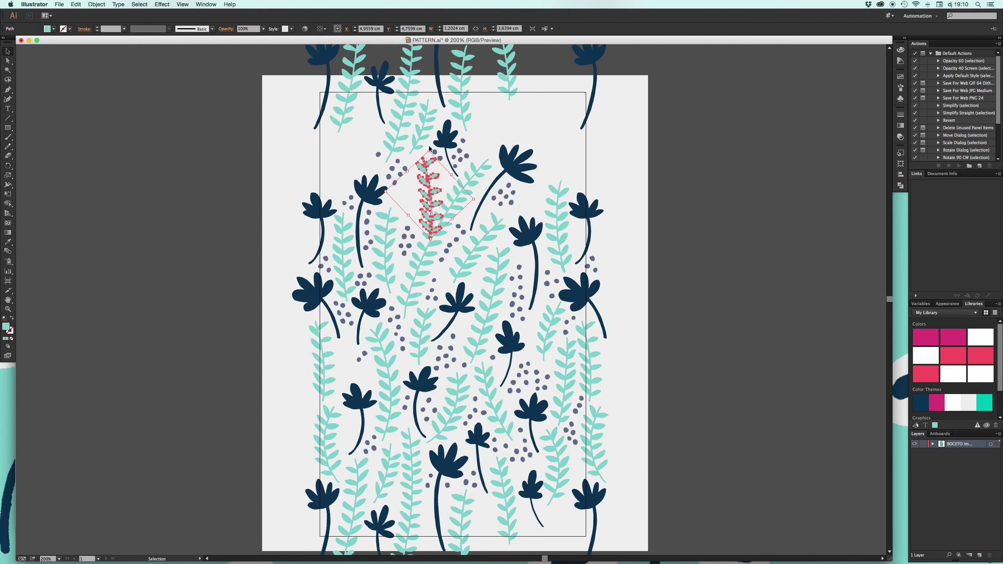
left_click_drag(430, 149, 426, 176)
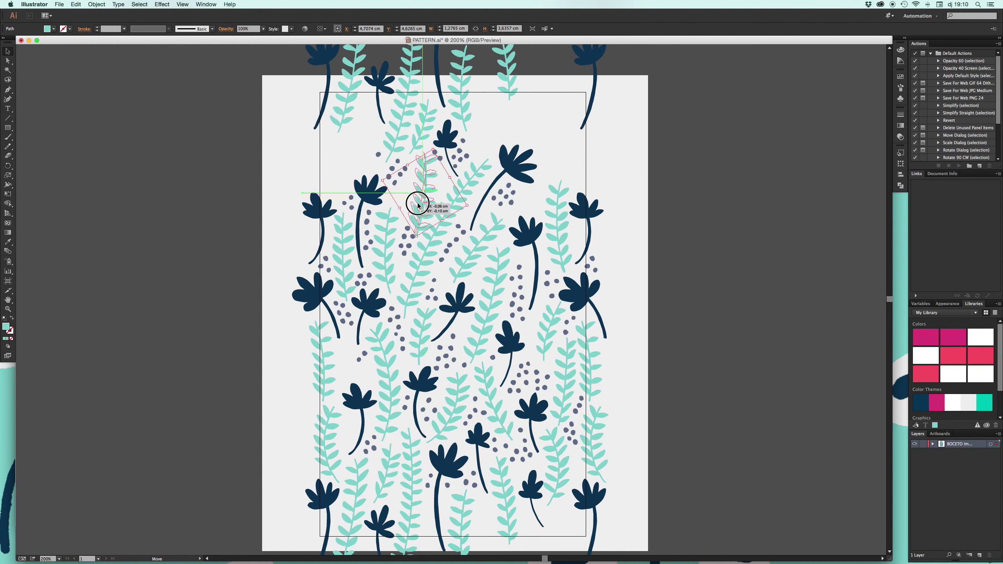
key("Delete")
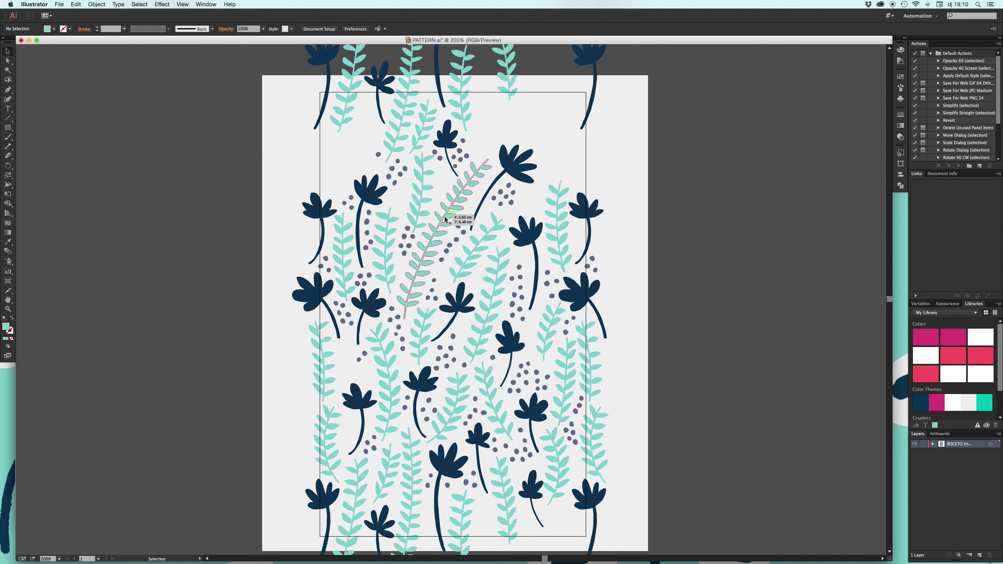
Step: Drag small grey dots down into the freed space and select a dot cluster
left_click_drag(405, 169, 402, 263)
left_click_drag(420, 229, 408, 228)
left_click(400, 200)
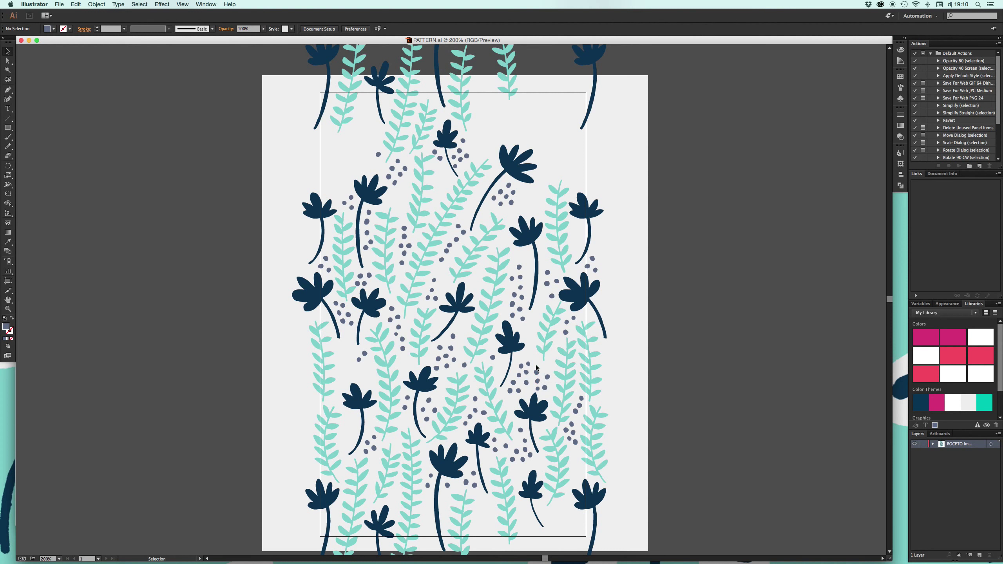
left_click_drag(518, 388, 358, 418)
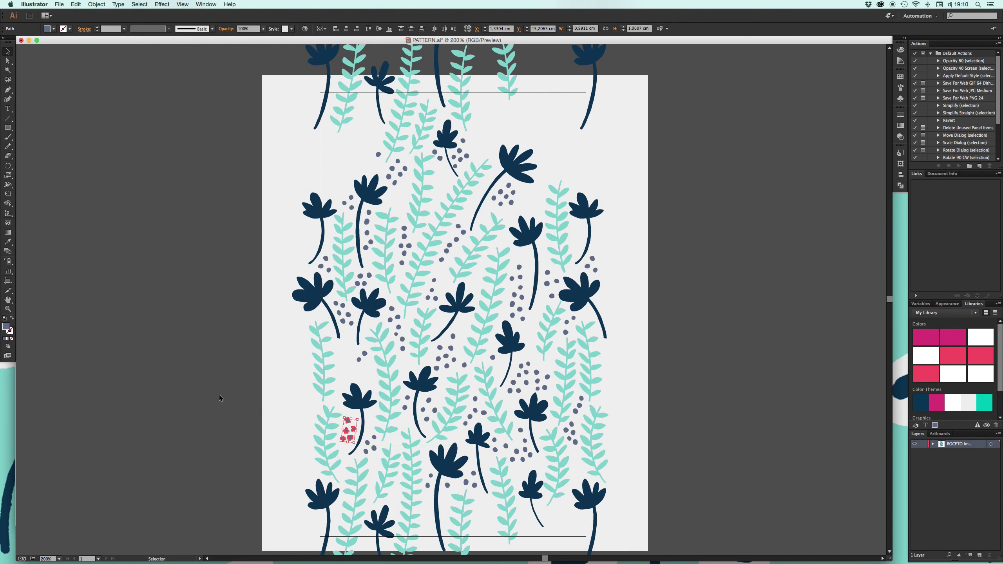
Step: Move a small grey dot cluster up and right beside the flower
left_click(221, 397)
left_click(364, 358)
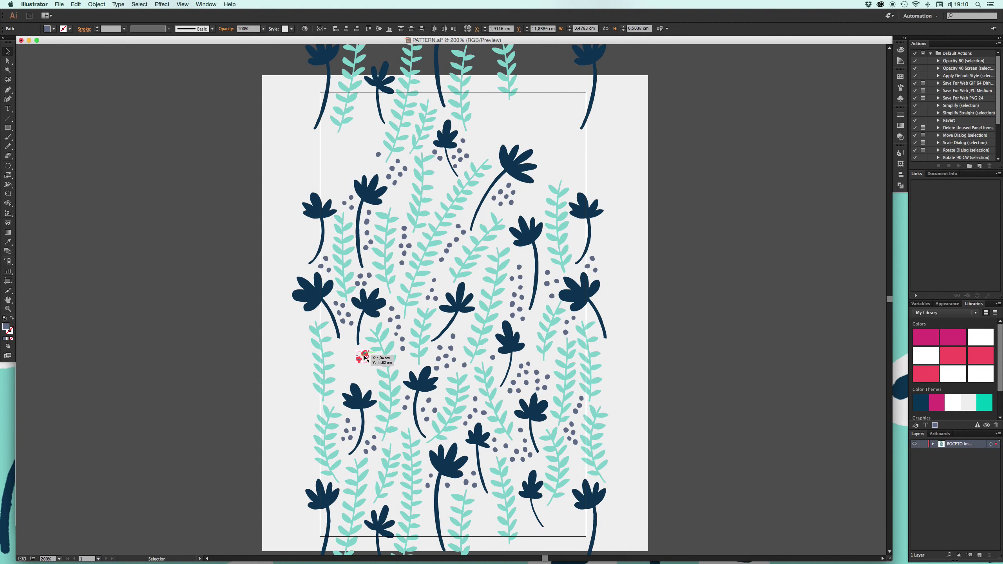
mouse_move(364, 356)
left_mouse_down()
mouse_move(449, 114)
mouse_move(445, 174)
left_mouse_up()
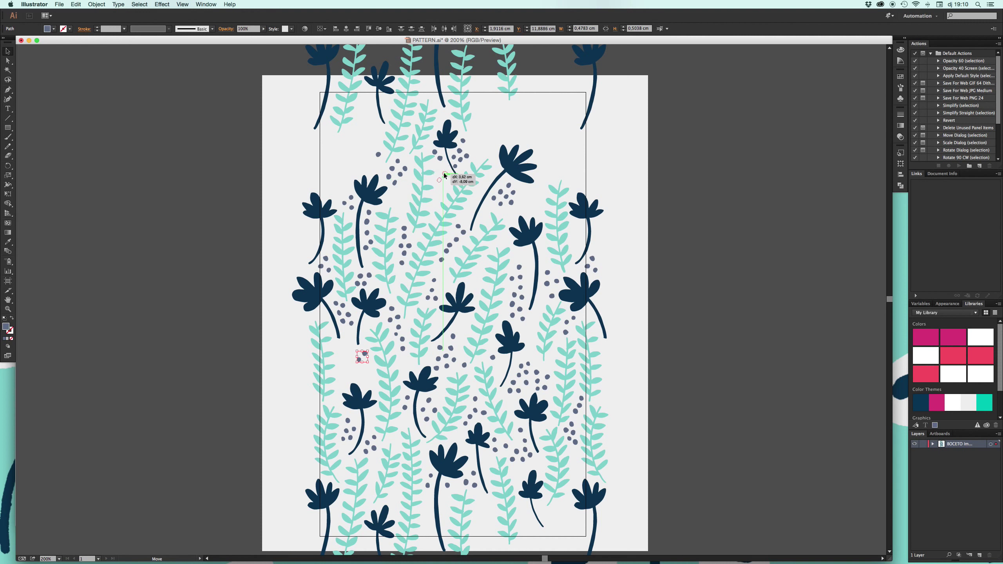
left_click(511, 119)
Step: Undo an accidental anchor edit and move the mint sprig into the gap on the left
key("a")
left_click_drag(560, 303, 641, 270)
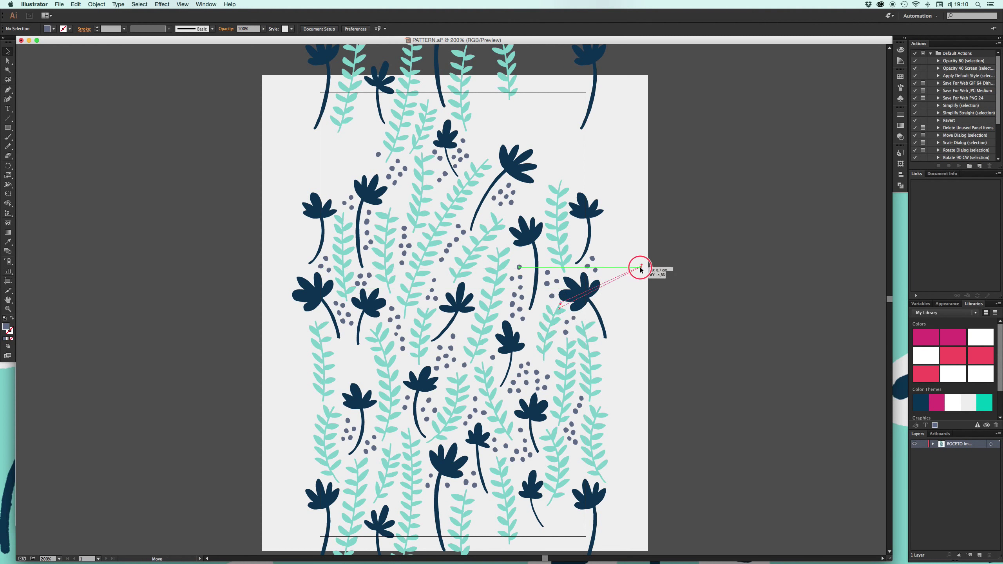
key("super+z")
key("v")
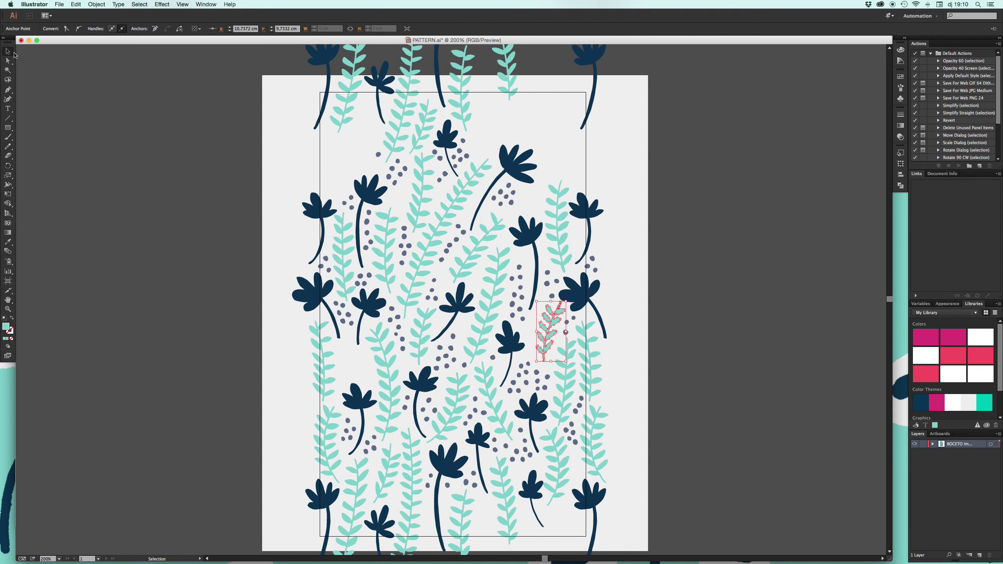
left_click_drag(556, 313, 401, 325)
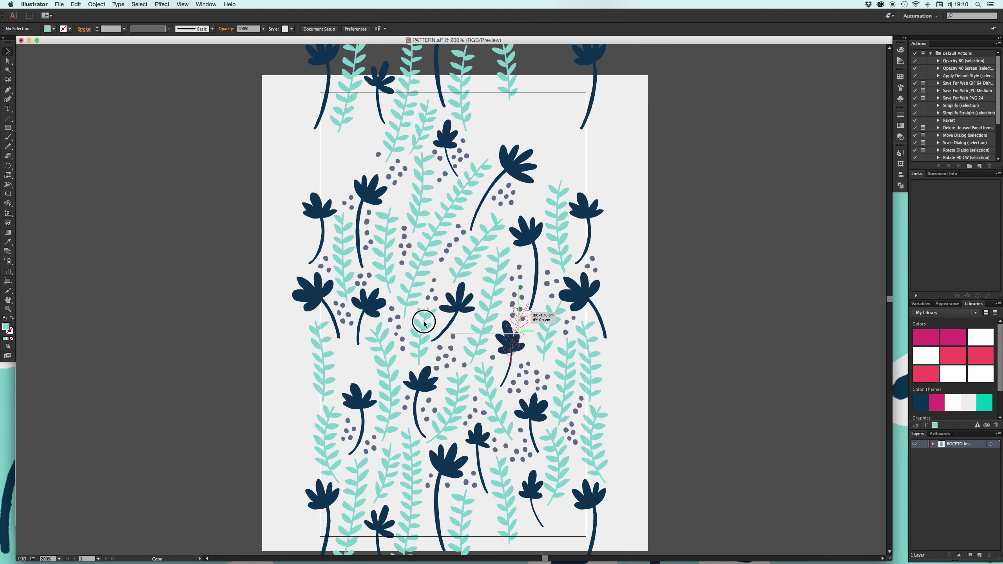
key("super+z")
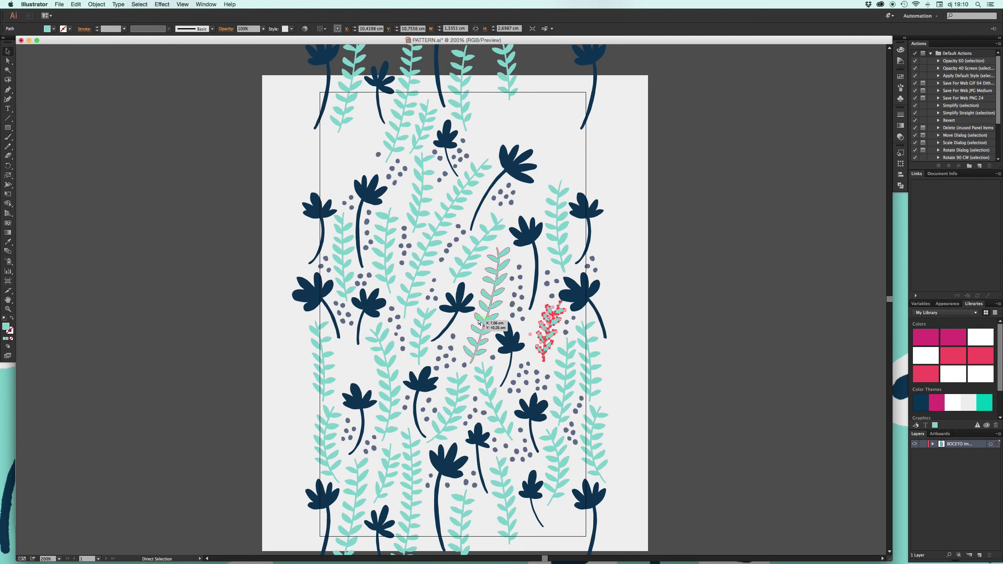
key("super+z")
left_click_drag(459, 279, 360, 340)
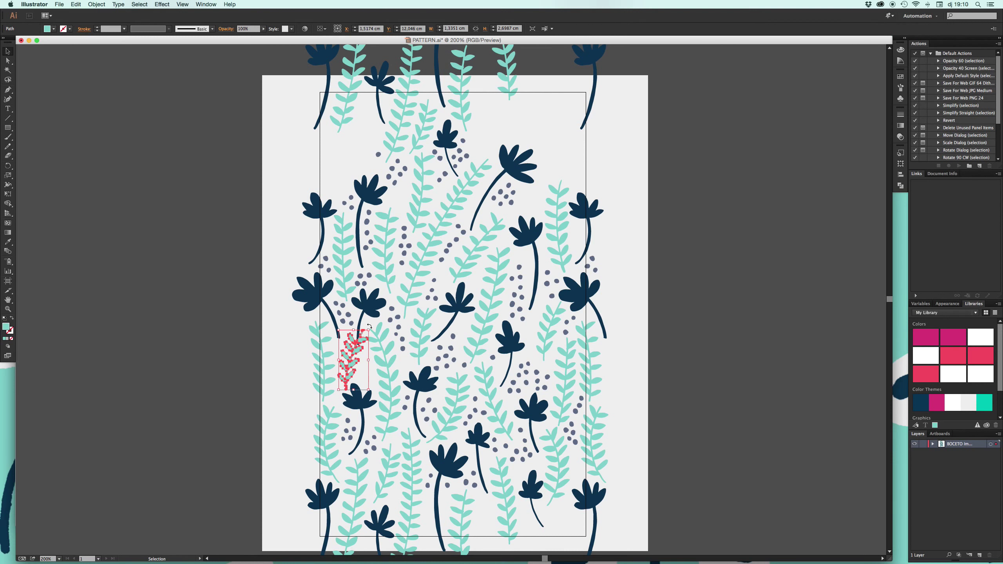
Step: Reflect the sprig vertically and rotate it to a diagonal tilt
left_click(97, 4)
mouse_move(106, 14)
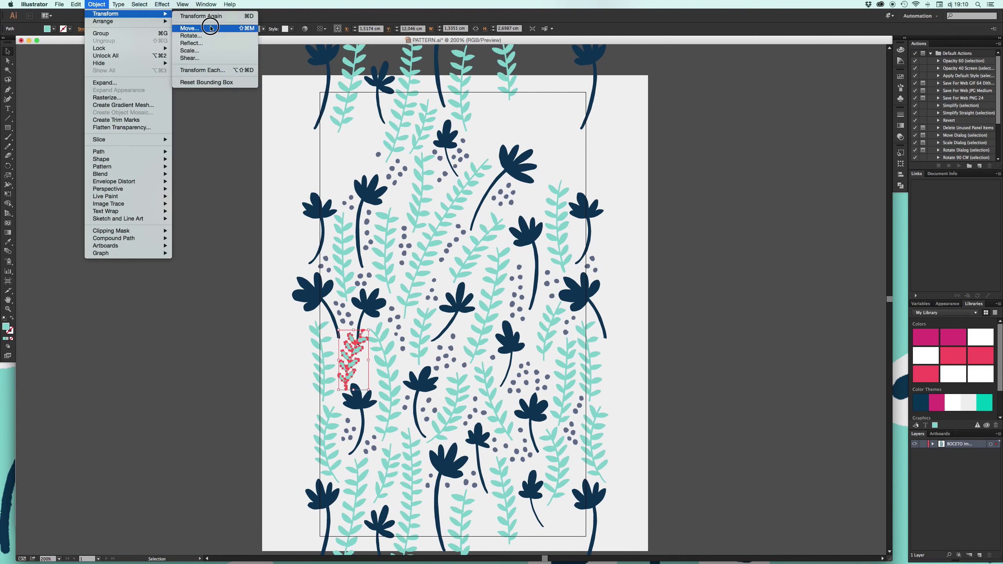
left_click(208, 38)
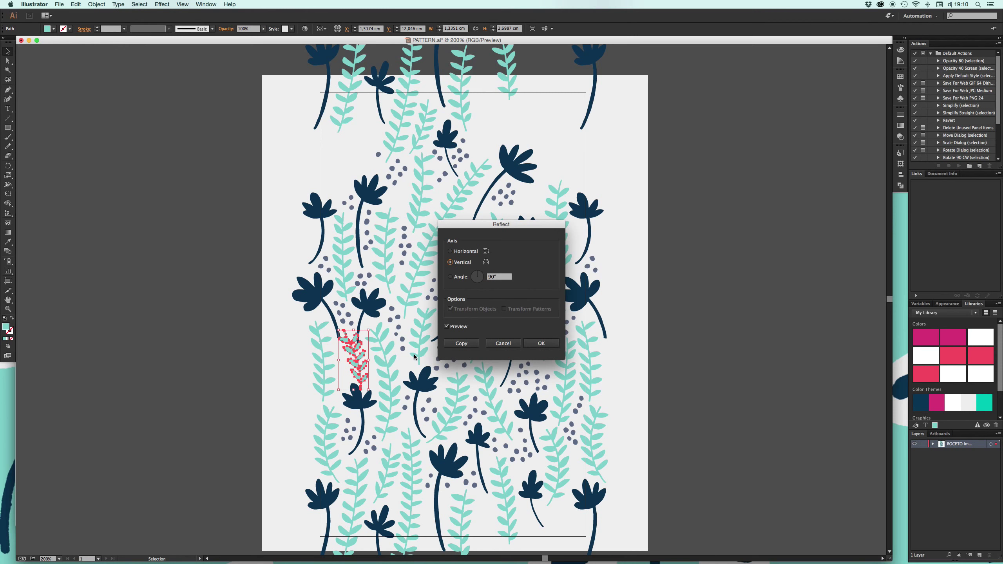
left_click(540, 343)
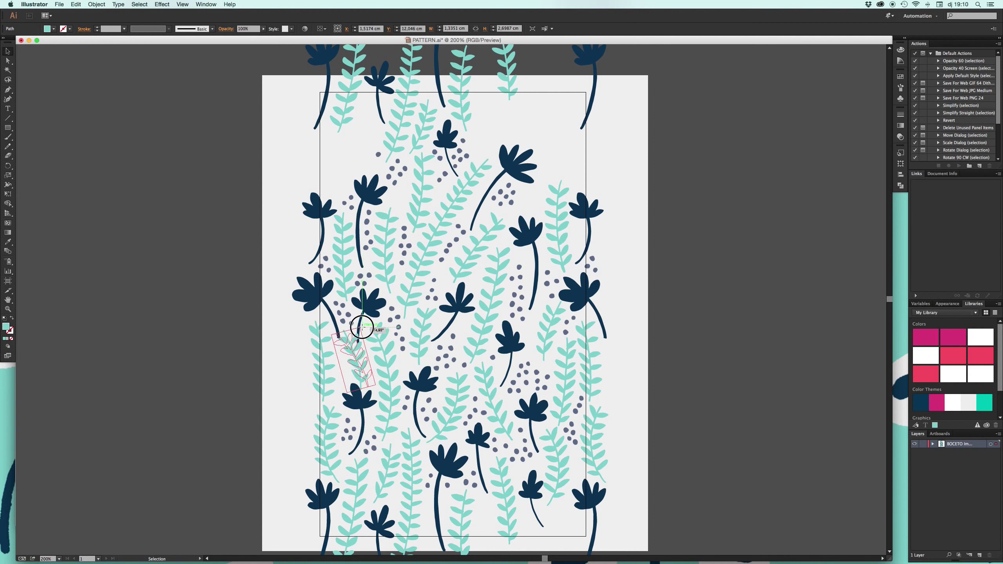
mouse_move(358, 325)
left_mouse_down()
mouse_move(362, 360)
mouse_move(350, 324)
left_mouse_up()
left_click(229, 316)
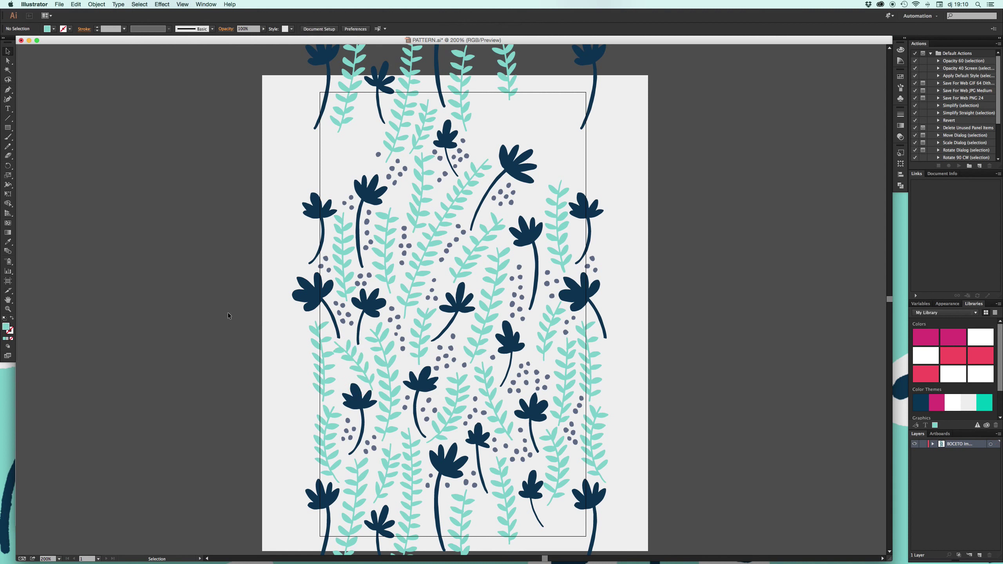
left_click(359, 356)
left_click(169, 361)
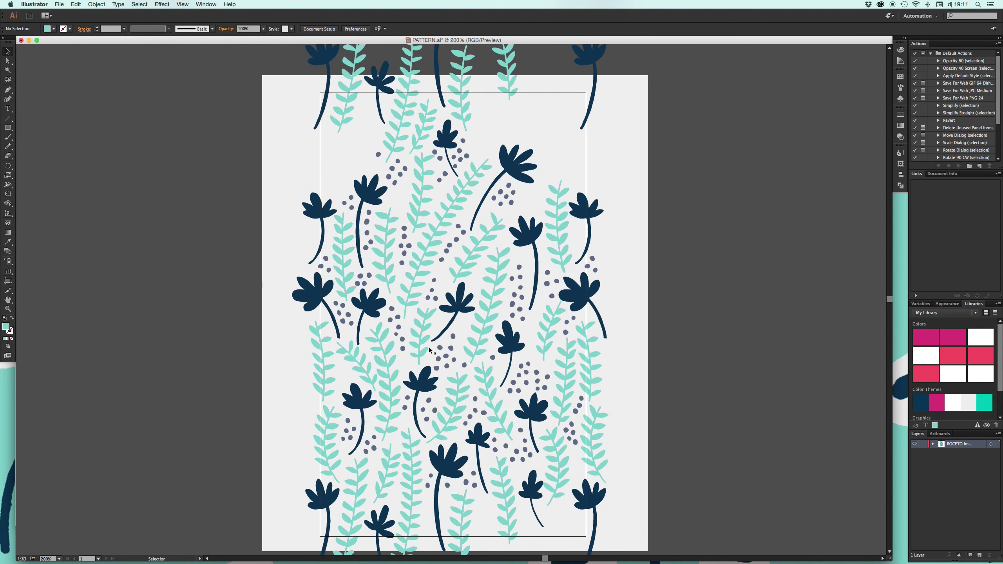
Step: Zoom in and Alt-drag copies of grey dots into the gap left of centre
key("super+equal")
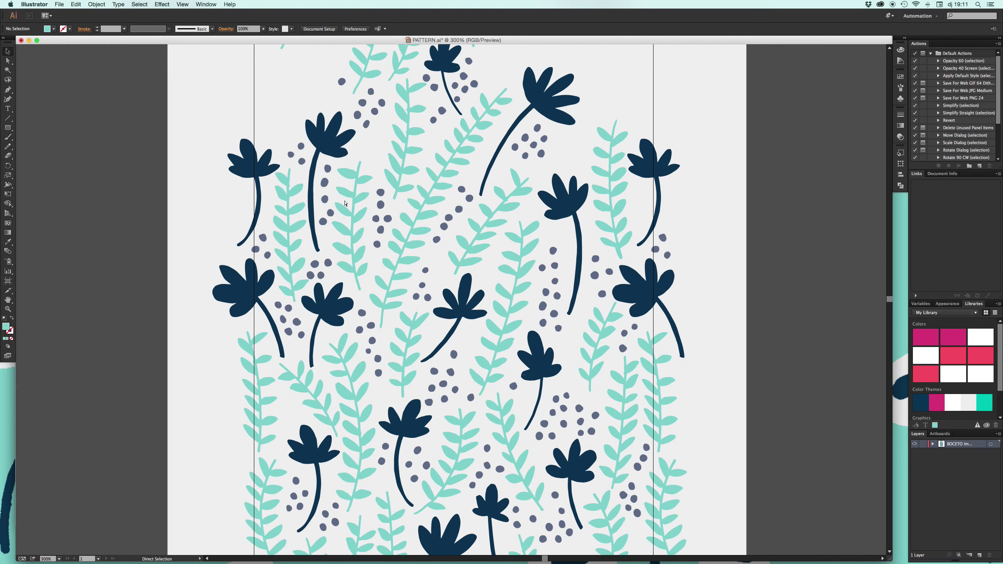
mouse_move(460, 368)
left_mouse_down()
mouse_move(452, 385)
mouse_move(290, 405)
left_mouse_up()
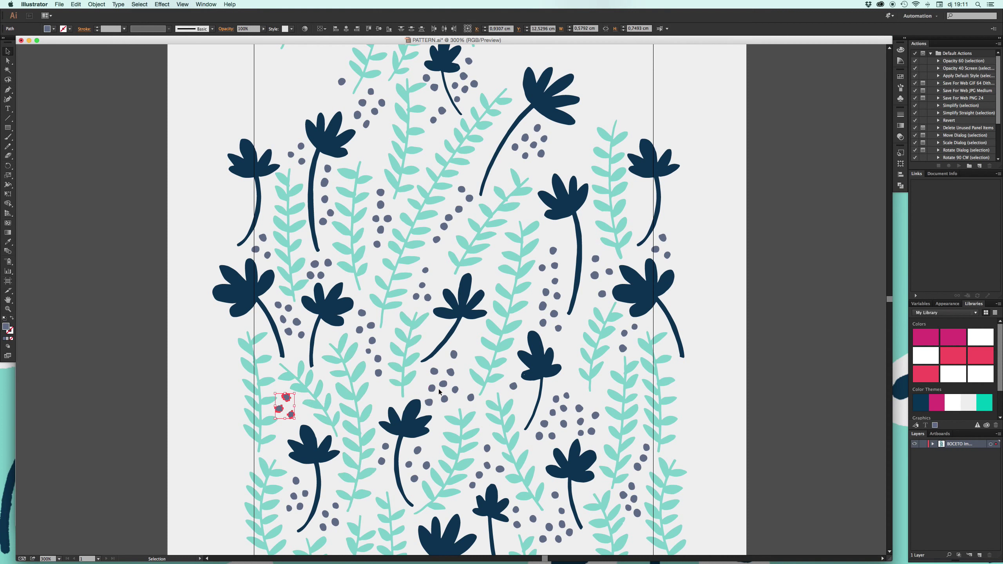
left_click_drag(456, 391, 302, 415)
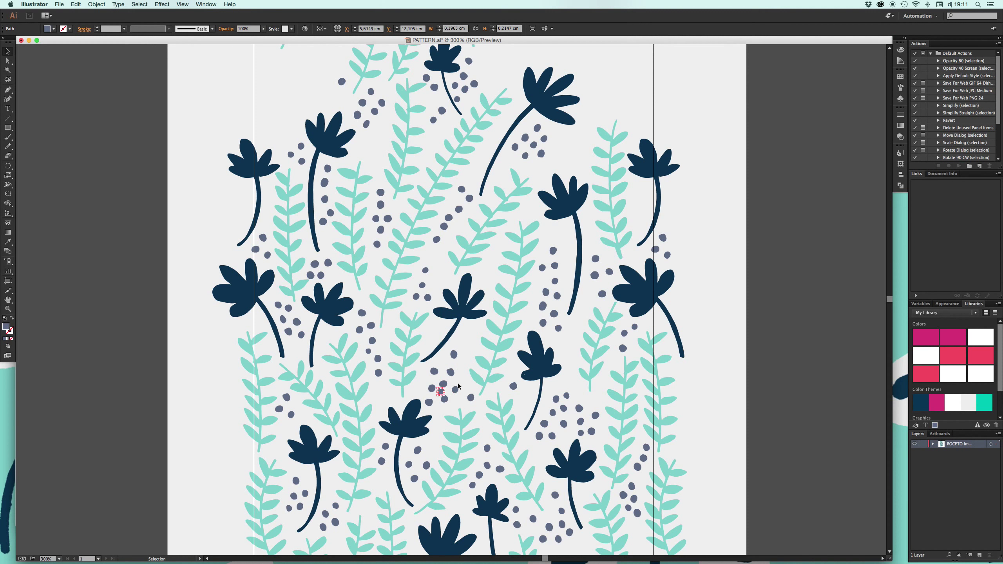
left_click_drag(432, 392, 295, 406)
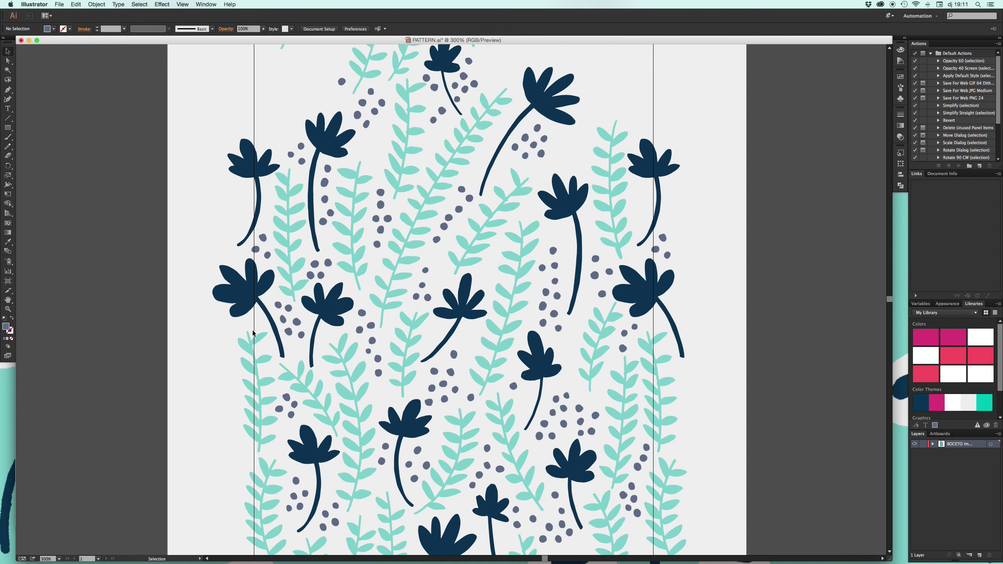
left_click_drag(297, 325, 287, 430)
left_click(153, 394)
Step: Move several grey dot groups beside the top-left flower and into nearby gaps
mouse_move(546, 359)
left_mouse_down()
mouse_move(569, 416)
mouse_move(380, 135)
left_mouse_up()
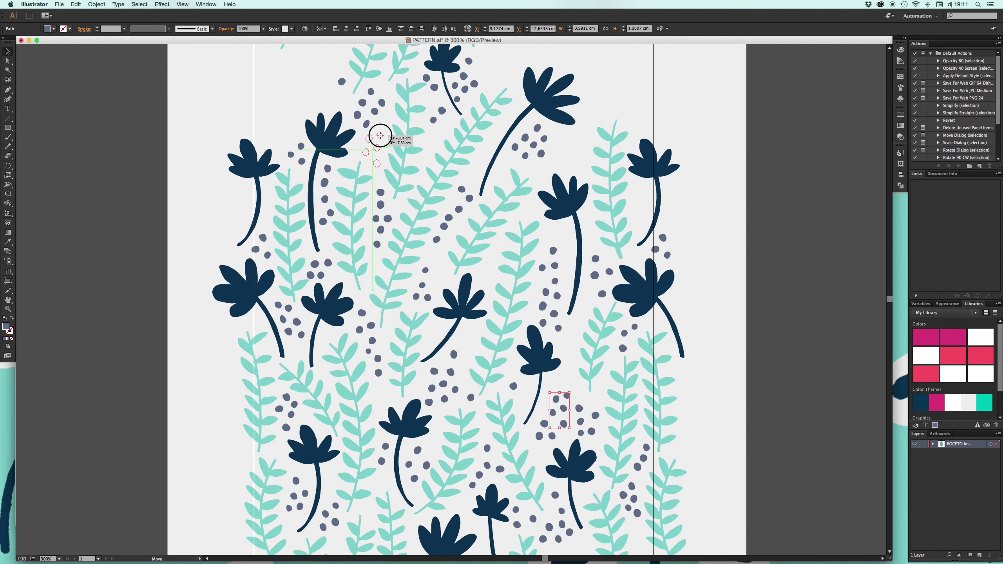
left_click_drag(287, 113, 288, 113)
left_click(552, 220)
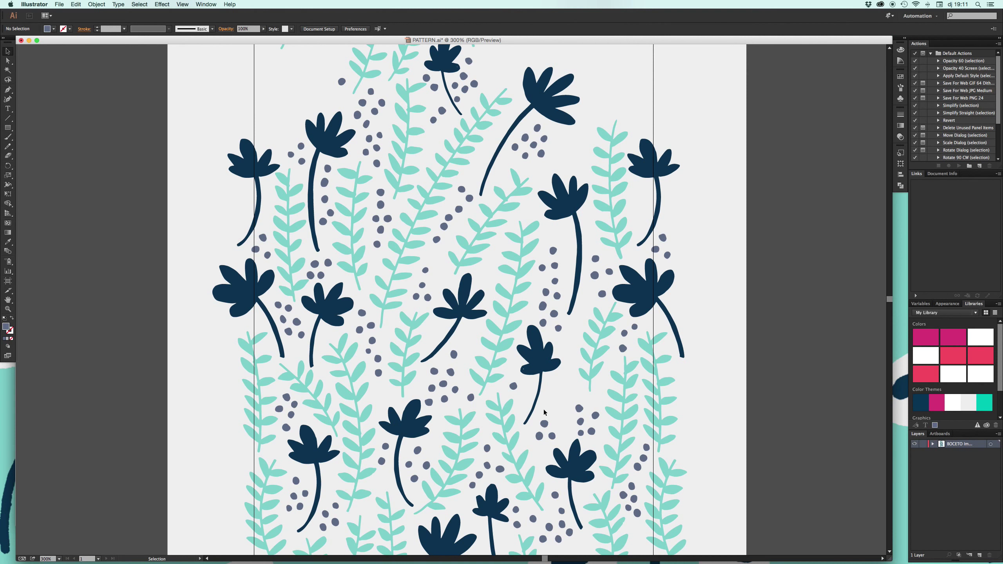
mouse_move(586, 427)
left_mouse_down()
mouse_move(528, 423)
mouse_move(324, 449)
left_mouse_up()
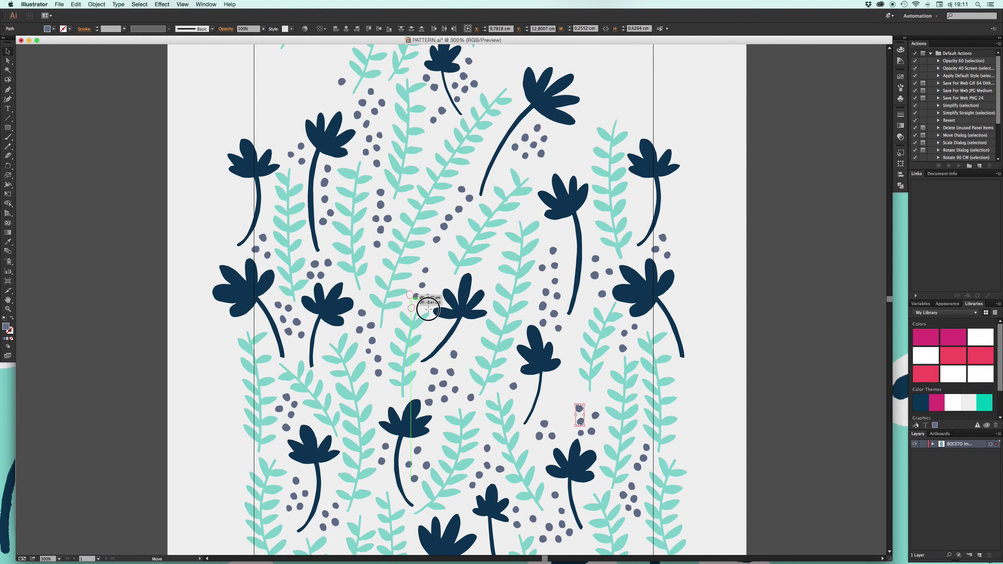
left_click_drag(328, 450, 466, 334)
left_click(562, 430)
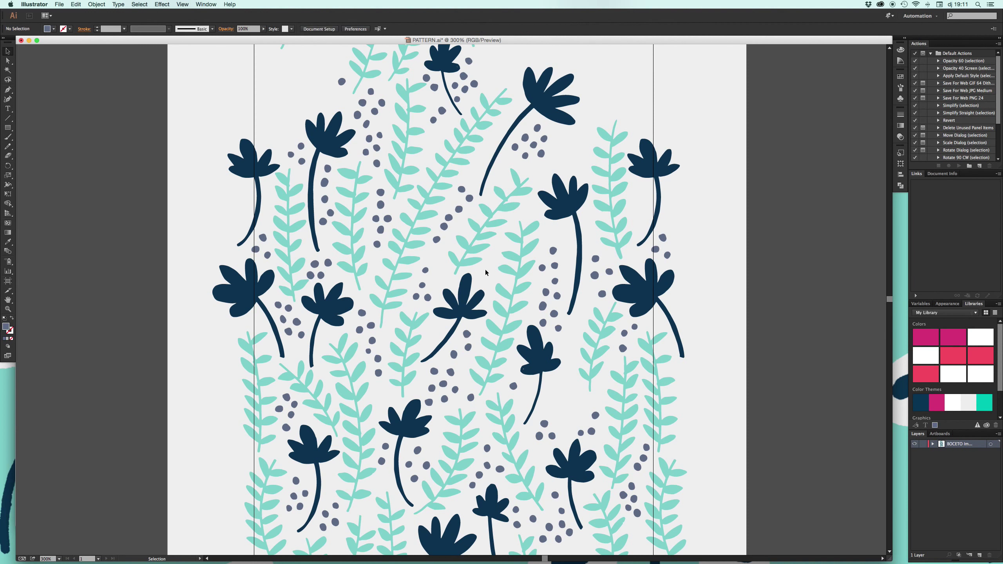
left_click_drag(542, 421, 530, 427)
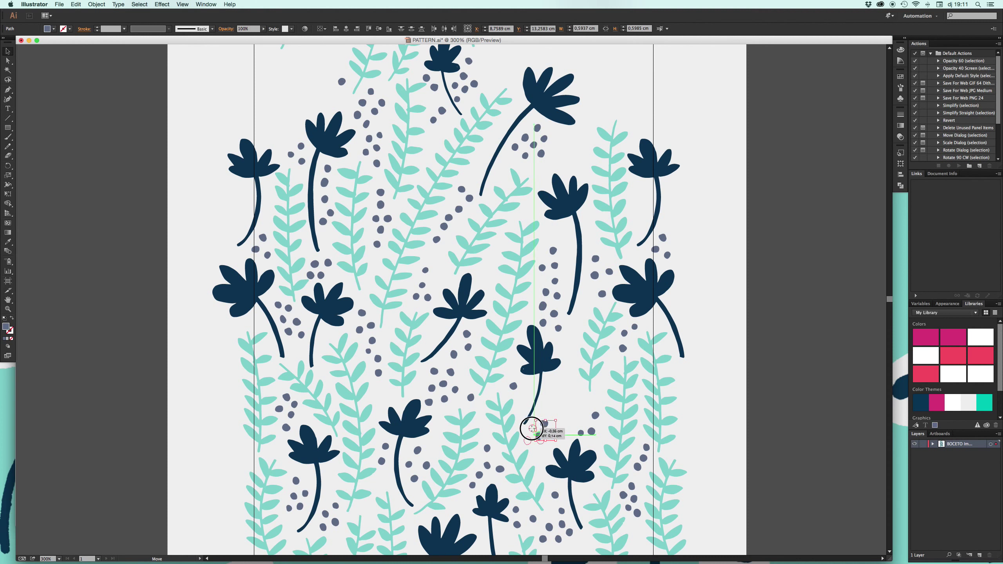
left_click(562, 411)
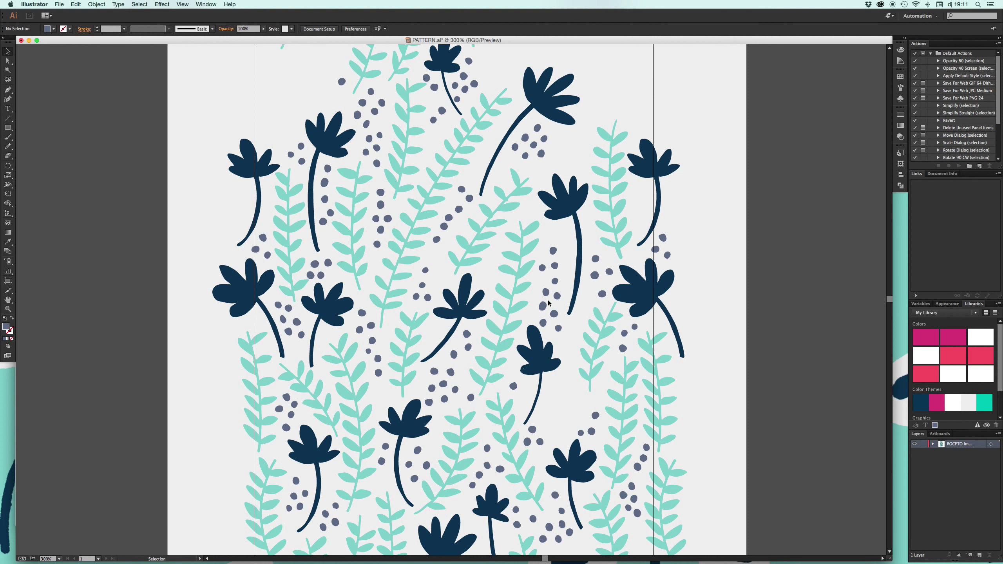
Step: Move the mint sprig from the right gap up to the top edge
left_click(615, 326)
left_click_drag(611, 325, 614, 50)
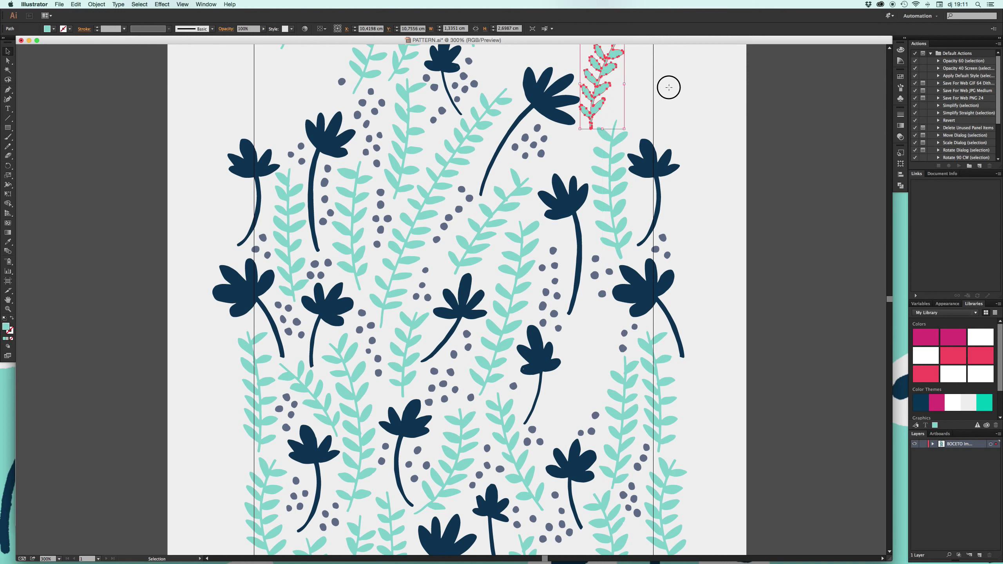
left_click(665, 88)
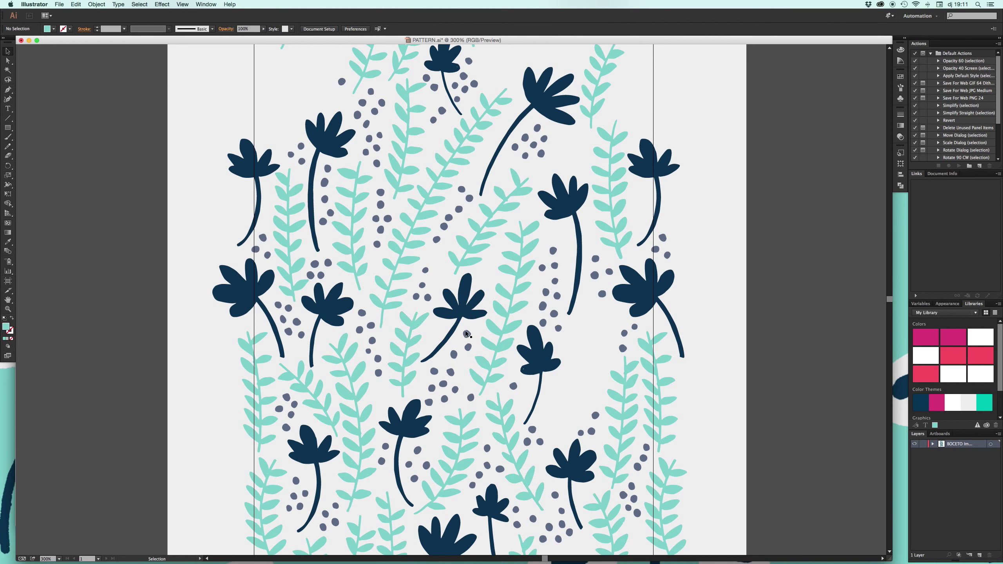
Step: Reflect a mint sprig and place it beside the right-side flowers
left_click_drag(351, 178, 395, 212)
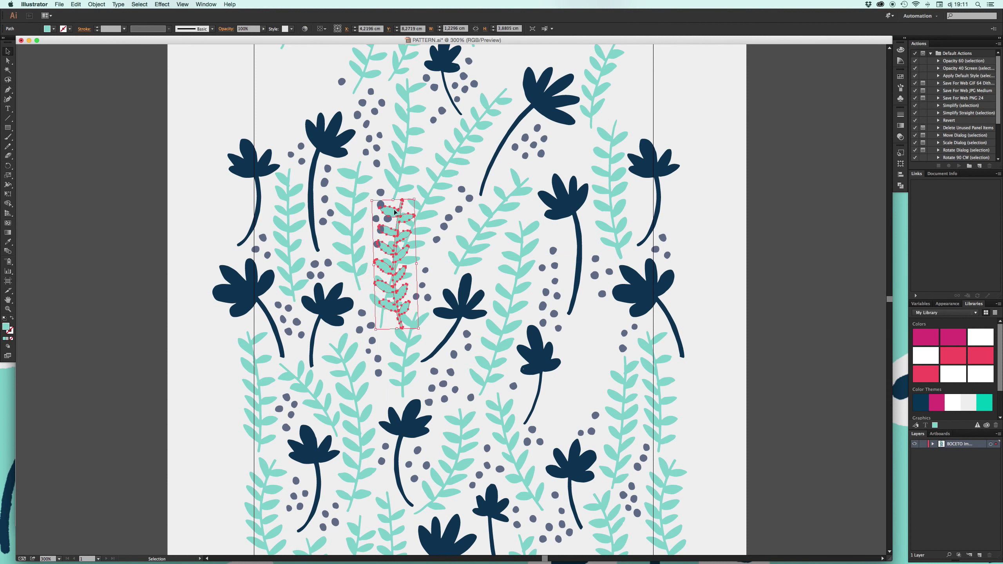
left_click(96, 4)
mouse_move(106, 13)
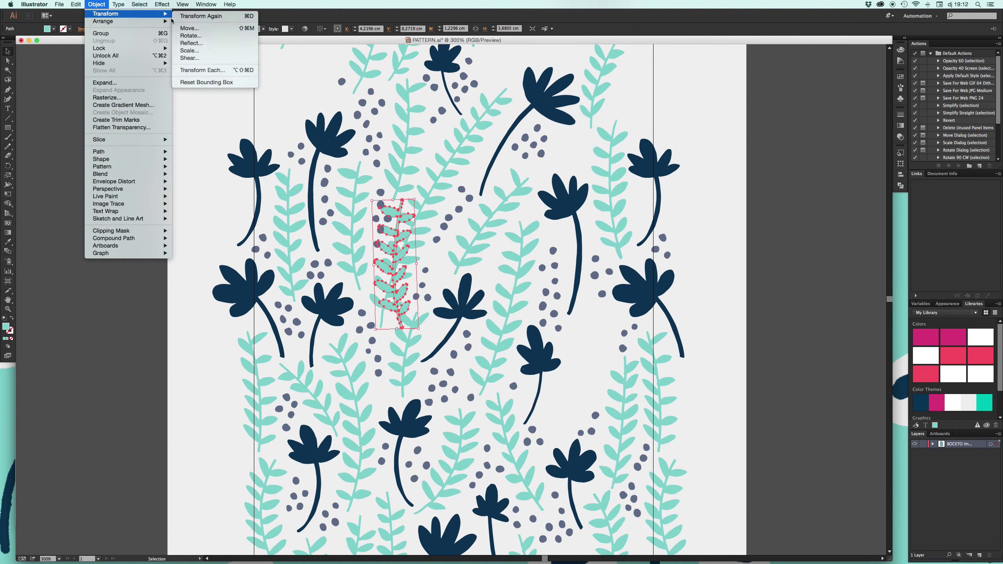
left_click(204, 45)
left_click(526, 348)
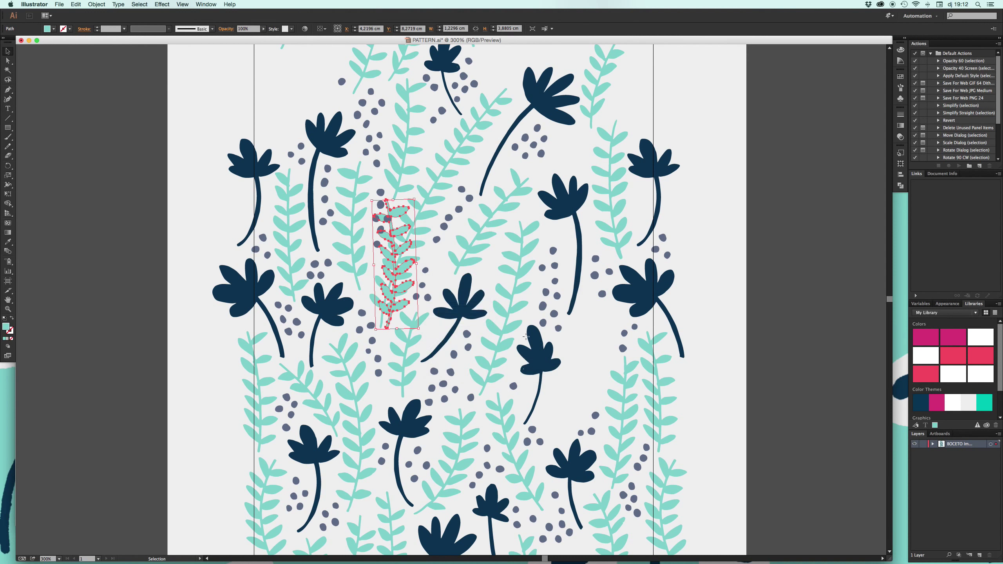
mouse_move(383, 208)
left_mouse_down()
mouse_move(592, 318)
mouse_move(583, 296)
mouse_move(586, 324)
left_mouse_up()
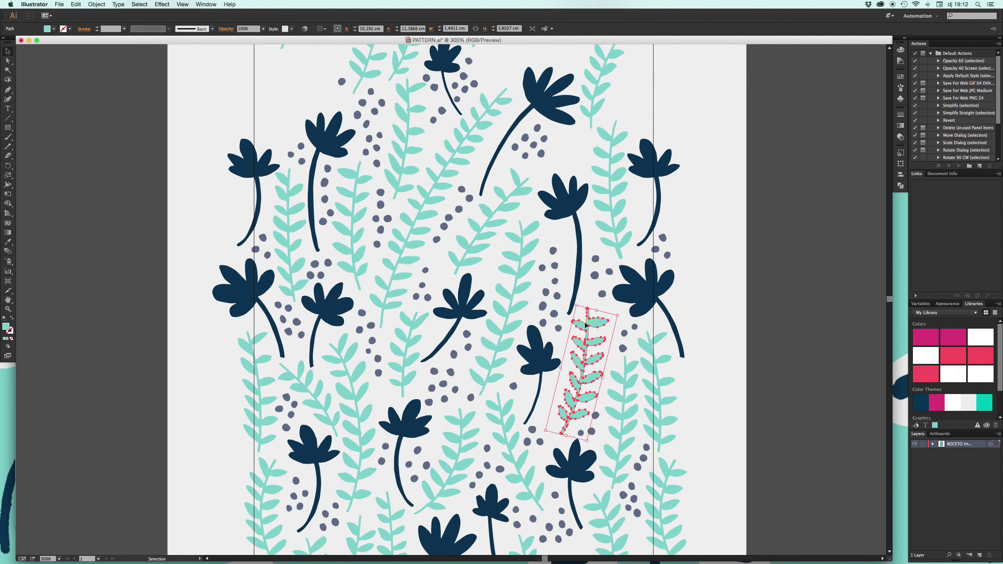
left_click(743, 286)
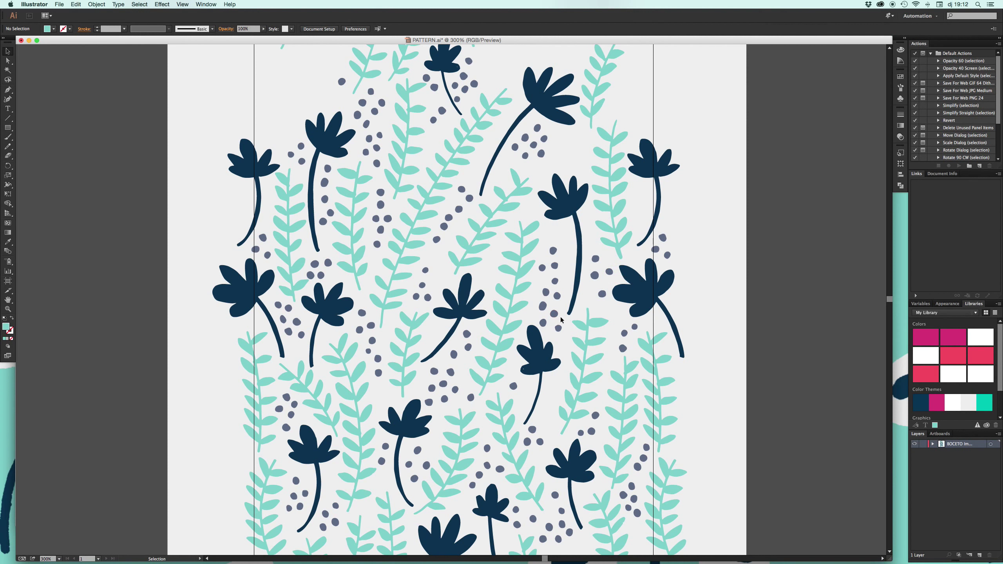
Step: Try enlarging the mirrored sprig, then undo the resize
left_click(581, 328)
left_click_drag(611, 309, 628, 308)
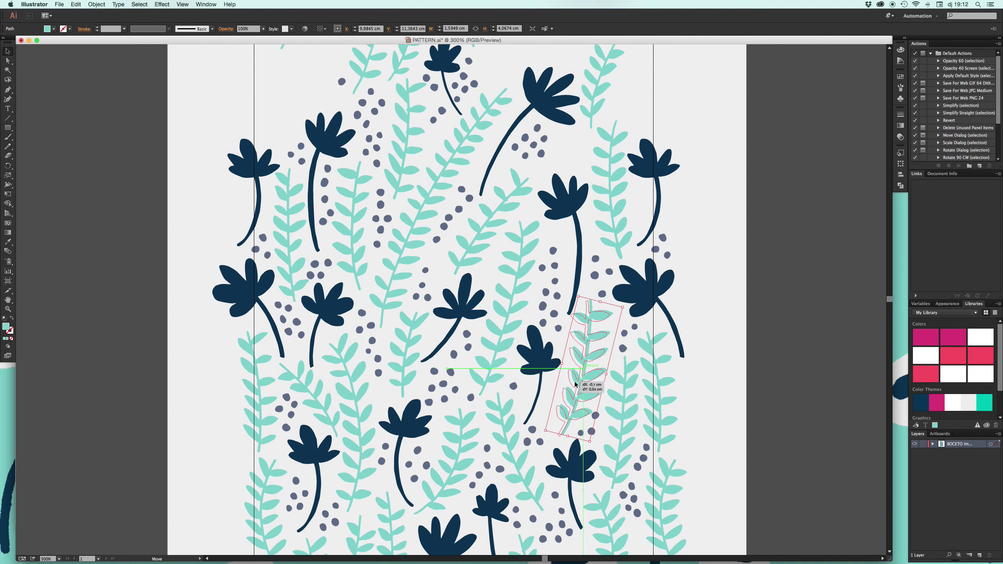
left_click(775, 348)
key("ctrl+z")
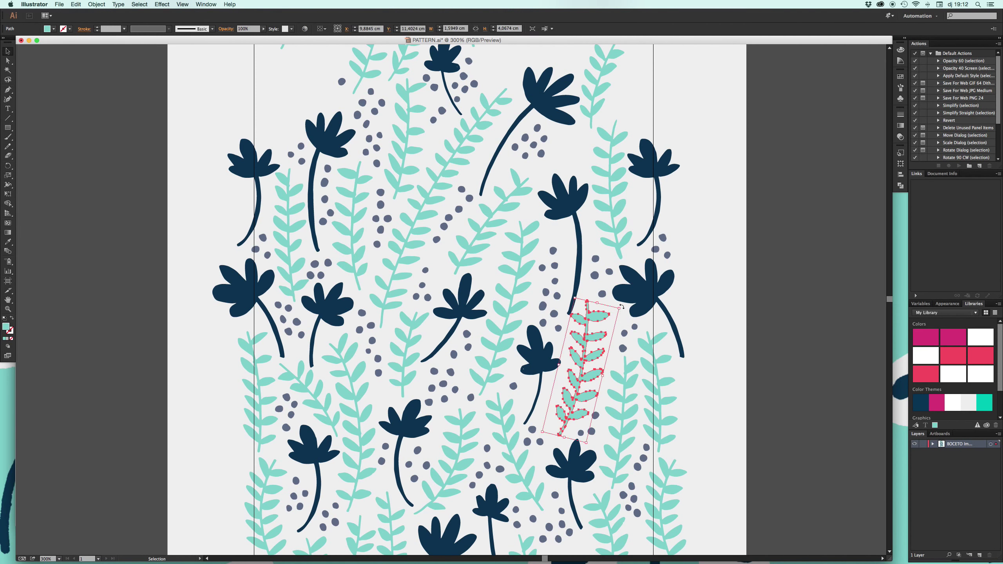
key("ctrl+z")
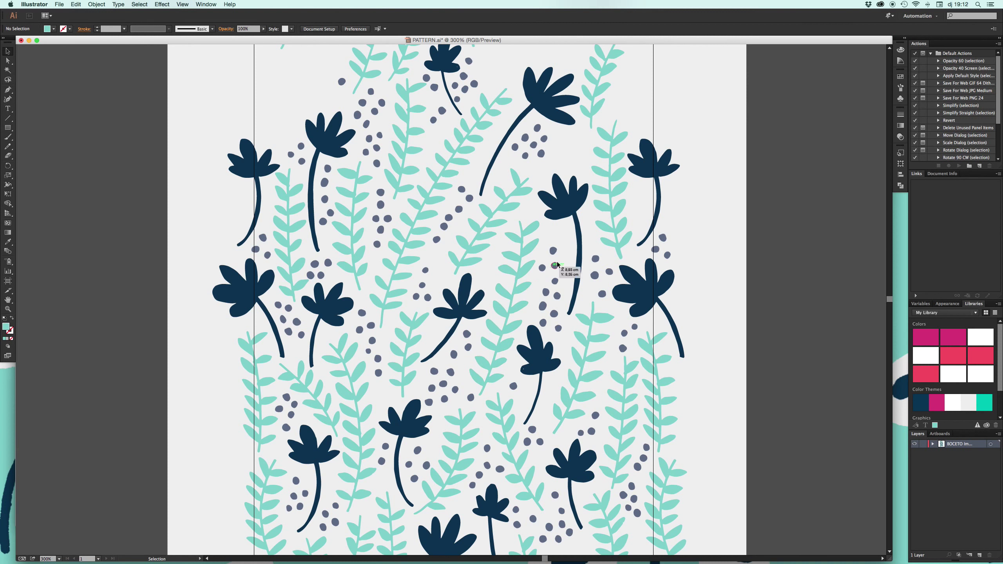
Step: Shift grey dots into the gap near the right-edge flower
left_click_drag(625, 346, 626, 323)
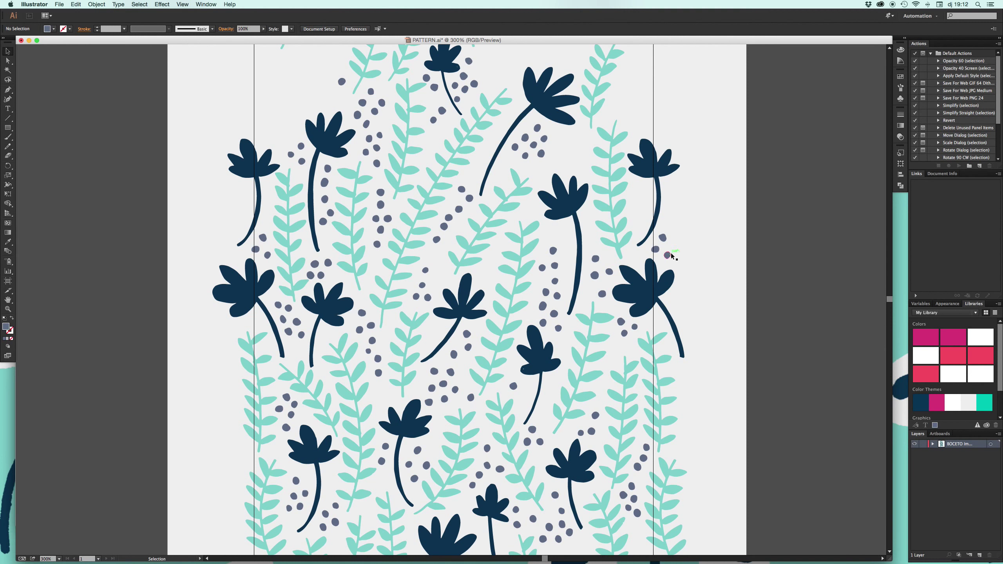
left_click(618, 342)
left_click_drag(663, 238, 628, 343)
left_click(749, 288)
Step: Zoom out to the whole tile and reposition the upper-right fern sprig
scroll(367, 355, "down", 1)
scroll(367, 356, "down", 1)
scroll(367, 356, "down", 3)
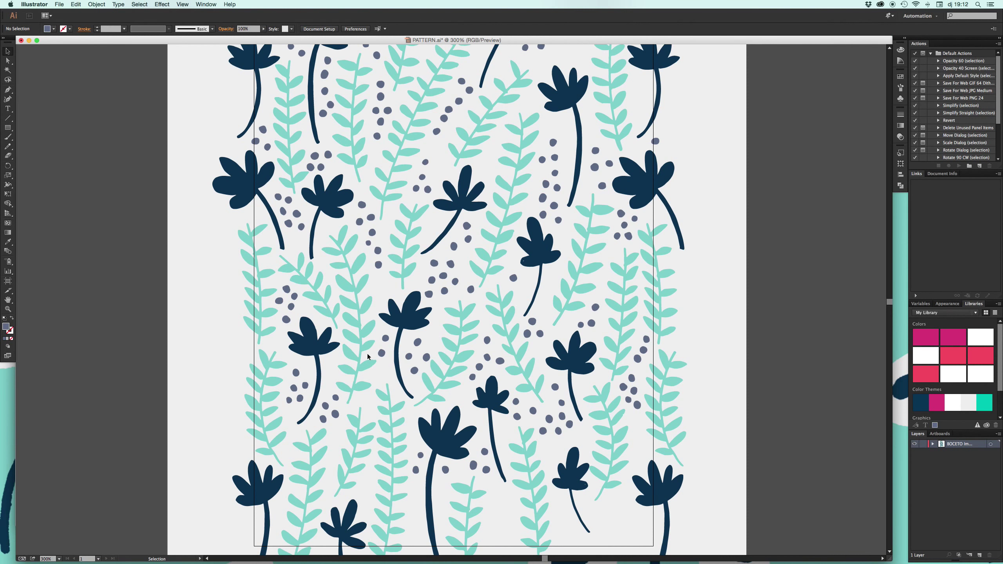
scroll(367, 357, "up", 1)
key("super+minus")
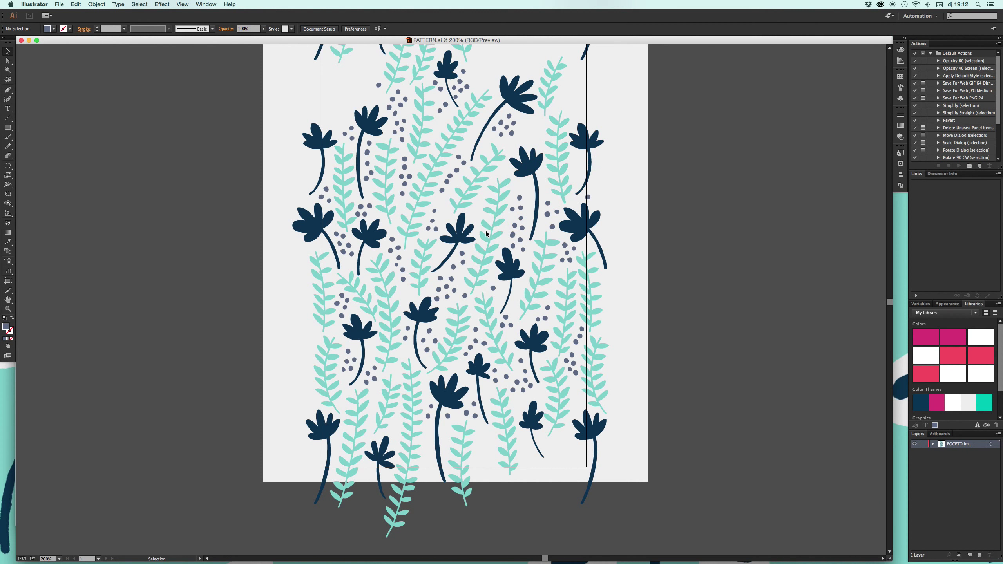
scroll(474, 245, "up", 2)
scroll(486, 233, "up", 1)
scroll(486, 234, "up", 1)
scroll(487, 236, "up", 1)
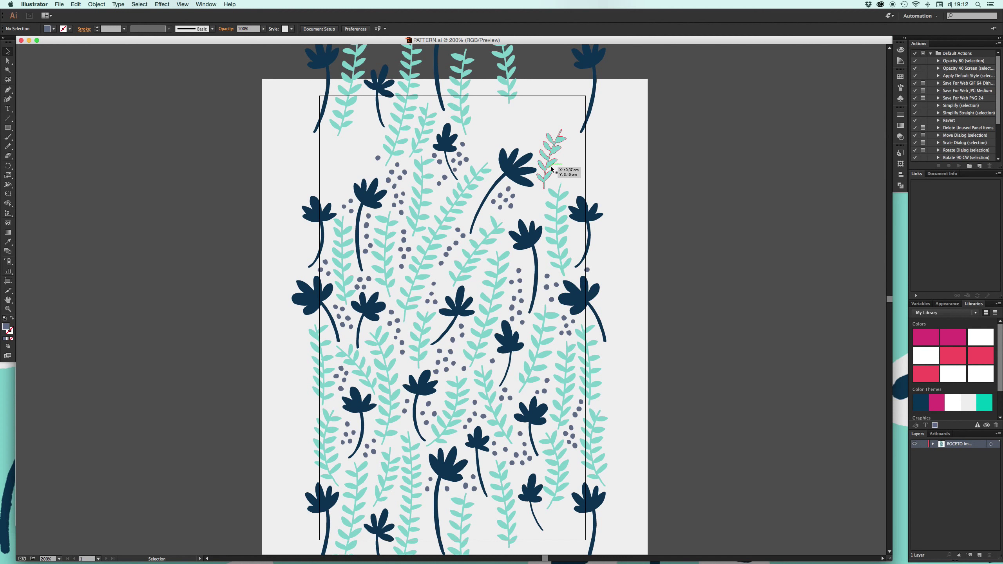
left_click_drag(548, 165, 540, 197)
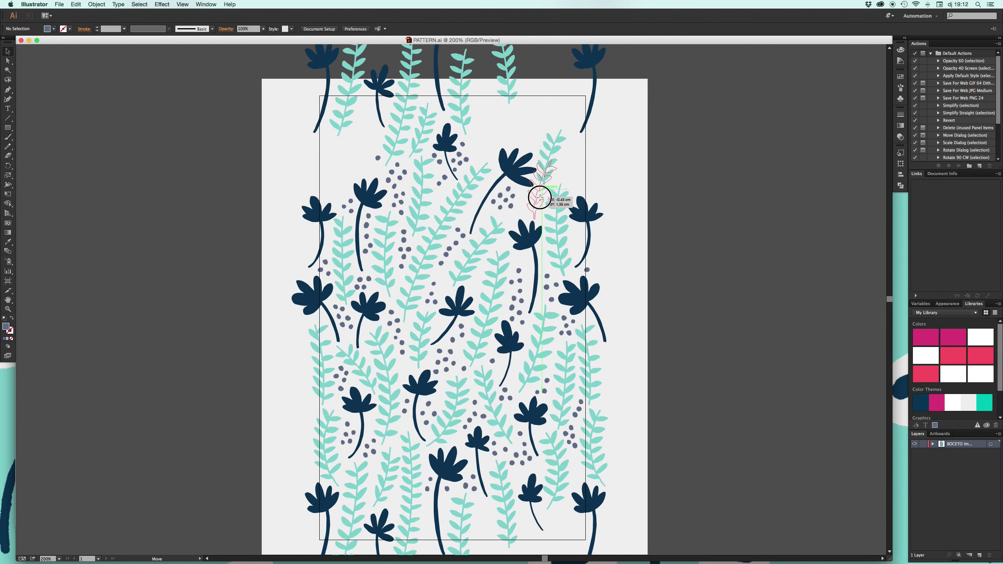
Step: Rotate the navy flower and move it up into the upper-middle gap
mouse_move(527, 155)
left_mouse_down()
mouse_move(525, 137)
mouse_move(494, 203)
left_mouse_up()
left_click(517, 166)
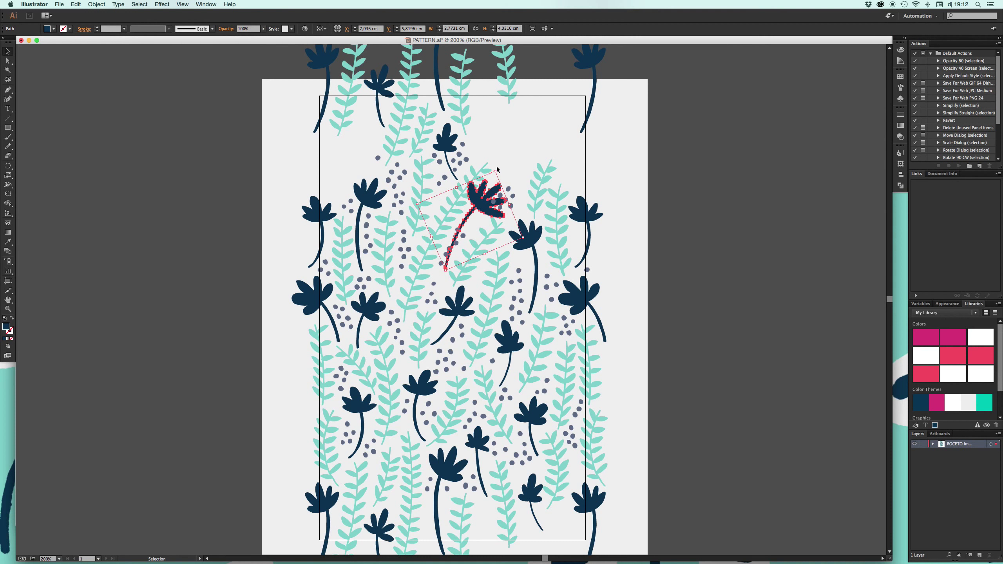
left_click_drag(497, 168, 501, 188)
left_click(518, 121)
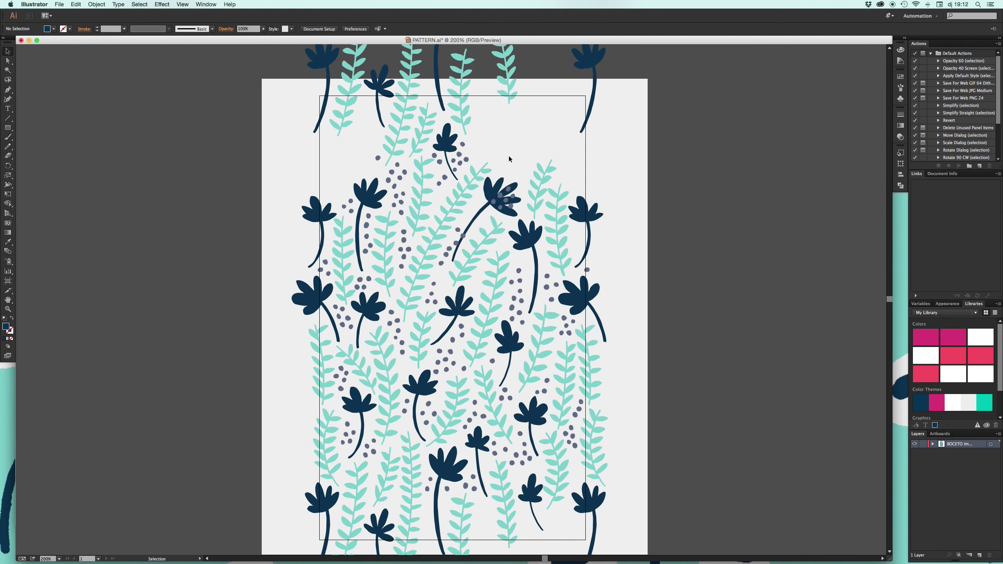
left_click(510, 190, "shift")
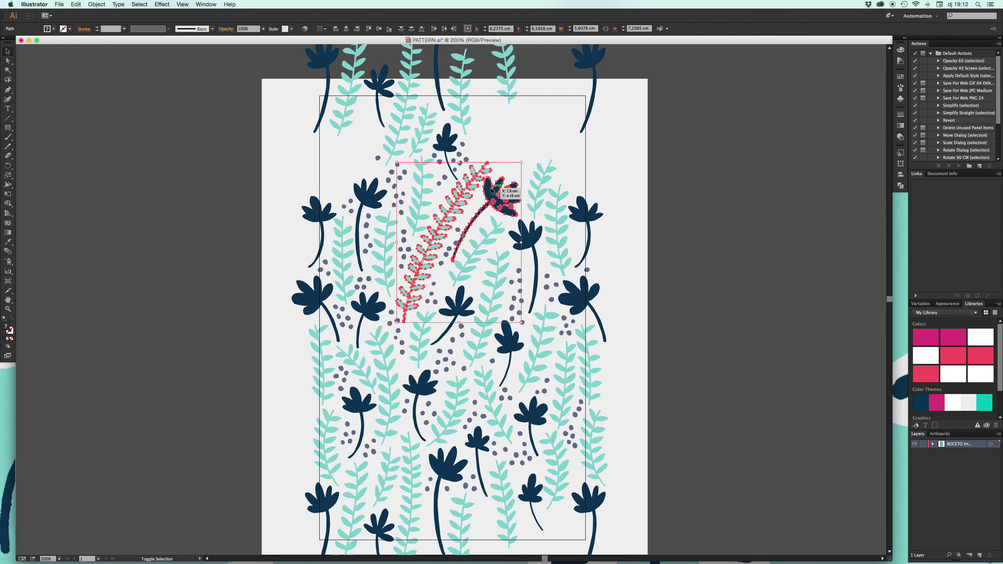
left_click_drag(499, 193, 499, 141)
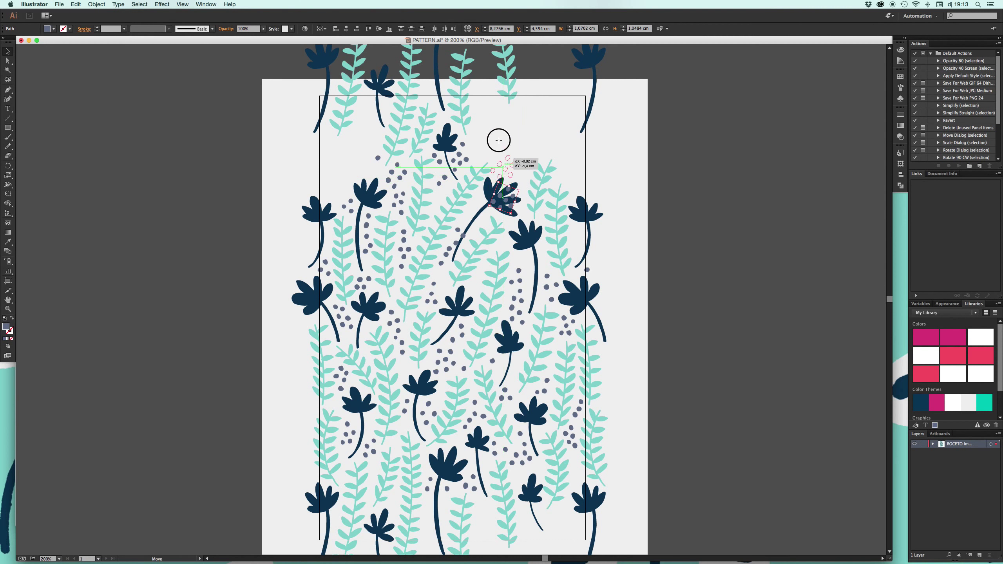
left_click_drag(499, 141, 519, 160)
left_click(579, 126)
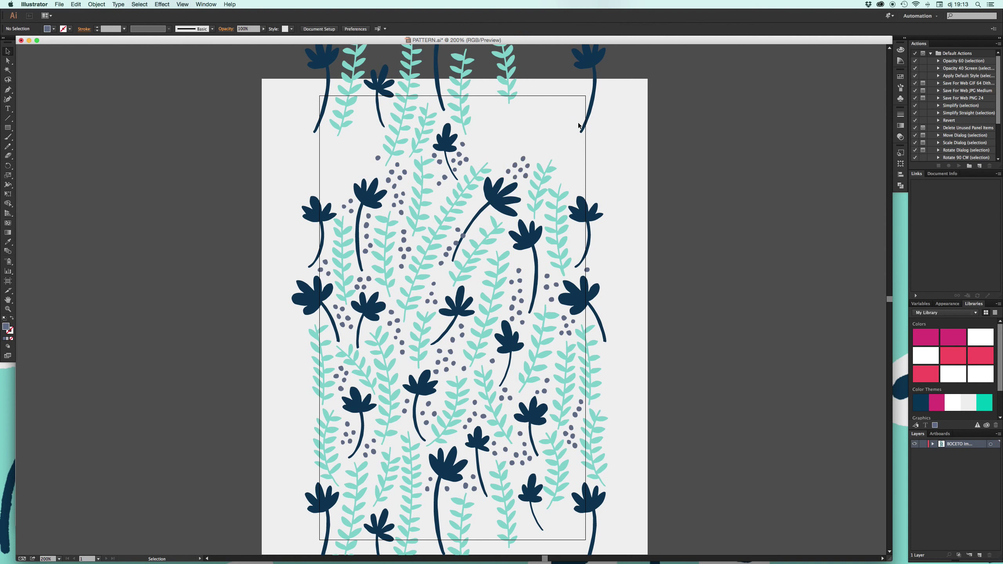
Step: Move the grey dots beside the middle flower to the right, and lower one dot
left_click(462, 232)
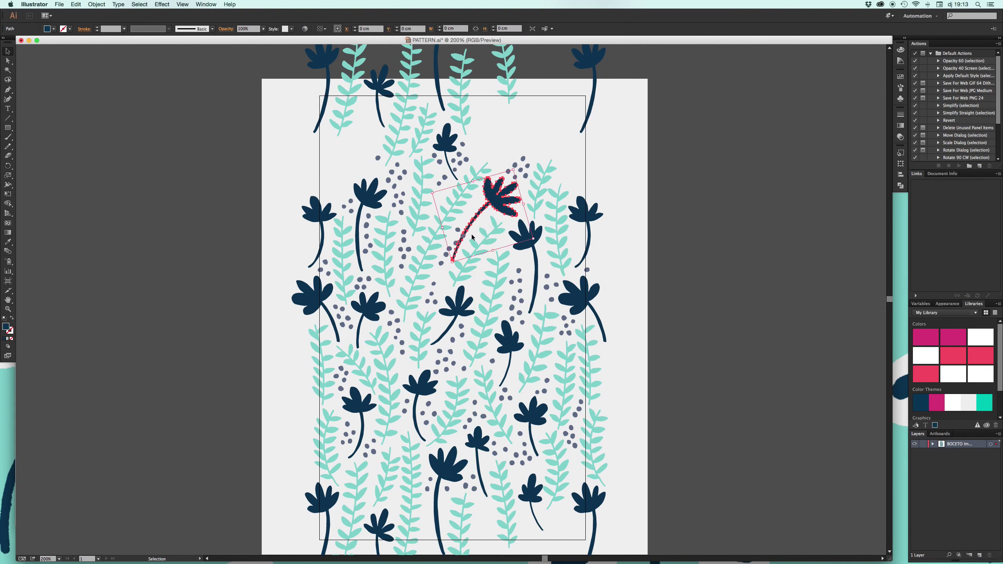
left_click(457, 231, "shift")
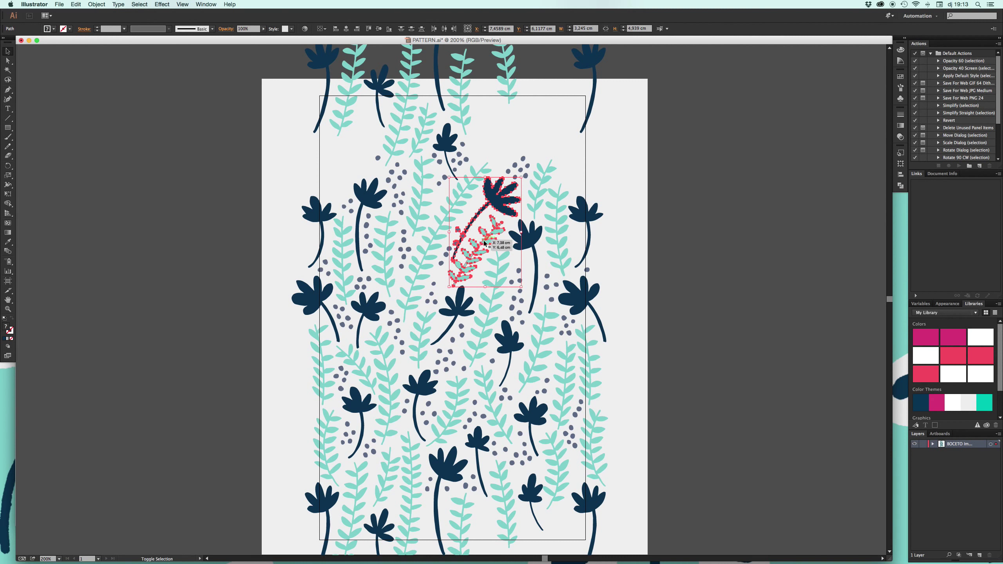
left_click(474, 222, "shift")
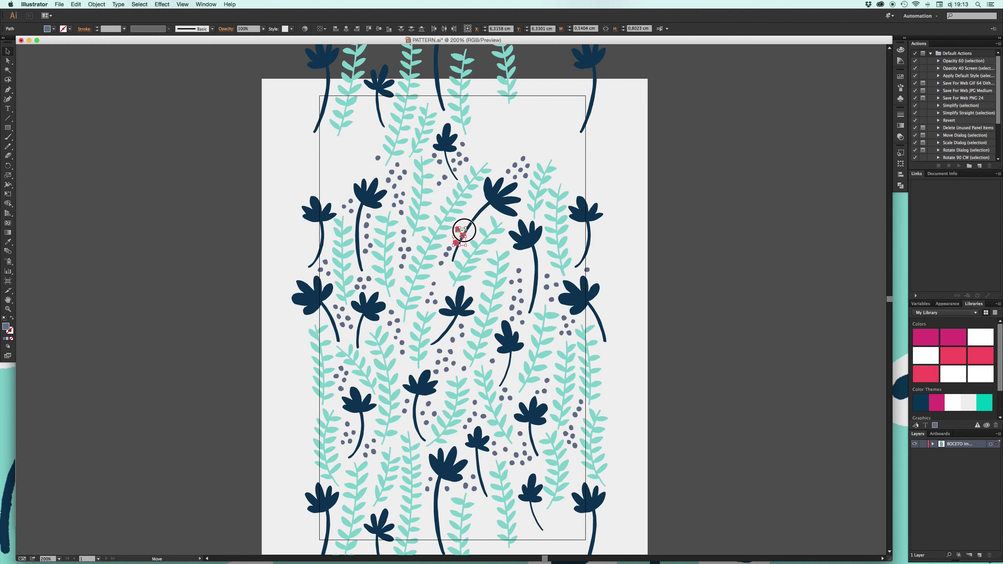
left_click_drag(459, 236, 576, 234)
left_click(653, 220)
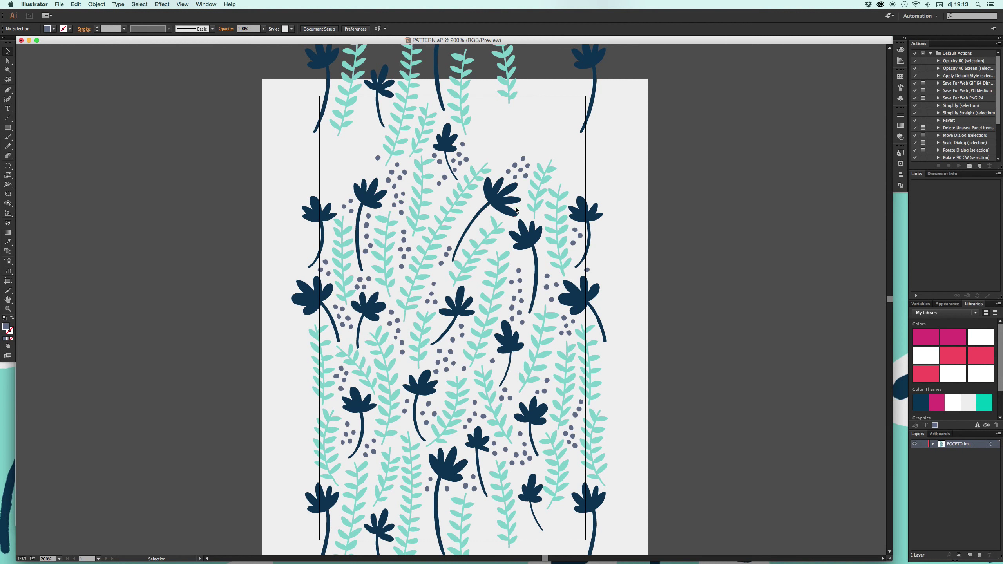
mouse_move(448, 254)
left_mouse_down()
mouse_move(439, 272)
mouse_move(447, 265)
left_mouse_up()
left_click(254, 244)
Step: Save the pattern file and move the small flower up and right
key("ctrl+s")
left_click(529, 242)
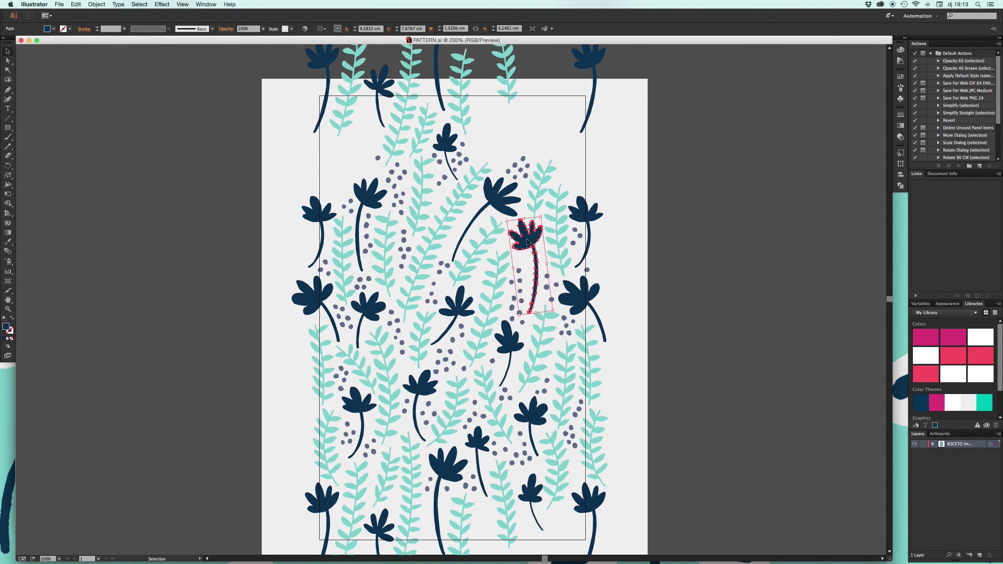
left_click(635, 199)
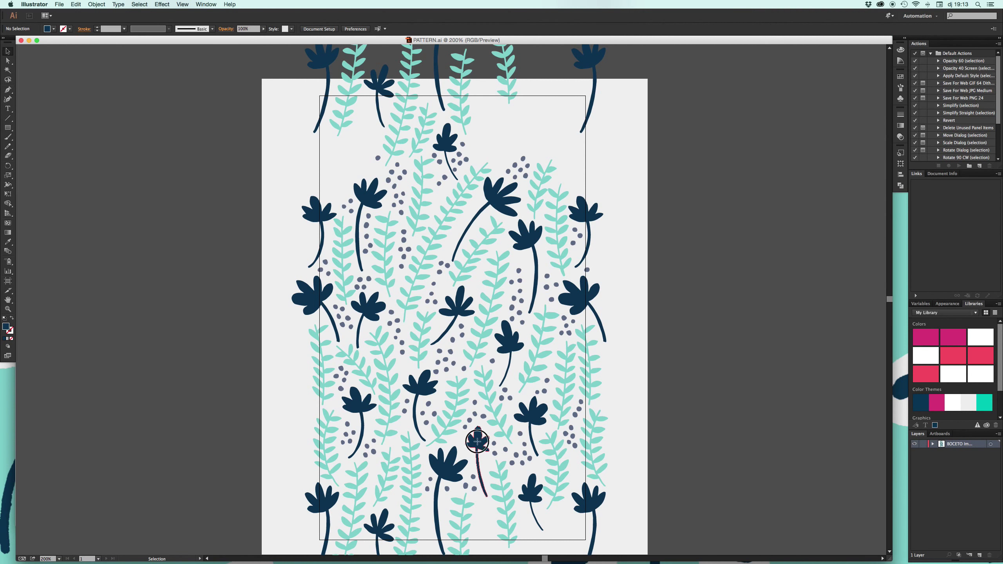
mouse_move(478, 442)
left_mouse_down()
mouse_move(495, 431)
mouse_move(442, 394)
left_mouse_up()
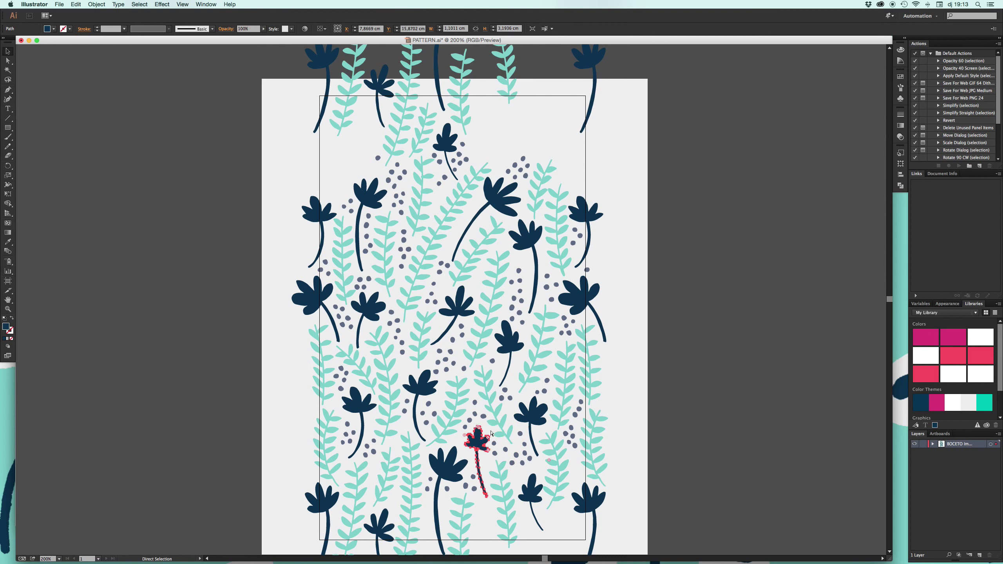
Step: Reflect the small flower, move it to the top left and rotate it upright
left_click(96, 4)
mouse_move(106, 13)
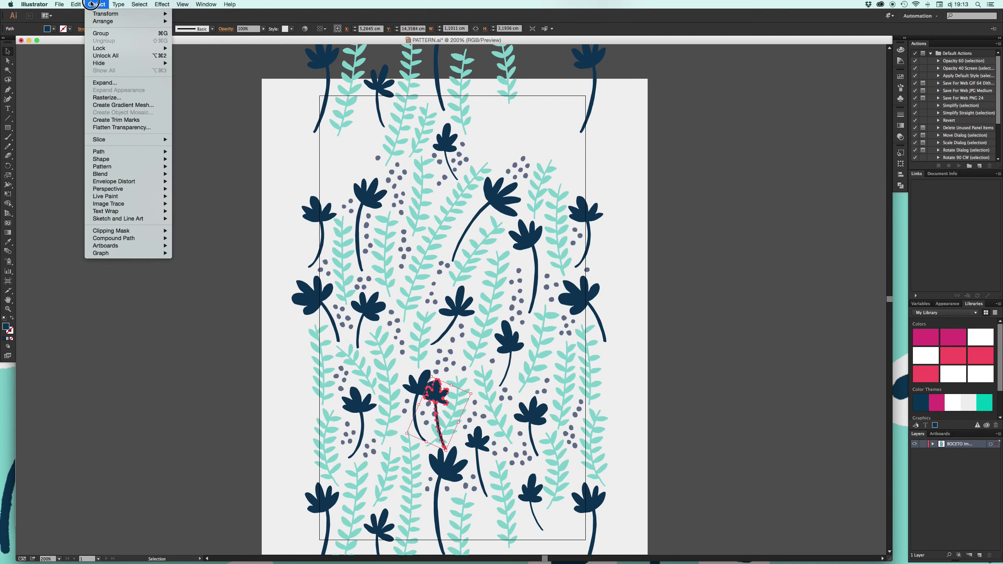
left_click(198, 43)
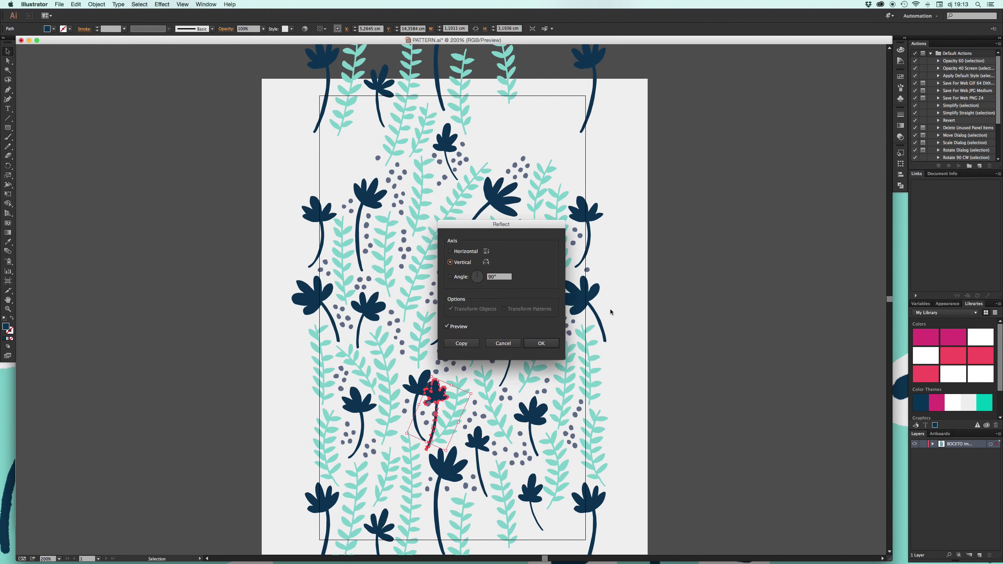
left_click(541, 344)
left_click_drag(444, 390, 371, 126)
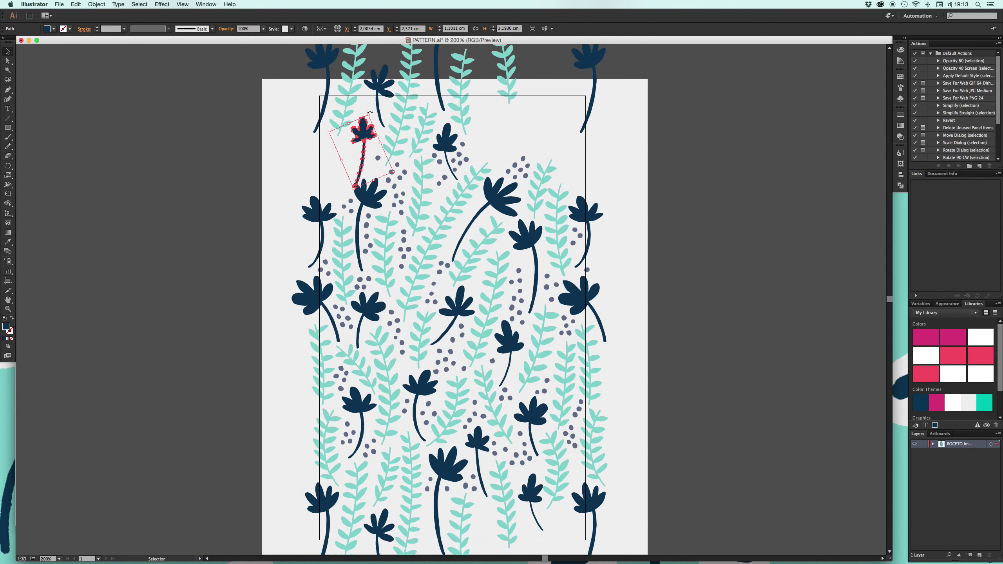
mouse_move(369, 113)
left_mouse_down()
mouse_move(376, 108)
mouse_move(351, 139)
left_mouse_up()
left_click(241, 136)
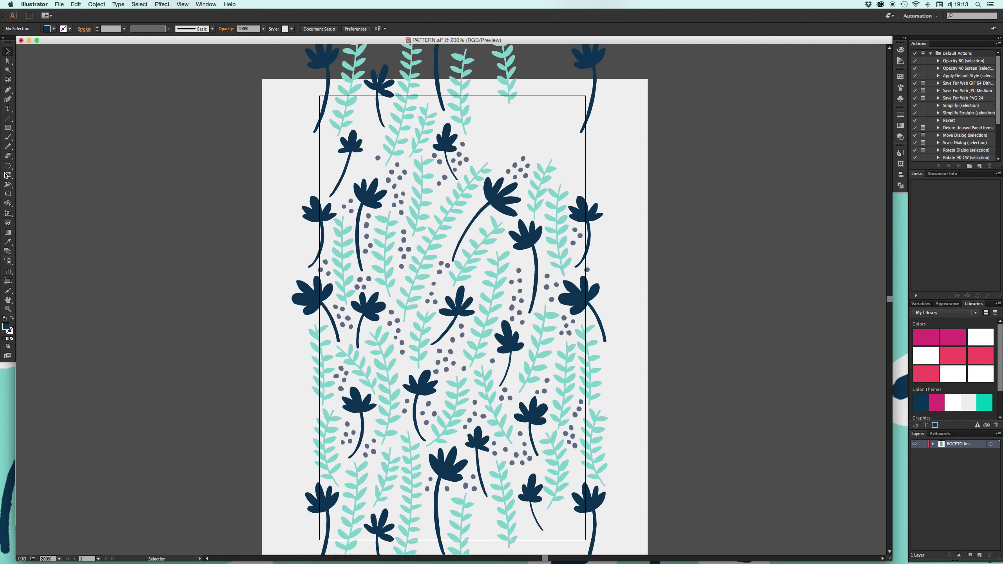
Step: Erase the bottom of the flower's stem, then enlarge and nudge the flower into place
left_click_drag(332, 197, 340, 184)
left_click(8, 60)
left_click(341, 178)
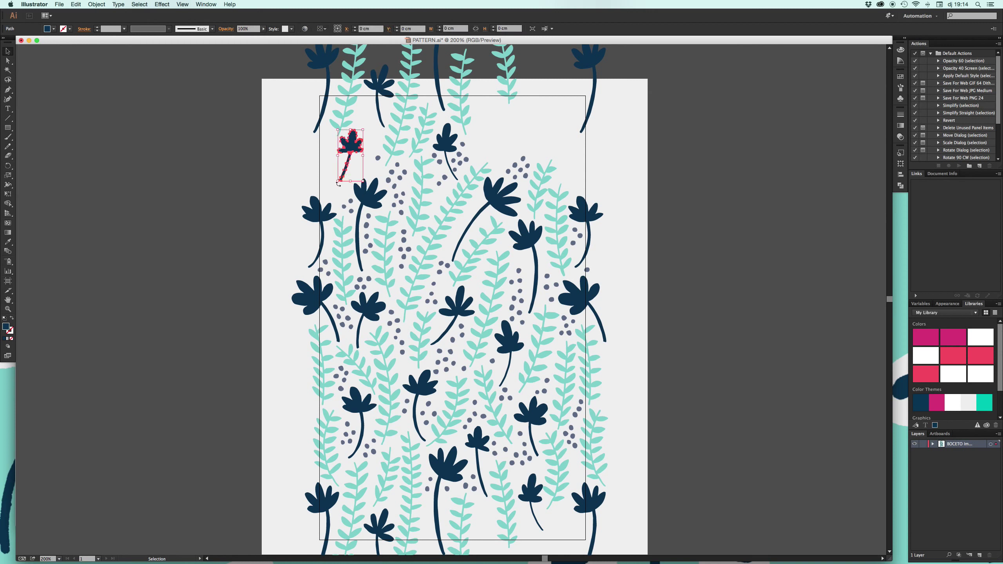
left_click_drag(337, 182, 332, 194)
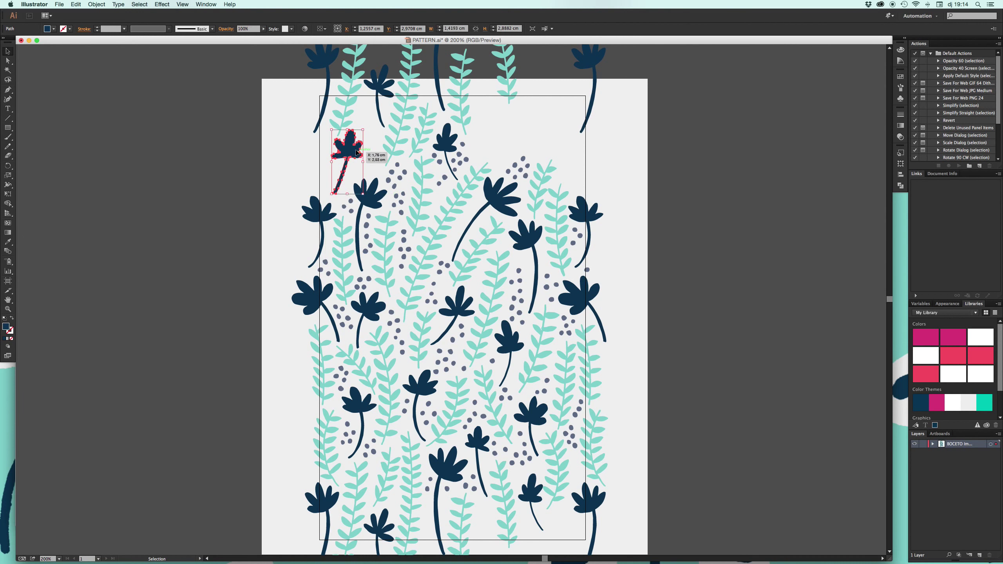
left_click_drag(351, 144, 349, 155)
left_click(253, 241)
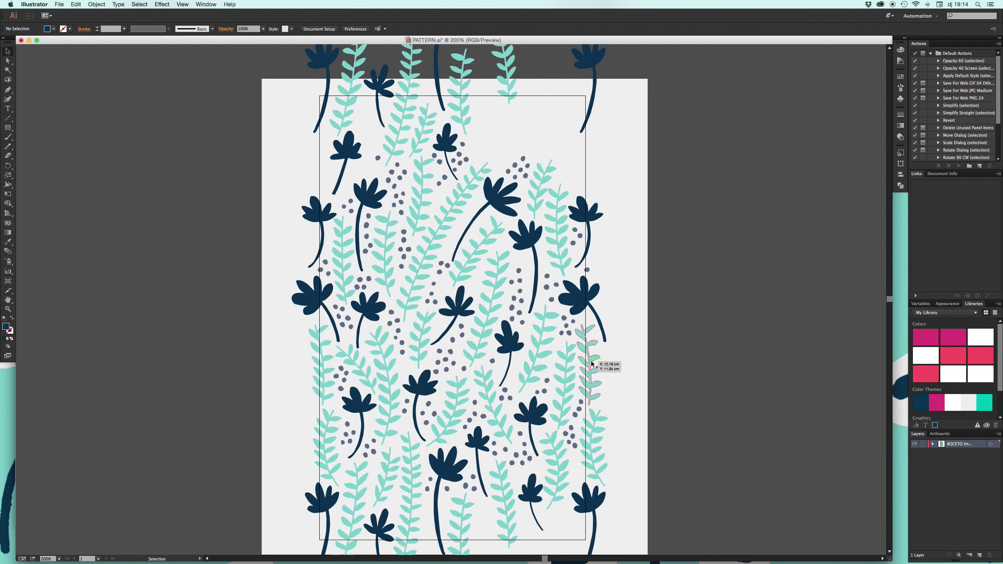
Step: Reflect the right-edge fern and move it into the top-left gap
left_click_drag(594, 360, 441, 322)
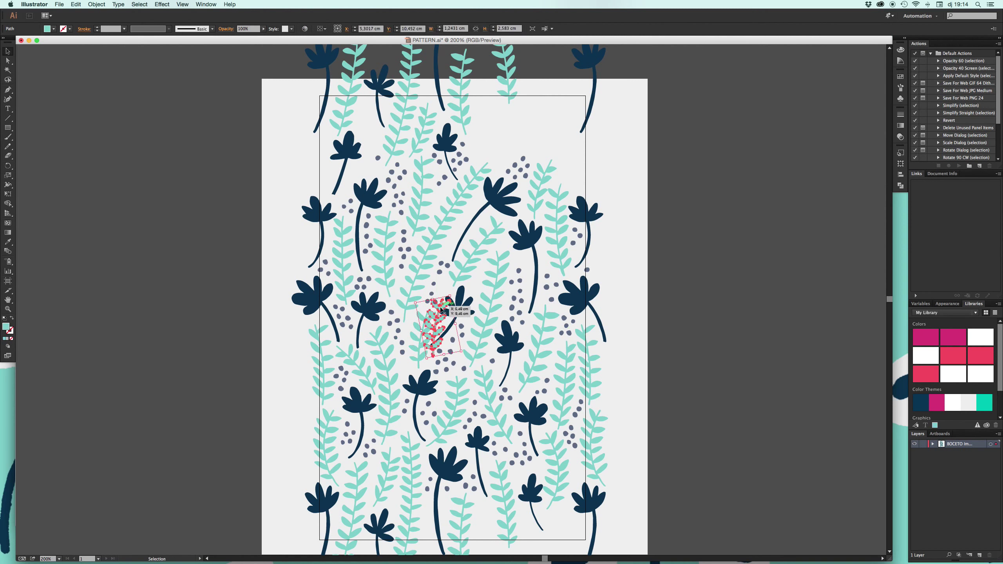
left_click(97, 4)
mouse_move(106, 14)
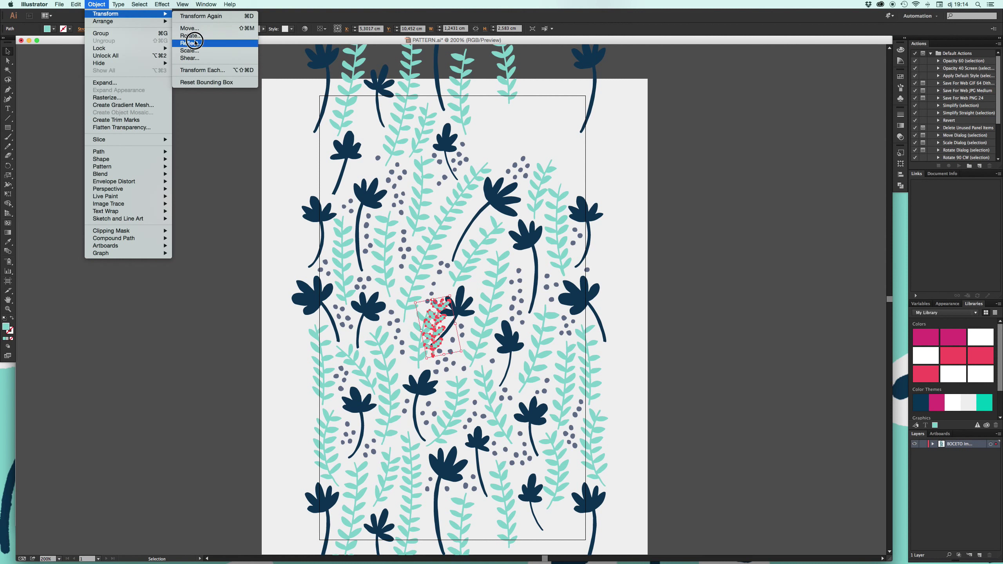
left_click(193, 37)
left_click(540, 341)
mouse_move(433, 297)
left_mouse_down()
mouse_move(354, 96)
mouse_move(366, 120)
left_mouse_up()
Step: Nudge a grey dot, a fern and a flower slightly, then save
left_click(242, 118)
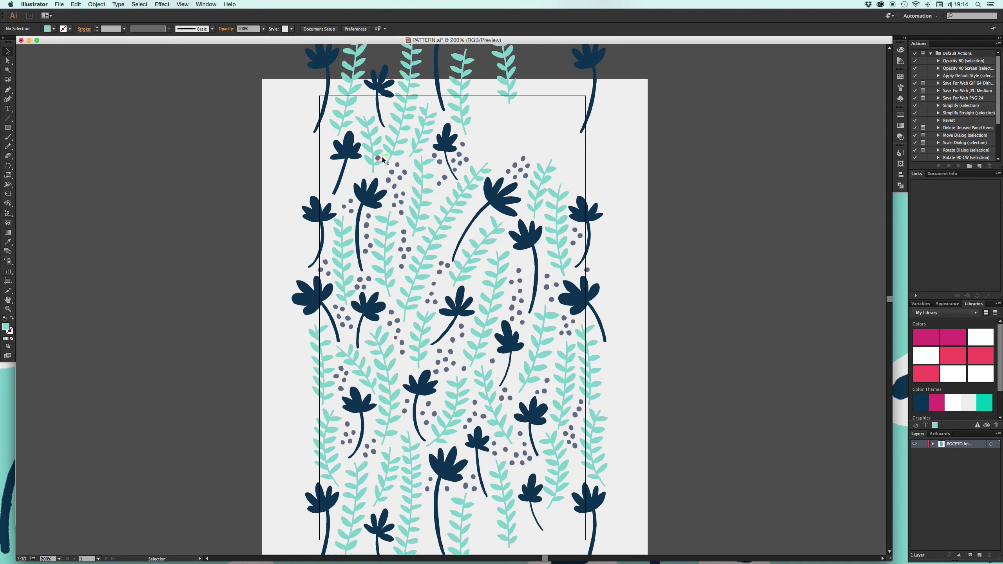
left_click_drag(376, 159, 357, 170)
left_click(204, 168)
left_click_drag(416, 152, 416, 145)
left_click_drag(534, 480, 534, 473)
key("super+s")
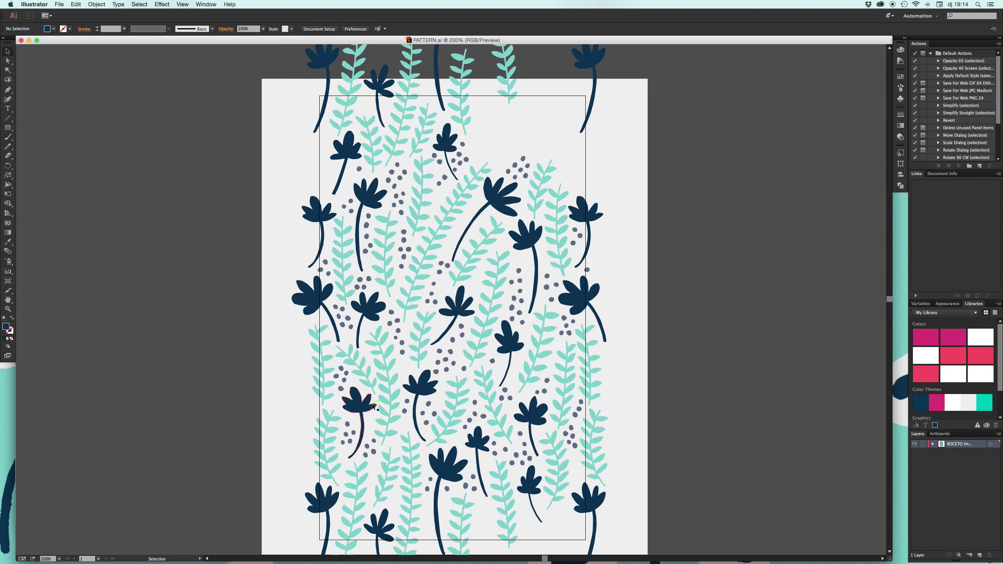
Step: Duplicate the navy flower, reflect the copy vertically and drag it toward the bottom
left_click_drag(464, 297, 508, 312)
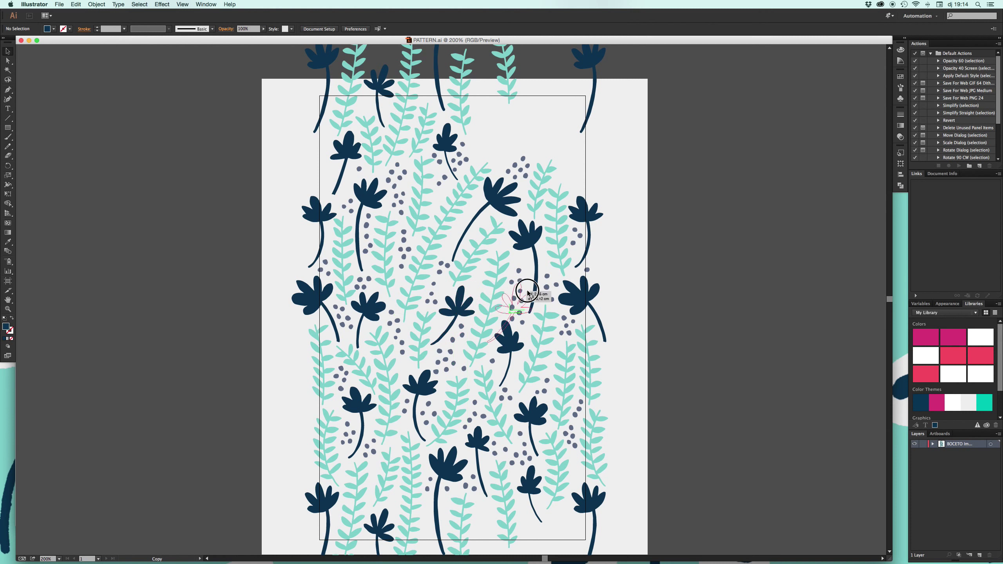
left_click(96, 5)
mouse_move(105, 13)
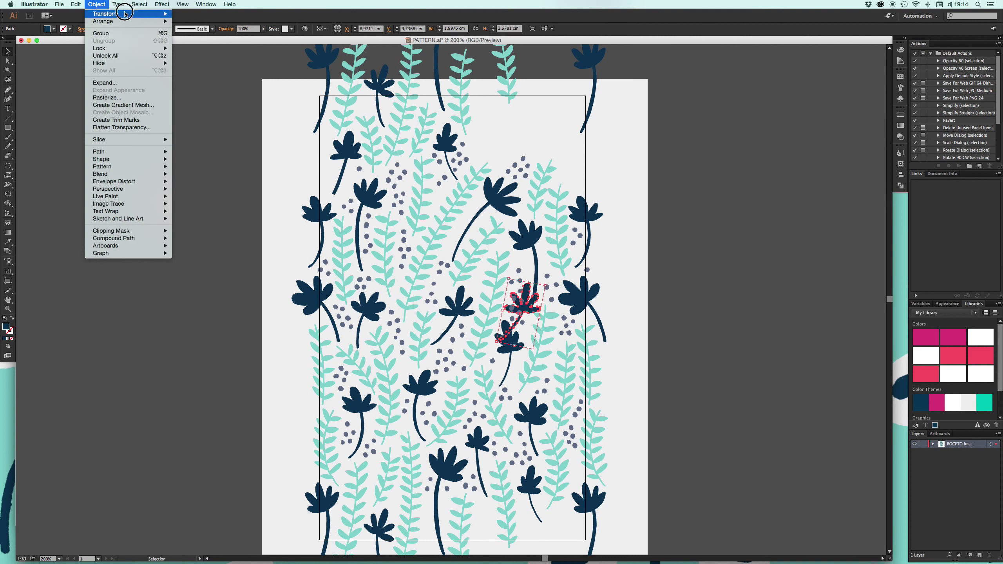
left_click(192, 44)
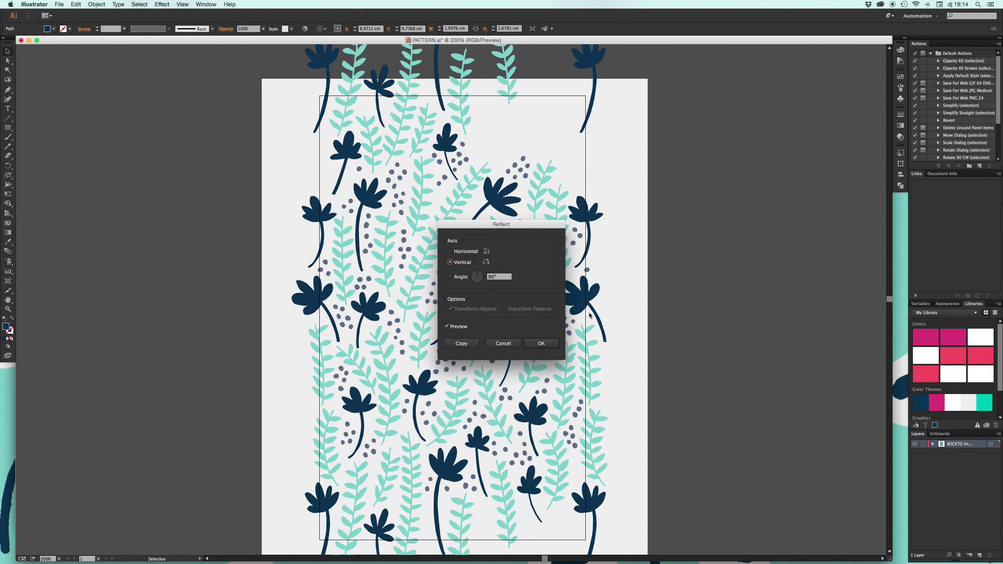
left_click(533, 340)
left_click_drag(510, 292, 487, 515)
Step: Rotate the top and bottom edge fern pair and nudge it left with the arrow keys
left_click(499, 495)
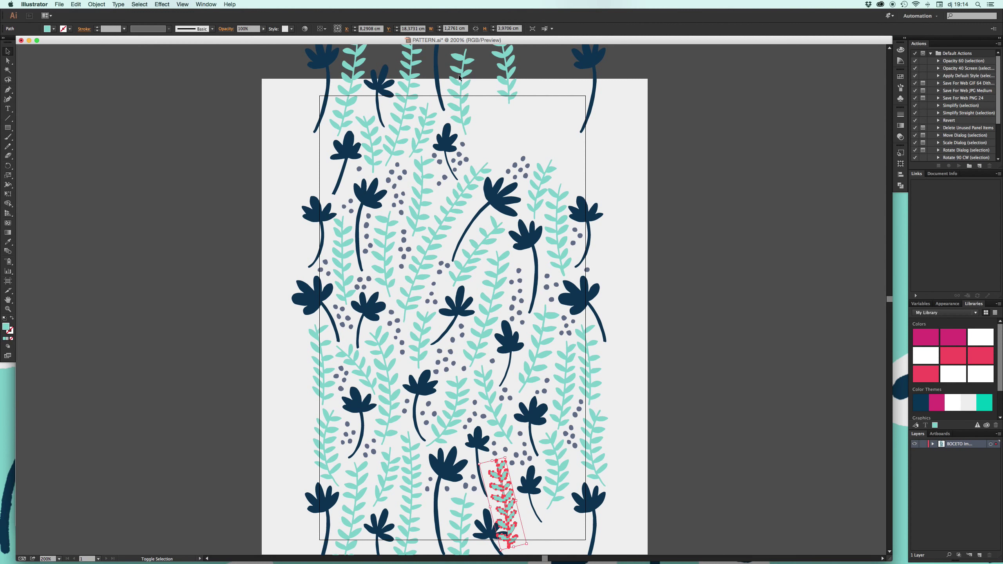
left_click(510, 81, "shift")
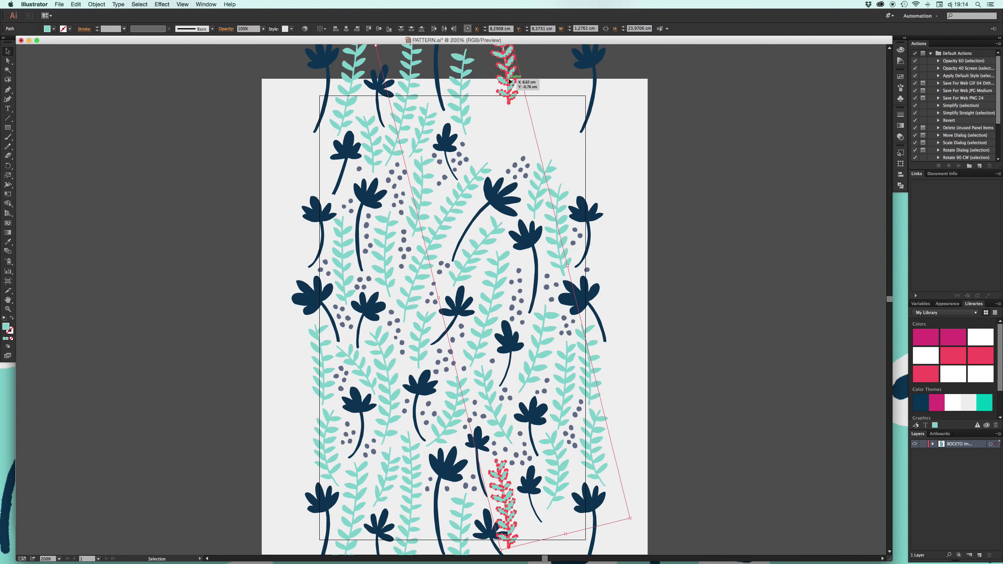
key("Right")
key("Right")
key("Right")
key("Right")
key("Right")
key("Right")
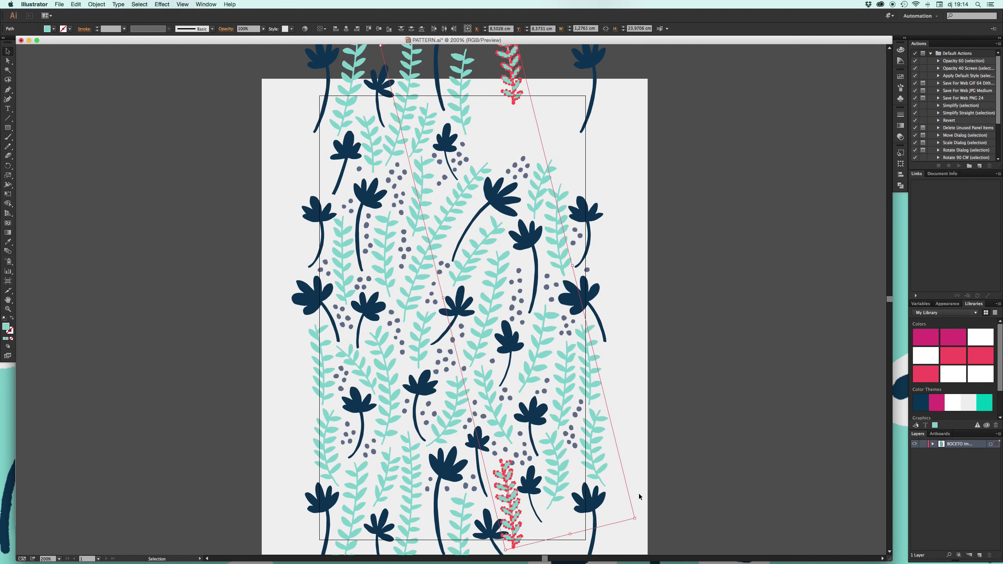
left_click_drag(639, 521, 654, 511)
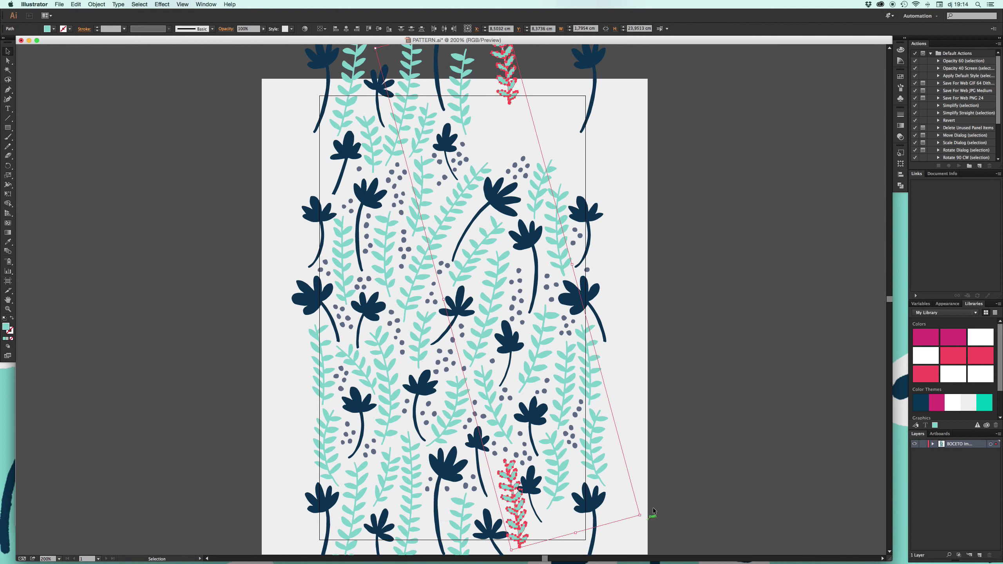
key("Left")
key("Left")
key("Left")
key("Left")
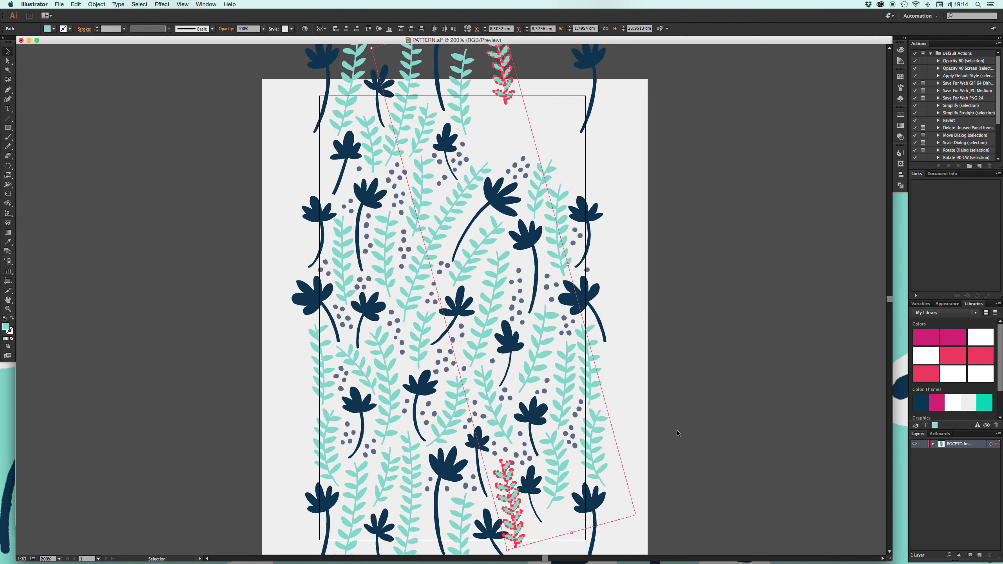
key("Left")
key("Left")
left_click_drag(651, 518, 649, 477)
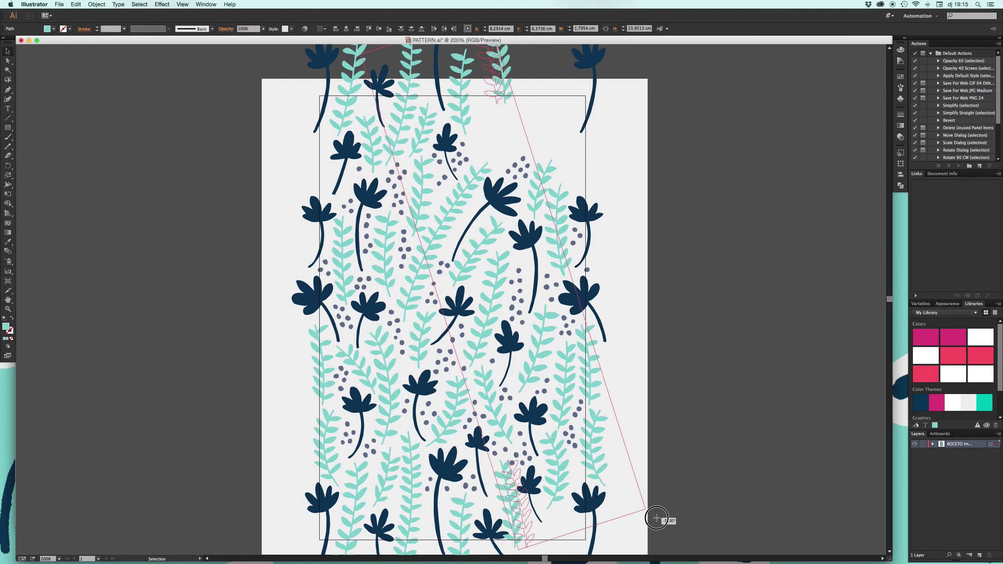
key("Left")
key("Left")
key("Left")
key("Left")
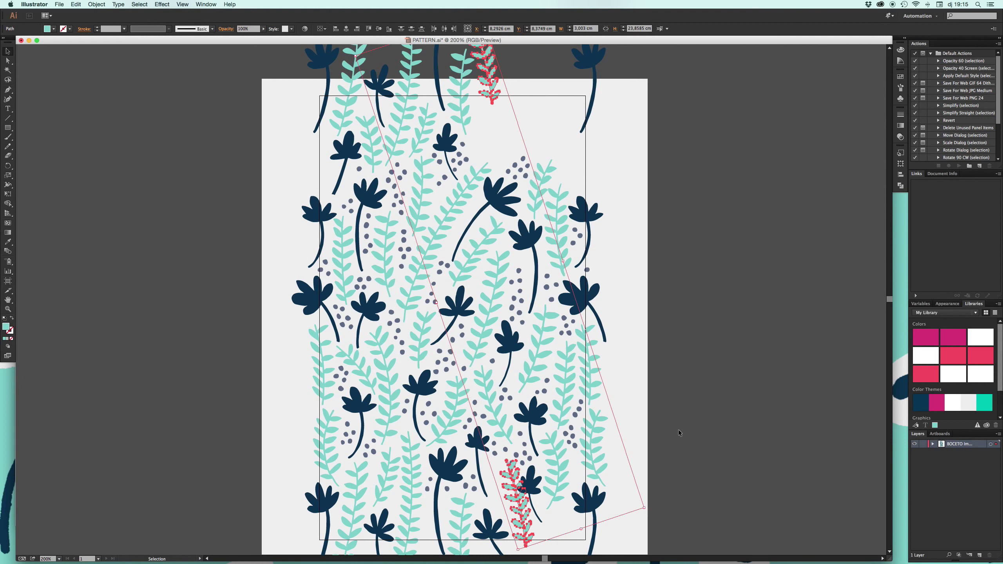
key("Left")
key("Left")
key("Left")
key("Left")
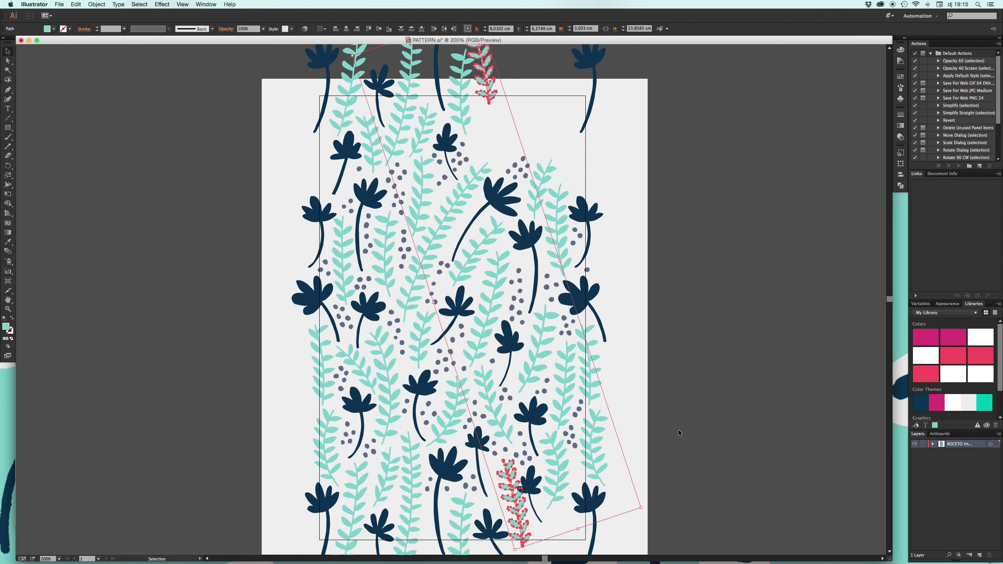
key("Left")
key("Left")
key("Left")
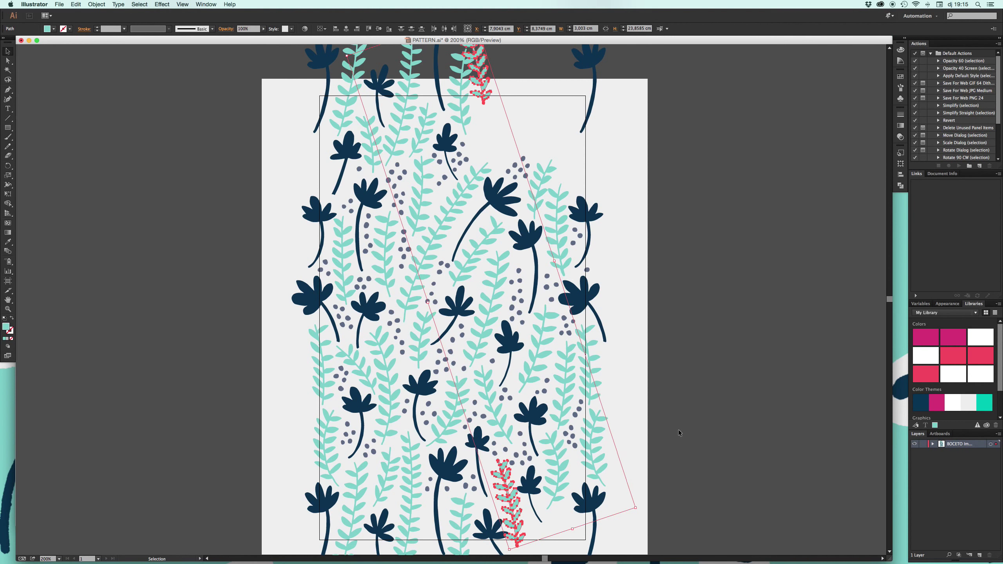
left_click(679, 430)
Step: Reposition the bottom-edge fern and shift it slightly right beside the navy flower
mouse_move(482, 85)
left_mouse_down()
mouse_move(580, 446)
mouse_move(512, 479)
left_mouse_up()
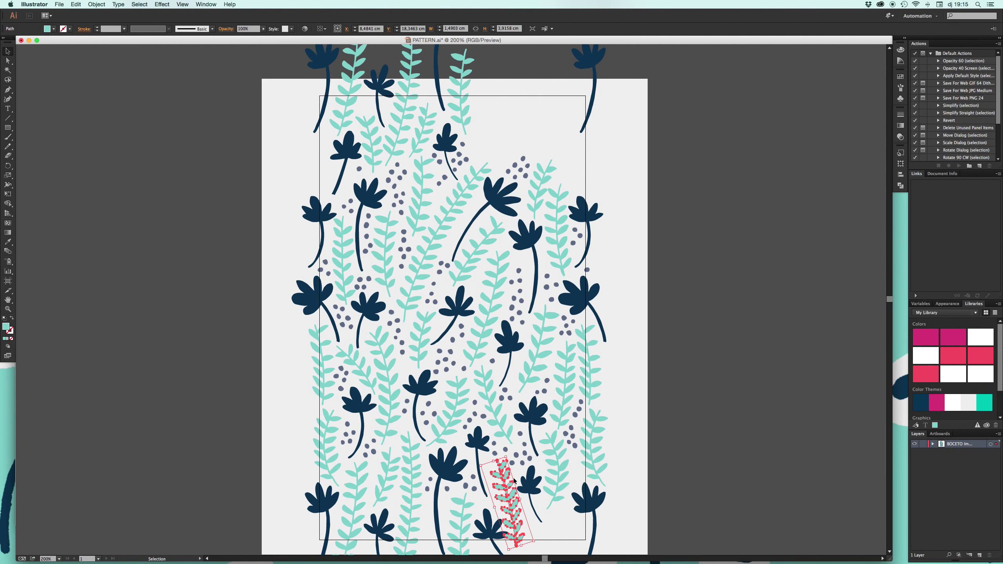
left_click(488, 527)
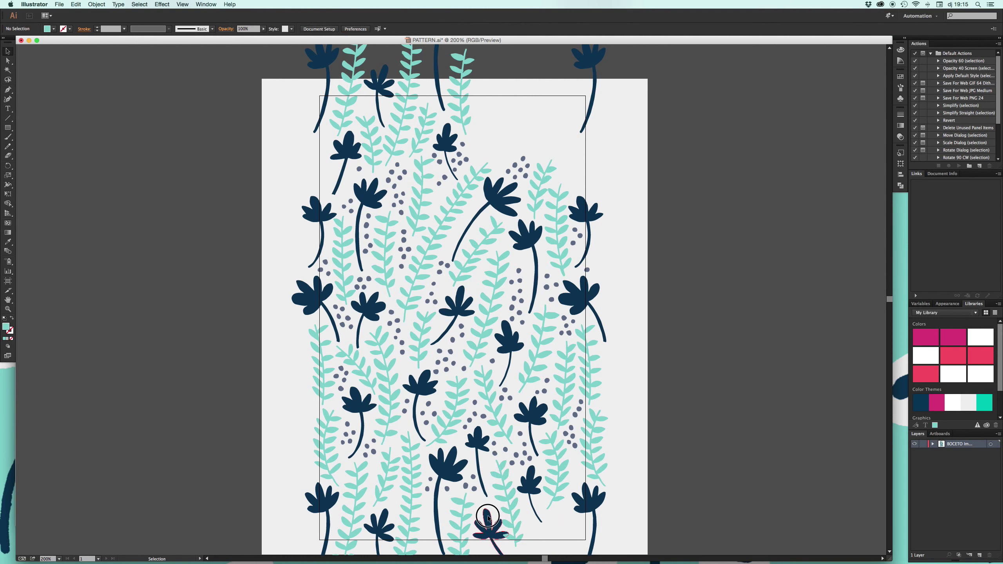
left_click(510, 494)
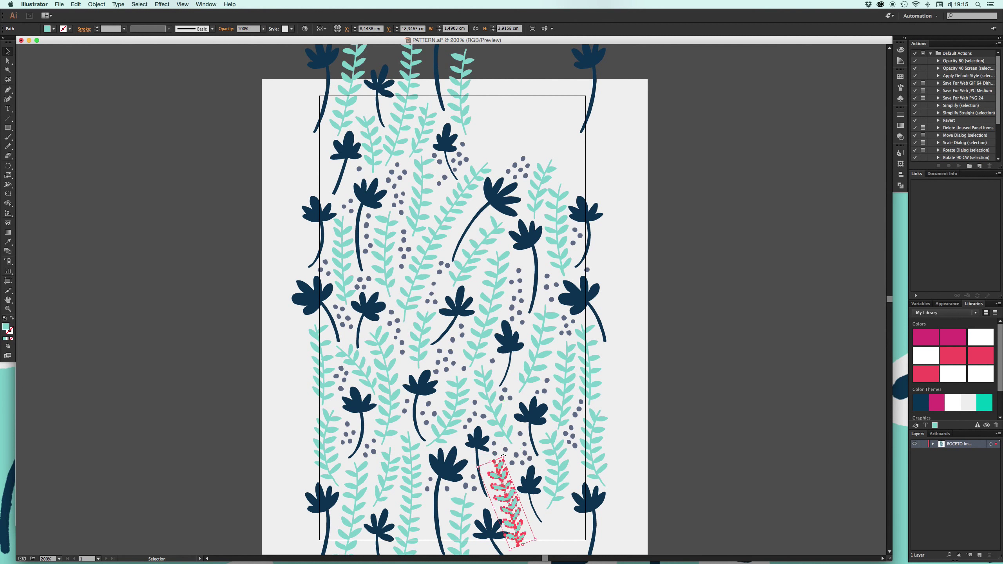
mouse_move(526, 540)
left_mouse_down()
mouse_move(561, 533)
mouse_move(532, 536)
left_mouse_up()
left_click(561, 532)
left_click(560, 535)
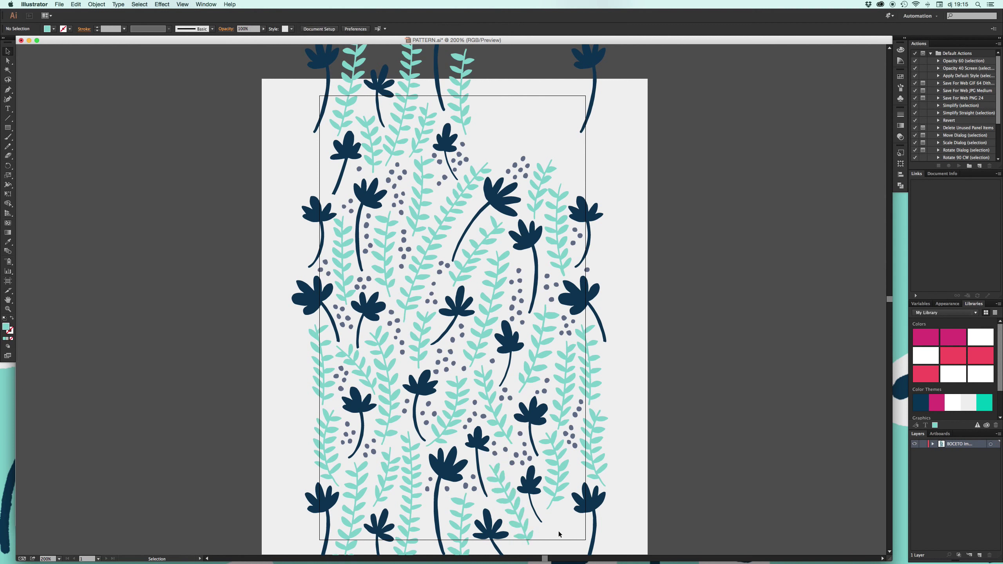
Step: Copy the bottom fern and navy flower with Move: Horizontal 0 cm, Vertical -20 cm
left_click(528, 532)
left_click(487, 521, "shift")
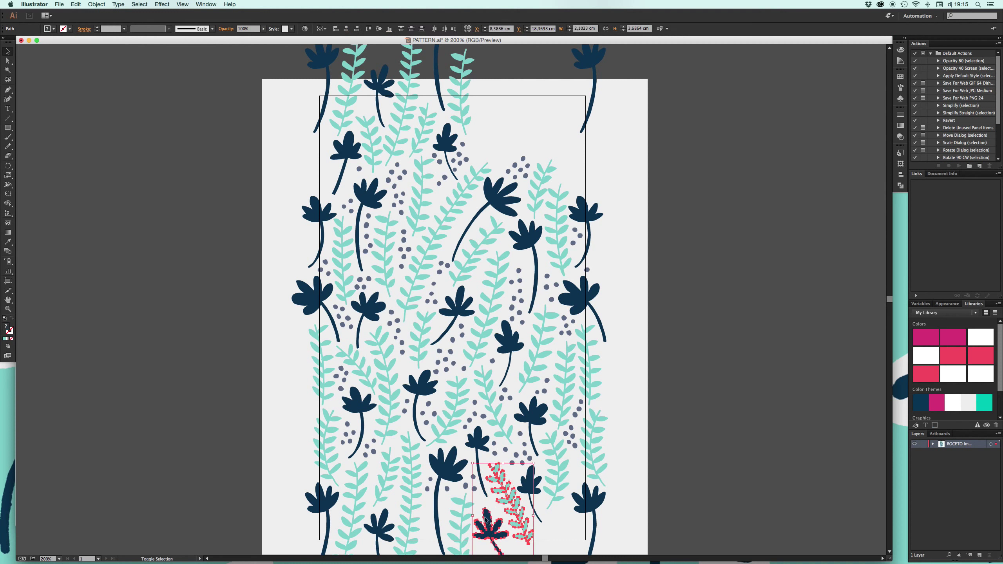
left_click(96, 4)
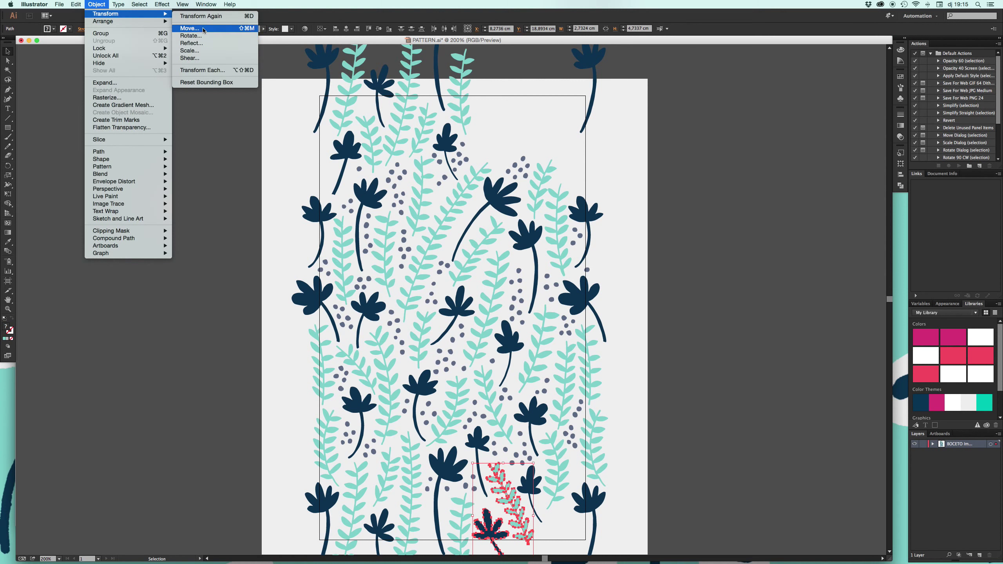
left_click(189, 36)
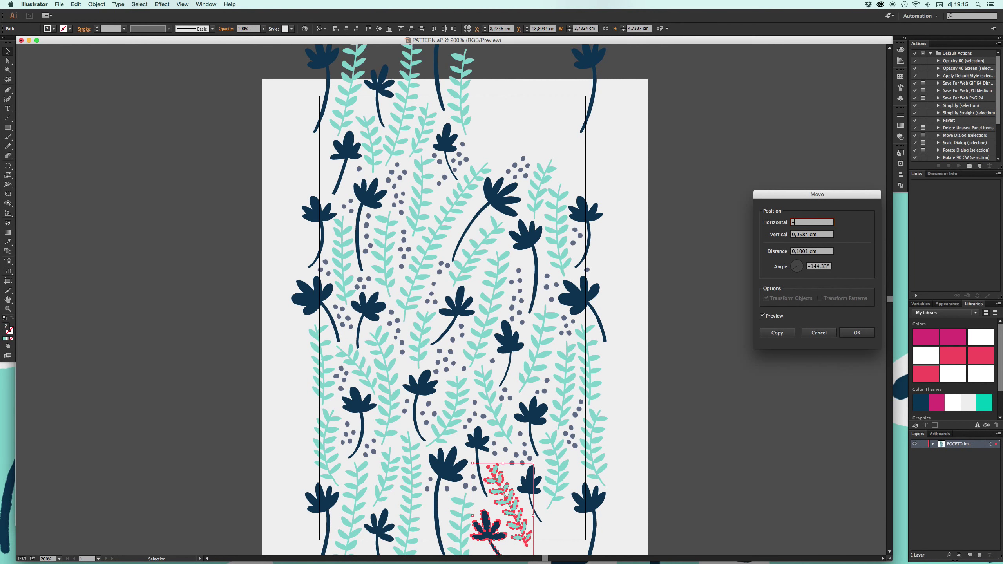
type("20")
key("Tab")
type("0")
key("Tab")
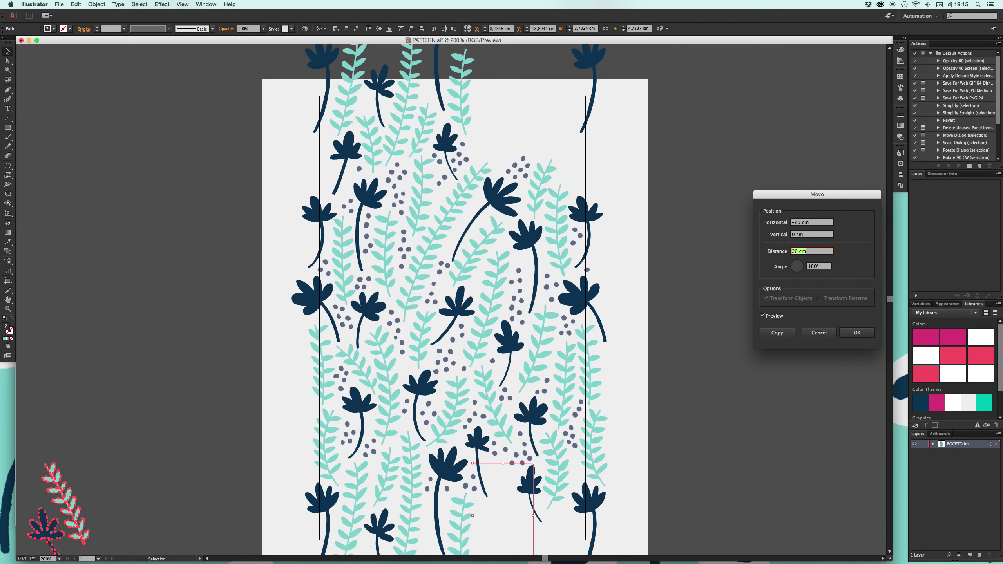
left_click(794, 222)
key("Tab")
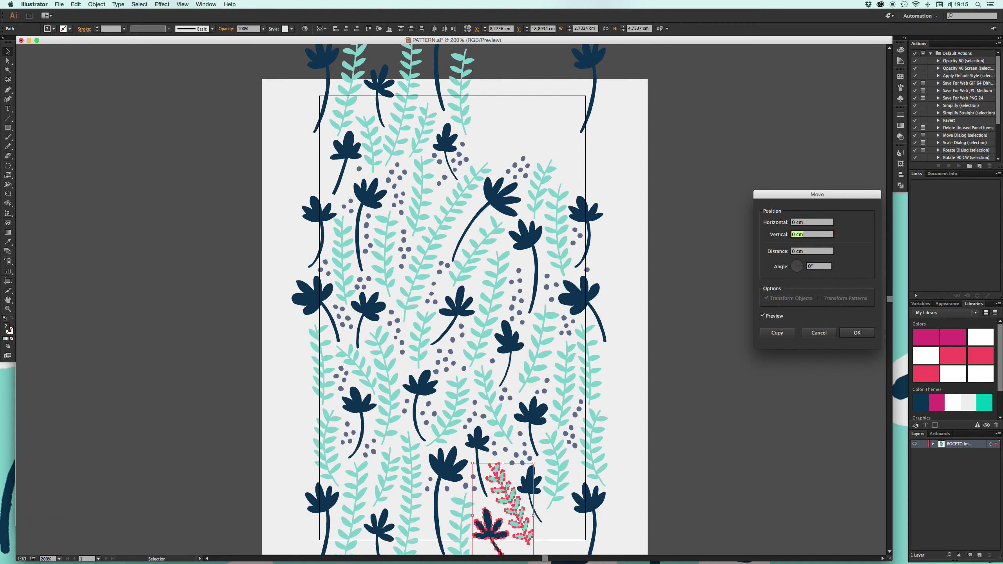
type("-20")
key("Tab")
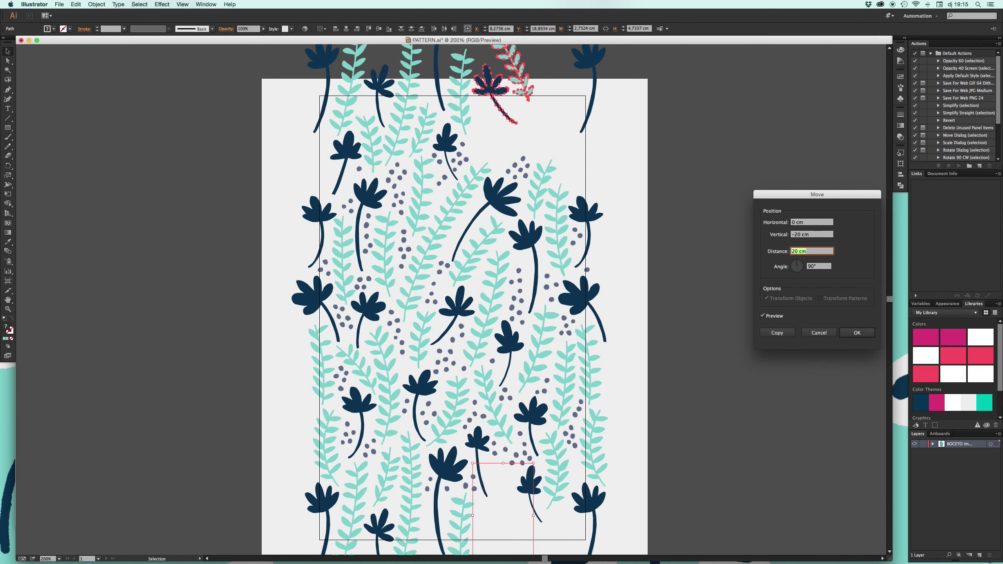
left_click(777, 333)
left_click(526, 105)
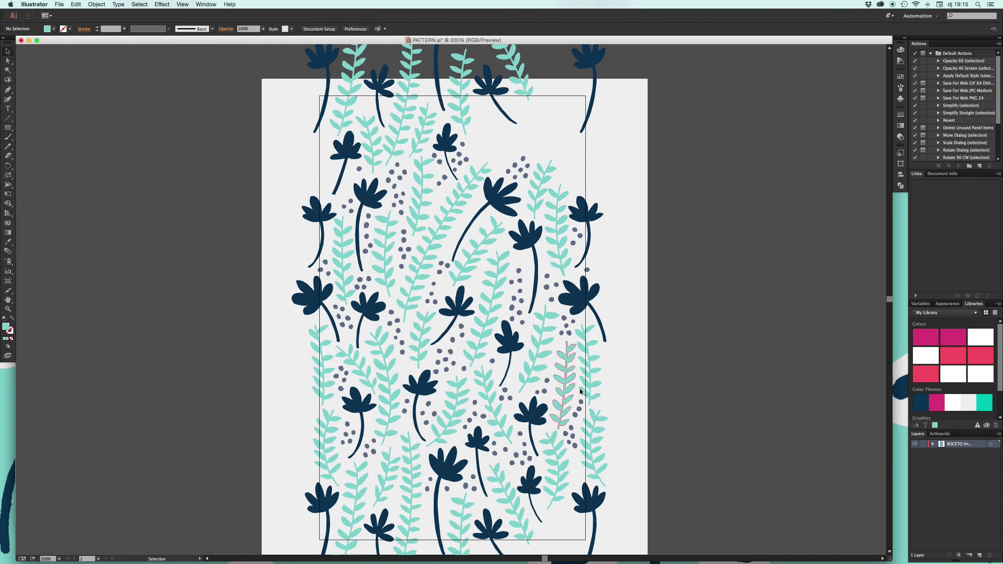
Step: Move a mint sprig near the top and tilt it about 34 degrees
mouse_move(601, 419)
left_mouse_down()
mouse_move(621, 374)
mouse_move(506, 95)
left_mouse_up()
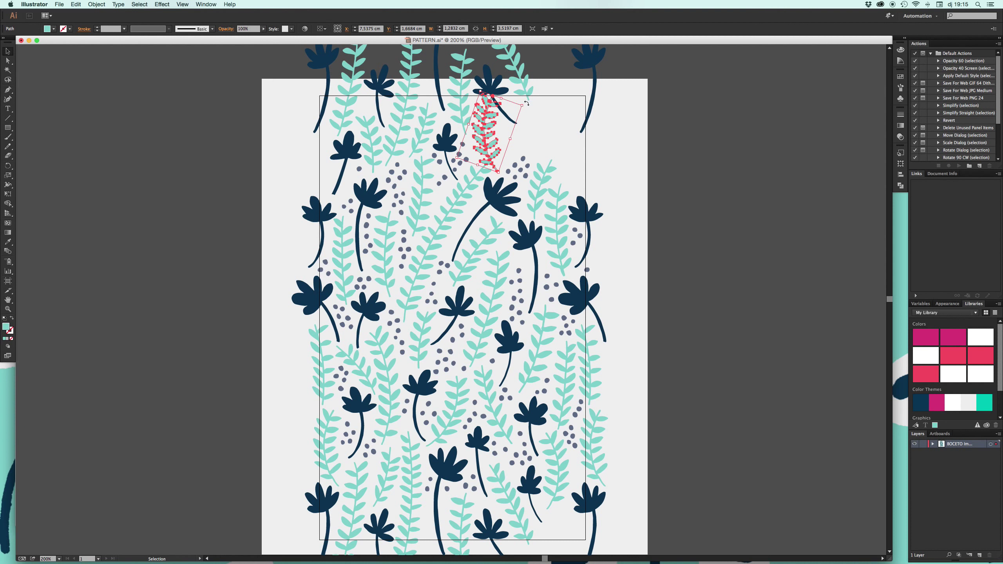
left_click_drag(526, 103, 516, 98)
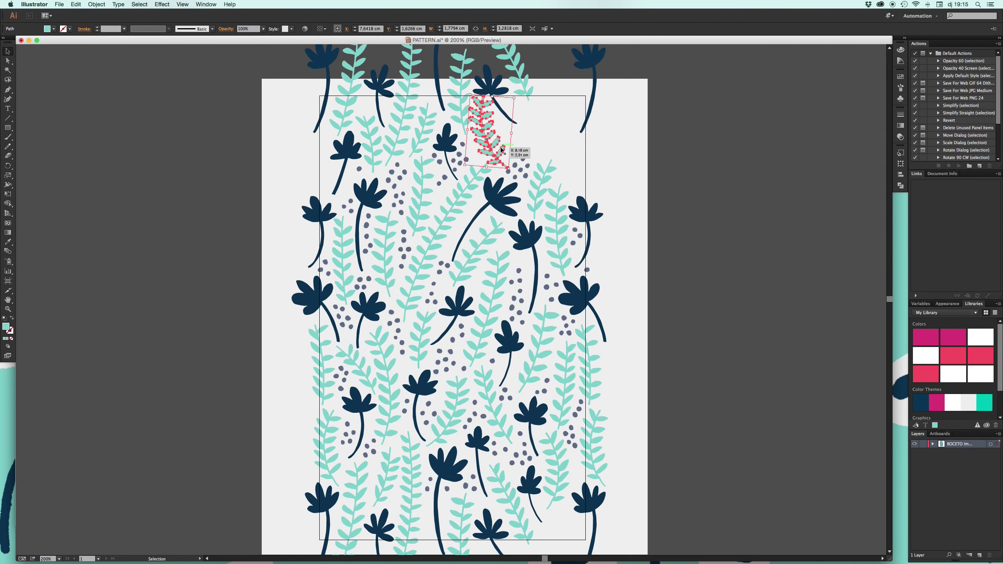
mouse_move(501, 149)
left_mouse_down()
mouse_move(509, 96)
mouse_move(526, 104)
left_mouse_up()
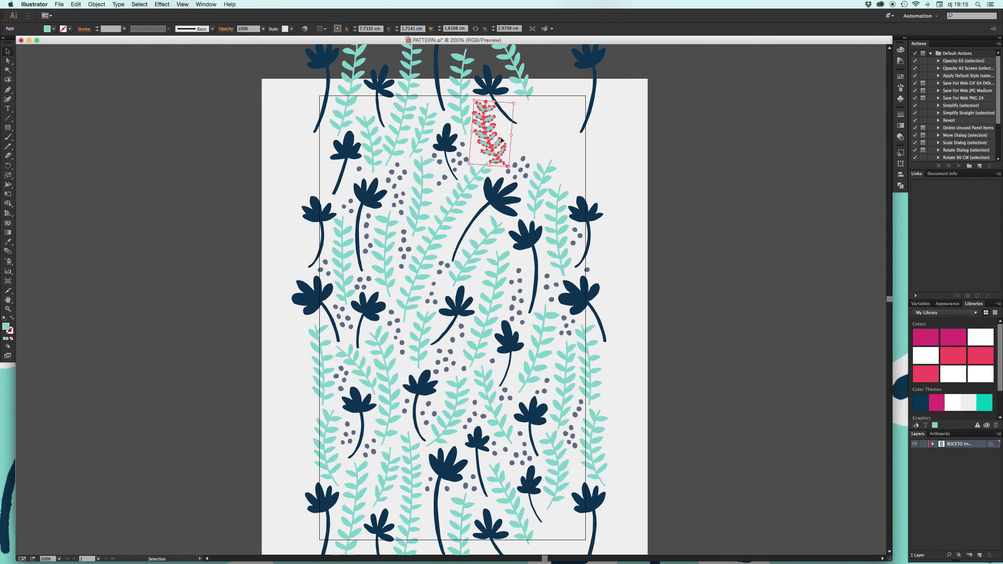
left_click(538, 146)
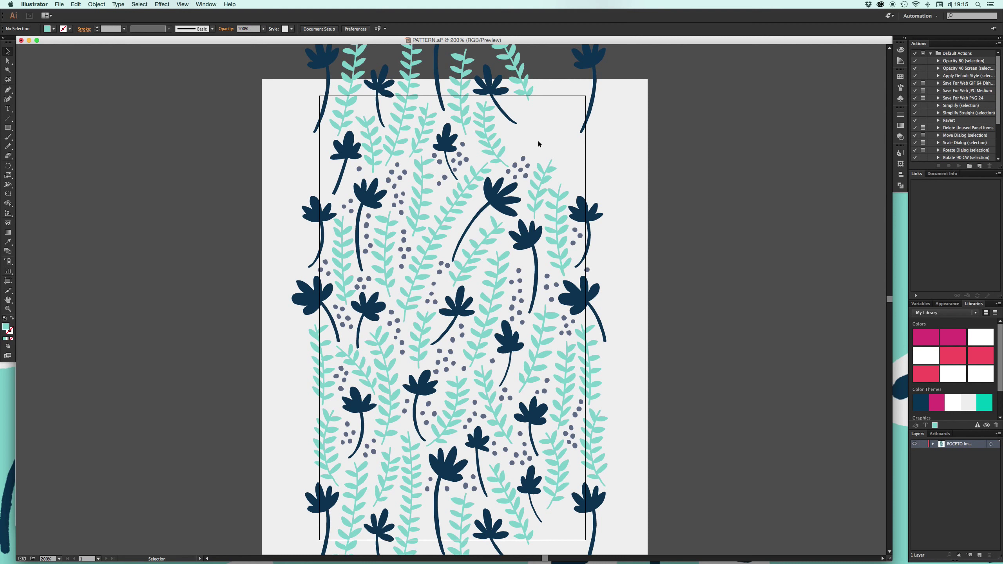
Step: Shift a grey dot cluster and a single dot into the top gaps, then save
mouse_move(518, 152)
left_mouse_down()
mouse_move(526, 168)
mouse_move(477, 150)
left_mouse_up()
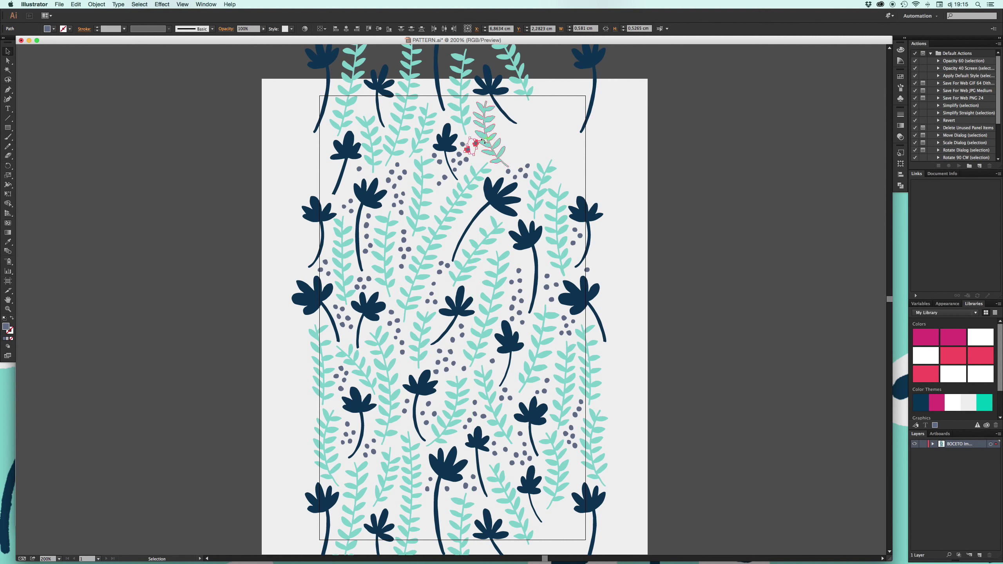
left_click(547, 141)
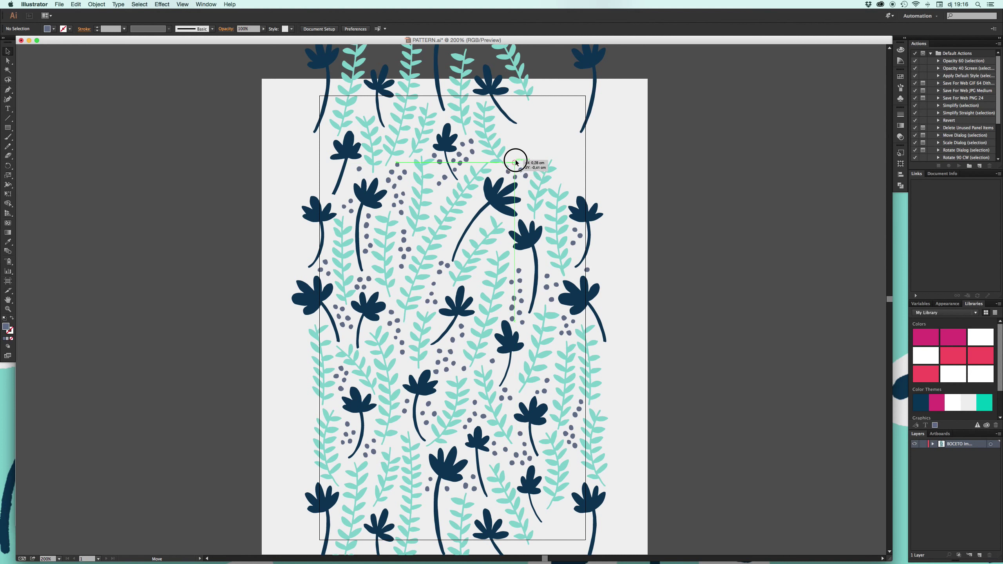
left_click_drag(510, 171, 516, 164)
left_click(530, 141)
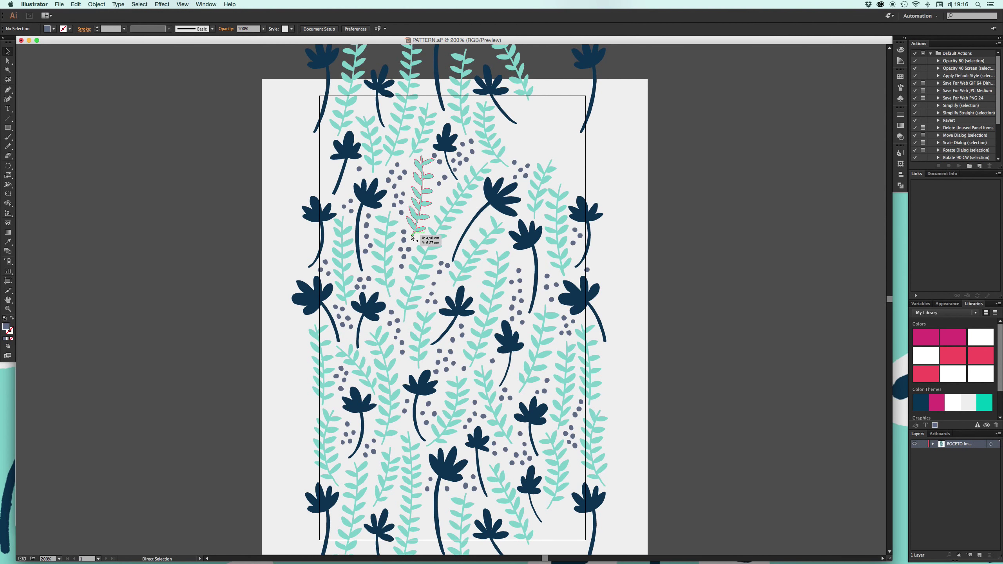
key("super+s")
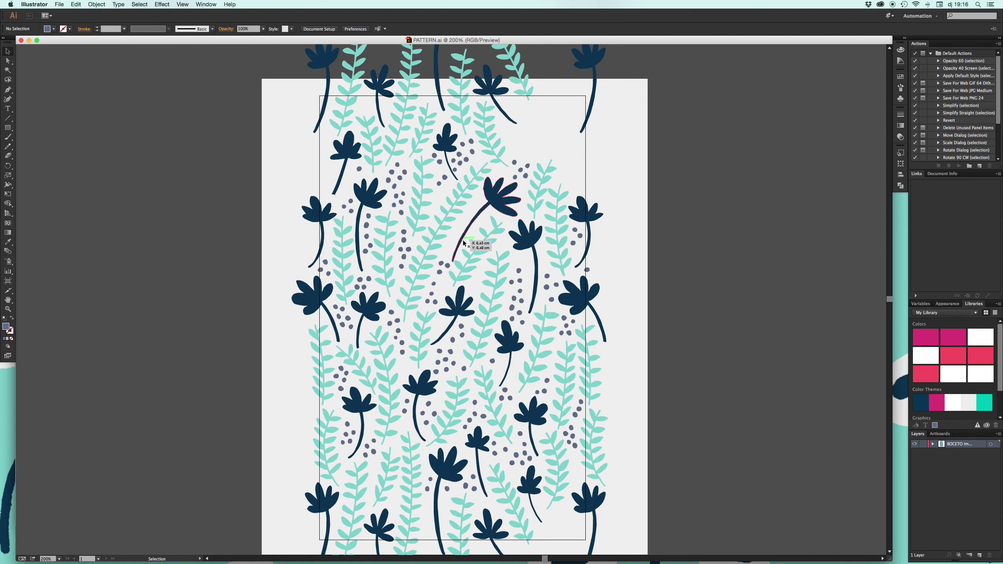
Step: Move and rotate the surplus mint fern, then delete it
left_click_drag(464, 243, 473, 268)
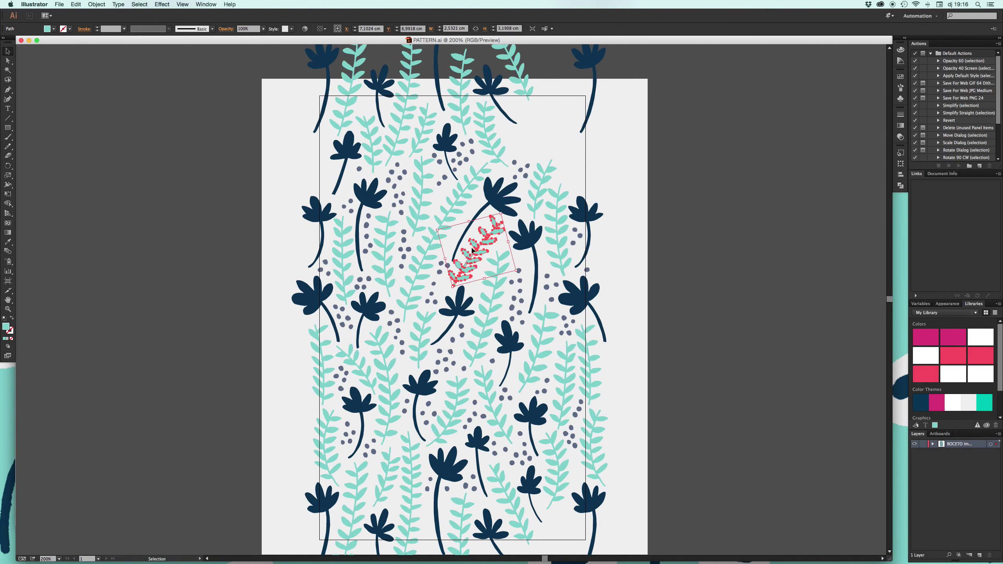
key("w")
key("v")
left_click_drag(503, 208, 500, 205)
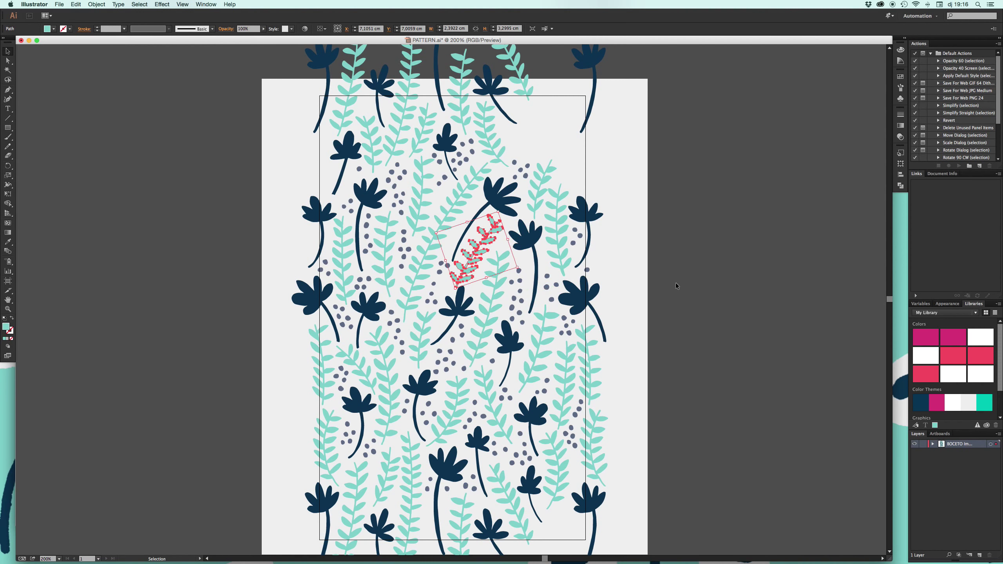
key("Delete")
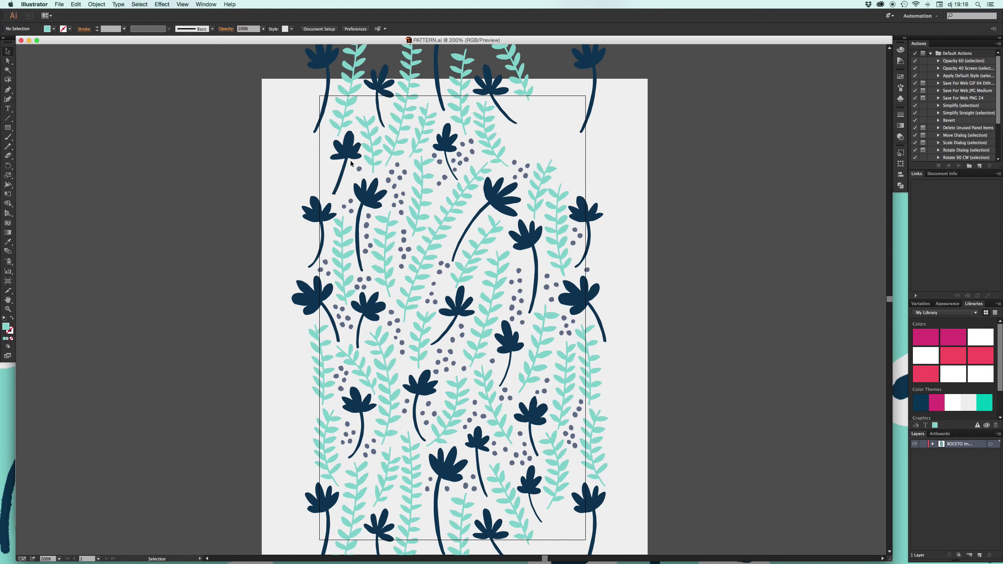
Step: Place a copy of a mint fern sprig at the tile's upper-left edge, nudged slightly left
scroll(569, 455, "down", 1)
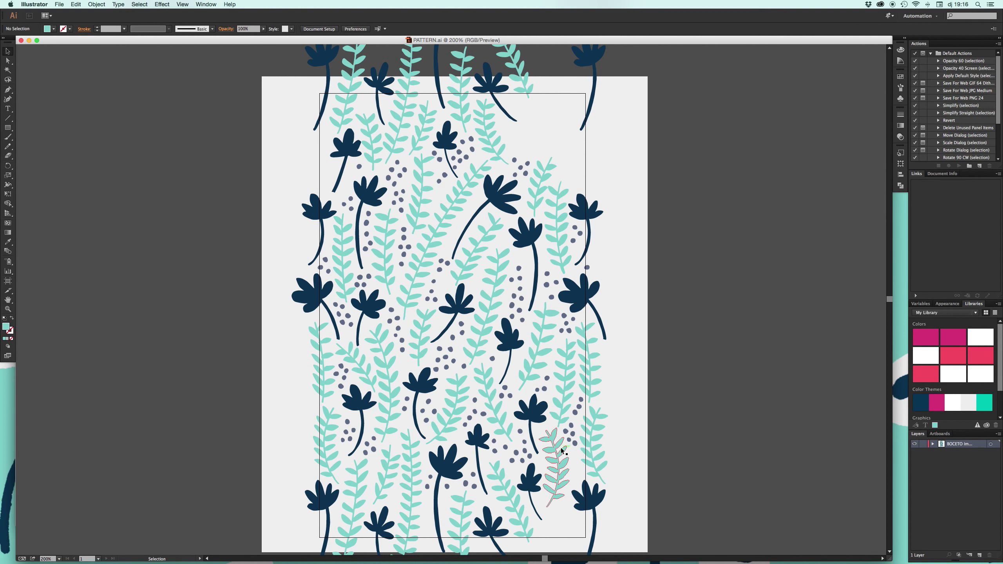
mouse_move(561, 448)
left_mouse_down()
mouse_move(638, 414)
mouse_move(323, 149)
mouse_move(288, 147)
mouse_move(328, 153)
mouse_move(334, 128)
left_mouse_up()
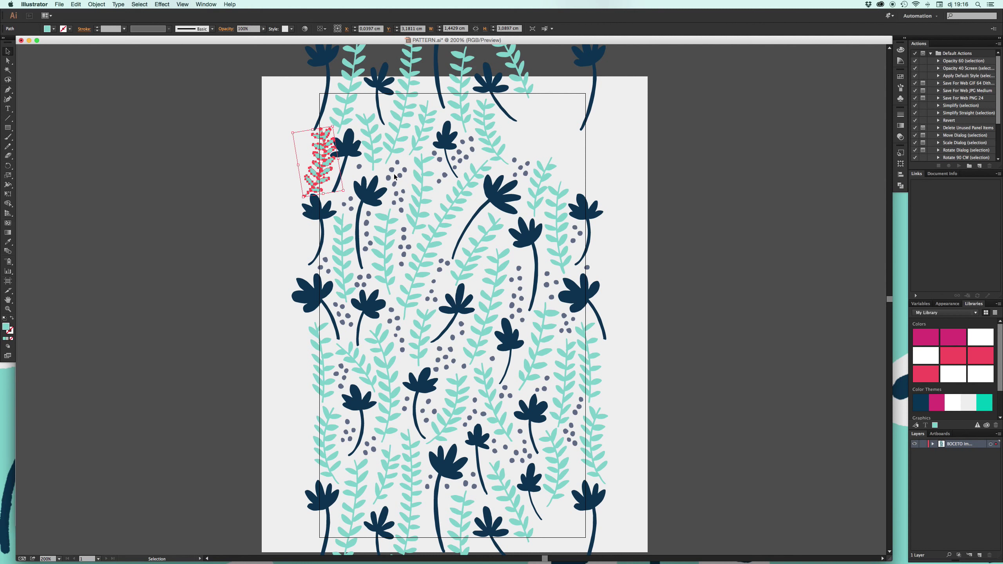
key("Left")
key("Left")
key("Left")
key("Left")
key("Left")
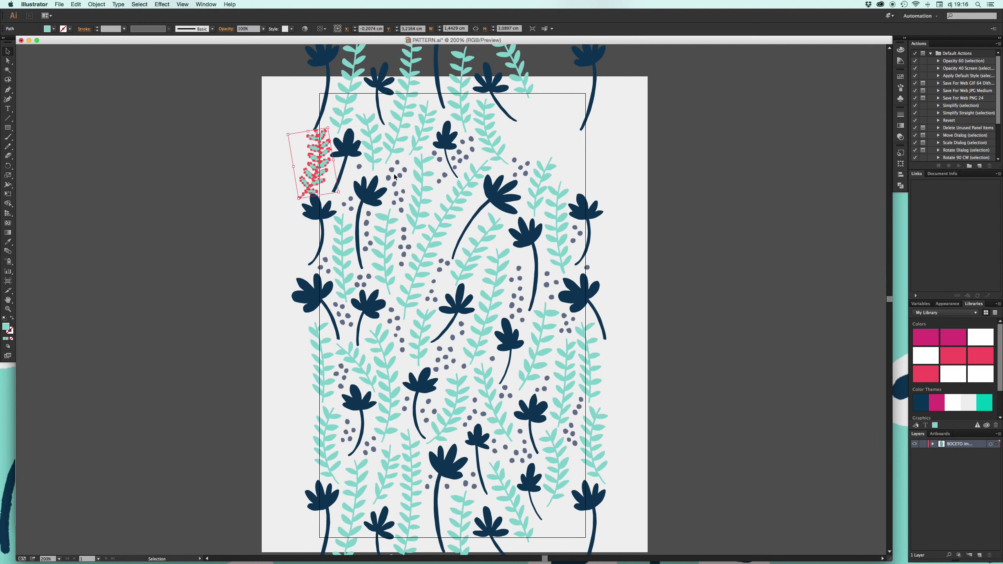
key("Left")
key("Left")
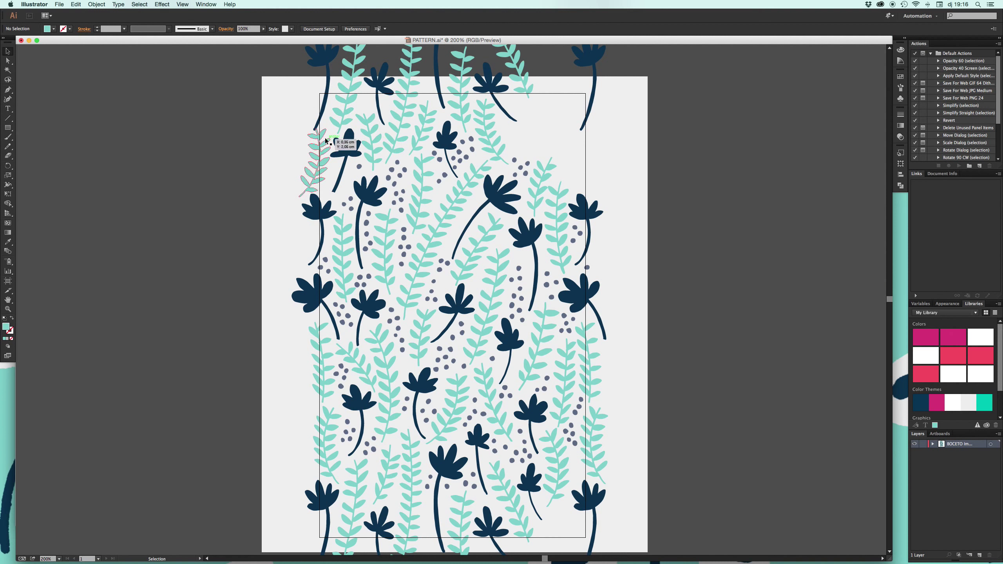
Step: Rotate the left-edge fern sprig so it tilts more steeply
left_click_drag(332, 127, 327, 141)
scroll(320, 139, "right", 5)
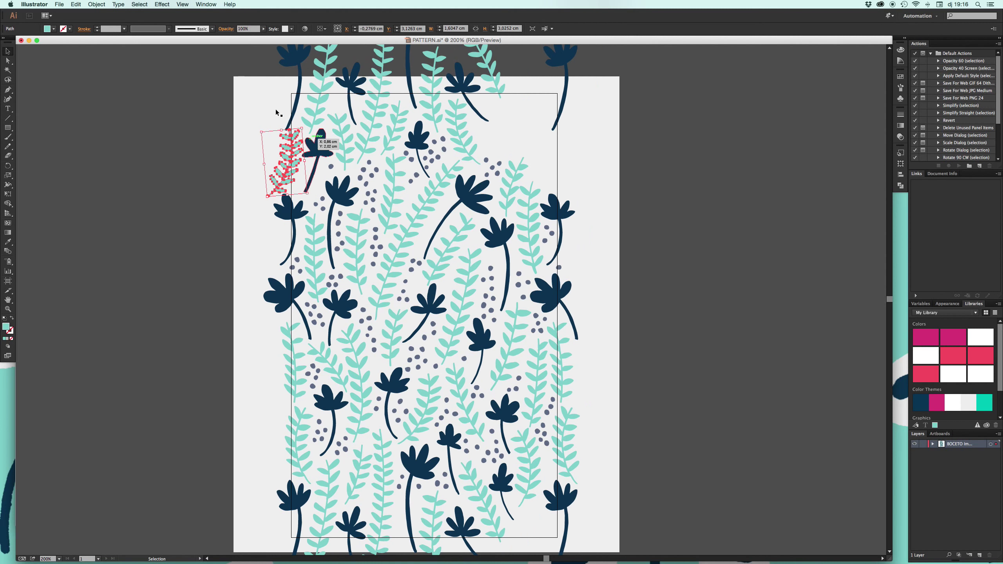
scroll(249, 100, "right", 2)
left_click(175, 115)
left_click_drag(173, 117, 187, 111)
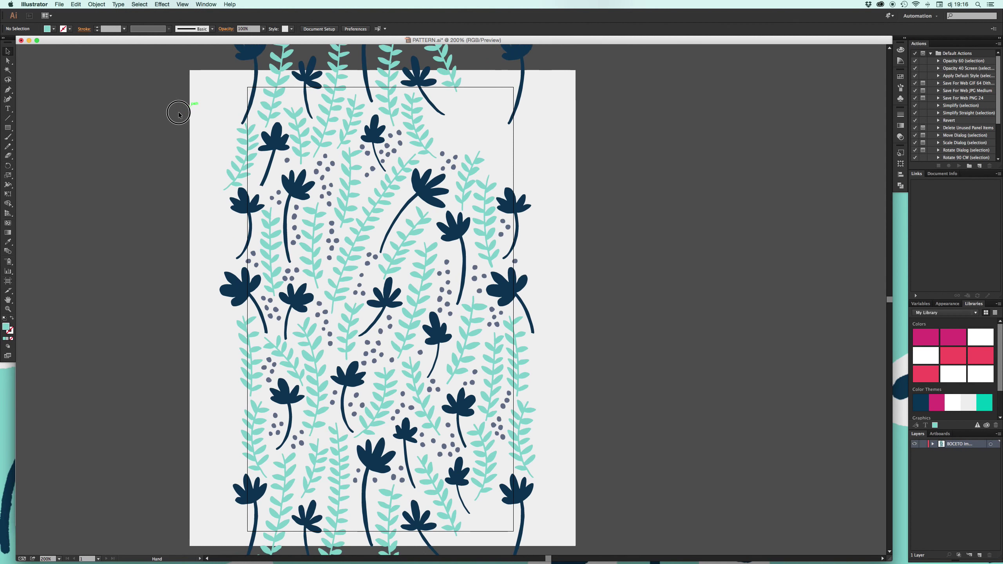
left_click(243, 154)
left_click_drag(259, 117, 272, 128)
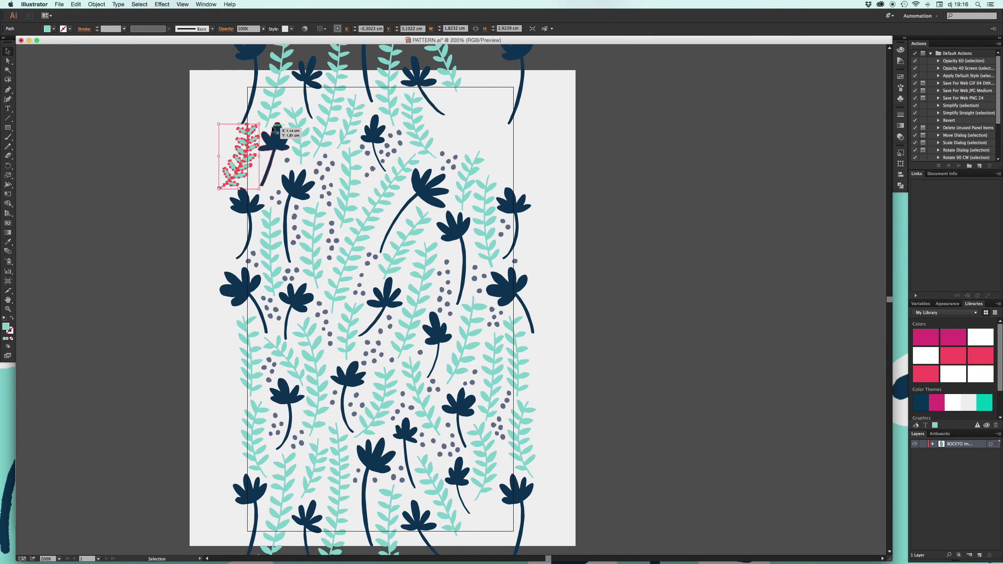
scroll(213, 107, "right", 1)
left_click(162, 91)
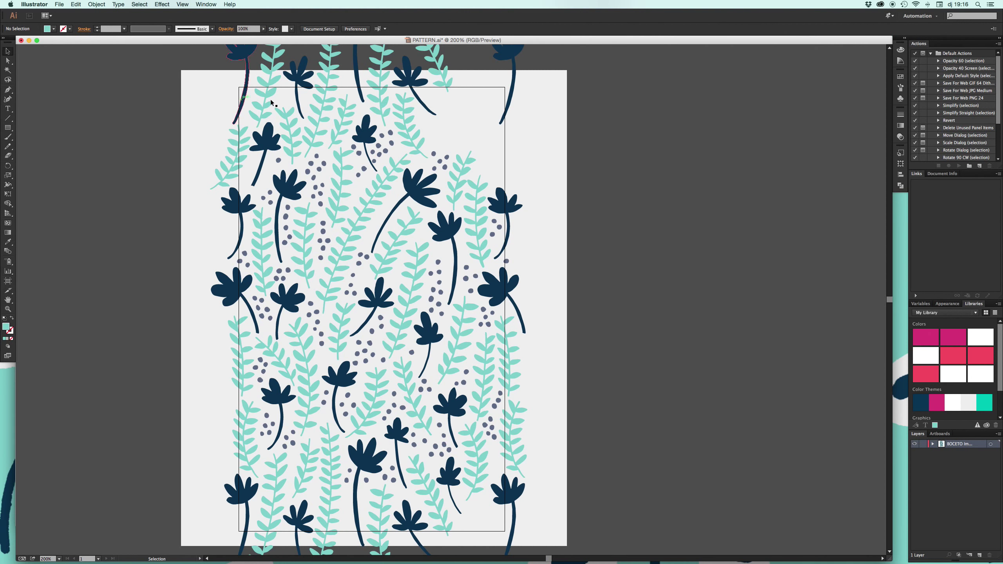
Step: Copy the left-edge fern with a Move of 12 cm horizontal, 0 cm vertical
left_click(232, 158)
left_click(97, 4)
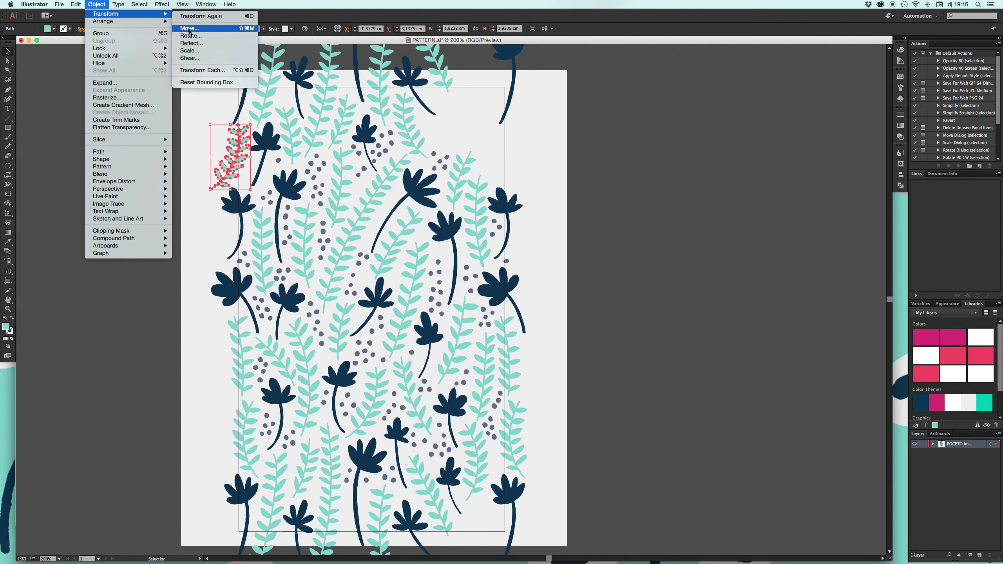
left_click(189, 29)
type("1")
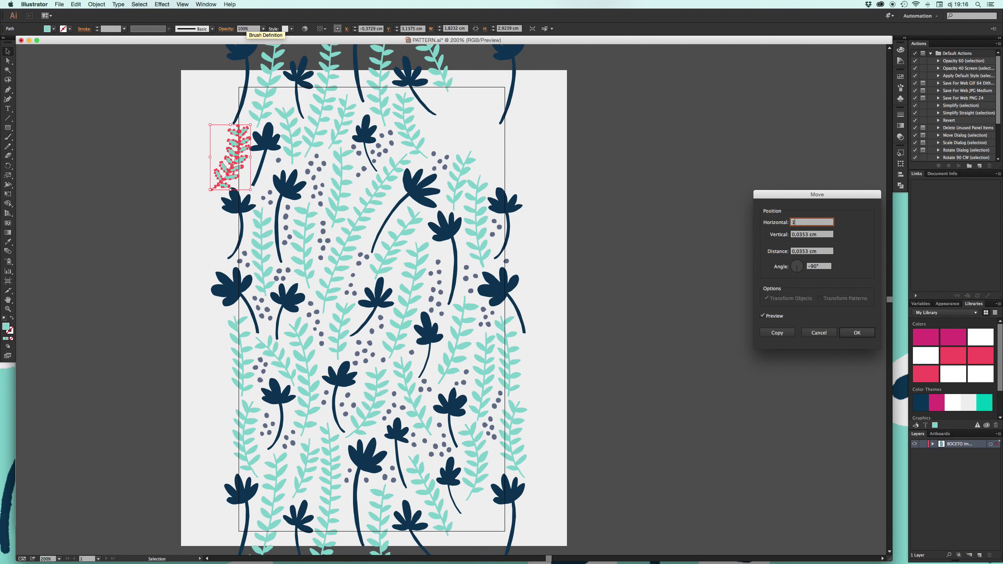
type("2")
key("Tab")
type("0")
key("Tab")
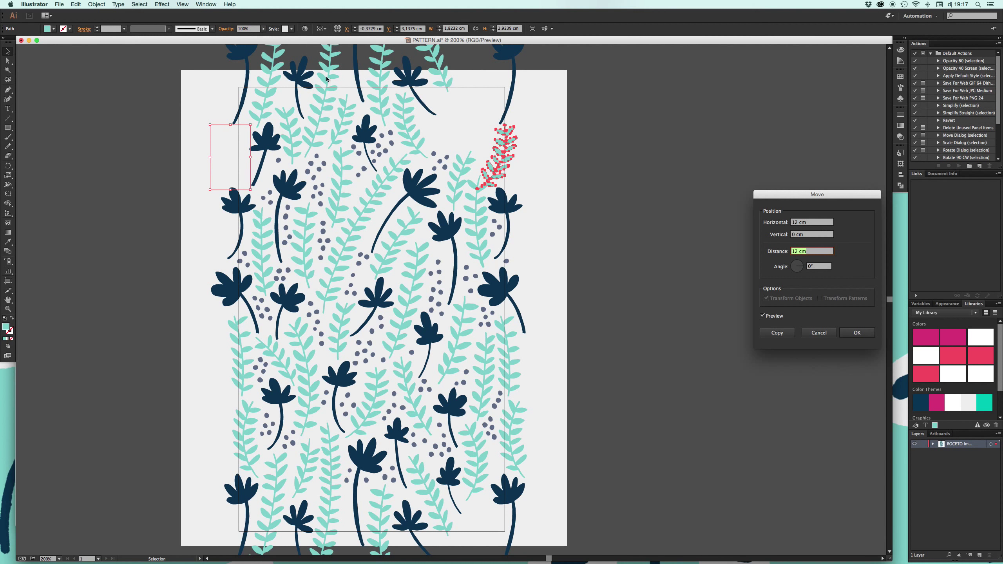
left_click(789, 329)
left_click(626, 176)
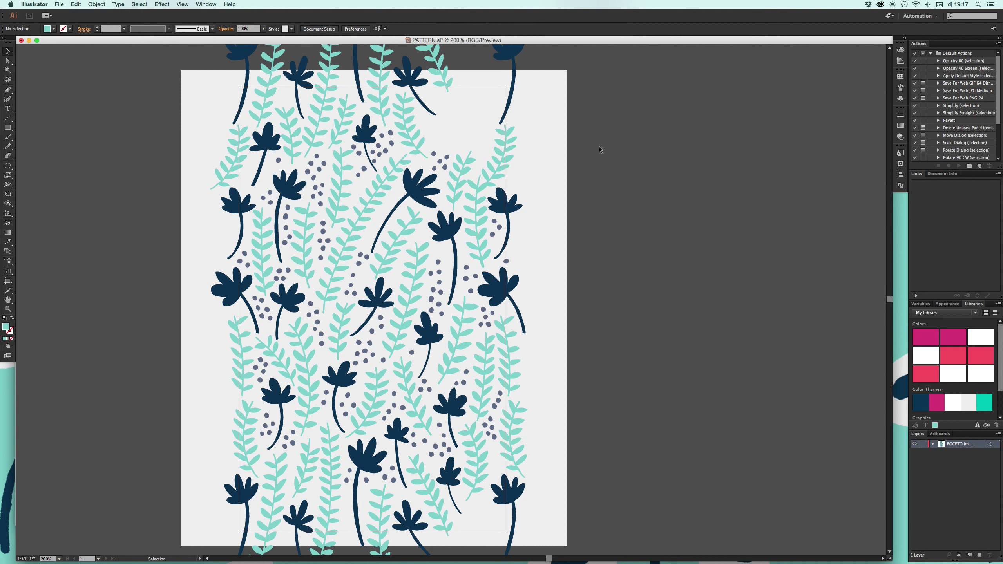
Step: Scale down the lower fern sprig beside the right-edge navy flower
key("ctrl+plus")
key("ctrl+plus")
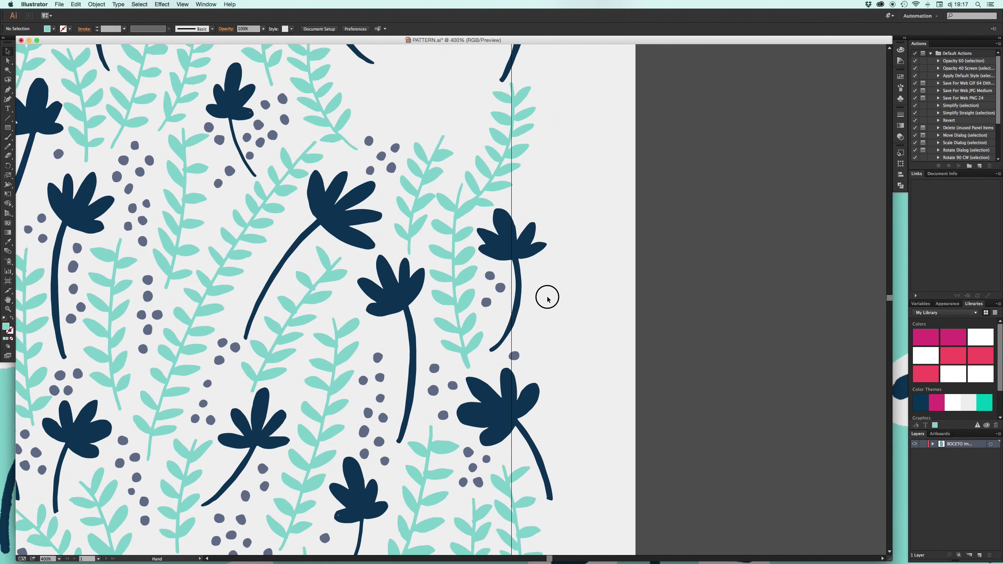
left_click(438, 241)
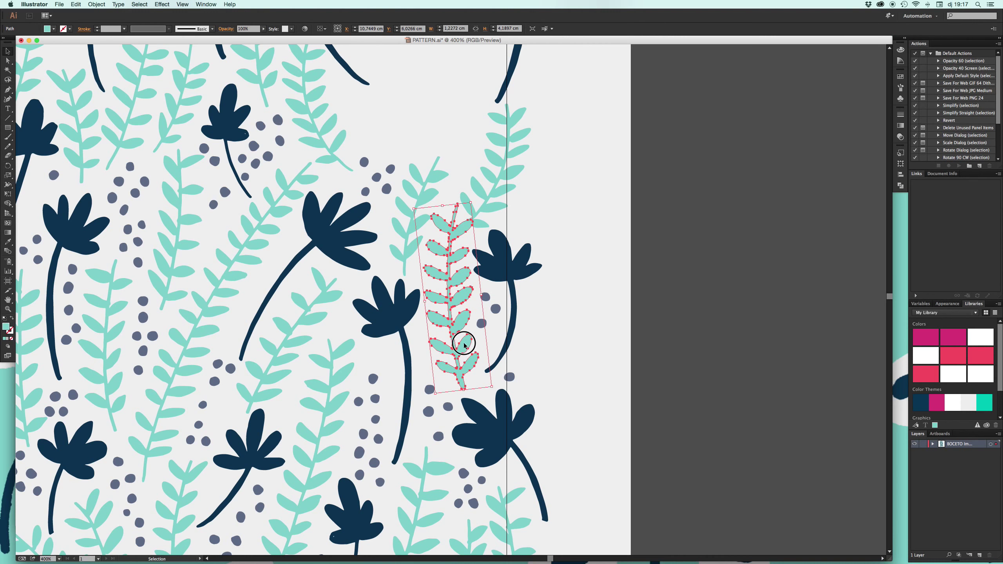
left_click(470, 203, "shift")
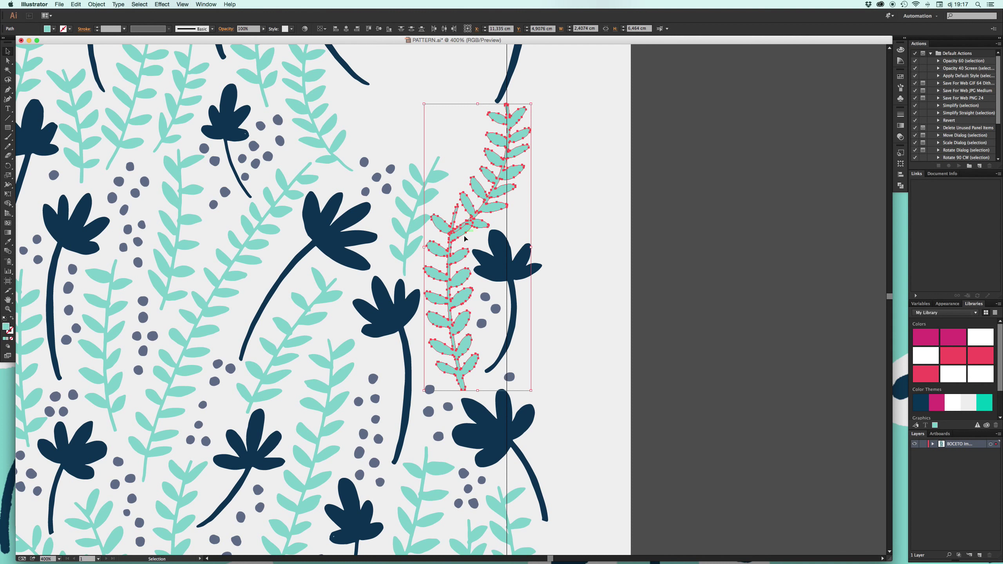
left_click(447, 170)
left_click(454, 224)
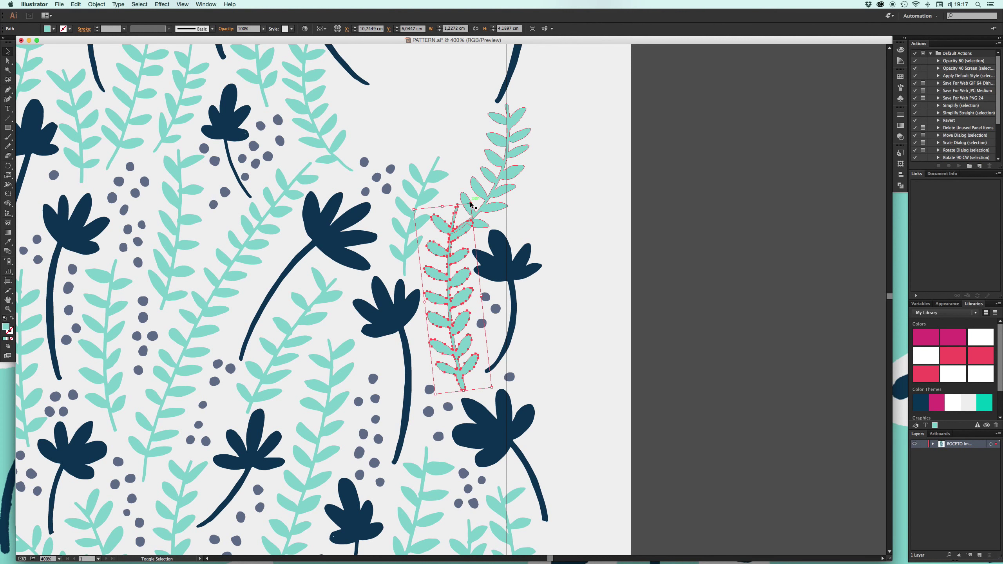
left_click_drag(470, 203, 465, 235)
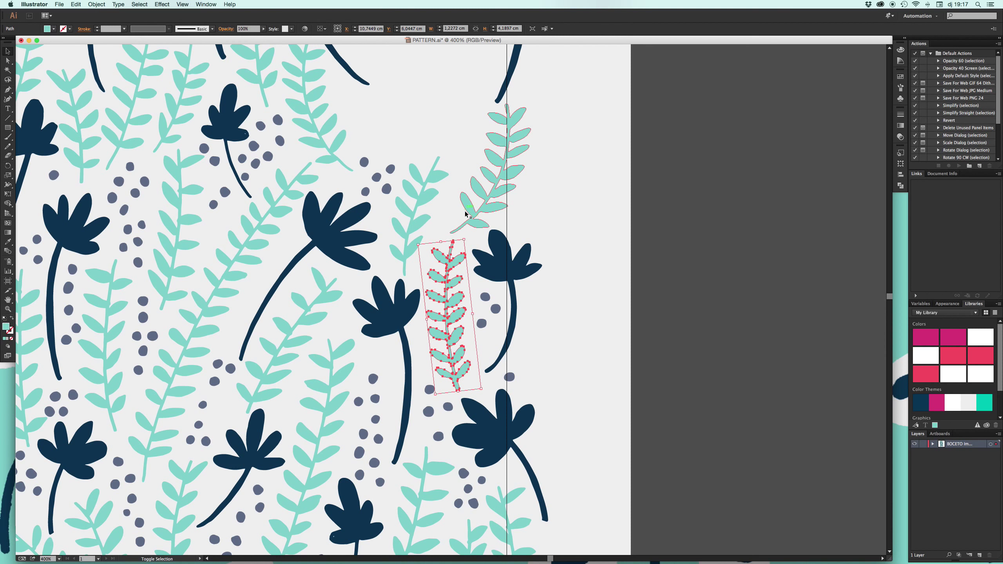
left_click(641, 229)
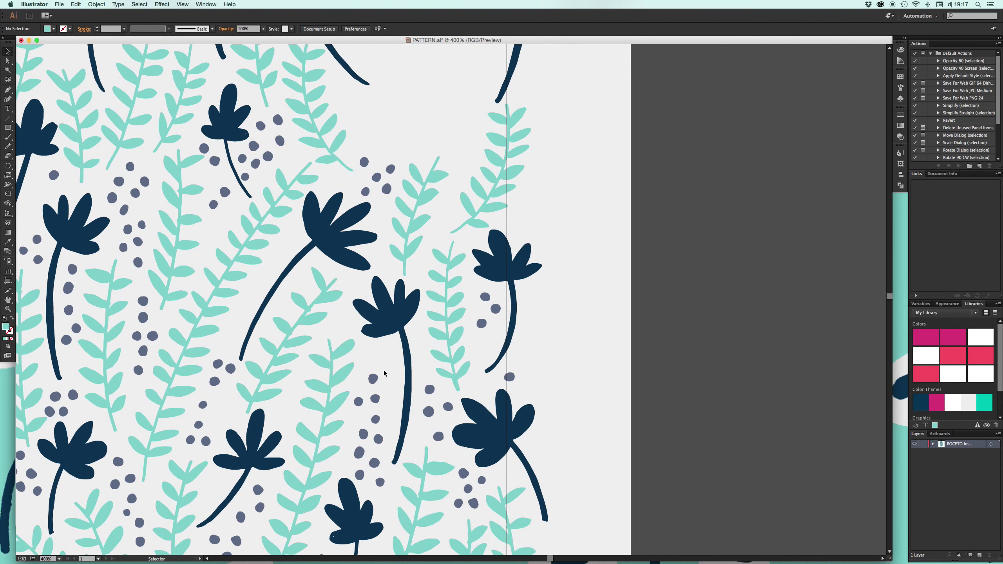
Step: Move grey dots into the gap beside the large lower-centre navy flower
left_click_drag(373, 379, 390, 411)
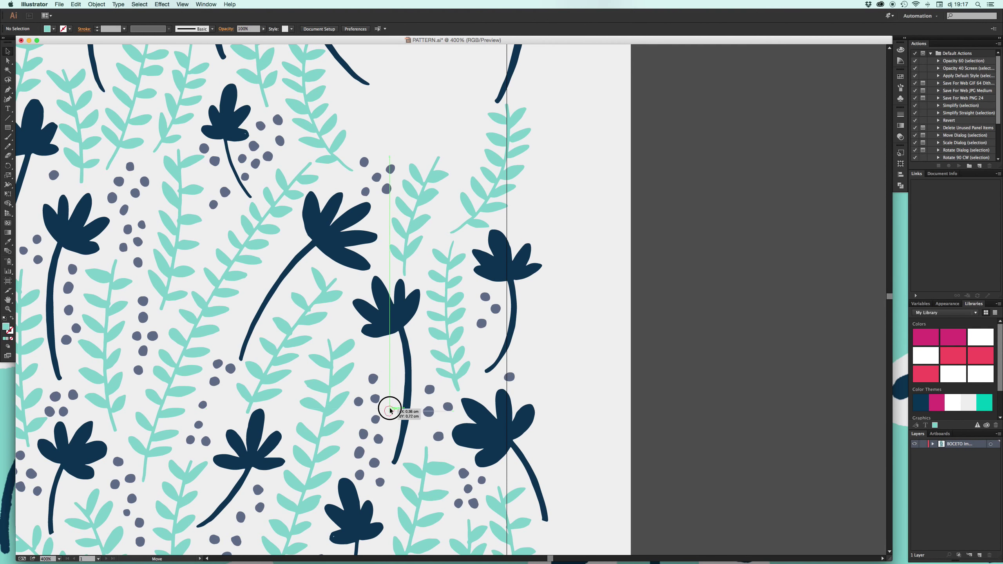
mouse_move(359, 403)
left_mouse_down()
mouse_move(386, 433)
mouse_move(393, 364)
mouse_move(385, 335)
mouse_move(390, 363)
left_mouse_up()
left_click(363, 393)
left_click(387, 437)
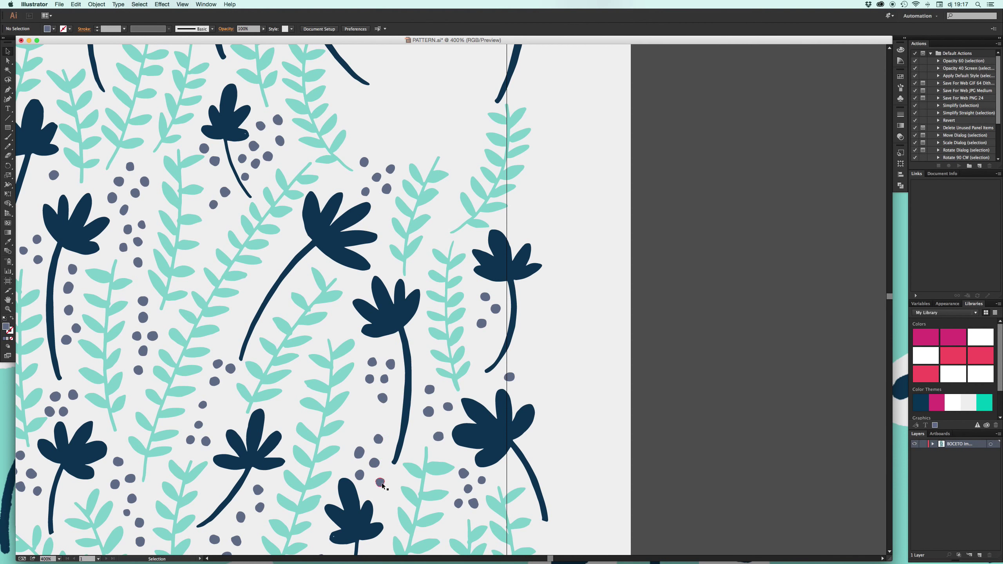
left_click_drag(381, 483, 377, 481)
left_click_drag(379, 439, 374, 442)
left_click(376, 410)
scroll(375, 410, "left", 2)
mouse_move(463, 412)
left_mouse_down()
mouse_move(457, 425)
mouse_move(472, 431)
mouse_move(463, 399)
left_mouse_up()
Step: Reposition several grey dots into nearby empty space, tightening them into a cluster
scroll(252, 408, "down", 2)
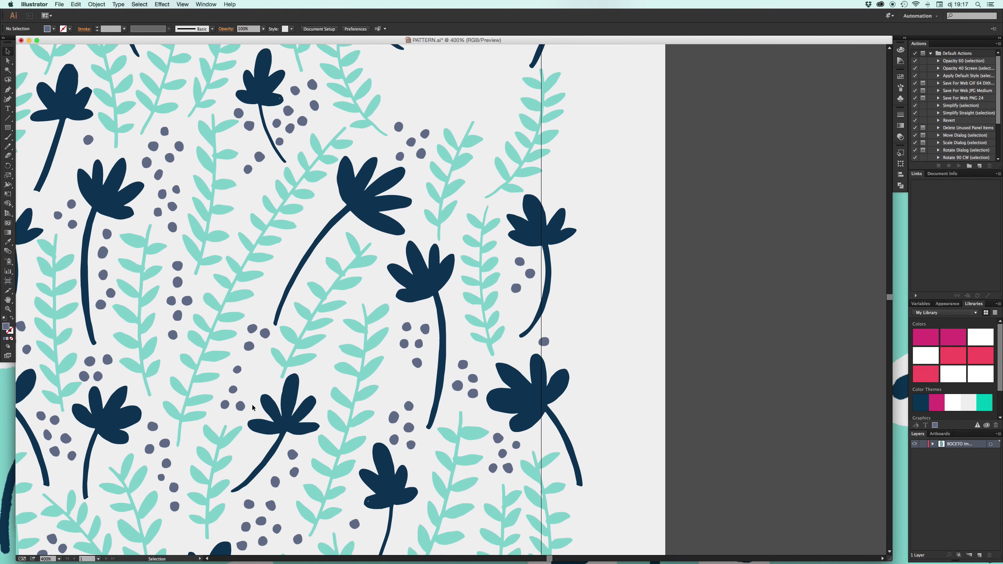
left_click_drag(244, 369, 265, 314)
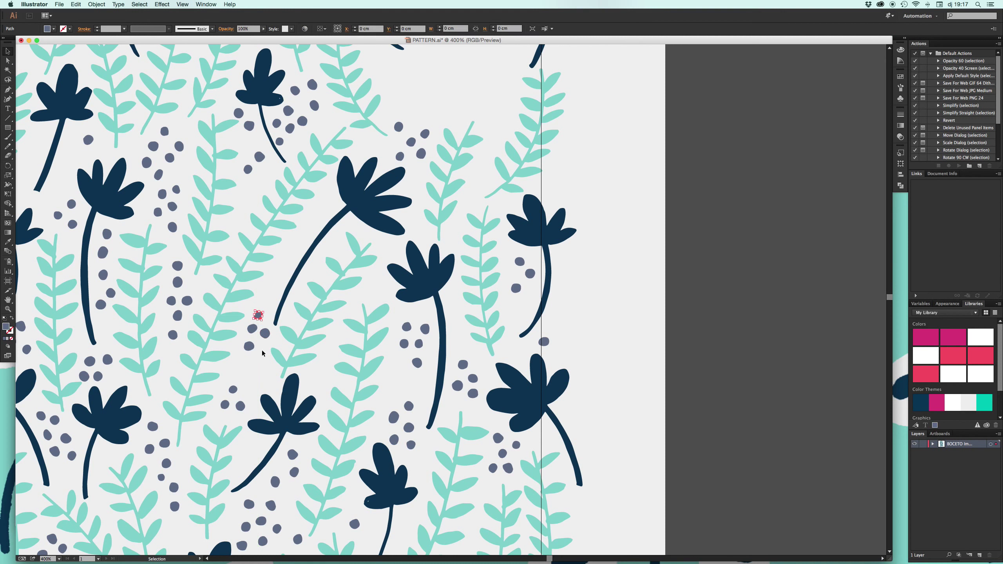
scroll(257, 411, "down", 4)
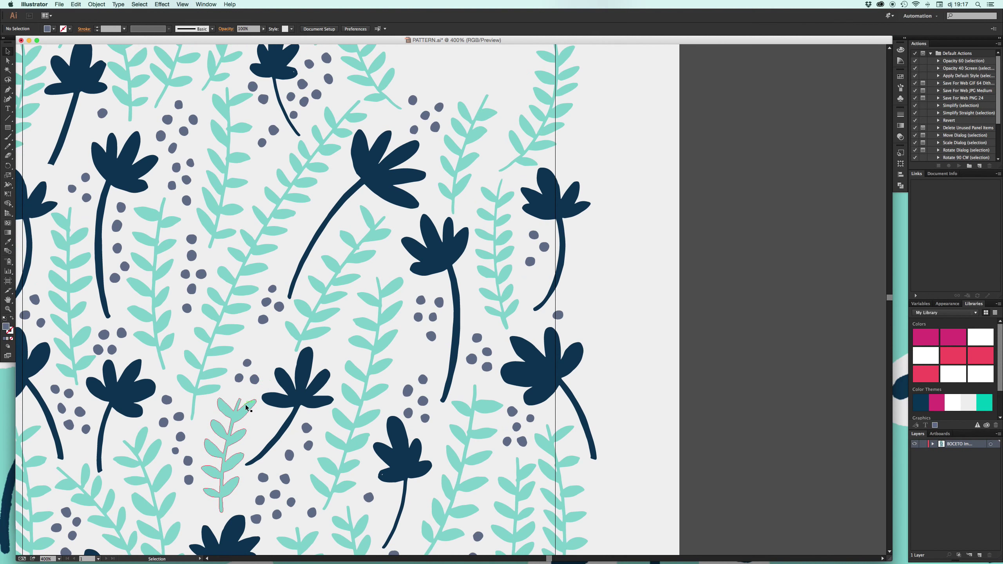
left_click_drag(313, 471, 390, 451)
left_click_drag(291, 407, 384, 461)
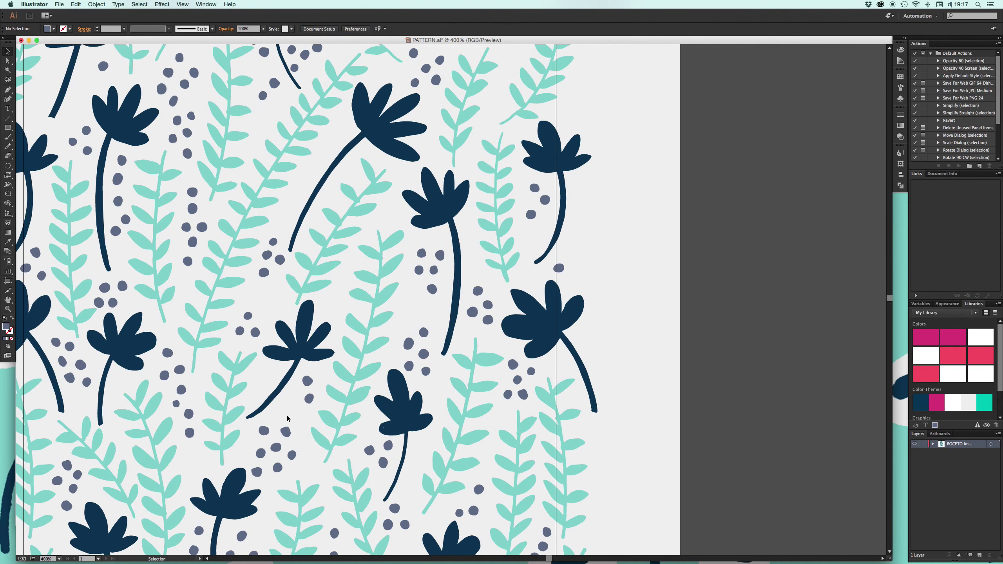
left_click_drag(267, 430, 295, 394)
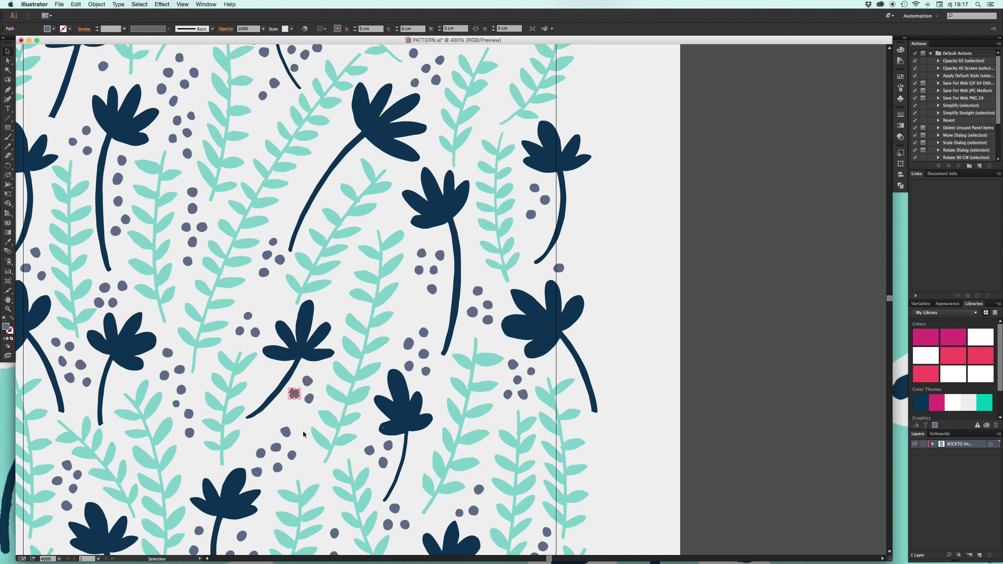
mouse_move(275, 435)
left_mouse_down()
mouse_move(230, 444)
mouse_move(236, 461)
mouse_move(232, 447)
left_mouse_up()
scroll(291, 418, "down", 2)
scroll(291, 419, "down", 2)
scroll(291, 418, "down", 1)
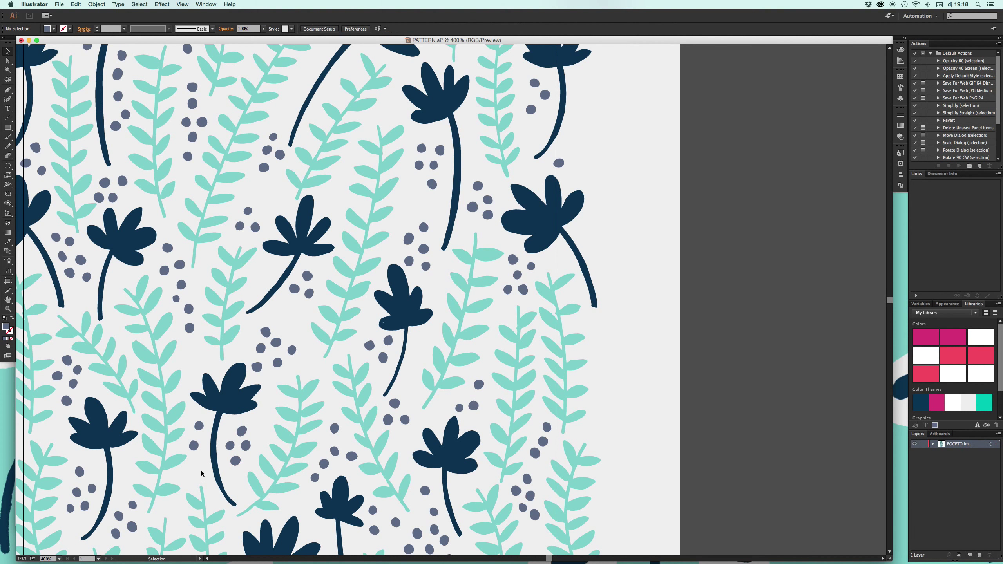
scroll(360, 450, "down", 1)
mouse_move(359, 451)
left_mouse_down()
mouse_move(350, 443)
mouse_move(333, 455)
left_mouse_up()
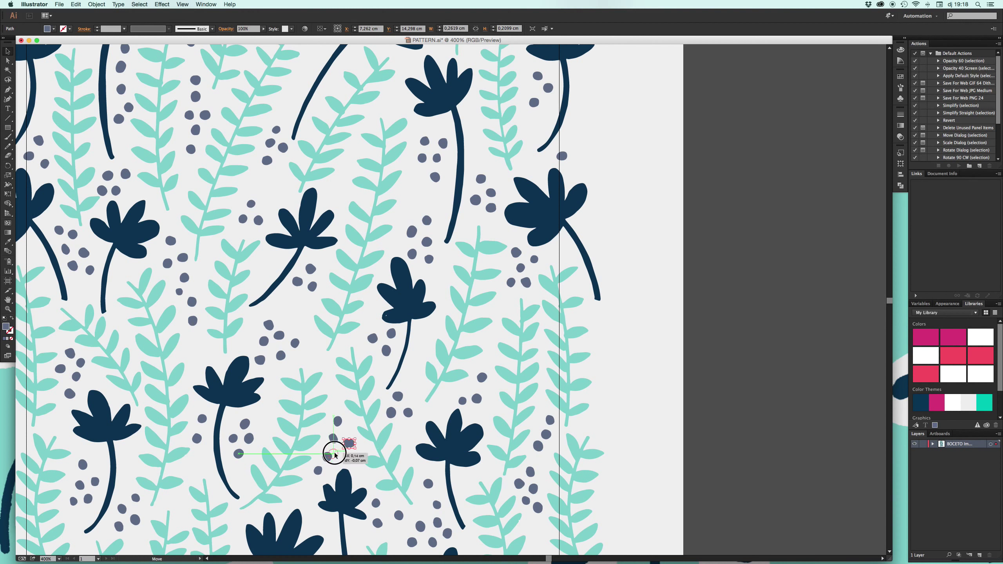
left_click(346, 460)
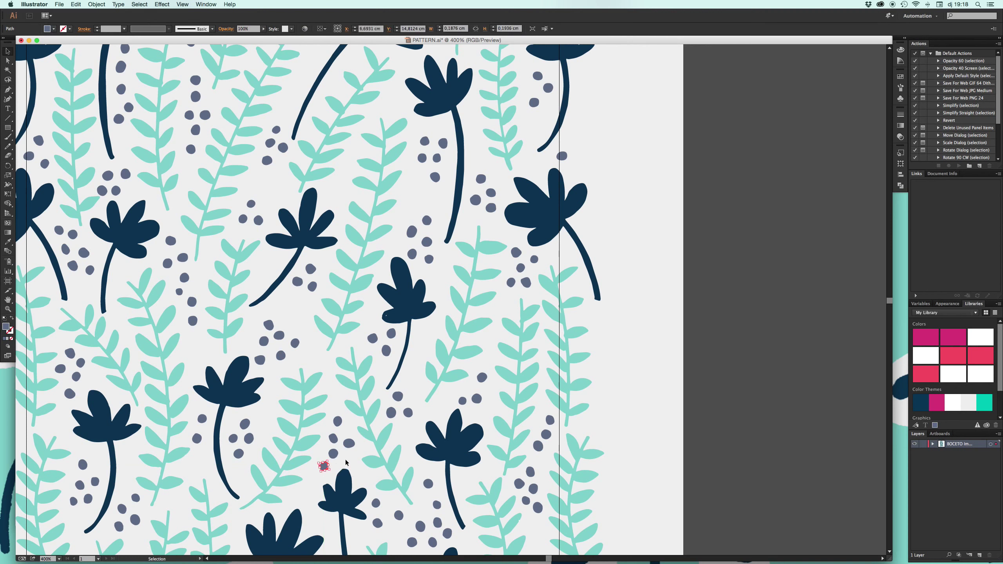
Step: Fine-tune the remaining grey dots in the lower cluster, deselecting after each move
scroll(356, 478, "down", 2)
left_click_drag(378, 464, 384, 484)
left_click(425, 492)
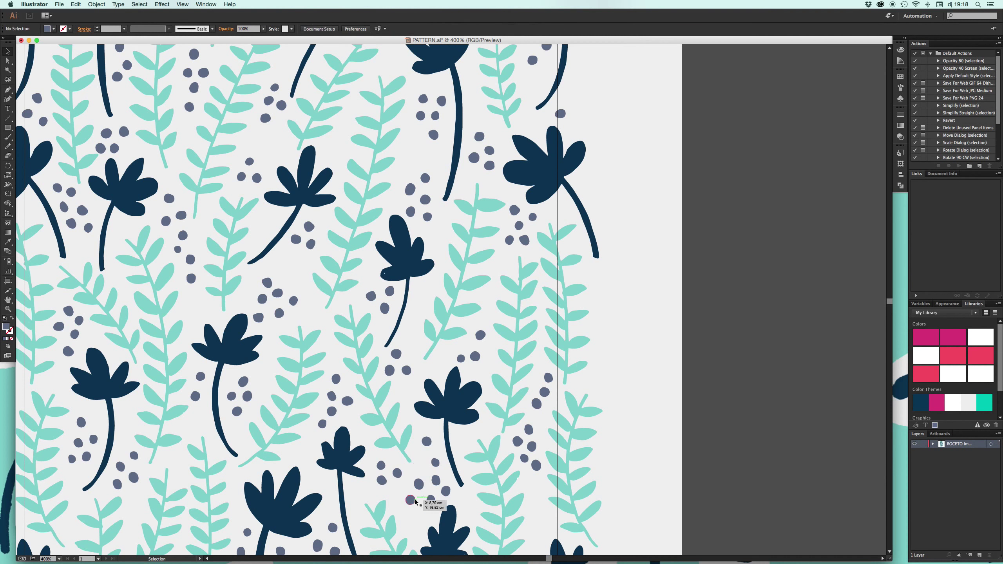
left_click_drag(419, 512, 416, 495)
left_click(427, 475)
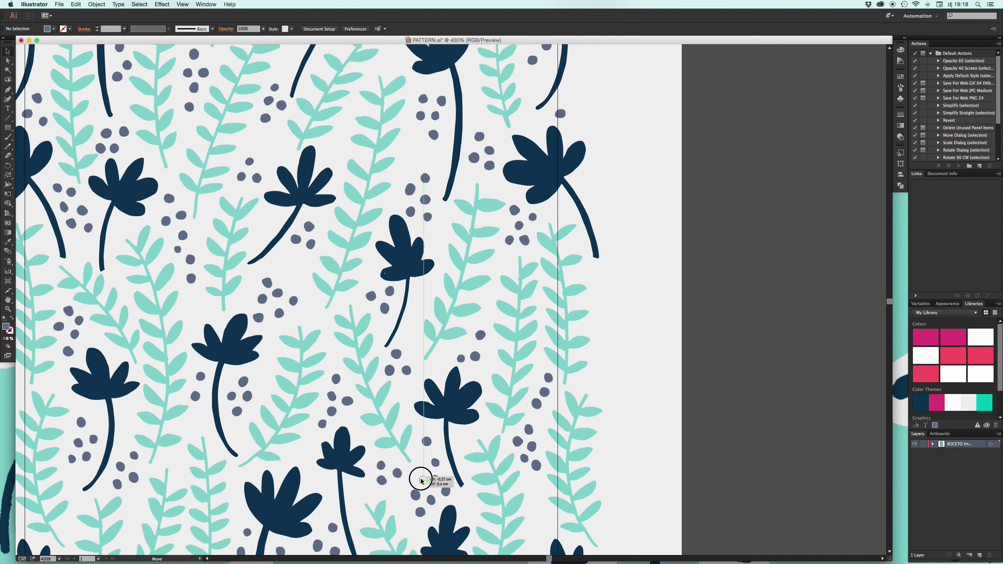
left_click_drag(430, 446, 434, 464)
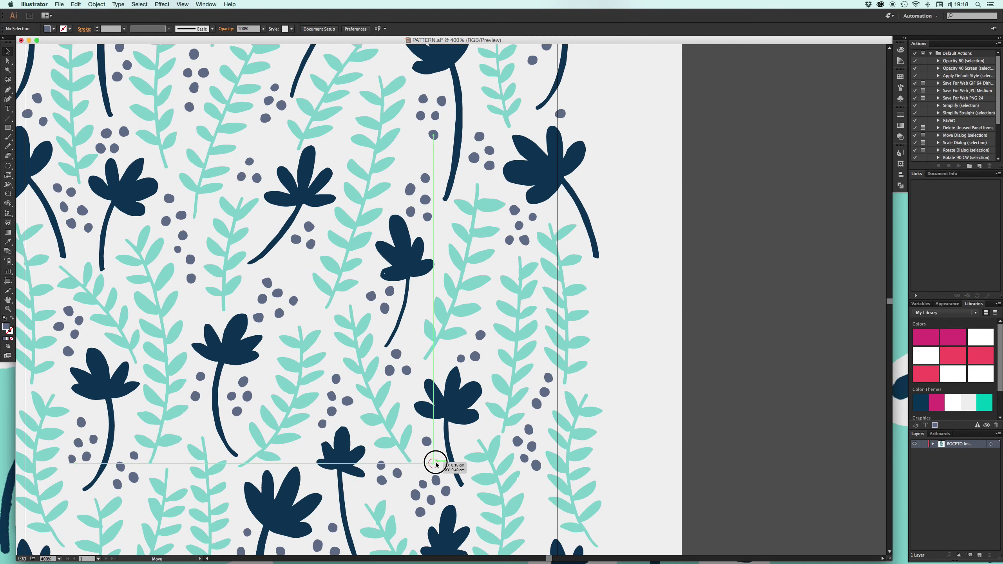
scroll(425, 446, "down", 5)
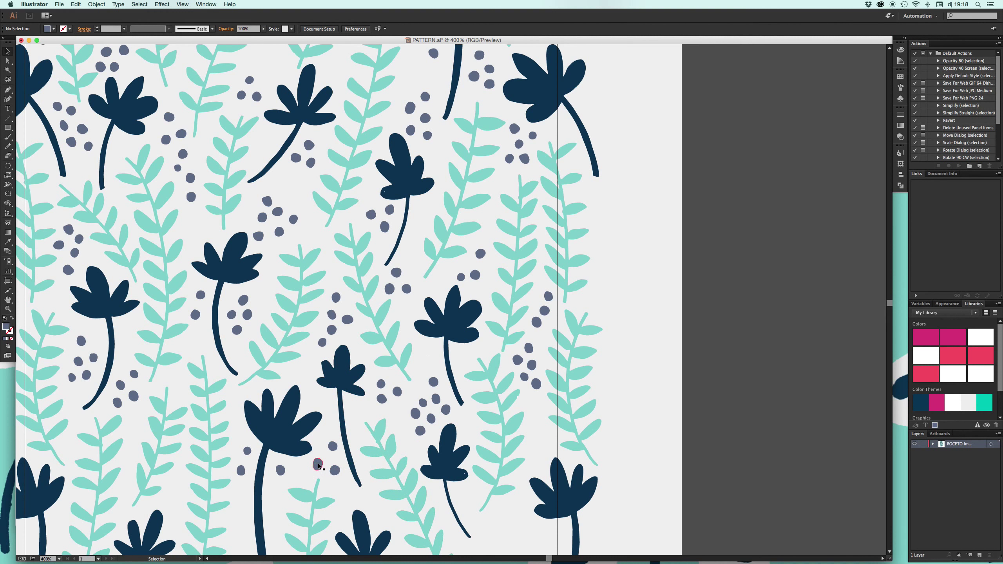
mouse_move(318, 466)
left_mouse_down()
mouse_move(328, 441)
mouse_move(336, 465)
mouse_move(274, 492)
mouse_move(292, 475)
left_mouse_up()
left_click(300, 466)
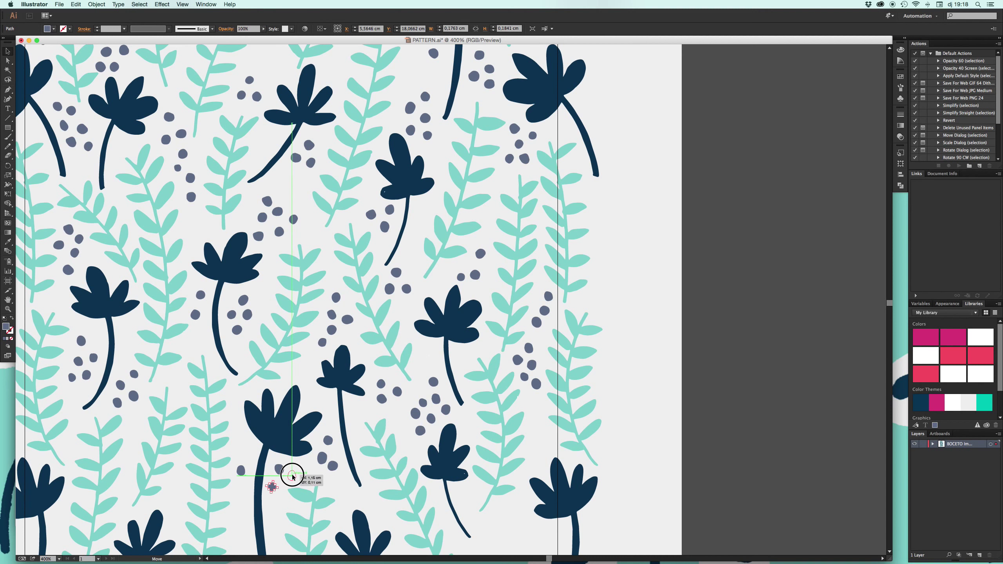
left_click(249, 453)
scroll(249, 454, "down", 3)
scroll(249, 454, "left", 3)
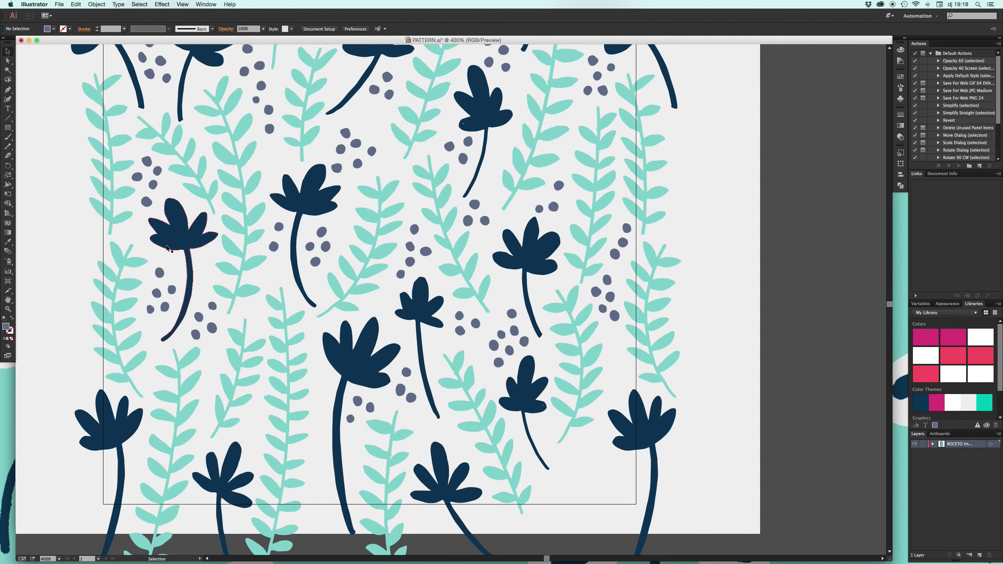
Step: Duplicate the four-dot grey cluster down into a gap and nudge its dots
left_click_drag(138, 176, 137, 176)
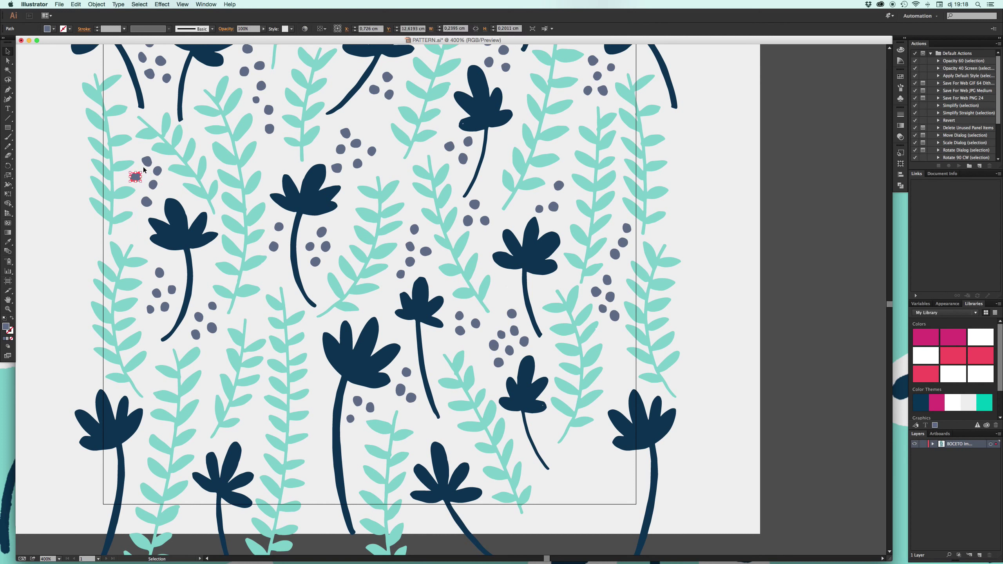
mouse_move(314, 261)
left_mouse_down()
mouse_move(332, 364)
mouse_move(257, 445)
left_mouse_up()
left_click(357, 253, "shift")
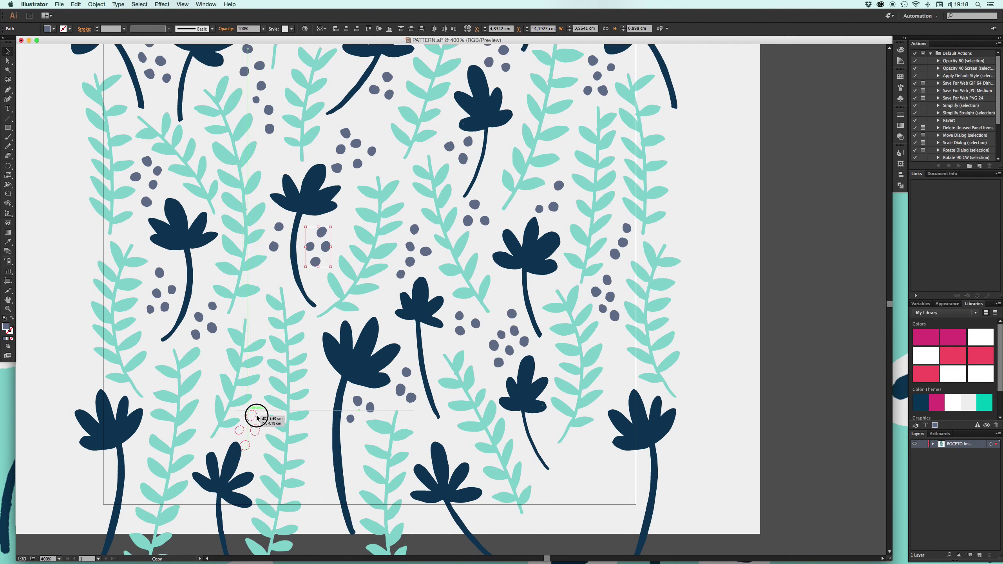
mouse_move(257, 445)
left_mouse_down()
mouse_move(255, 415)
mouse_move(256, 443)
mouse_move(245, 435)
mouse_move(253, 415)
mouse_move(258, 430)
left_mouse_up()
left_click(322, 431)
left_click(316, 416)
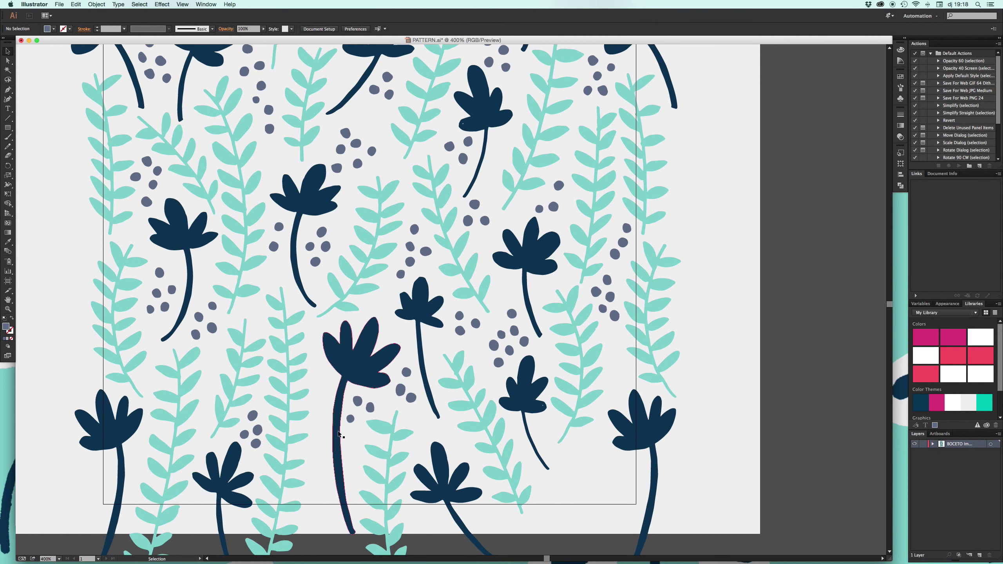
left_click_drag(351, 419, 354, 416)
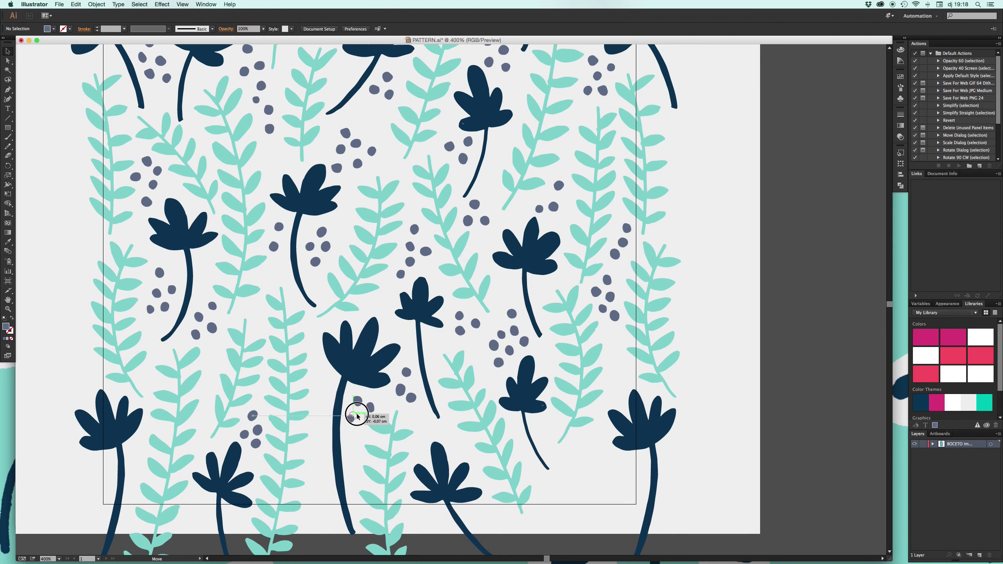
left_click(393, 408)
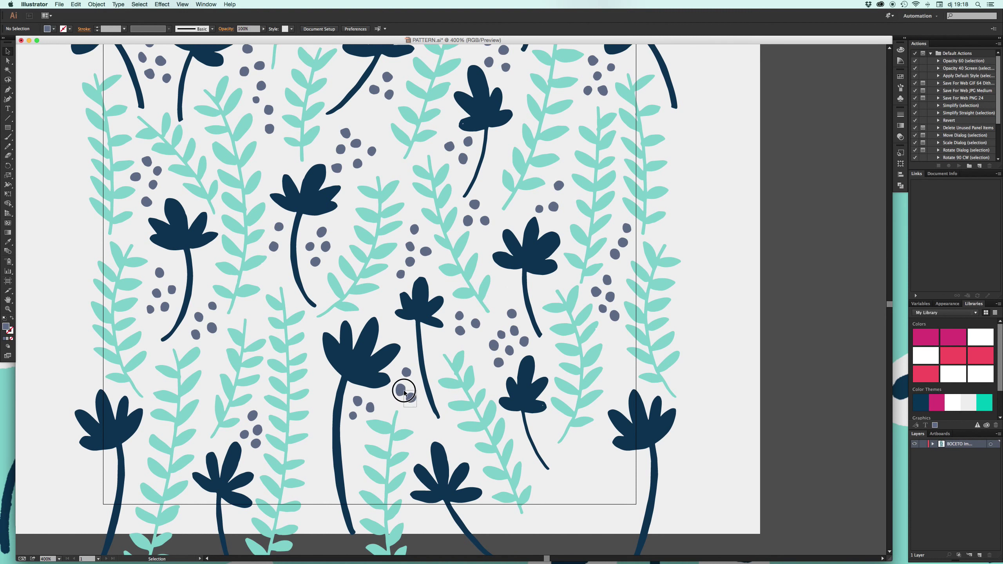
Step: Copy the pair of small grey dots to the left of the flower stem
left_click(407, 394)
left_click_drag(404, 391, 319, 365)
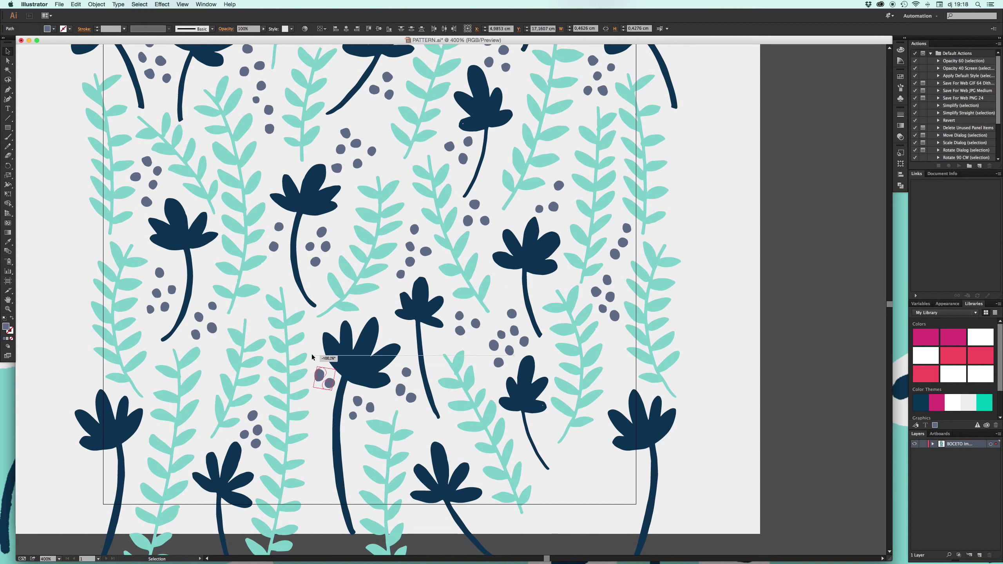
left_click(320, 372)
left_click(318, 349)
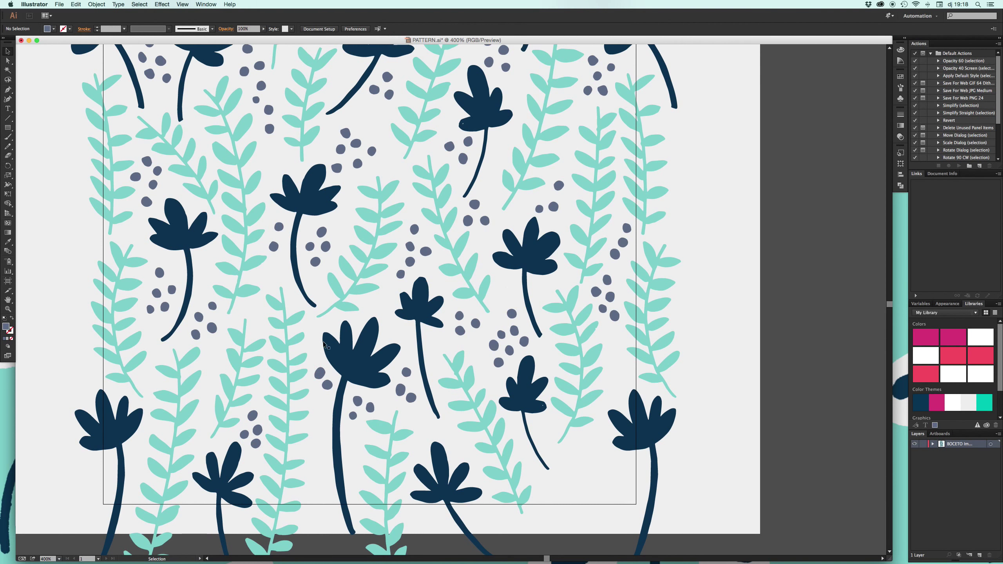
left_click_drag(329, 388, 324, 393)
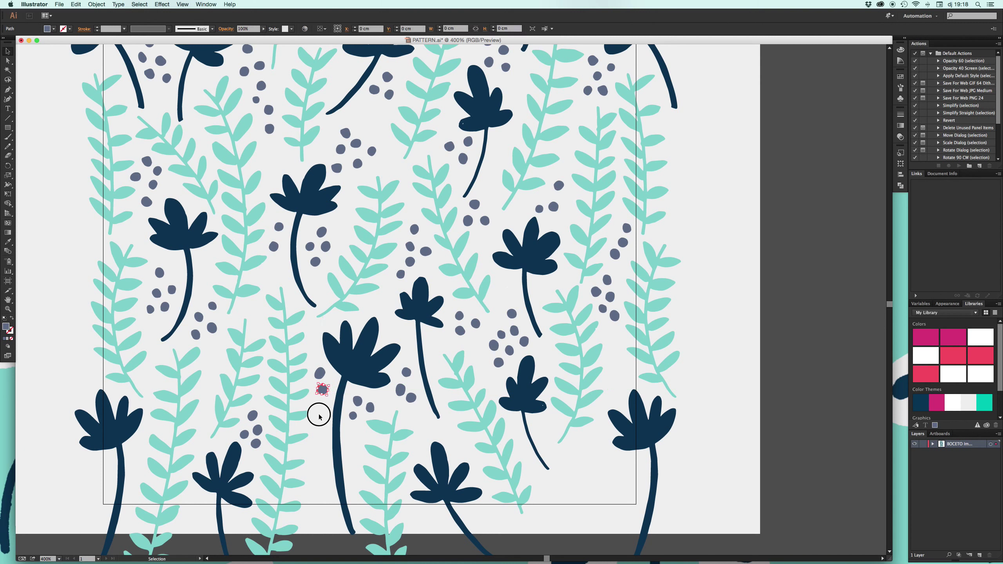
left_click(320, 414)
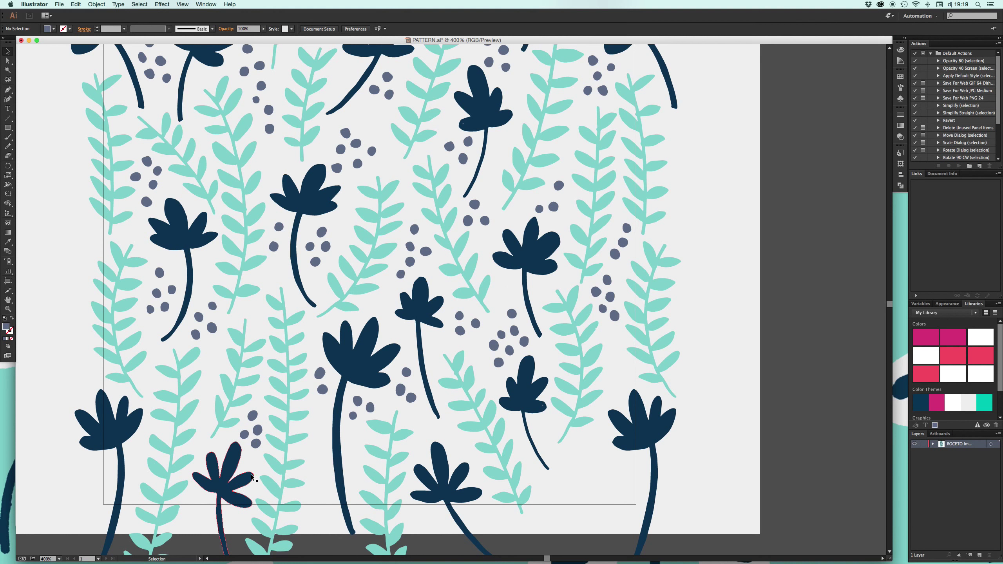
key("super+minus")
key("super+minus")
Step: With Direct Selection at higher zoom, move and copy grey dots into gaps near the upper flowers
scroll(414, 308, "up", 10)
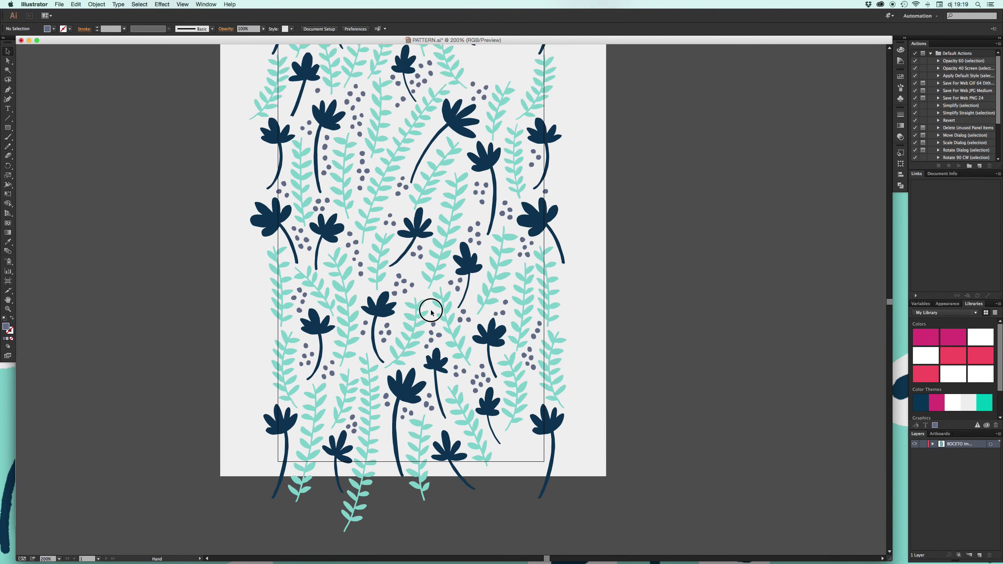
scroll(415, 302, "down", 2)
key("a")
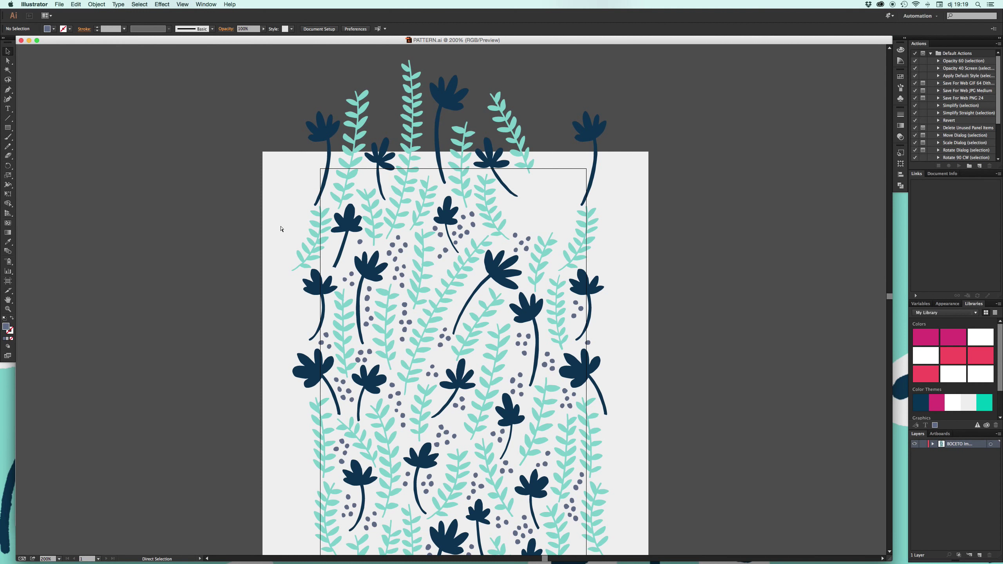
key("super+equal")
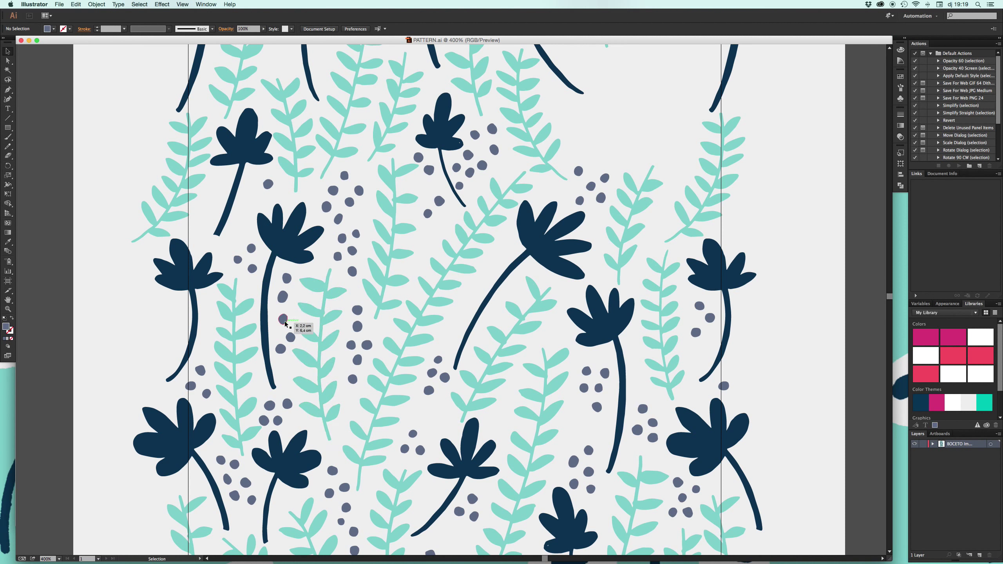
left_click_drag(285, 322, 236, 241)
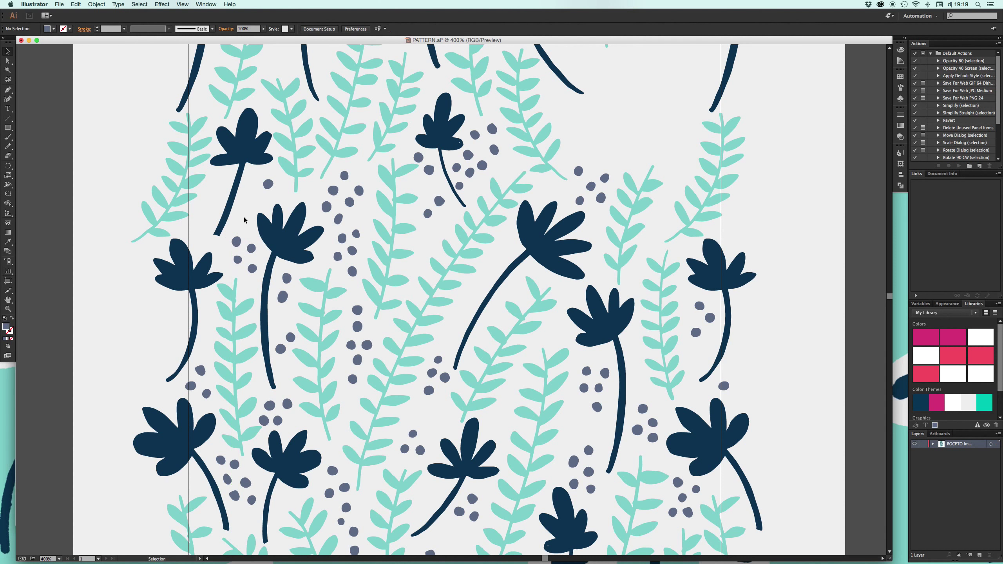
left_click_drag(337, 220, 251, 182)
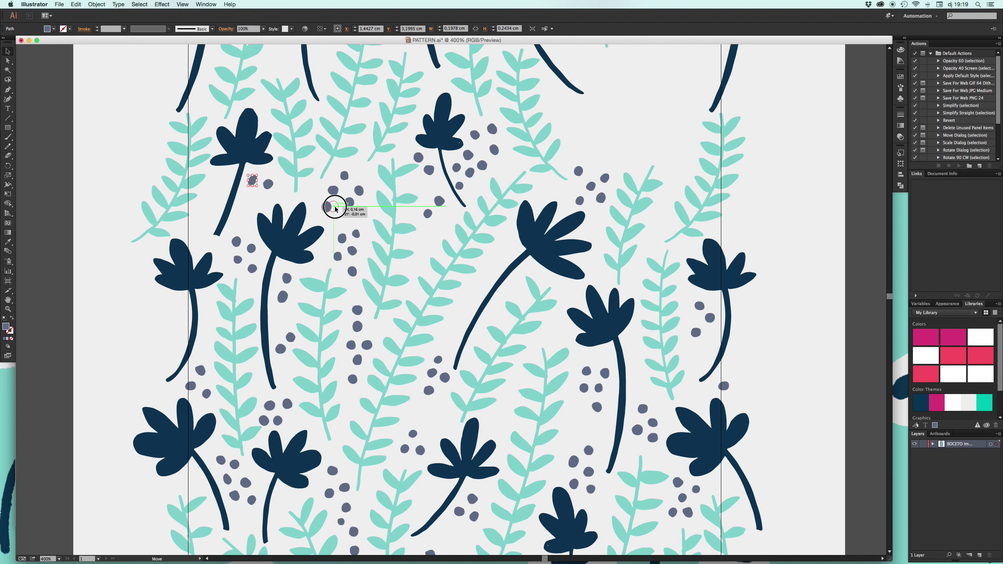
left_click_drag(333, 206, 256, 195)
left_click(357, 208)
left_click_drag(353, 272, 351, 187)
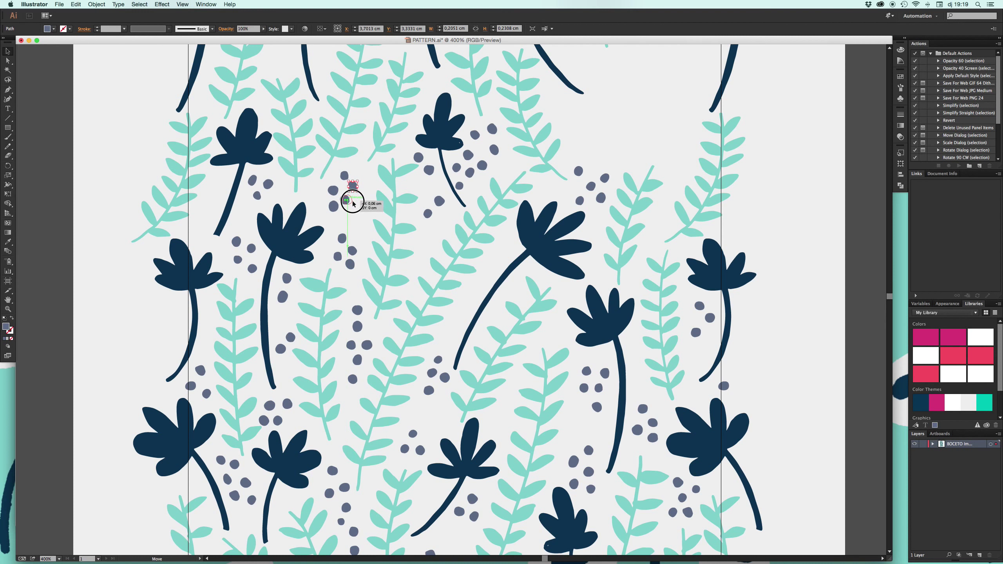
left_click(356, 213)
Step: Place grey dots beside the upper-left flower stem, briefly entering and leaving Isolation Mode
mouse_move(280, 201)
left_mouse_down()
mouse_move(217, 197)
mouse_move(202, 207)
left_mouse_up()
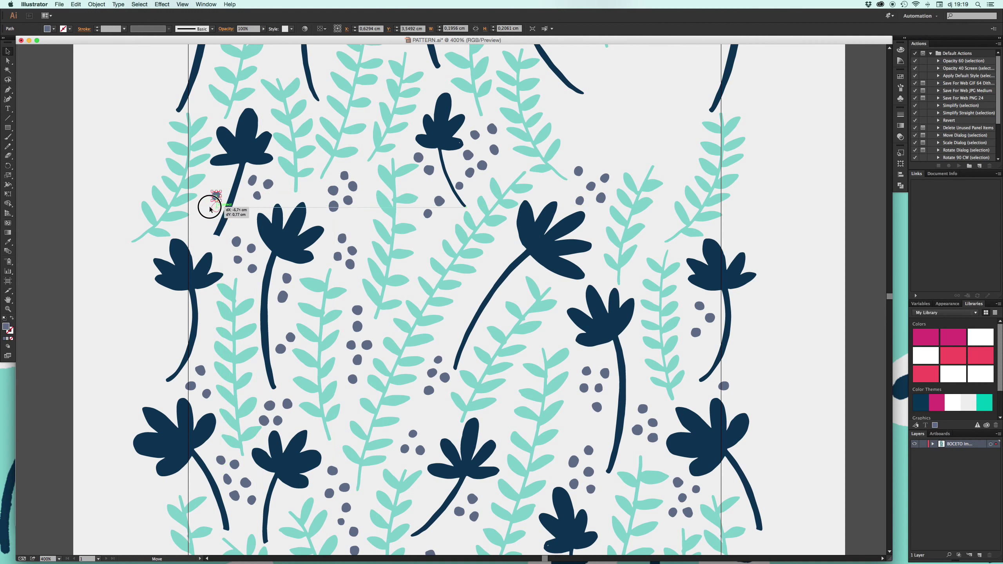
left_click_drag(462, 187, 212, 219)
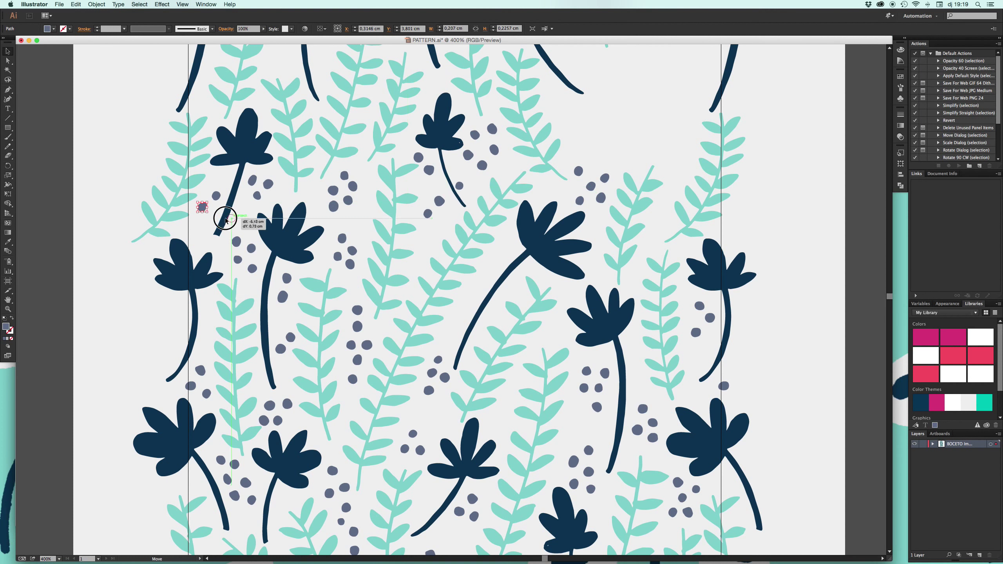
left_click(215, 180)
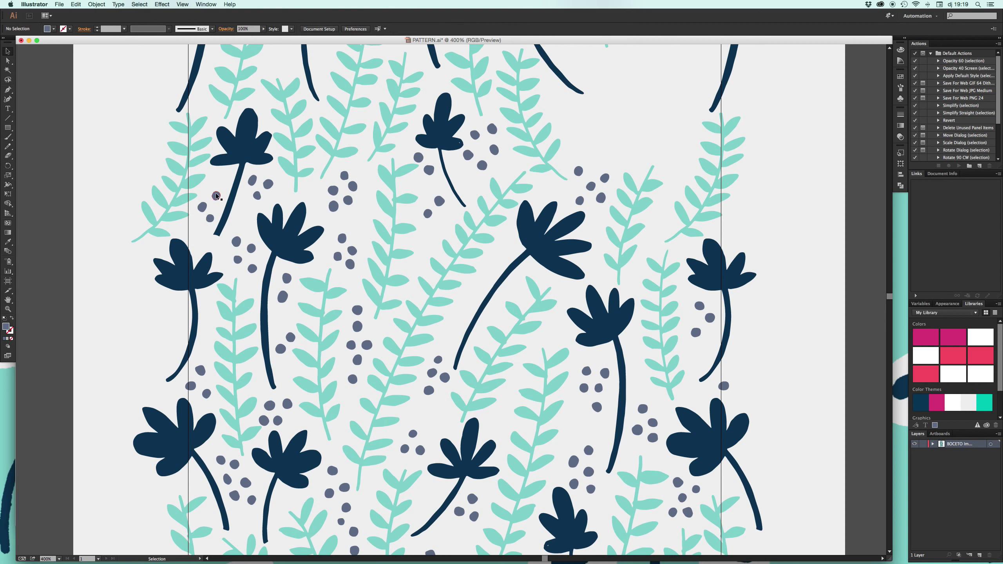
left_click_drag(468, 155, 474, 139)
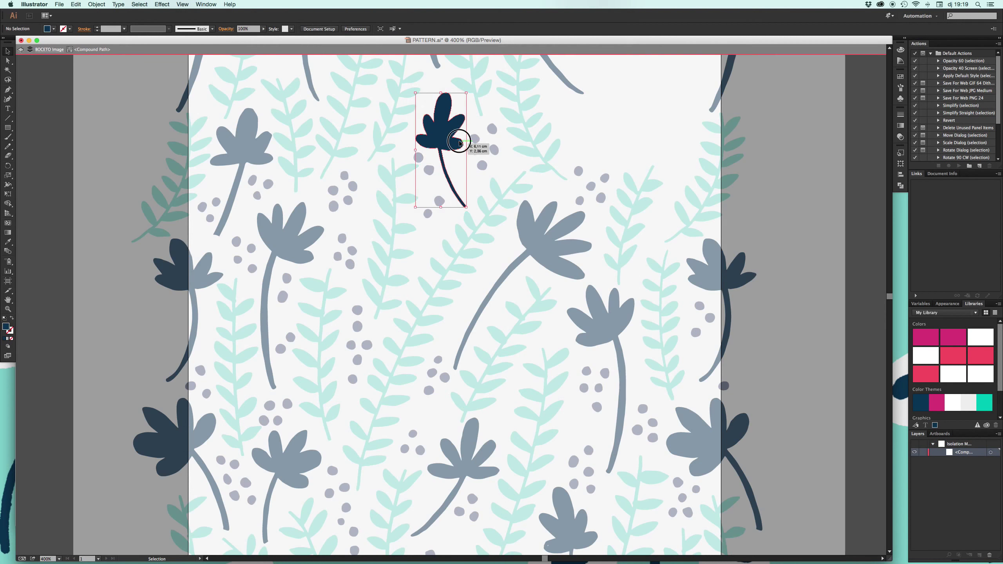
double_click(459, 143)
key("Delete")
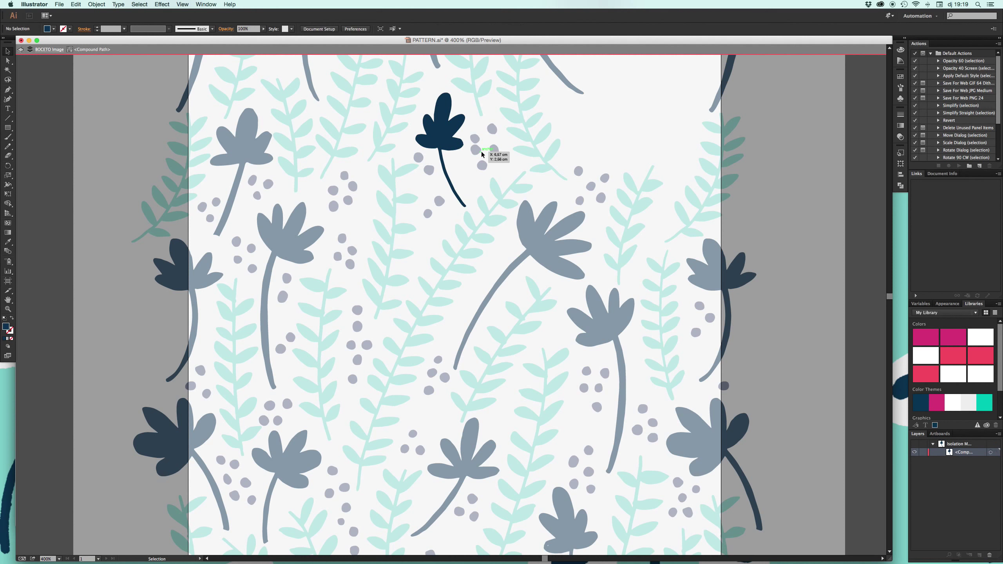
double_click(467, 128)
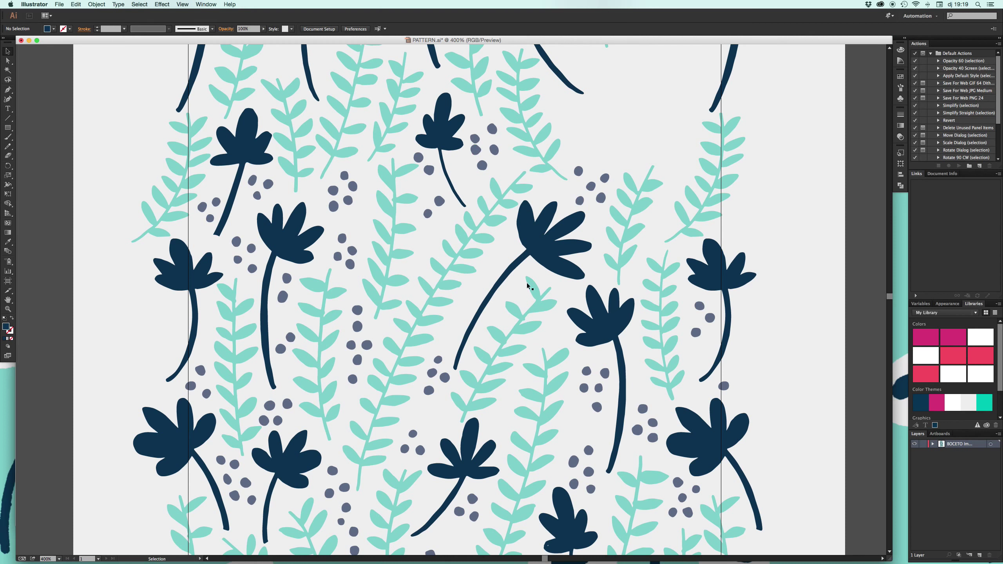
double_click(551, 547)
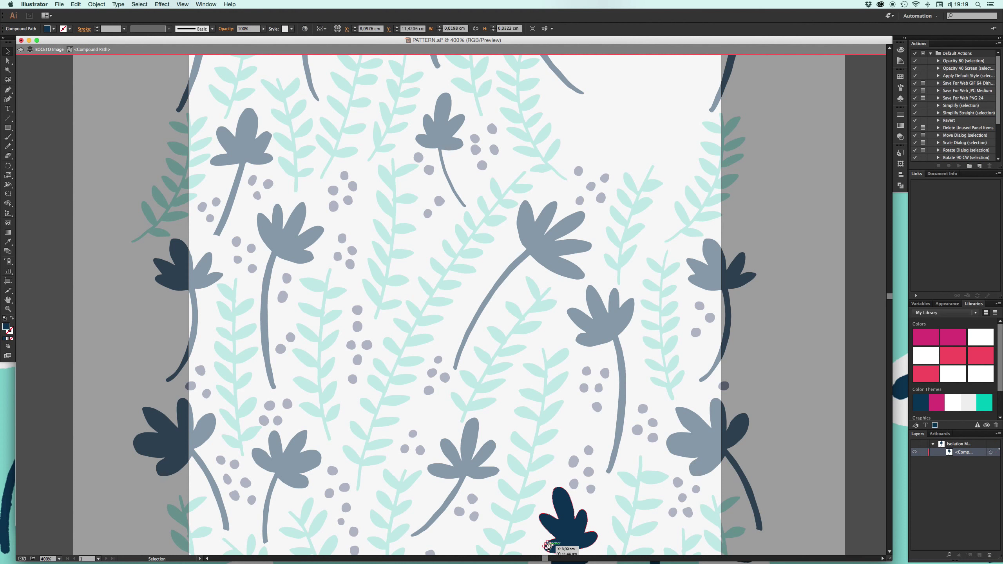
double_click(542, 538)
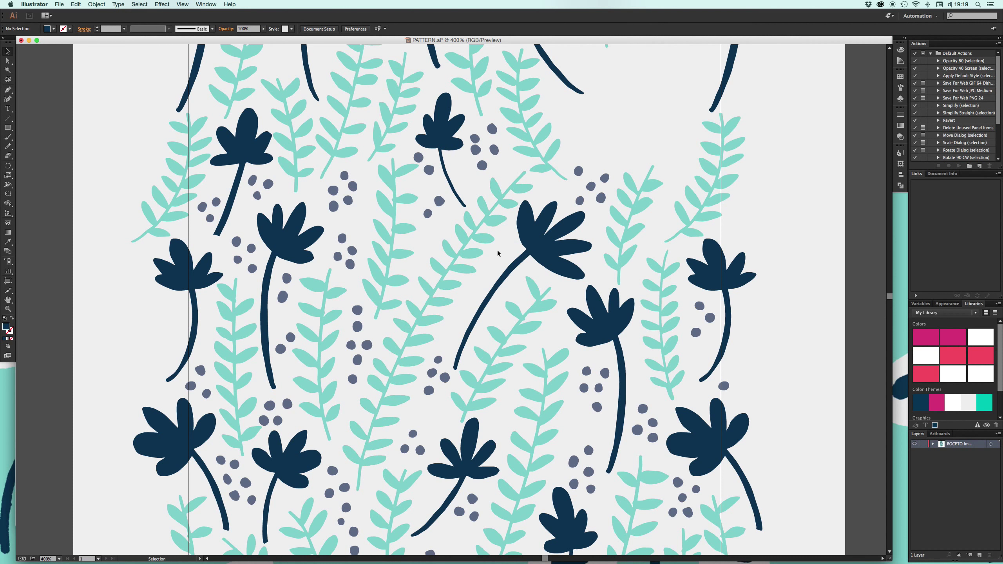
Step: Move small dots beside the top flower and down into the surrounding gaps
left_click_drag(476, 151, 505, 170)
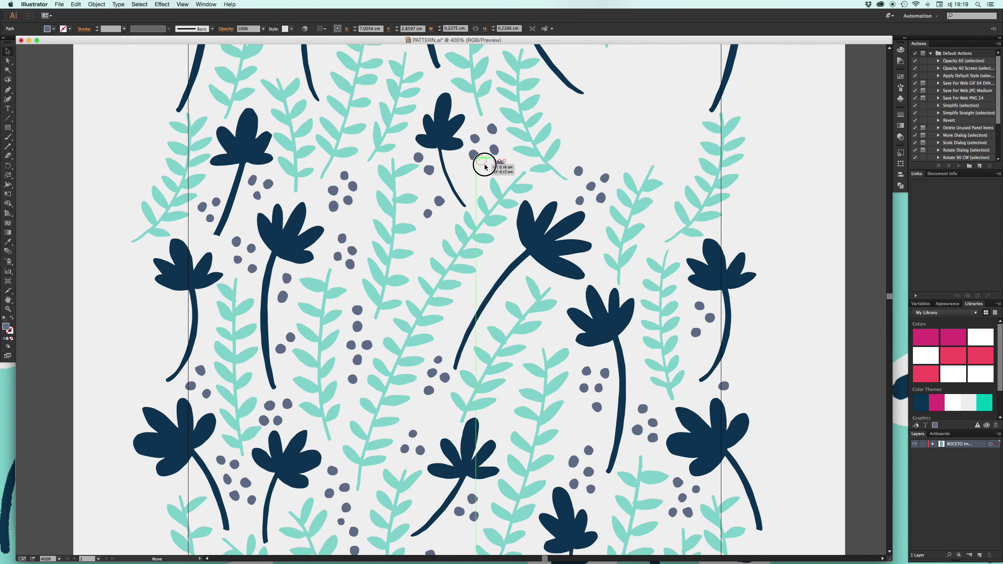
mouse_move(506, 171)
left_mouse_down()
mouse_move(485, 158)
mouse_move(479, 145)
mouse_move(490, 136)
left_mouse_up()
left_click(468, 173)
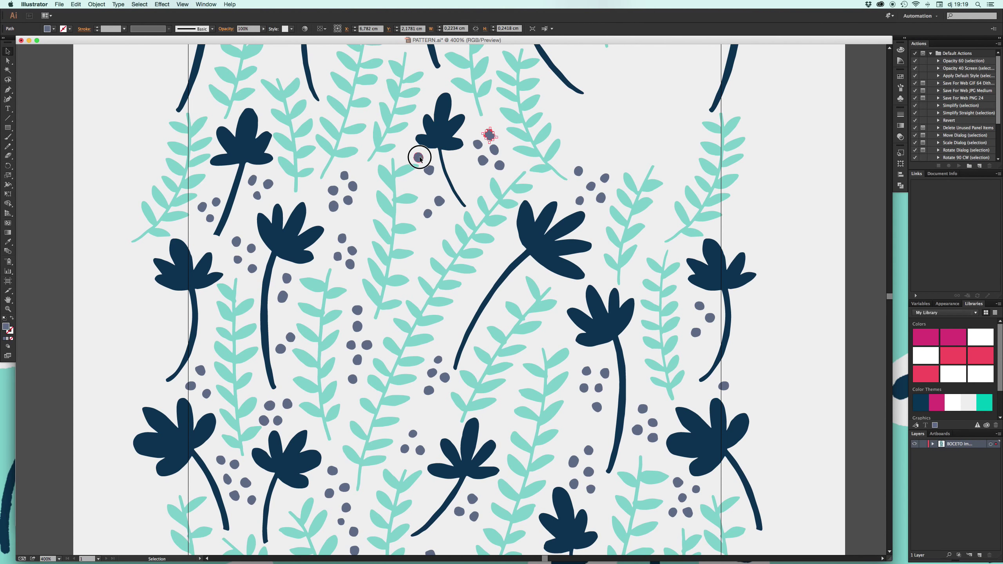
mouse_move(420, 158)
left_mouse_down()
mouse_move(444, 214)
mouse_move(445, 201)
mouse_move(429, 194)
left_mouse_up()
left_click(433, 233)
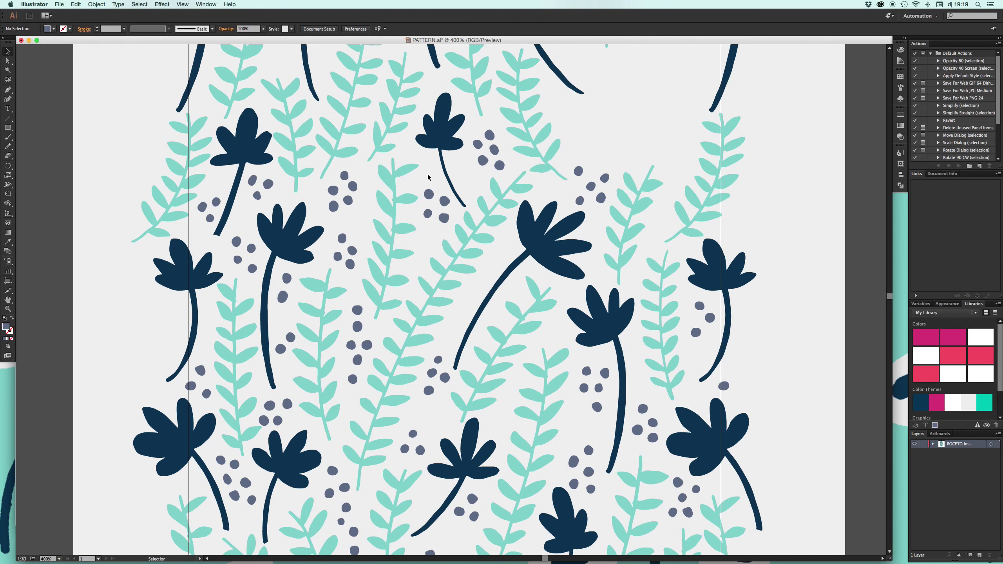
scroll(428, 177, "down", 1)
left_click_drag(430, 191, 431, 224)
left_click_drag(579, 167, 581, 193)
left_click(626, 190)
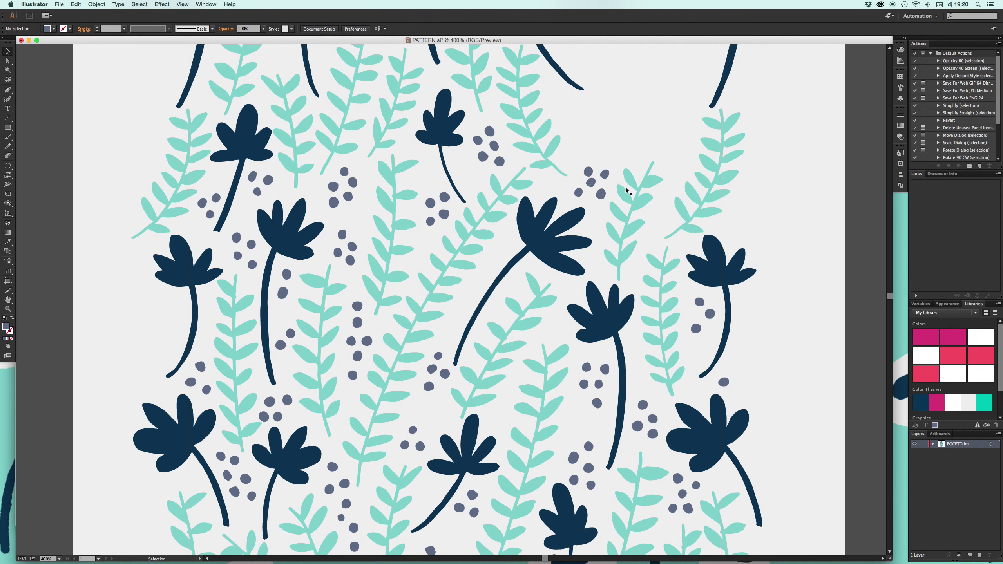
left_click_drag(699, 303, 696, 313)
left_click(695, 299)
Step: Copy a grey dot up and right, and shift dots up beside the stems
mouse_move(353, 340)
left_mouse_down()
mouse_move(510, 135)
mouse_move(508, 245)
mouse_move(496, 260)
left_mouse_up()
left_click(591, 125)
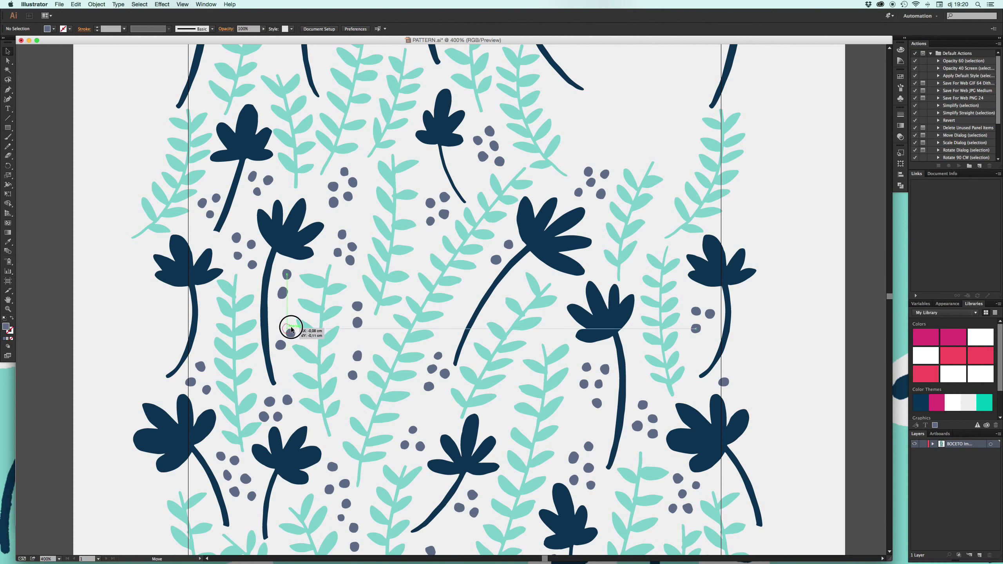
mouse_move(295, 333)
left_mouse_down()
mouse_move(290, 327)
mouse_move(280, 341)
left_mouse_up()
left_click_drag(262, 420, 285, 356)
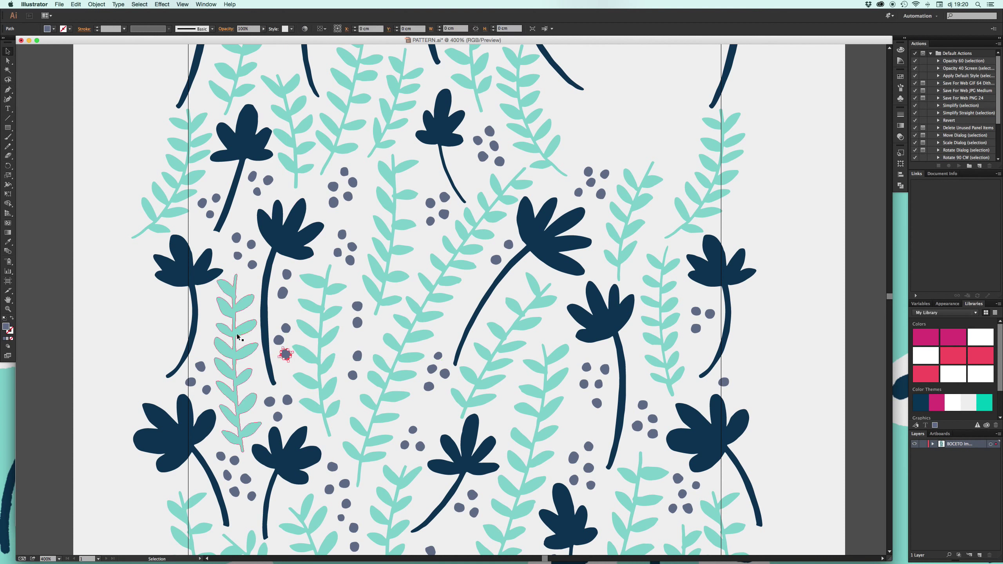
left_click(580, 427)
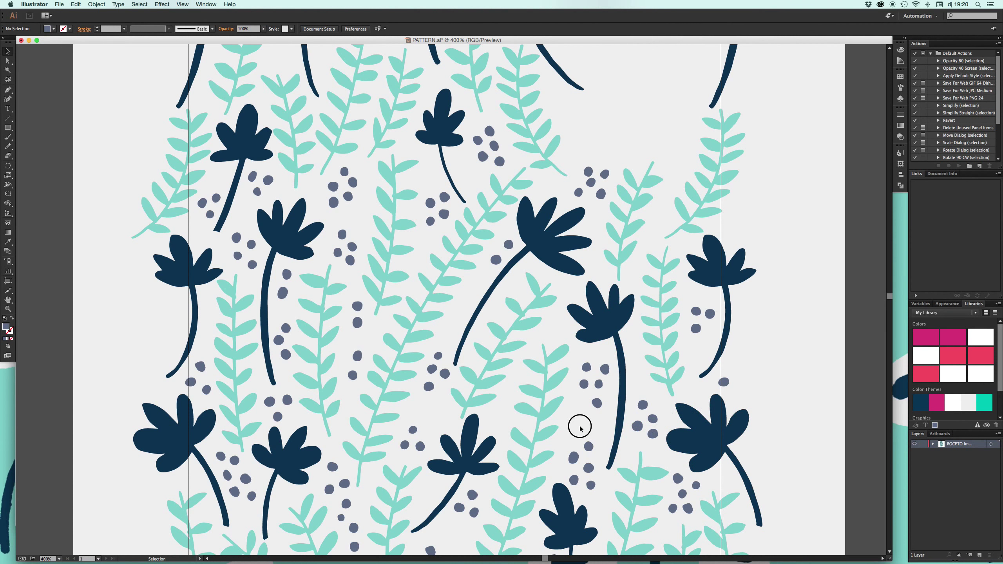
left_click(574, 477)
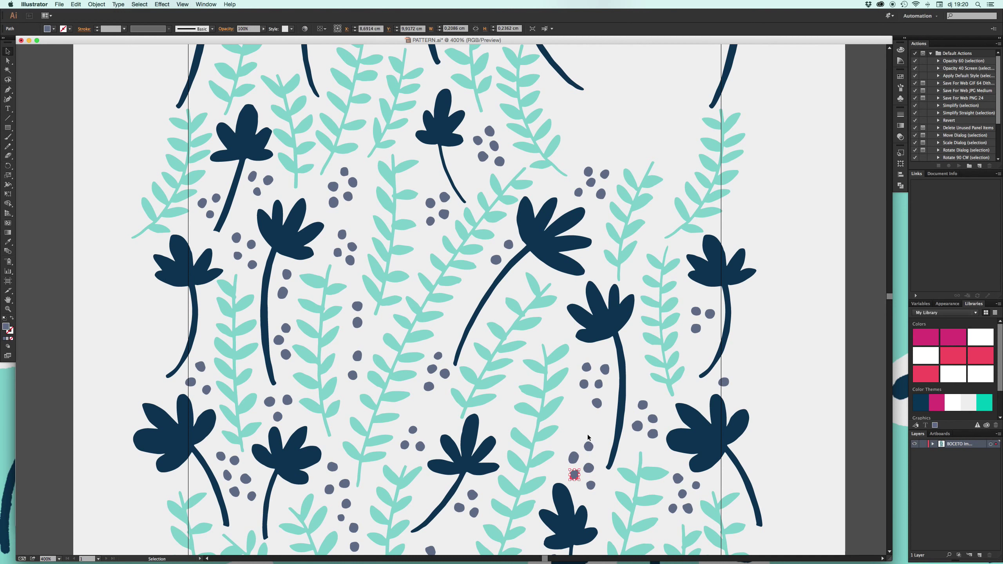
left_click(588, 448)
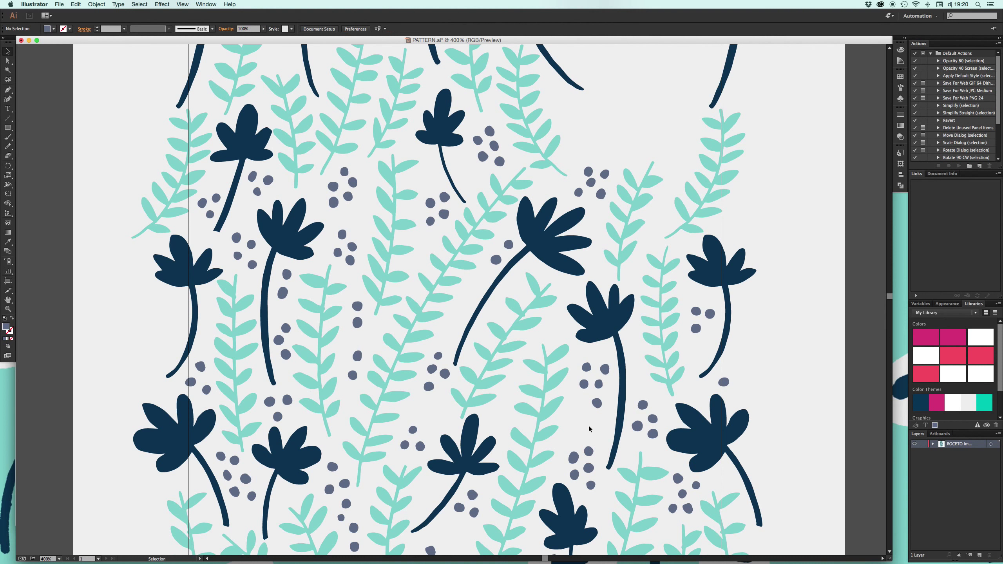
scroll(589, 429, "up", 3)
Step: Rotate the five-dot grey cluster, delete its top-left dot and nudge two dots
scroll(589, 428, "up", 3)
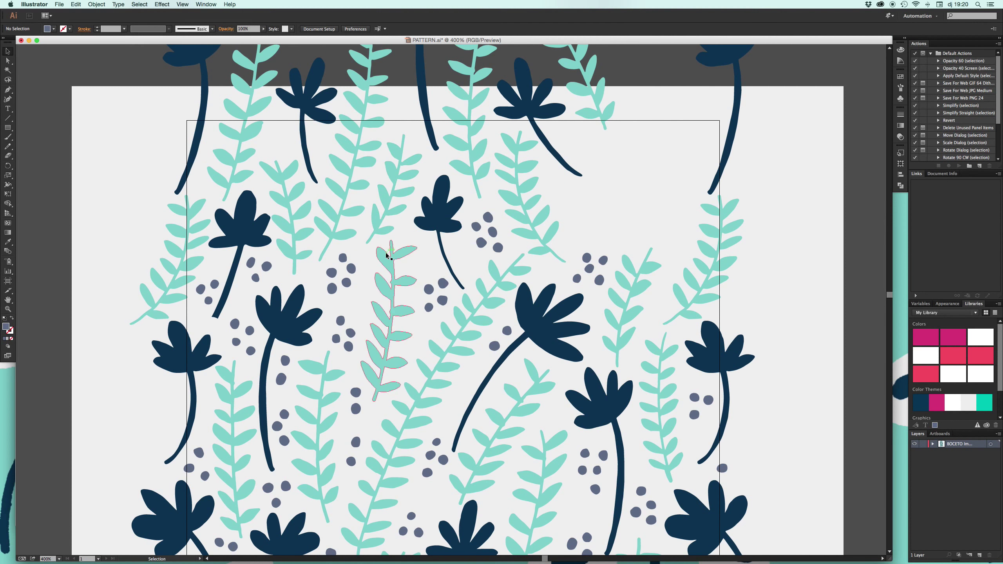
left_click(343, 258)
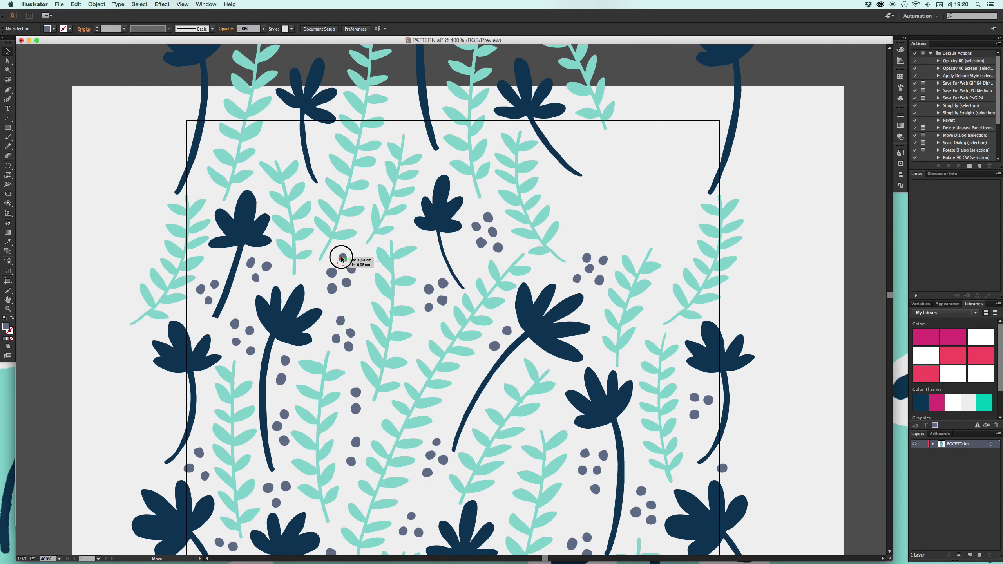
mouse_move(334, 285)
left_mouse_down()
mouse_move(292, 123)
mouse_move(264, 168)
mouse_move(277, 131)
left_mouse_up()
left_click(277, 131)
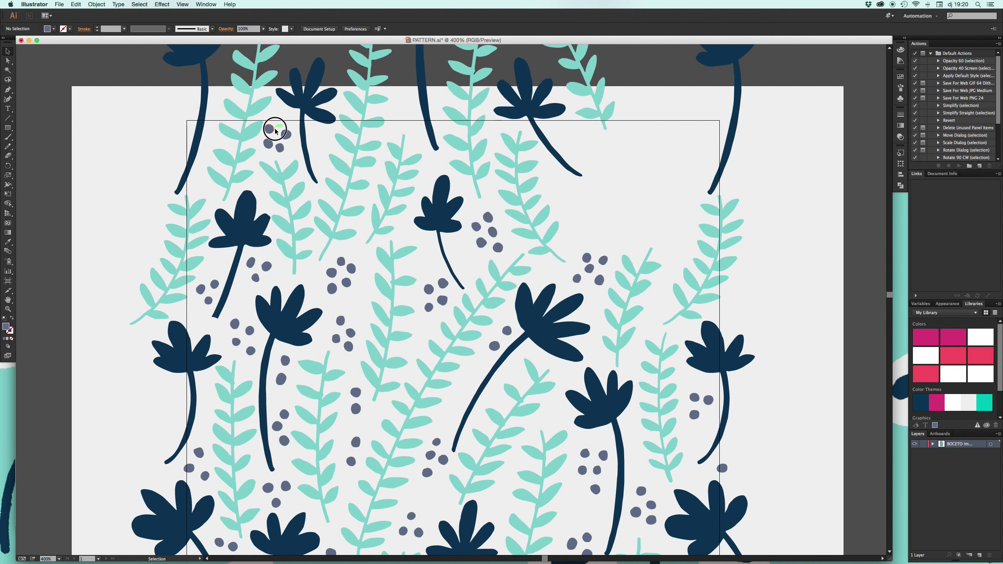
left_click(272, 130)
key("Delete")
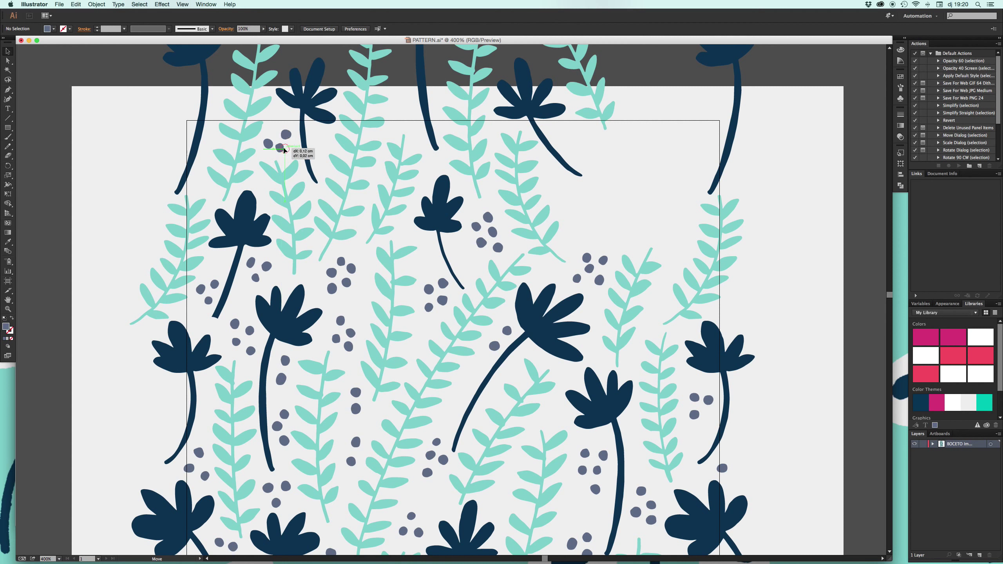
mouse_move(283, 149)
left_mouse_down()
mouse_move(285, 136)
mouse_move(272, 143)
left_mouse_up()
left_click(265, 149)
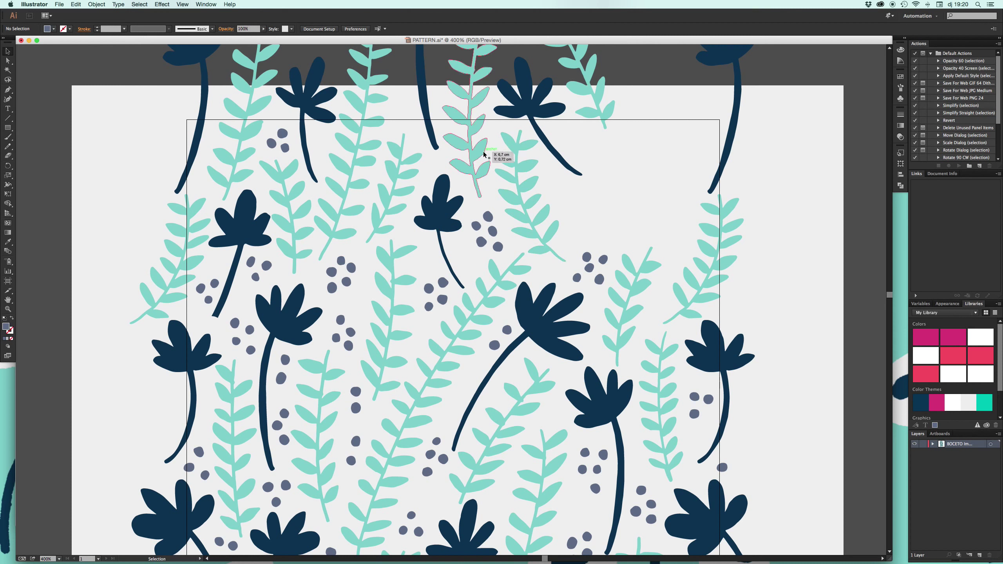
Step: Move a mint fern into the upper-right gap and mirror it with Reflect
scroll(620, 257, "right", 3)
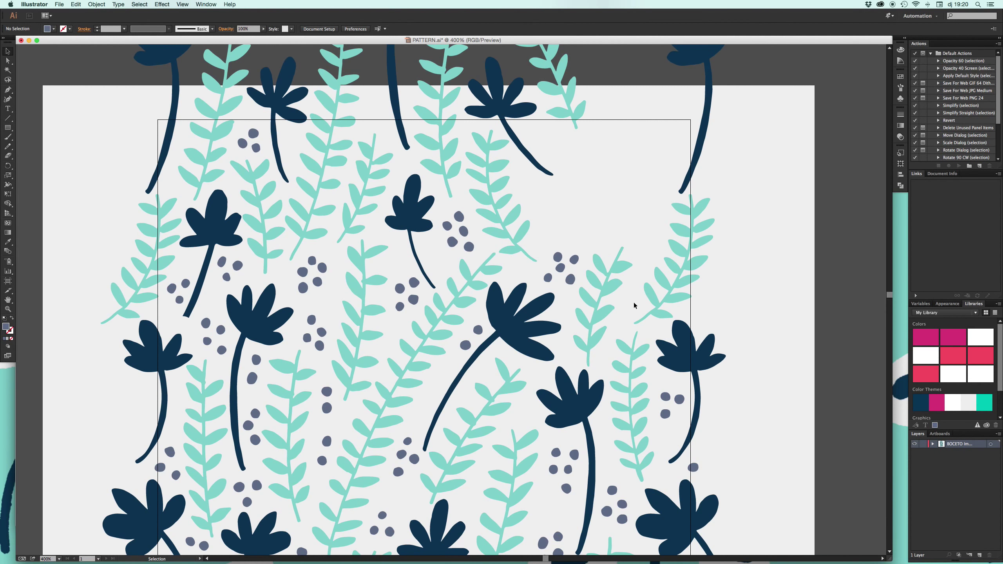
left_click(303, 472)
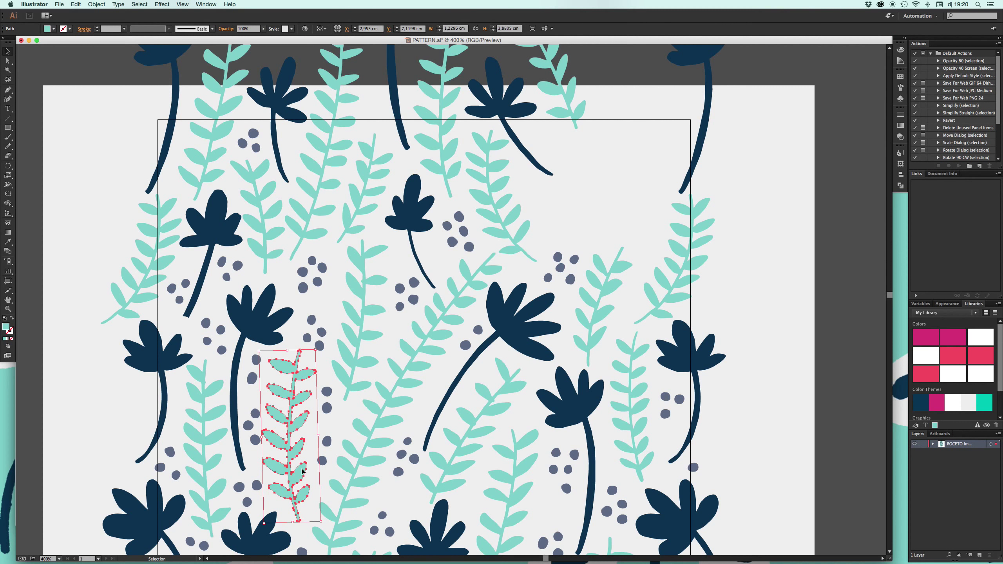
left_click_drag(304, 472, 608, 231)
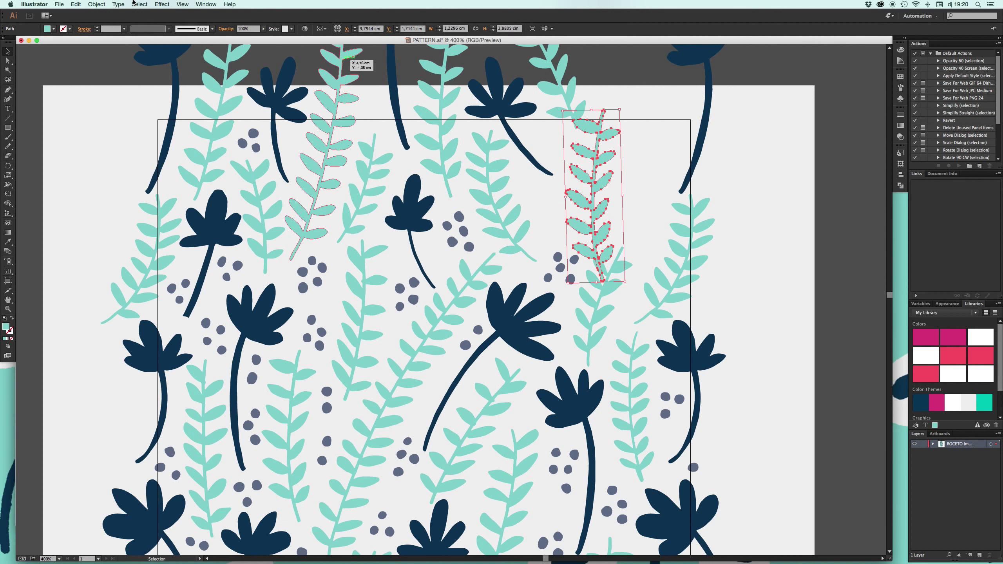
left_click(97, 4)
left_click(189, 39)
left_click(541, 343)
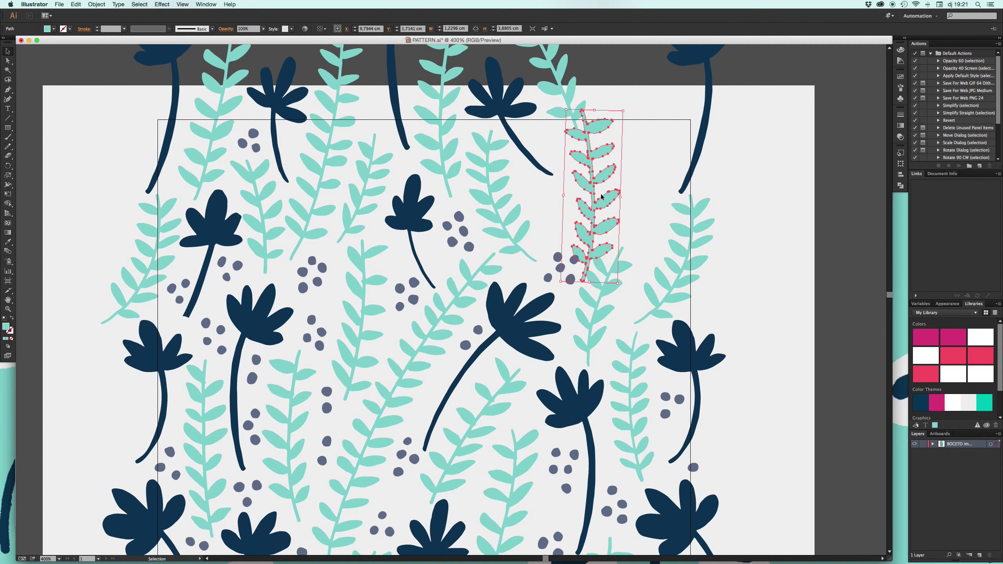
left_click_drag(601, 196, 625, 160)
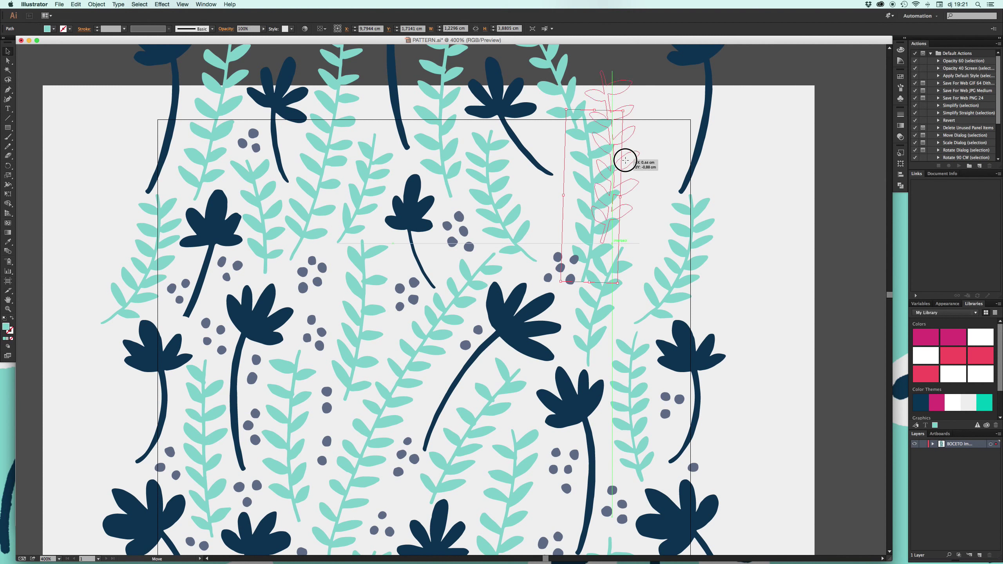
left_click_drag(625, 160, 626, 160)
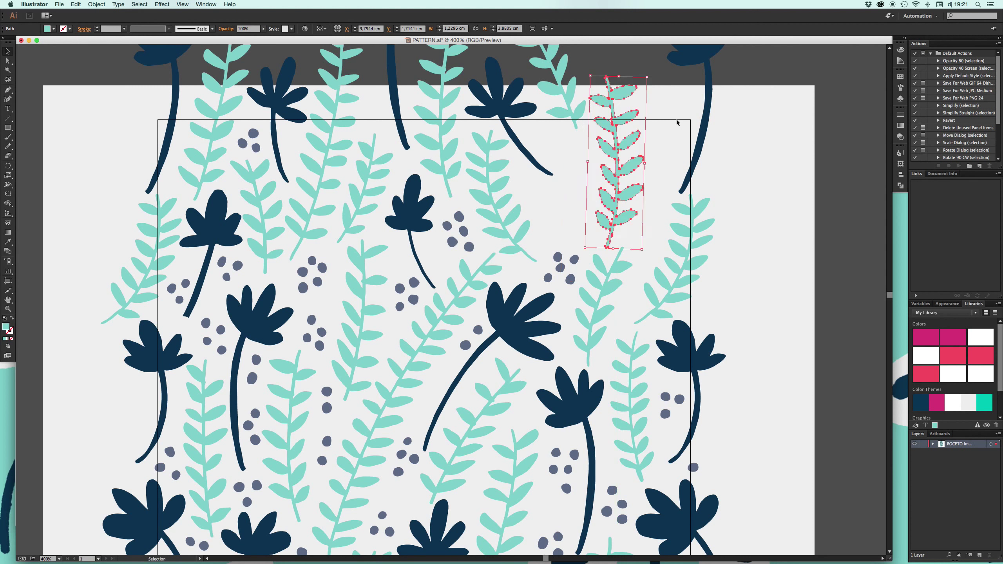
left_click(677, 123)
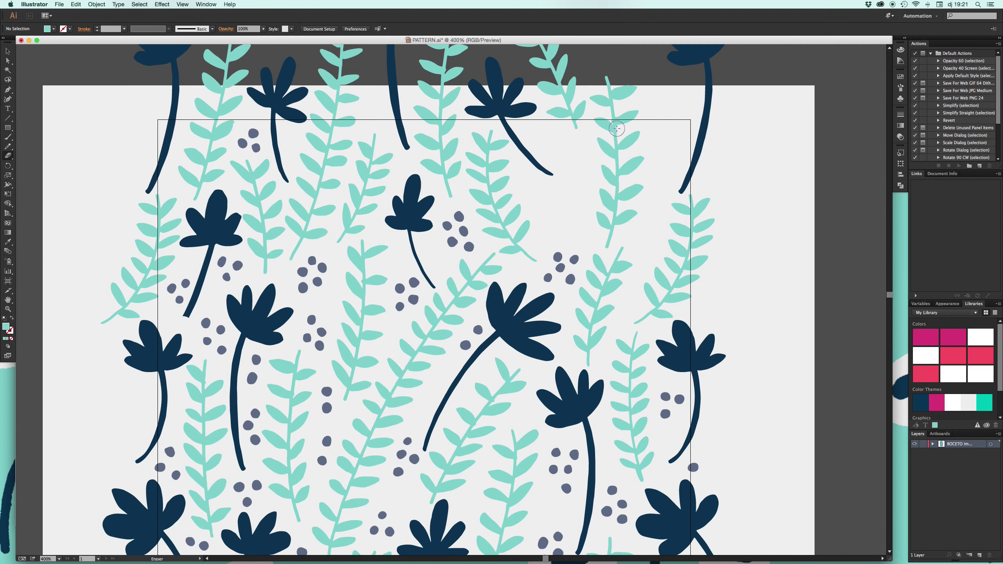
Step: Erase the mirrored fern's tip and shift the fern slightly left
mouse_move(617, 128)
left_mouse_down()
mouse_move(608, 92)
mouse_move(623, 98)
left_mouse_up()
left_click(7, 51)
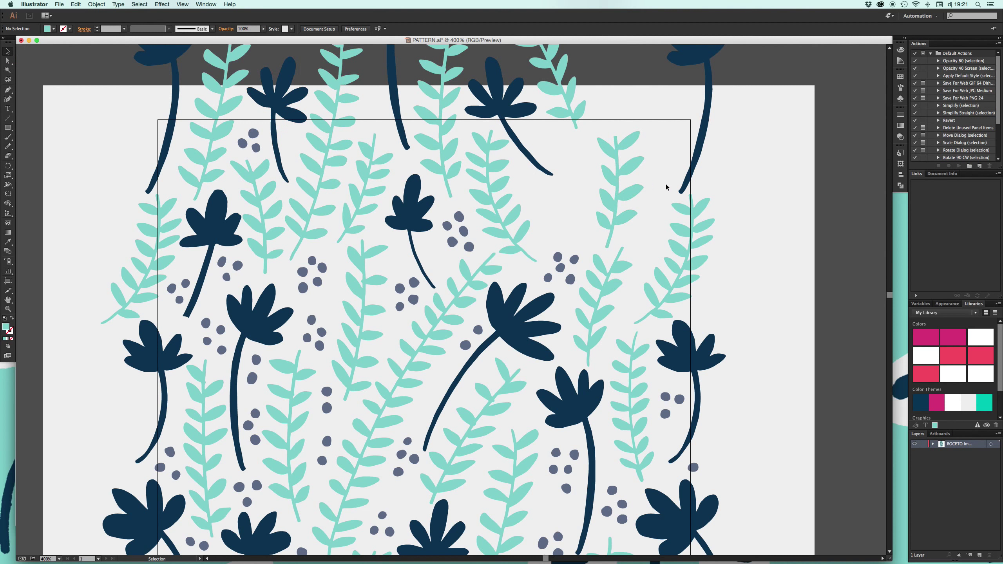
left_click_drag(624, 172, 581, 173)
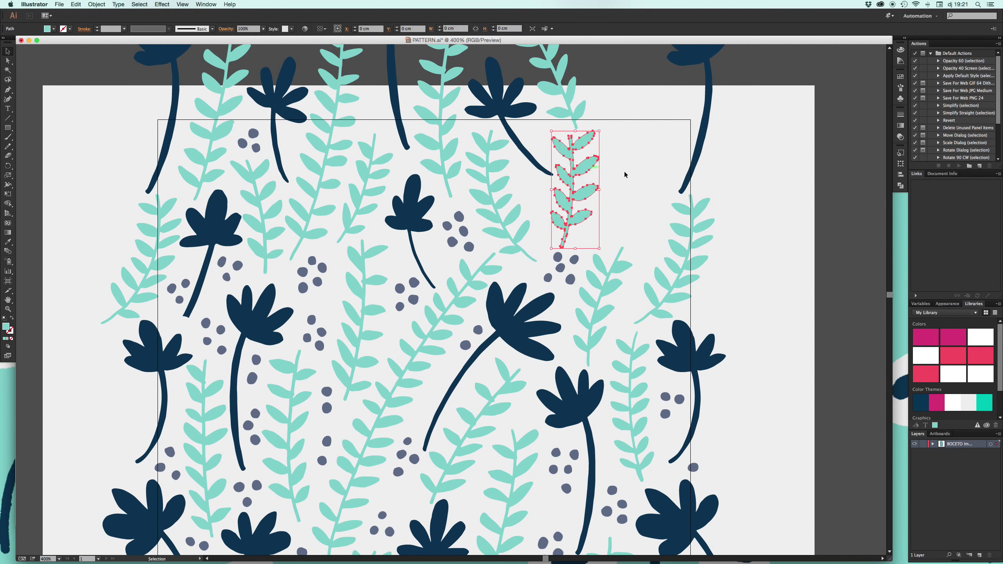
left_click(651, 176)
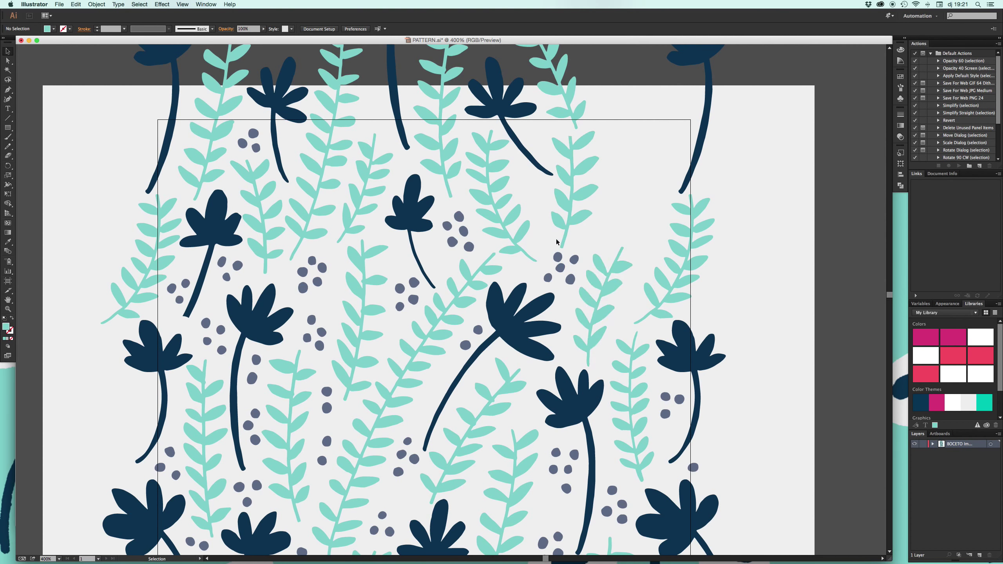
Step: Move the right three-dot group into the upper gap and place a tilted sprig at the top edge
left_click(561, 266)
left_click(604, 232)
left_click(680, 400)
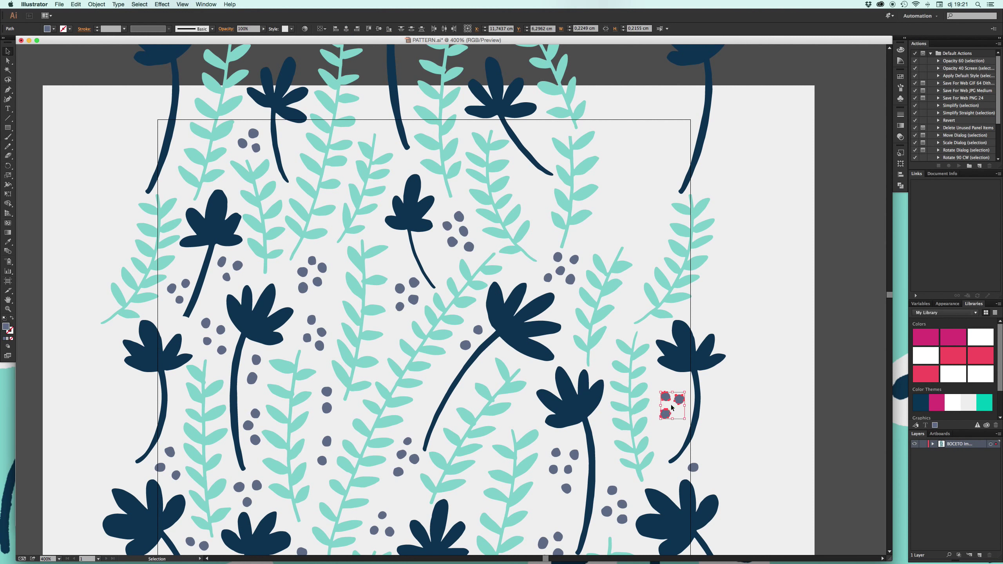
left_click_drag(682, 399, 552, 173)
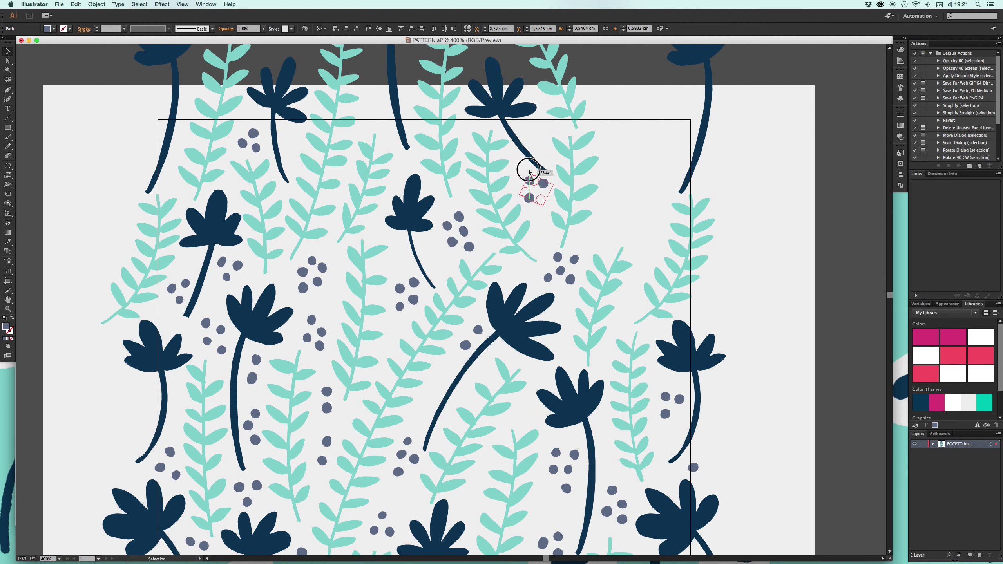
left_click(645, 178)
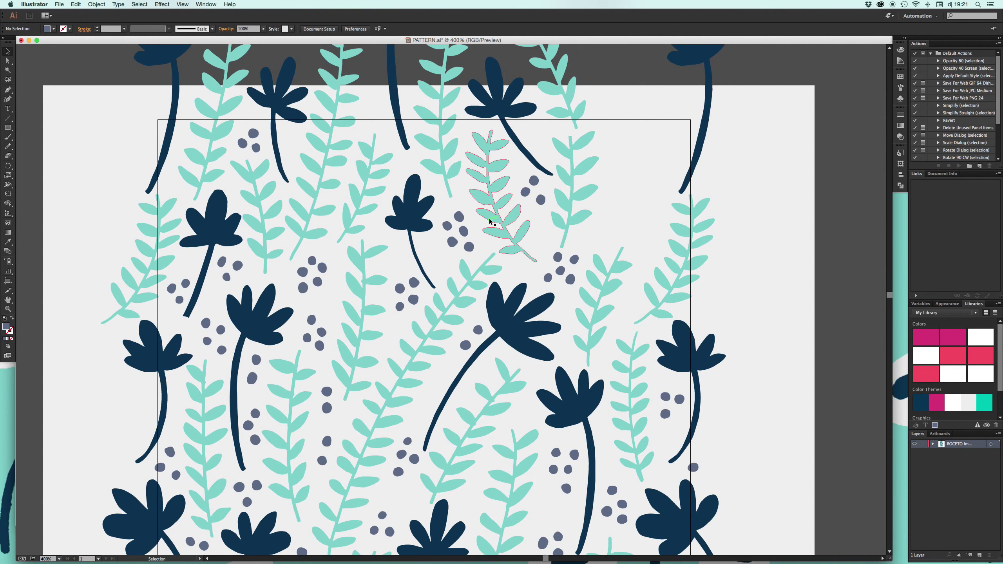
mouse_move(433, 323)
left_mouse_down()
mouse_move(593, 190)
mouse_move(643, 174)
mouse_move(639, 184)
left_mouse_up()
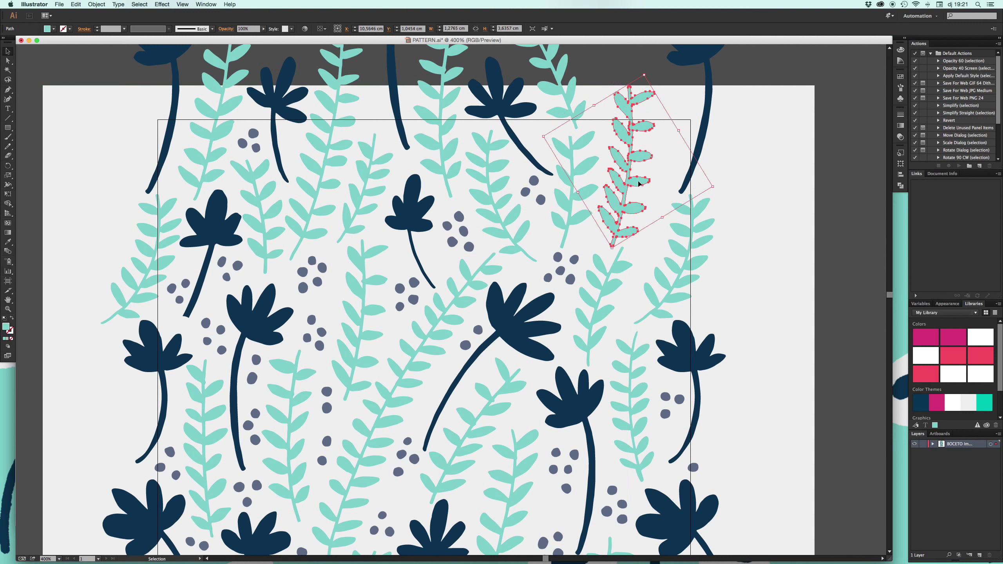
Step: Copy the top-edge mint sprig with Move: Horizontal 0 cm, Vertical 20 cm
key("ctrl+minus")
key("ctrl+minus")
scroll(638, 180, "down", 1)
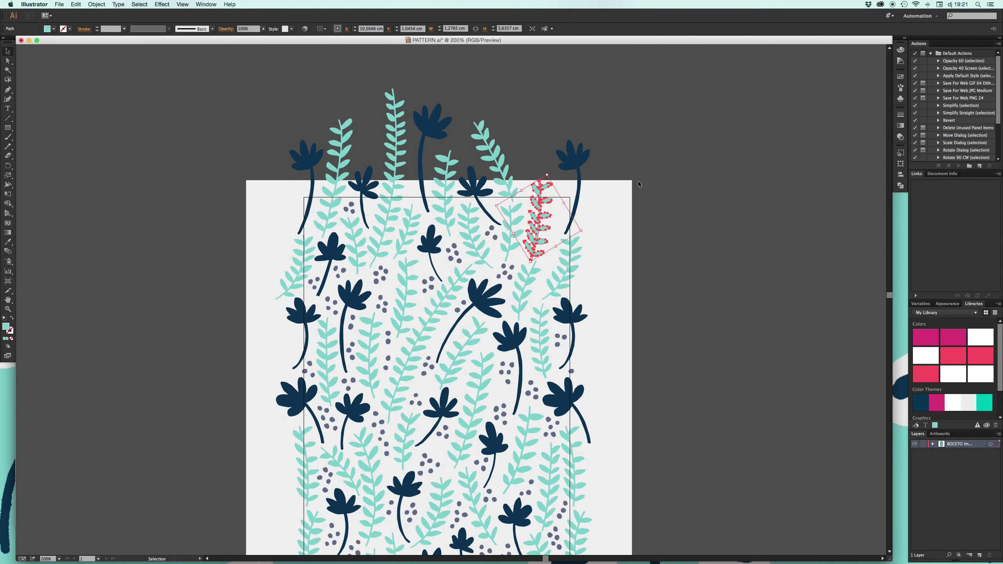
scroll(639, 180, "down", 10)
left_click(96, 4)
mouse_move(106, 13)
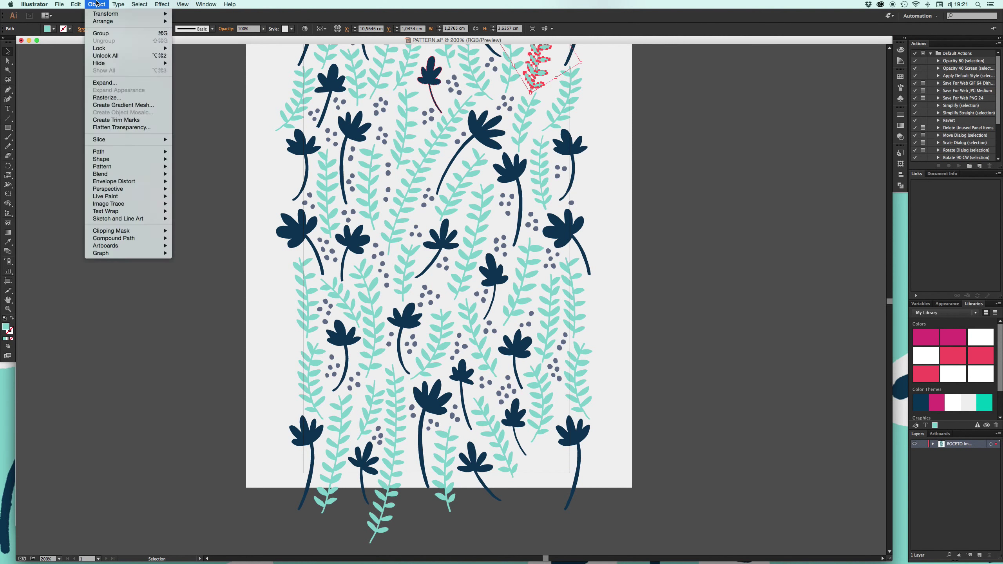
left_click(199, 28)
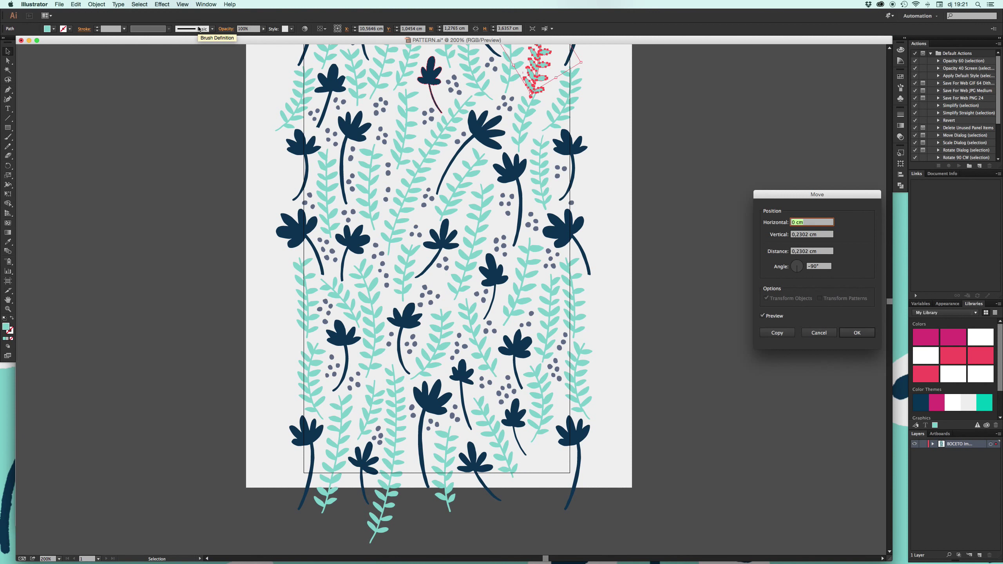
type("0")
key("Tab")
key("Tab")
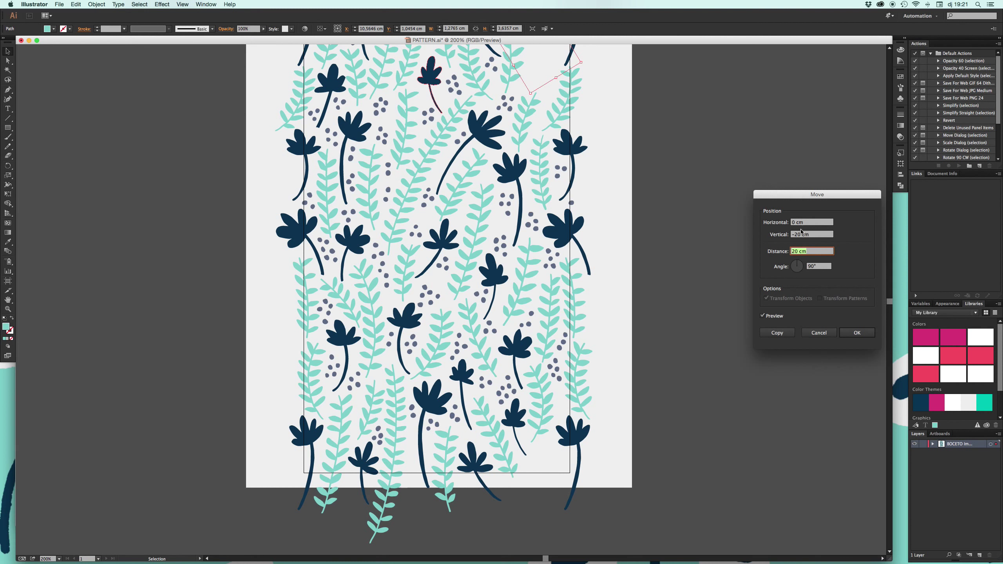
left_click(801, 251)
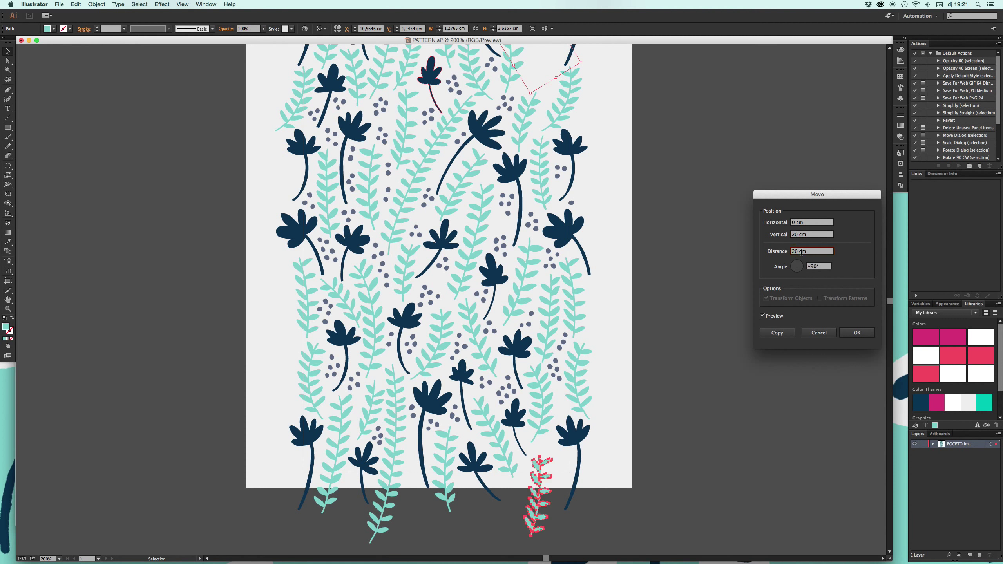
left_click(783, 332)
left_click(671, 317)
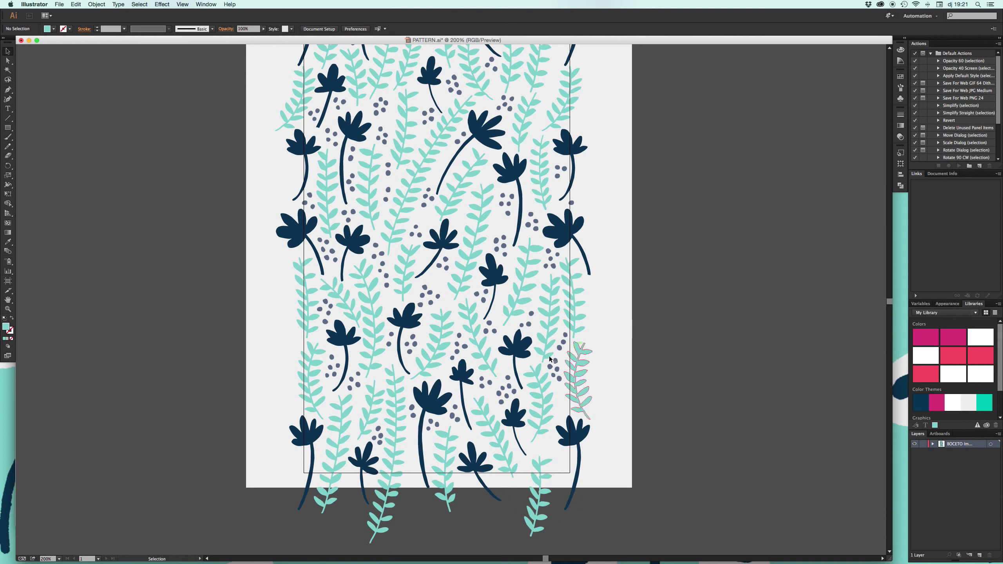
Step: Select and deselect a dark flower, then scroll to review the tile
left_click(514, 418)
left_click(551, 449)
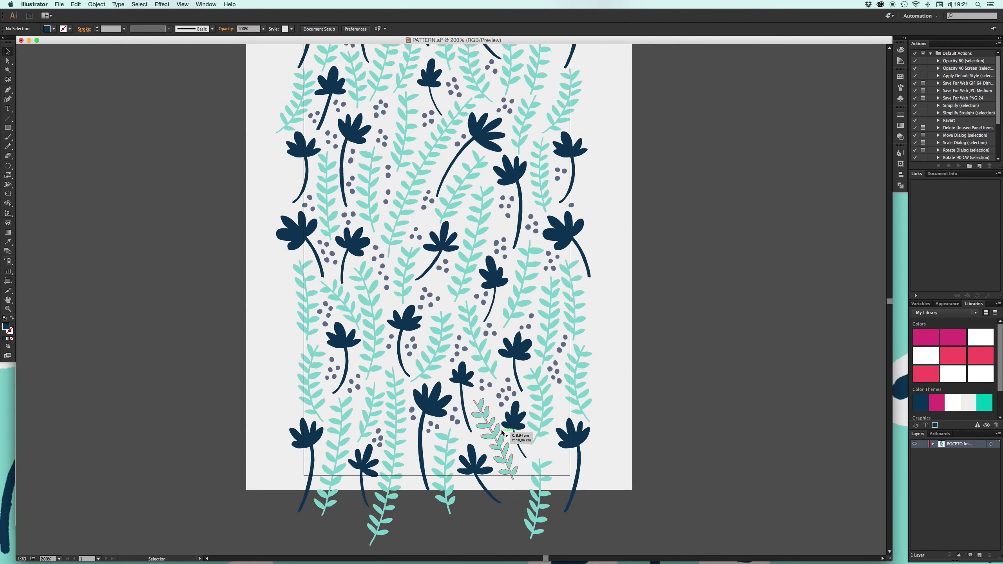
scroll(503, 434, "up", 5)
scroll(503, 433, "down", 3)
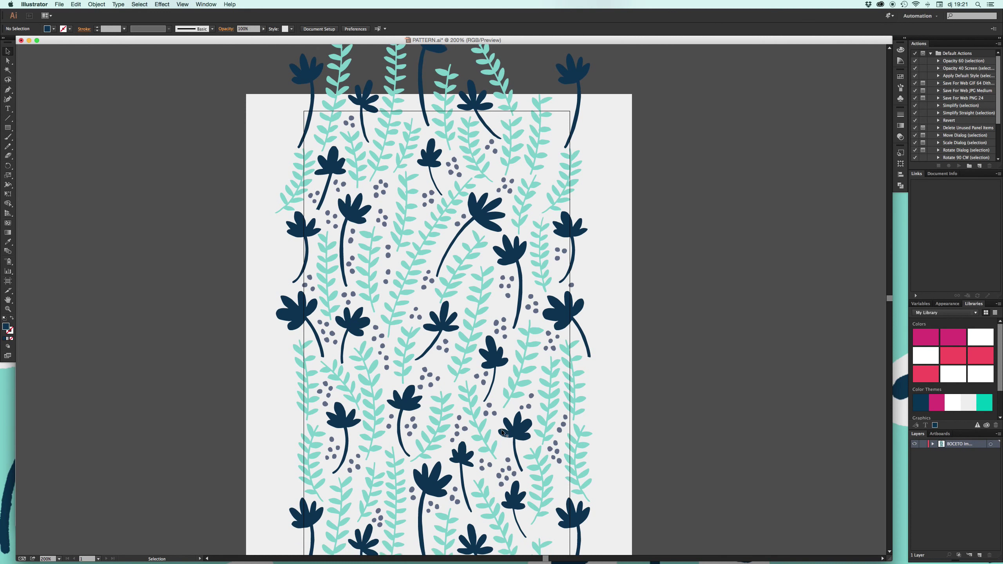
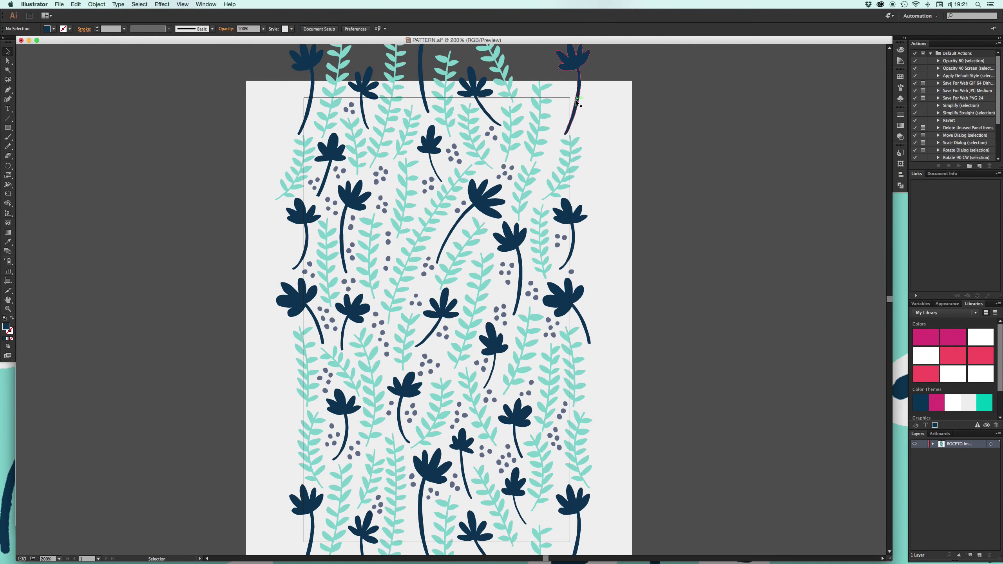
Step: Nudge the top-right fern and its matching bottom fern slightly left
left_click(536, 103)
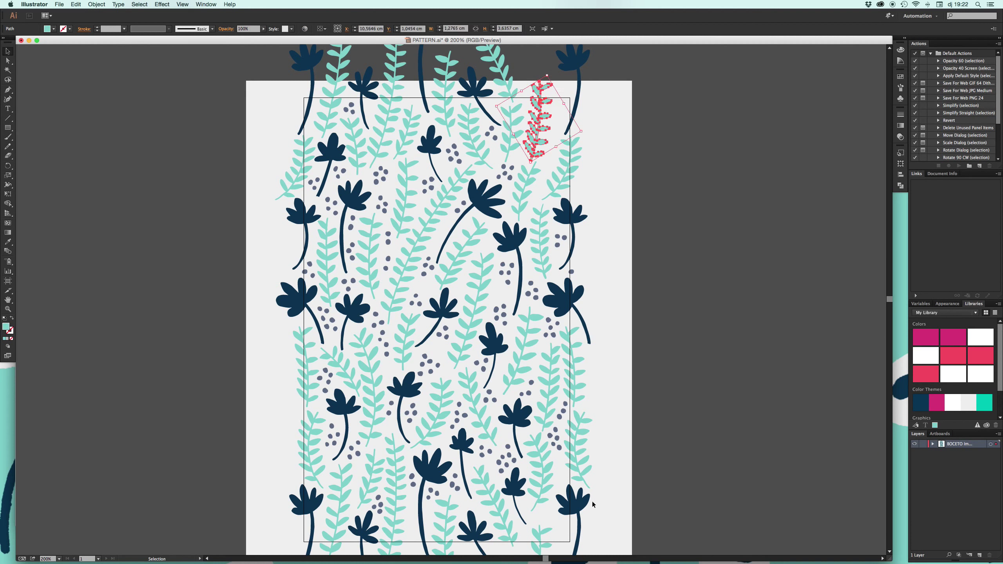
left_click(549, 533, "shift")
key("Left")
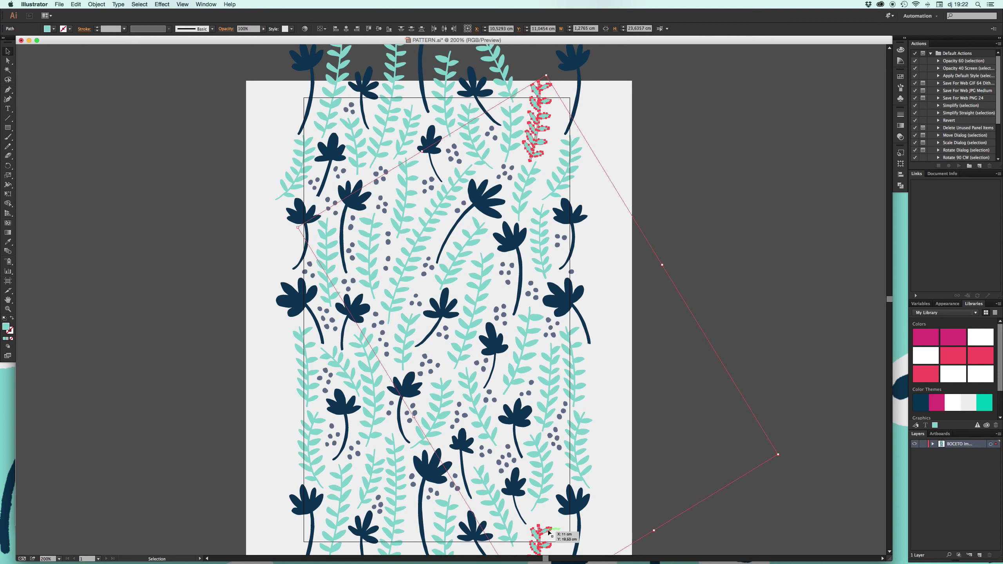
left_click(719, 330)
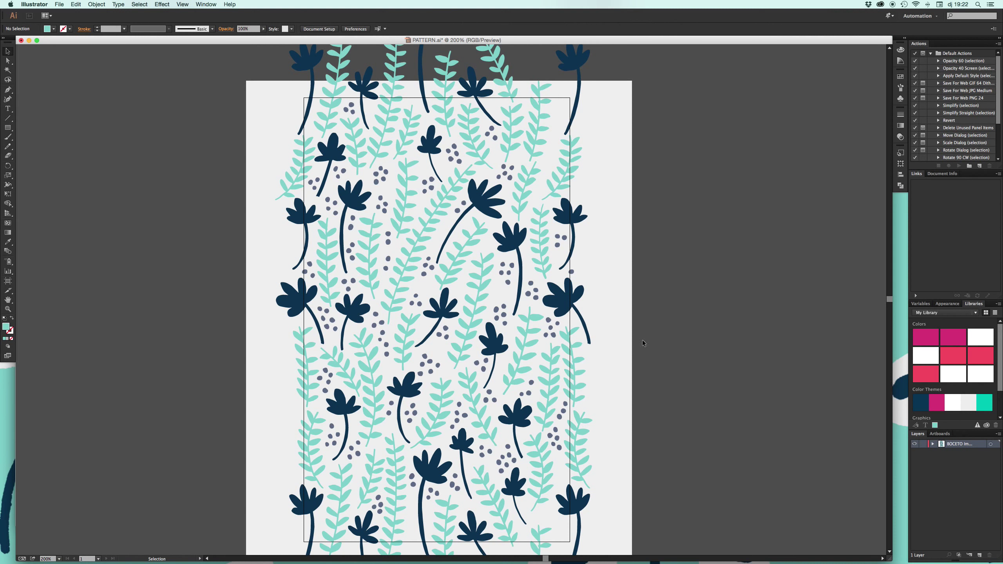
Step: Rotate the top-right fern more upright, enlarge it slightly and tilt it a little
left_click(543, 90)
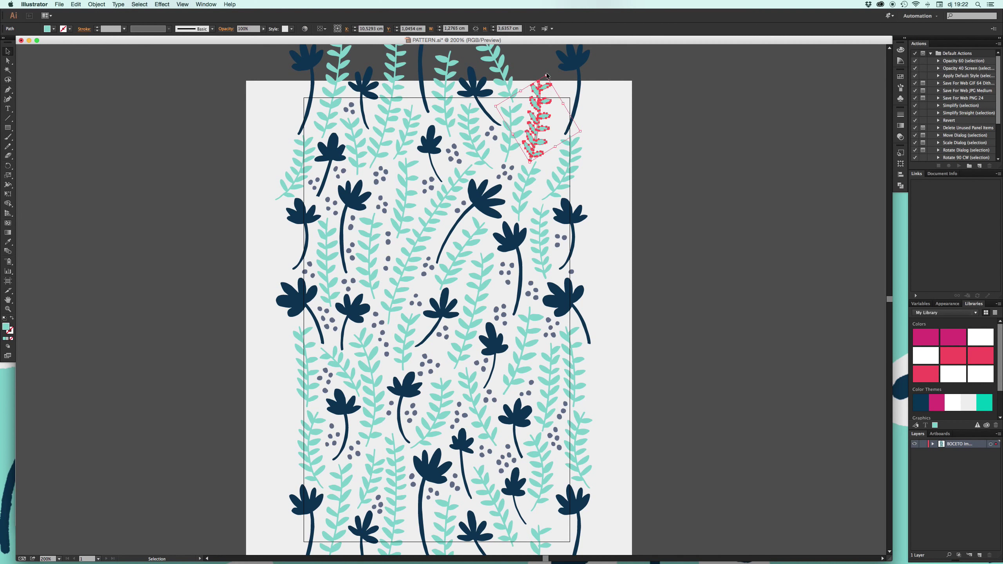
left_click_drag(546, 74, 532, 74)
left_click(657, 134)
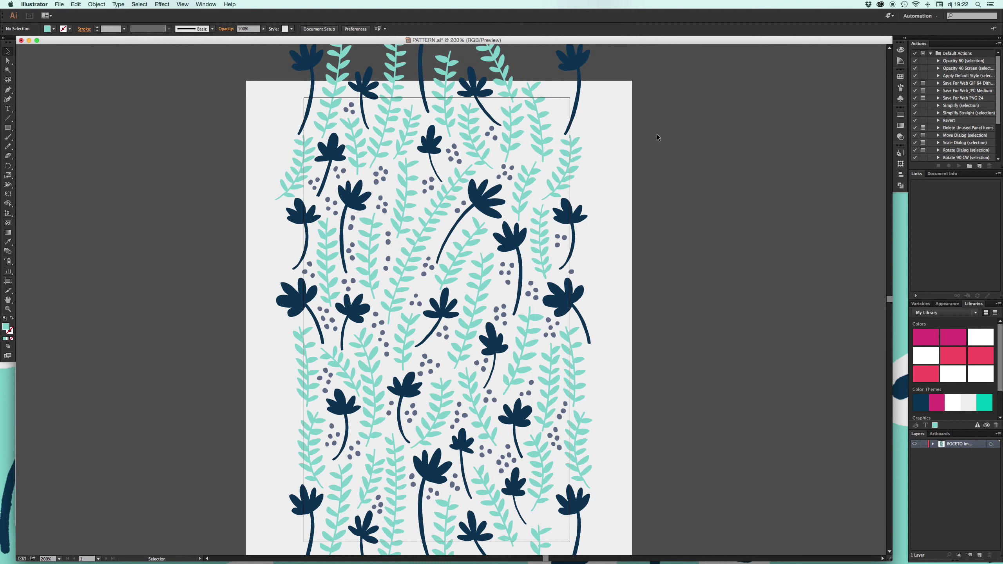
left_click(547, 143)
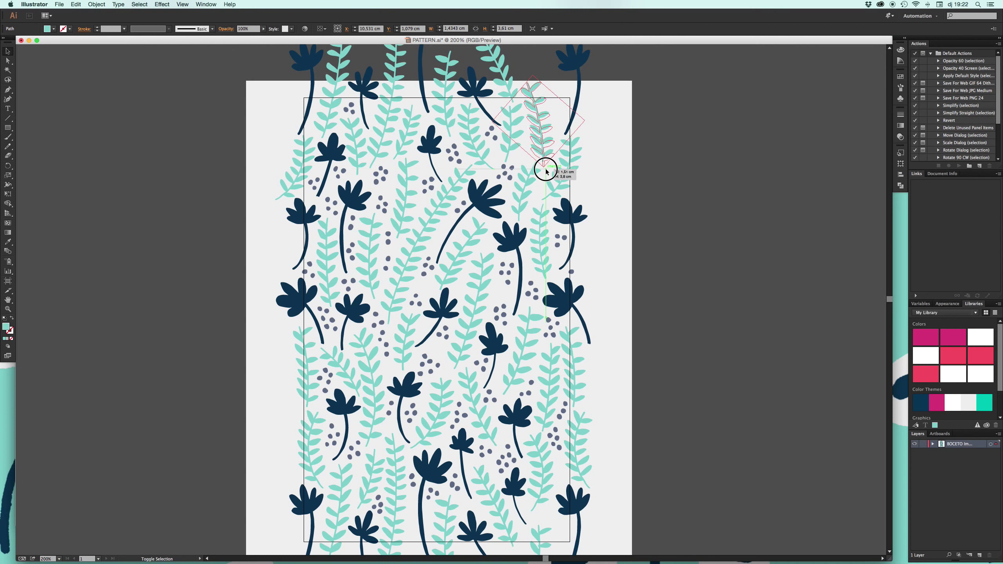
left_click_drag(545, 162, 544, 167)
left_click_drag(589, 118, 587, 117)
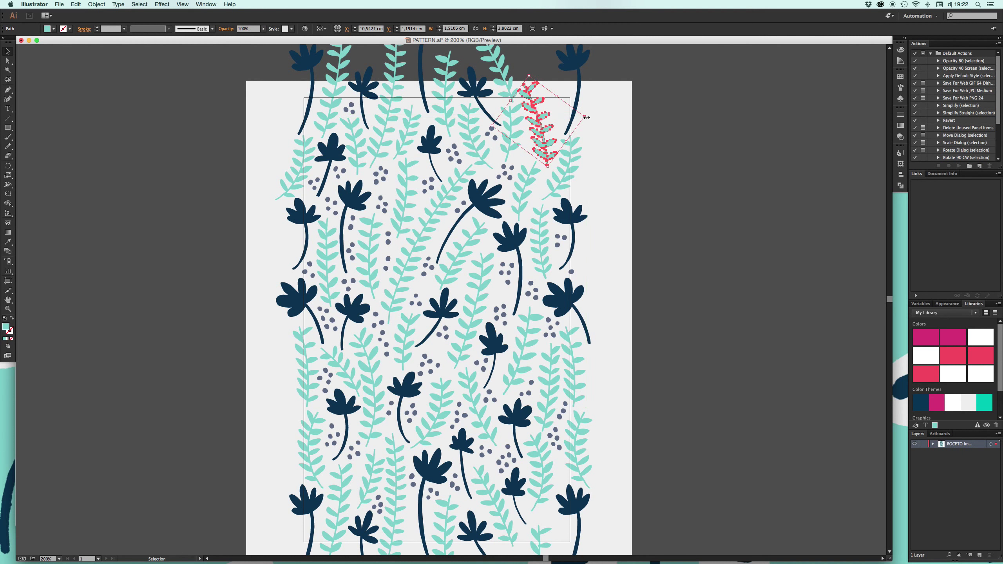
left_click(633, 115)
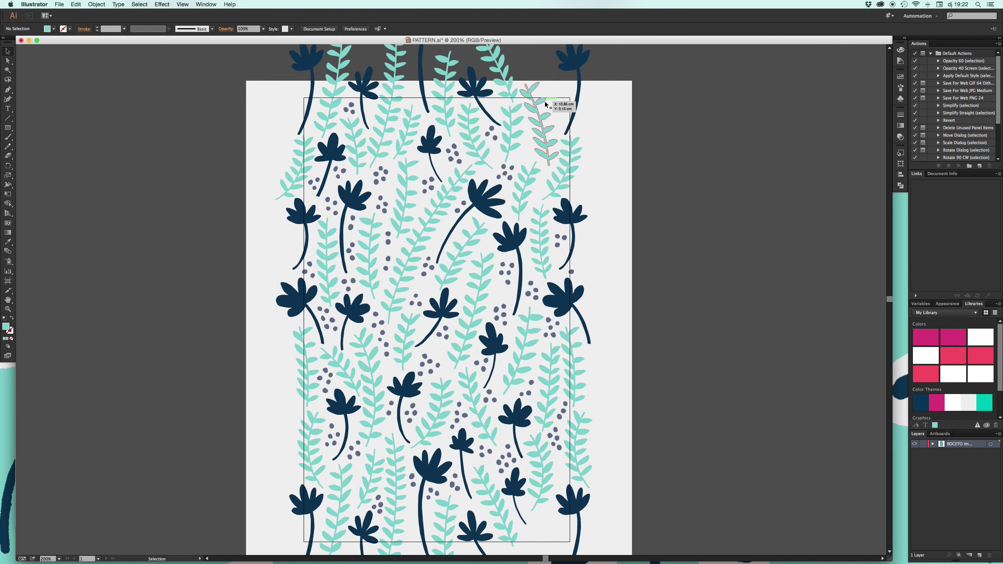
Step: Copy the top-right fern straight down with Move Horizontal 0 cm, Vertical 20 cm
left_click(545, 102)
left_click(96, 4)
mouse_move(106, 13)
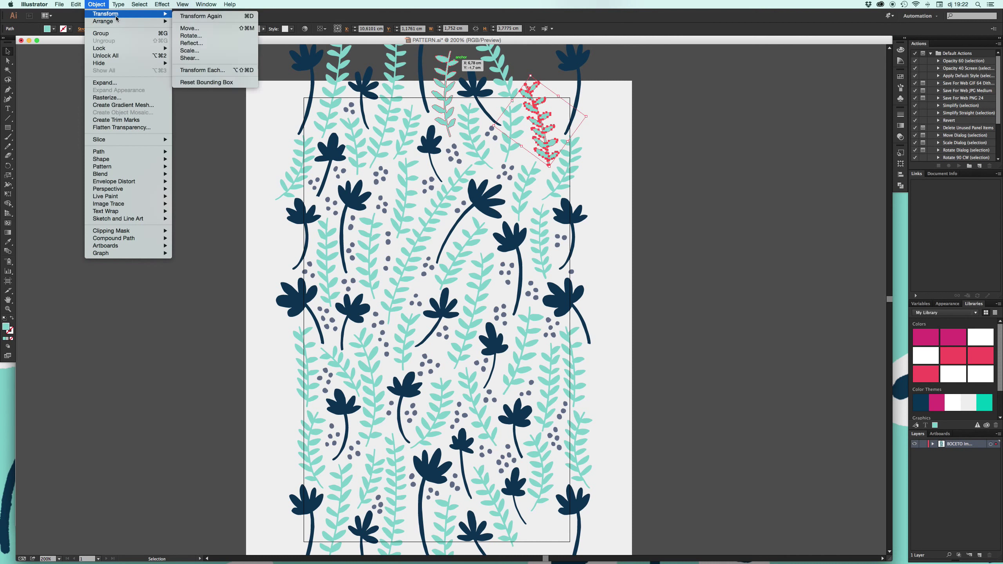
left_click(189, 28)
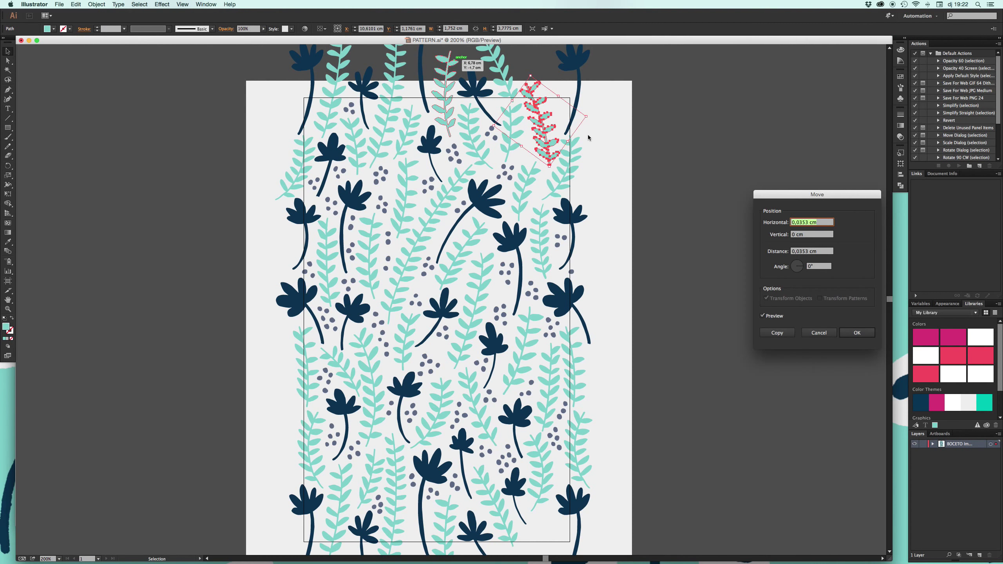
type("0")
key("Tab")
type("20")
key("Tab")
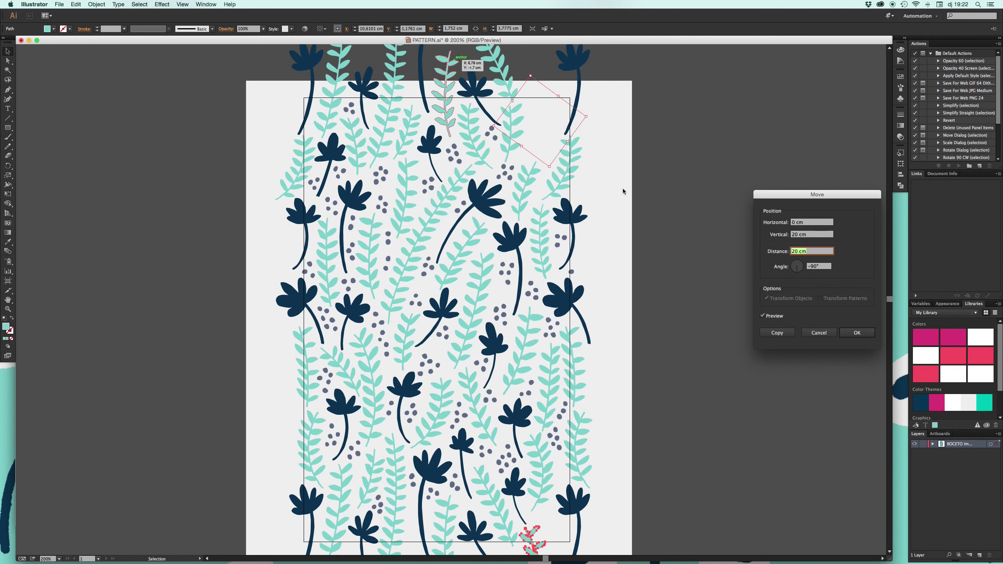
left_click(777, 332)
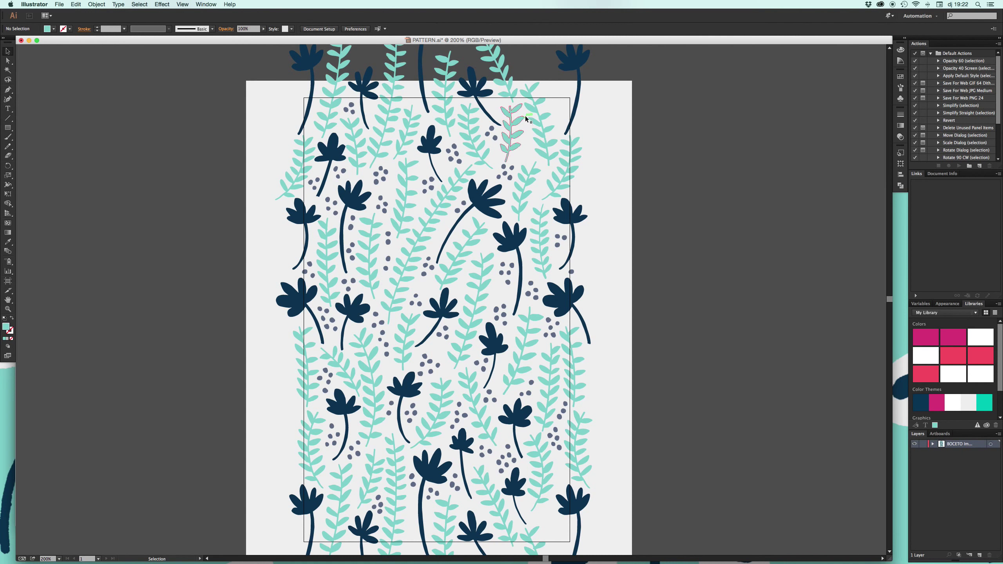
key("ctrl+plus")
key("ctrl+plus")
key("ctrl+minus")
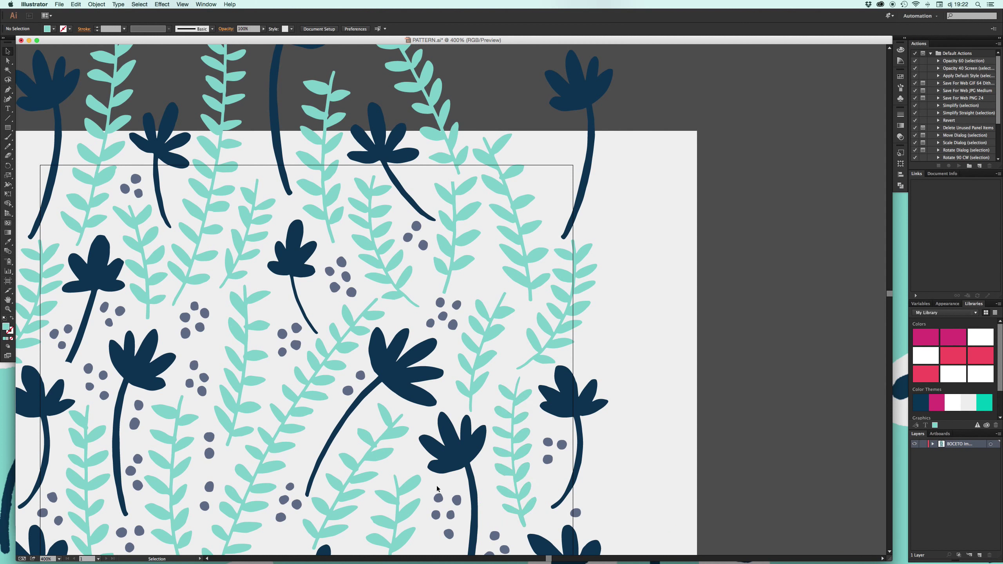
Step: Copy a small dot cluster to the tile's upper right and spread its dots into nearby gaps
left_click(459, 513)
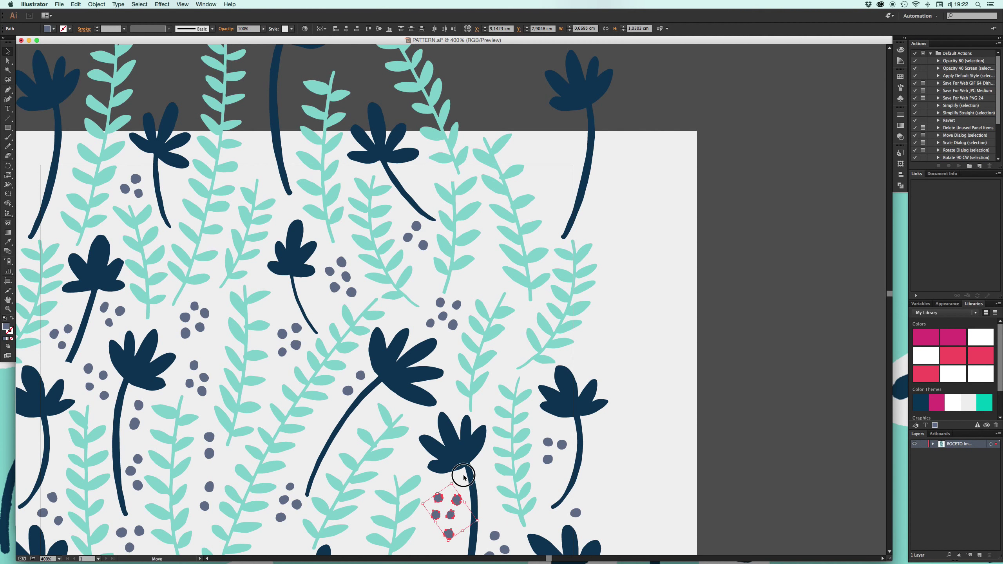
left_click_drag(464, 477, 564, 180)
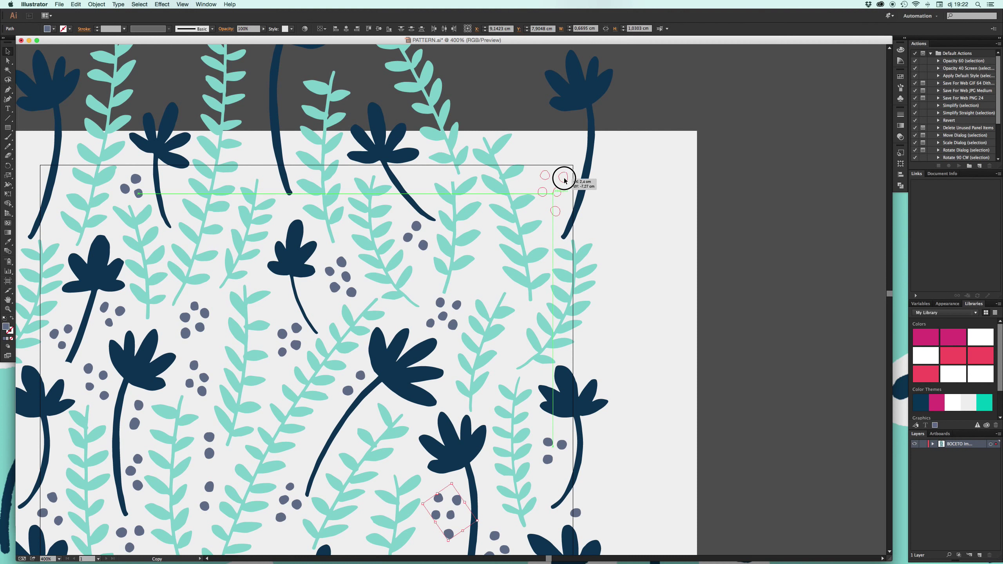
left_click(644, 249)
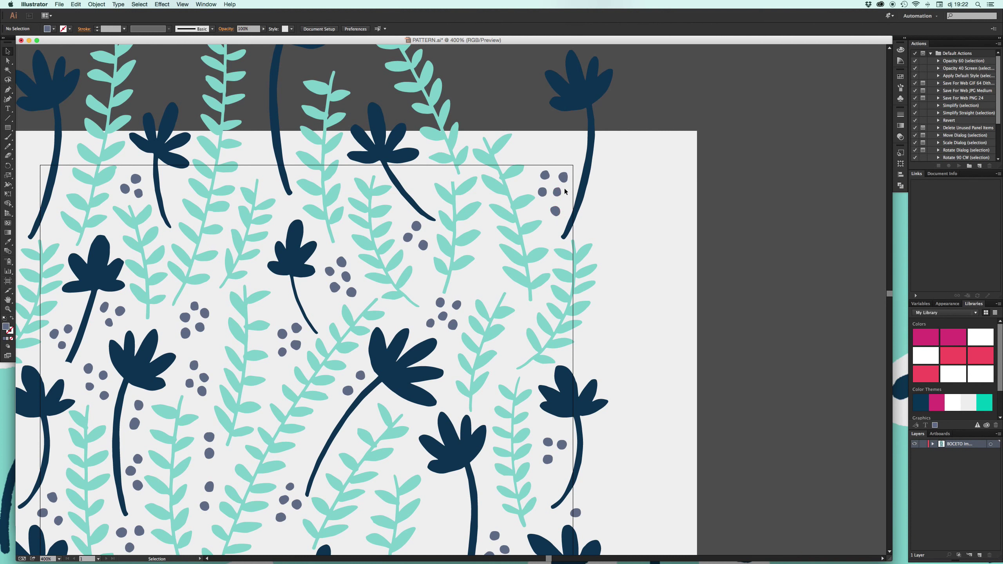
left_click_drag(564, 192, 494, 255)
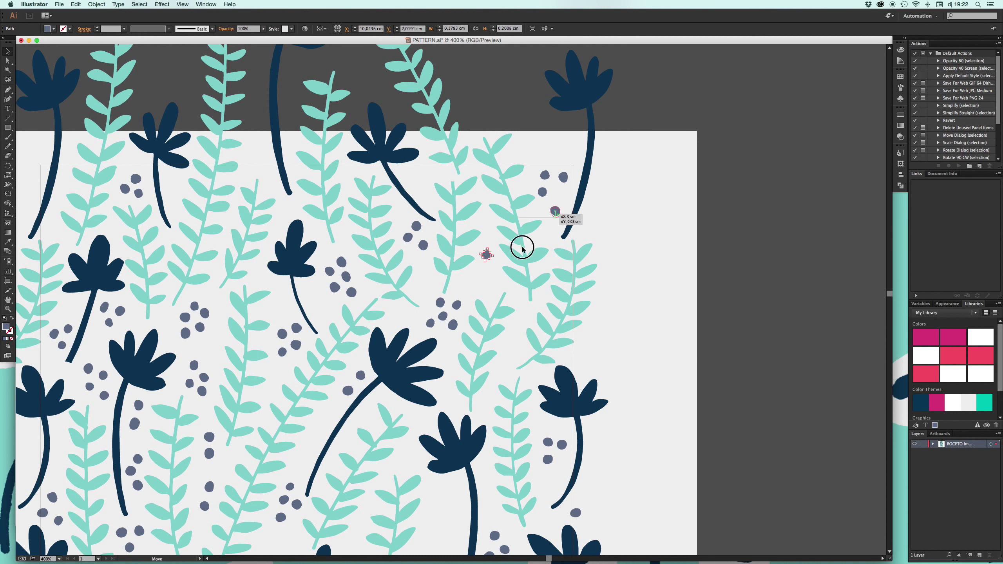
left_click_drag(555, 212, 482, 271)
left_click(545, 214)
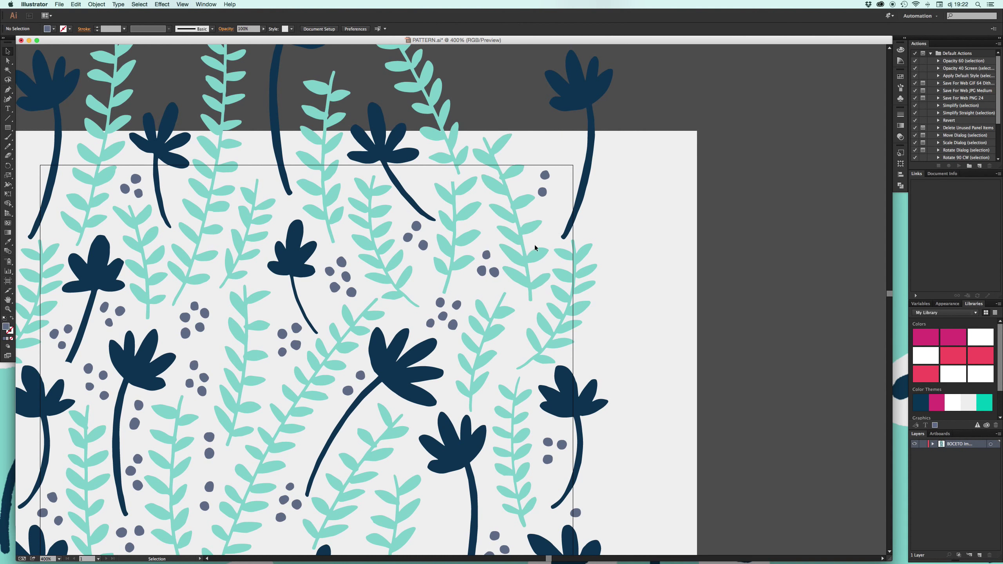
left_click_drag(537, 193, 417, 184)
left_click_drag(545, 177, 514, 344)
left_click(725, 335)
Step: Move a five-dot group beside the dark flower stem and copy a single dot into a gap
scroll(628, 329, "down", 5)
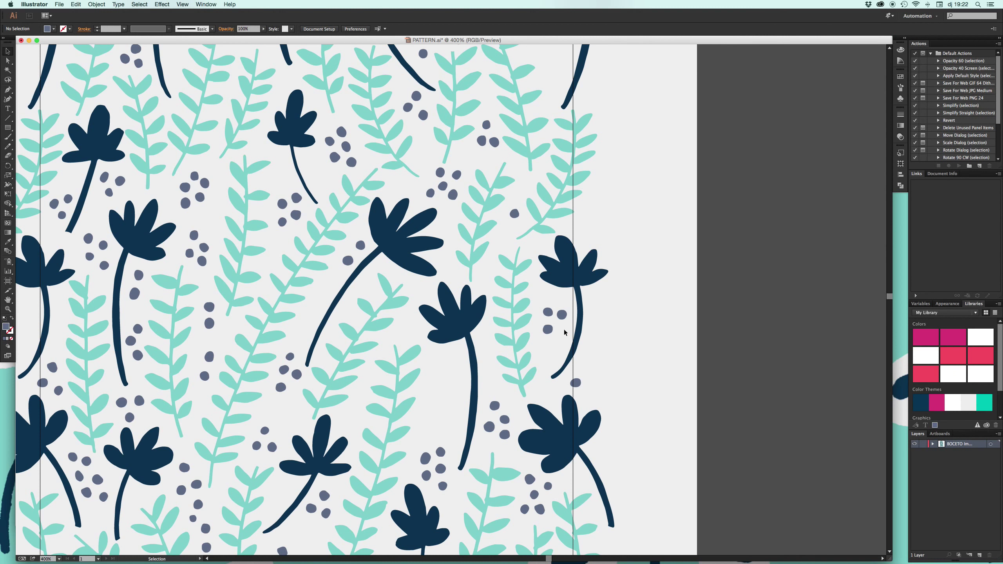
scroll(284, 359, "down", 1)
scroll(285, 359, "down", 2)
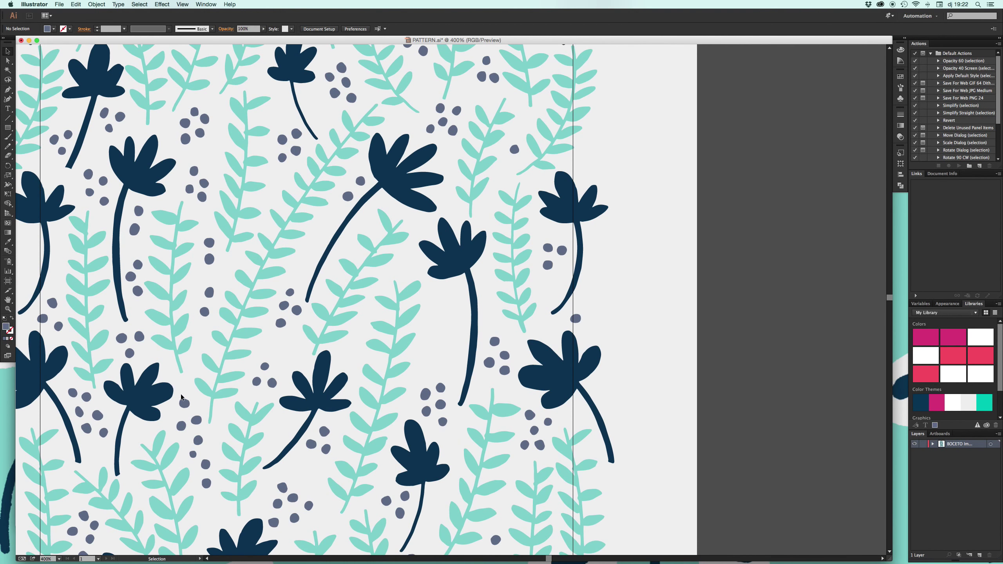
left_click_drag(196, 457, 199, 459)
left_click_drag(196, 424, 454, 313)
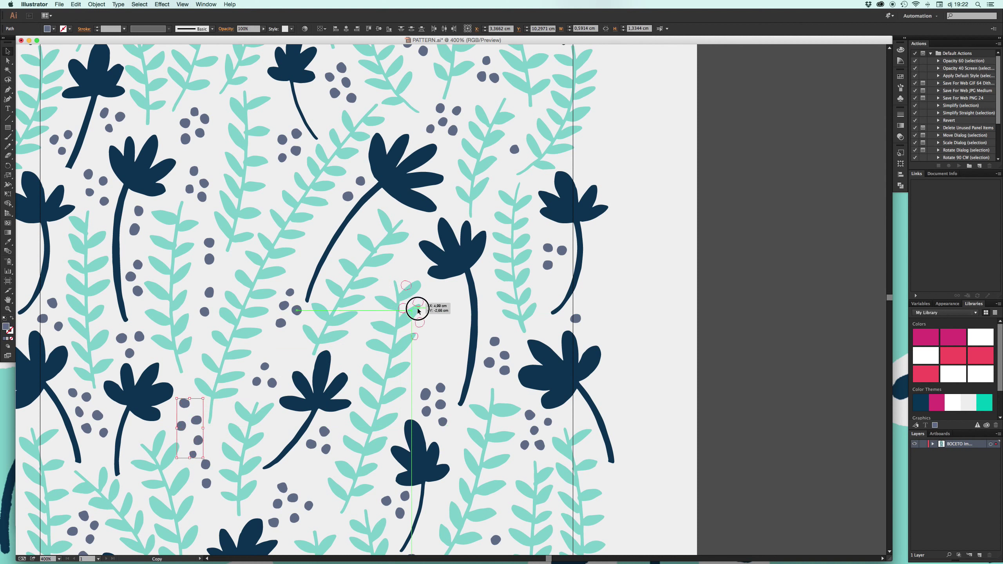
left_click(492, 292)
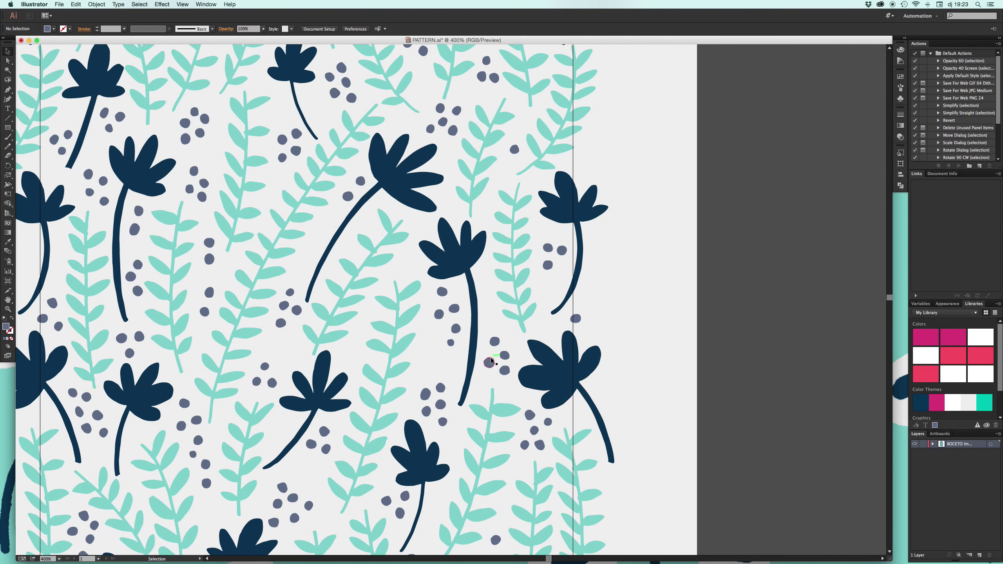
left_click_drag(491, 360, 436, 332)
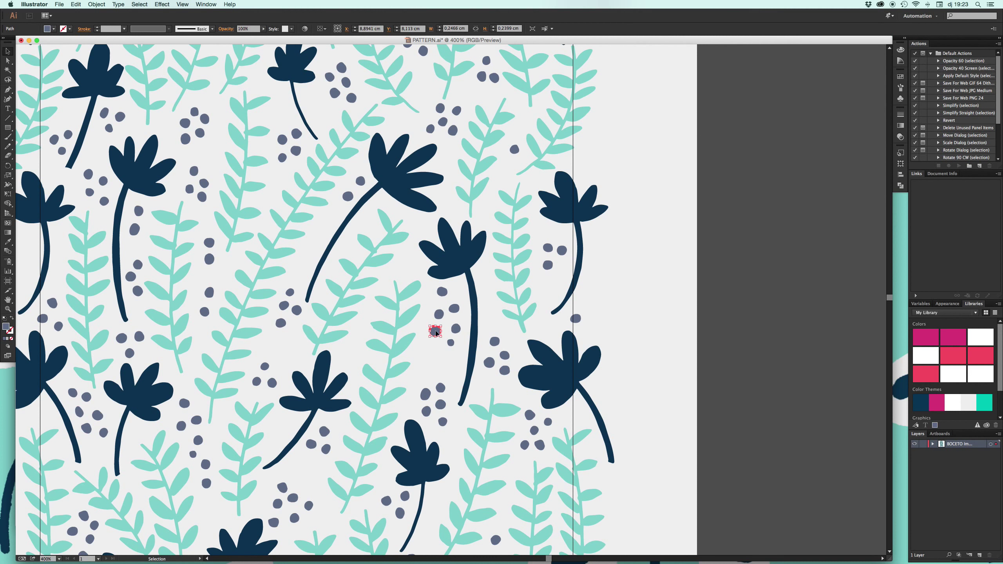
left_click(461, 364)
scroll(462, 365, "down", 3)
scroll(461, 365, "down", 3)
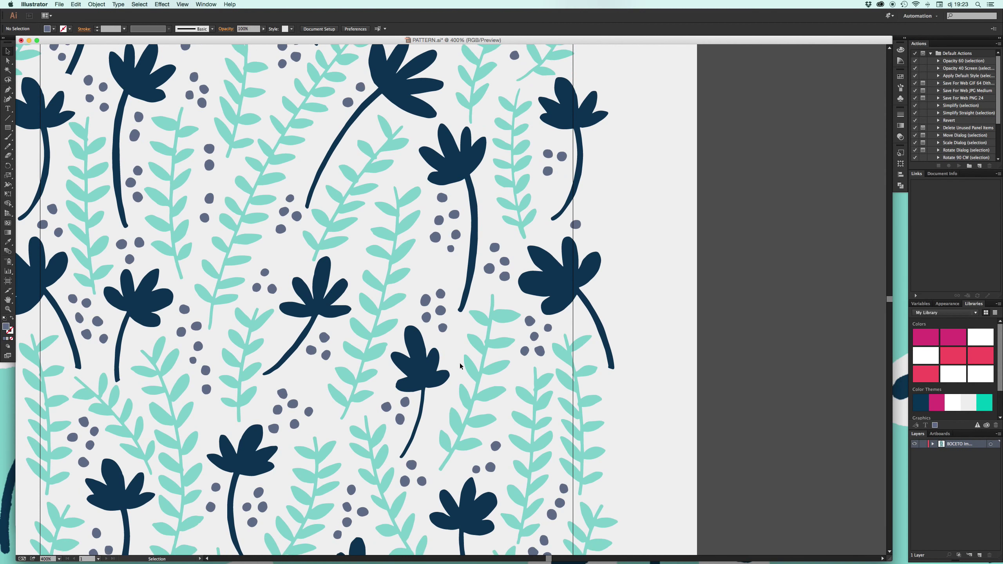
scroll(461, 364, "down", 3)
scroll(460, 367, "down", 6)
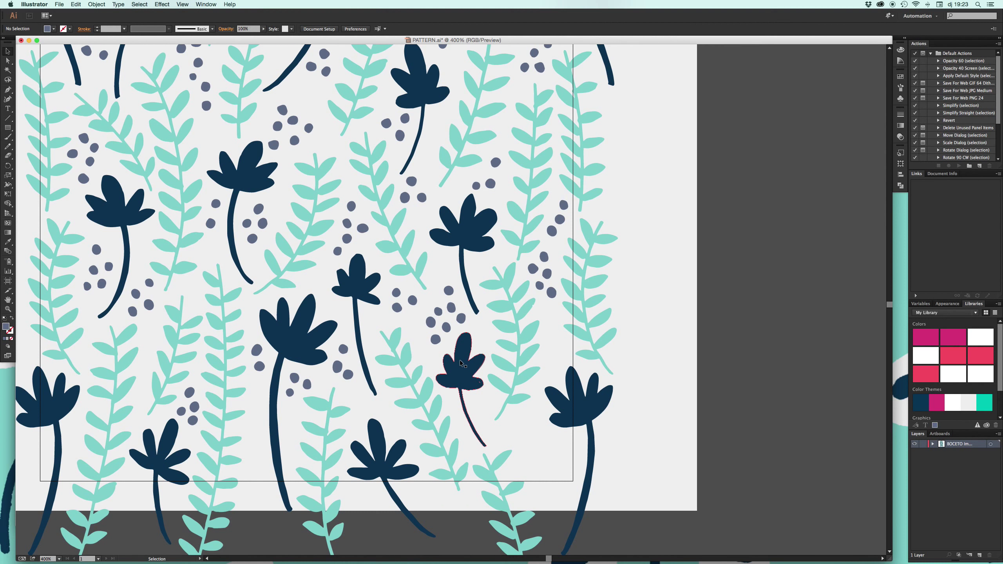
Step: Zoom out to the whole tile and save the pattern file
key("super+minus")
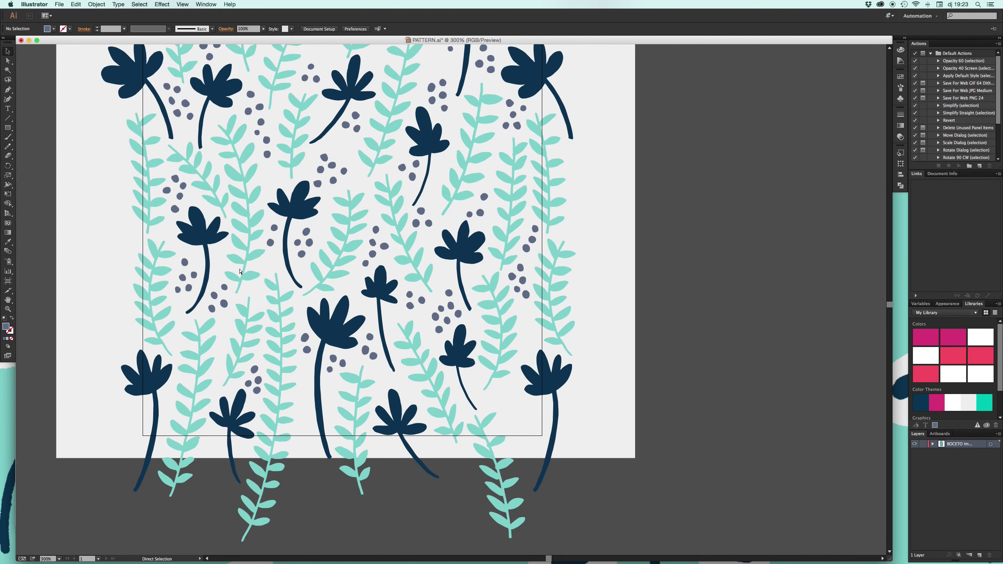
key("super+minus")
left_click_drag(319, 228, 312, 373)
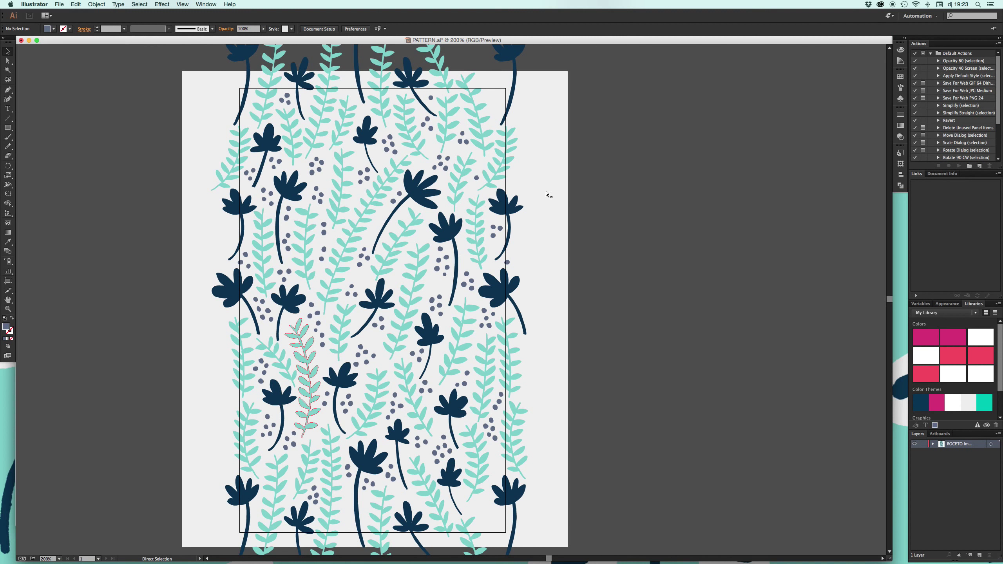
key("super+s")
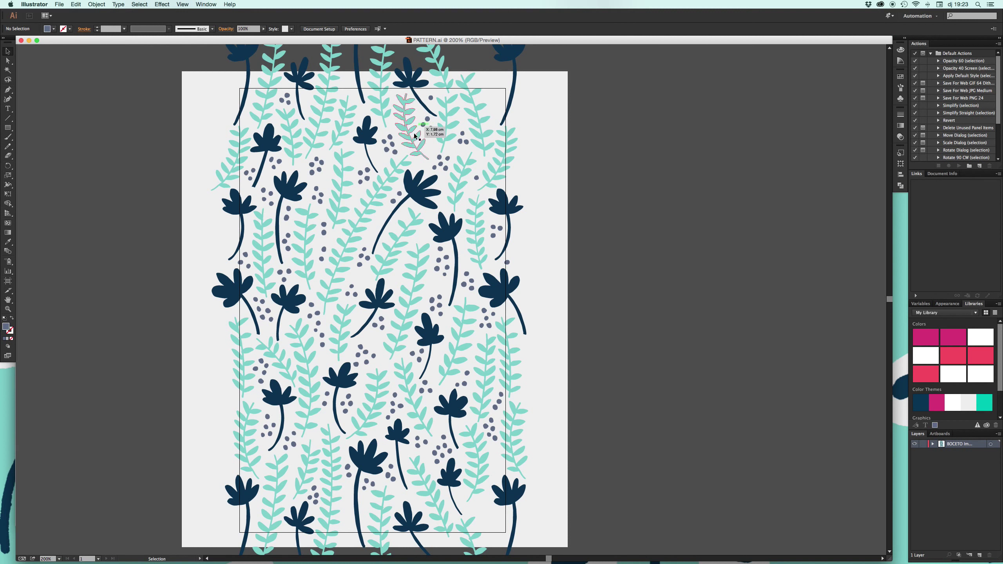
Step: Reflect the small navy flower horizontally and place it at the tile's bottom-right edge
left_click(372, 137)
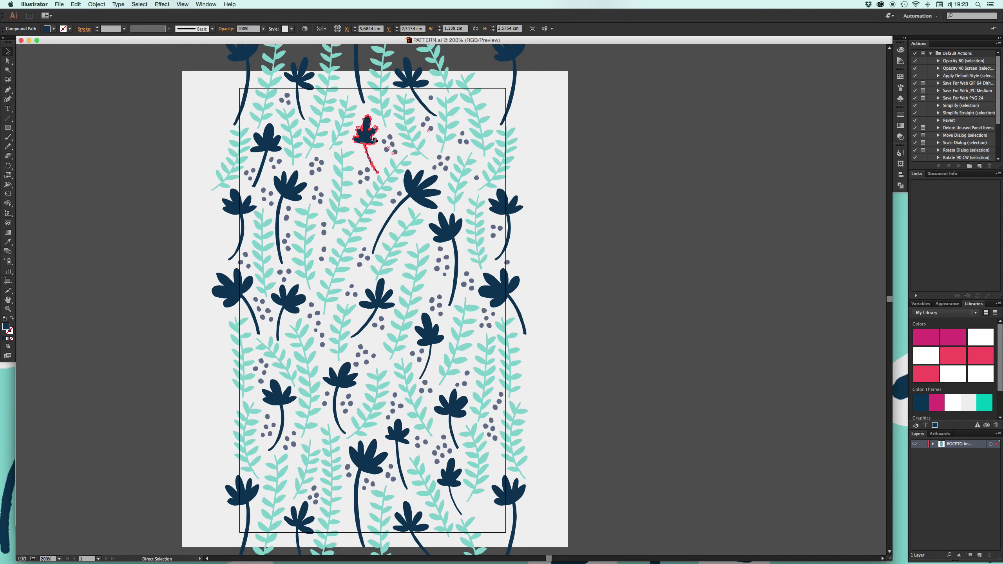
left_click_drag(372, 138, 459, 293)
left_click(97, 4)
mouse_move(106, 13)
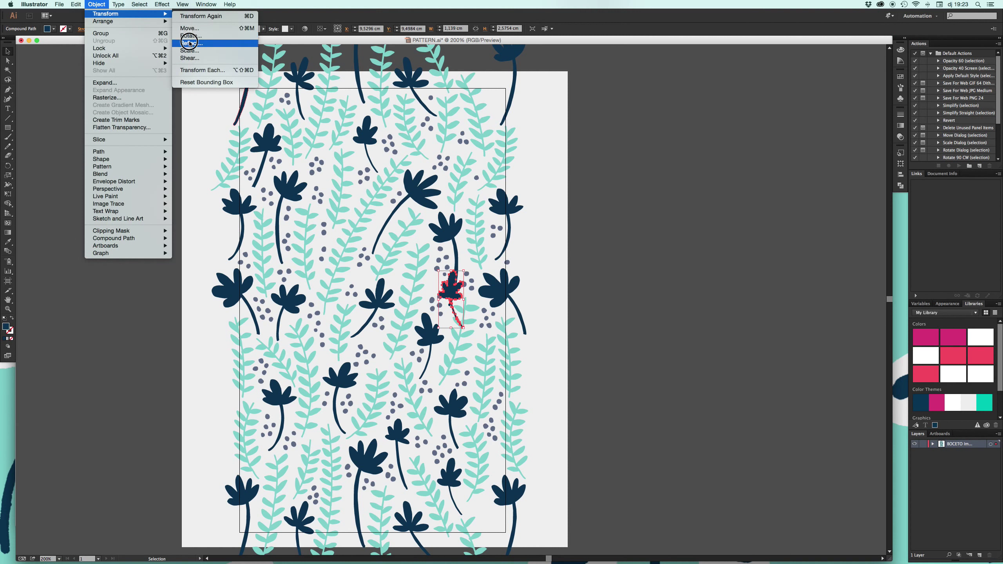
left_click(190, 43)
left_click(546, 346)
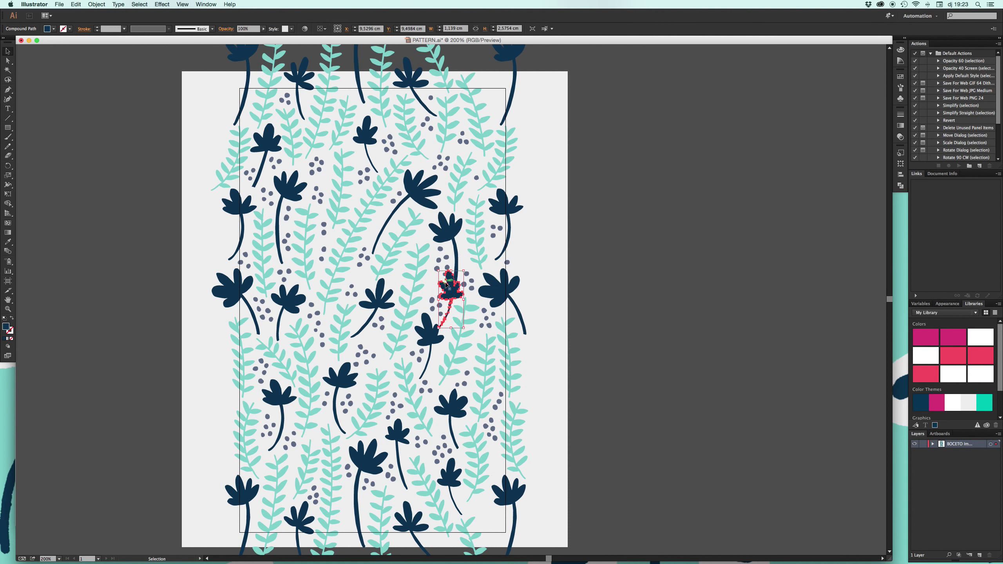
left_click_drag(447, 284, 487, 510)
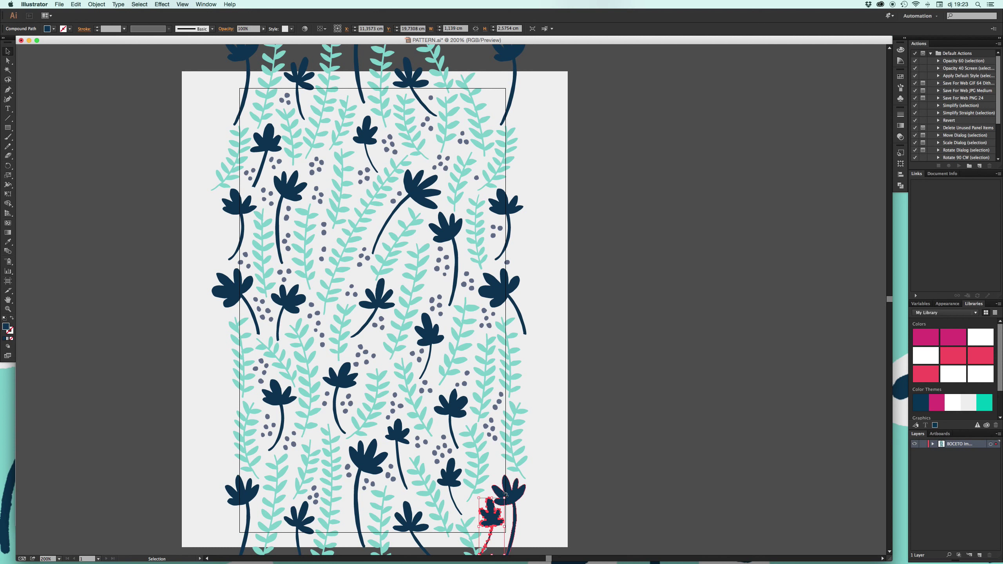
left_click(549, 504)
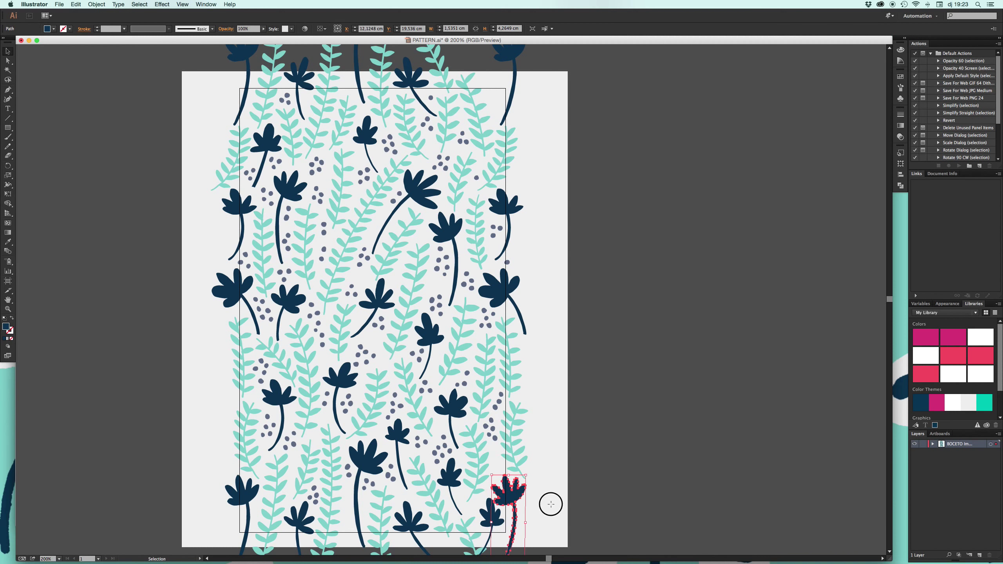
Step: Slightly rotate and nudge the flower so it sits precisely on the bottom edge
left_click(488, 519)
mouse_move(508, 499)
left_mouse_down()
mouse_move(503, 490)
mouse_move(502, 525)
left_mouse_up()
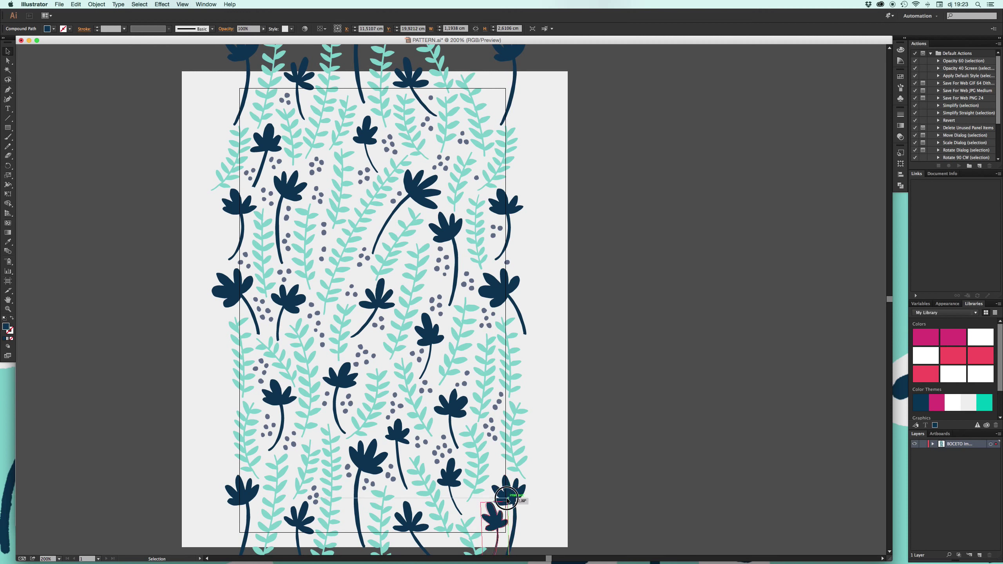
key("Left")
key("Left")
key("Left")
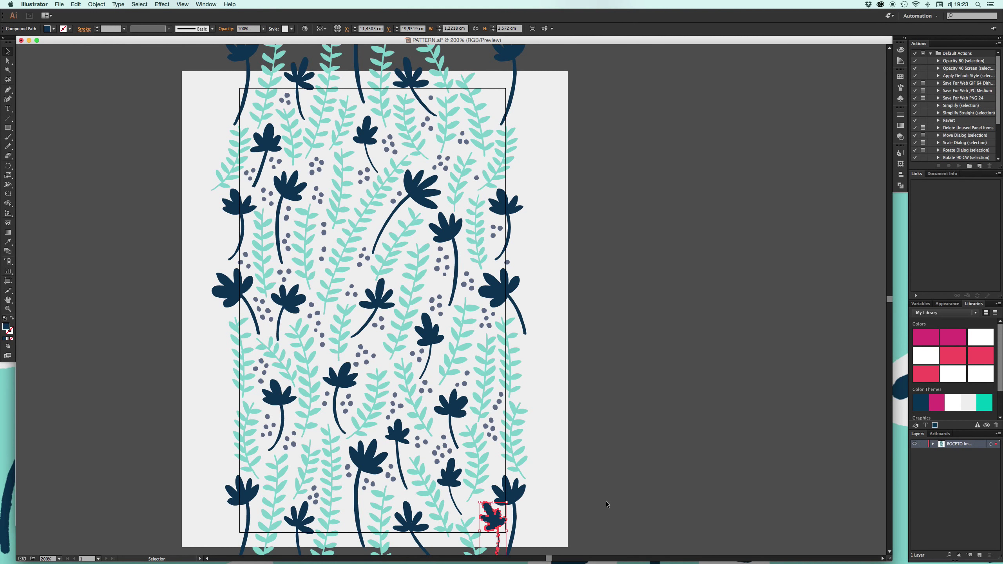
key("Up")
key("Up")
left_click(614, 501)
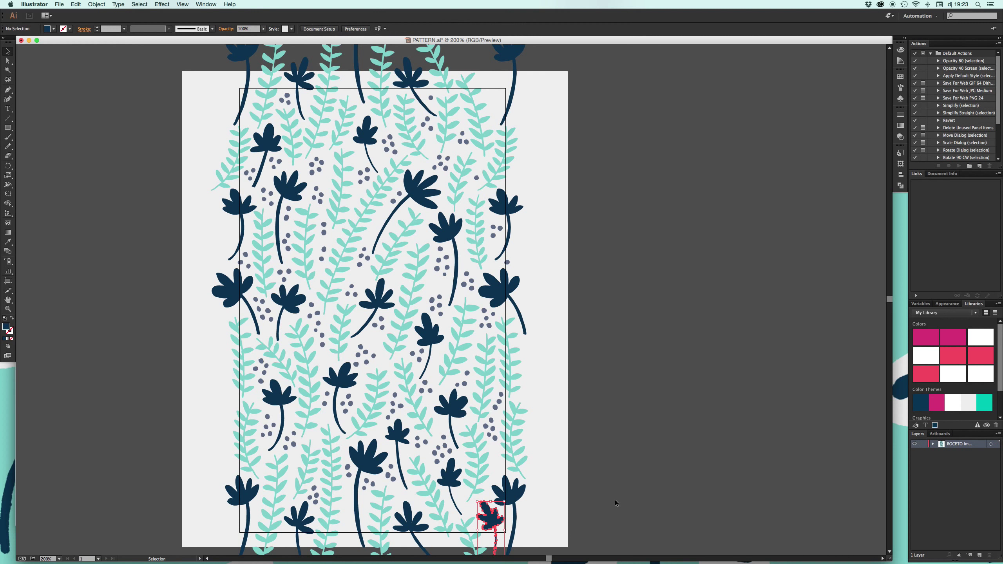
left_click_drag(499, 517, 493, 511)
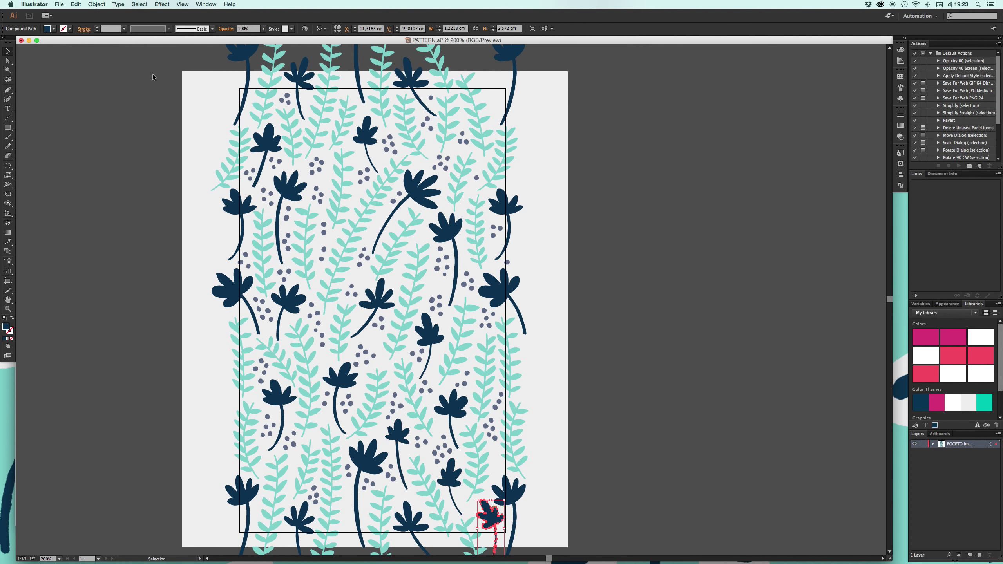
Step: Copy the flower 20 cm up to the top edge with Move Vertical -20 cm
left_click(96, 4)
mouse_move(106, 14)
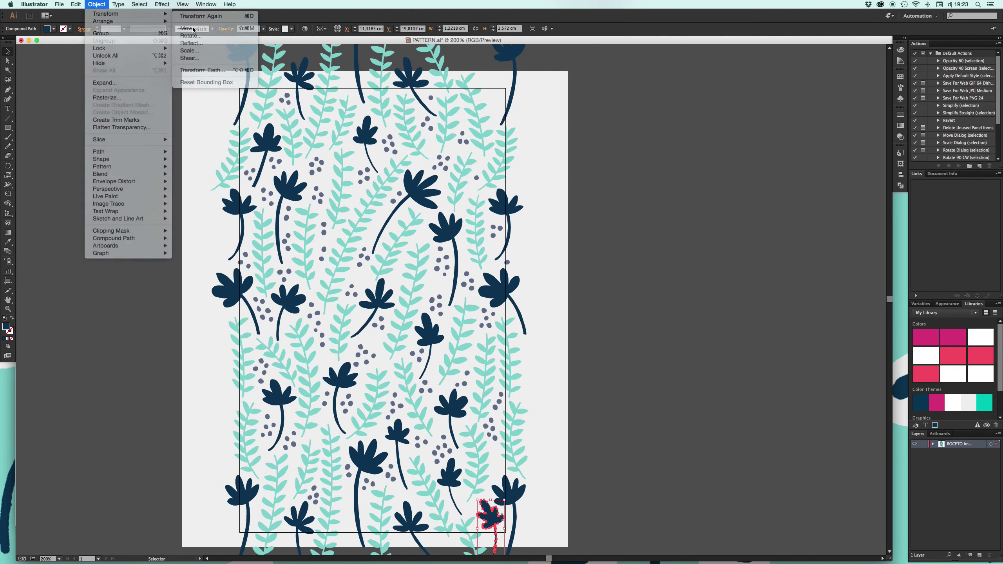
left_click(193, 30)
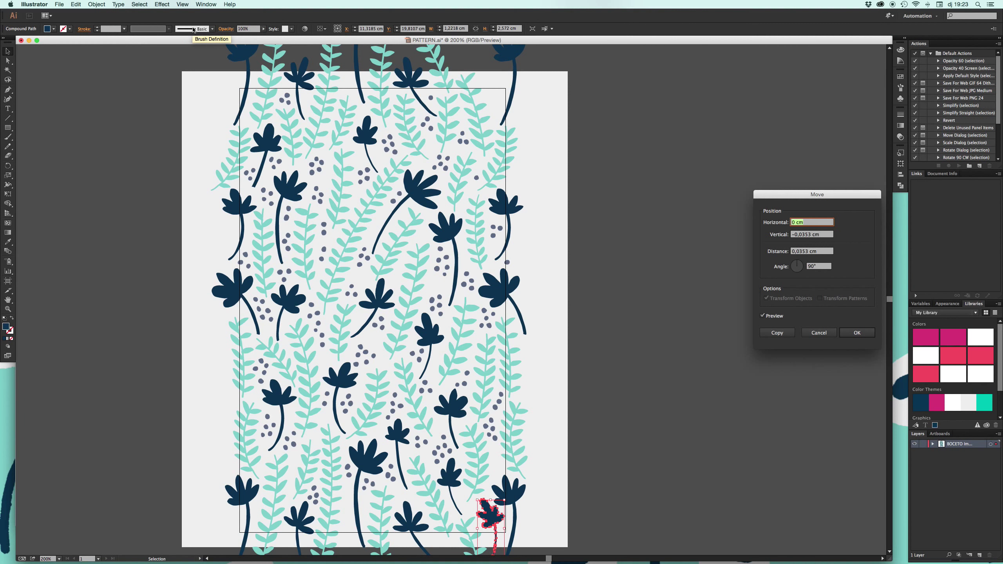
key("Tab")
type("-20")
key("Tab")
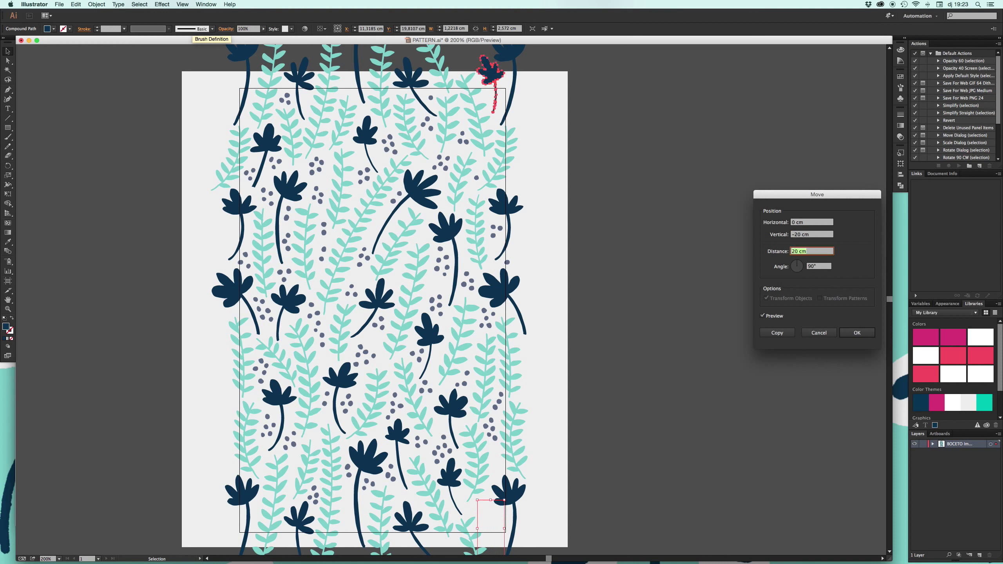
left_click(777, 333)
left_click(645, 217)
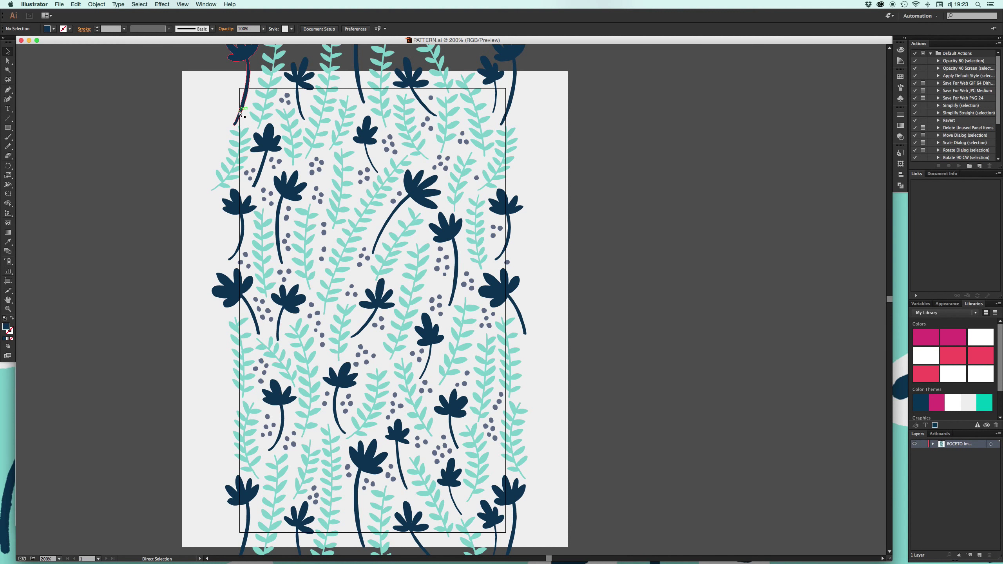
key("super+plus")
key("super+plus")
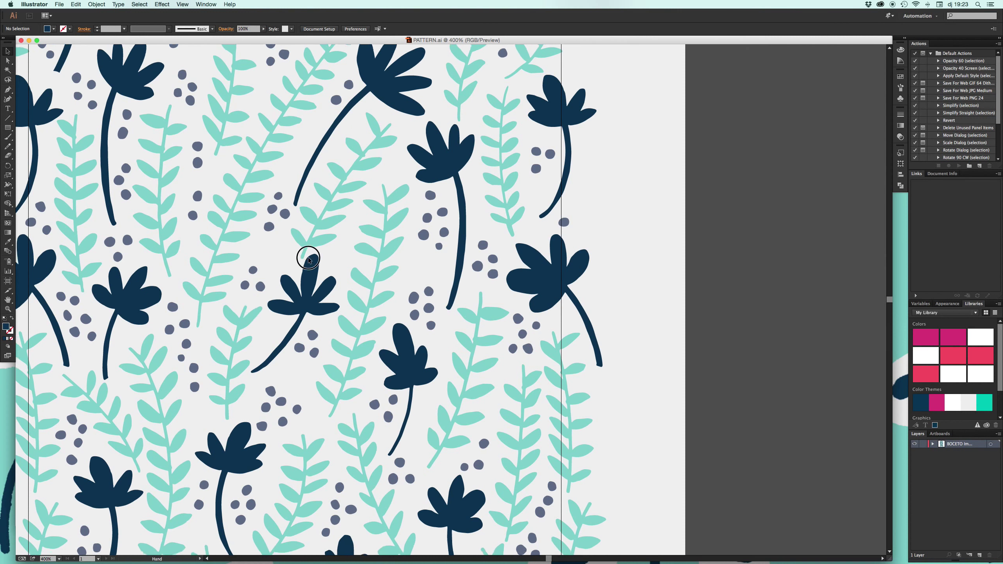
Step: Duplicate a small grey dot cluster toward the lower right and rotate the copy
left_click_drag(239, 114, 285, 216)
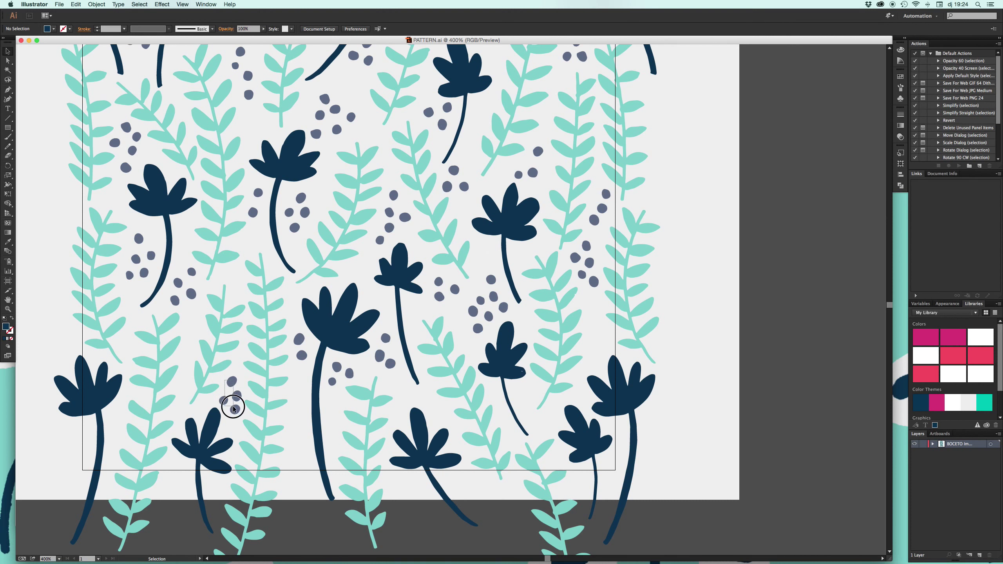
mouse_move(232, 380)
left_mouse_down()
mouse_move(298, 427)
mouse_move(273, 475)
left_mouse_up()
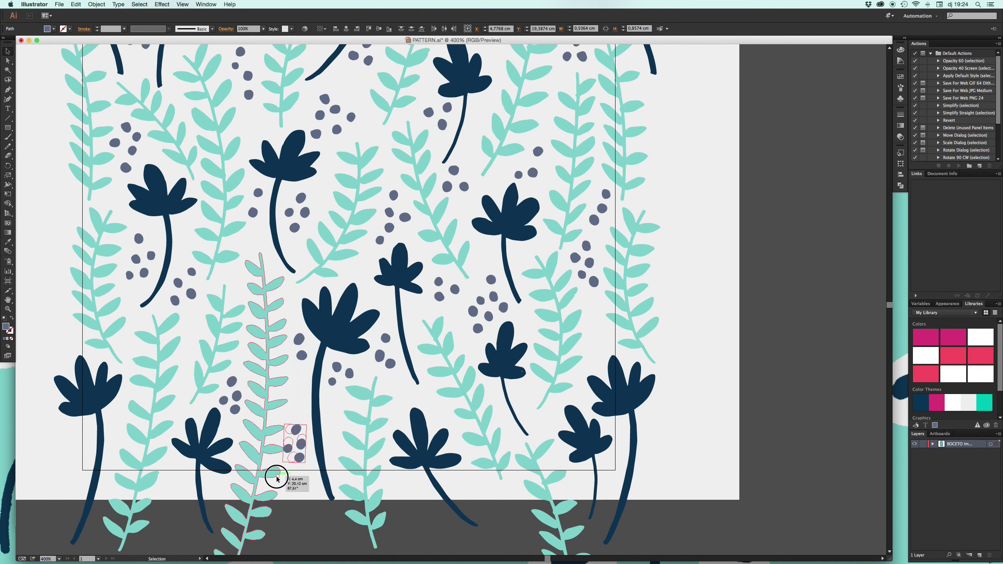
key("super+shift+a")
mouse_move(274, 476)
left_mouse_down()
mouse_move(312, 439)
mouse_move(304, 460)
mouse_move(395, 391)
mouse_move(303, 416)
left_mouse_up()
key("super+shift+a")
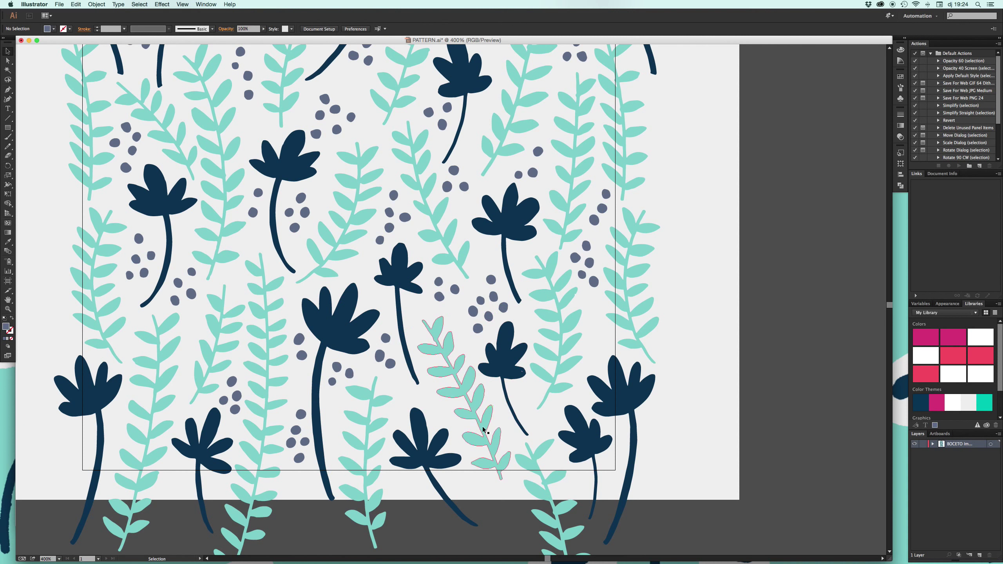
Step: Copy single grey dots into the empty gaps in the lower middle of the tile
mouse_move(516, 172)
left_mouse_down()
mouse_move(538, 175)
mouse_move(435, 392)
mouse_move(403, 394)
mouse_move(446, 410)
left_mouse_up()
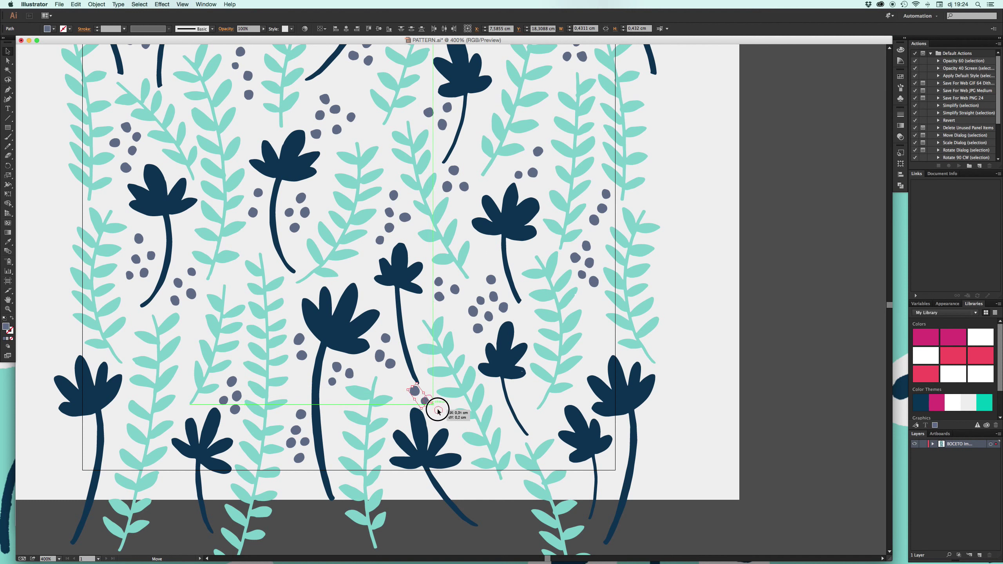
left_click(405, 387)
mouse_move(479, 329)
left_mouse_down()
mouse_move(397, 387)
mouse_move(519, 398)
left_mouse_up()
left_click(414, 315)
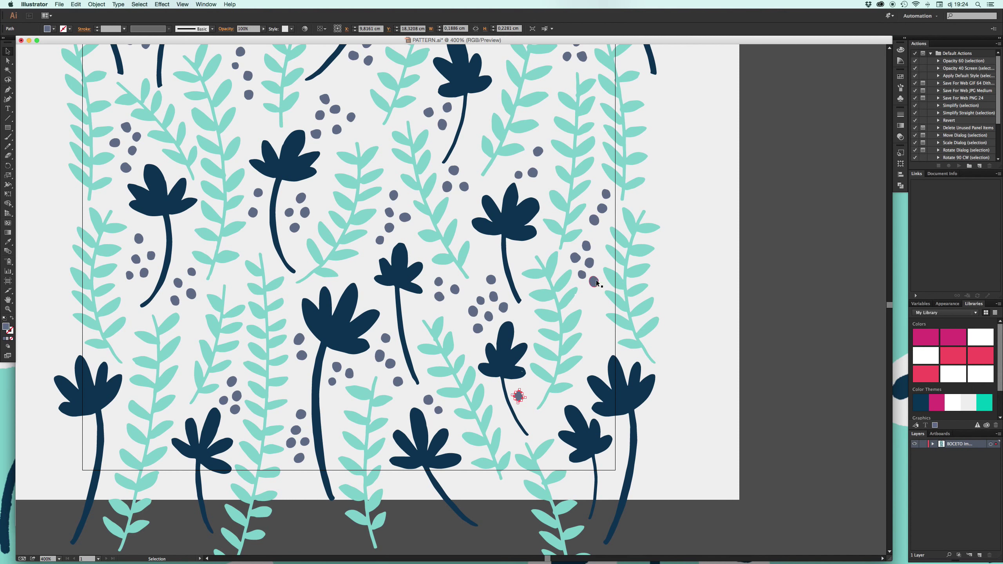
mouse_move(594, 282)
left_mouse_down()
mouse_move(594, 342)
mouse_move(554, 382)
left_mouse_up()
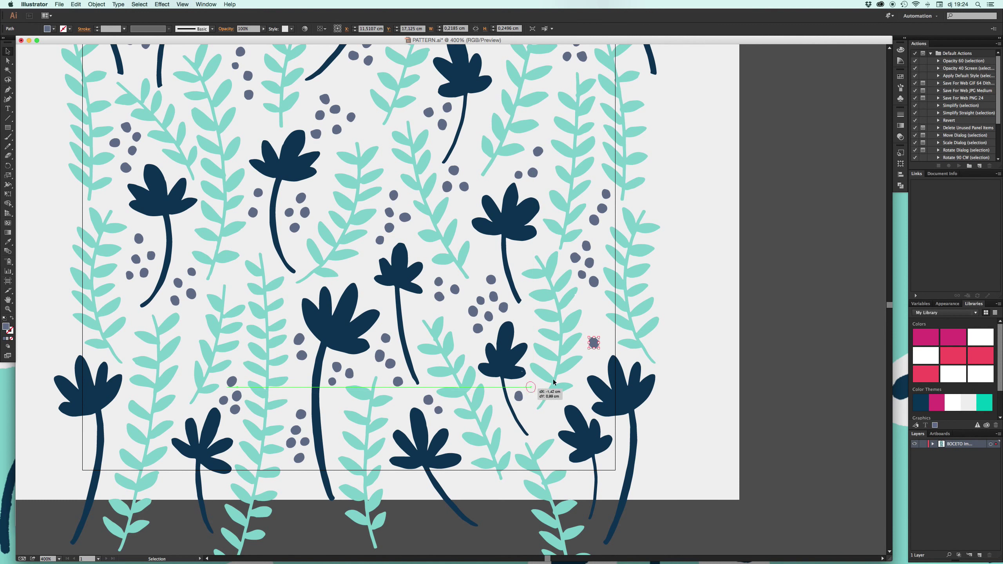
mouse_move(594, 342)
left_mouse_down()
mouse_move(613, 340)
mouse_move(527, 410)
left_mouse_up()
left_click(538, 399)
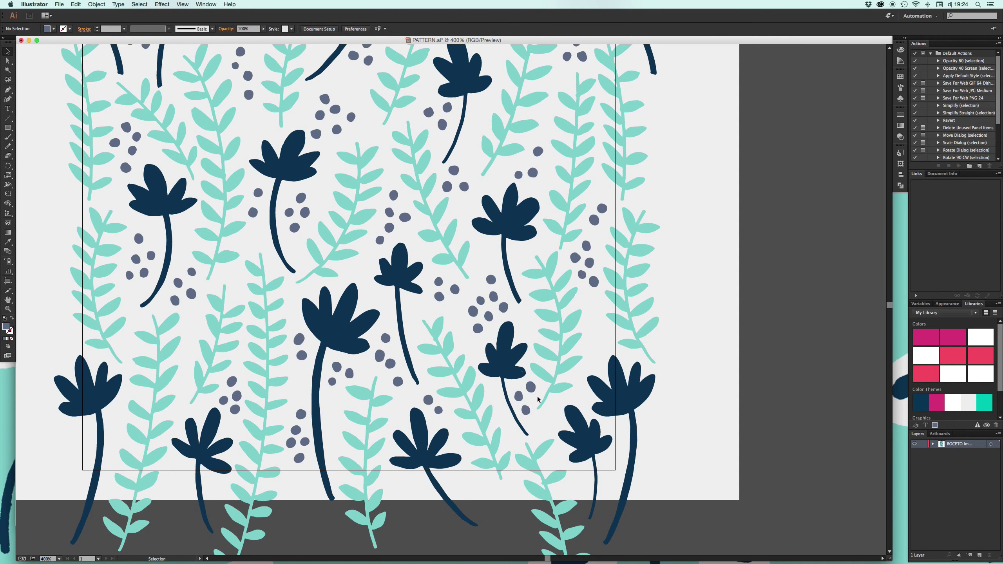
Step: Copy more grey dots into empty spots toward the tile's lower left
scroll(304, 437, "up", 2)
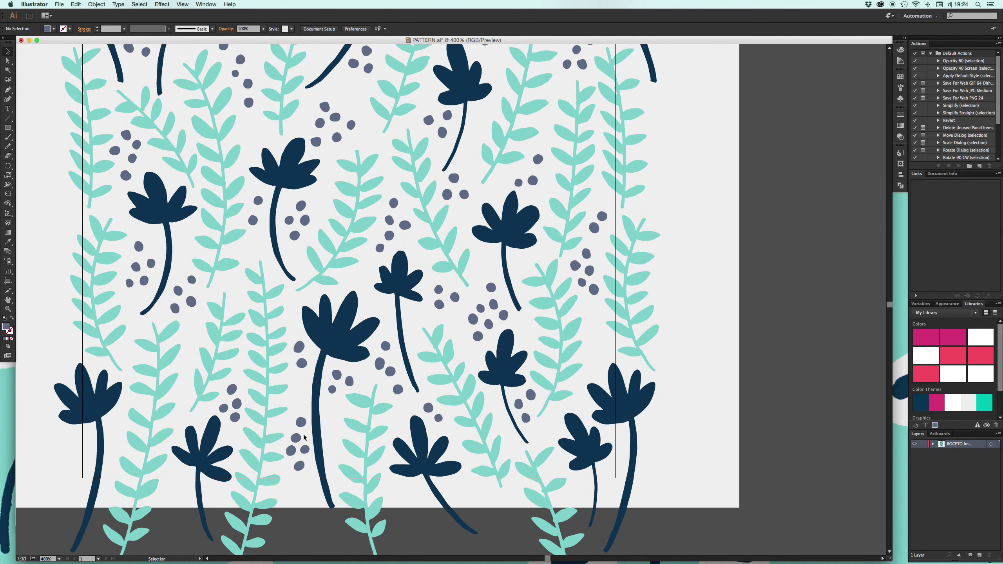
scroll(305, 437, "up", 2)
mouse_move(493, 311)
left_mouse_down()
mouse_move(182, 400)
mouse_move(289, 331)
mouse_move(193, 328)
left_mouse_up()
left_click(189, 346)
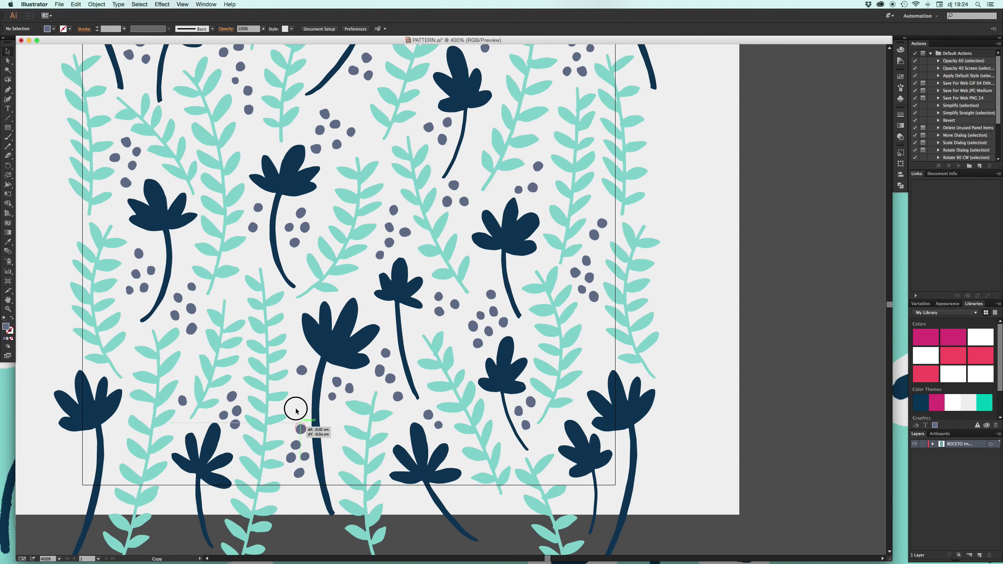
mouse_move(296, 423)
left_mouse_down()
mouse_move(294, 406)
mouse_move(116, 427)
mouse_move(179, 421)
mouse_move(117, 445)
left_mouse_up()
left_click(130, 358)
mouse_move(384, 358)
left_mouse_down()
mouse_move(386, 316)
mouse_move(355, 287)
left_mouse_up()
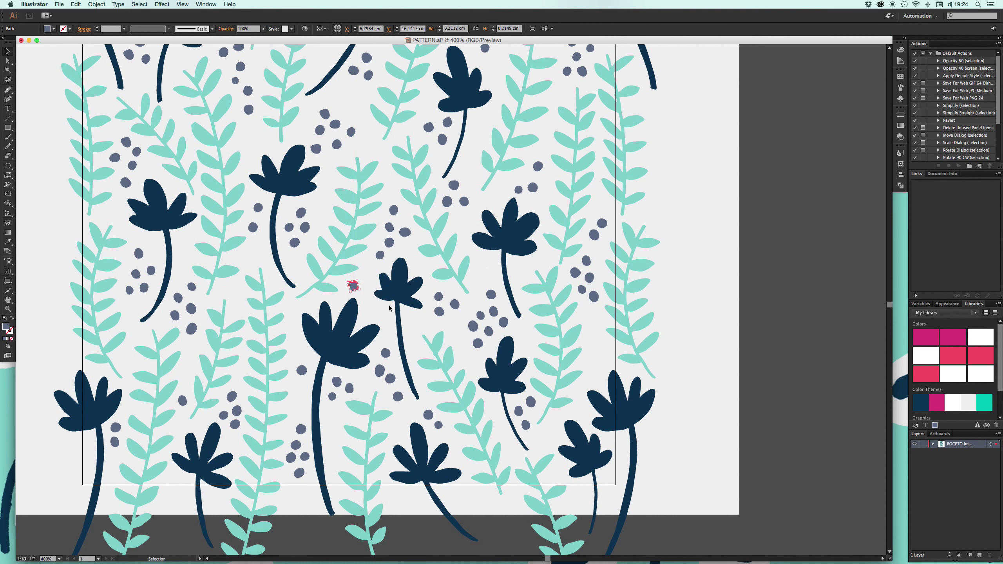
left_click_drag(388, 355, 170, 478)
left_click(296, 486)
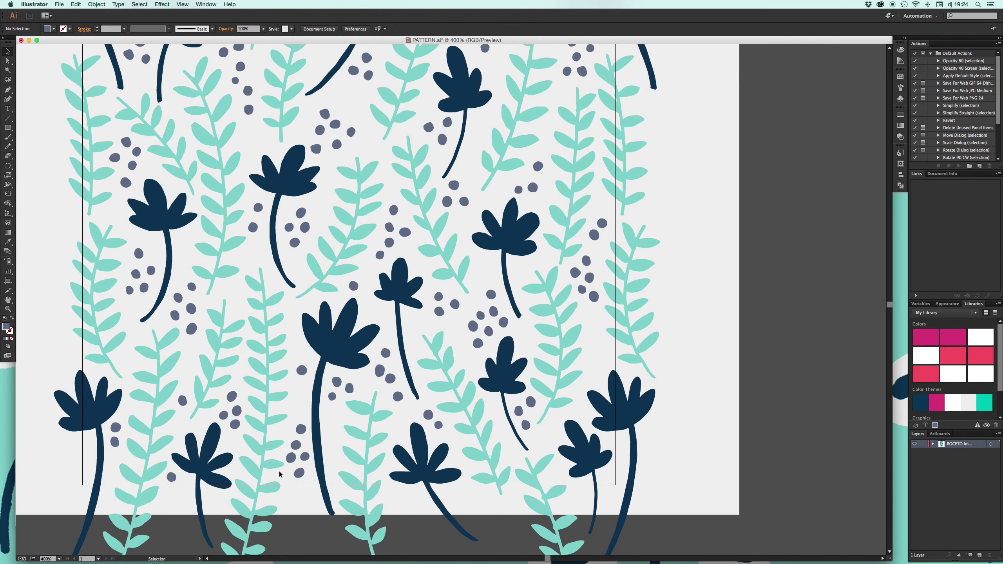
Step: Add dot copies beside the tall flower and rotate a five-dot group beside the fern
left_click_drag(428, 414, 331, 435)
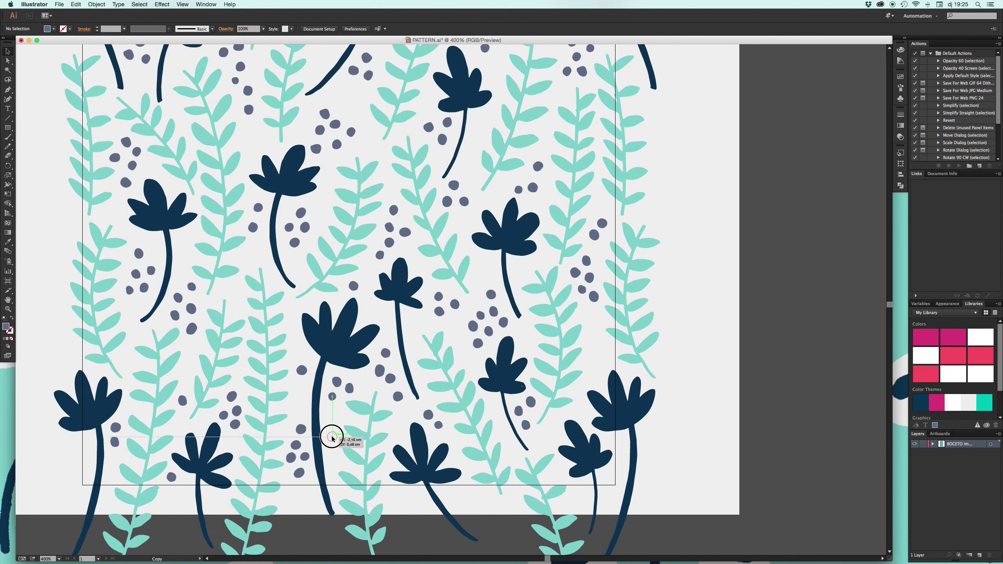
left_click_drag(525, 424, 340, 454)
left_click(337, 419)
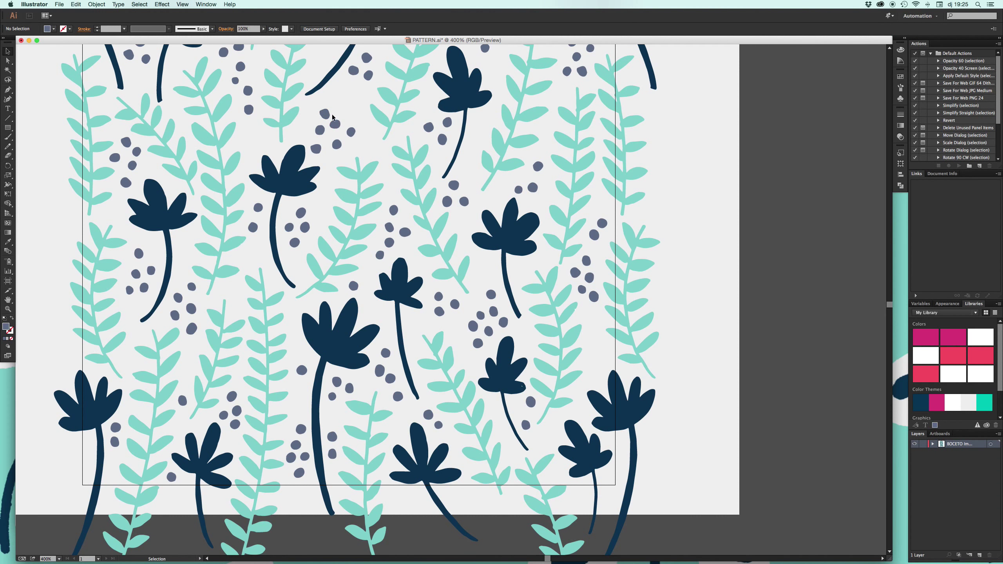
mouse_move(336, 144)
left_mouse_down()
mouse_move(601, 334)
mouse_move(615, 354)
mouse_move(592, 368)
mouse_move(603, 362)
left_mouse_up()
key("super+shift+a")
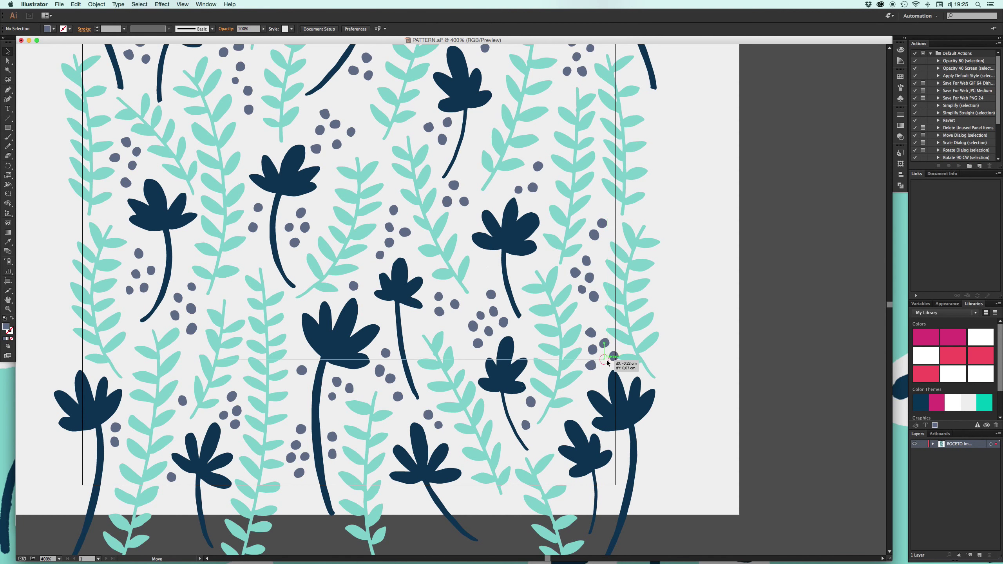
left_click(707, 320)
Step: Tilt the five-grey-dot cluster slightly and reposition a lone dot beside it
scroll(468, 317, "up", 3)
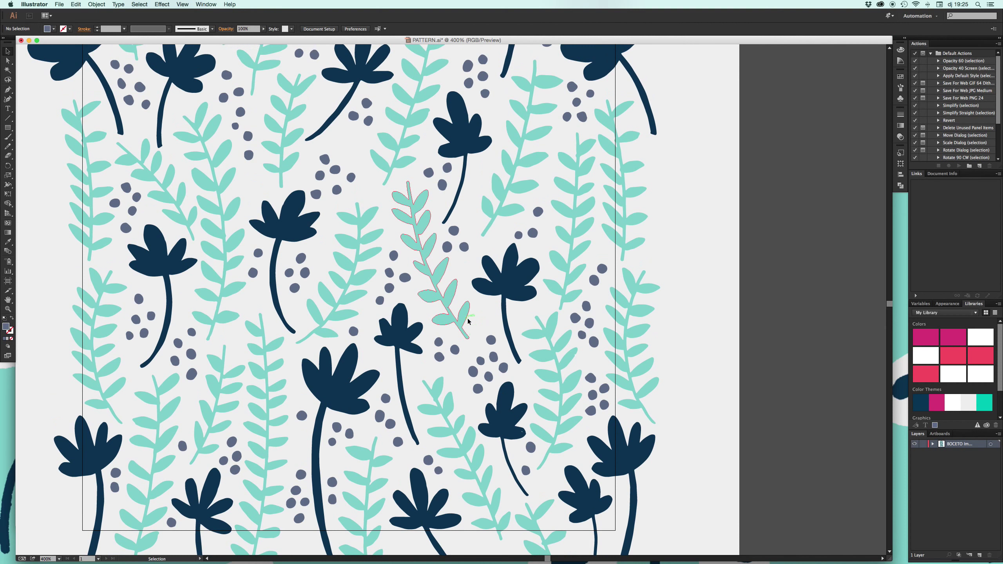
scroll(233, 354, "up", 5)
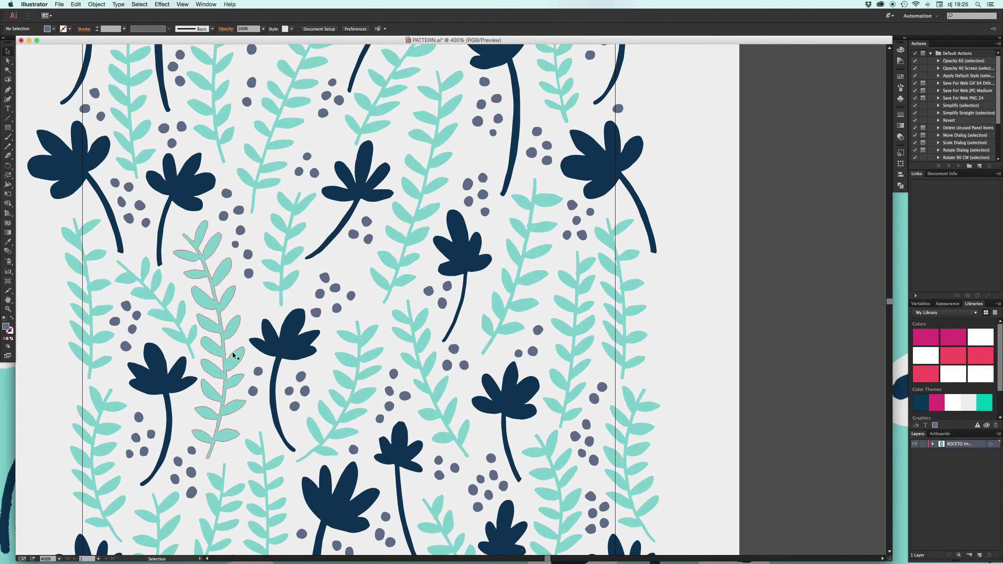
scroll(234, 355, "up", 5)
scroll(234, 355, "up", 5)
scroll(234, 355, "up", 4)
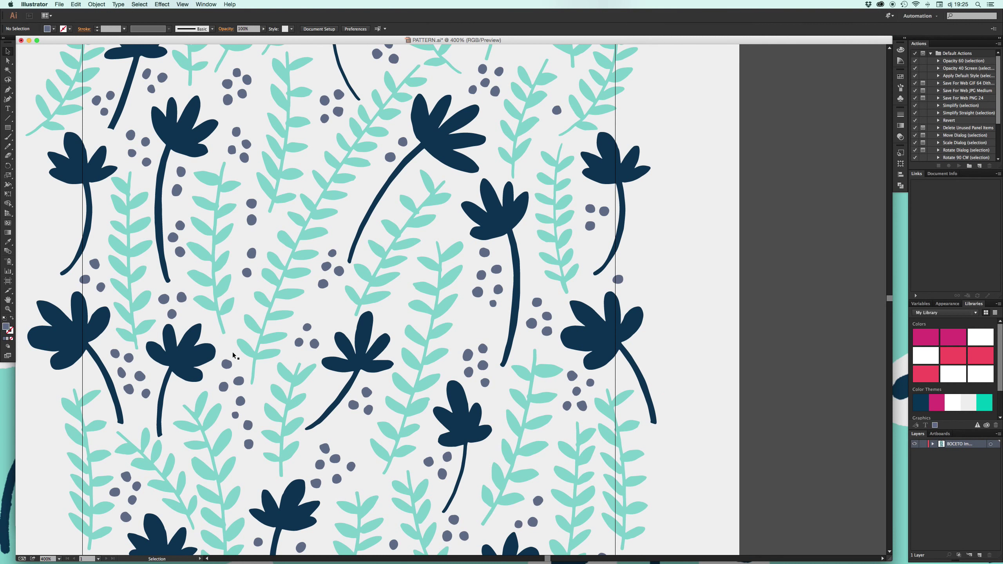
scroll(234, 355, "up", 3)
scroll(234, 355, "up", 4)
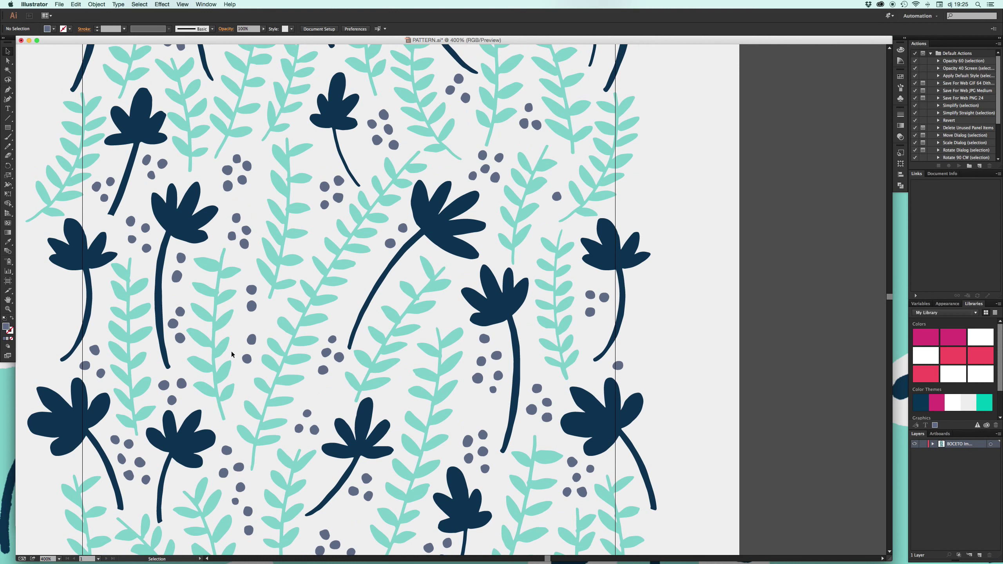
scroll(234, 355, "up", 4)
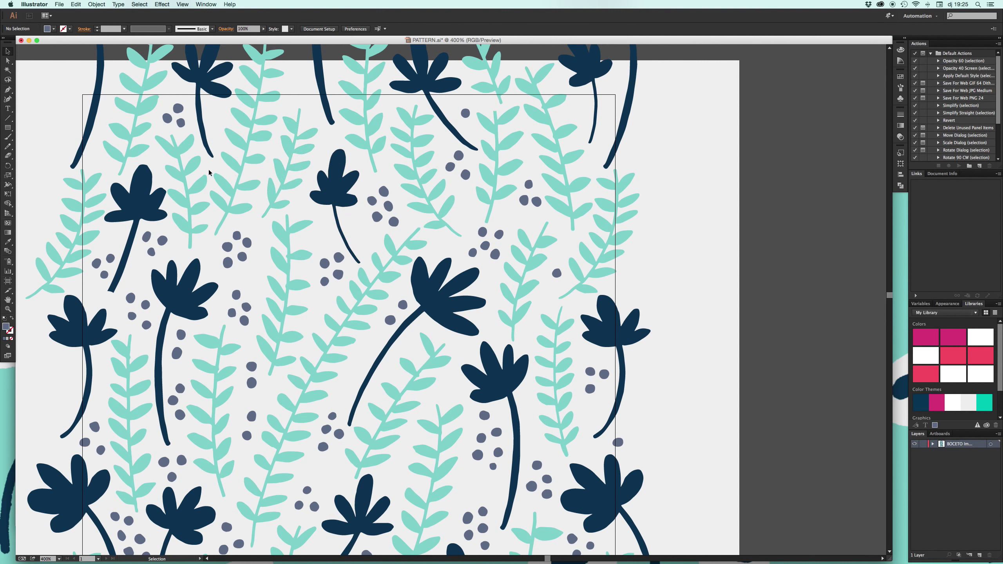
left_click_drag(228, 254, 382, 211)
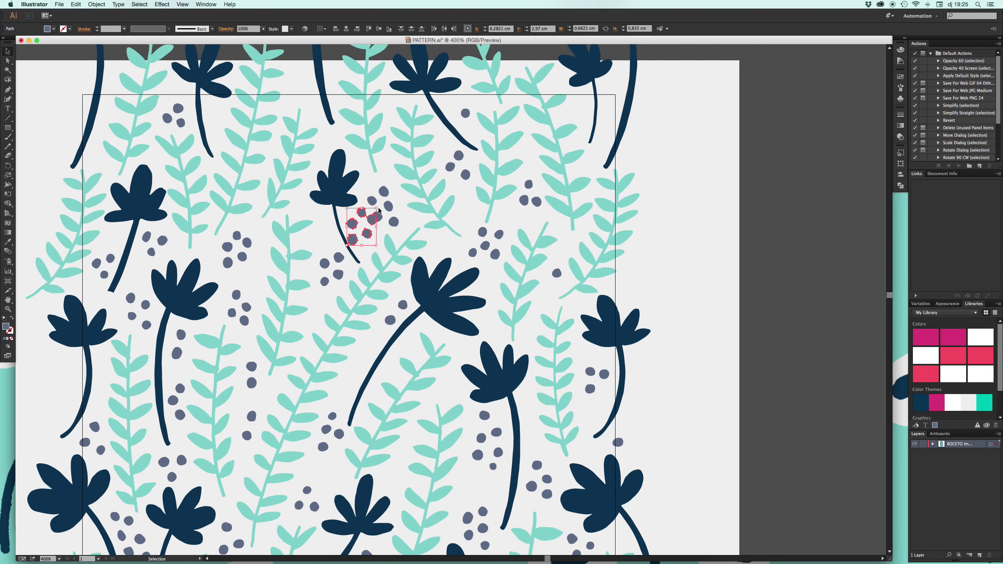
left_click_drag(379, 206, 381, 235)
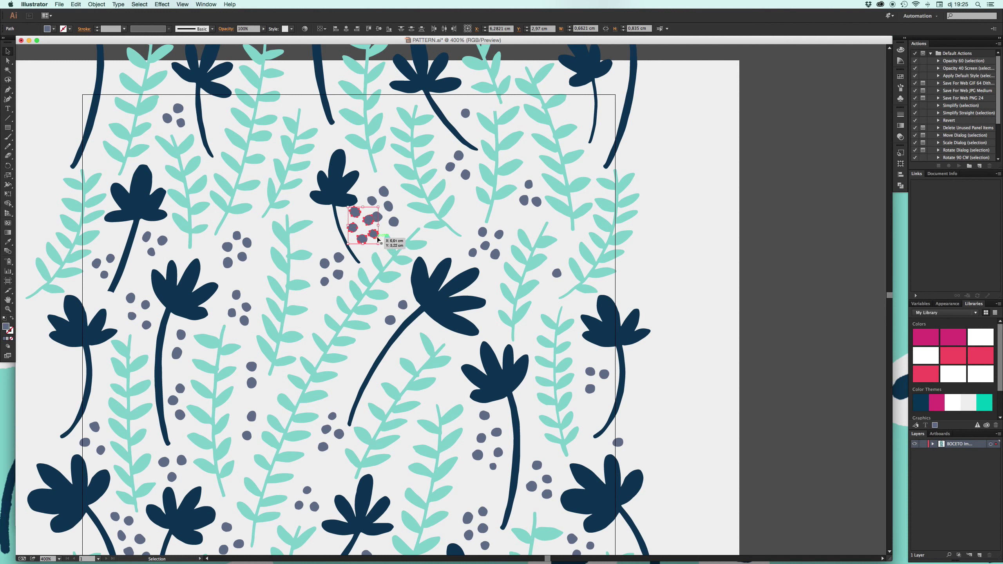
left_click(394, 233)
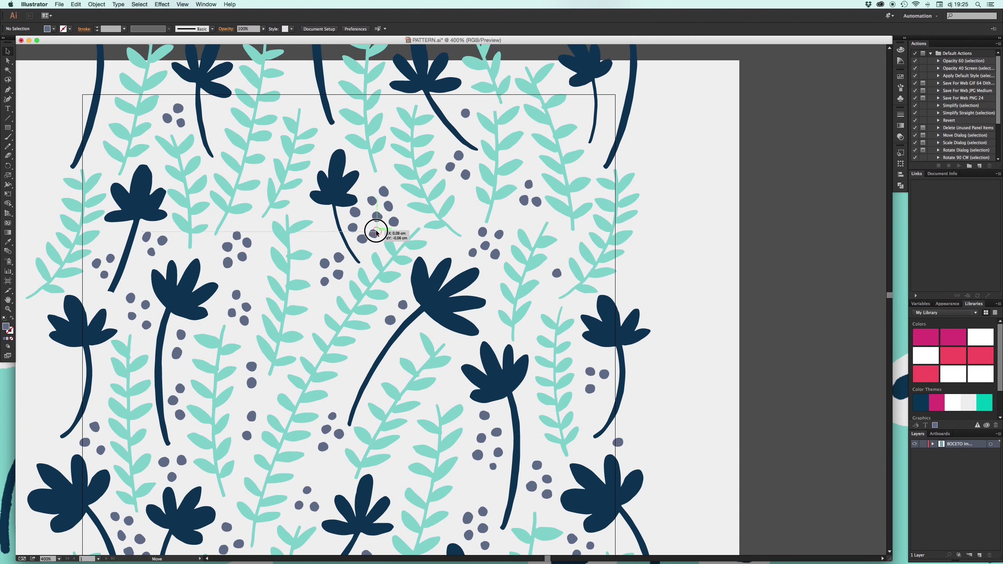
left_click(376, 229)
left_click_drag(358, 212, 362, 217)
left_click(370, 218)
left_click(370, 186)
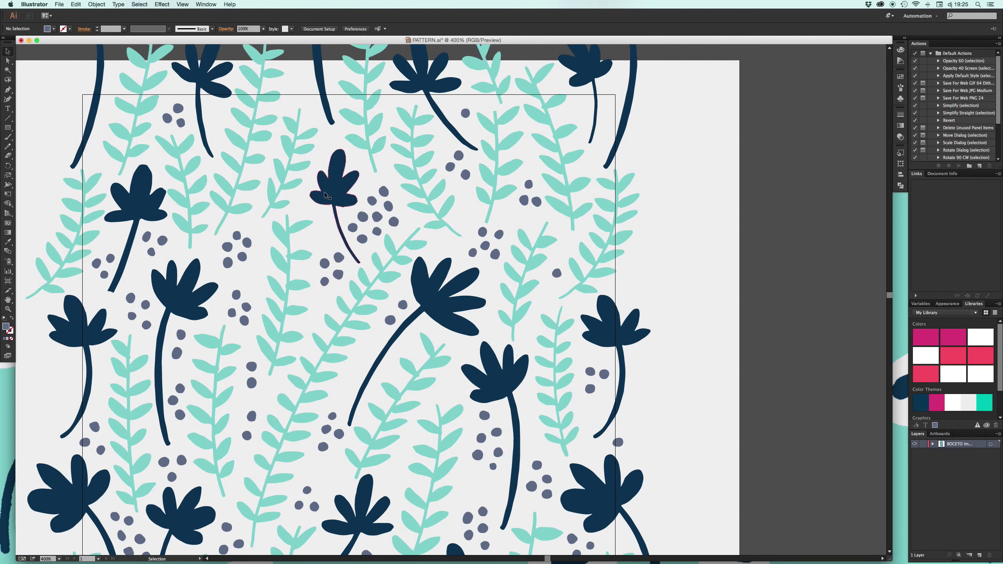
Step: Move several single dots up beside the top-right flower stems, then zoom out to the whole artboard
left_click_drag(405, 291, 572, 109)
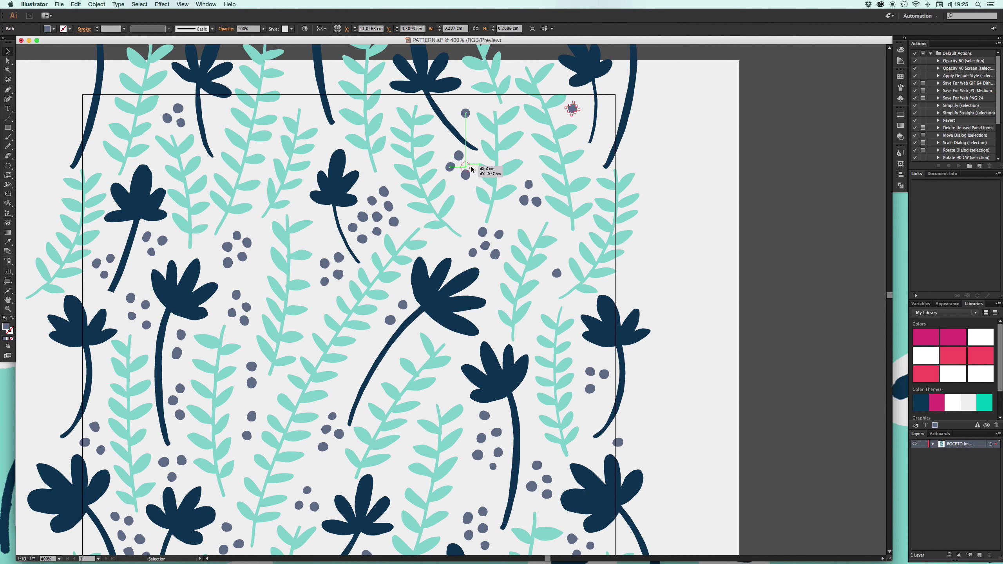
left_click(467, 167)
left_click_drag(467, 168, 576, 120)
left_click_drag(585, 117, 584, 118)
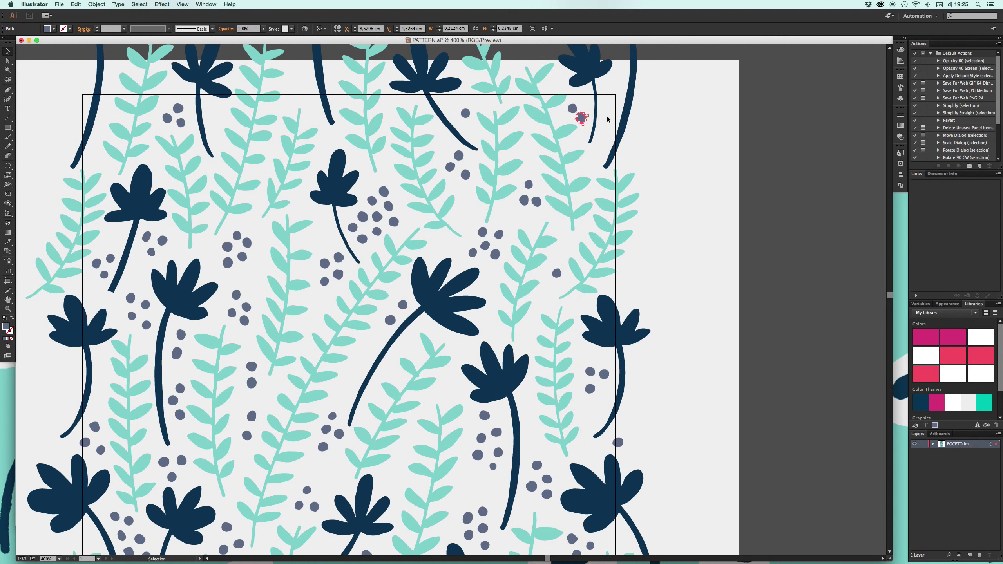
left_click(702, 127)
left_click_drag(604, 374, 628, 193)
mouse_move(606, 359)
left_mouse_down()
mouse_move(593, 150)
mouse_move(593, 159)
left_mouse_up()
left_click(57, 121)
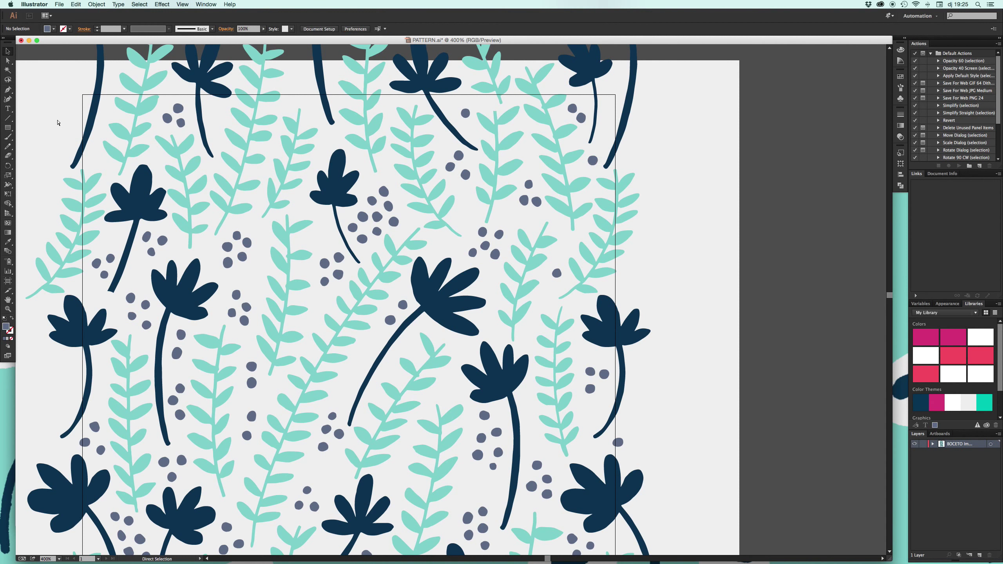
key("super+minus")
key("super+minus")
key("super+minus")
Step: Save the floral pattern document
scroll(273, 300, "down", 2)
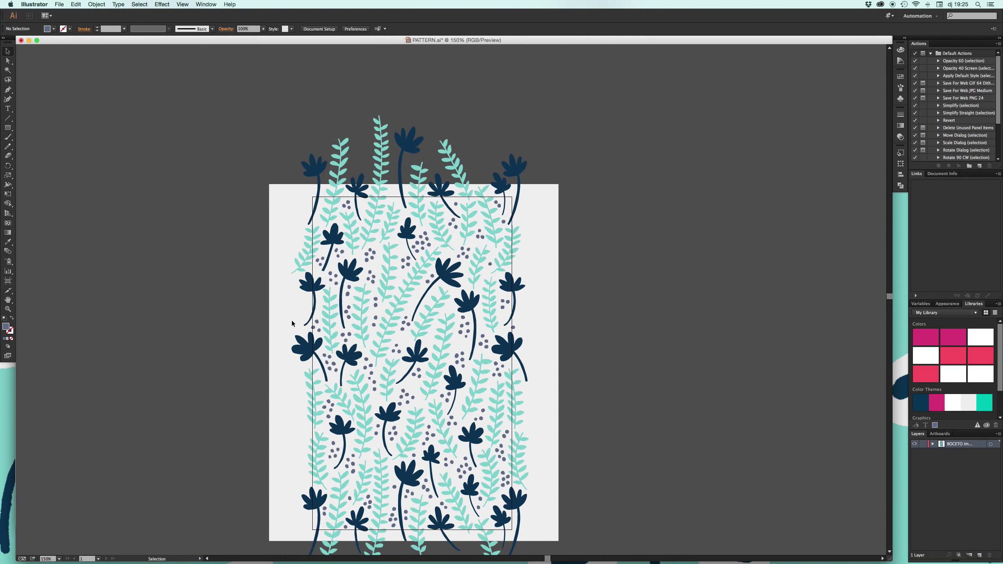
scroll(288, 319, "down", 4)
scroll(282, 323, "down", 1)
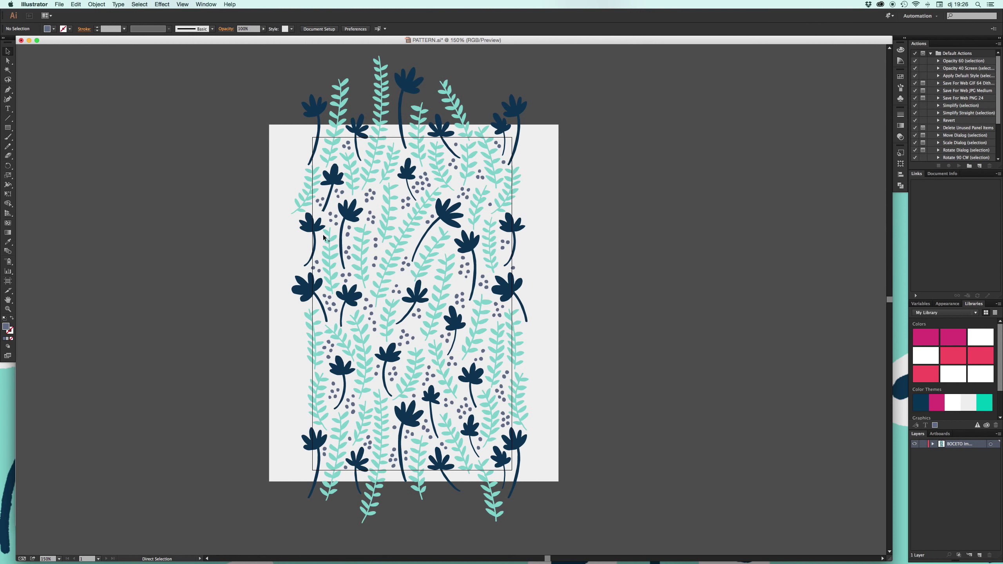
key("super+s")
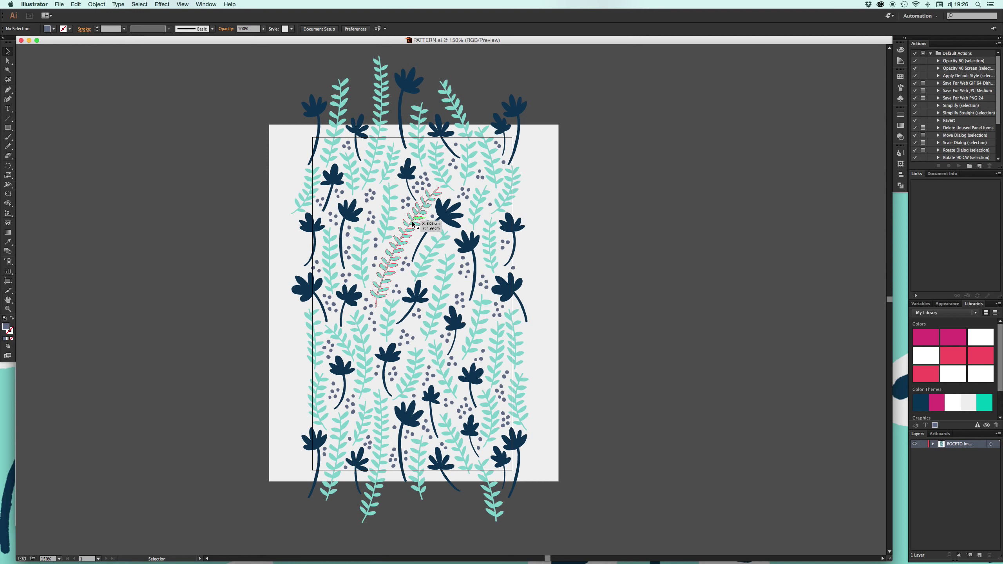
Step: Export the artboard range as an RGB, 300 ppi JPEG
left_click(56, 4)
left_click(91, 139)
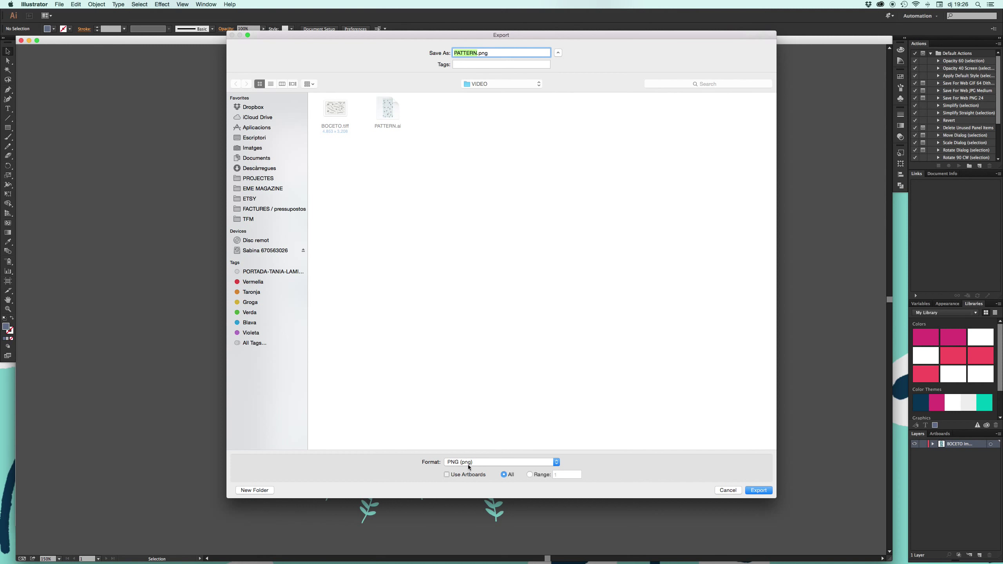
left_click(464, 463)
left_click(461, 512)
left_click(530, 475)
left_click(755, 494)
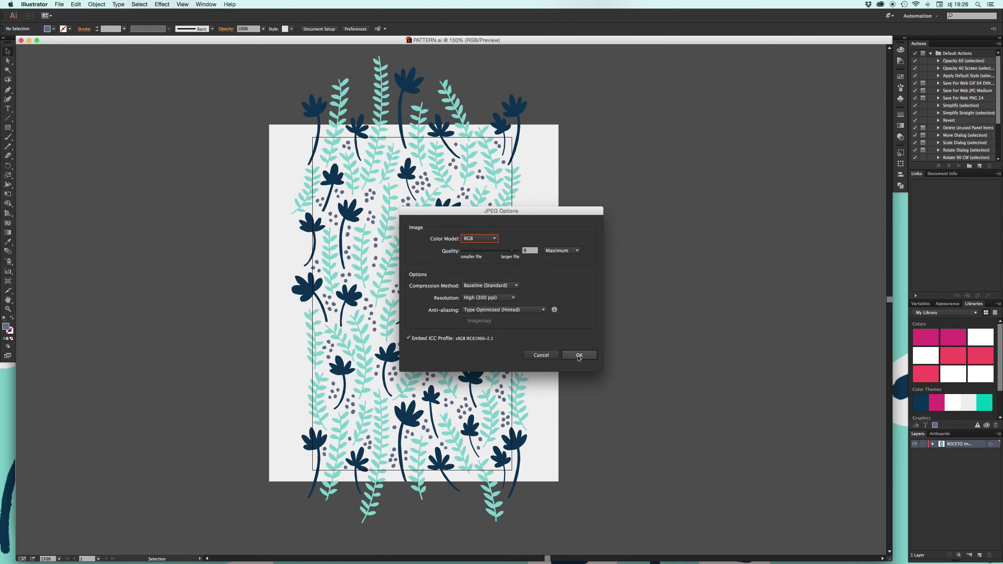
left_click(579, 356)
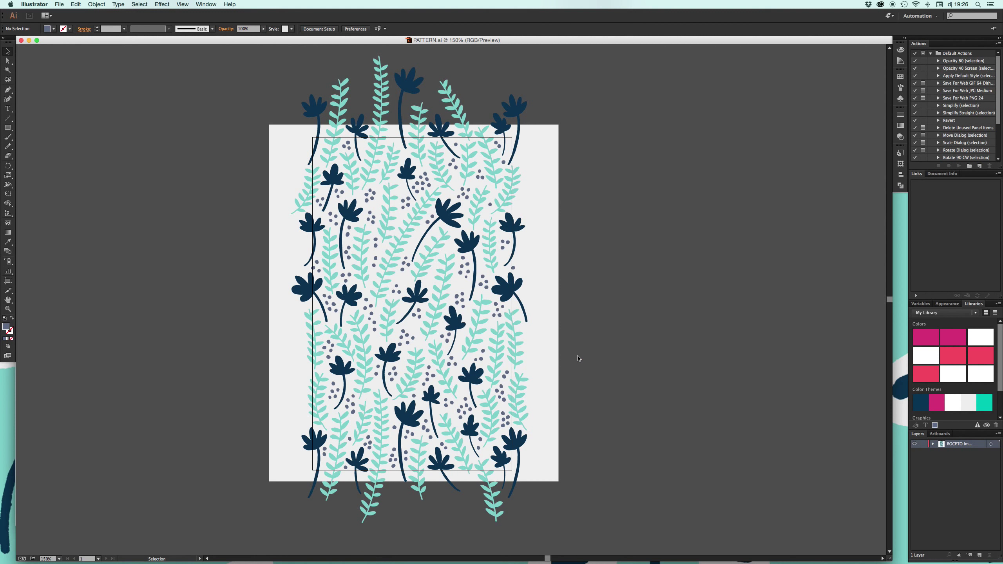
left_click(29, 41)
Step: Move the CATÀLEG window aside and enlarge the VIDEO folder window
left_click(329, 134)
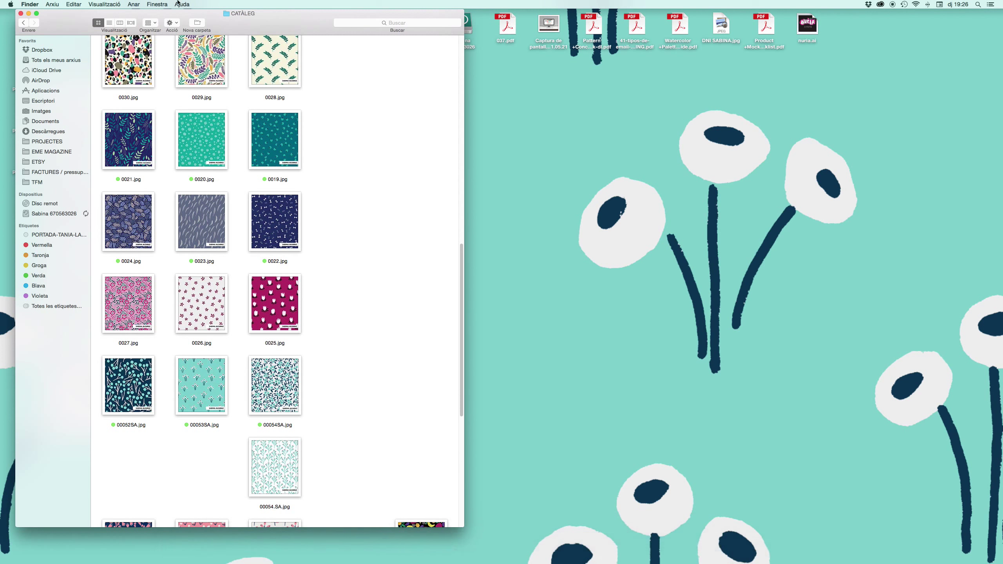
left_click(86, 20)
left_click_drag(86, 20, 568, 20)
mouse_move(274, 89)
left_mouse_down()
mouse_move(341, 20)
mouse_move(475, 4)
left_mouse_up()
left_click_drag(552, 371, 844, 544)
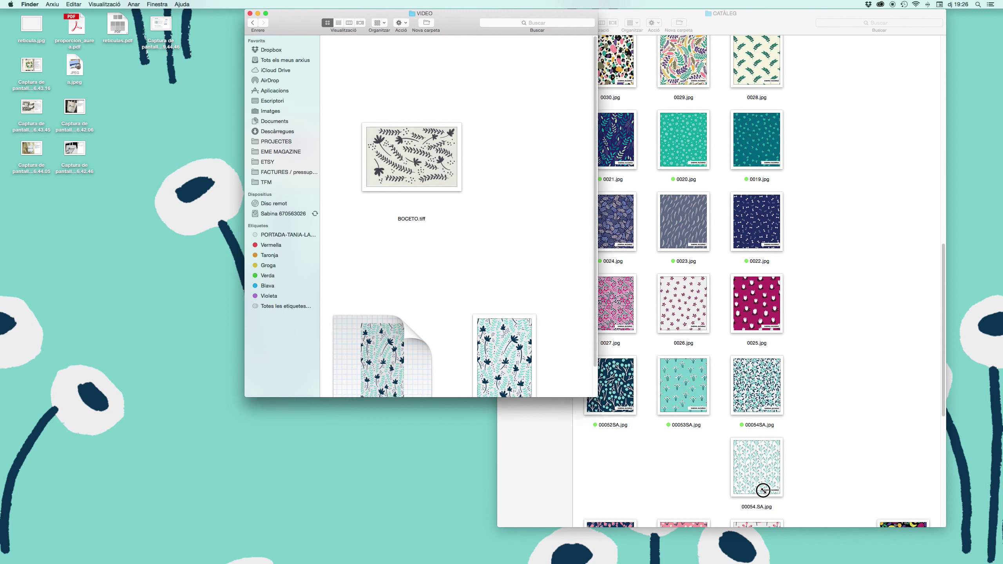
Step: Quick Look PATTERN-01.jpg and open it in Photoshop
left_click(509, 344)
key("space")
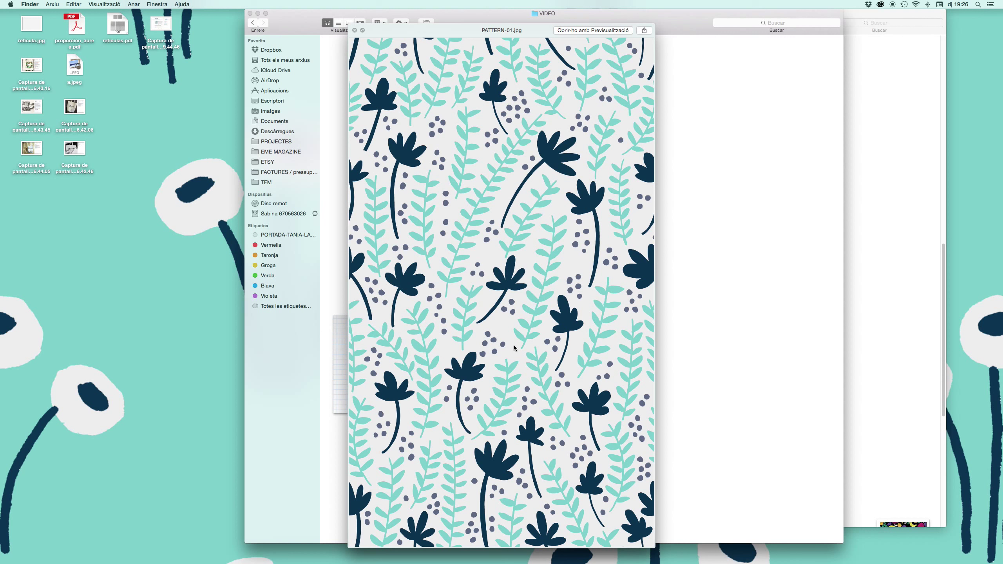
key("space")
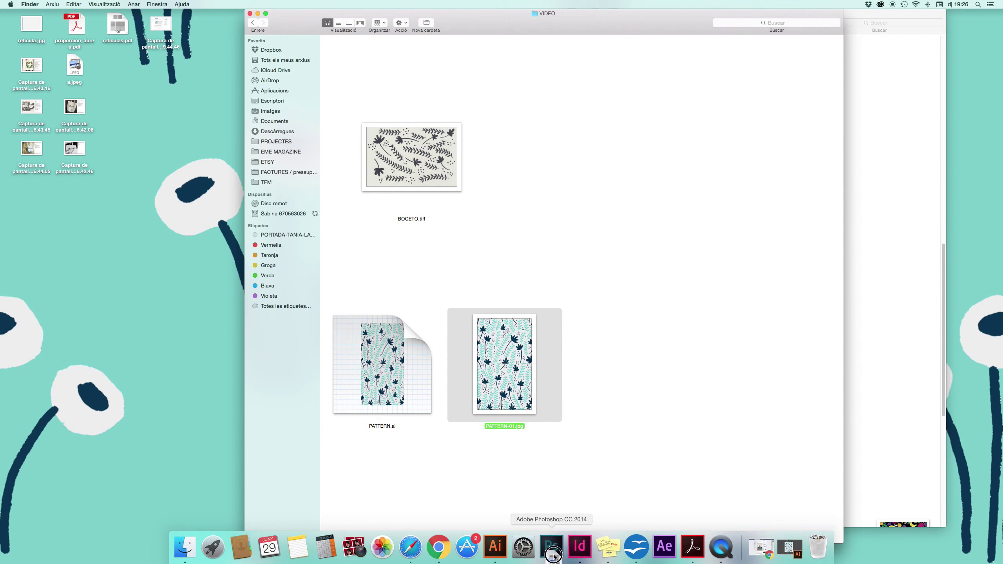
left_click(553, 554)
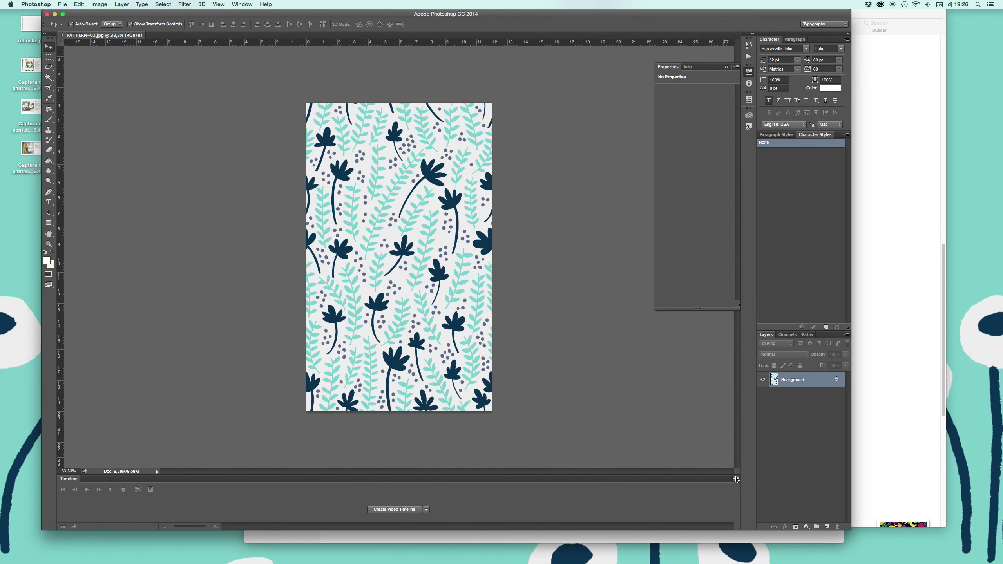
Step: Close the Timeline panel and fit the floral tile to the window
left_click(736, 479)
left_click(759, 547)
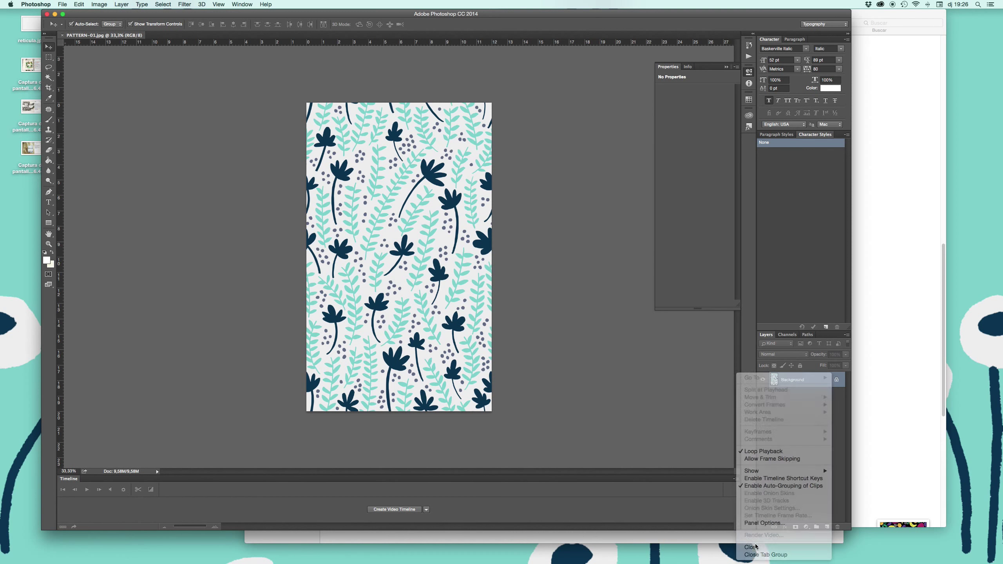
key("super+0")
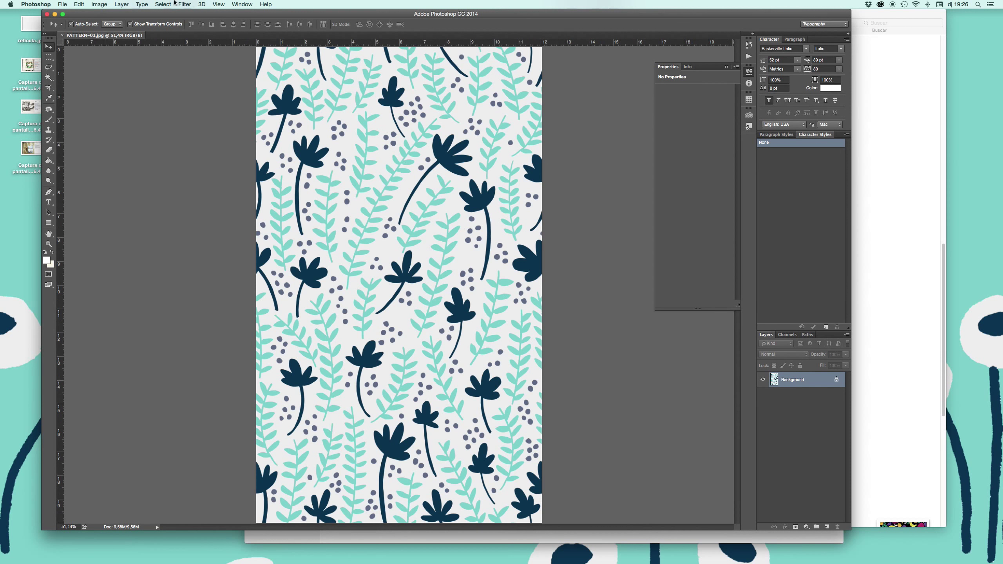
Step: Define the image as a pattern named PATTERN-01.jpg
left_click(73, 4)
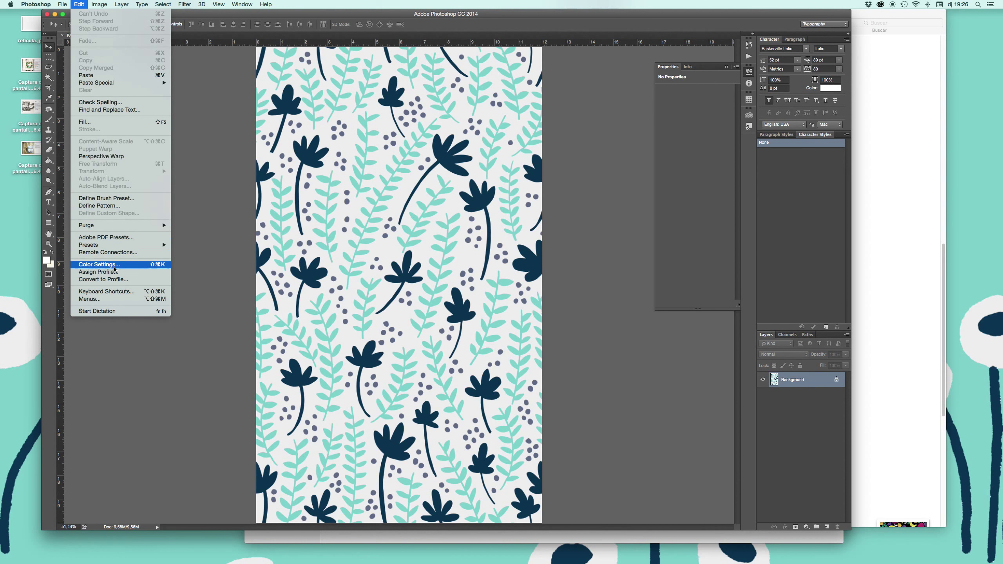
left_click(105, 209)
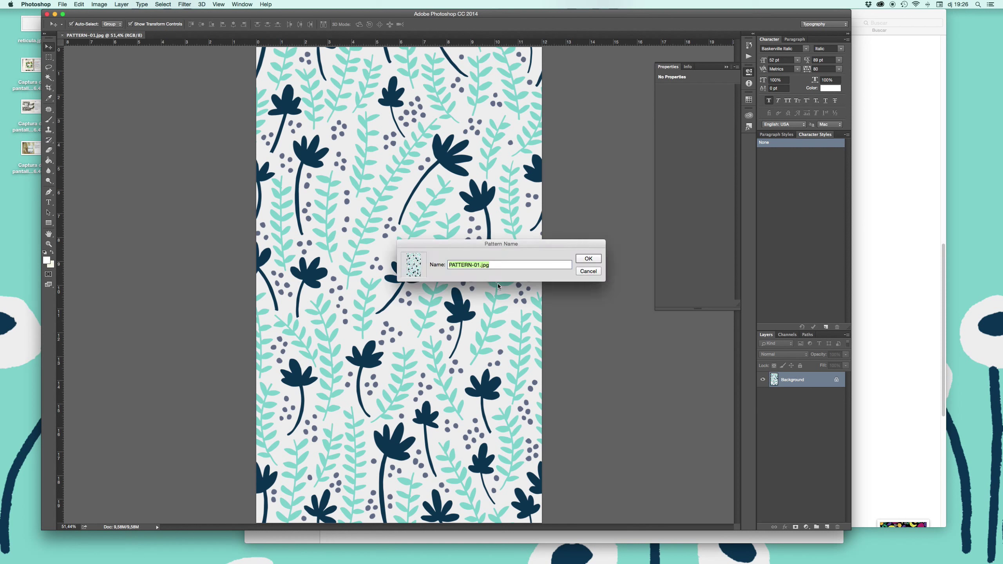
left_click(597, 259)
Step: From Finder's MOCKUP folder, open rectangle_box_top_2.psd in Photoshop
left_click(883, 184)
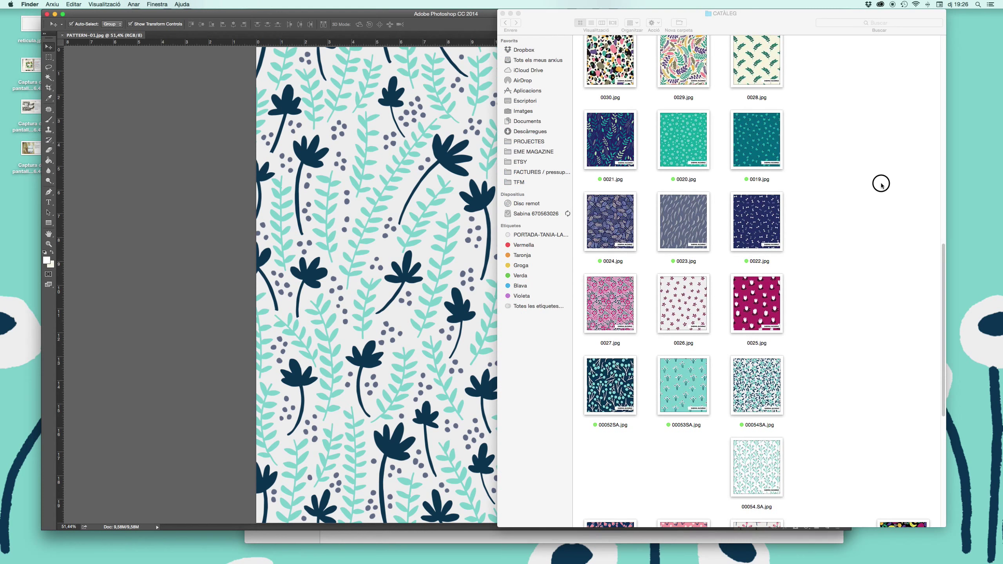
left_click(505, 22)
double_click(688, 136)
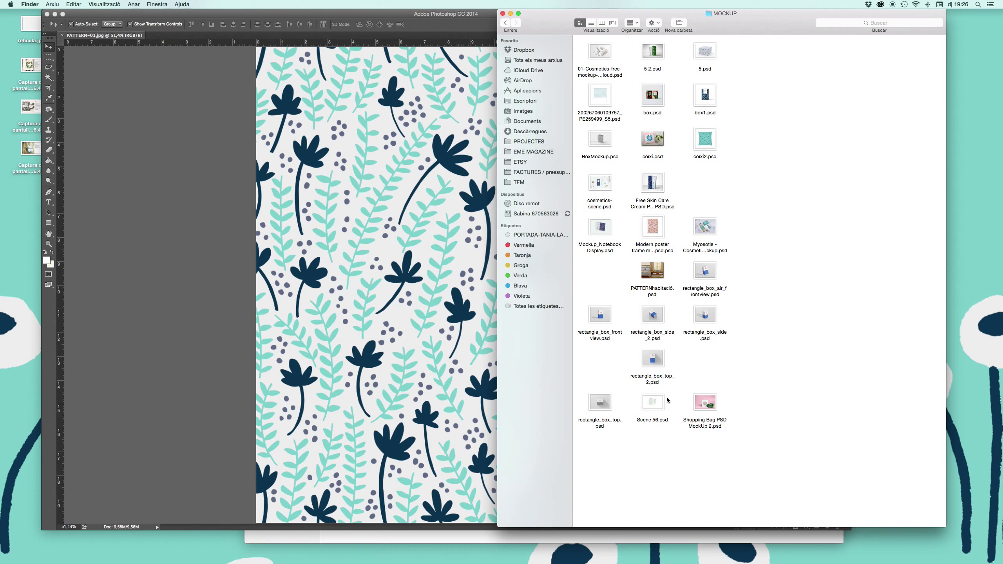
double_click(654, 365)
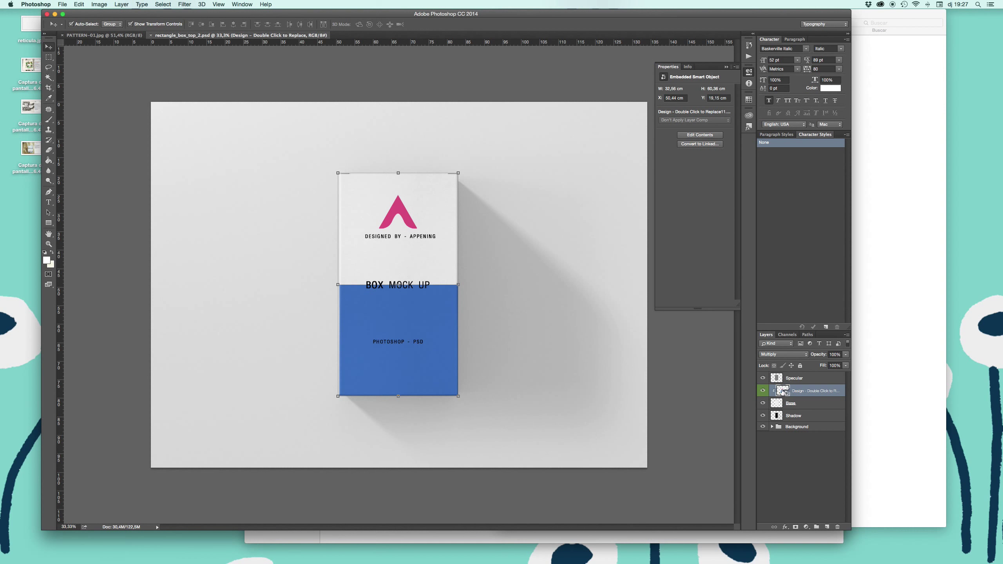
Step: Open the box's Design smart object, keeping layers editable and leaving missing fonts unresolved
double_click(782, 391)
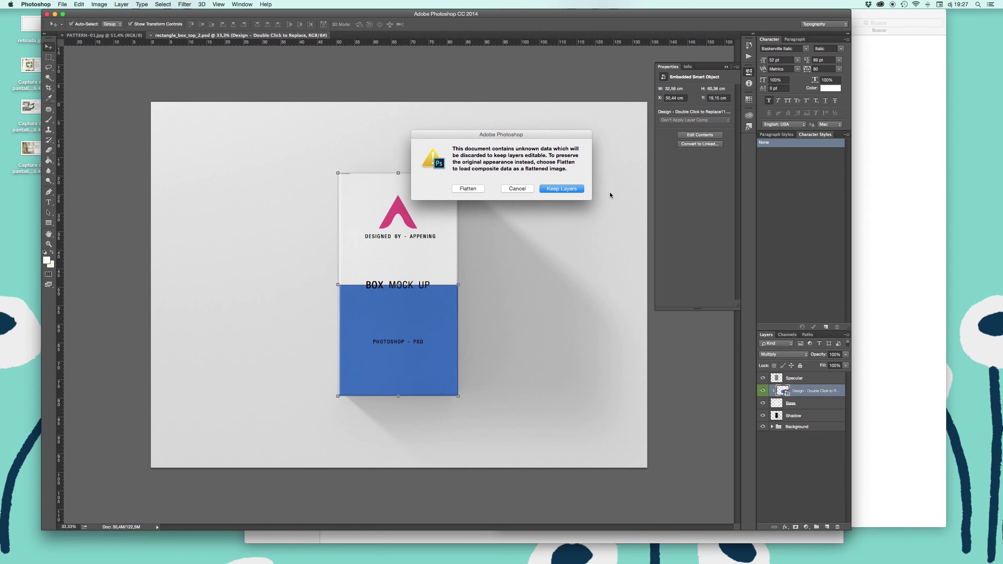
left_click(582, 191)
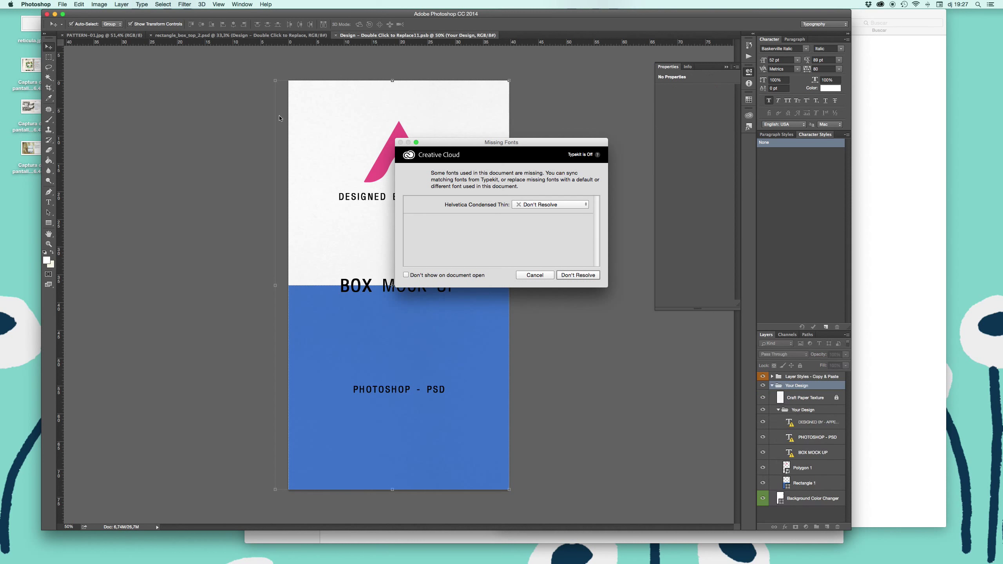
left_click(578, 276)
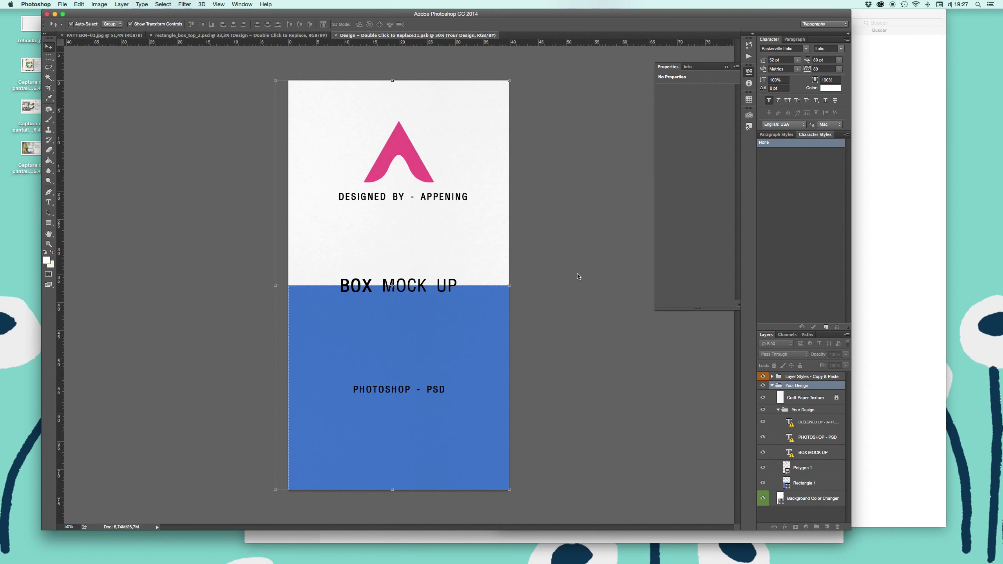
Step: Delete the Layer Styles - Copy & Paste layer and hide the Your Design group
left_click(811, 376)
key("Delete")
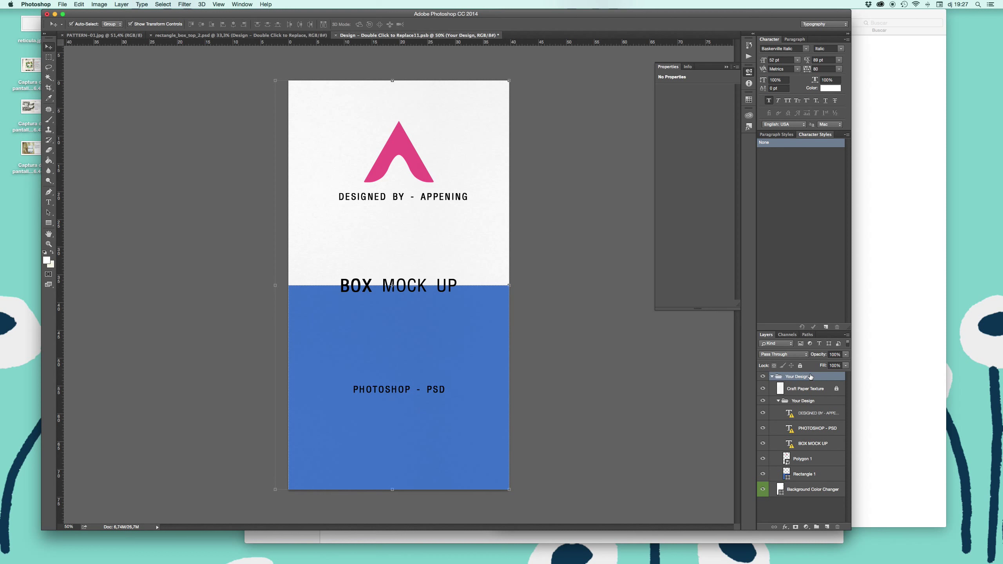
left_click(762, 377)
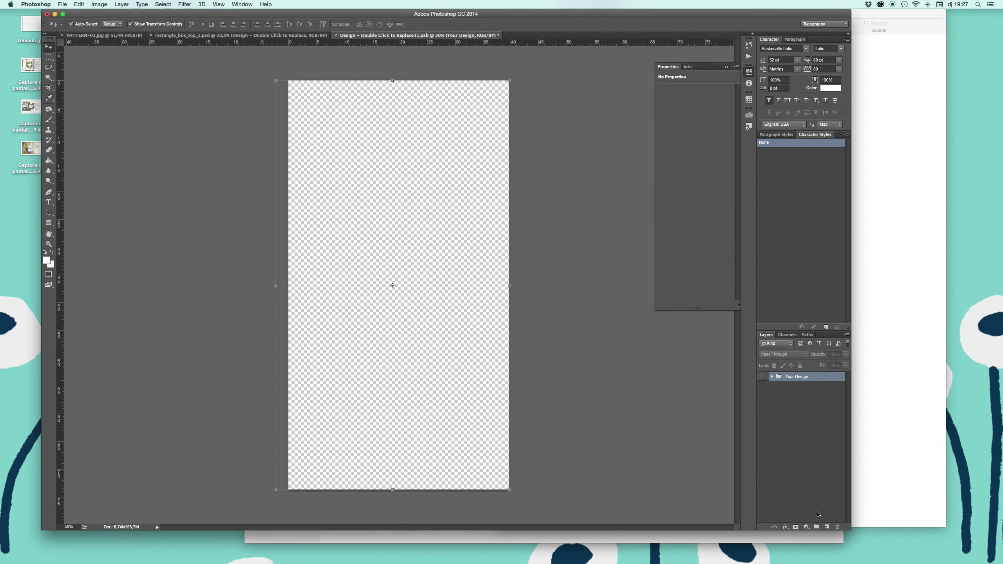
Step: Add a new layer above the group and fill it with white
left_click(827, 527)
left_click(49, 160)
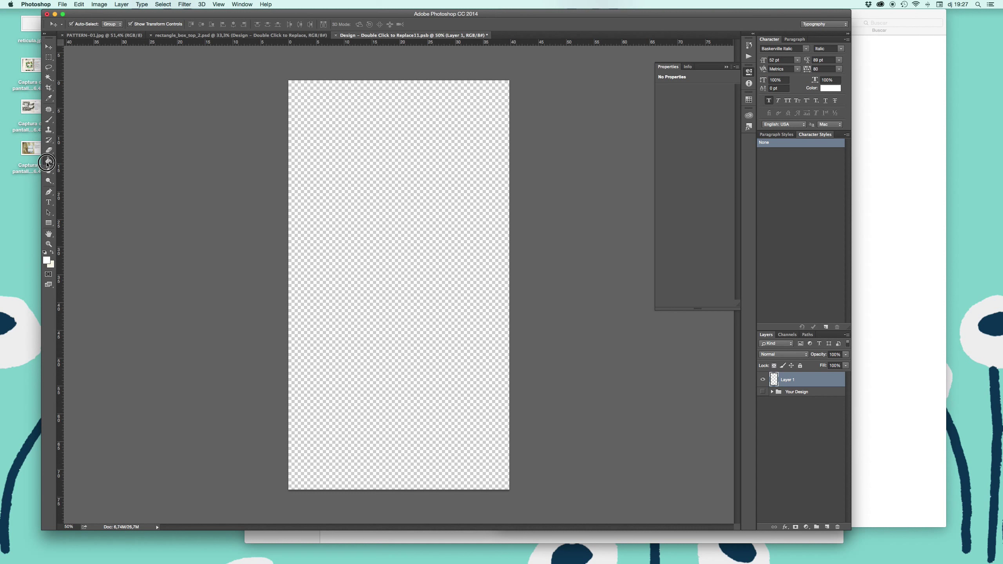
key("alt+BackSpace")
left_click(48, 46)
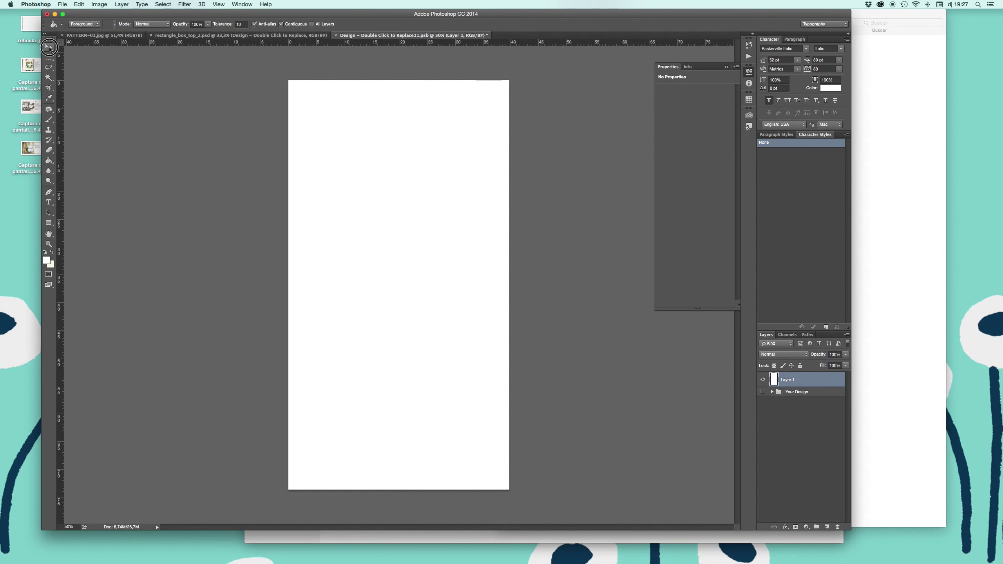
Step: Give Layer 1 a floral Pattern Overlay at 77% scale, then close the design
double_click(806, 380)
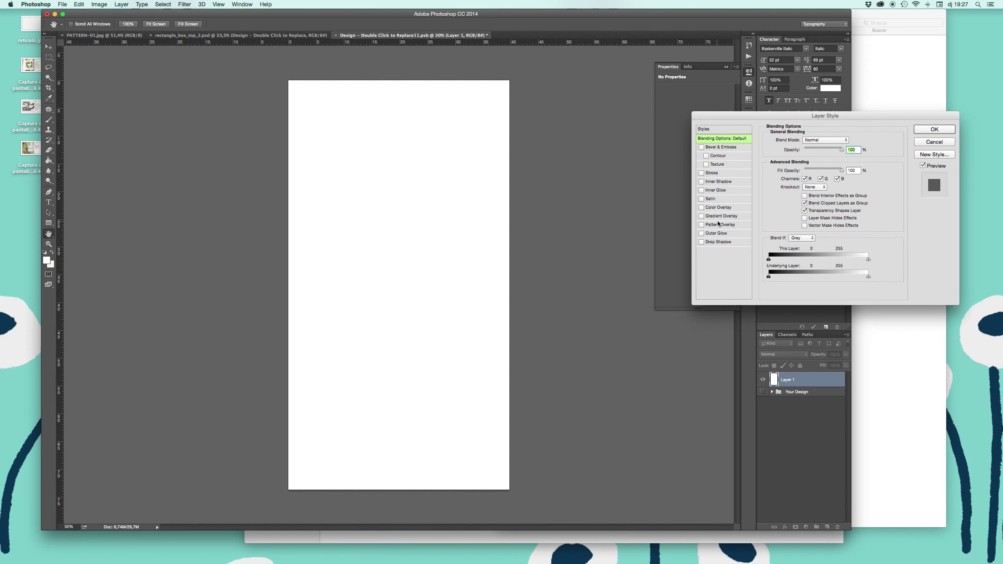
left_click(718, 224)
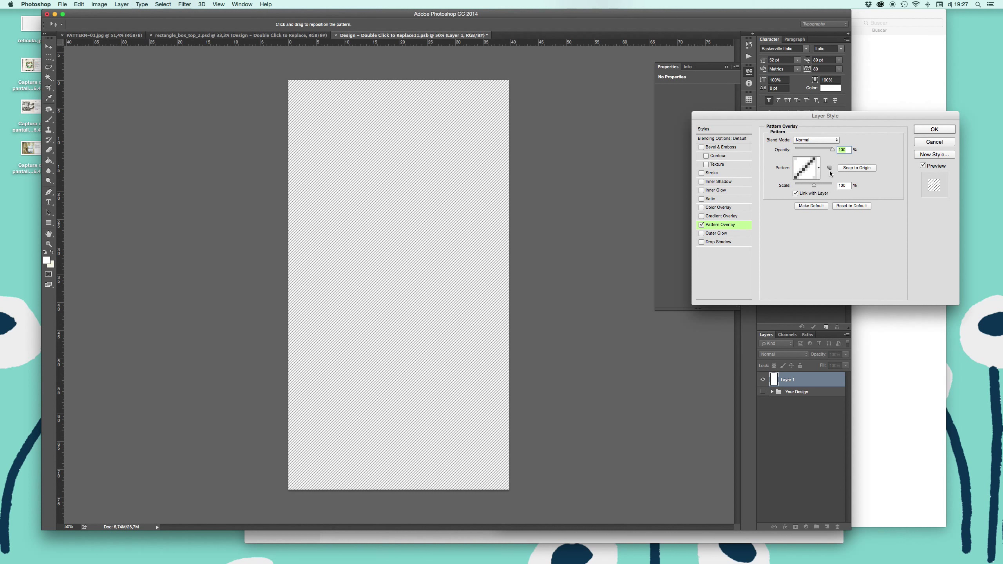
left_click(830, 171)
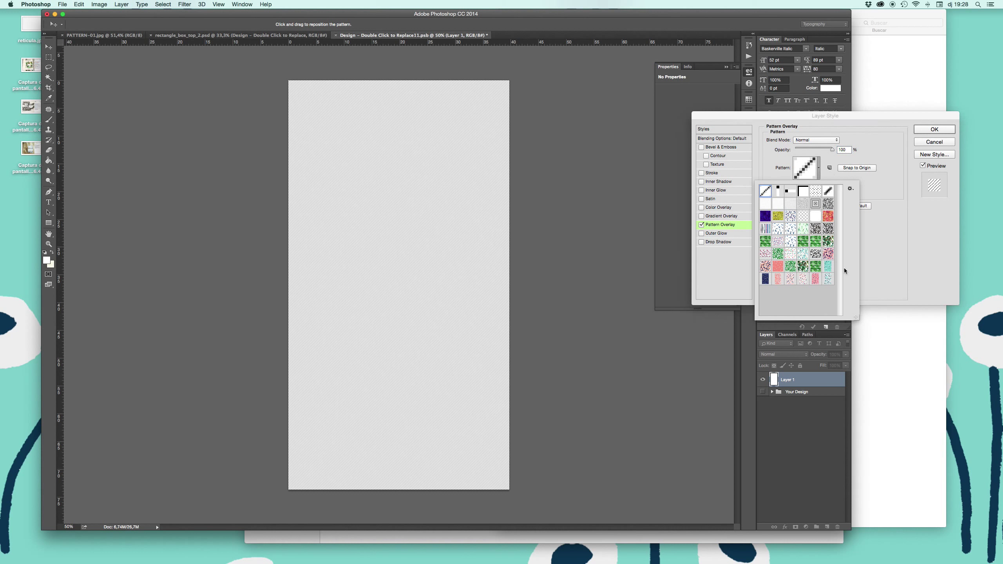
left_click(829, 278)
left_click(900, 224)
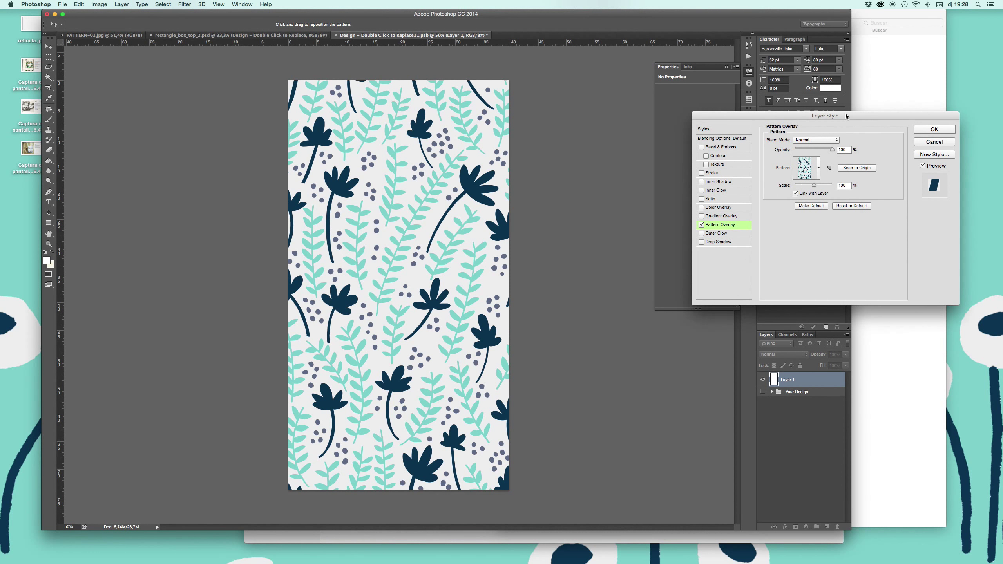
left_click_drag(837, 116, 754, 101)
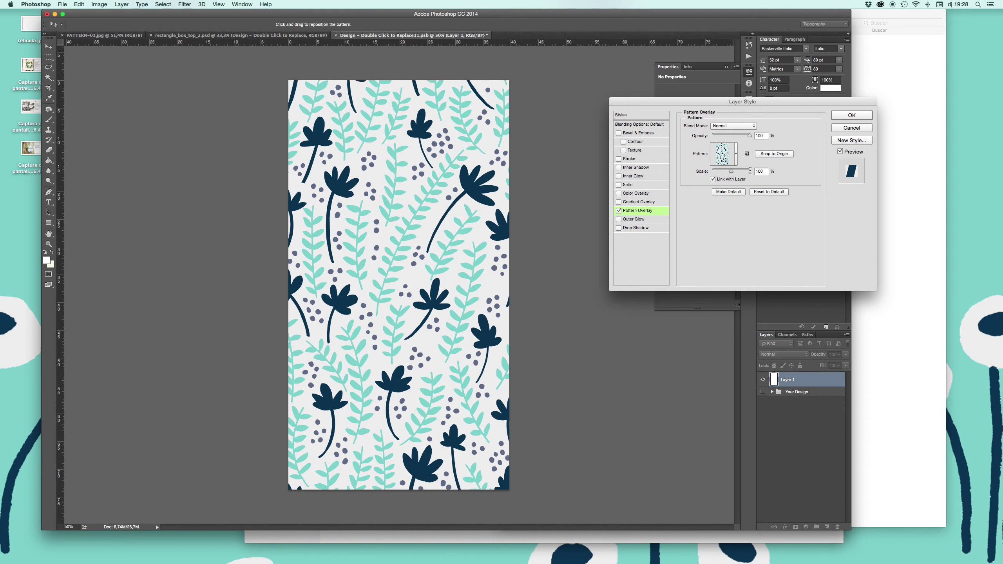
left_click_drag(750, 170, 718, 172)
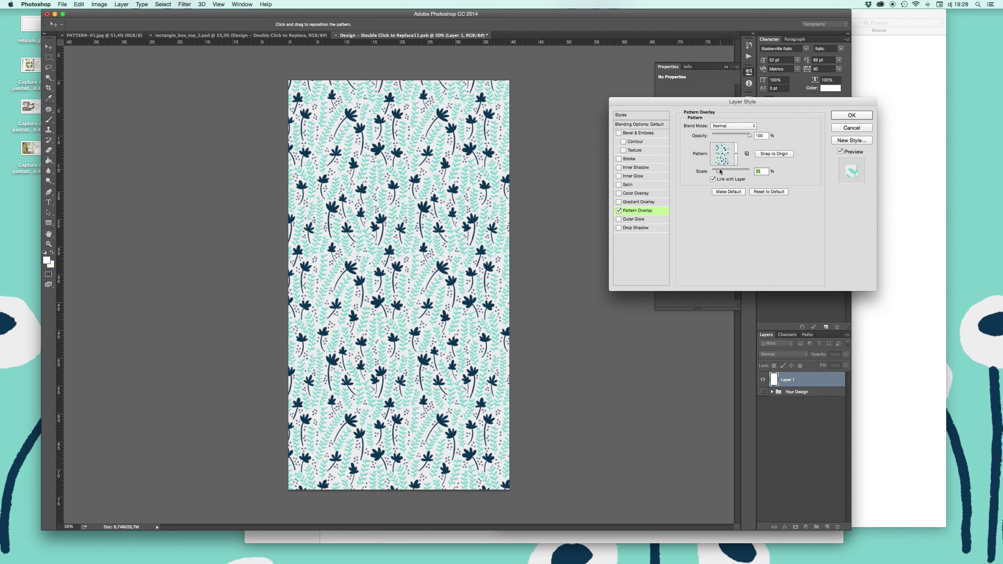
left_click_drag(718, 171, 728, 174)
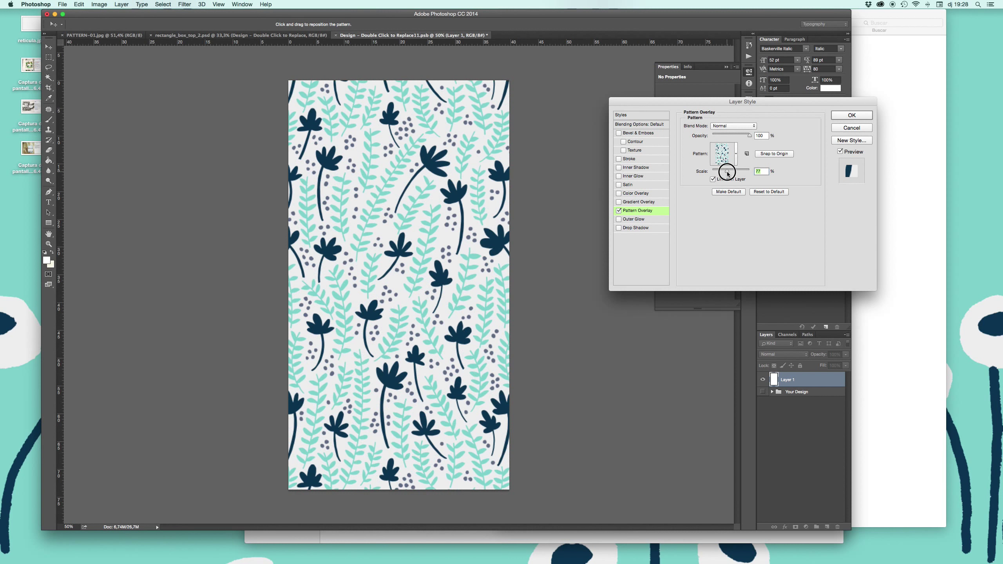
left_click(852, 115)
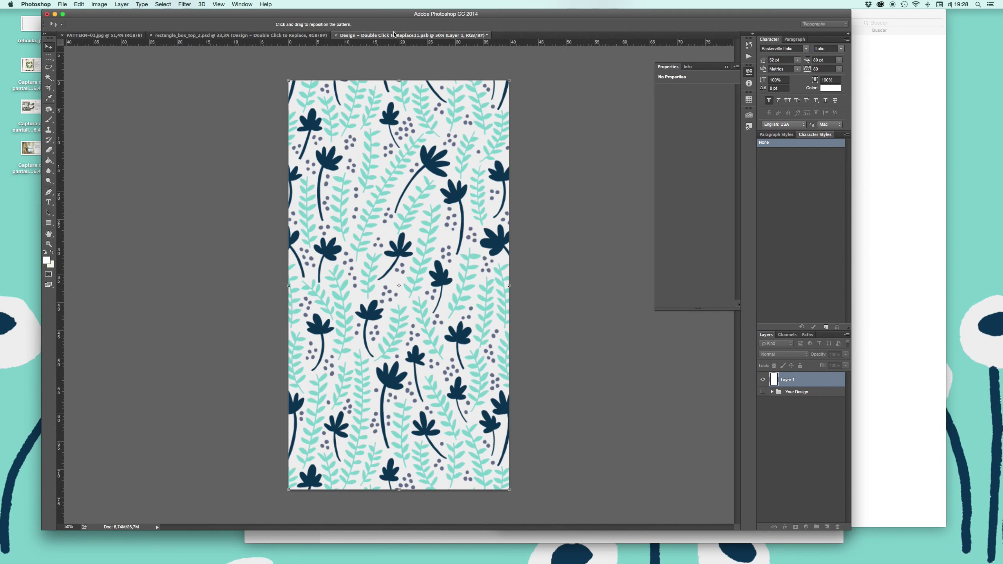
key("ctrl+w")
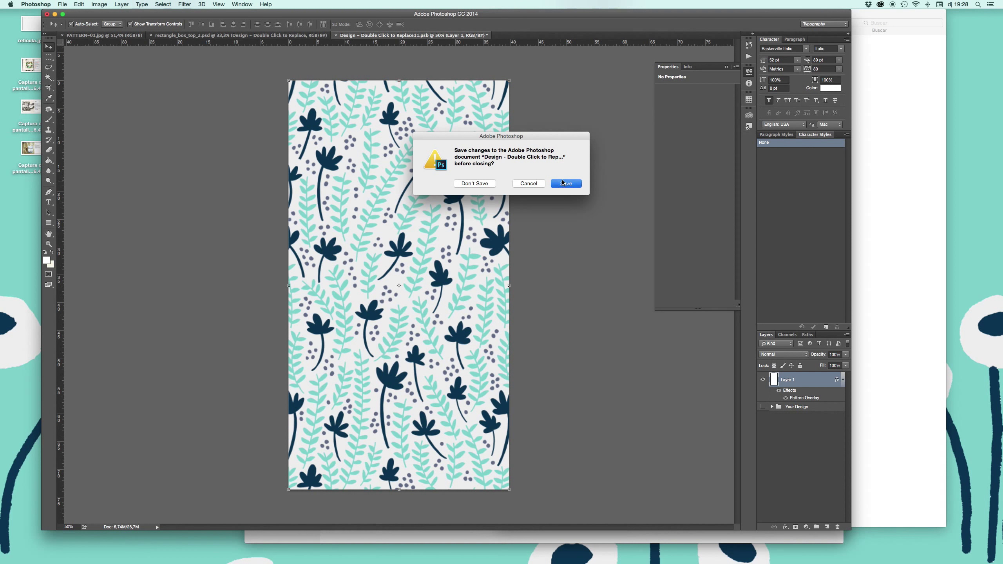
Step: Save the design, then check the PATTERN-01.jpg and box mockup tabs
left_click(563, 182)
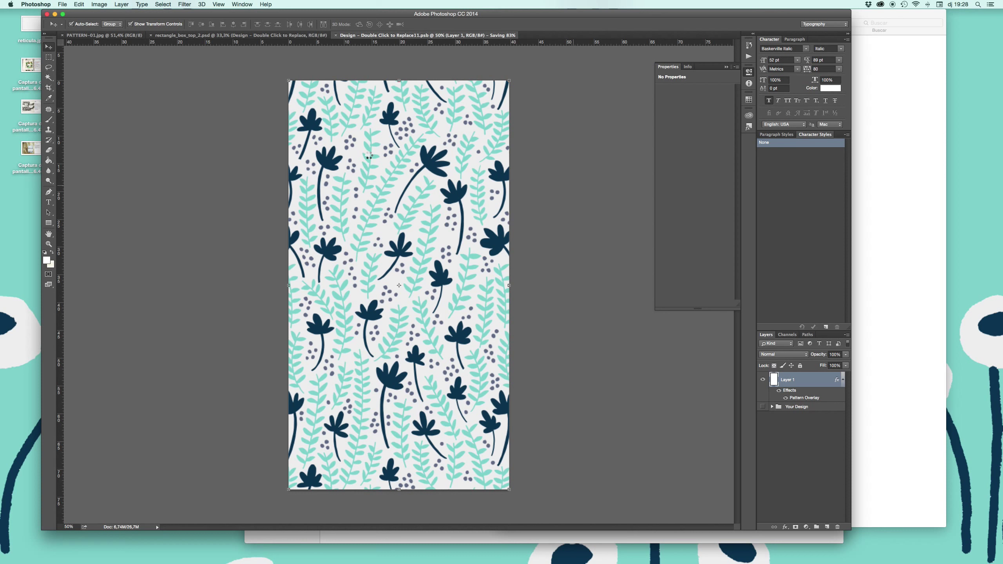
left_click(193, 36)
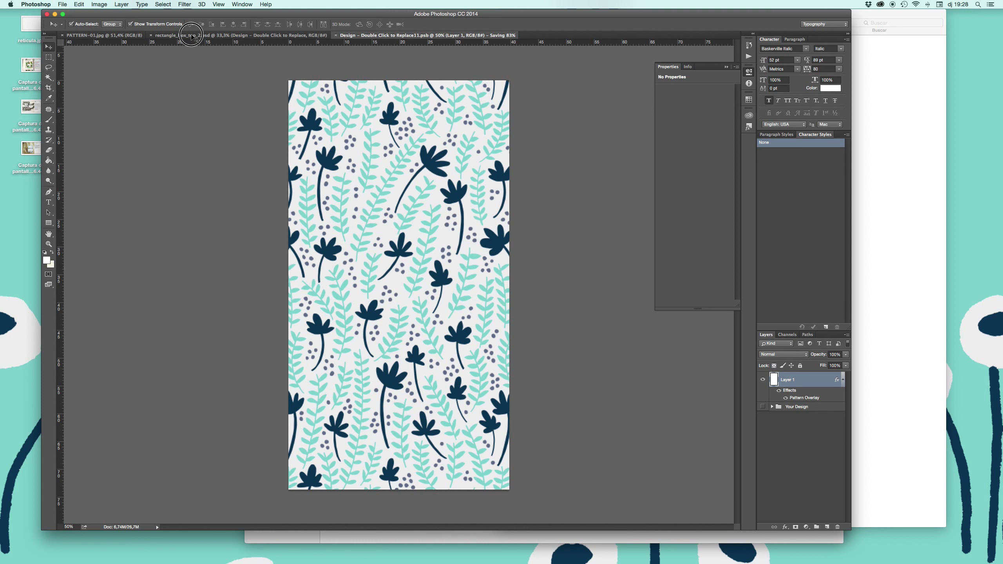
left_click(113, 35)
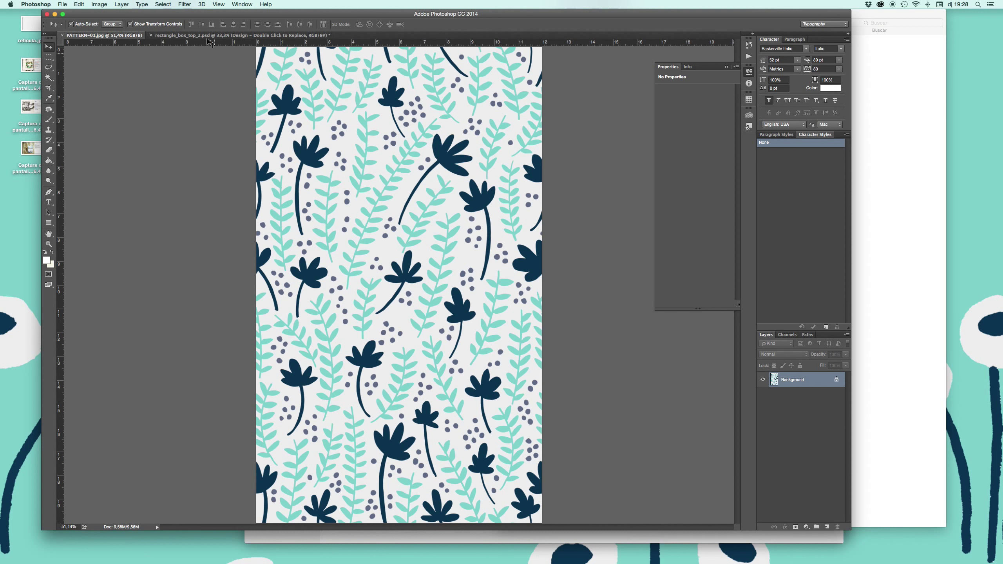
left_click(198, 36)
Step: Fit the whole mockup on screen and reopen the Design smart object
left_click(529, 248)
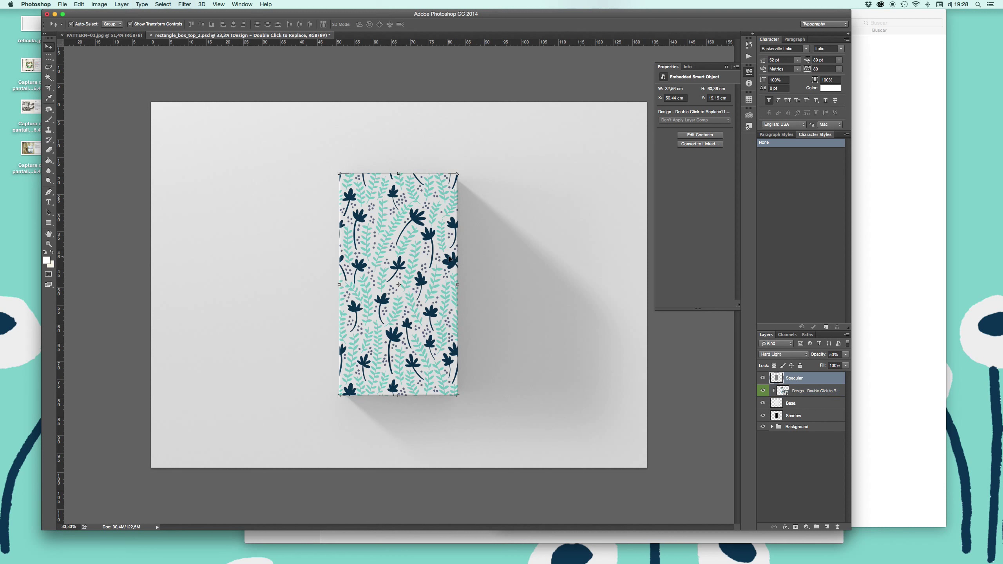
left_click(489, 72)
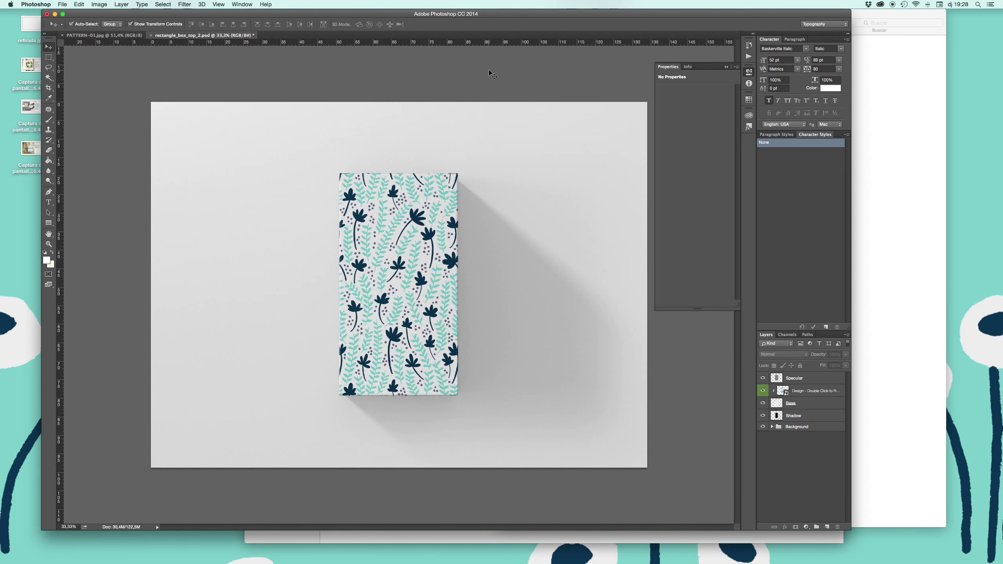
key("super+0")
left_click(749, 71)
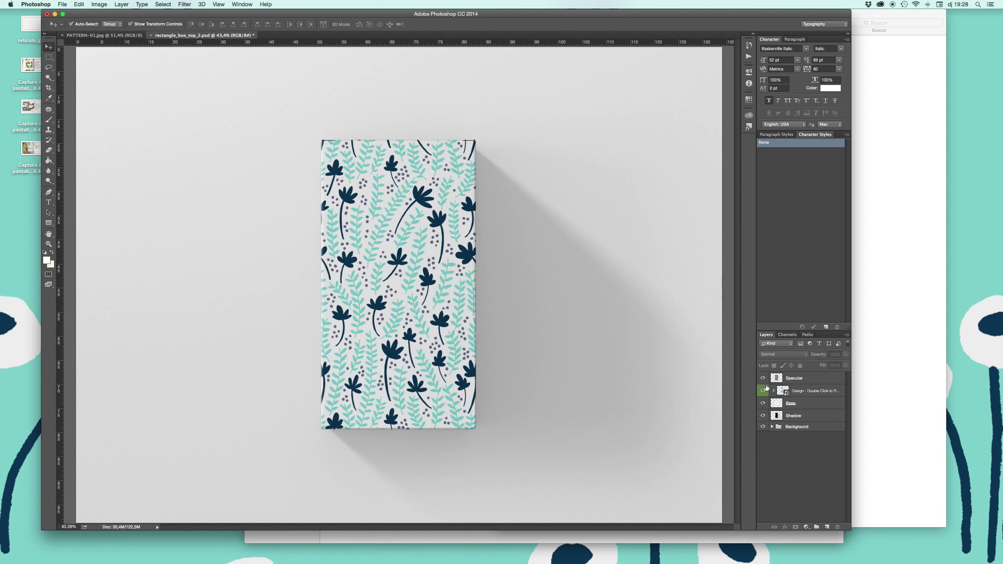
left_click(782, 391)
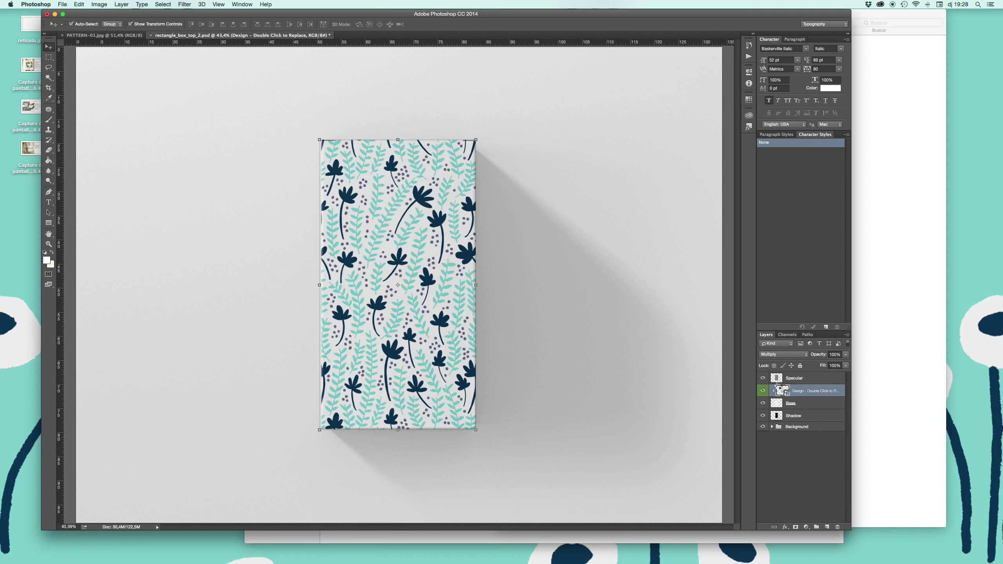
double_click(782, 392)
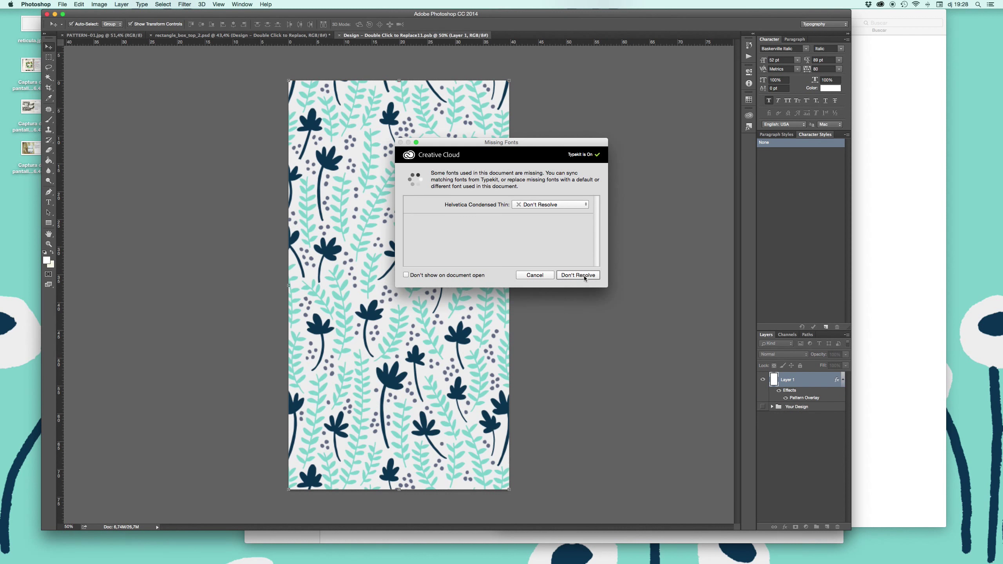
Step: Reopen Layer 1's Pattern Overlay settings and enlarge the floral pattern's scale
left_click(581, 276)
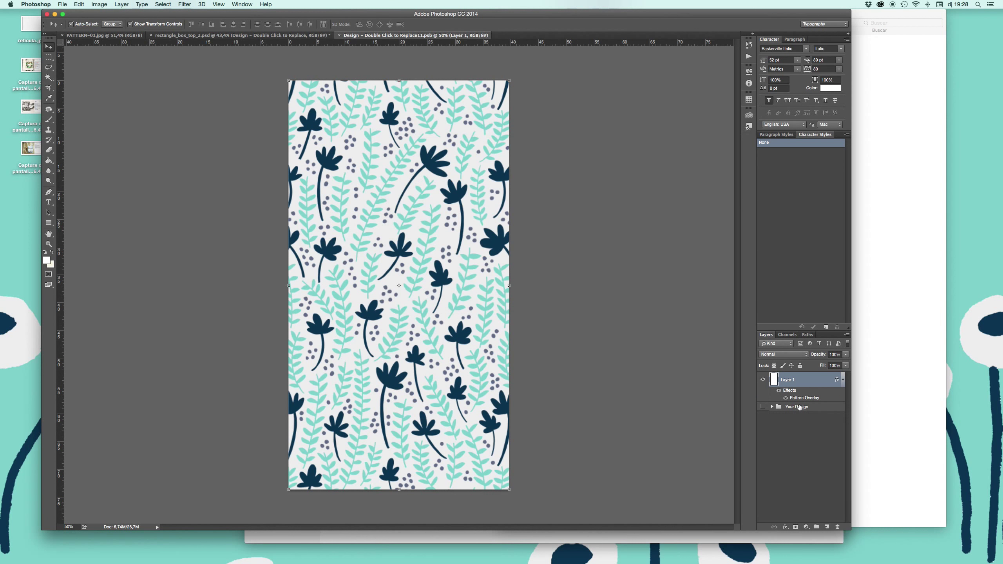
left_click(799, 407)
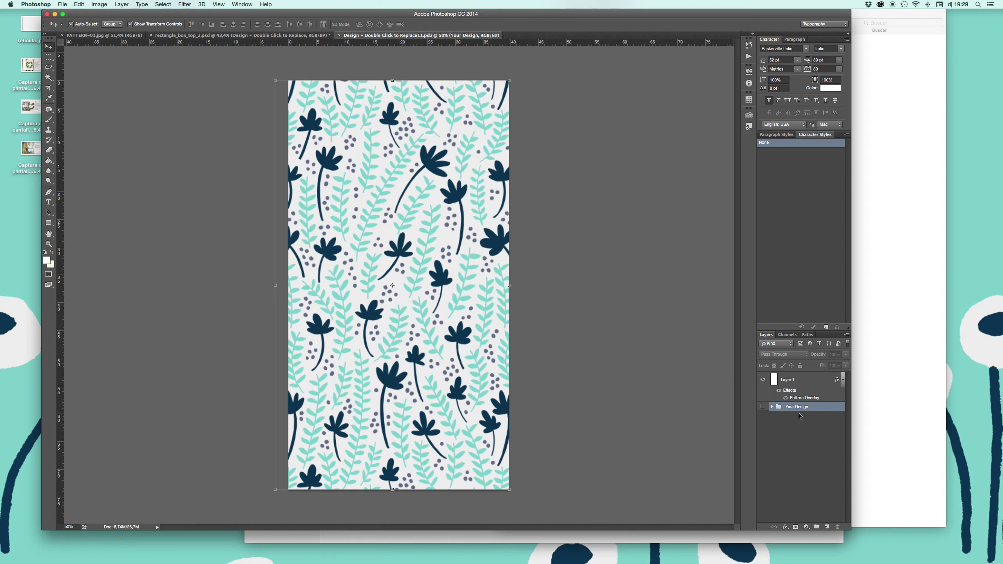
left_click(811, 445)
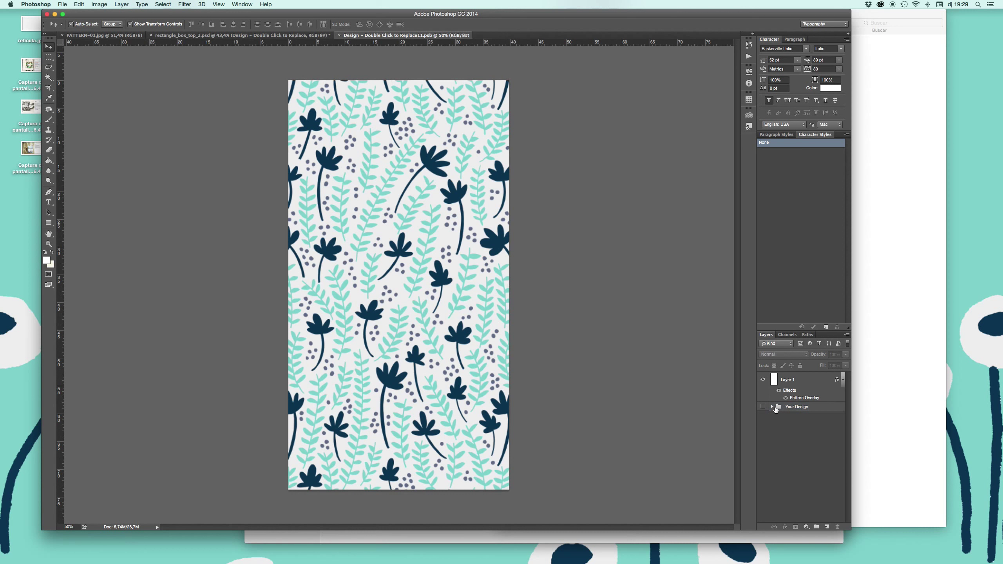
left_click(772, 407)
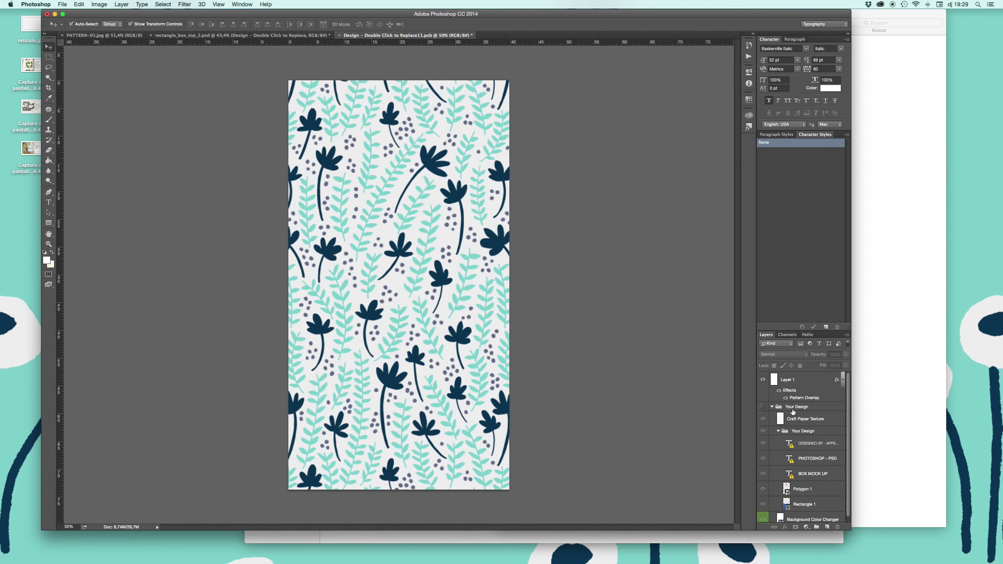
left_click(788, 401)
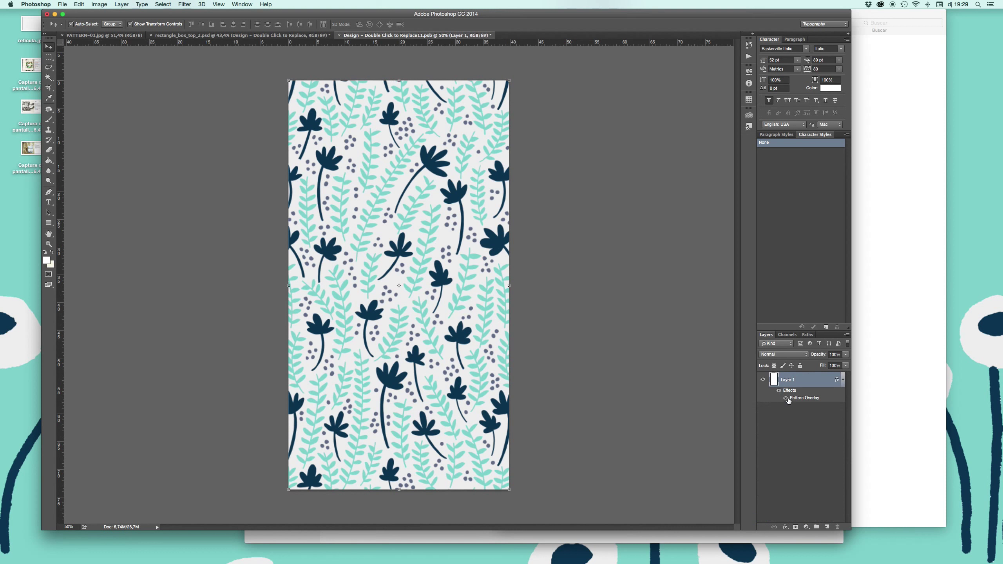
double_click(794, 379)
left_click(722, 154)
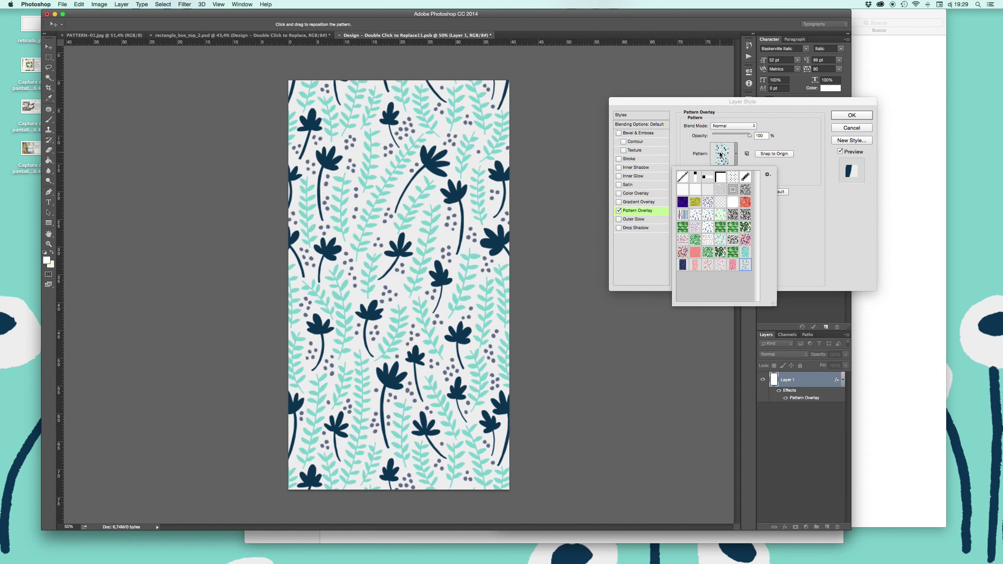
left_click(760, 171)
key("Up")
key("Up")
key("Up")
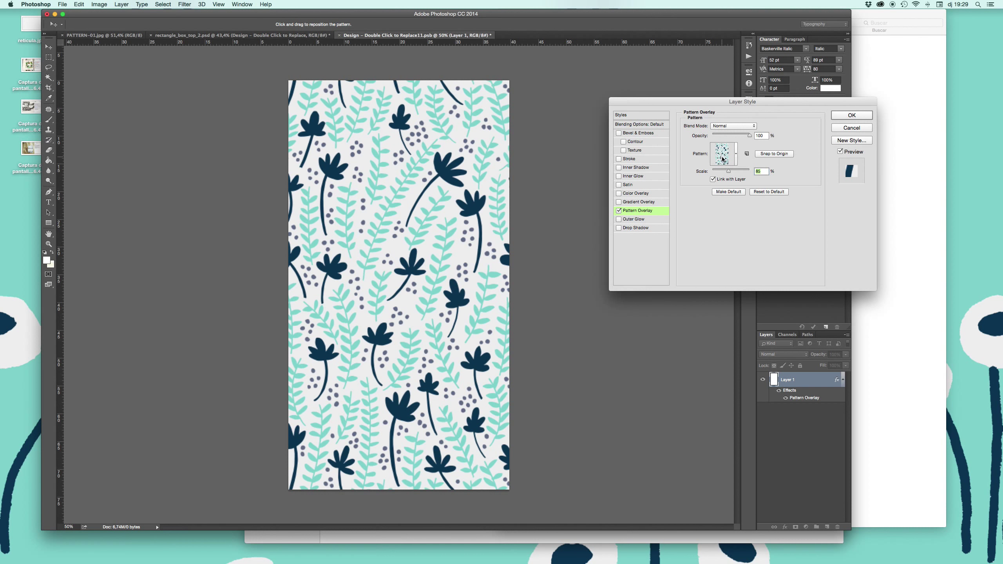
left_click(716, 172)
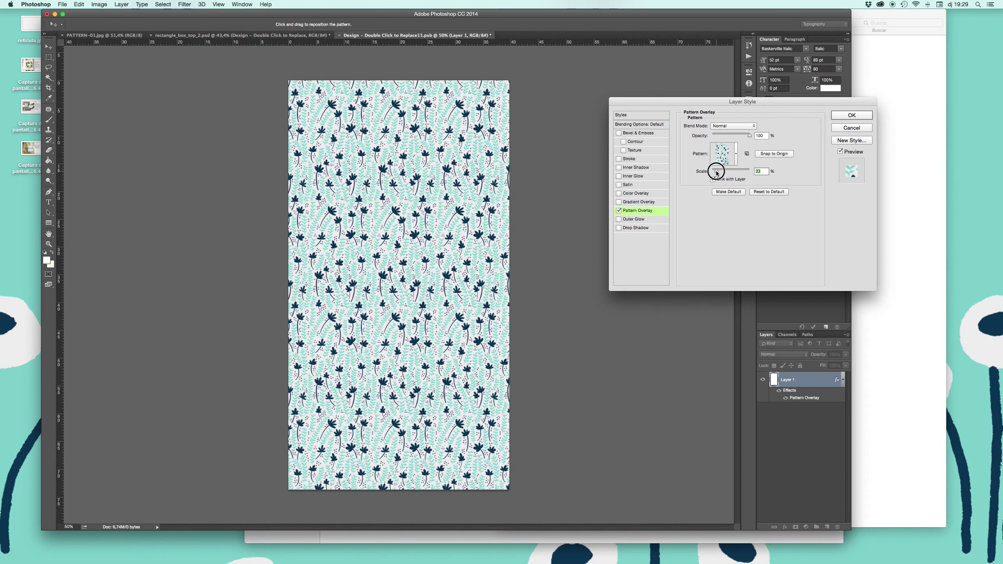
left_click_drag(716, 172, 730, 172)
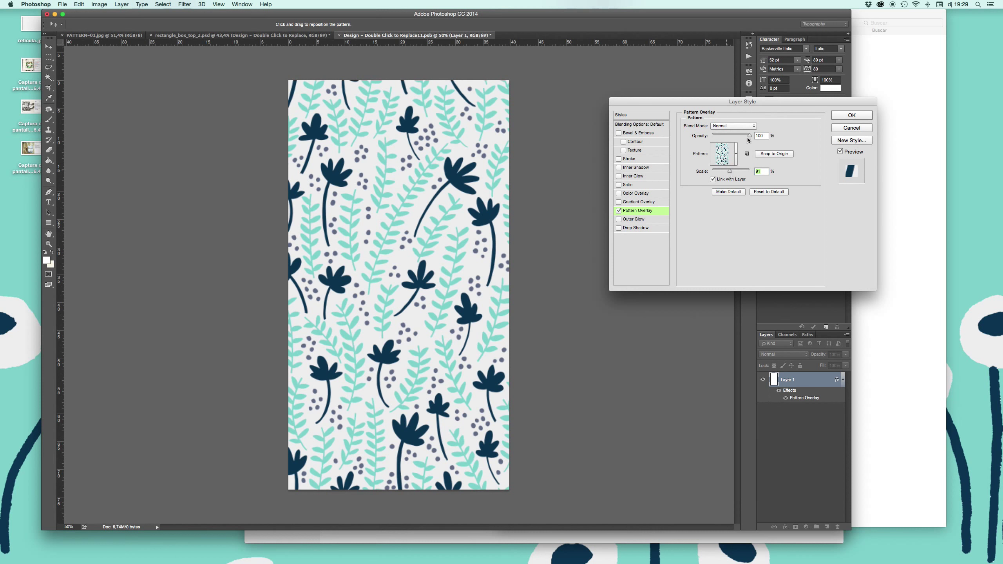
left_click(844, 114)
Step: Free-transform the pattern layer to stretch across the entire canvas
left_click_drag(510, 170, 436, 170)
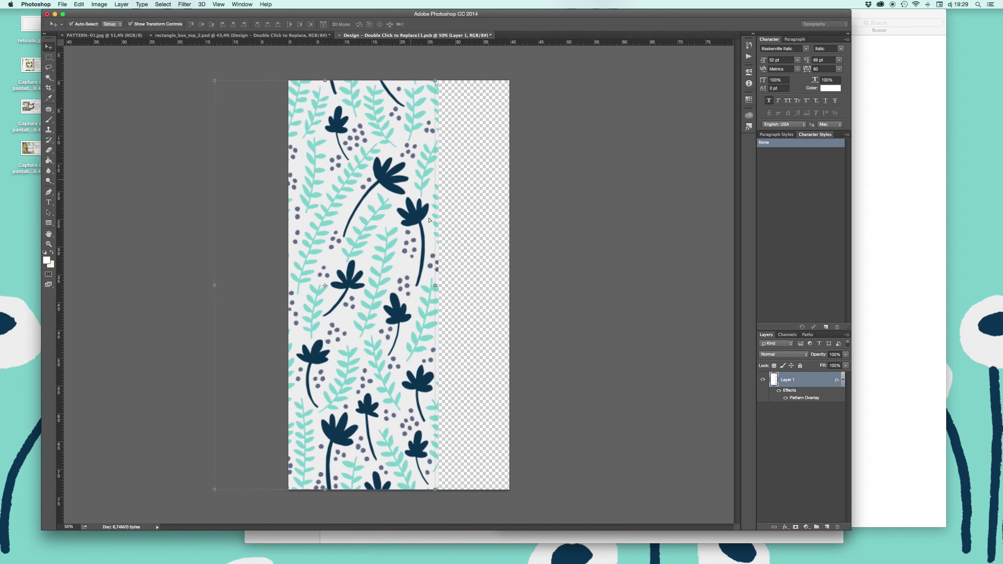
left_click_drag(435, 286, 606, 286)
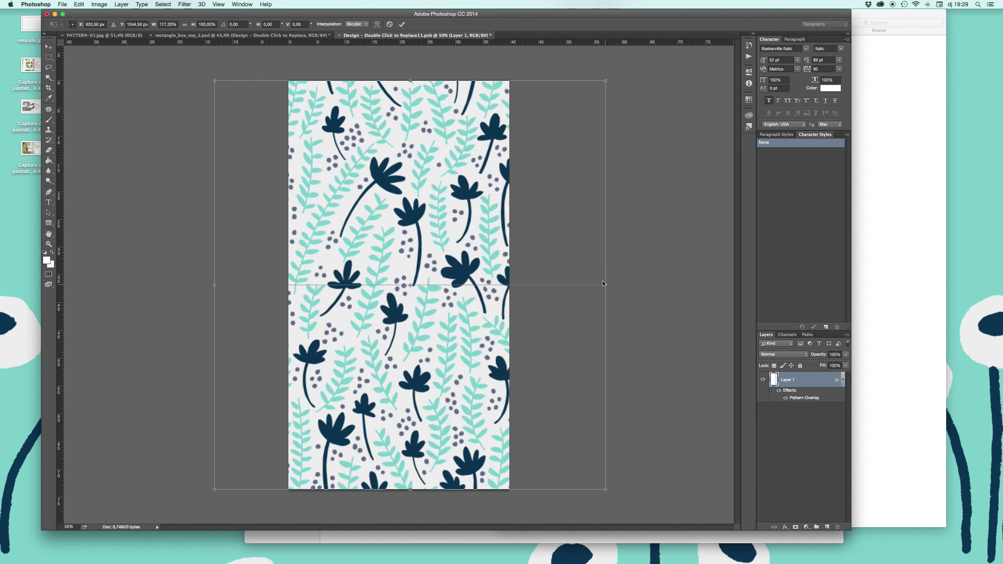
left_click_drag(446, 238, 435, 172)
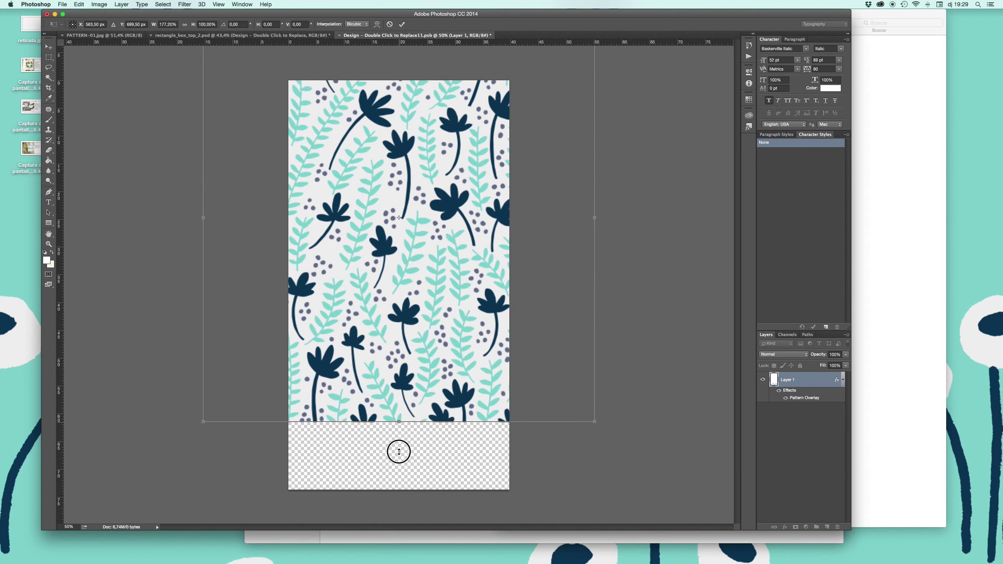
left_click_drag(401, 492, 400, 489)
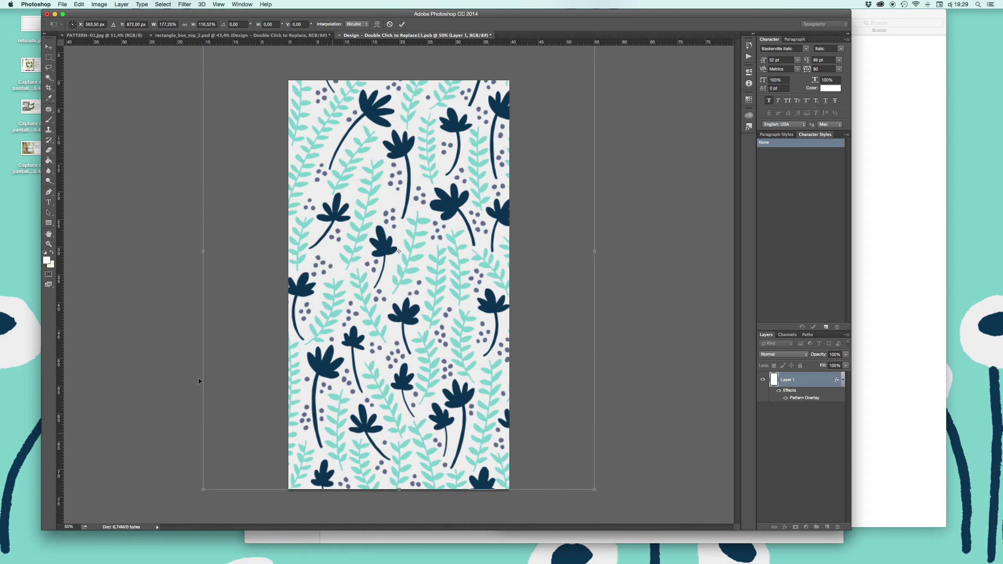
left_click_drag(400, 488, 399, 504)
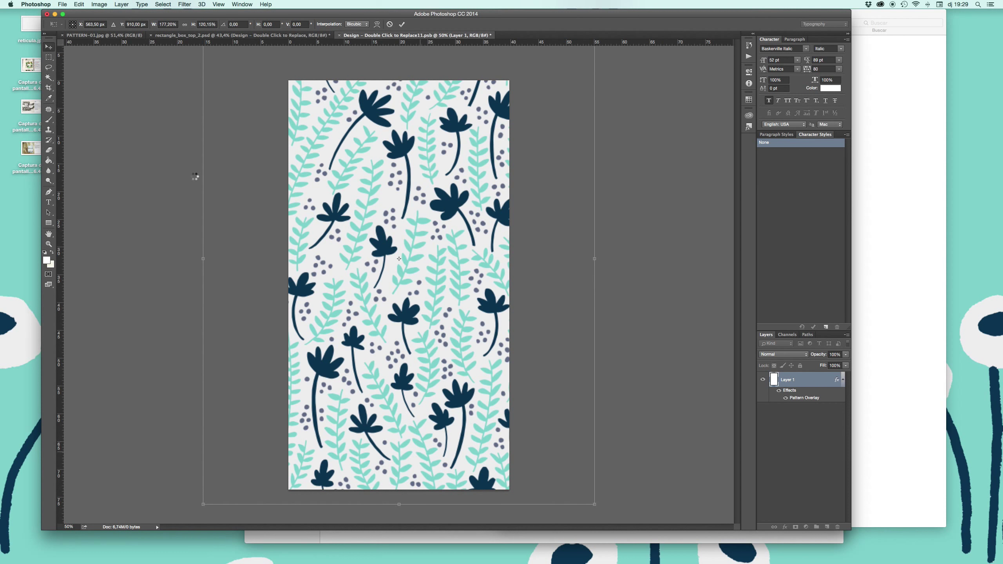
key("Return")
key("ctrl+t")
key("Return")
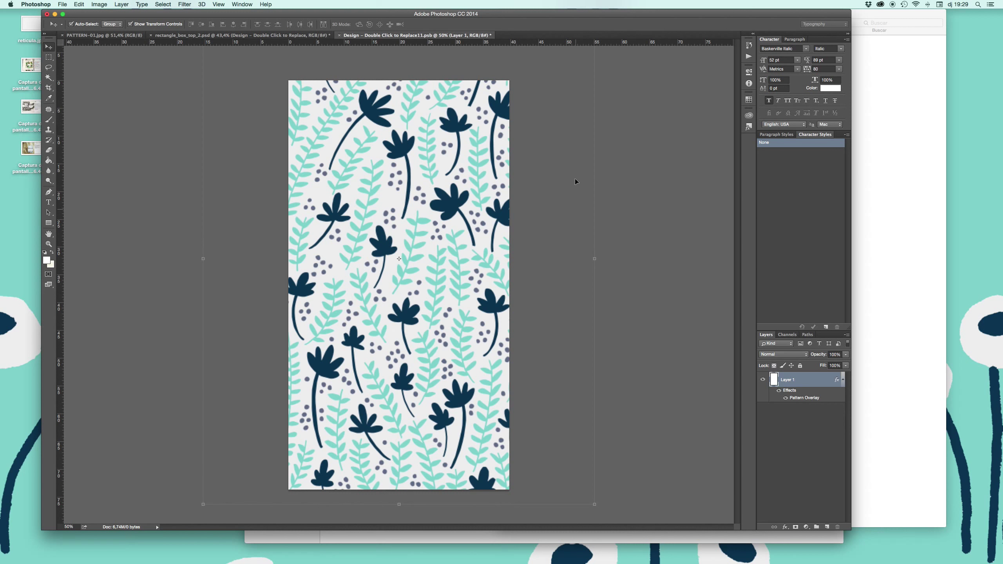
Step: Close and save the Design smart object so the mockup updates
left_click(341, 37)
left_click(559, 184)
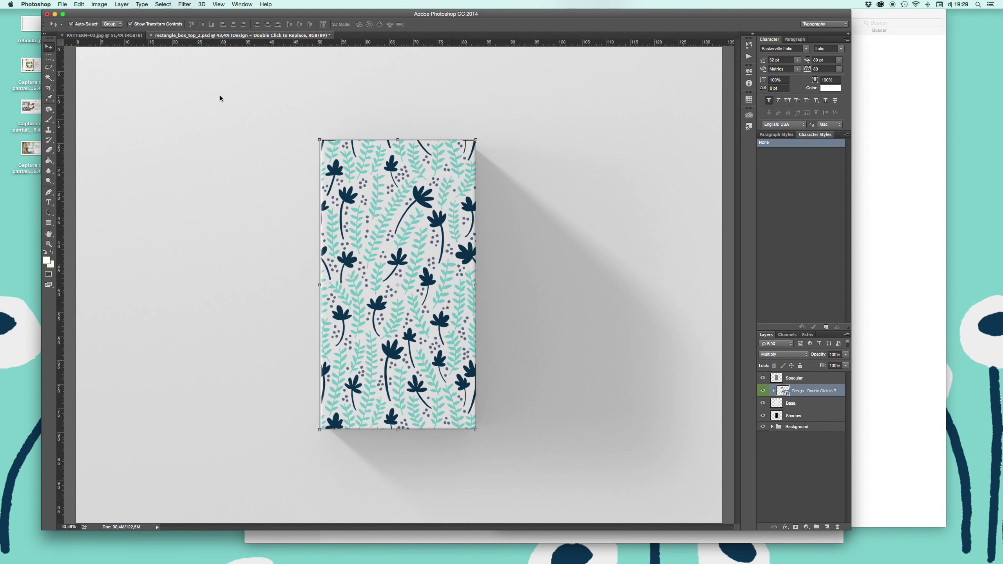
left_click(220, 96)
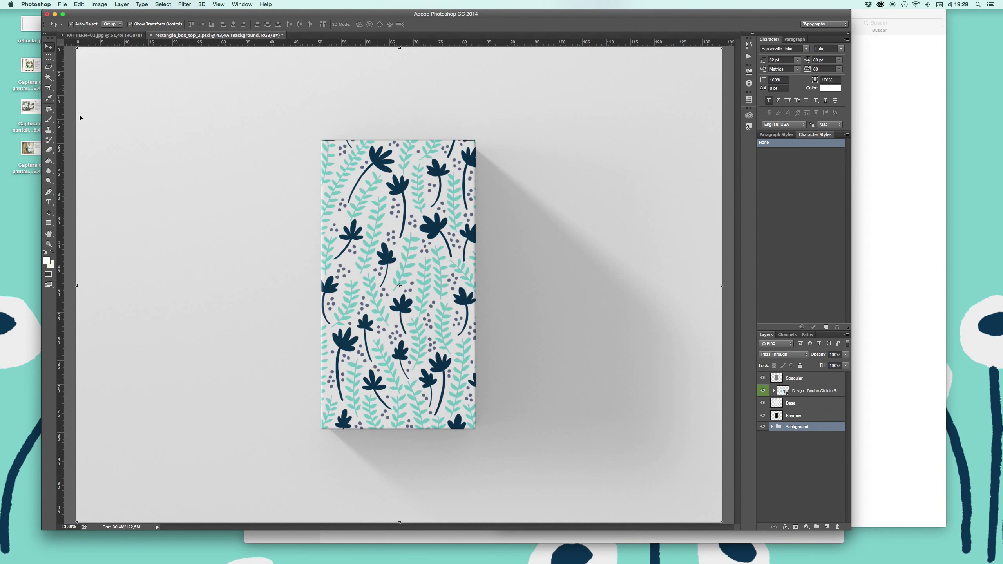
Step: Save for Web at 2000 px wide as CAJA.jpg in the VIDEO folder
left_click(44, 60)
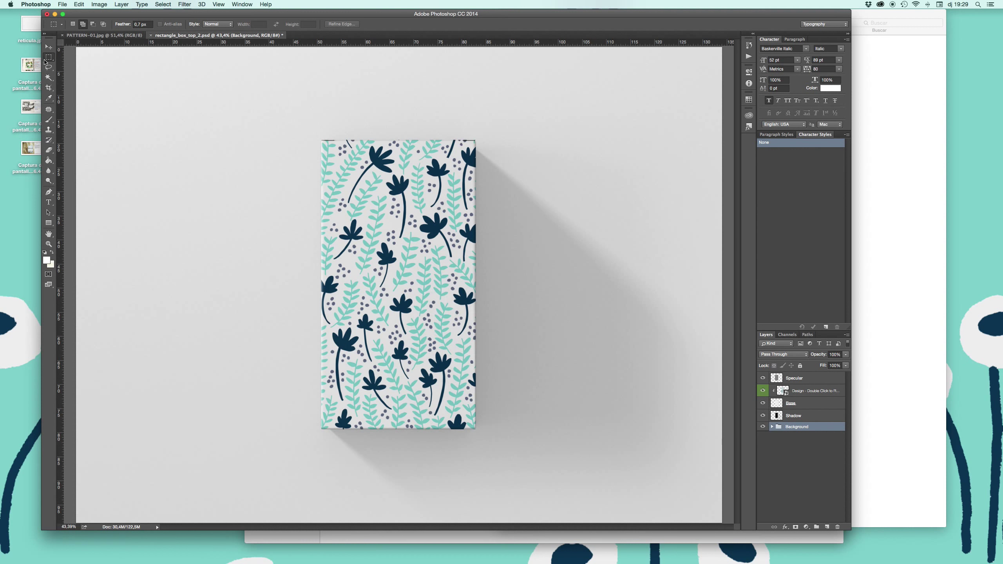
left_click(63, 4)
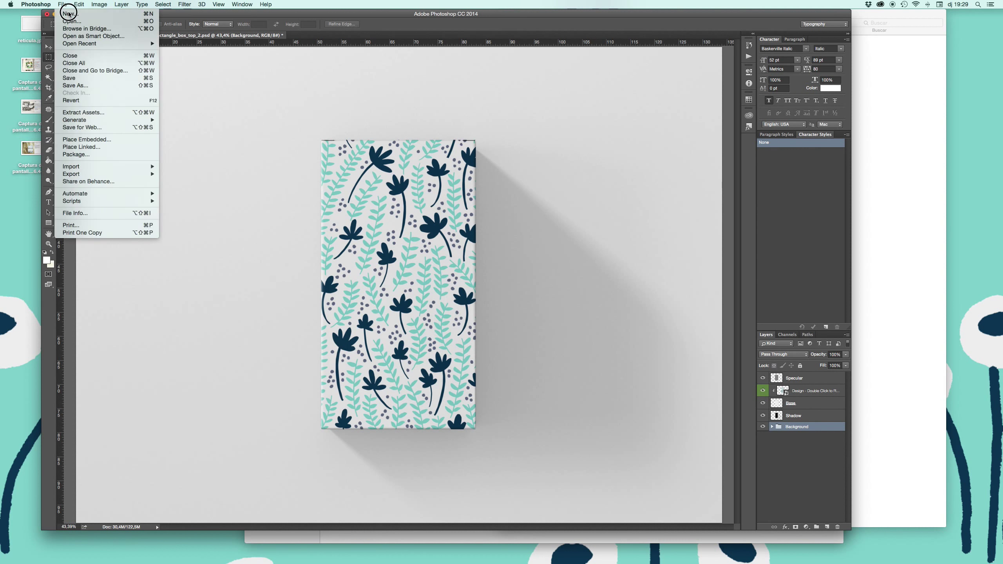
left_click(79, 127)
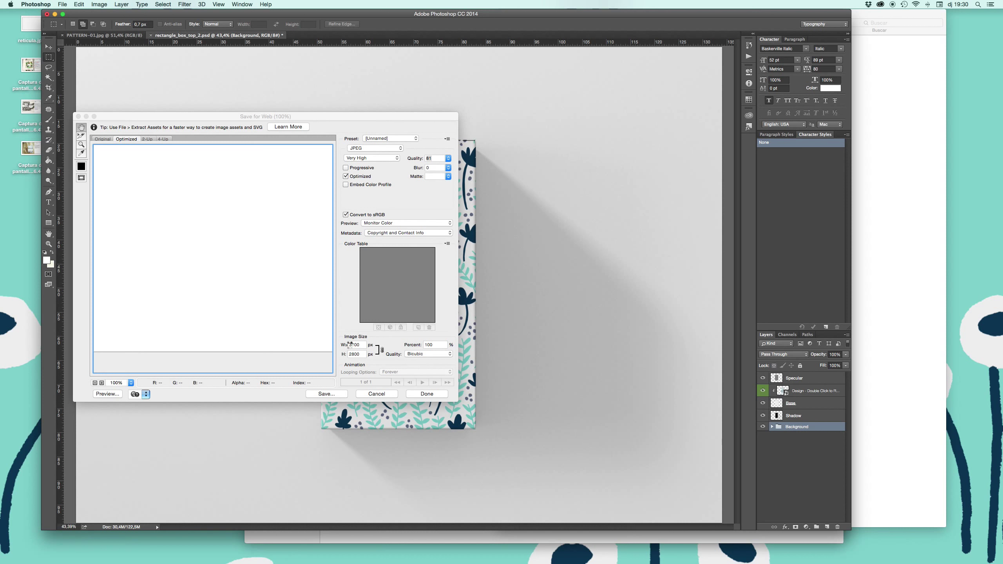
left_click(350, 345)
type("2000")
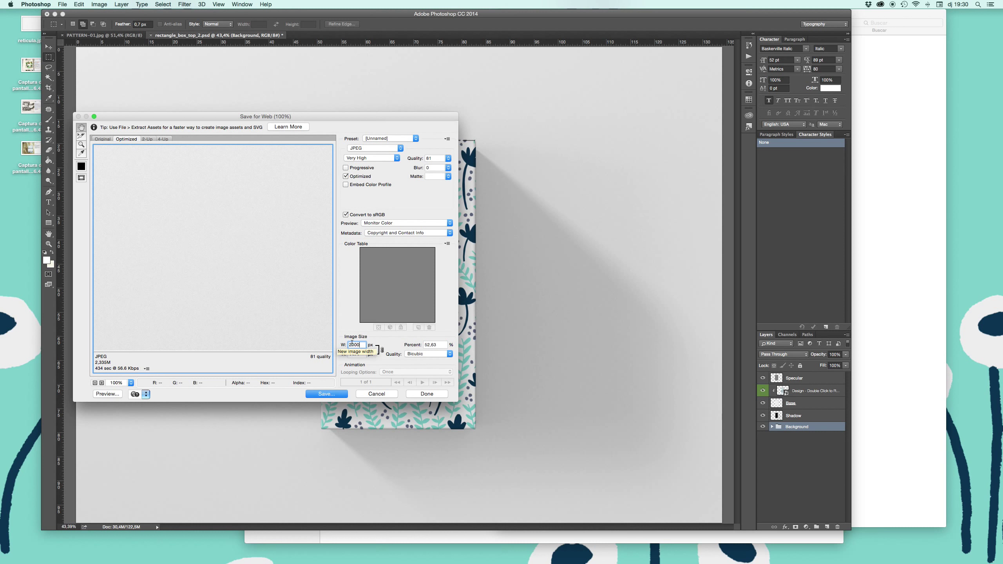
left_click(328, 393)
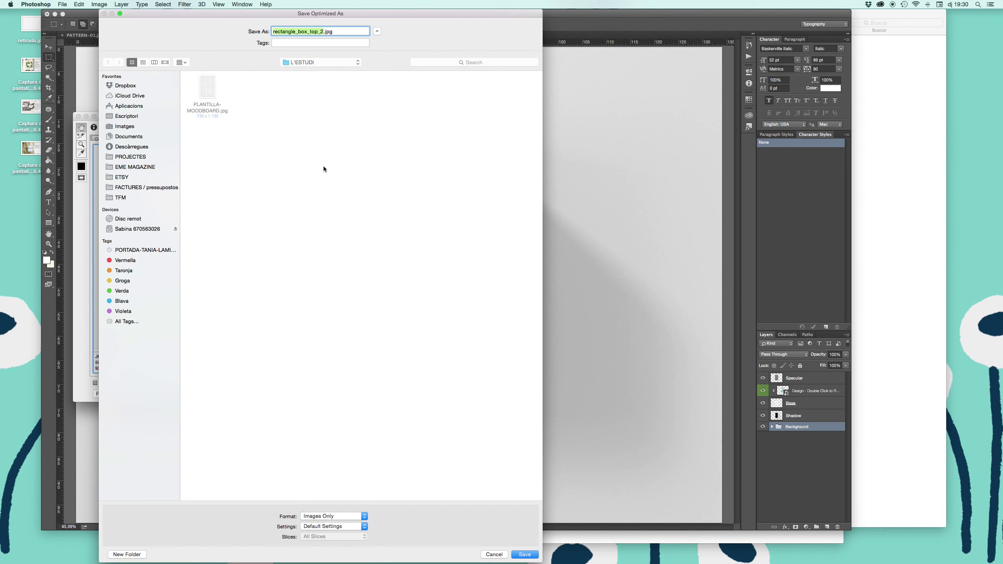
left_click(316, 65)
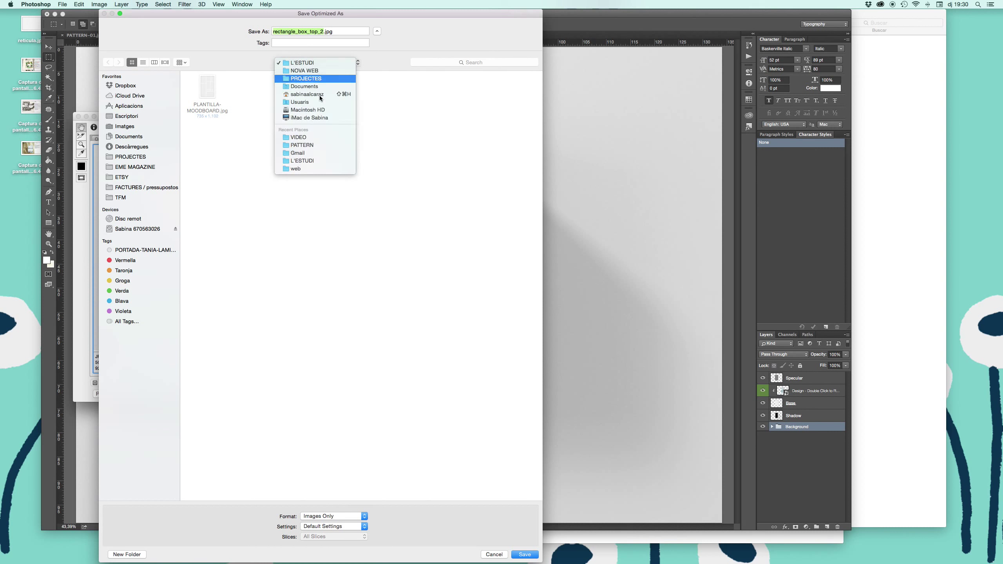
left_click(316, 139)
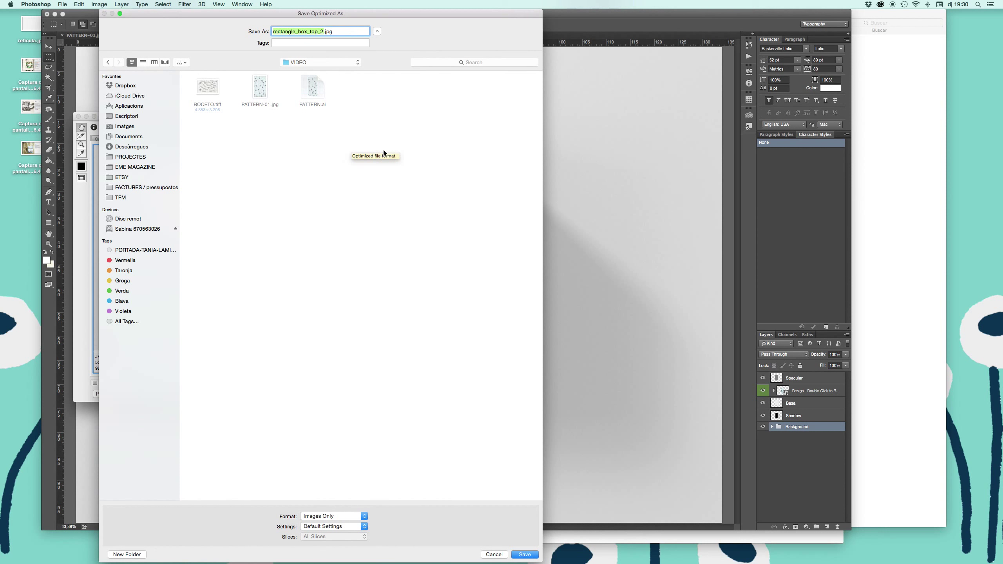
type("CAJA")
key("Return")
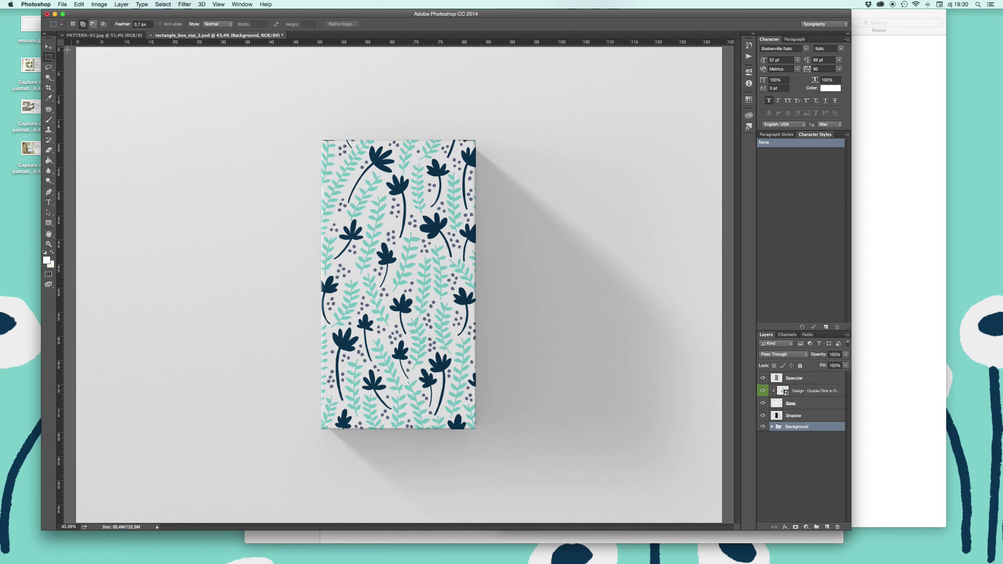
Step: Save and close the mockup and PATTERN-01.jpg, then hide Photoshop
key("v")
key("super+w")
left_click(566, 183)
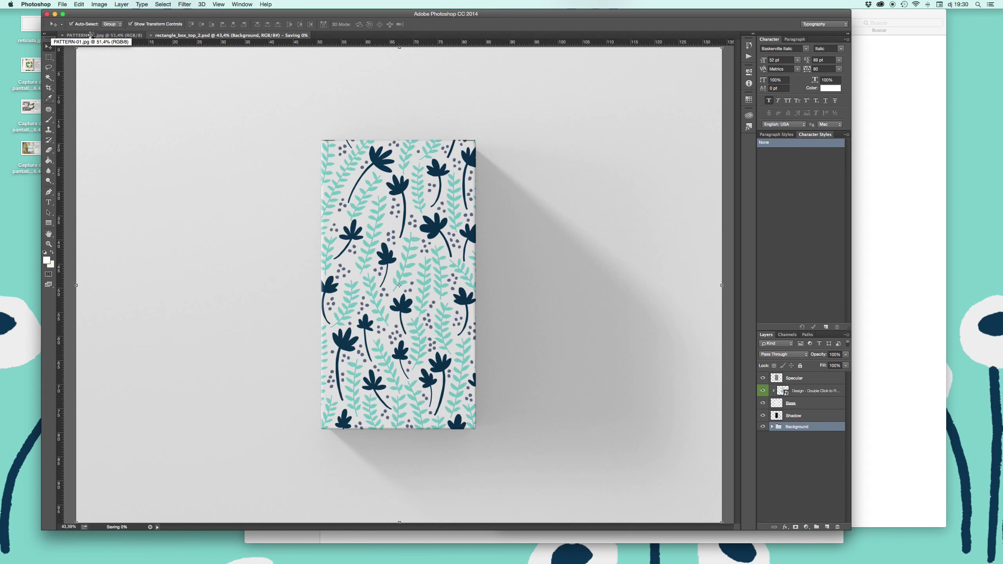
left_click(90, 35)
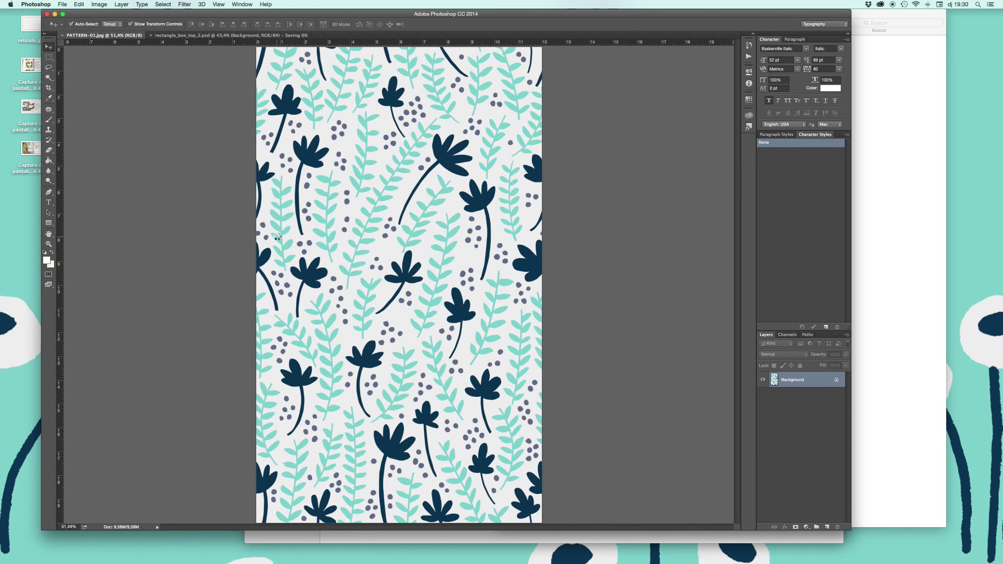
left_click(61, 36)
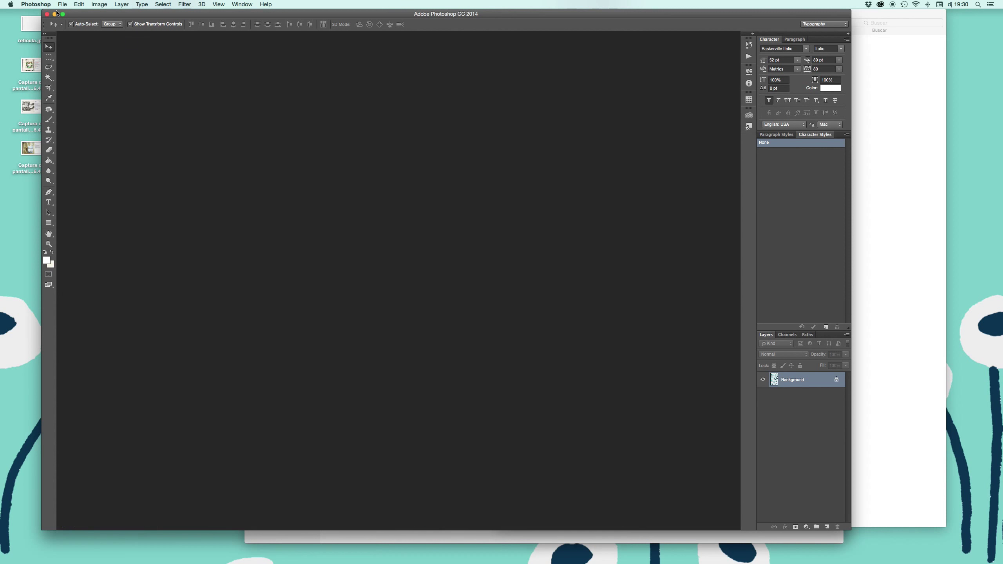
left_click(55, 14)
Step: Rename PATTERN-01.jpg to RAPPORT.jpg in the VIDEO folder
left_click(412, 233)
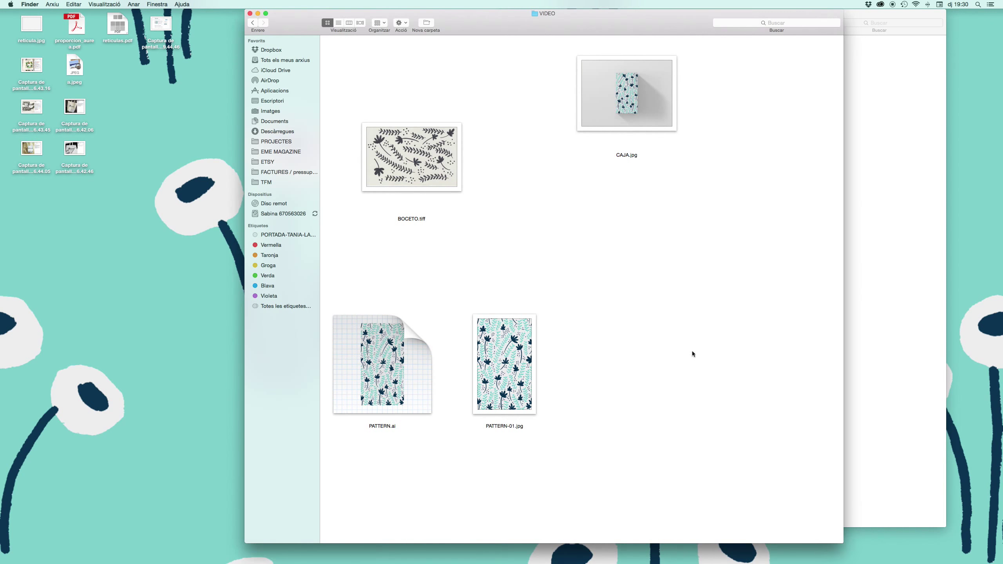
left_click(520, 356)
key("Return")
type("RAPPORT")
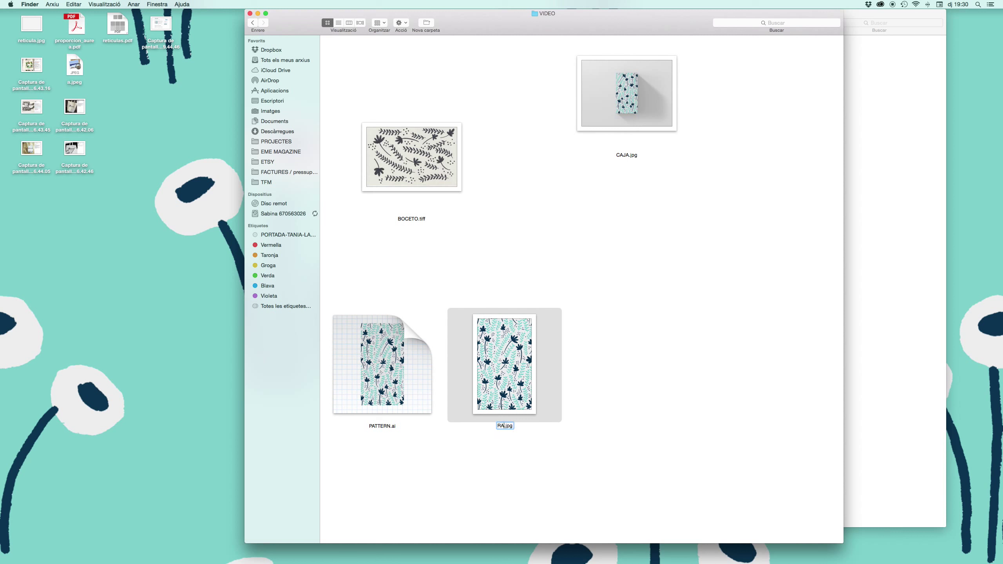
key("Return")
Step: Widen the VIDEO window and arrange the icons, placing CAJA.jpg beside RAPPORT.jpg
left_click(580, 223)
mouse_move(627, 93)
left_mouse_down()
mouse_move(546, 213)
mouse_move(629, 228)
left_mouse_up()
left_click_drag(430, 166, 405, 237)
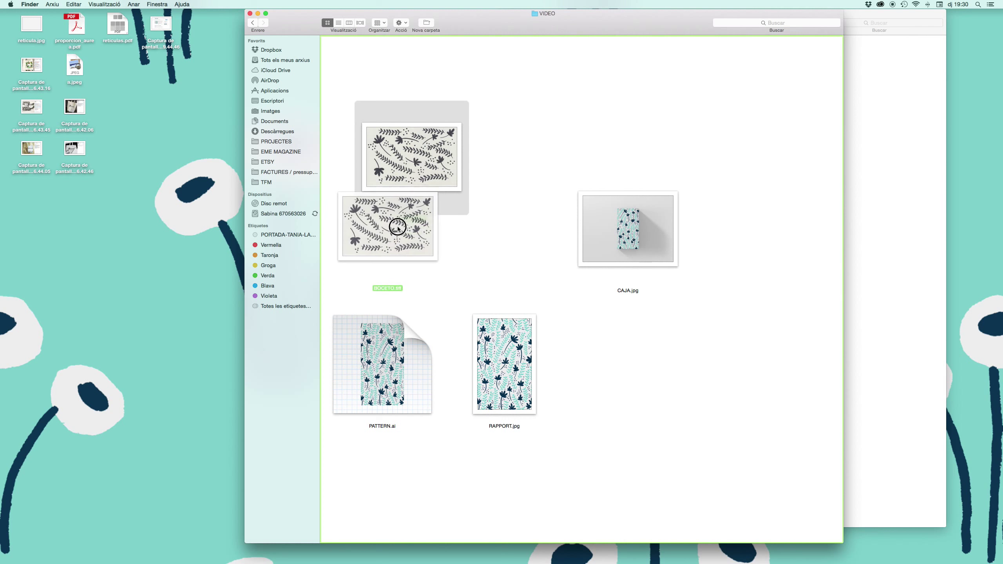
left_click_drag(494, 22, 354, 21)
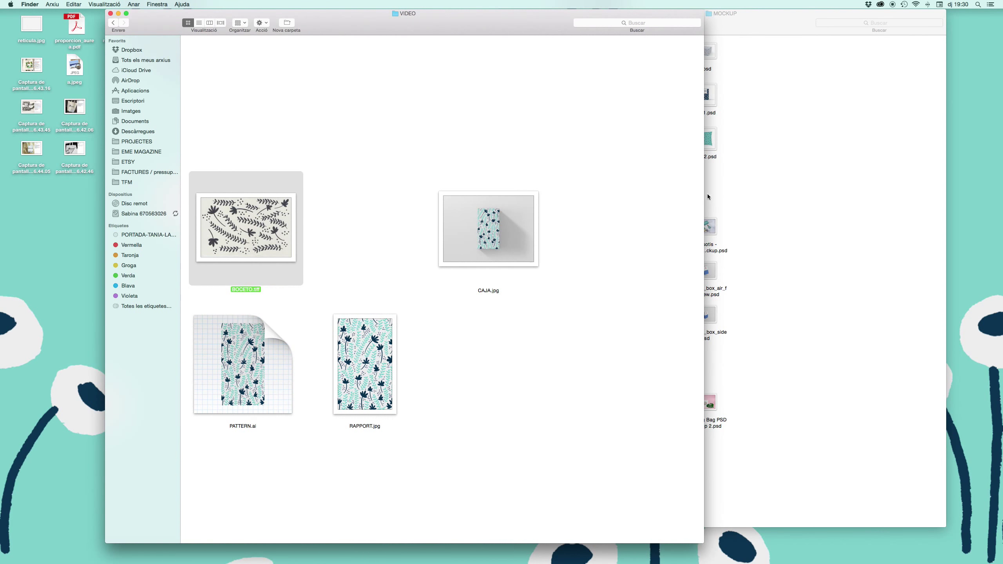
left_click_drag(707, 197, 922, 190)
left_click_drag(489, 229, 767, 219)
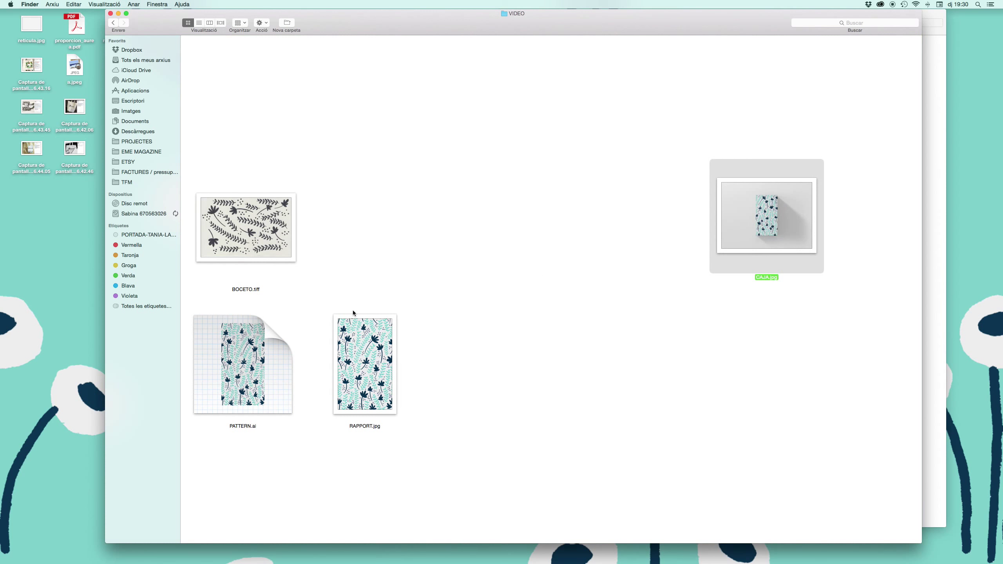
left_click_drag(222, 346, 359, 224)
left_click_drag(378, 350, 510, 234)
left_click_drag(758, 210, 603, 241)
Step: Clean Up the folder so the four files align in one row
left_click(417, 135)
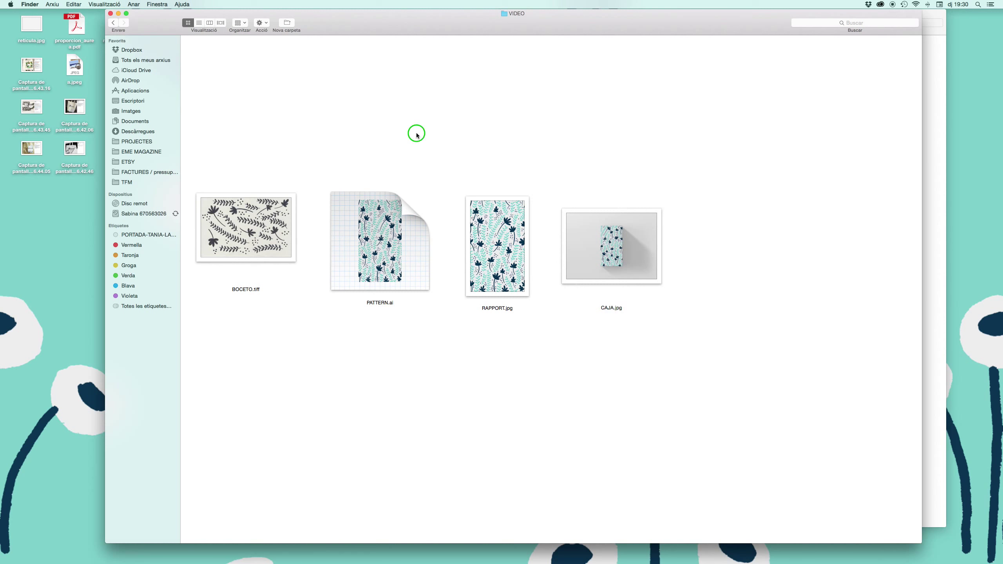
right_click(416, 135)
left_click(462, 169)
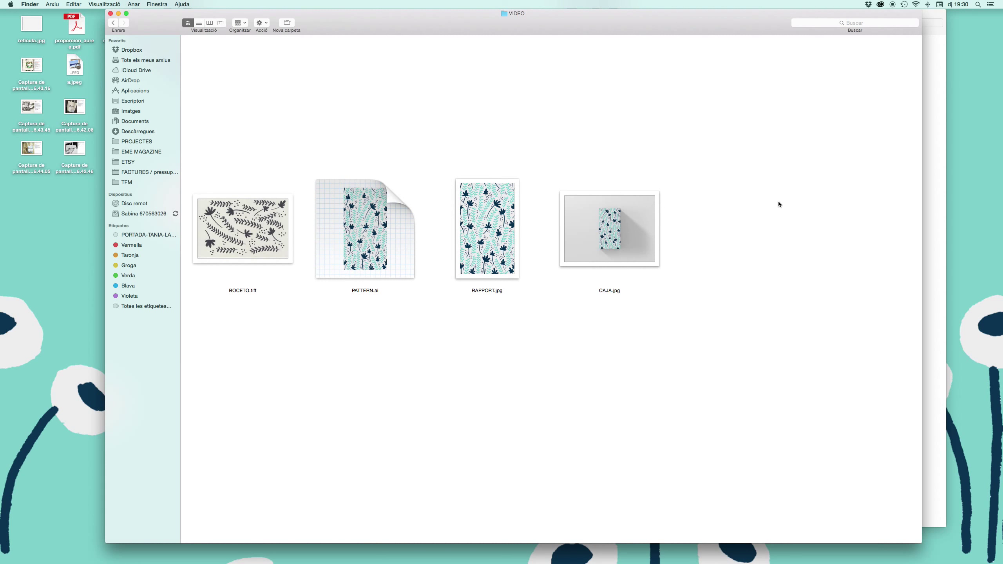